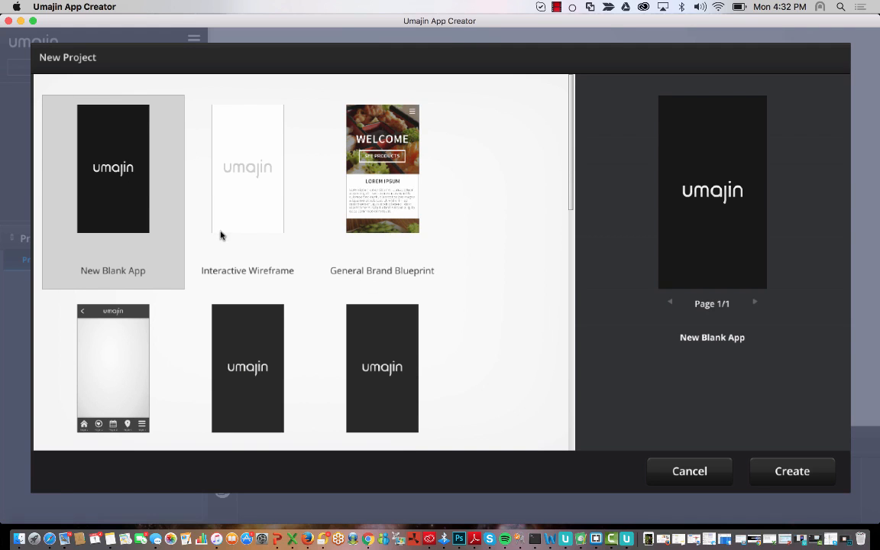
- Choose New Blank App and enter 'cubaLibre' as the new project name
click(800, 470)
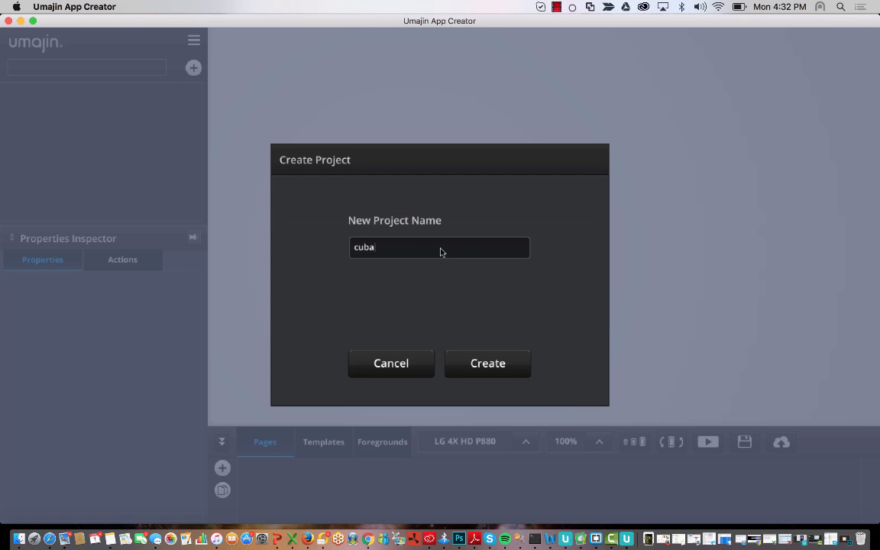
text(Libre)
- Create the cubaLibre project and delete the default Image 1 logo from the Landing Page
click(499, 367)
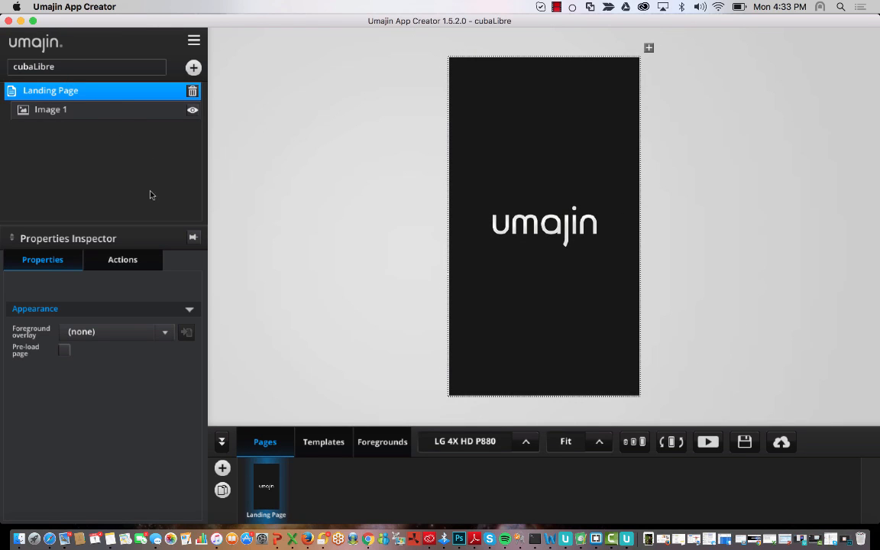
click(577, 228)
drag(575, 227, 577, 199)
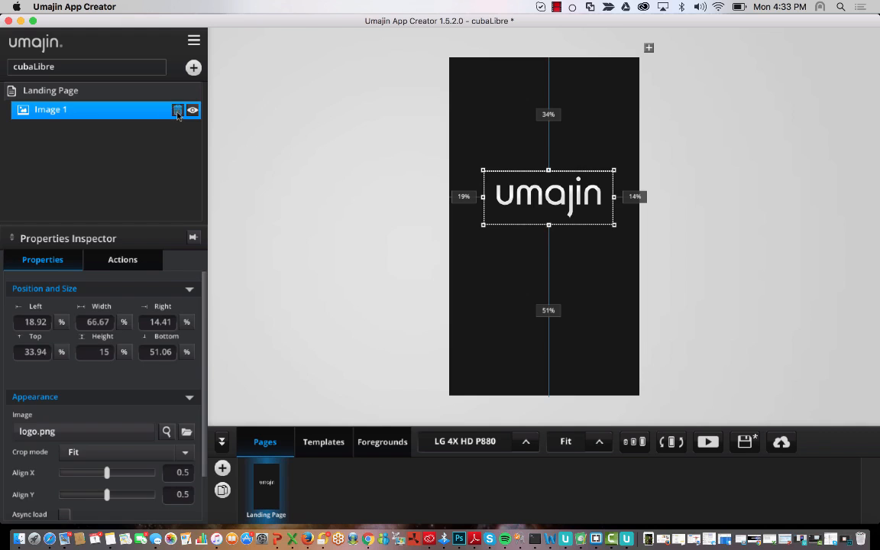
click(178, 111)
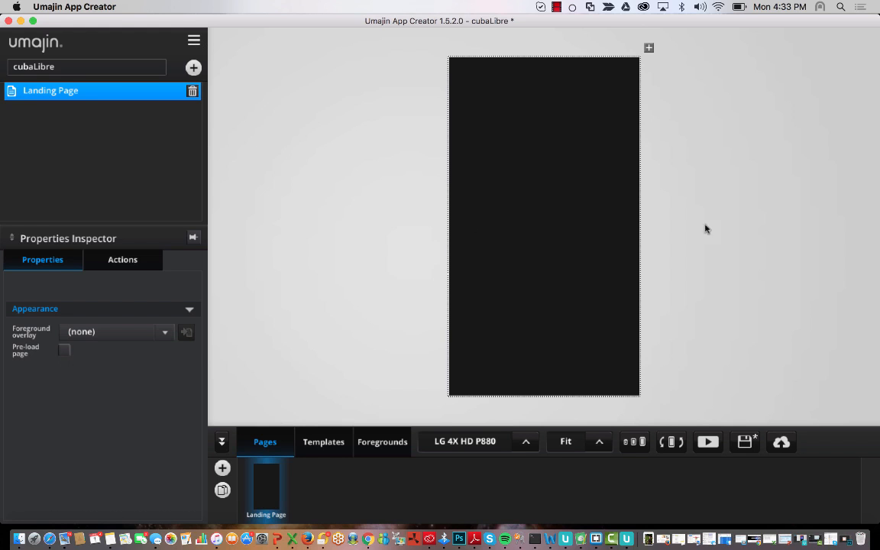
click(193, 44)
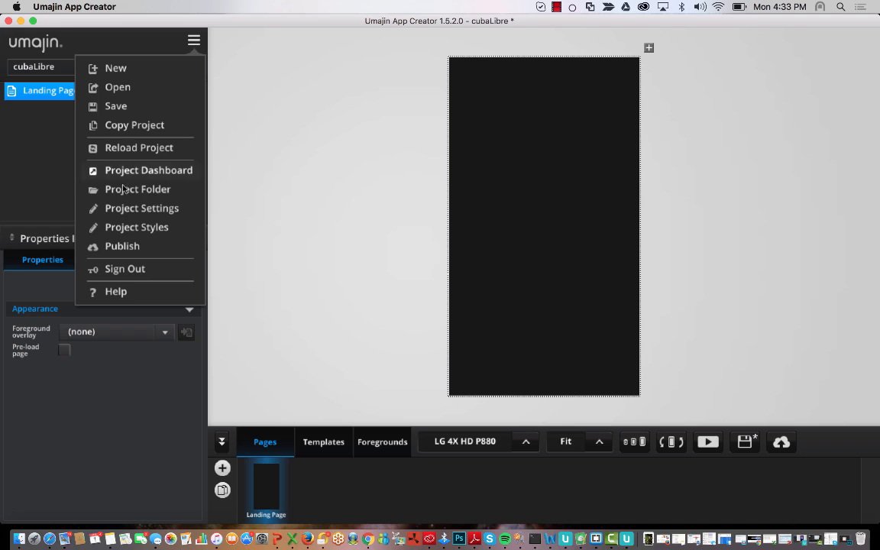
- Open the project folder on disk and paste the cubaLibre folder into its images folder
click(165, 197)
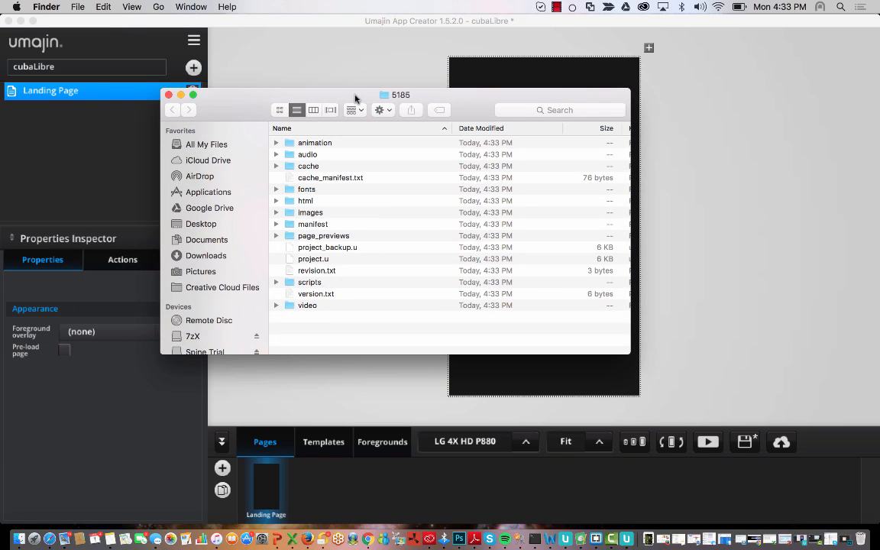
drag(355, 98, 450, 82)
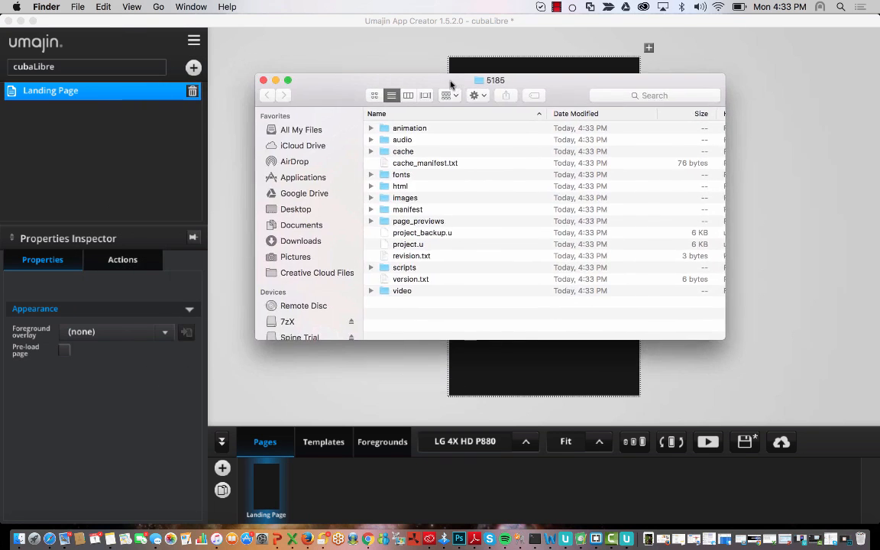
click(372, 198)
click(403, 200)
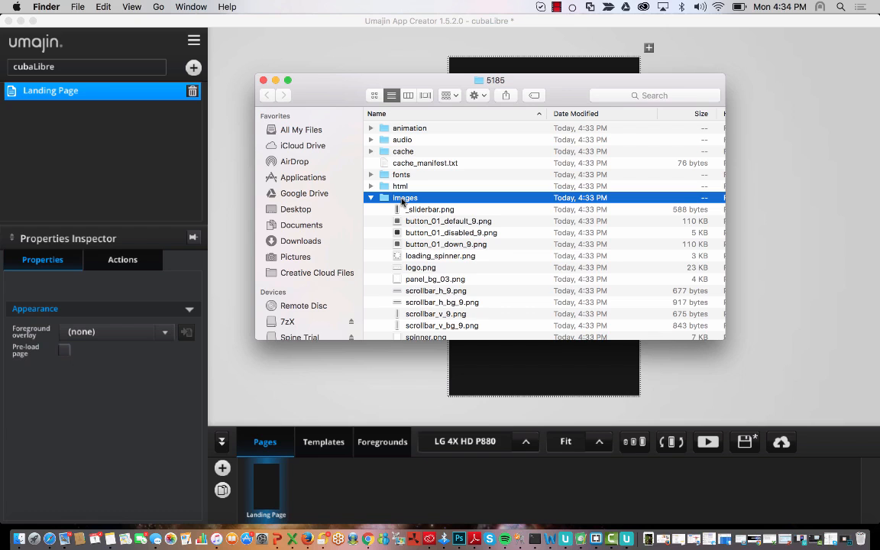
right_click(403, 200)
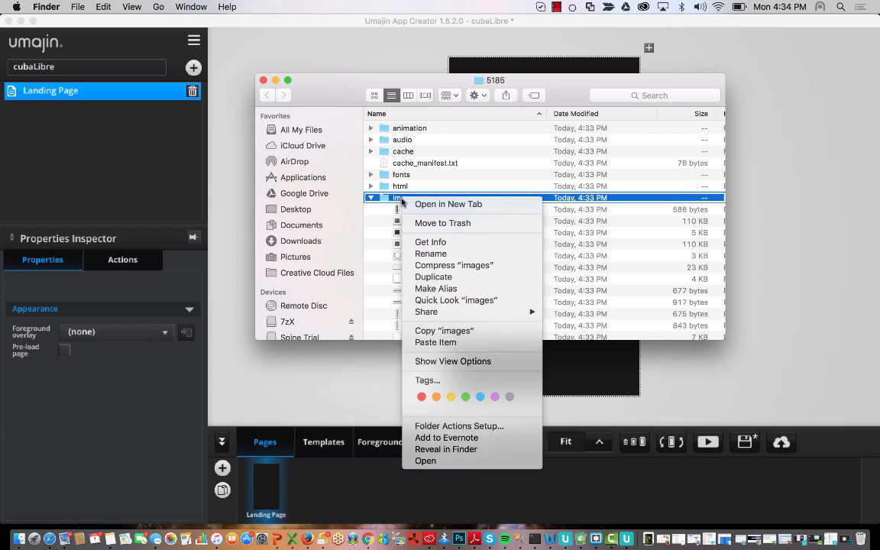
click(459, 343)
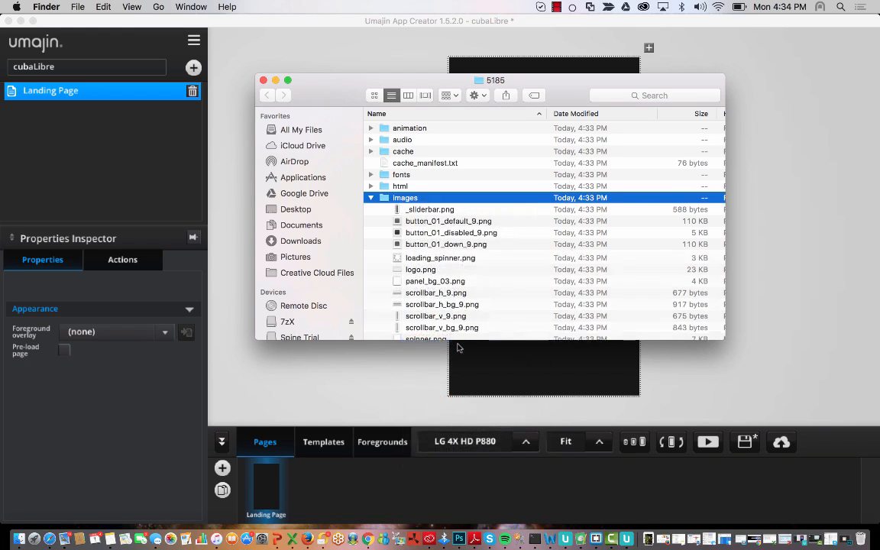
- Expand the pasted cubaLibre folder to check its bar and cocktail photos
click(419, 258)
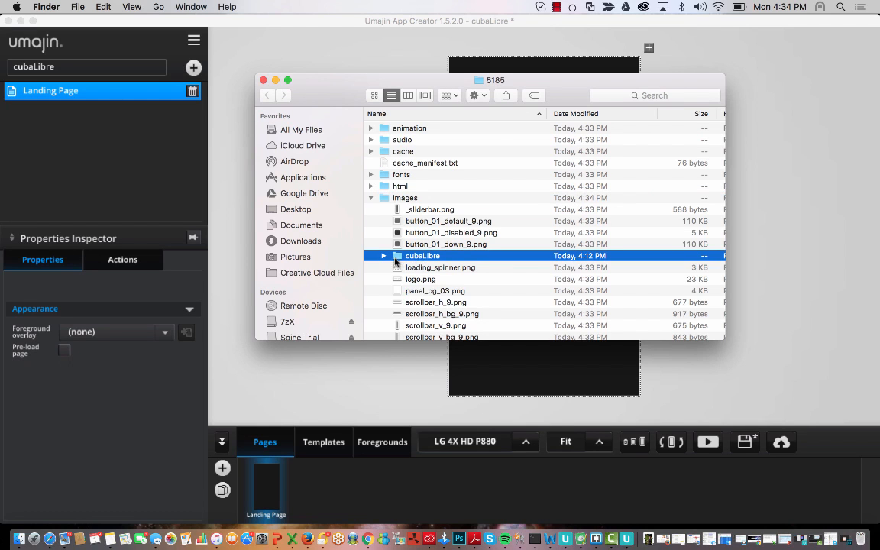
scroll(427, 285, down, 5)
scroll(426, 283, up, 4)
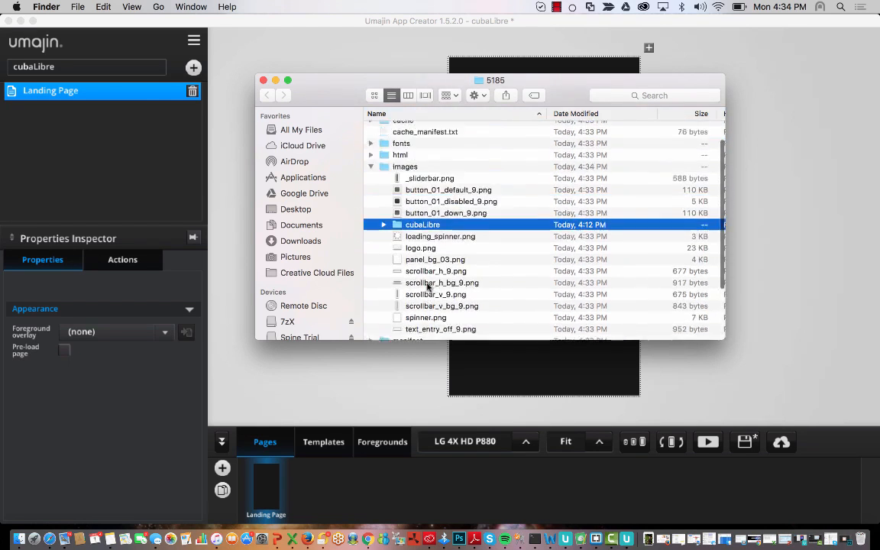
scroll(428, 286, down, 2)
scroll(428, 285, up, 1)
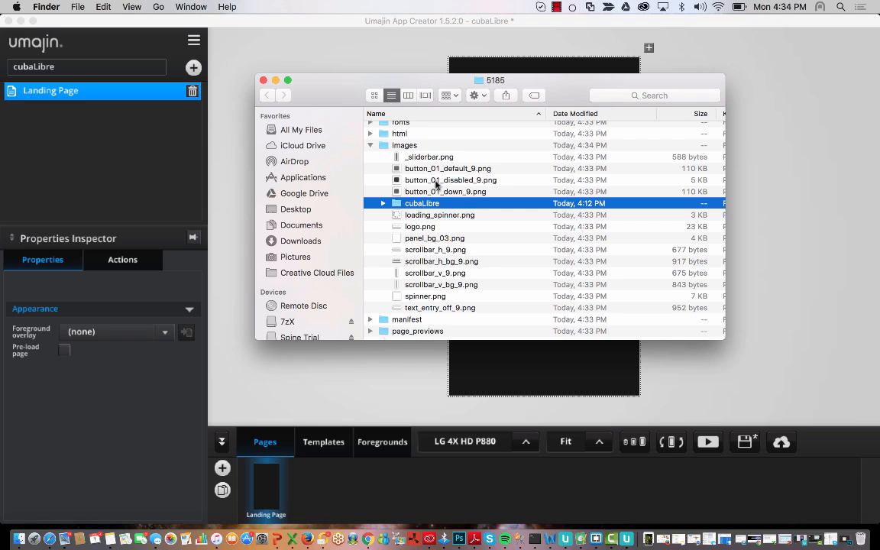
scroll(436, 184, up, 2)
scroll(436, 184, down, 5)
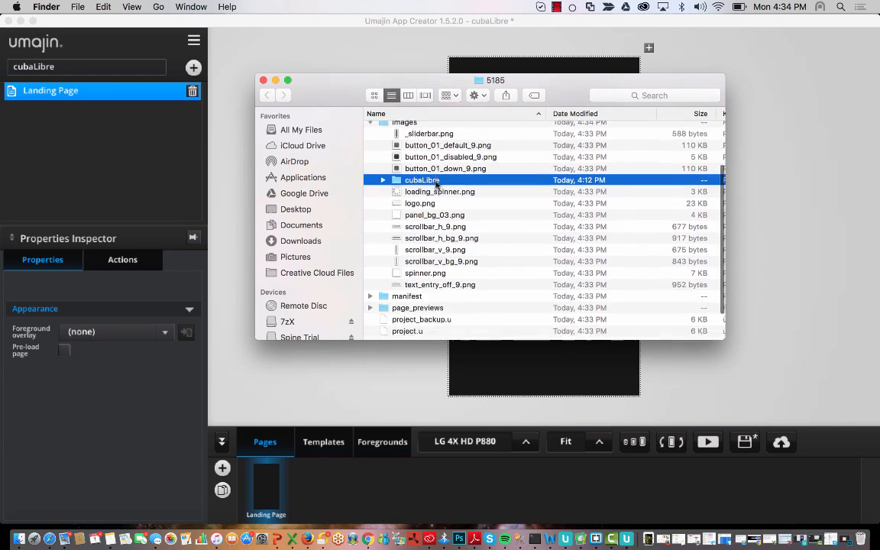
scroll(397, 191, up, 4)
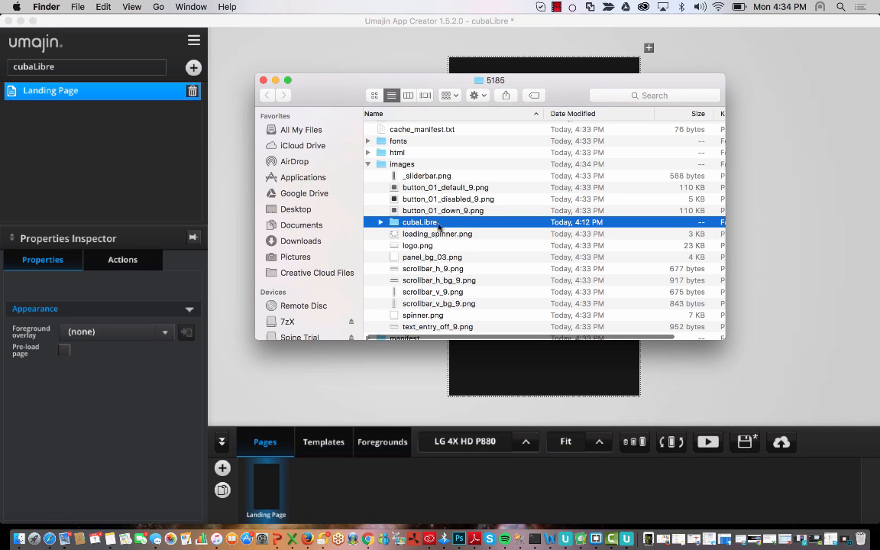
click(380, 224)
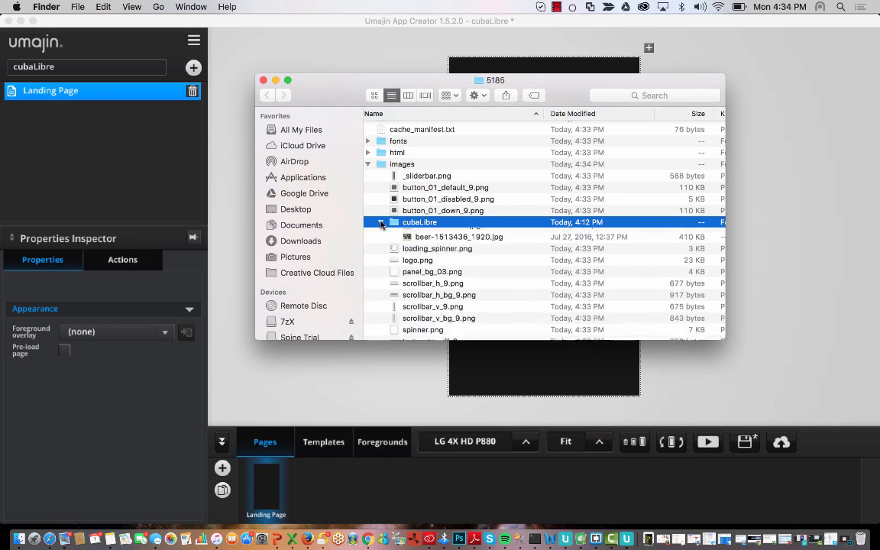
scroll(507, 269, down, 5)
scroll(510, 262, down, 5)
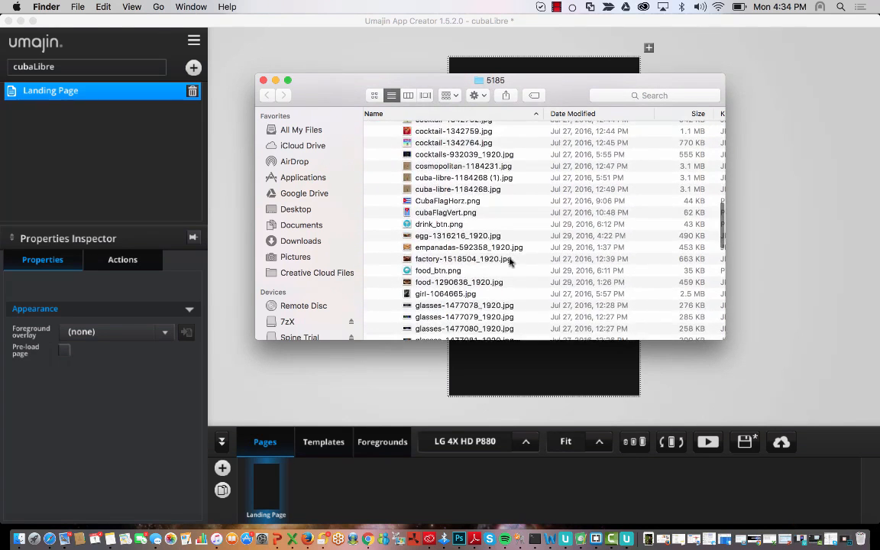
scroll(510, 262, up, 10)
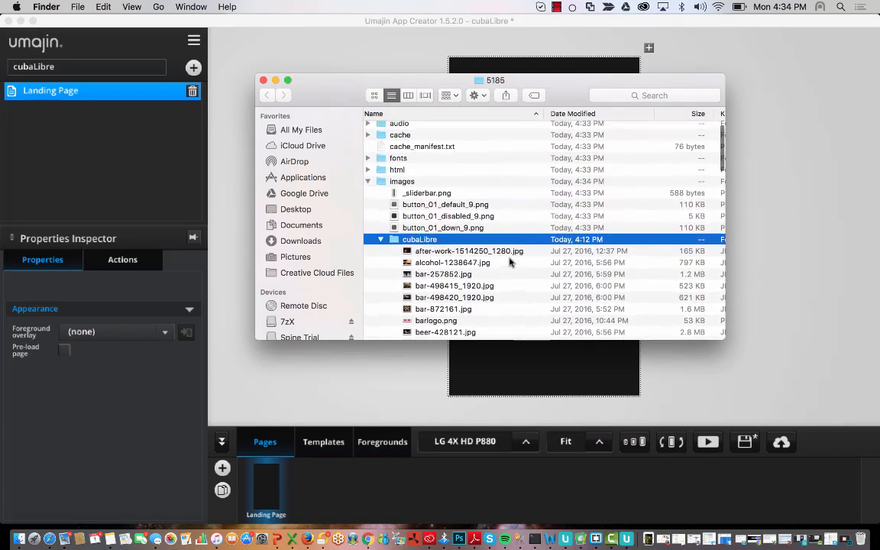
click(381, 239)
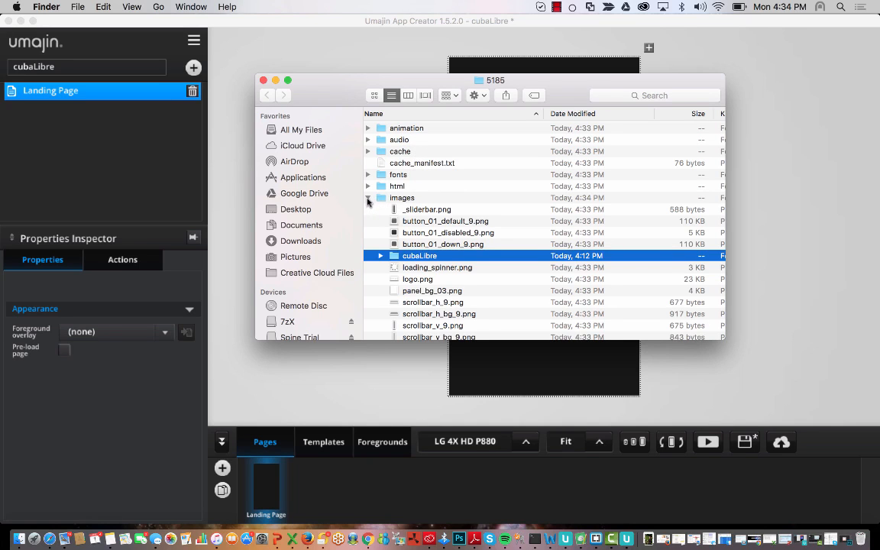
click(368, 198)
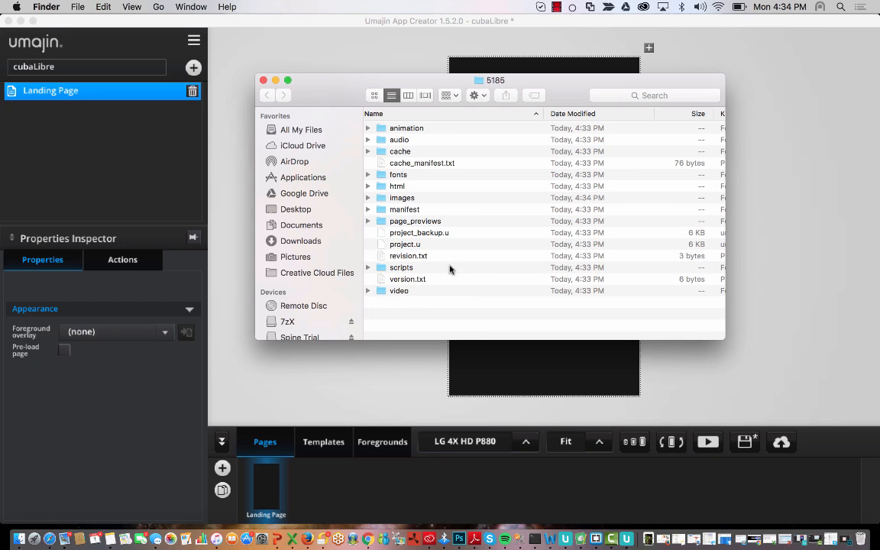
click(395, 269)
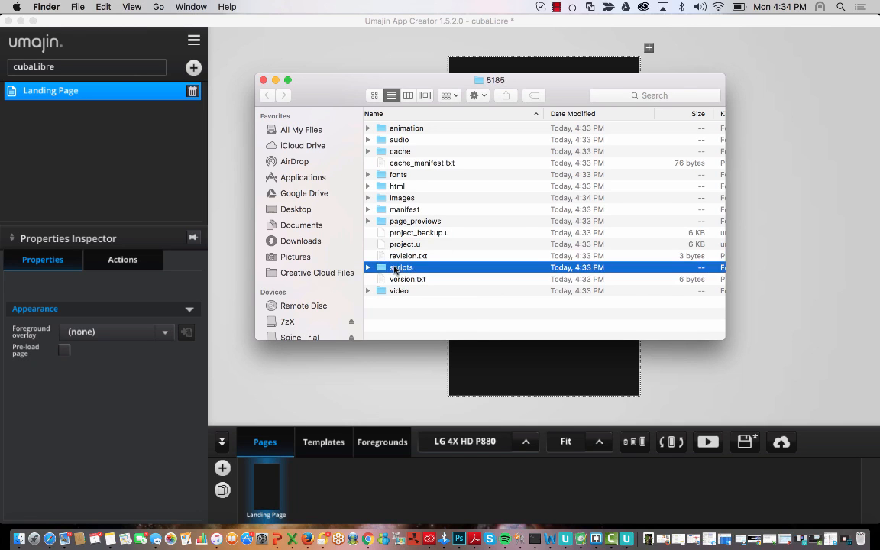
click(397, 176)
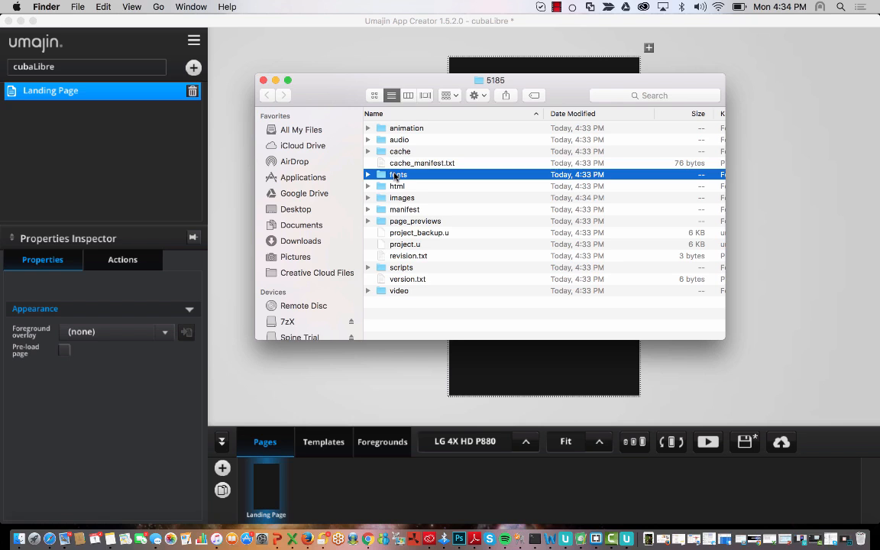
click(368, 174)
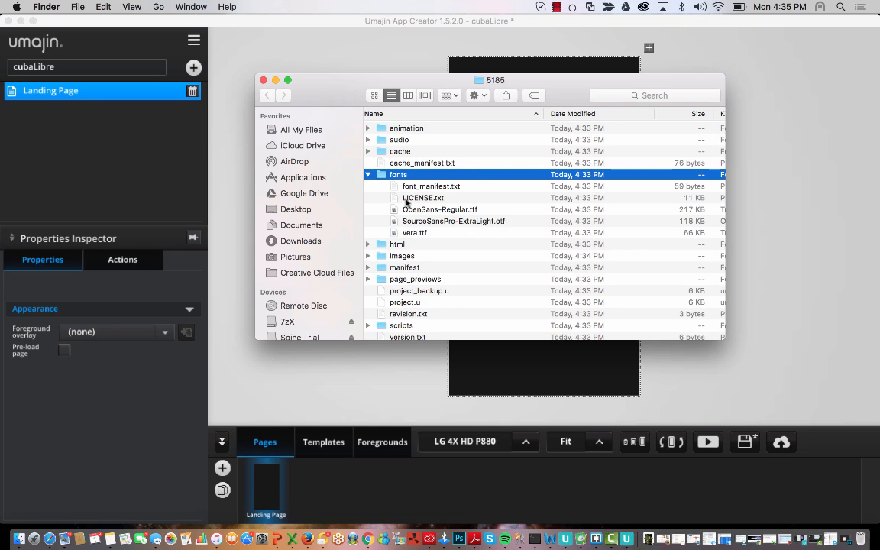
click(367, 175)
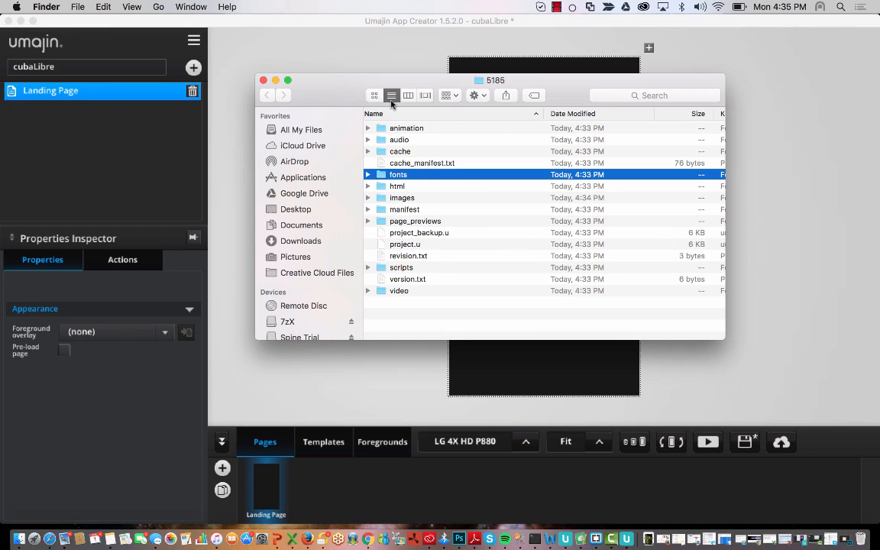
click(367, 198)
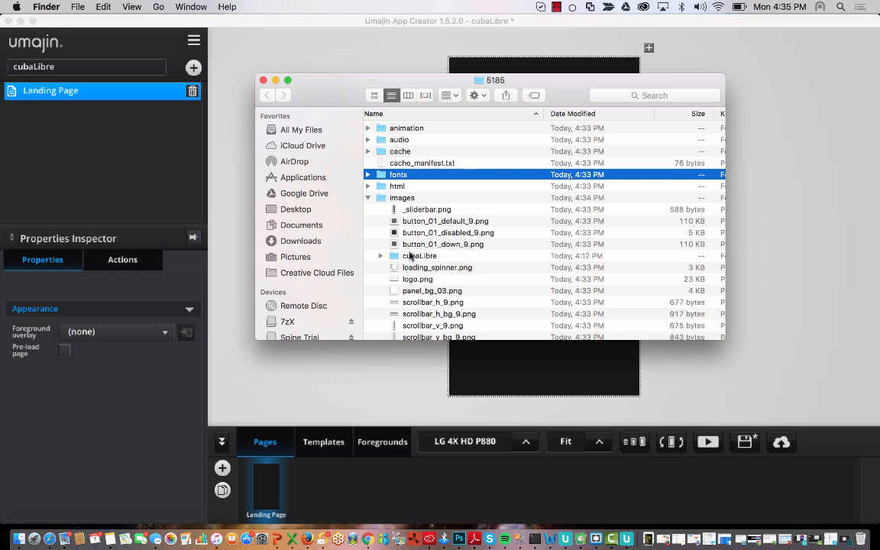
click(368, 198)
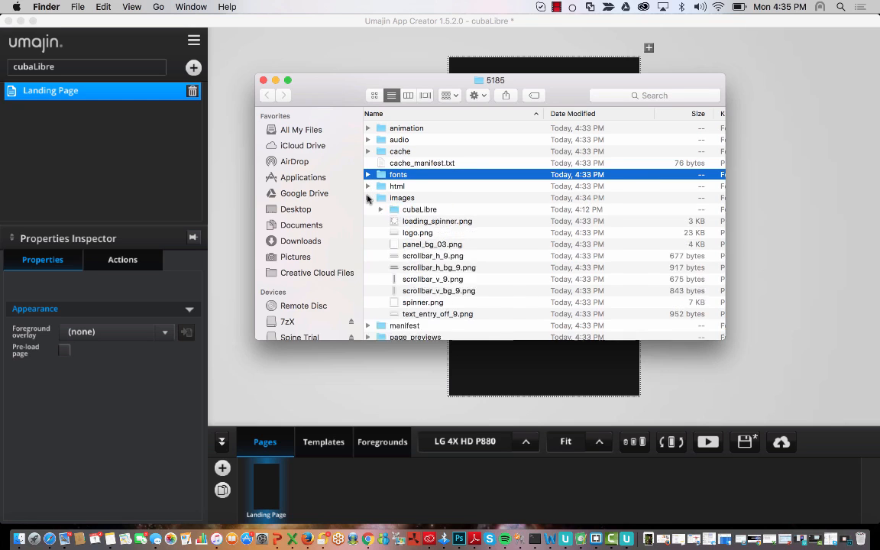
- Close the Finder window and rename the Landing Page to 'Spash Page'
click(263, 81)
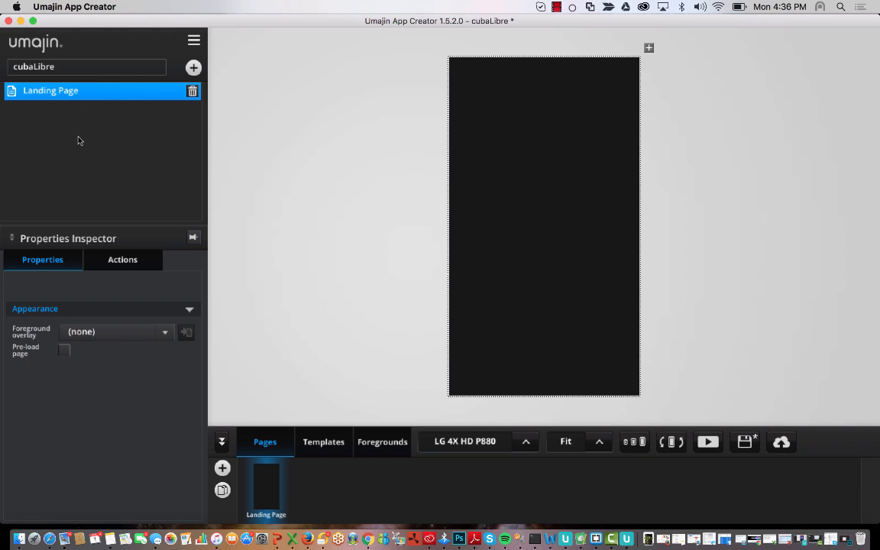
double_click(83, 95)
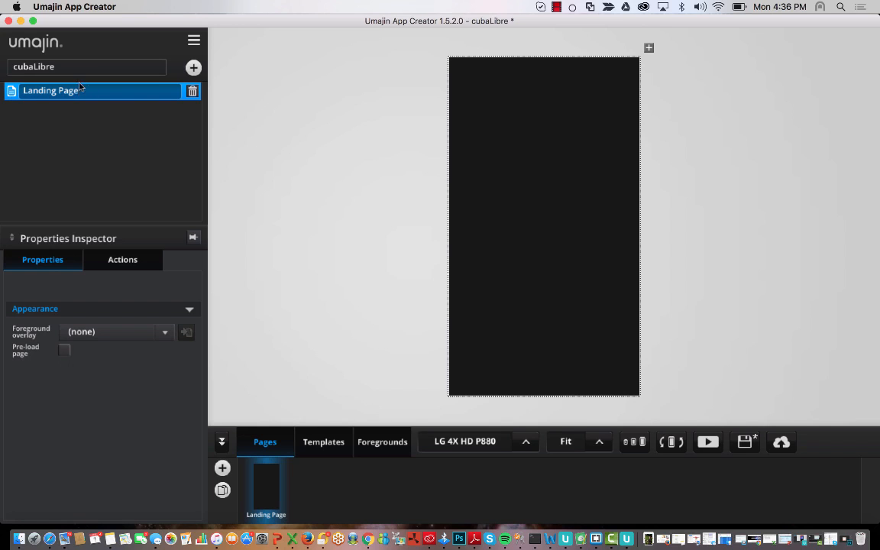
key(BackSpace)
key(BackSpace)
key(BackSpace)
key(BackSpace)
key(BackSpace)
key(BackSpace)
key(BackSpace)
key(BackSpace)
key(BackSpace)
key(BackSpace)
key(BackSpace)
key(BackSpace)
text(Spash Page)
key(Return)
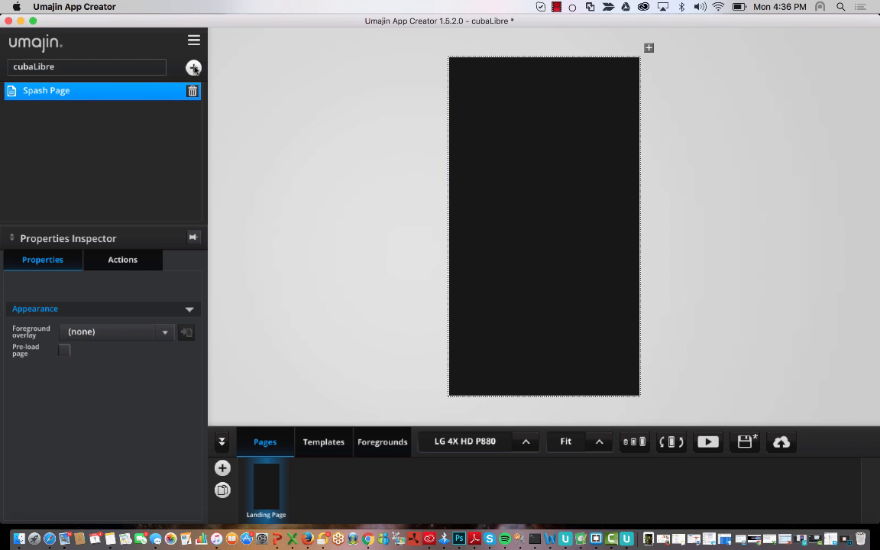
- Insert an Image showing cubaLibre/barlogo.png and move it slightly below the page centre
click(194, 69)
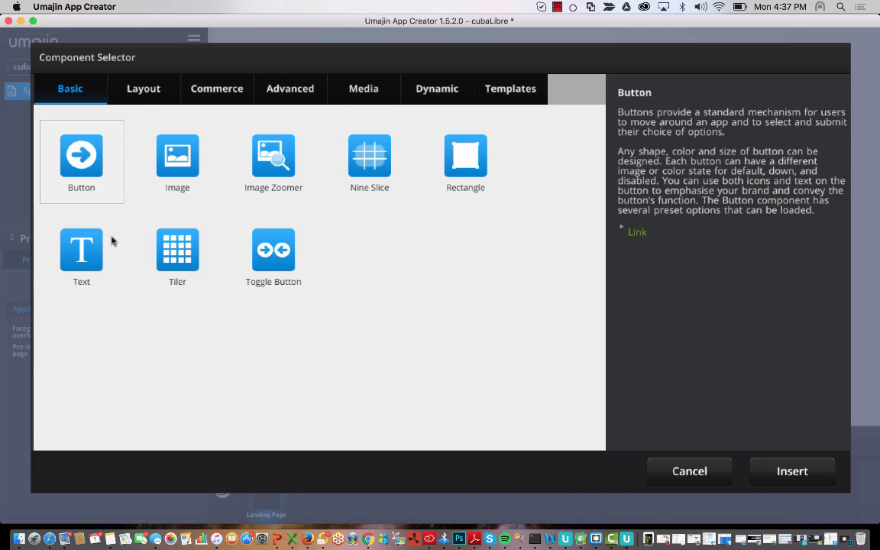
click(130, 90)
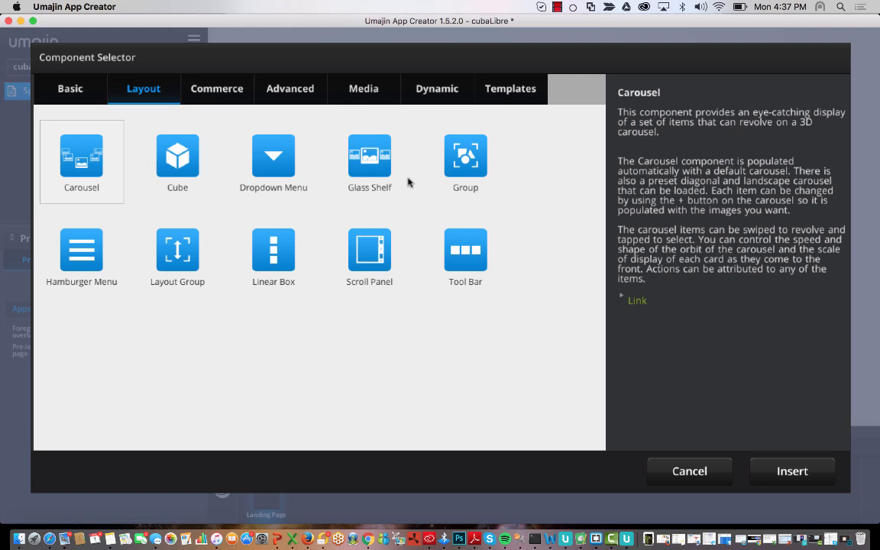
click(66, 90)
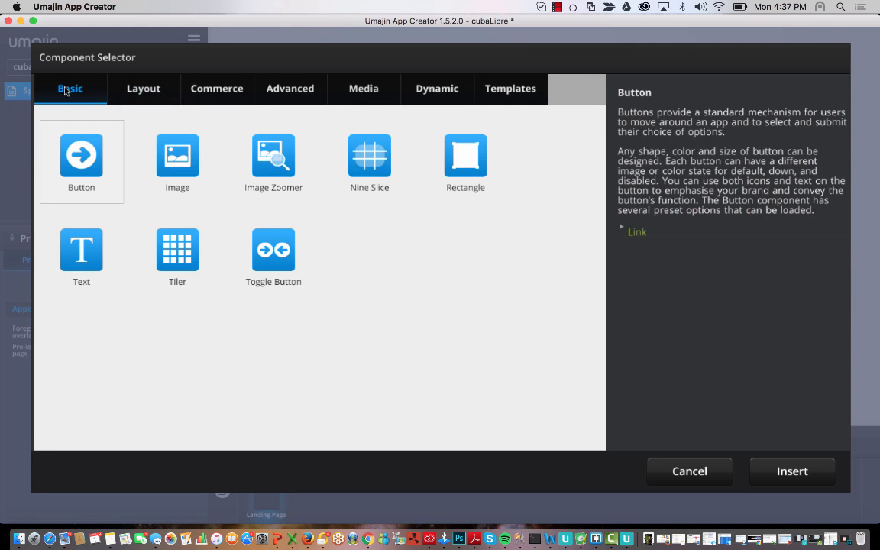
click(170, 155)
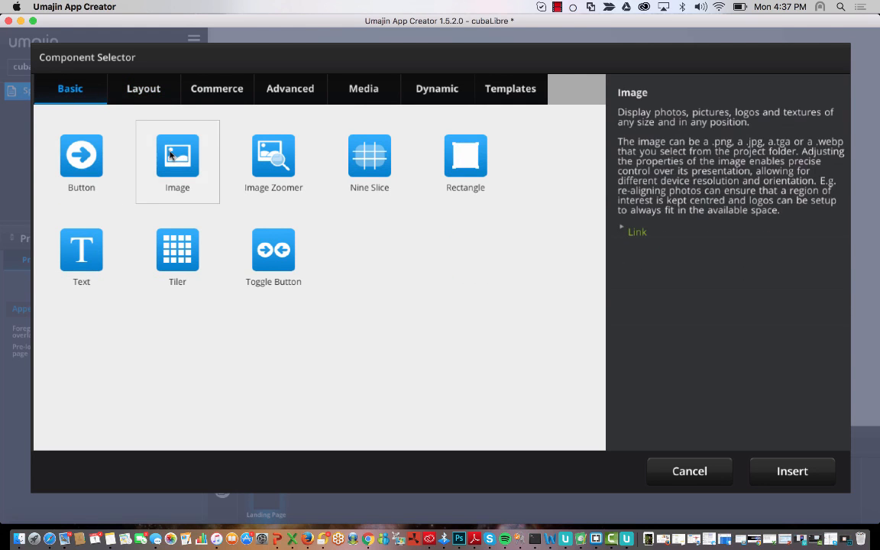
click(792, 471)
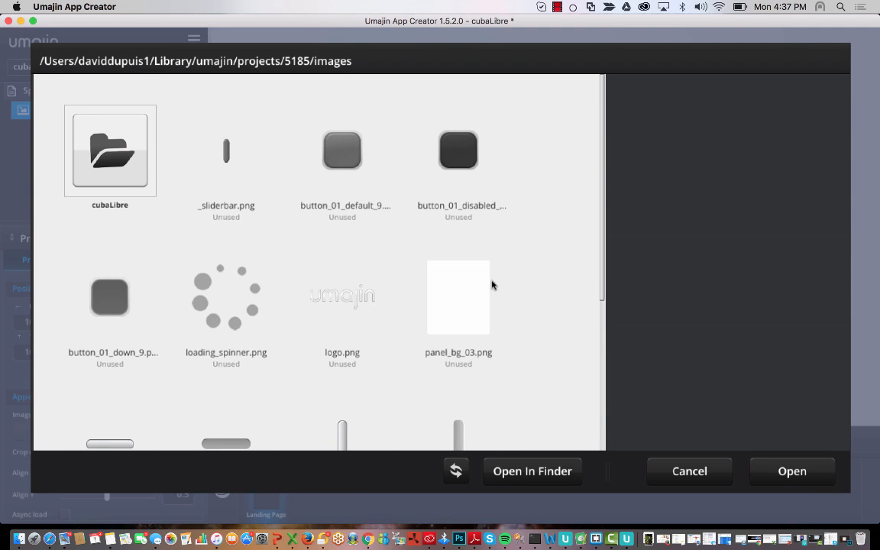
double_click(122, 166)
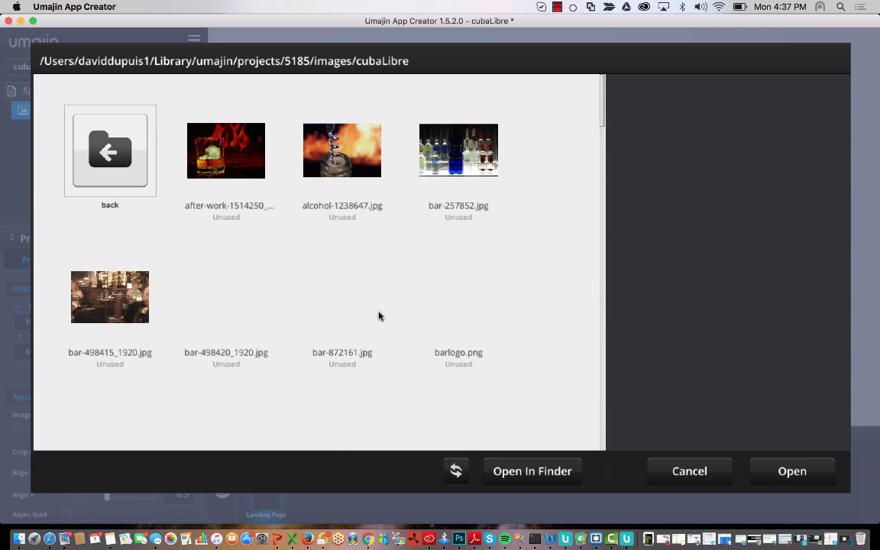
click(458, 305)
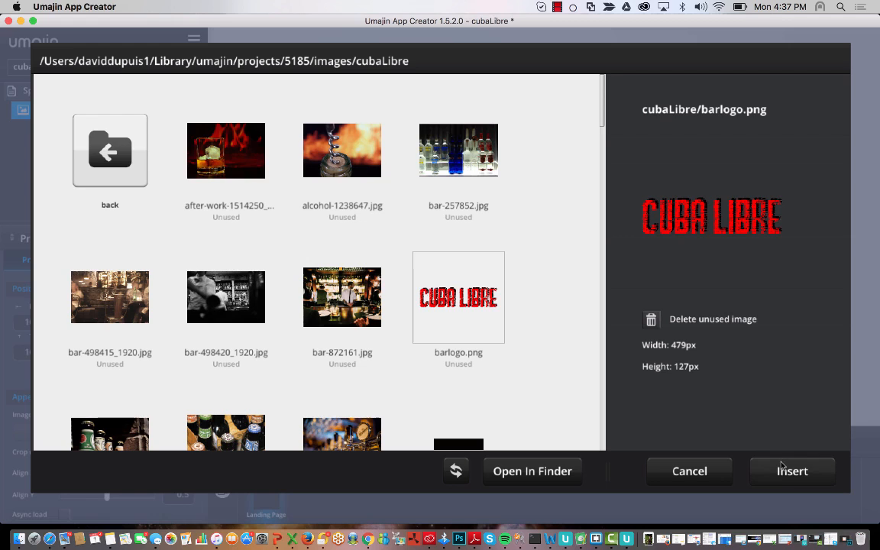
click(807, 473)
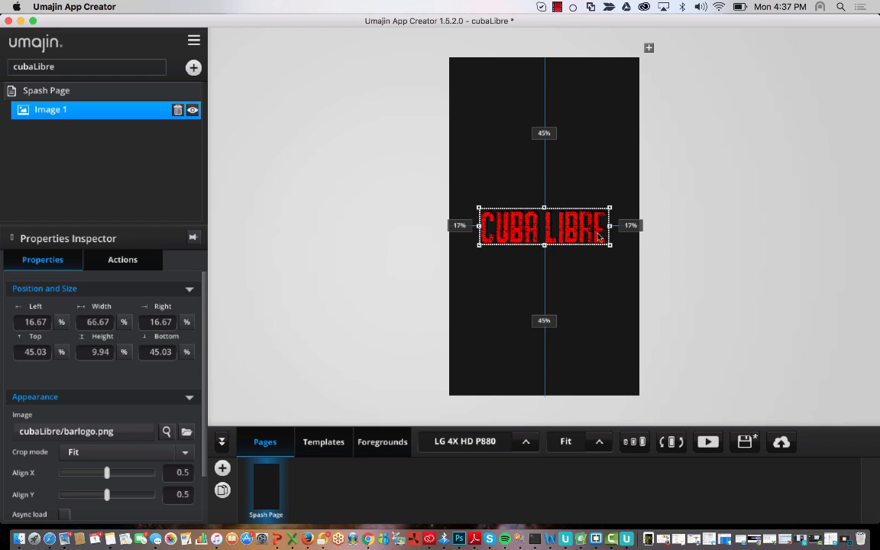
drag(578, 229, 578, 268)
- Rename the Image 1 layer to 'logo'
click(578, 159)
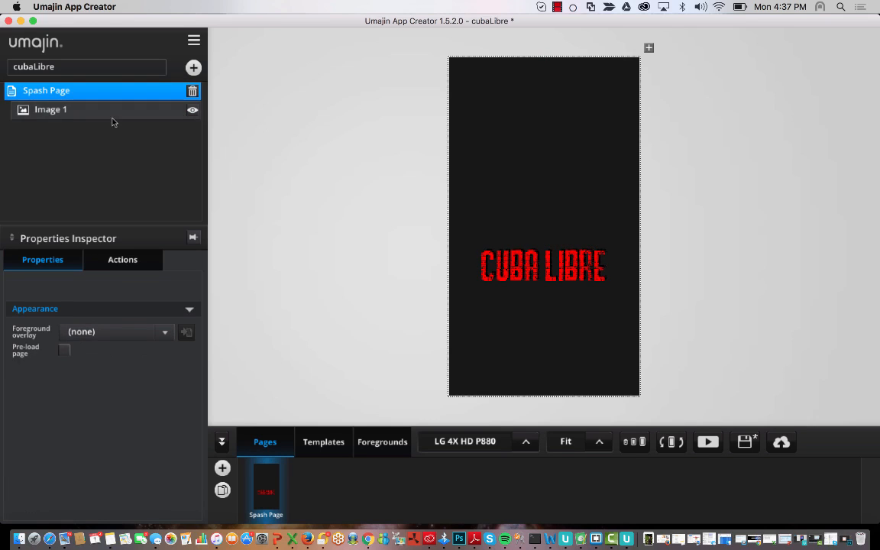
click(100, 112)
double_click(79, 113)
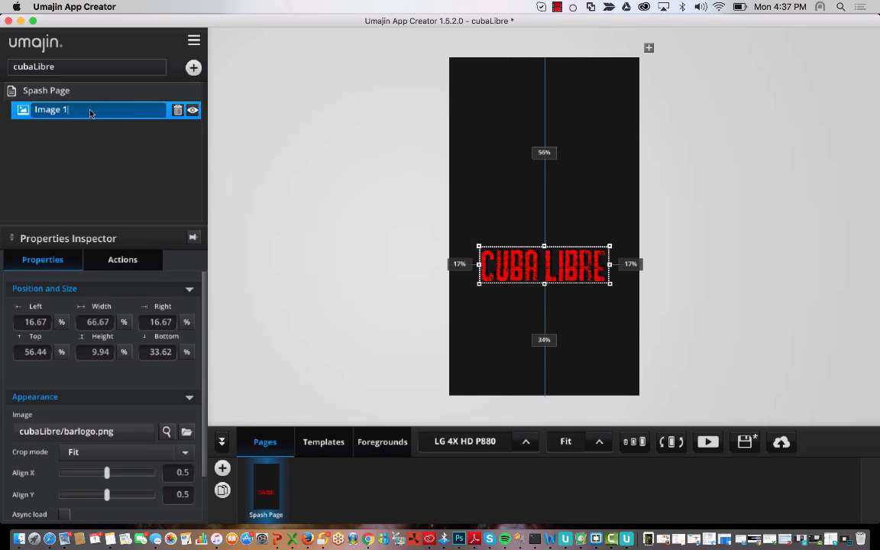
drag(90, 113, 33, 112)
key(BackSpace)
text(logo)
key(Return)
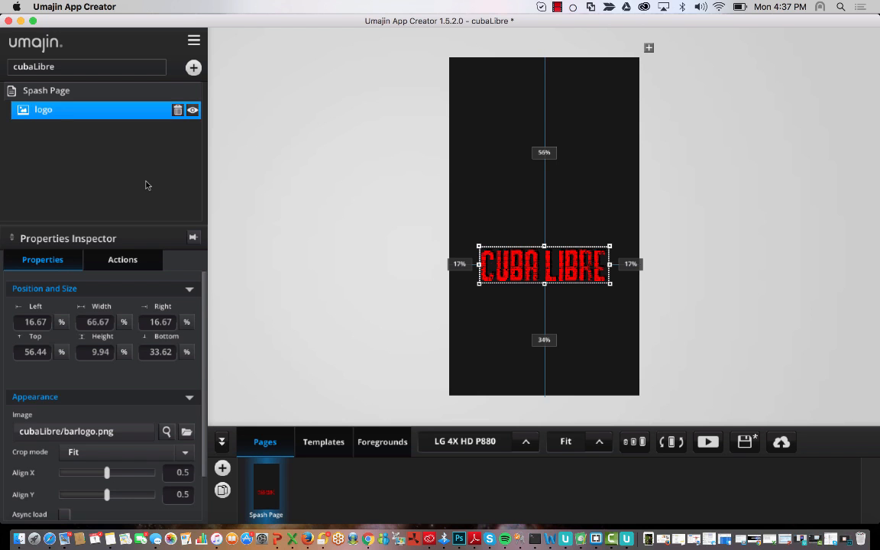
click(194, 67)
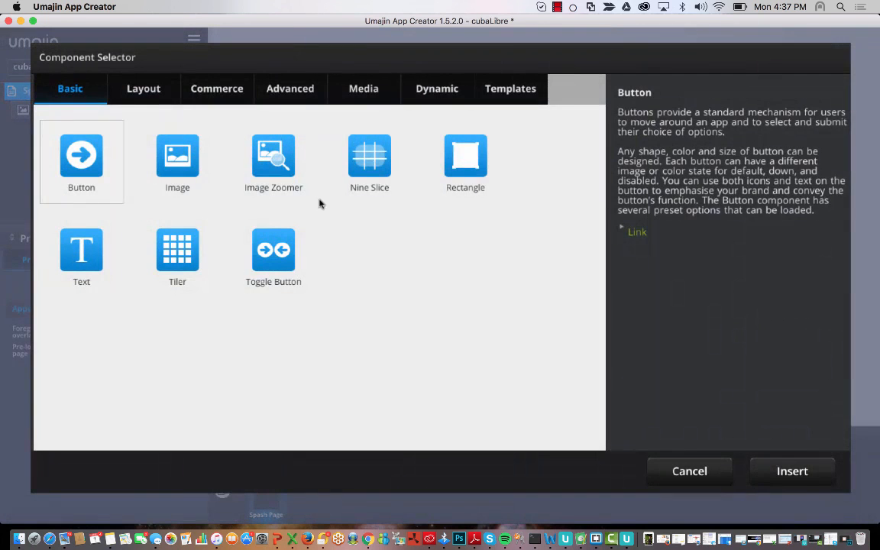
- Insert a second Image component showing cubaFlagVert.png on the Spash Page
click(175, 152)
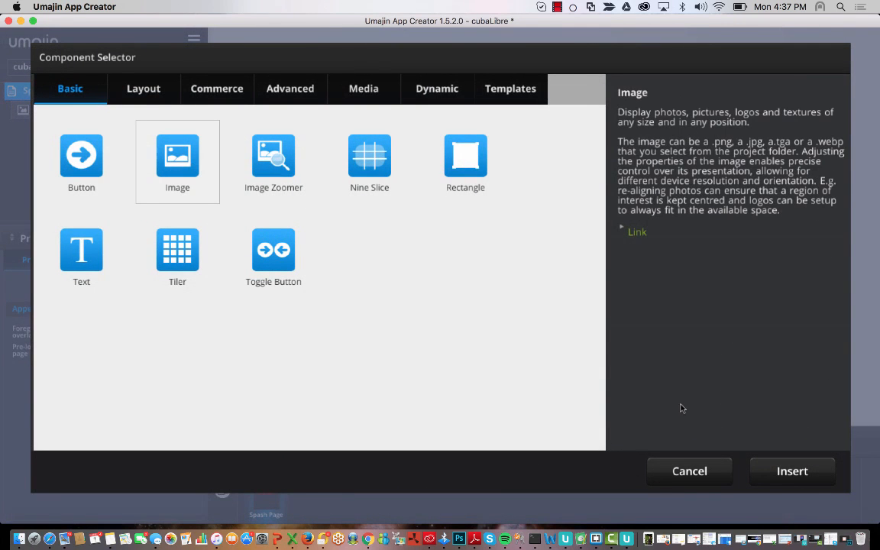
click(793, 471)
scroll(474, 279, down, 5)
scroll(473, 279, down, 2)
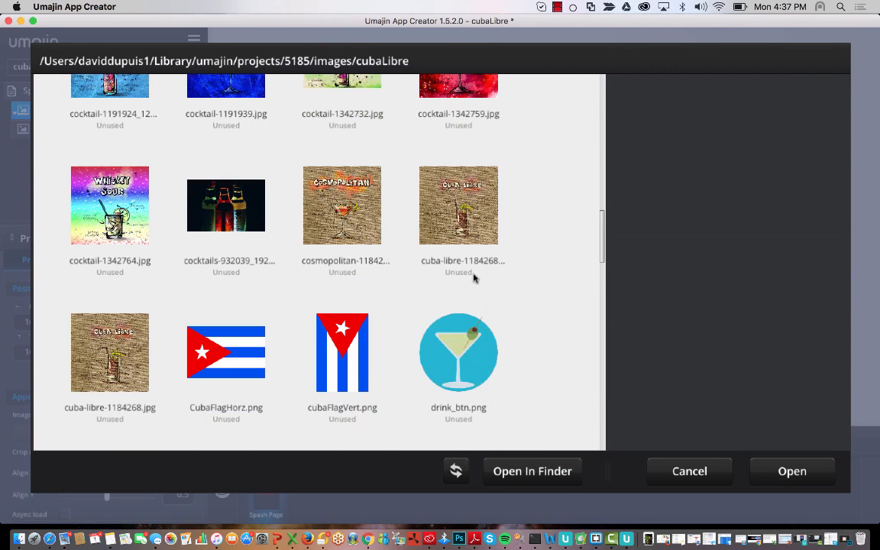
click(325, 314)
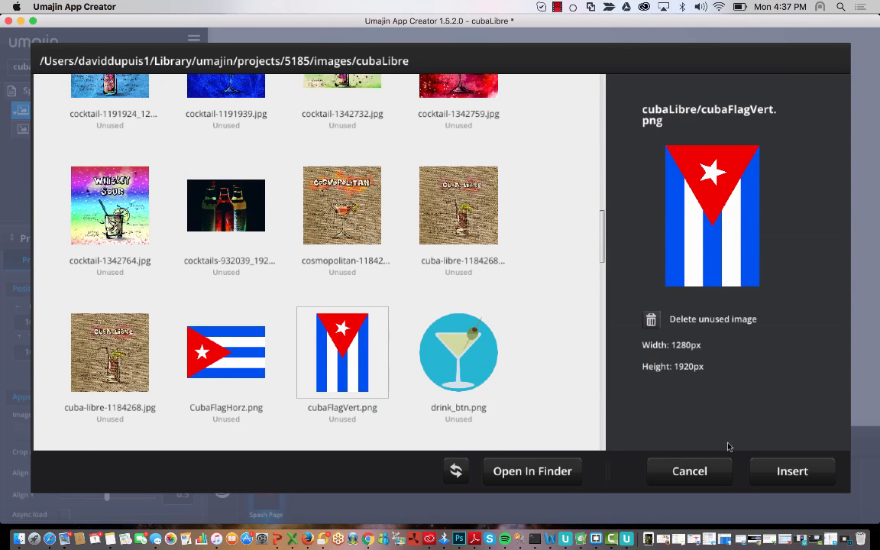
click(787, 471)
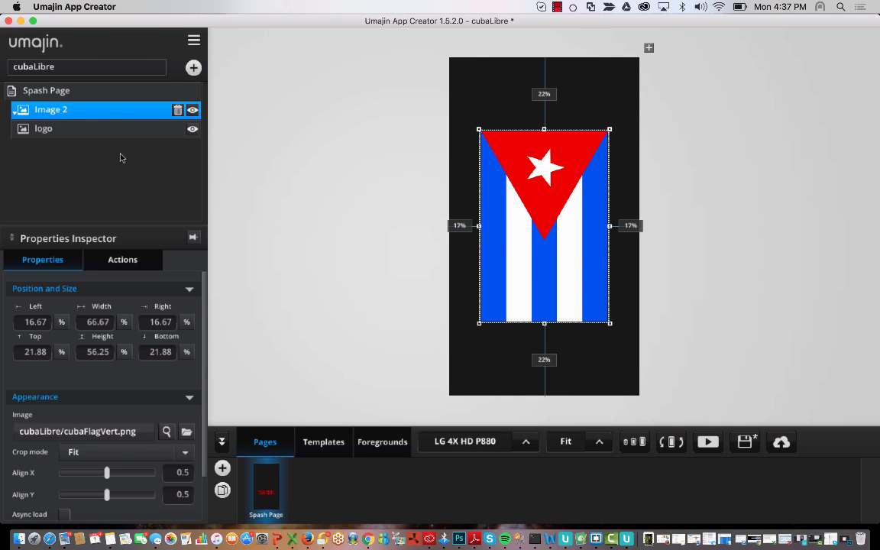
double_click(86, 111)
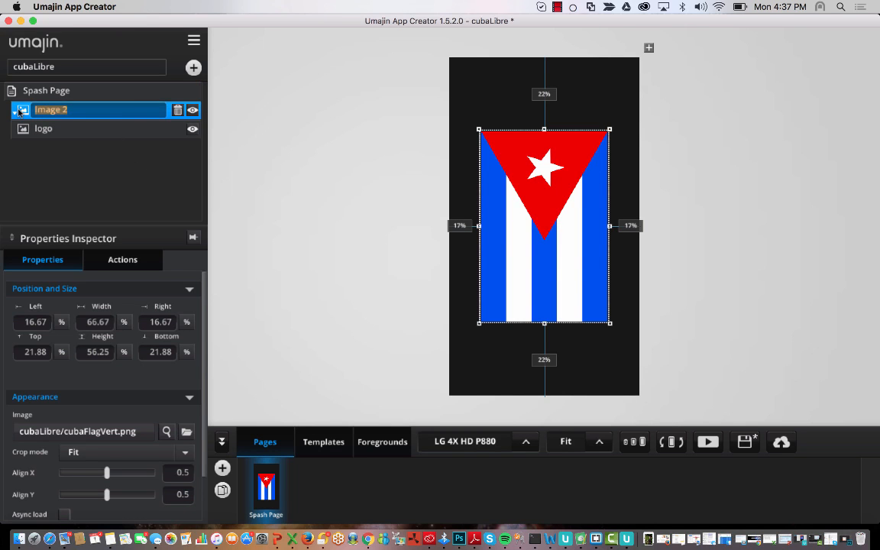
- Name the layer 'flag', then place the flag (Top 15.77%) directly above the logo (Top 73.11%)
text(flag)
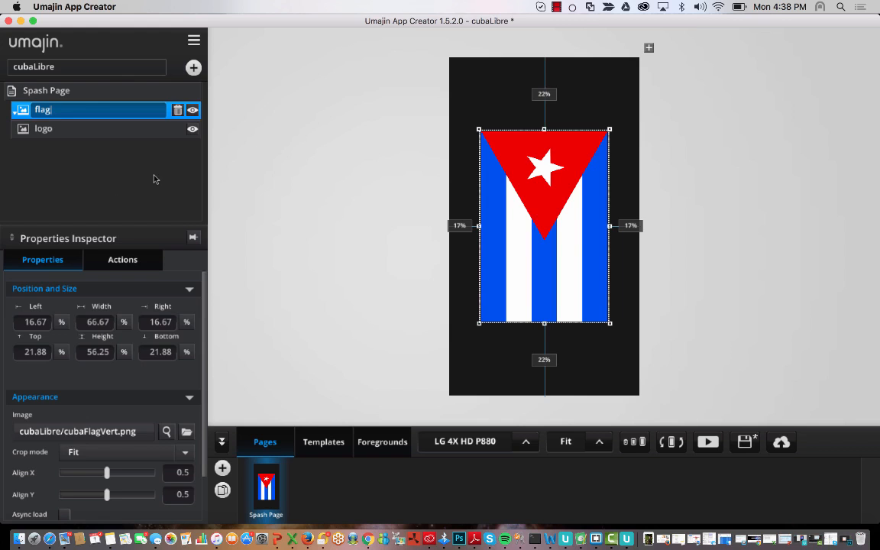
click(395, 214)
click(584, 217)
drag(552, 203, 552, 136)
click(525, 263)
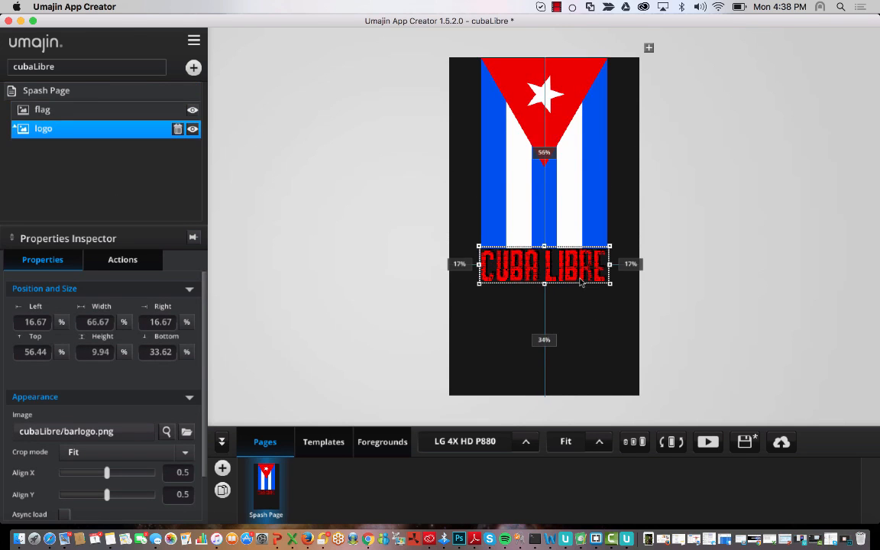
drag(579, 266, 578, 321)
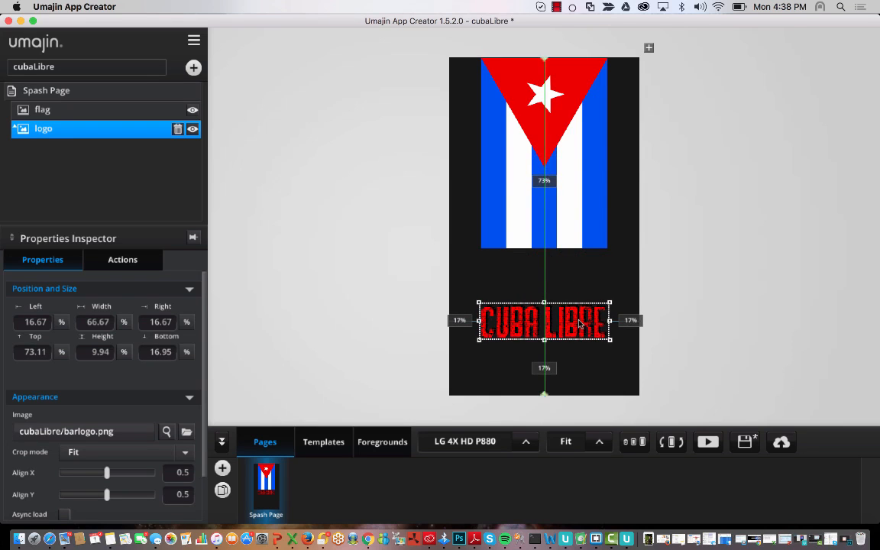
click(579, 138)
drag(579, 138, 579, 191)
click(598, 69)
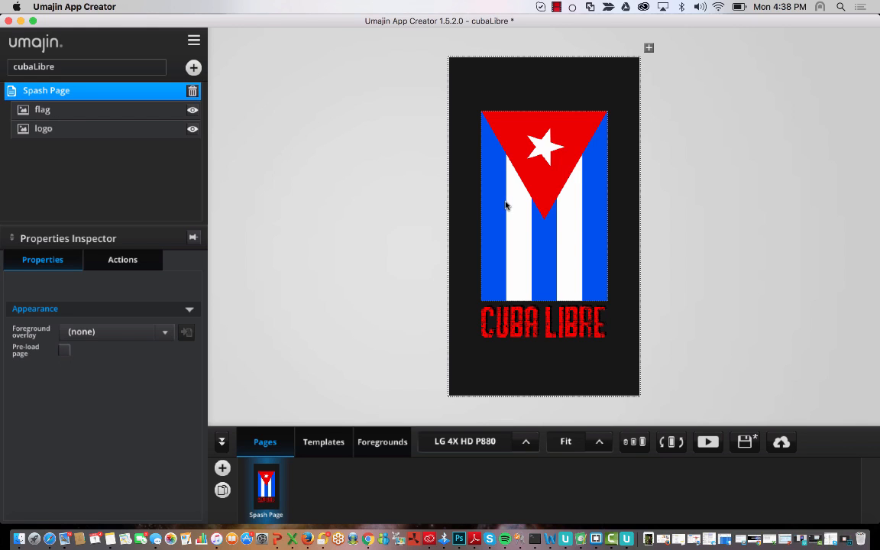
click(578, 319)
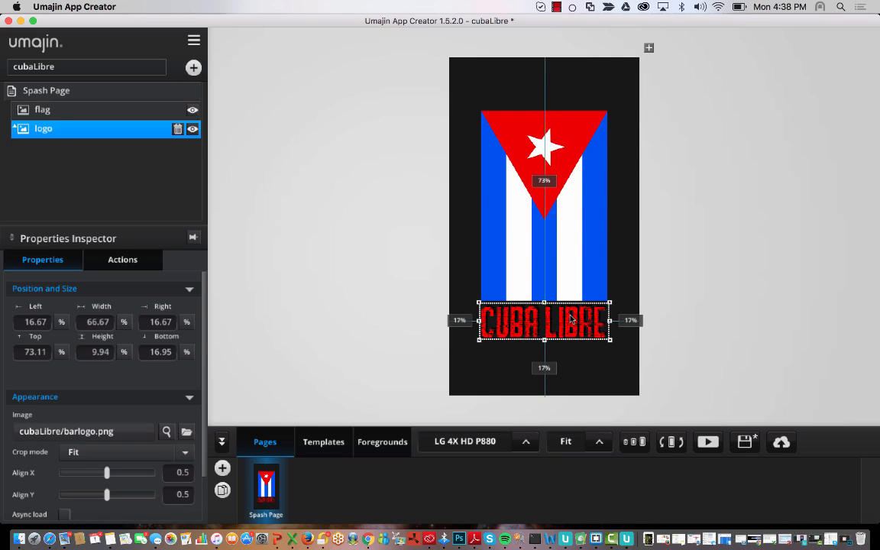
click(364, 281)
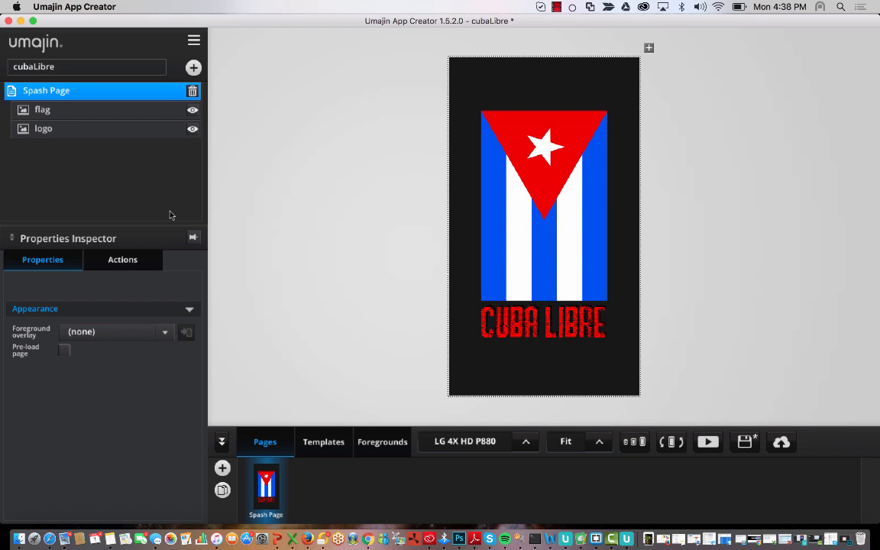
click(42, 110)
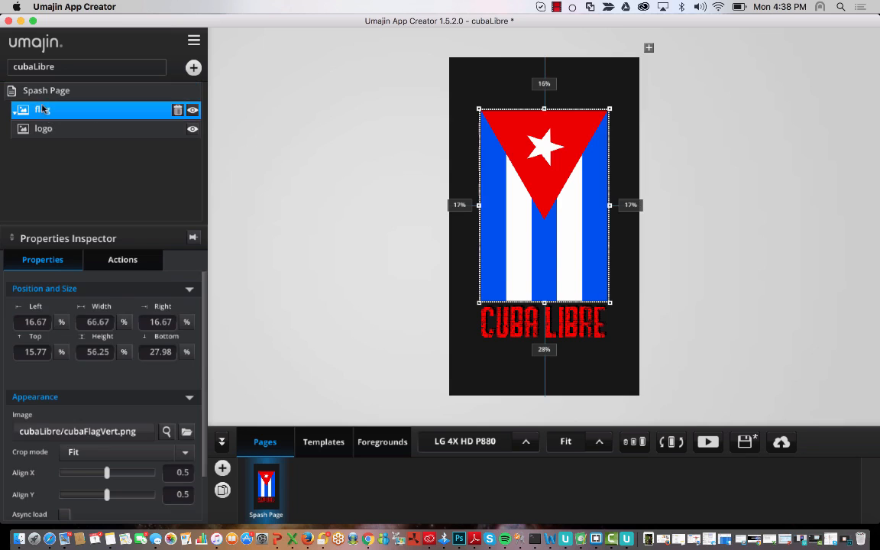
click(71, 131)
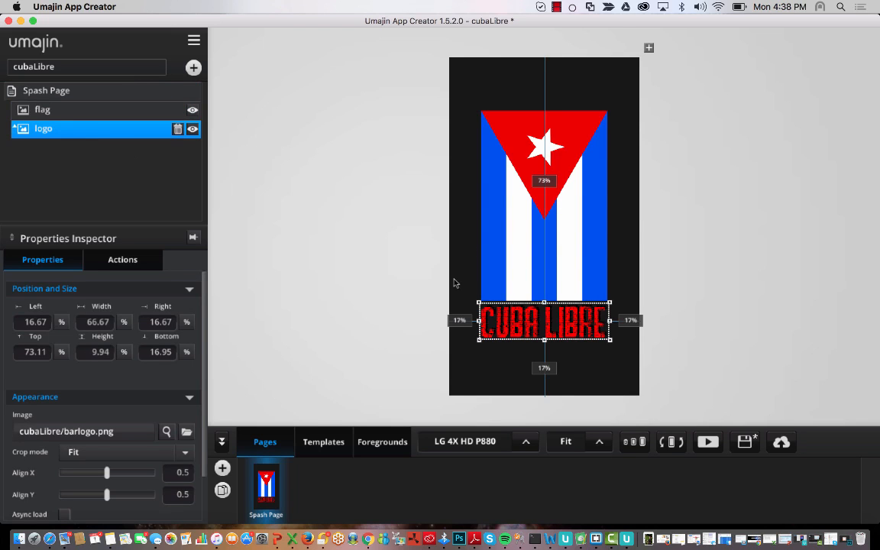
click(91, 109)
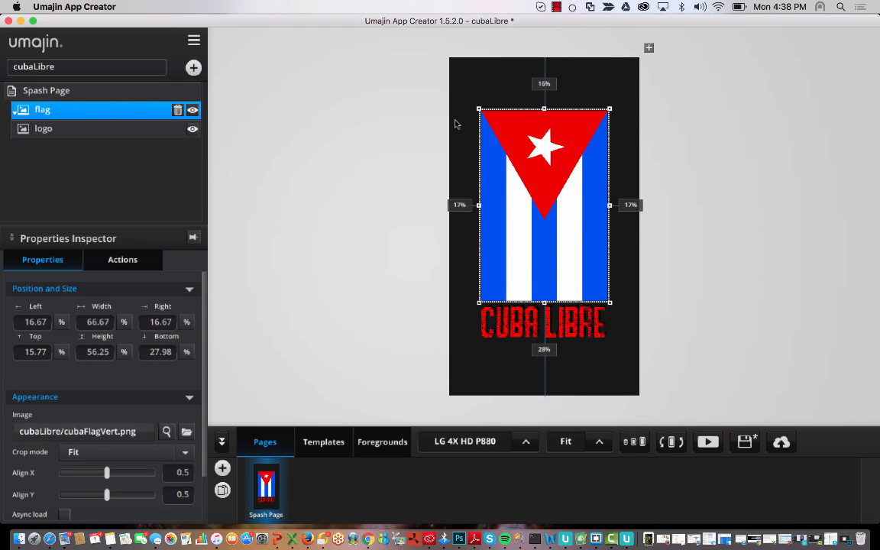
click(53, 93)
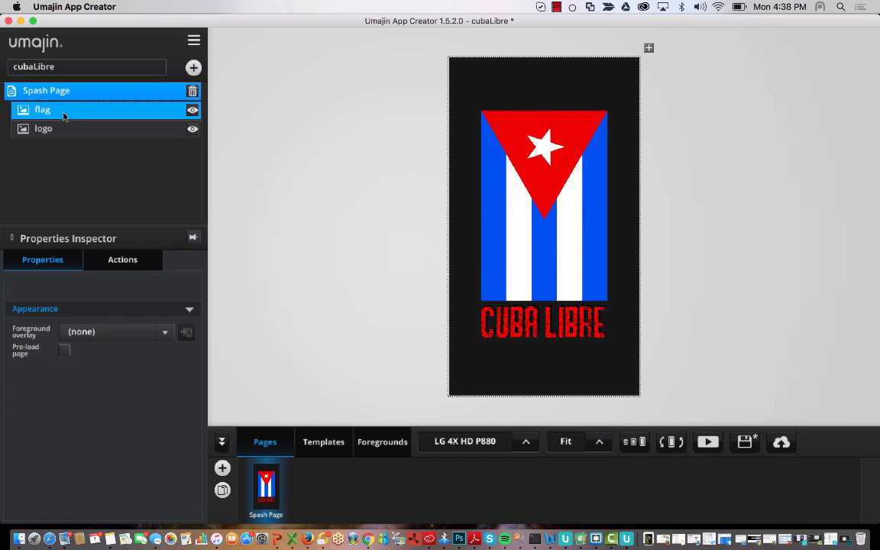
click(64, 115)
click(123, 260)
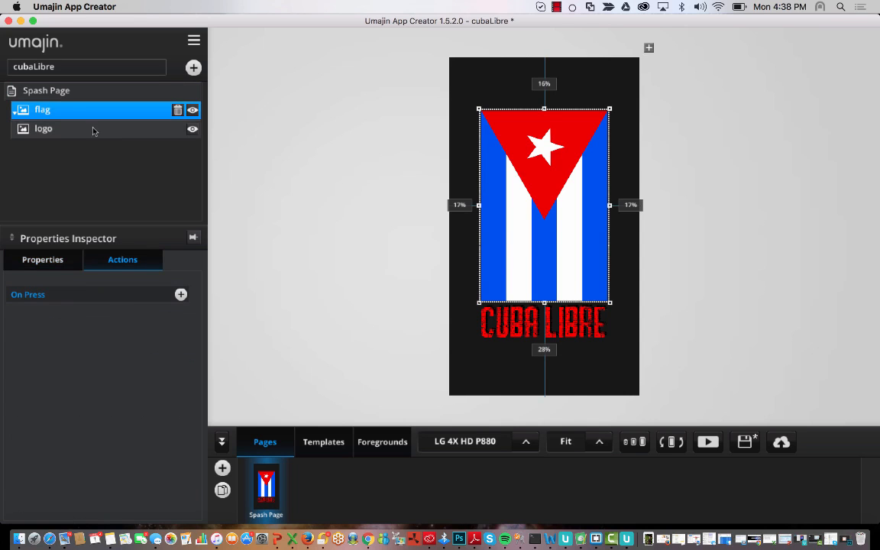
click(61, 92)
click(61, 113)
click(68, 128)
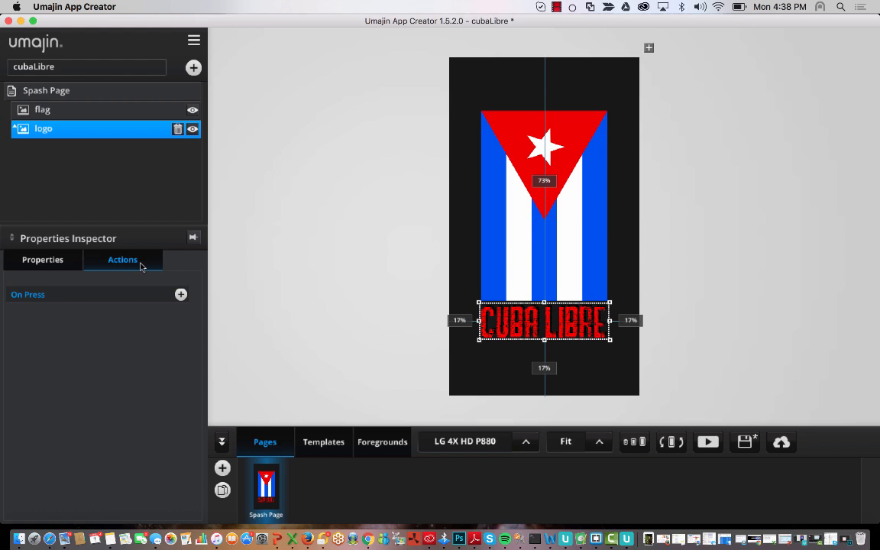
click(94, 110)
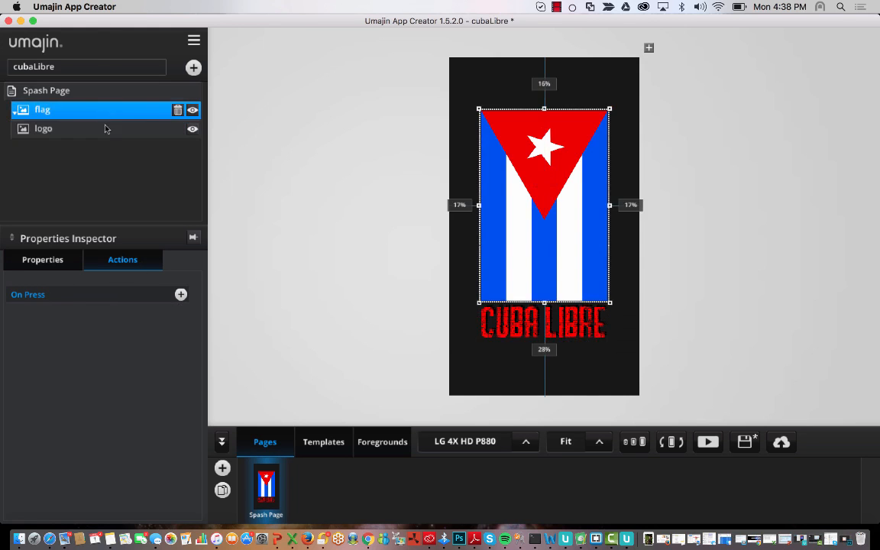
click(104, 128)
click(76, 109)
click(88, 128)
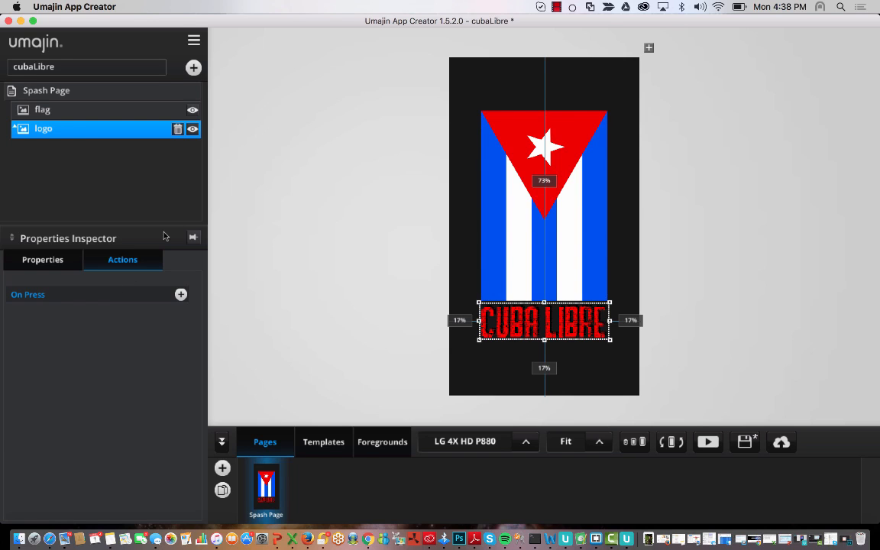
click(80, 109)
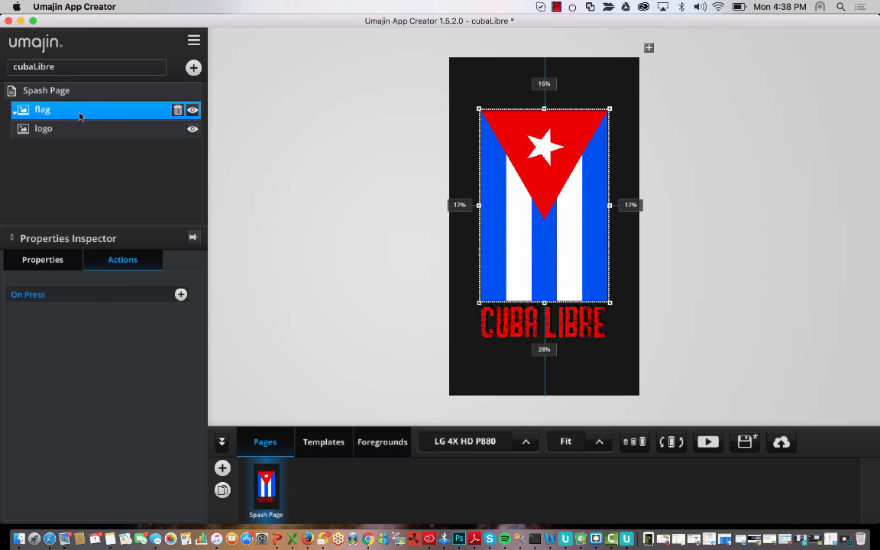
- Select the Spash Page row to view its page events, such as After Page Loads
click(88, 93)
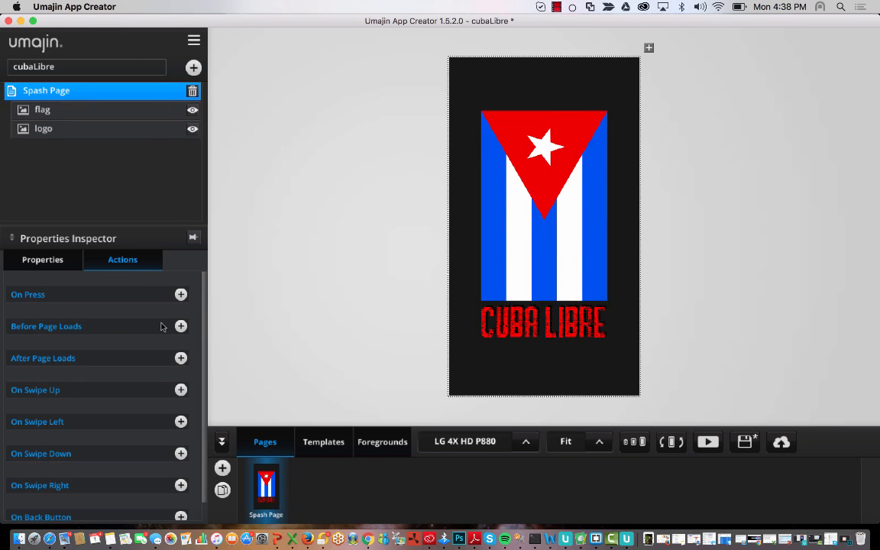
scroll(146, 409, down, 1)
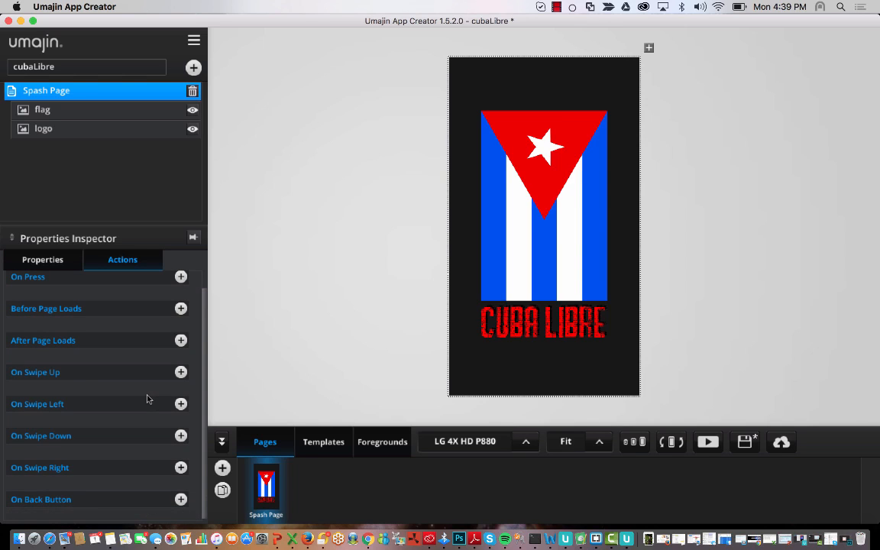
scroll(148, 398, up, 1)
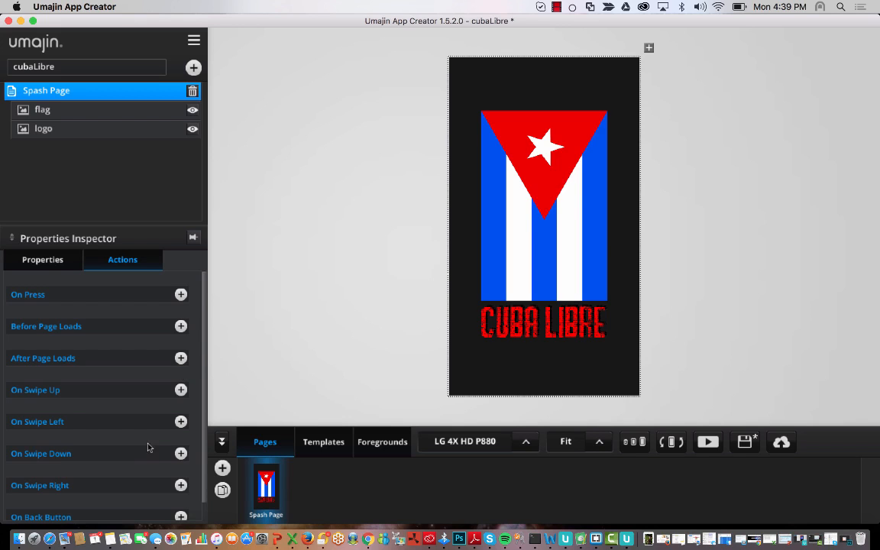
scroll(185, 397, down, 1)
scroll(187, 412, up, 1)
- Open the Action Selector for After Page Loads and browse the Advanced actions
click(181, 359)
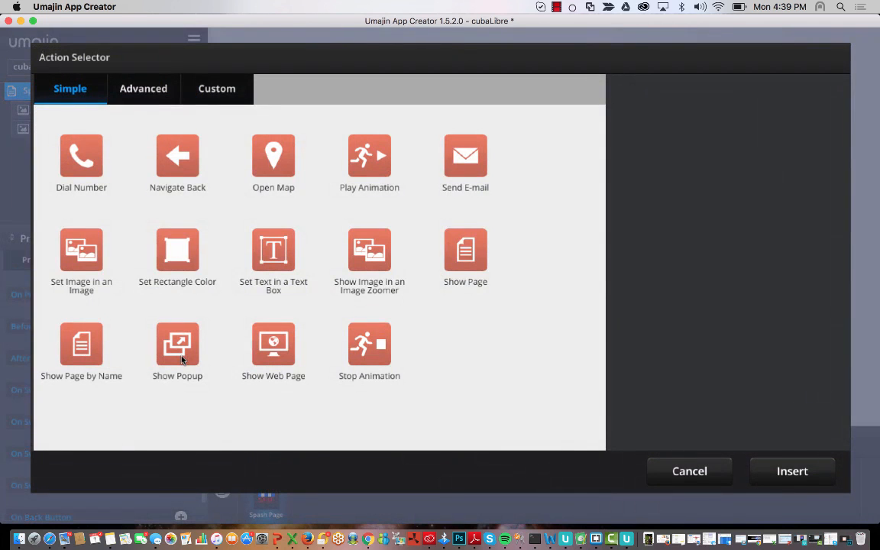
click(692, 472)
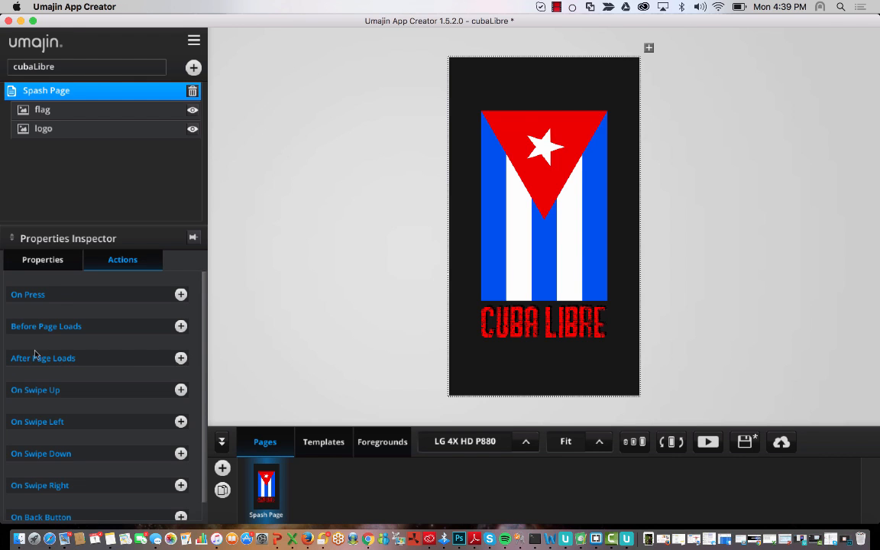
click(180, 359)
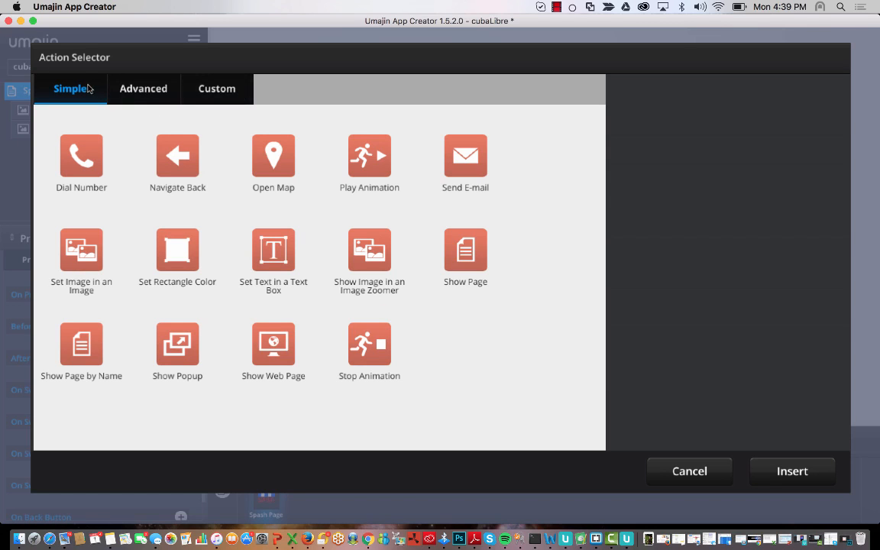
click(143, 88)
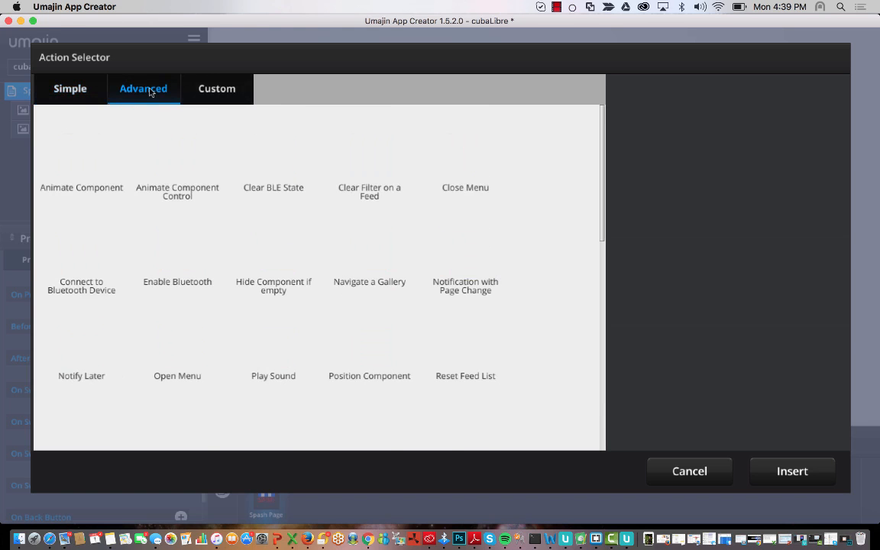
scroll(272, 309, down, 10)
scroll(324, 310, up, 10)
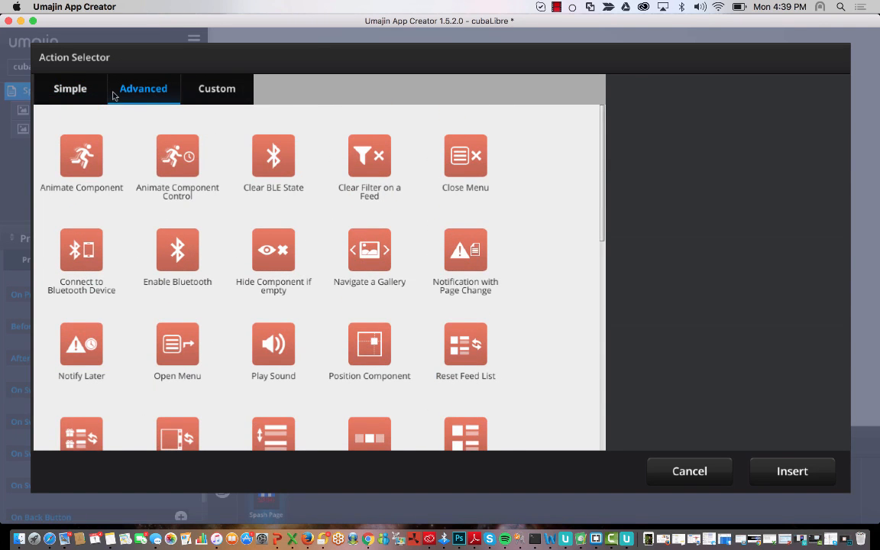
click(89, 95)
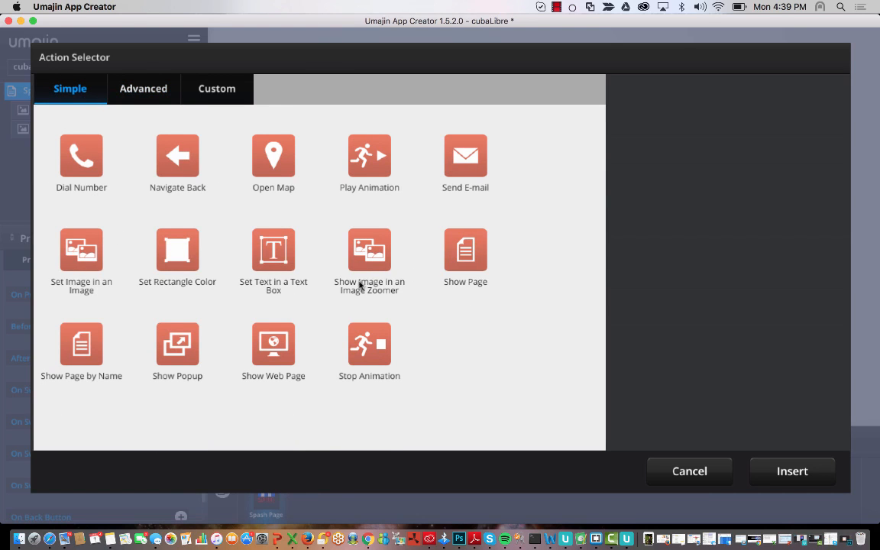
- Read the Animate Component (Advanced) and Dial Number (Simple) action descriptions
click(138, 88)
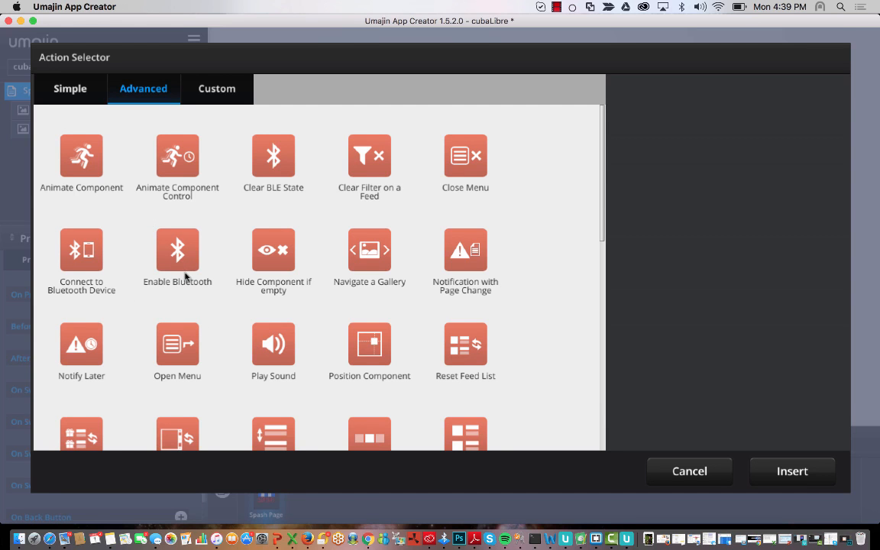
scroll(185, 276, down, 3)
scroll(185, 276, down, 2)
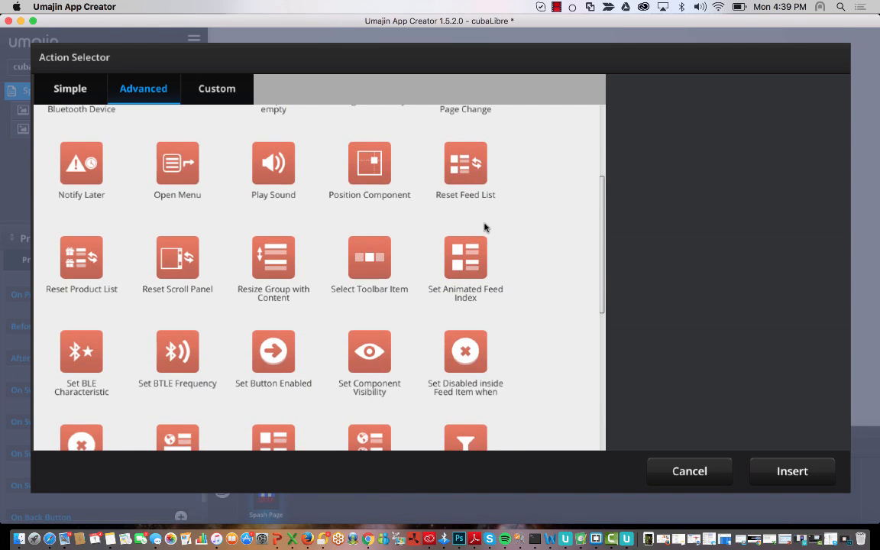
scroll(301, 339, down, 5)
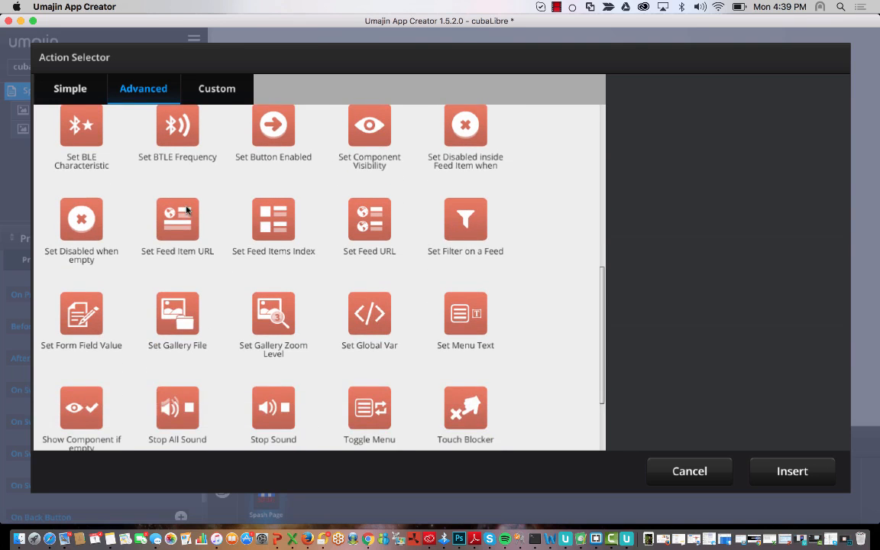
scroll(169, 191, up, 2)
scroll(293, 289, down, 4)
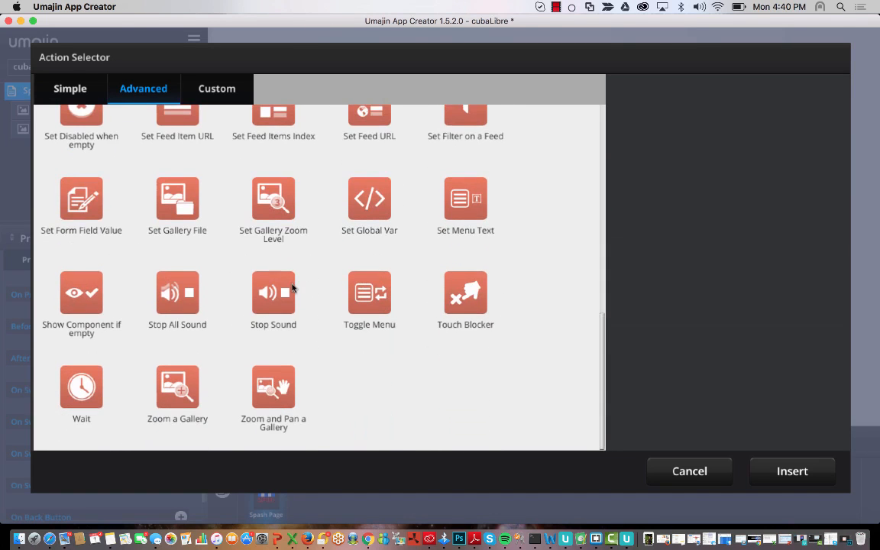
scroll(292, 287, up, 10)
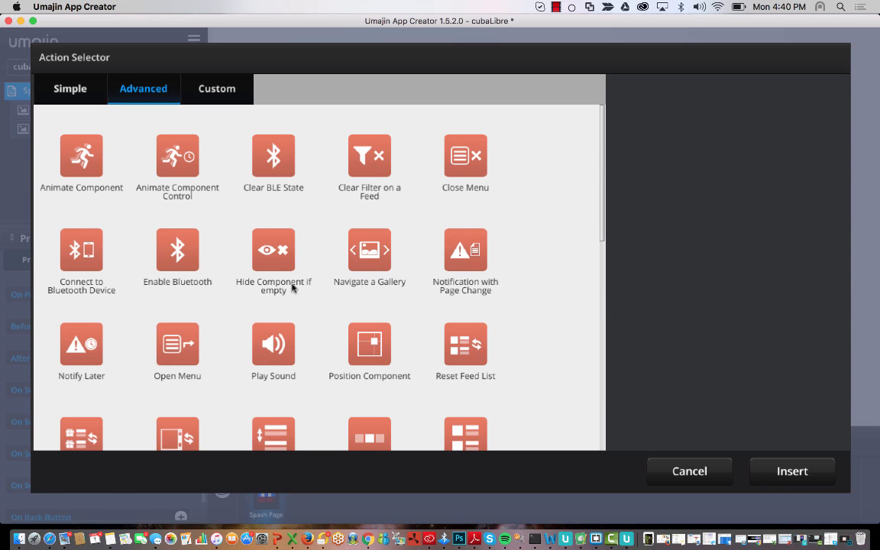
click(64, 90)
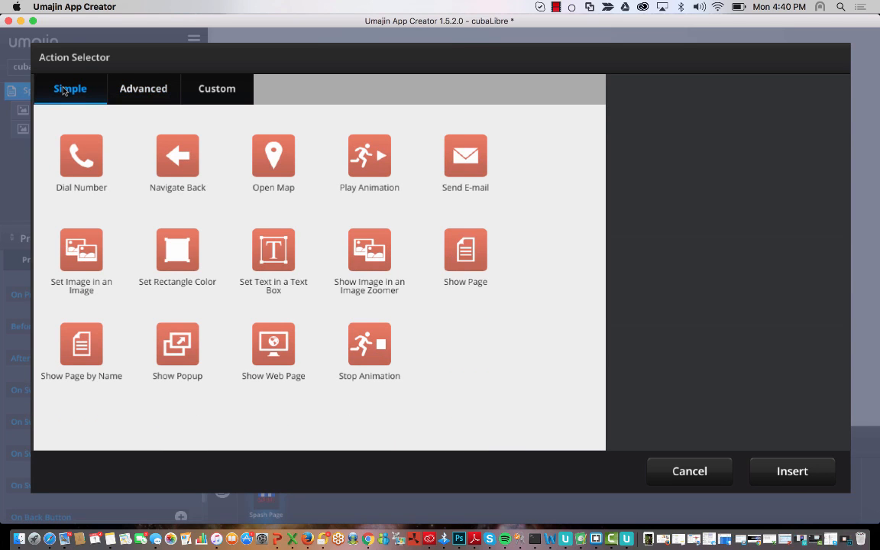
click(145, 89)
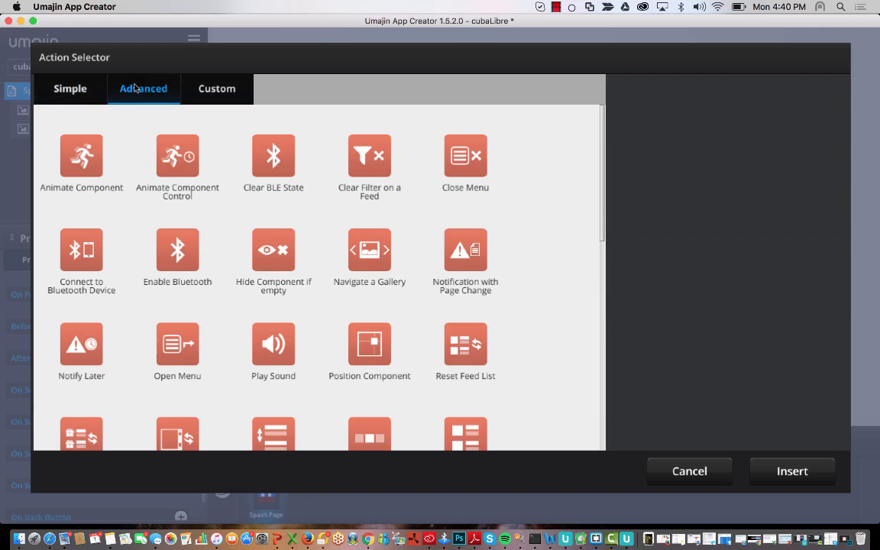
click(88, 163)
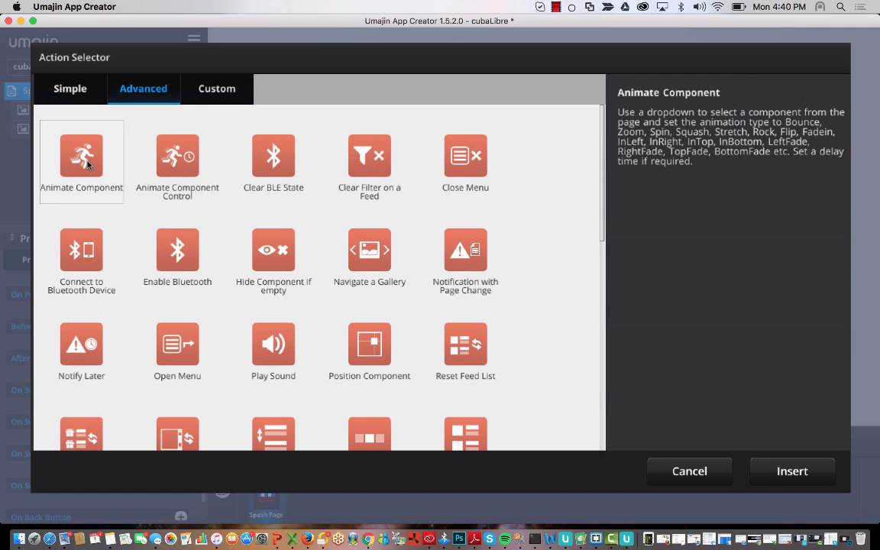
click(71, 89)
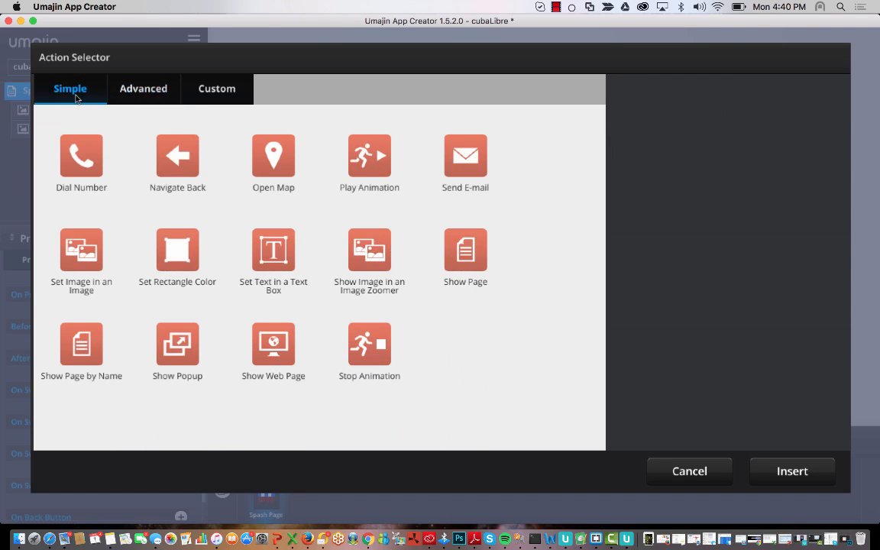
click(72, 159)
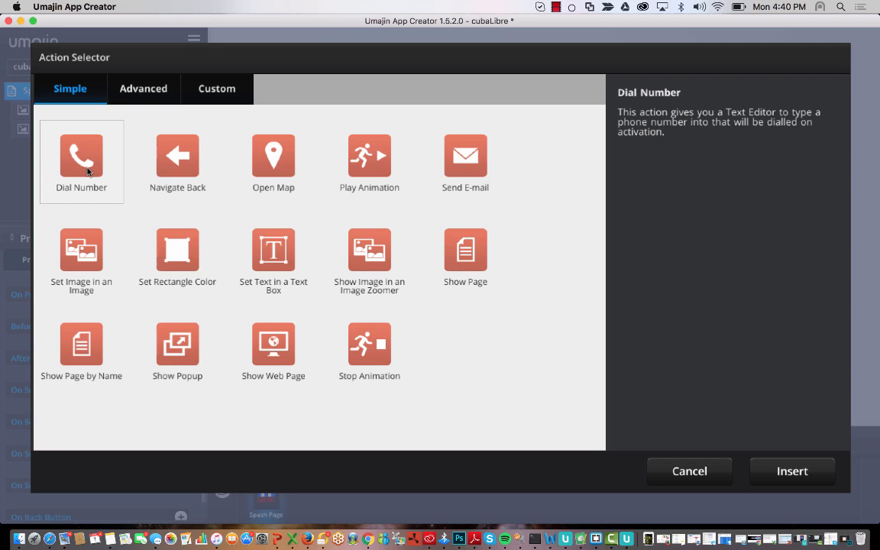
- Read the descriptions of the Open Map, Send E-mail and Show Page simple actions
click(245, 131)
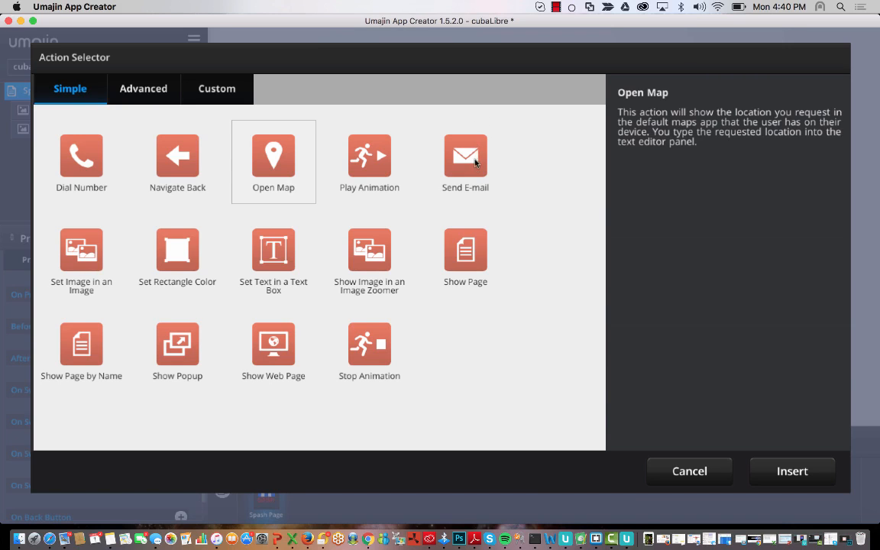
click(430, 150)
click(461, 264)
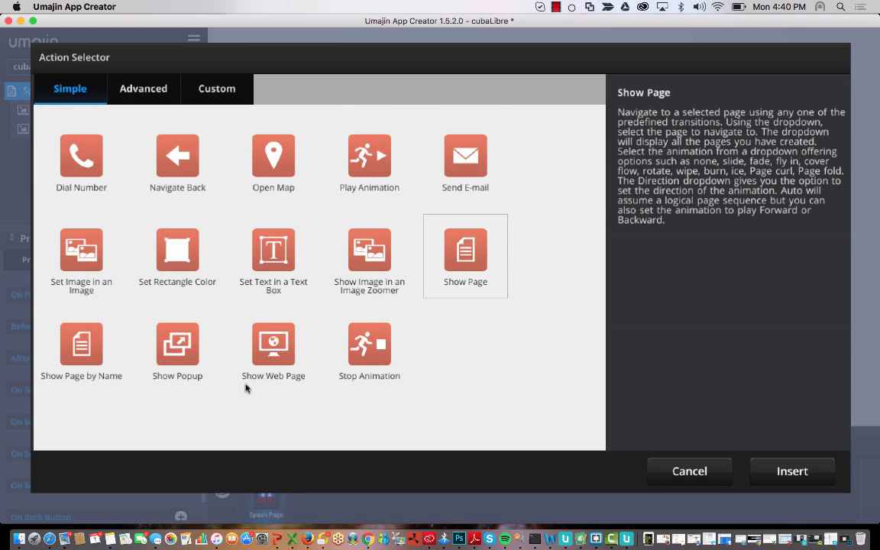
- Check the Custom tab, then select Animate Component on the Advanced tab
click(144, 92)
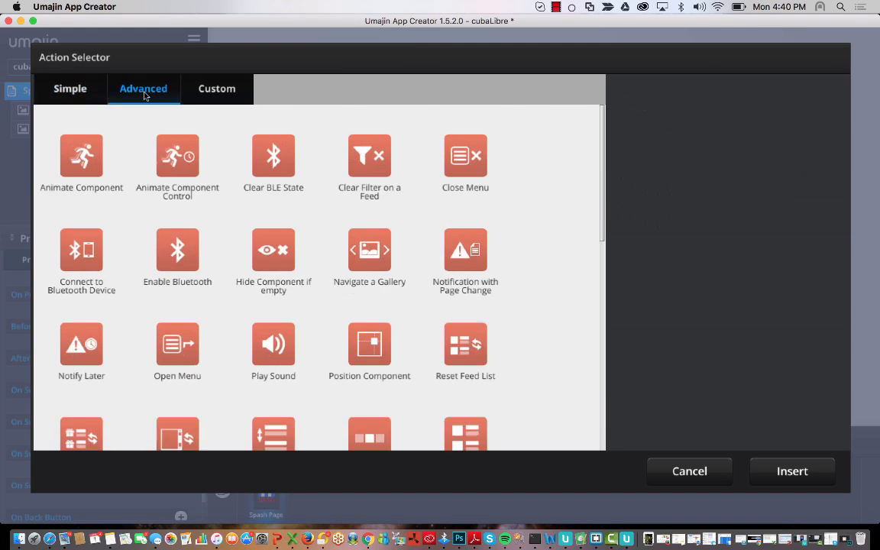
click(85, 149)
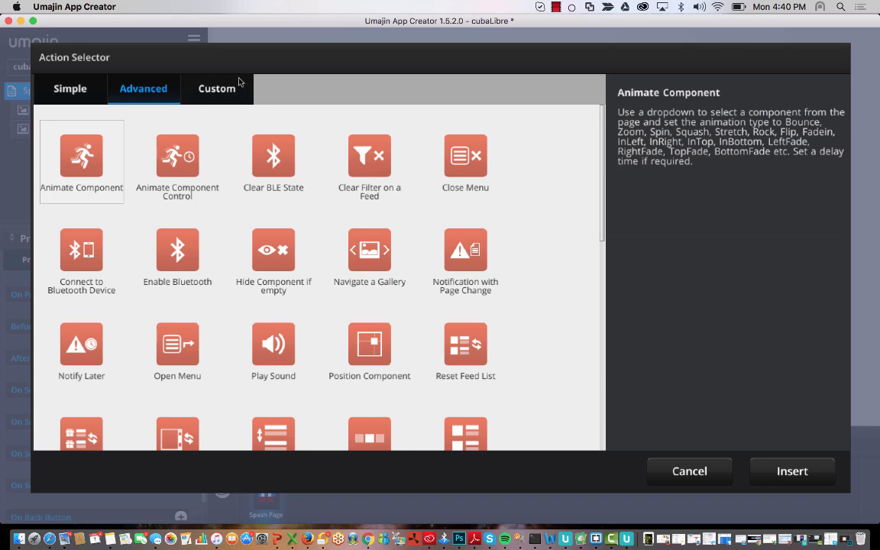
click(217, 87)
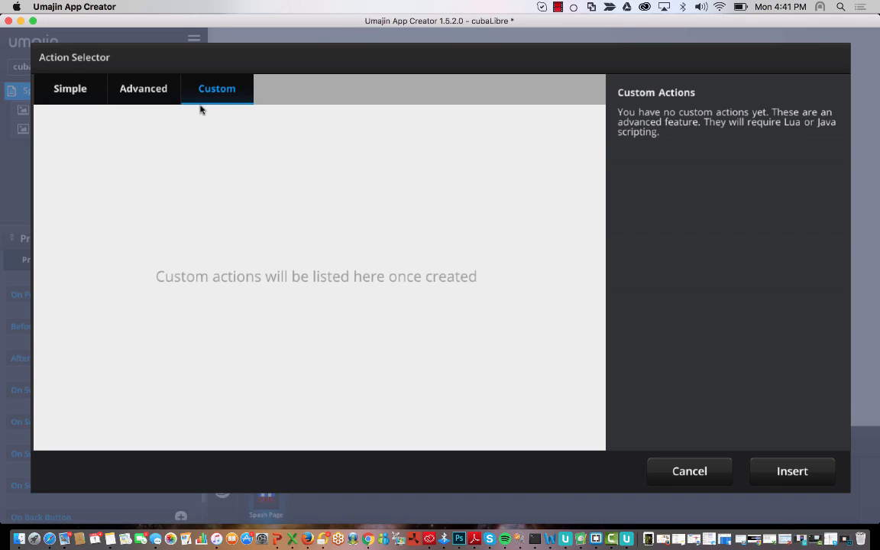
click(157, 89)
click(70, 144)
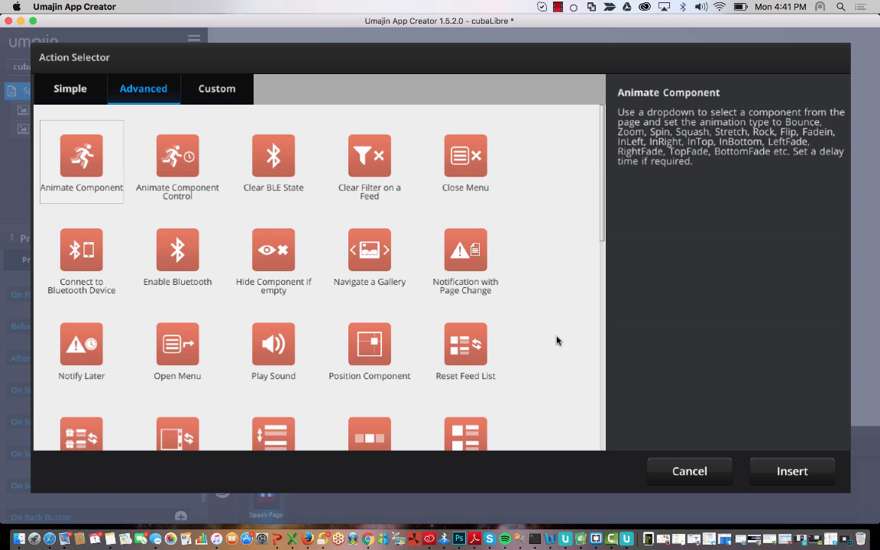
- Add Animate Component to After Page Loads and make flag the component to animate
click(792, 472)
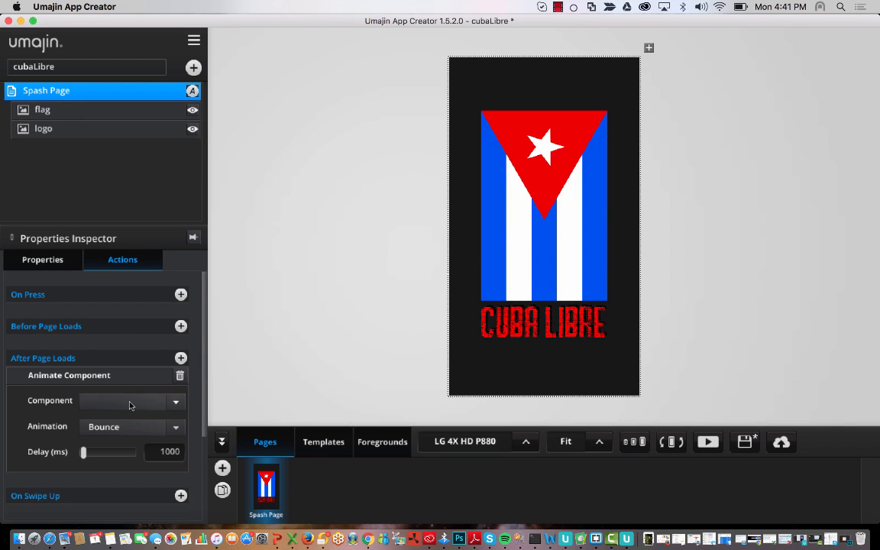
scroll(126, 382, down, 2)
scroll(129, 406, up, 1)
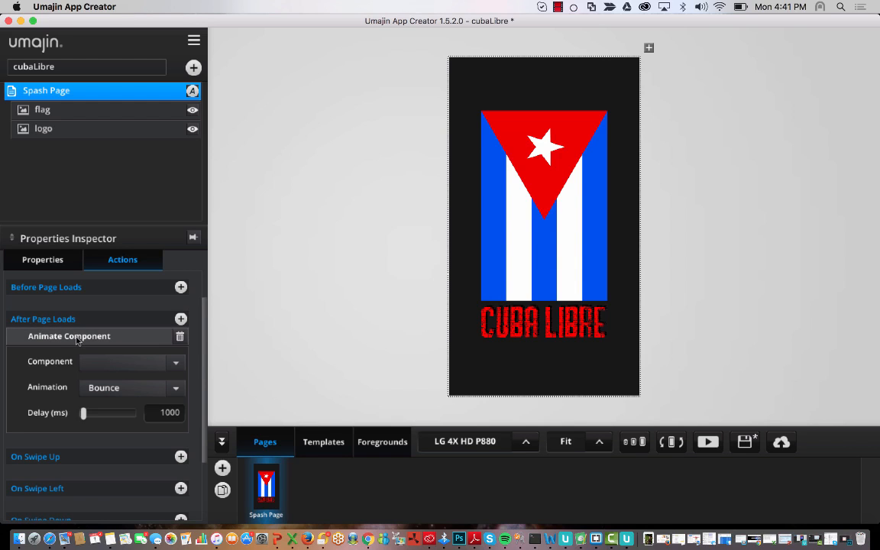
click(176, 363)
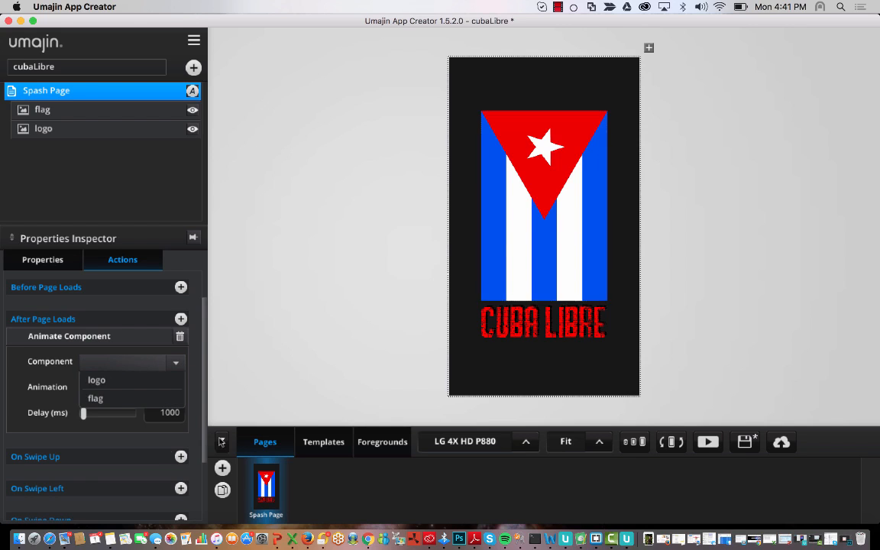
click(103, 380)
click(175, 363)
click(125, 400)
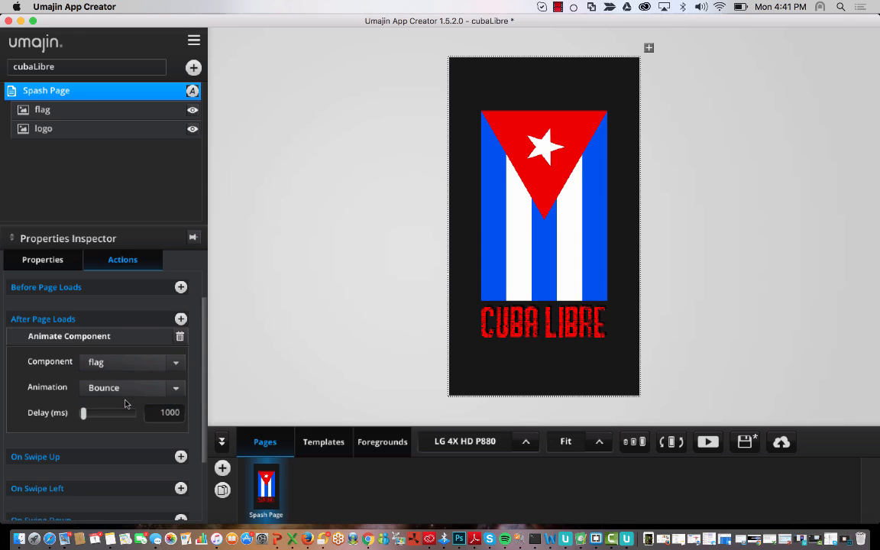
- Keep Bounce as the flag's animation type
click(174, 388)
scroll(138, 332, down, 3)
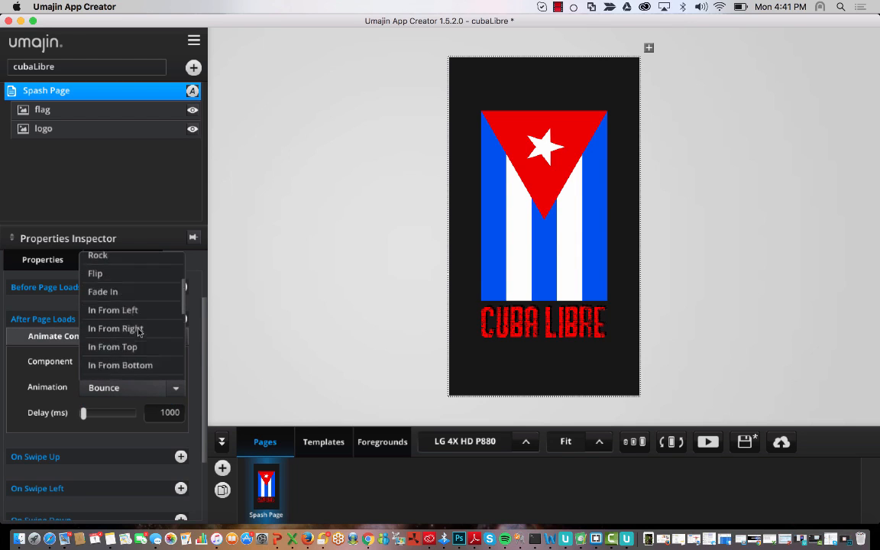
scroll(138, 332, up, 3)
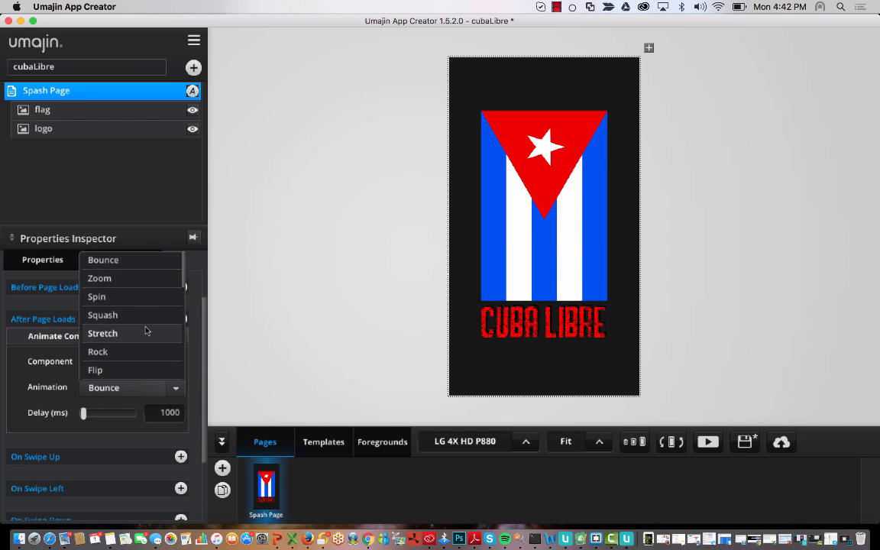
scroll(145, 331, down, 3)
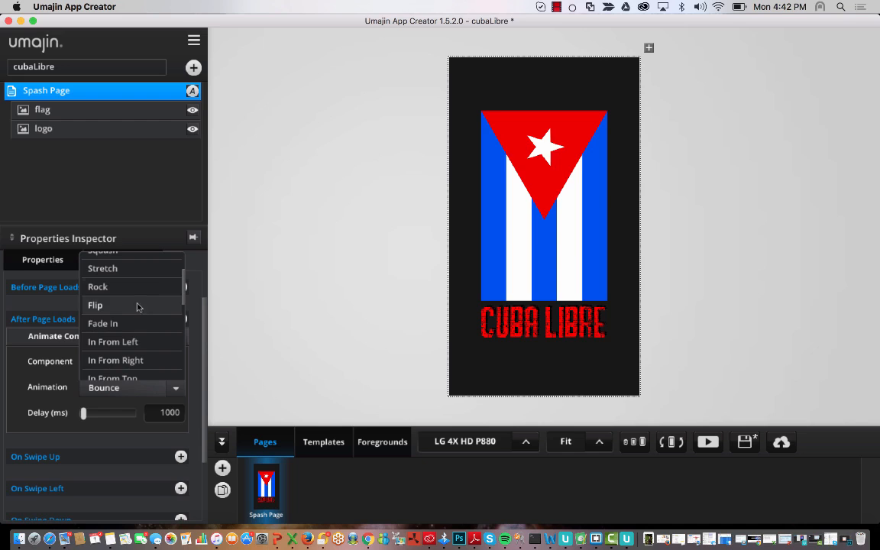
scroll(144, 341, down, 2)
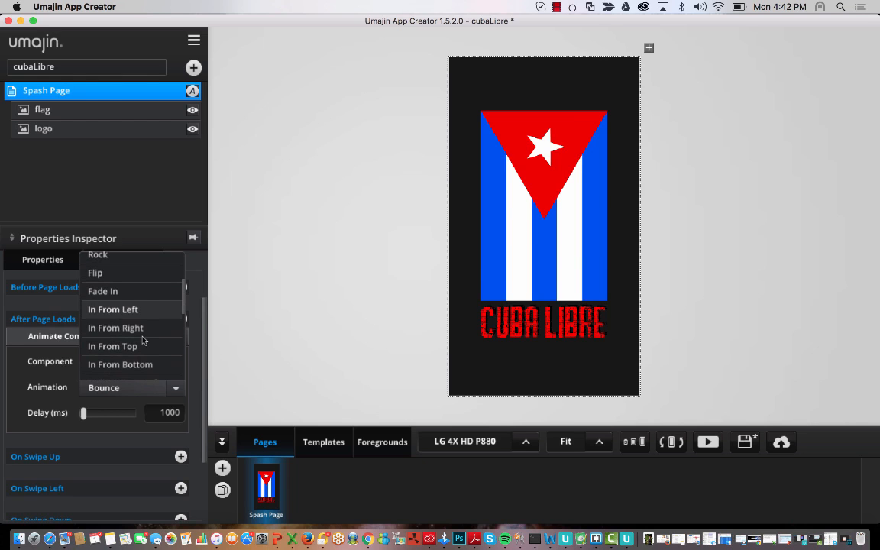
scroll(144, 340, down, 3)
scroll(143, 341, down, 5)
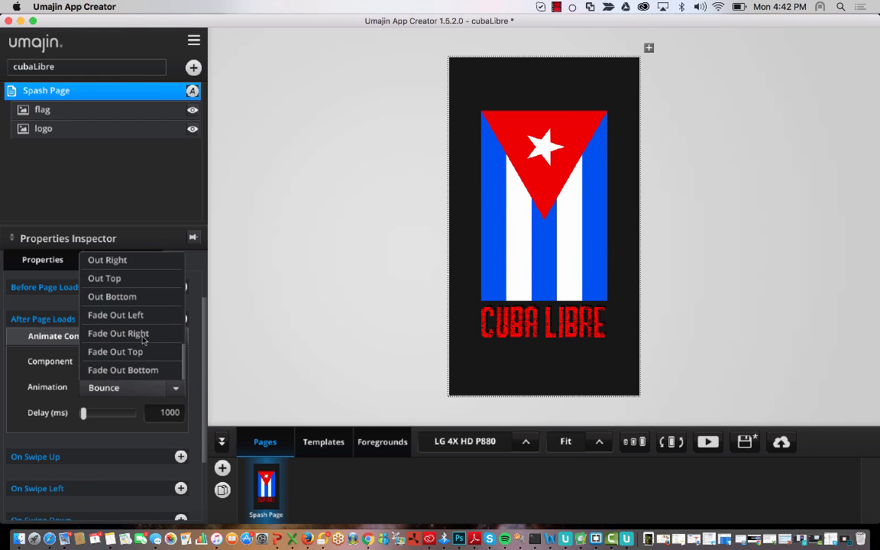
scroll(143, 341, up, 10)
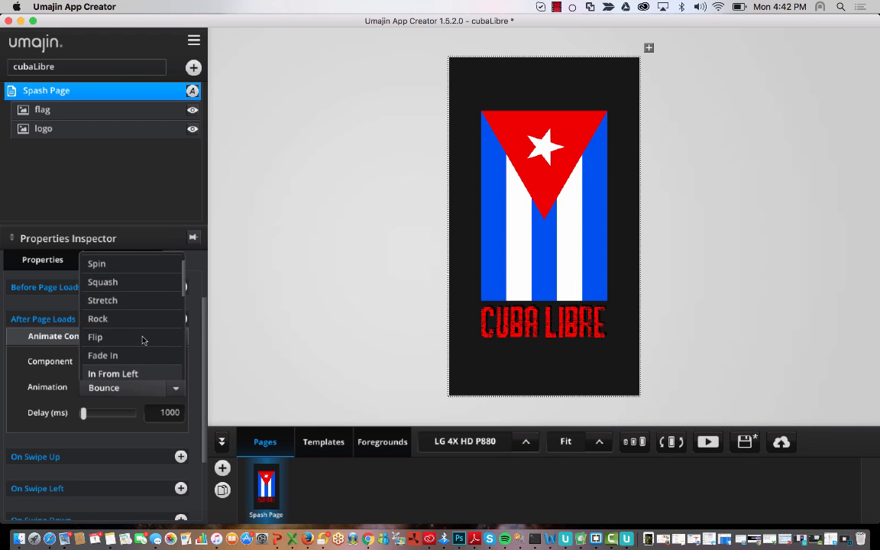
scroll(143, 340, down, 1)
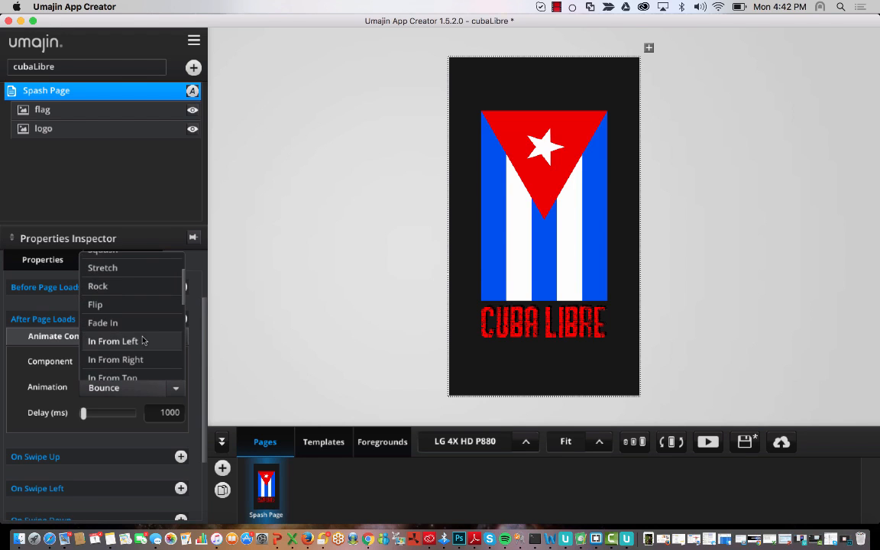
scroll(143, 340, up, 2)
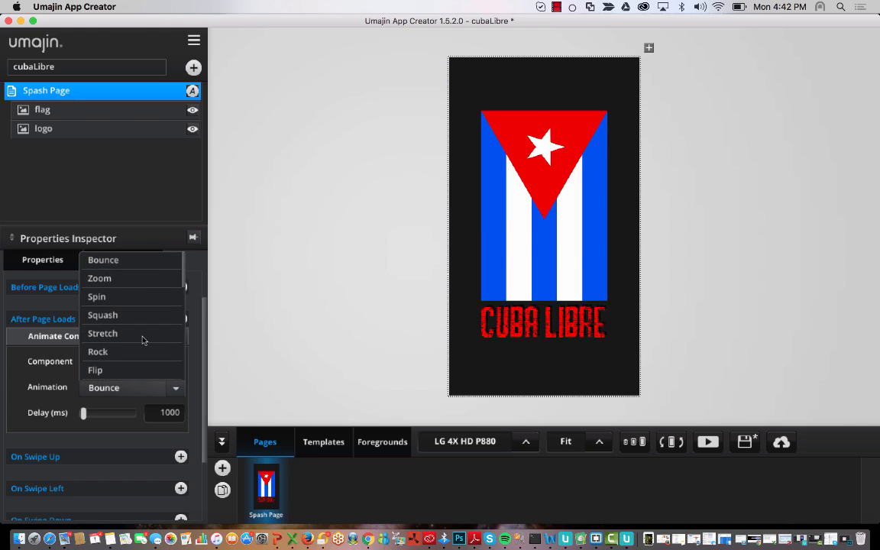
click(138, 262)
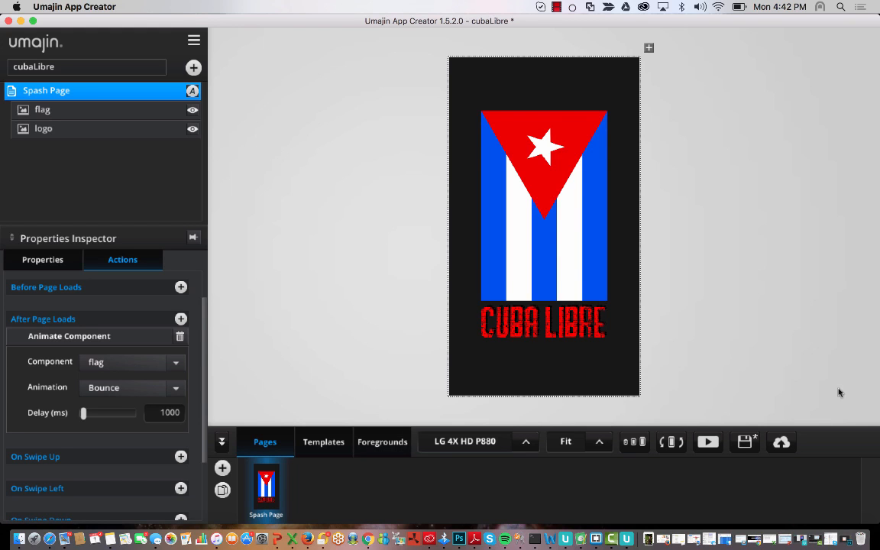
click(707, 443)
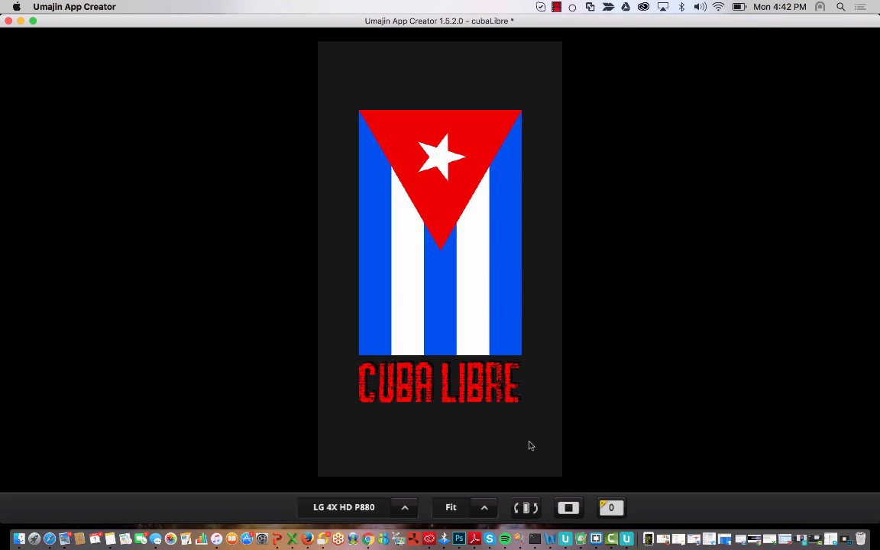
click(575, 511)
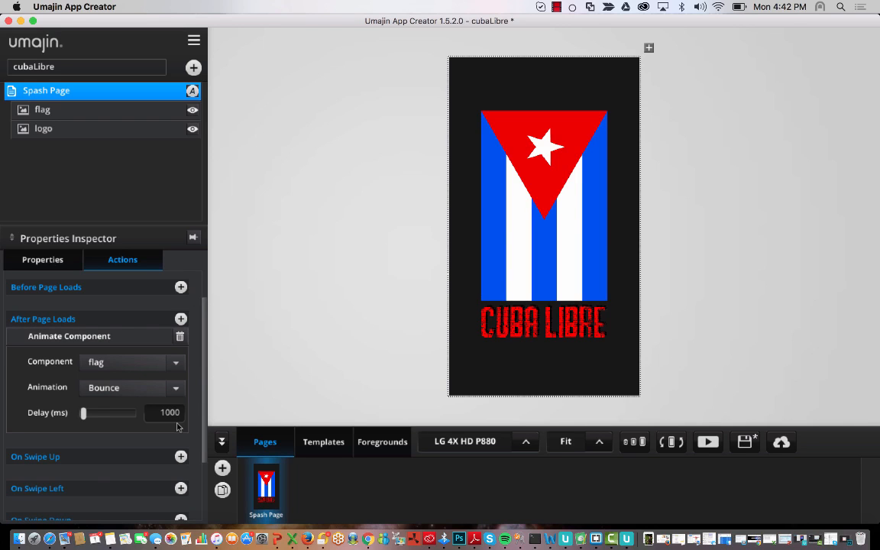
click(557, 327)
click(57, 258)
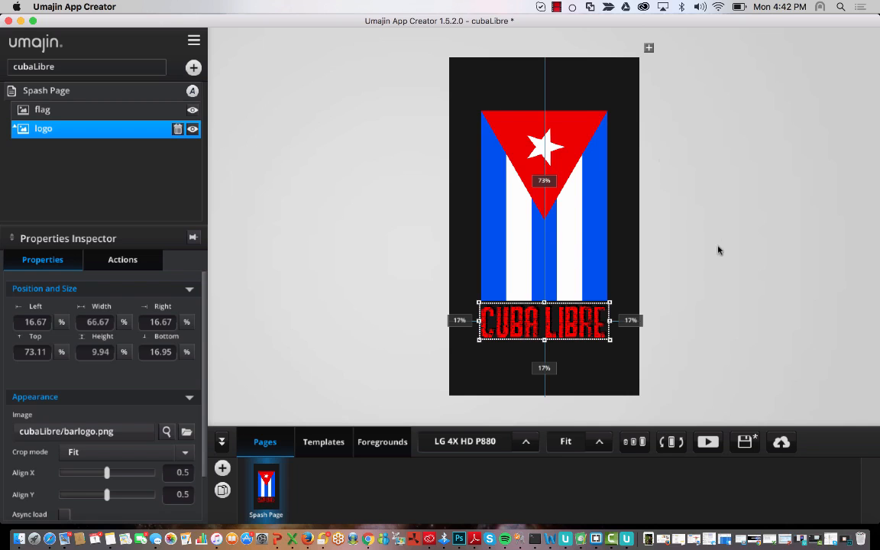
click(691, 110)
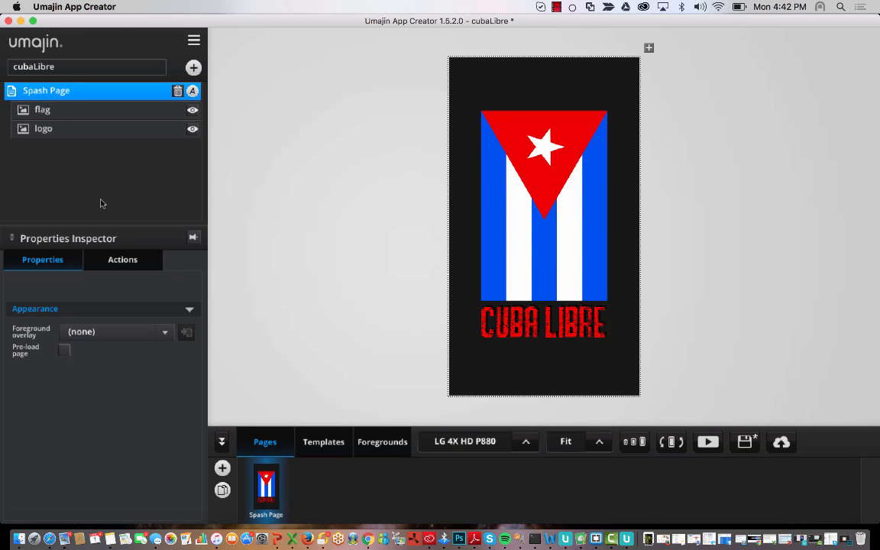
- Insert a Layout > Group component onto the Spash Page
click(194, 68)
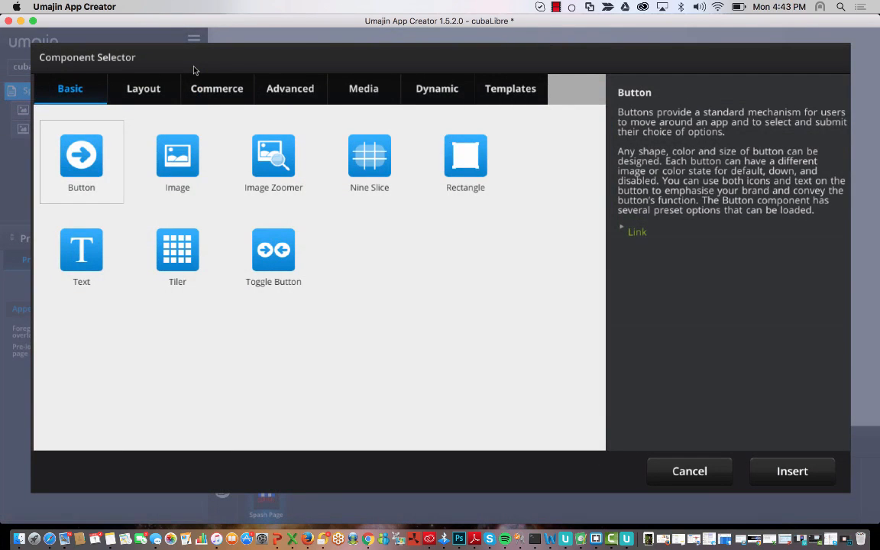
click(144, 84)
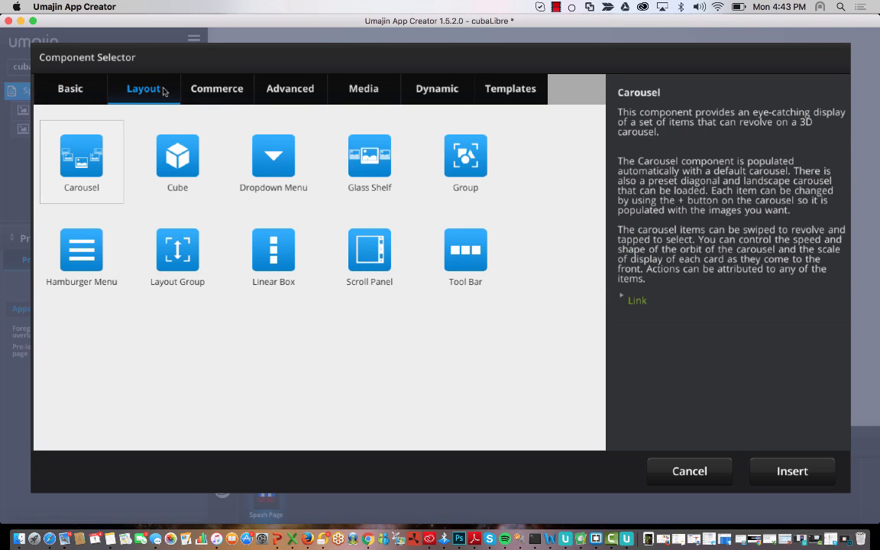
click(450, 160)
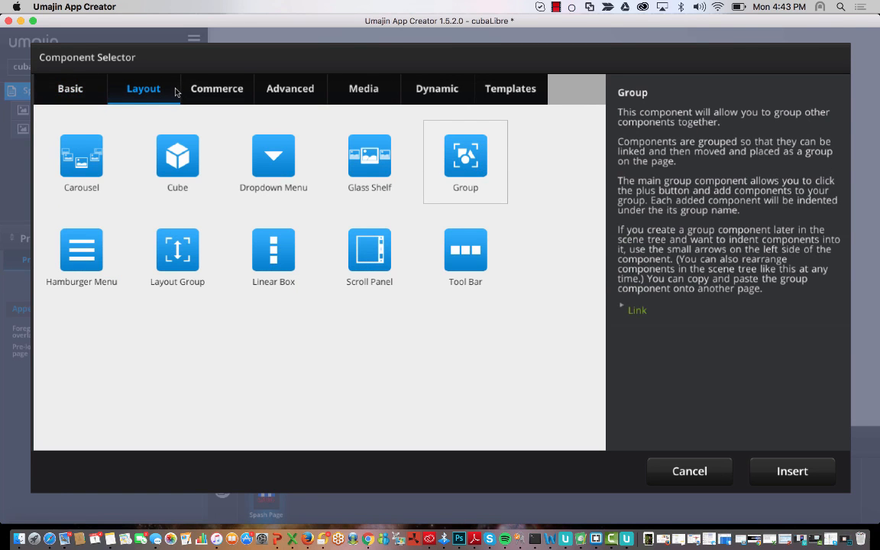
click(106, 91)
click(129, 96)
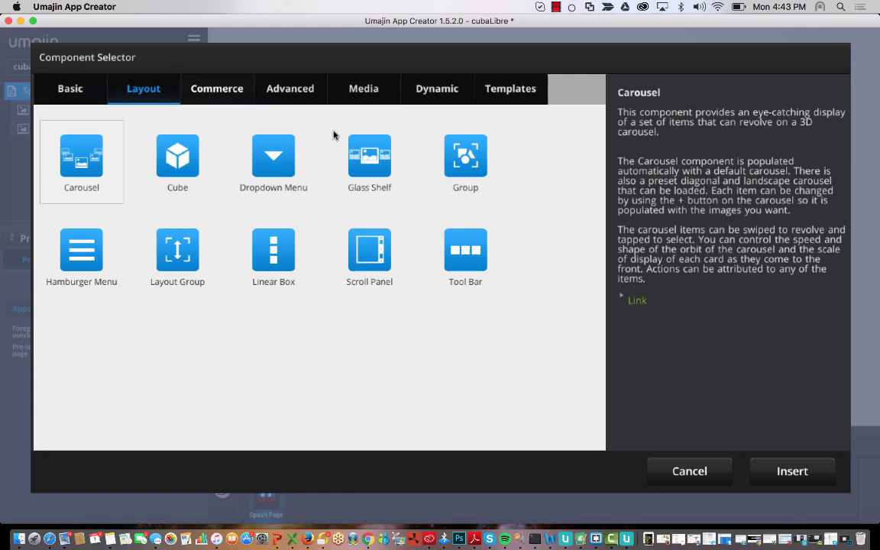
click(483, 169)
click(807, 473)
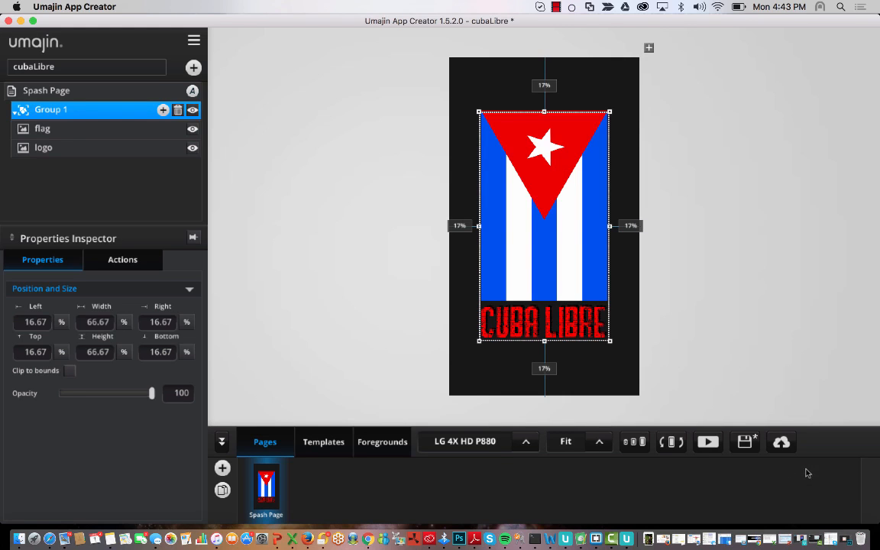
- Keep the group's name as Group 1 and cancel adding a component inside it
double_click(63, 107)
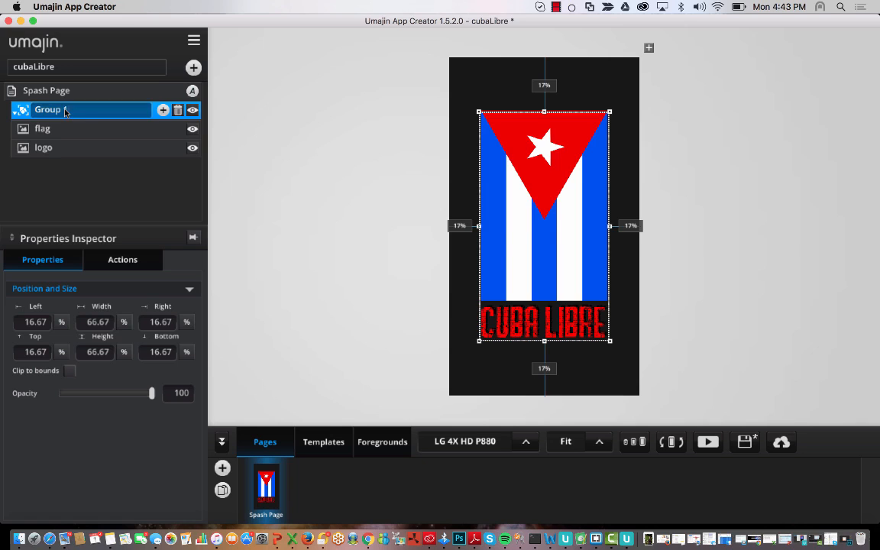
click(99, 219)
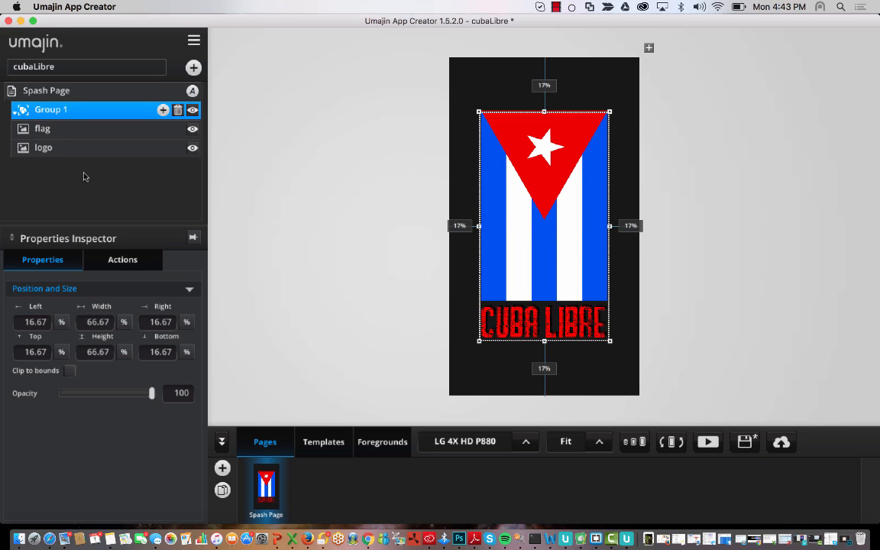
click(58, 127)
click(67, 105)
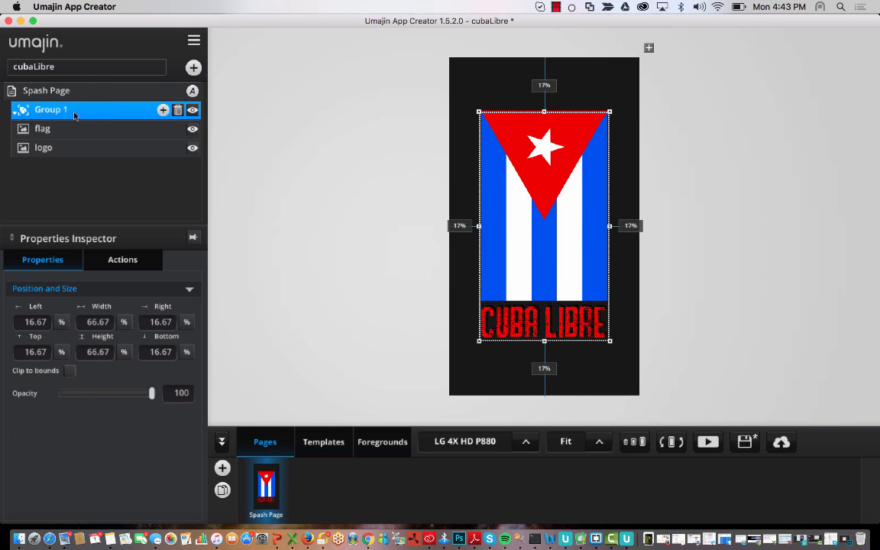
click(164, 110)
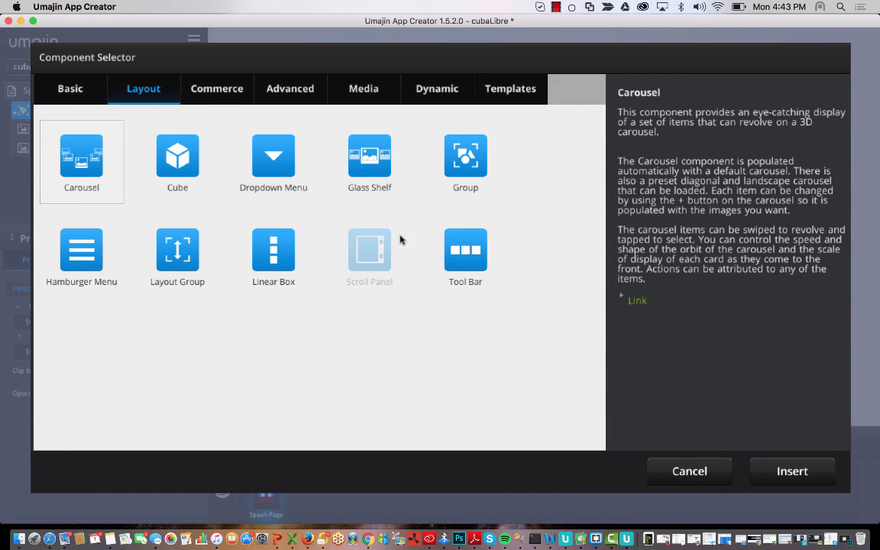
click(687, 470)
click(110, 130)
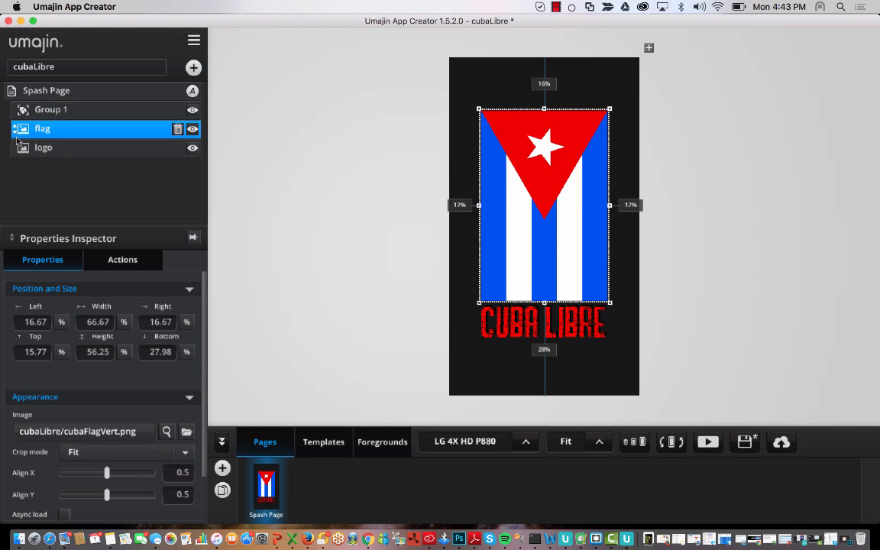
- Shuffle the flag and logo layers in and out of Group 1, leaving both outside
click(62, 149)
click(56, 132)
drag(14, 130, 14, 127)
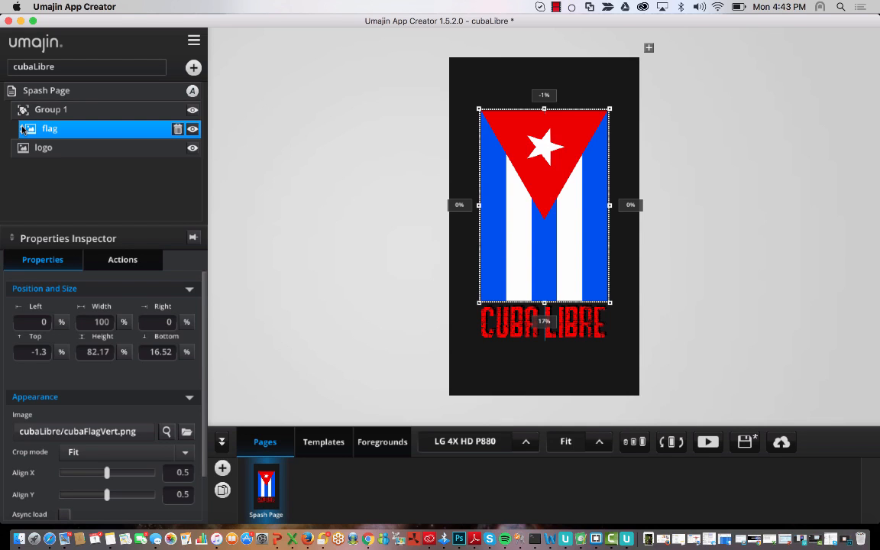
drag(23, 129, 18, 107)
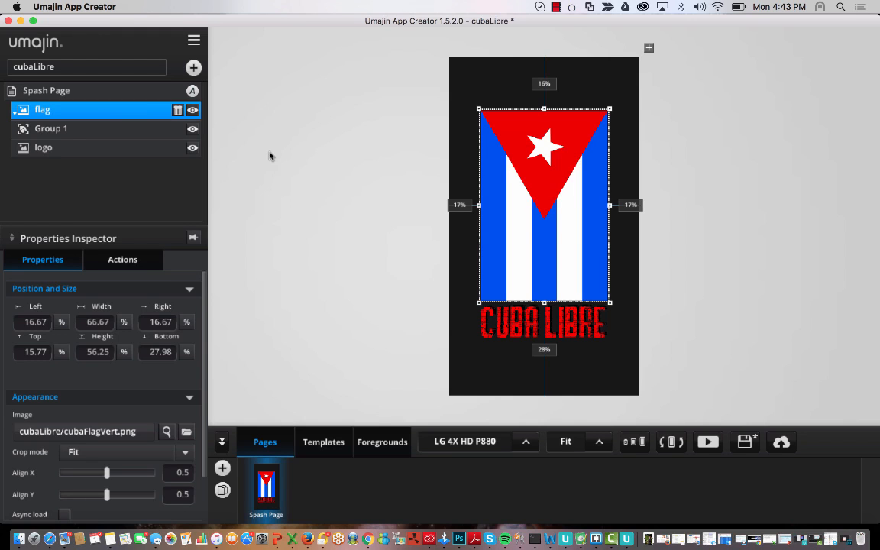
click(100, 148)
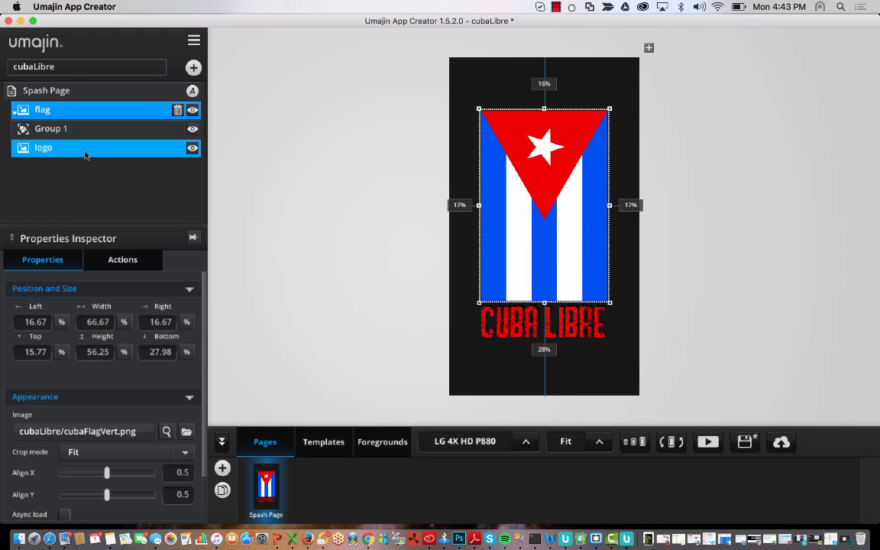
click(15, 147)
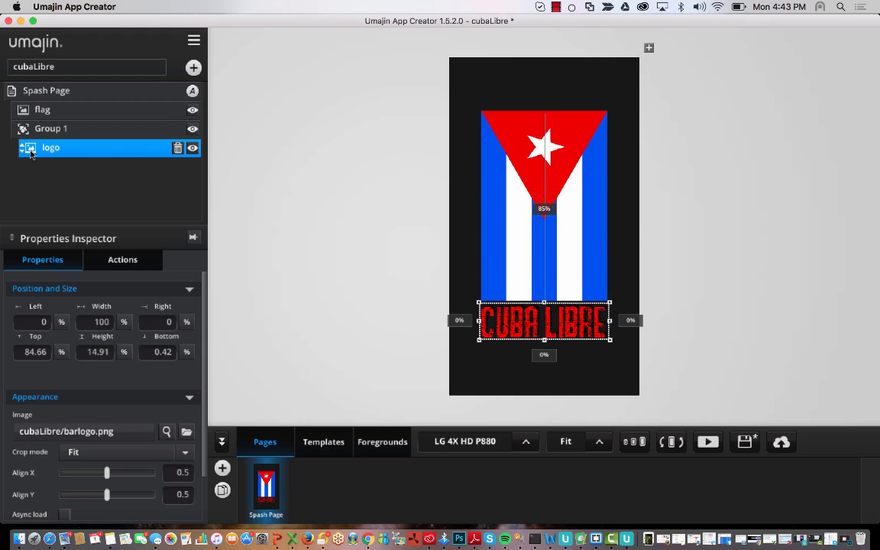
drag(26, 147, 24, 130)
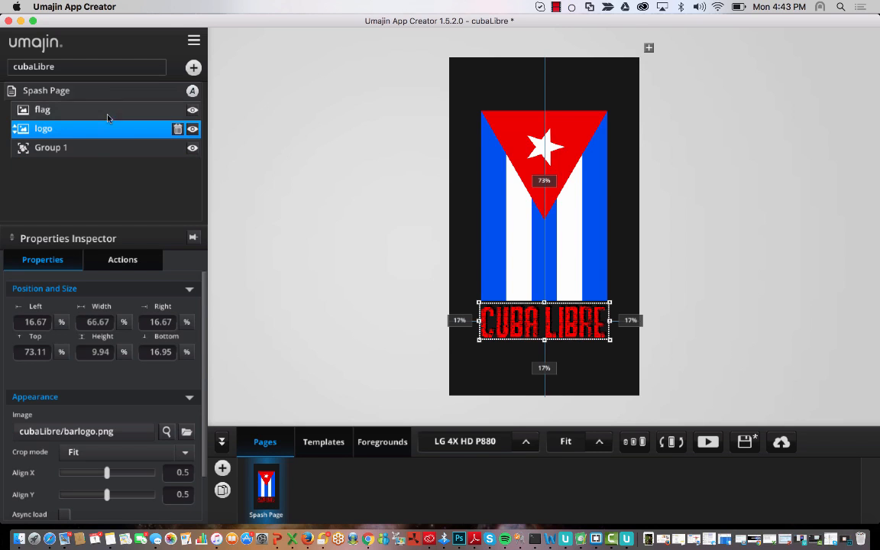
click(14, 133)
click(22, 145)
click(13, 116)
click(14, 113)
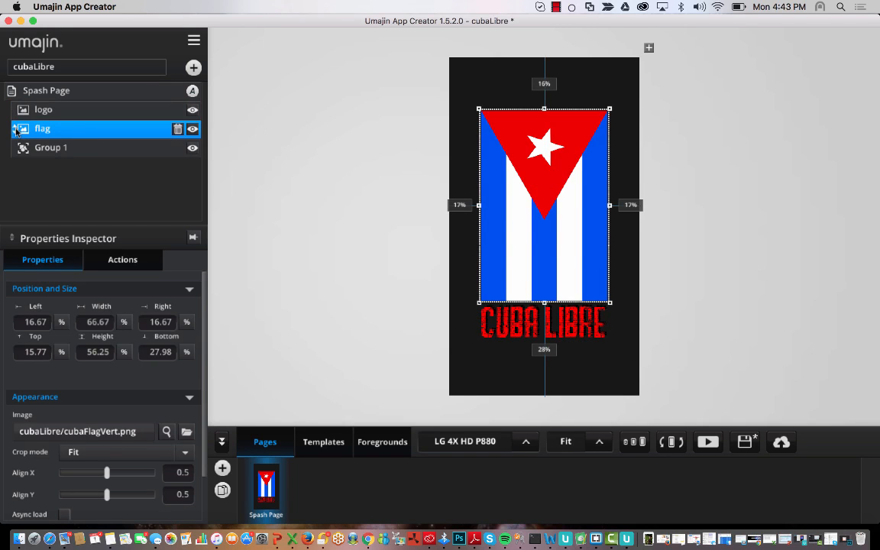
click(15, 126)
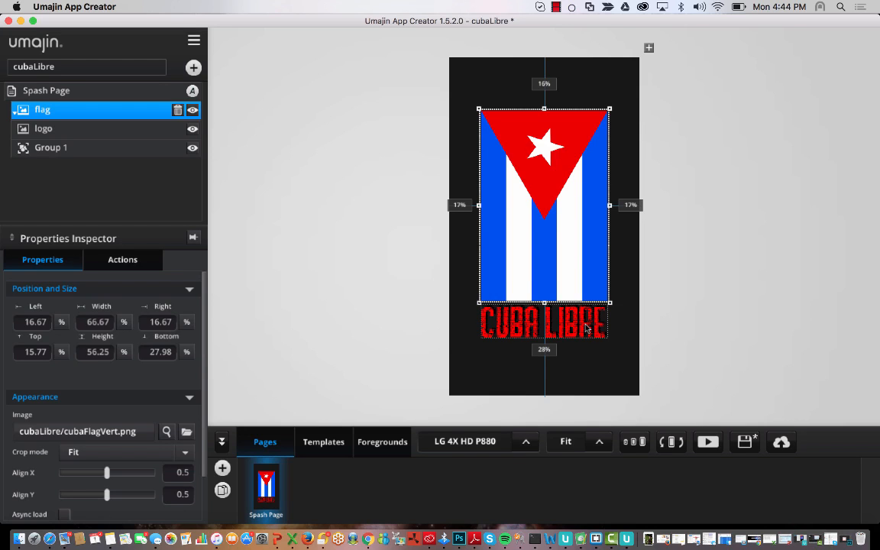
- Drag the CUBA LIBRE logo onto the flag's lower-right corner and stack its layer above flag
click(587, 328)
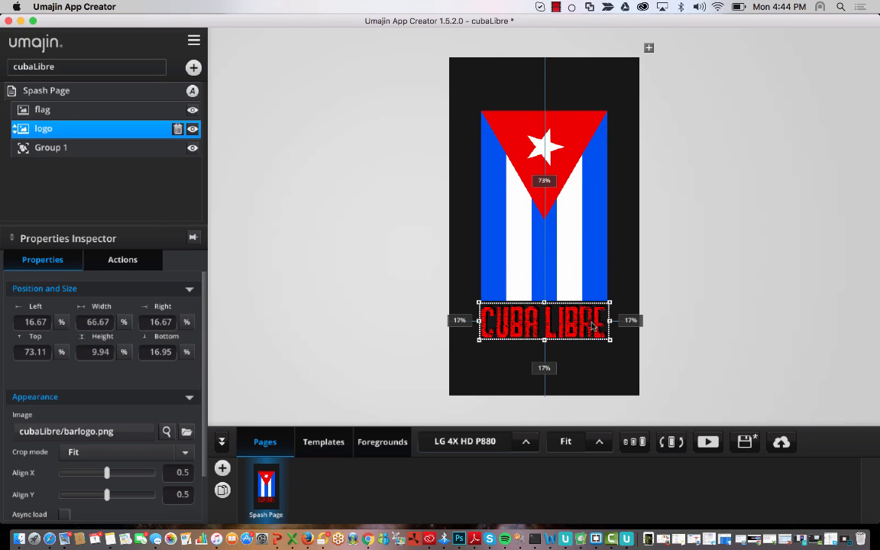
drag(535, 292, 618, 297)
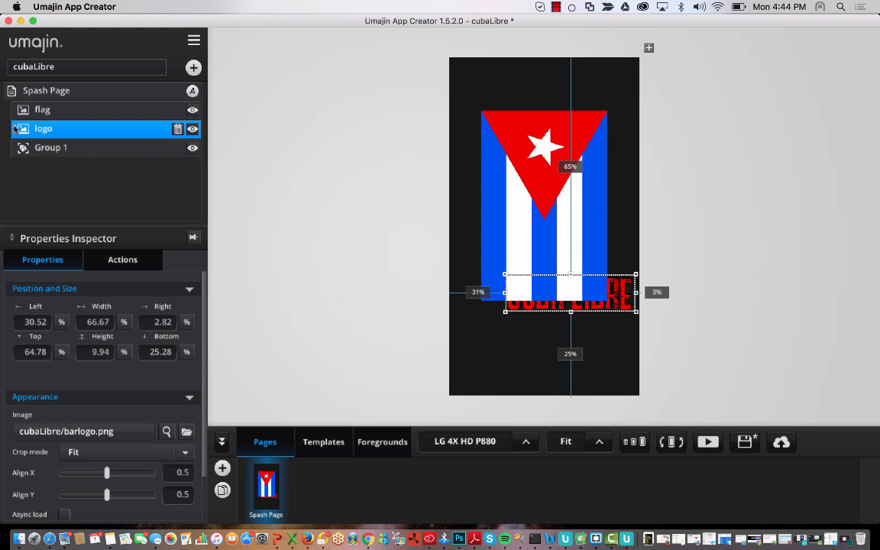
drag(15, 129, 15, 109)
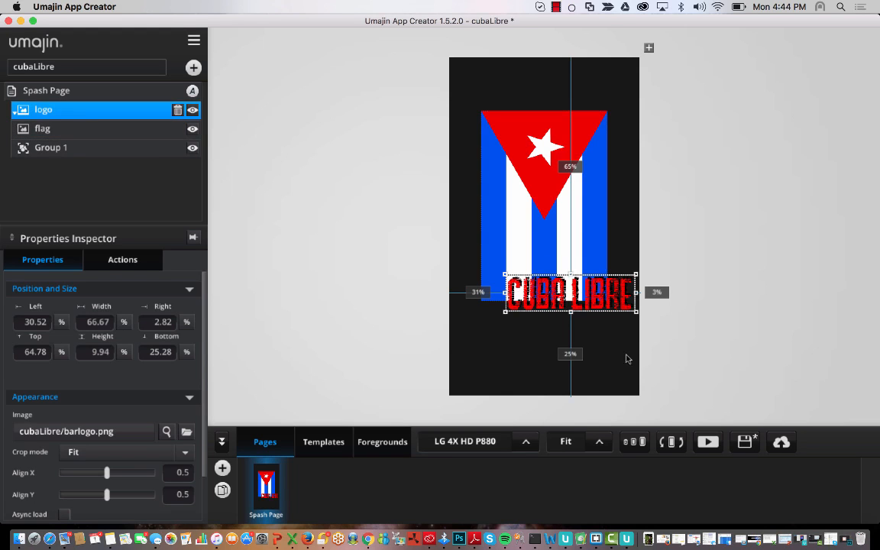
click(310, 212)
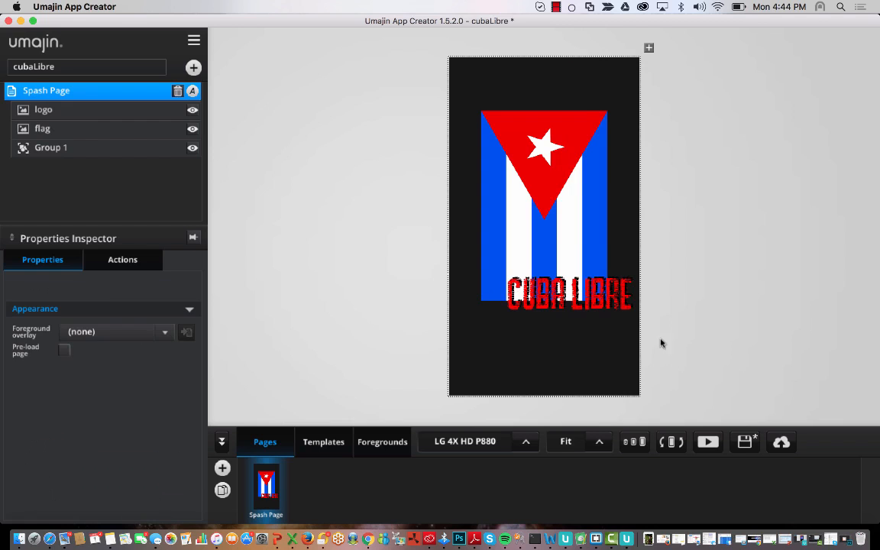
- Move the logo and flag layers into Group 1 and shift the group vertically
click(592, 309)
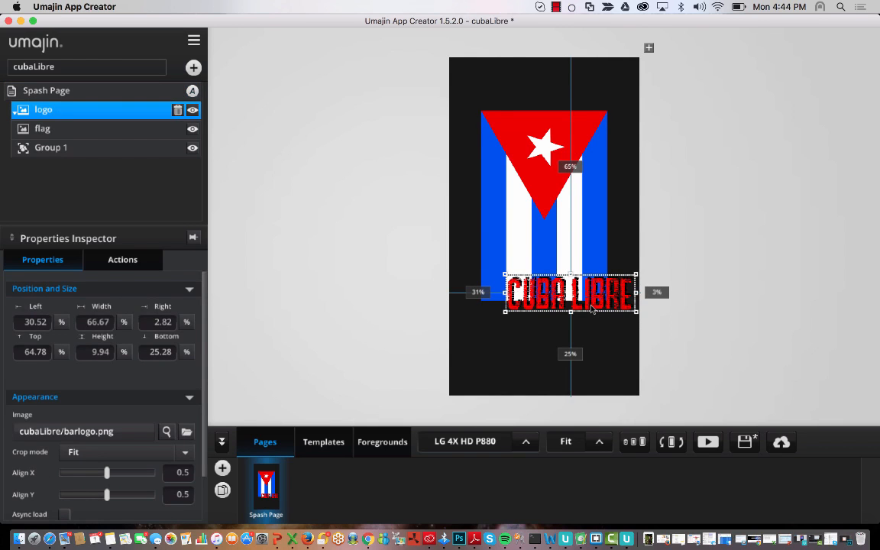
drag(15, 115, 16, 136)
click(12, 111)
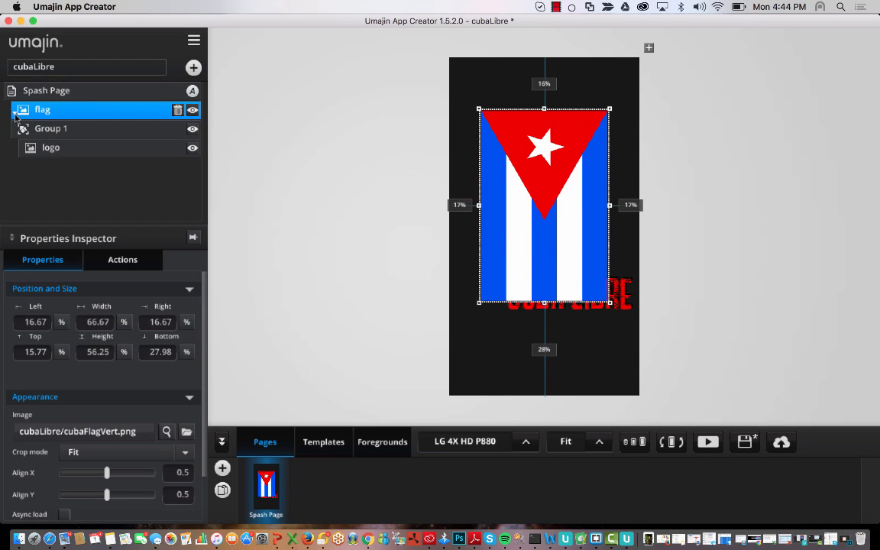
drag(16, 116, 23, 130)
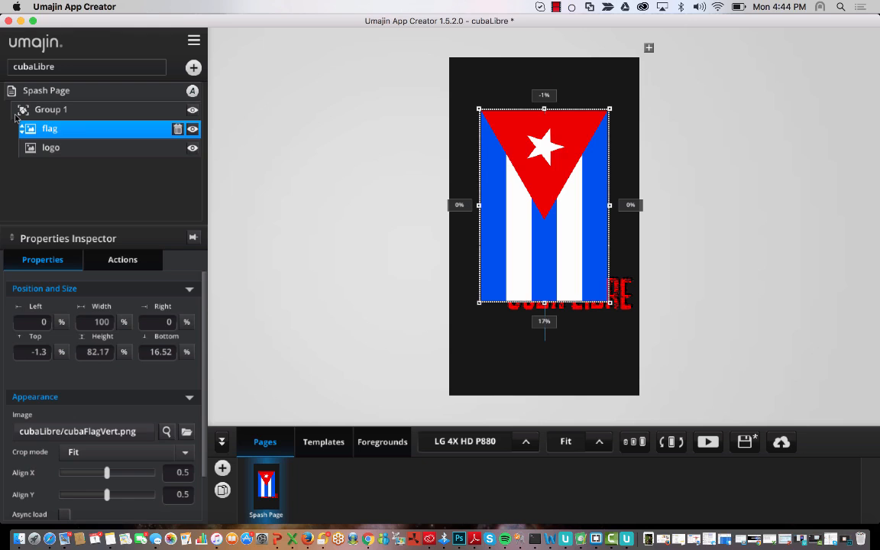
click(44, 146)
click(53, 128)
click(80, 111)
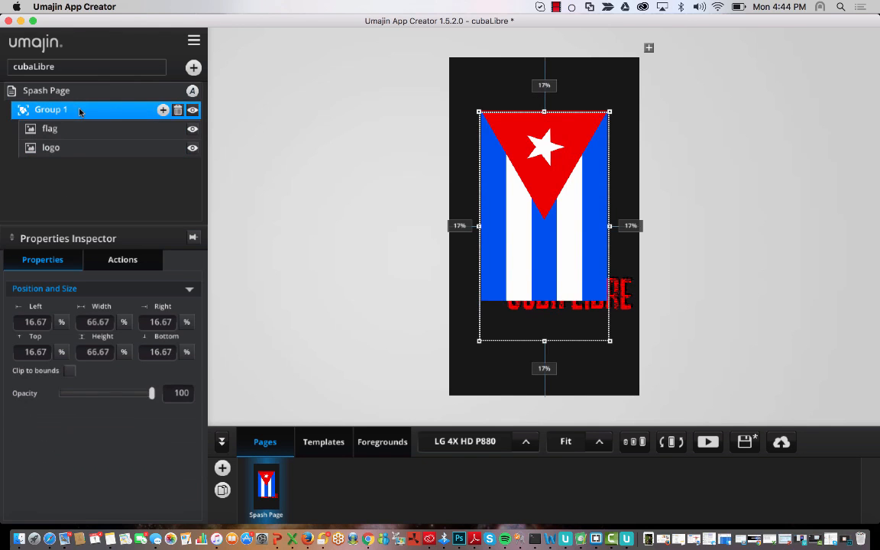
drag(581, 215, 575, 186)
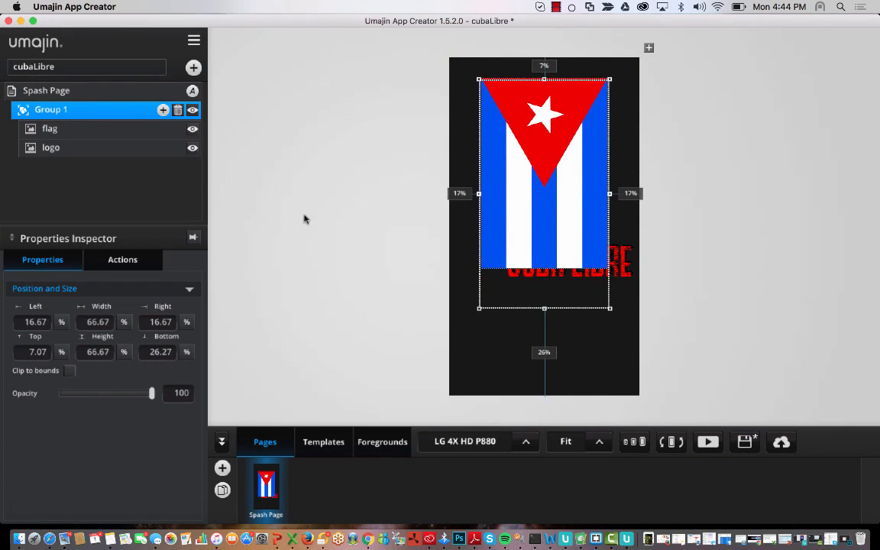
- Stretch CUBA LIBRE full-width under the flag and centre Group 1 at 15.04% from top
click(57, 148)
drag(564, 245, 604, 300)
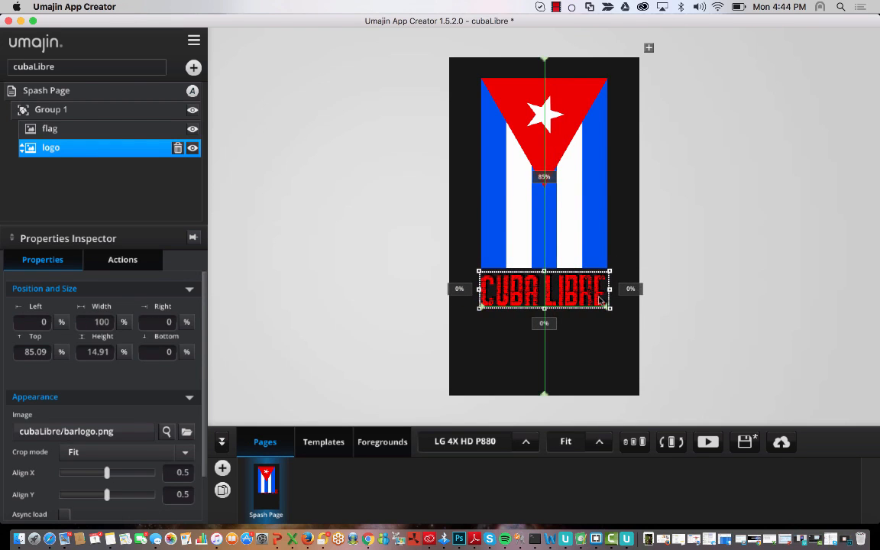
click(609, 350)
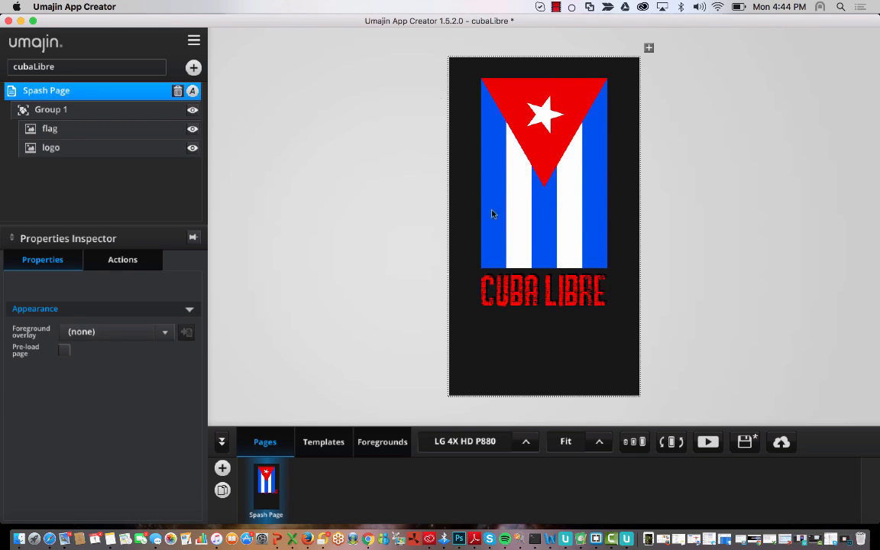
click(105, 129)
click(91, 109)
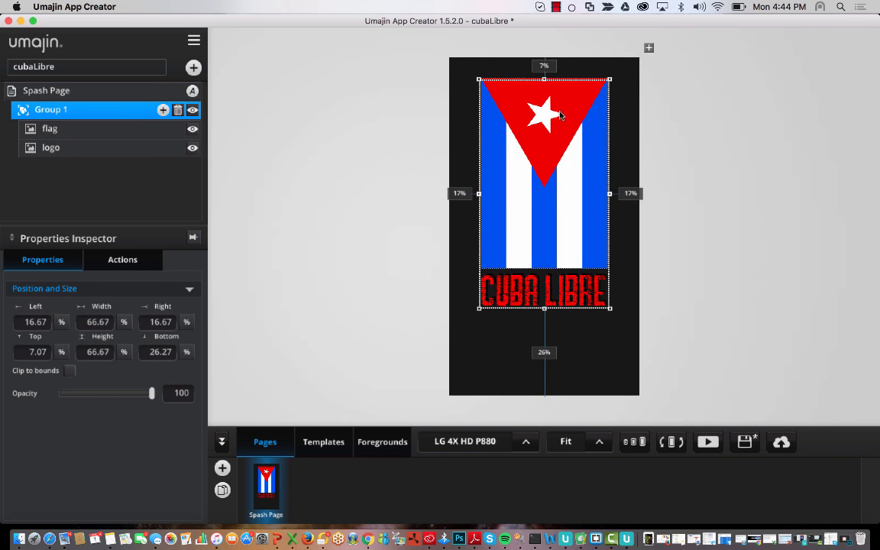
drag(560, 115, 560, 137)
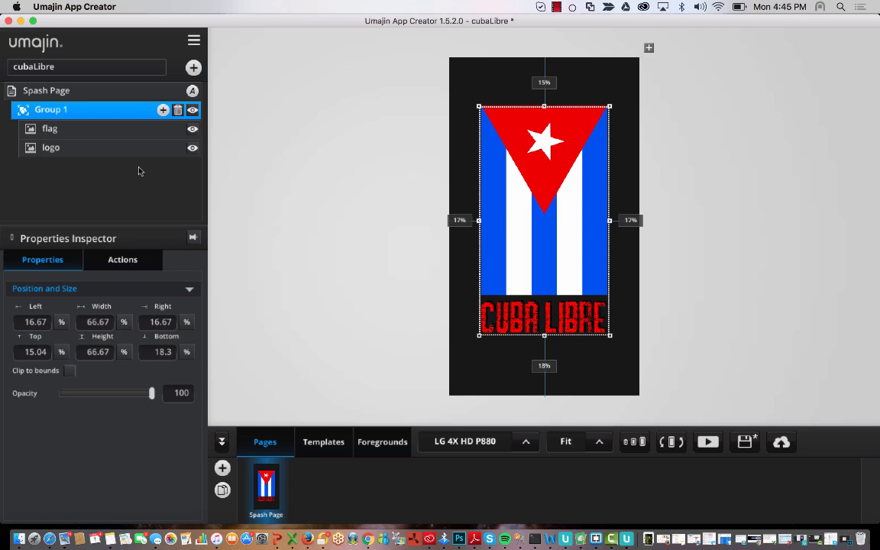
- Rename Group 1 to LogoGroup
double_click(71, 110)
drag(79, 106, 31, 112)
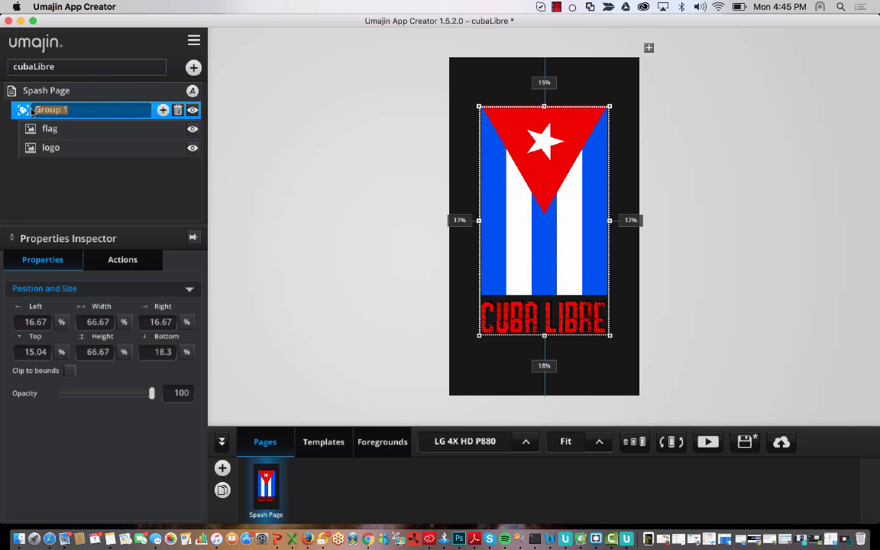
key(BackSpace)
text(LogoGroup)
key(Return)
click(67, 90)
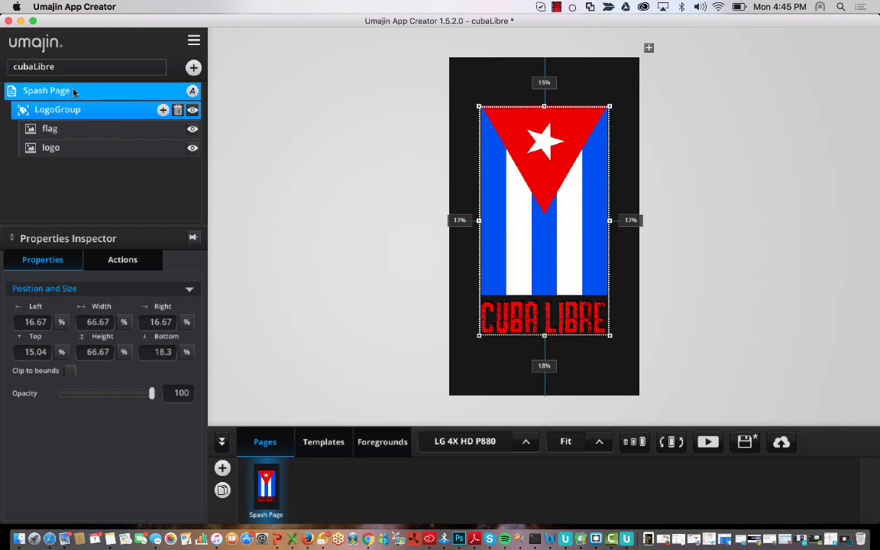
- Make the after-load Animate Component target LogoGroup and start the preview
click(129, 264)
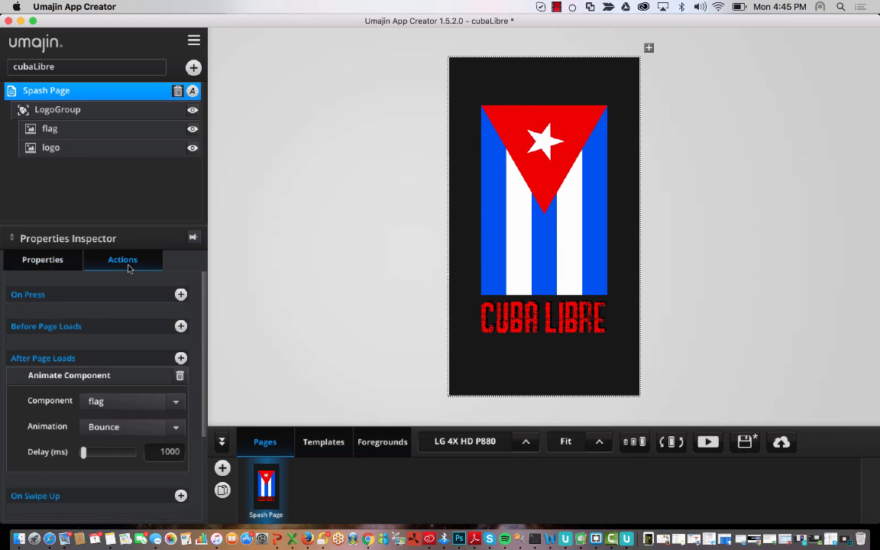
click(176, 402)
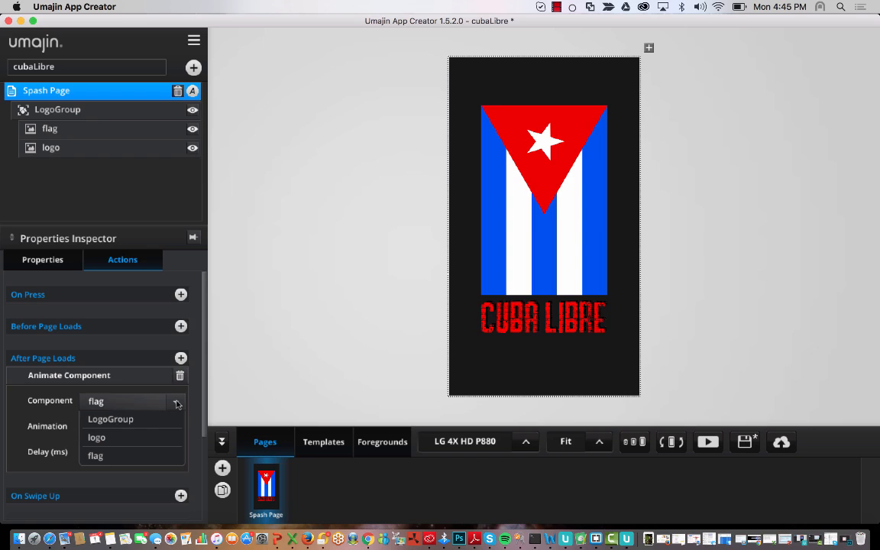
click(128, 427)
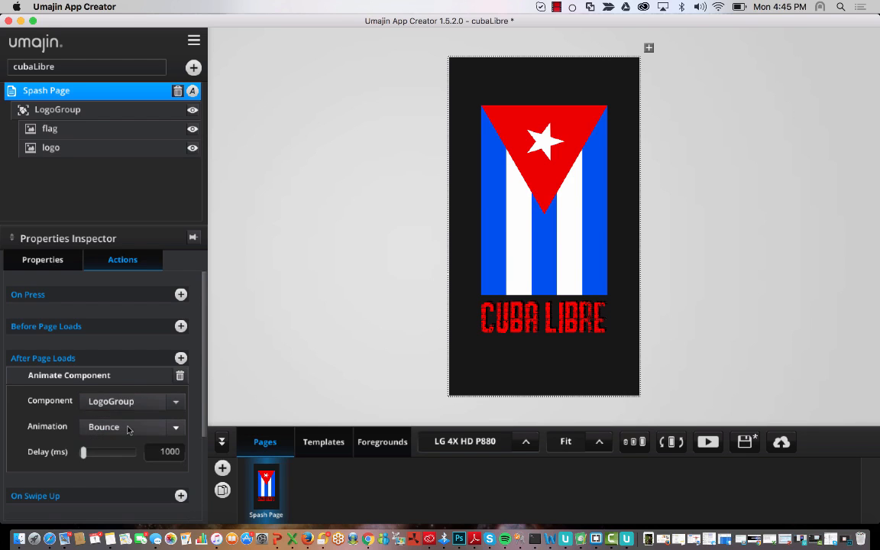
click(708, 443)
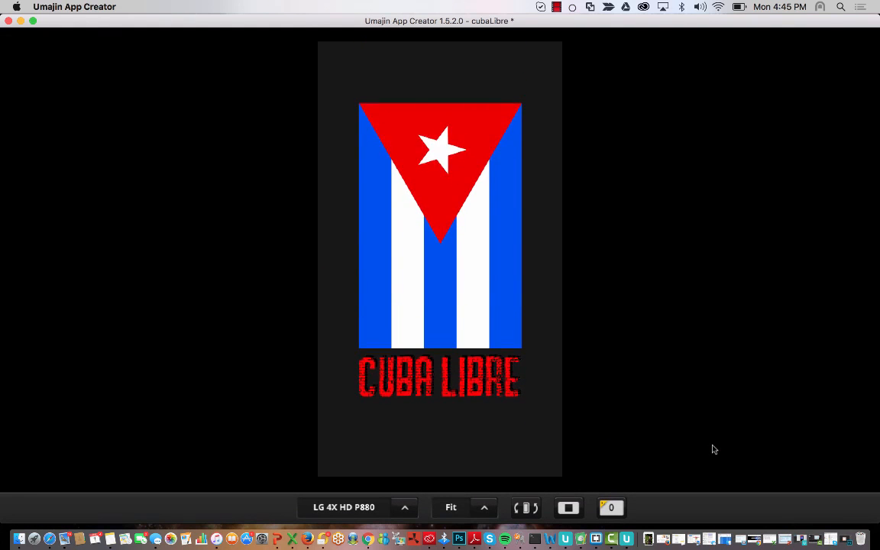
- Preview the LogoGroup bounce with a 1 ms delay, returning to the editor afterwards
click(569, 507)
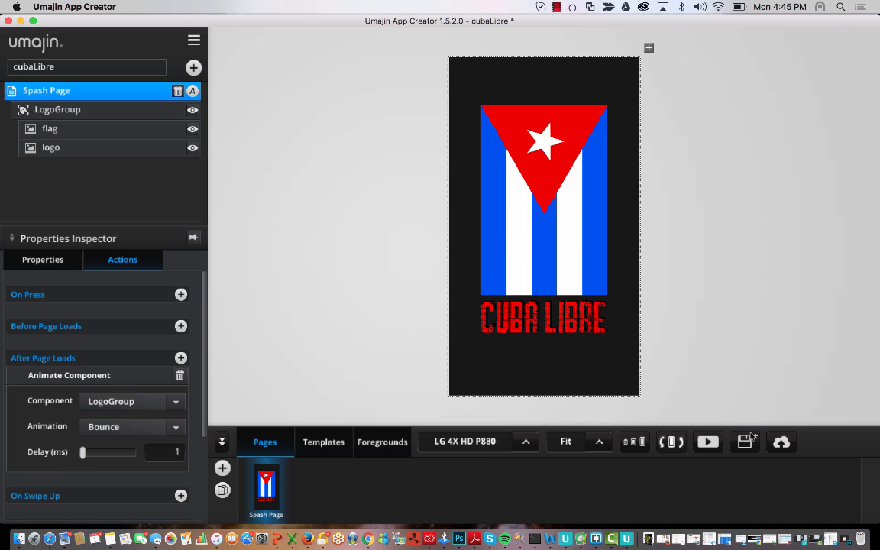
click(711, 443)
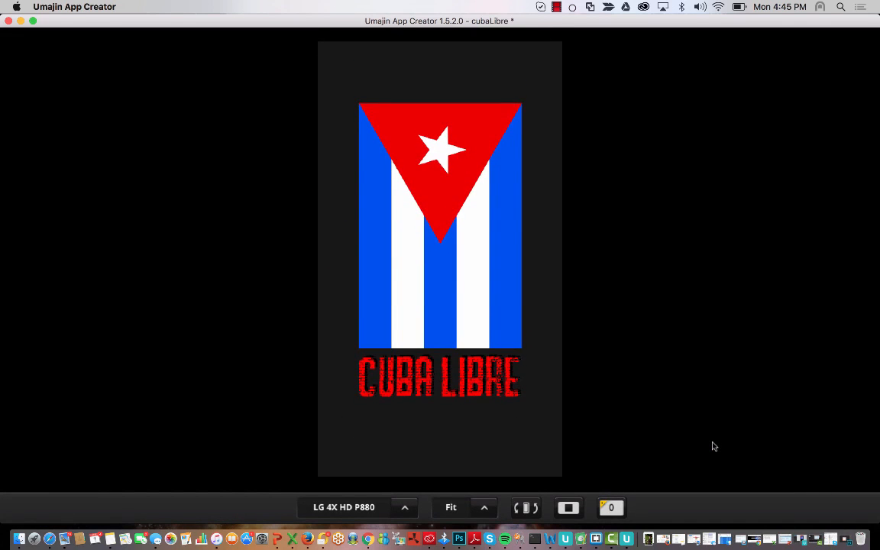
click(568, 507)
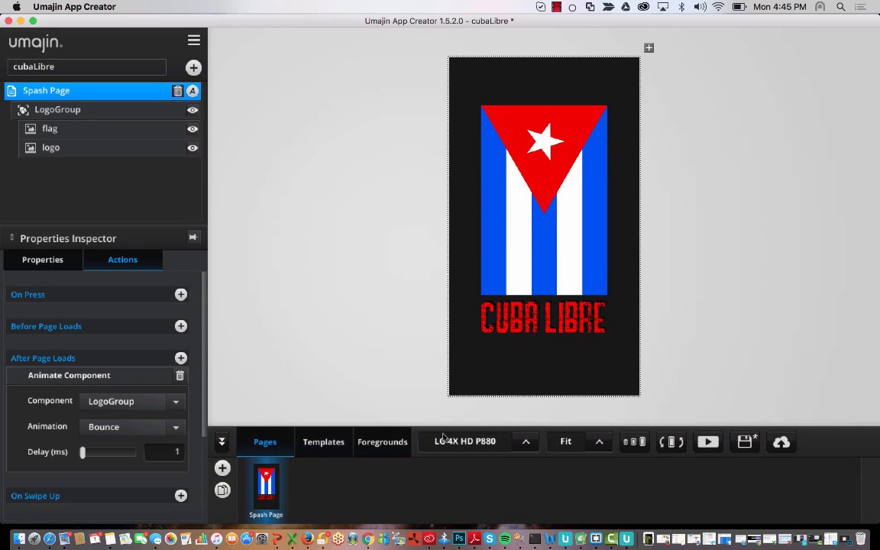
click(708, 441)
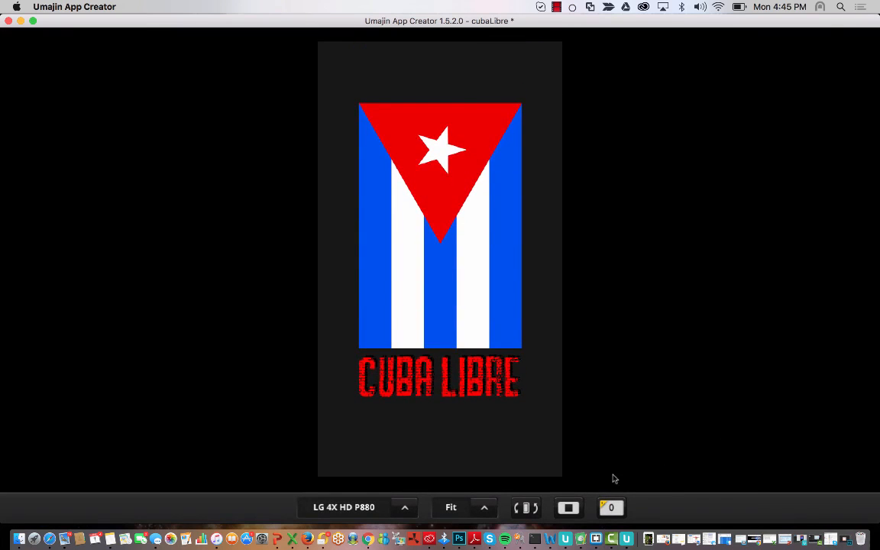
click(569, 508)
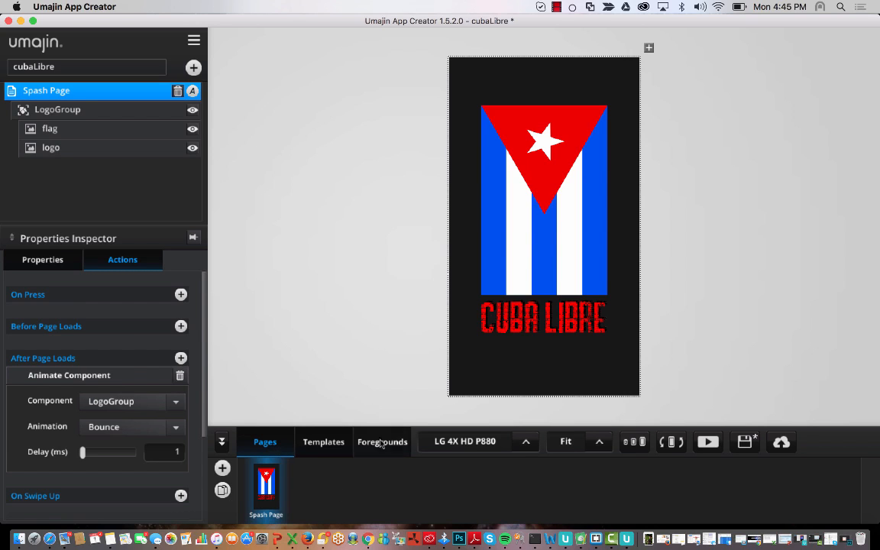
- Duplicate the Spash Page and switch between the original and its copy
click(313, 442)
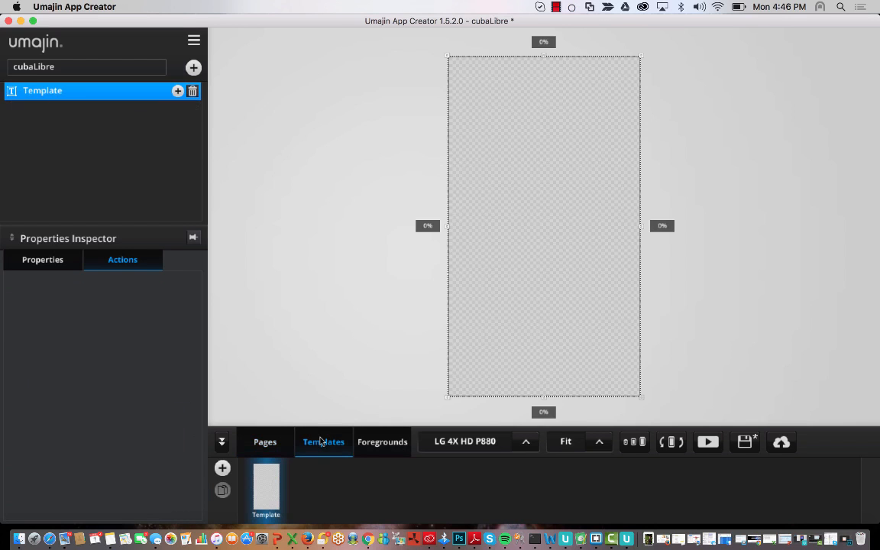
click(381, 442)
click(265, 441)
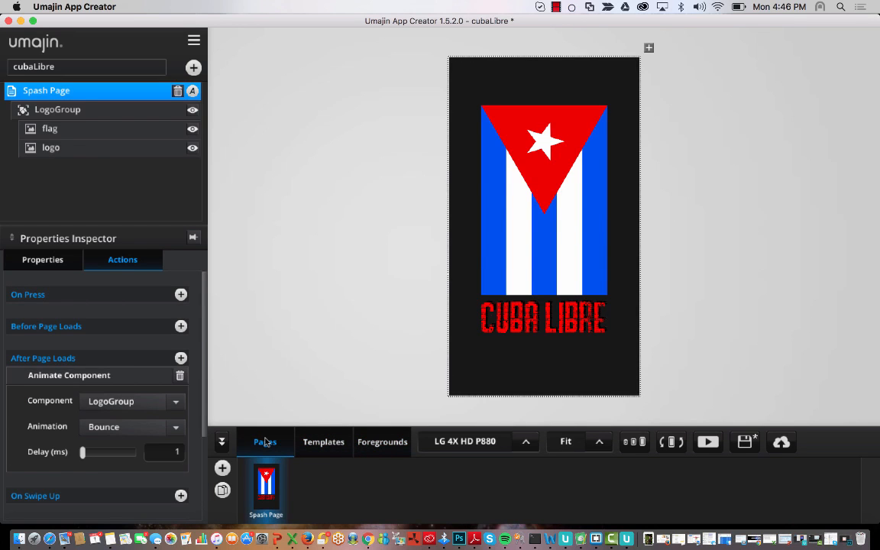
click(221, 491)
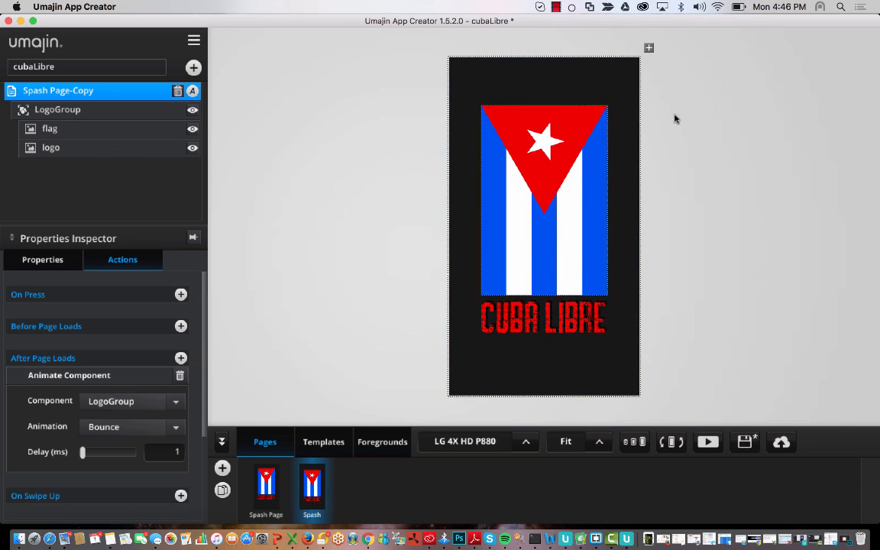
click(266, 483)
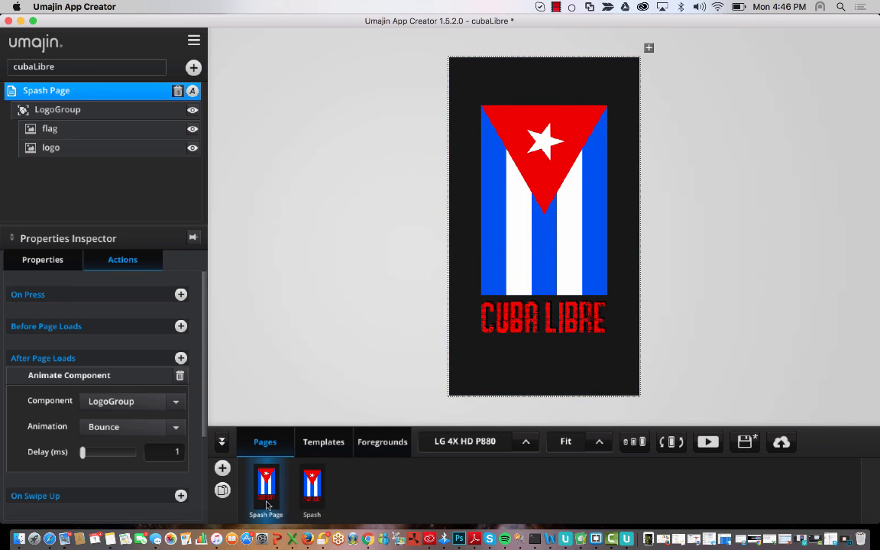
click(312, 483)
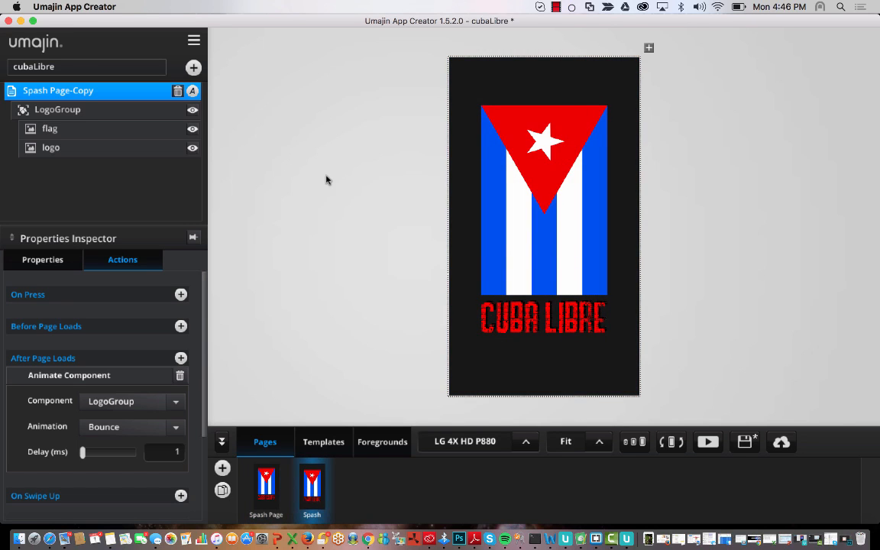
click(263, 489)
click(313, 501)
- Delete Spash Page-Copy, add a blank page and rename it Home
click(176, 91)
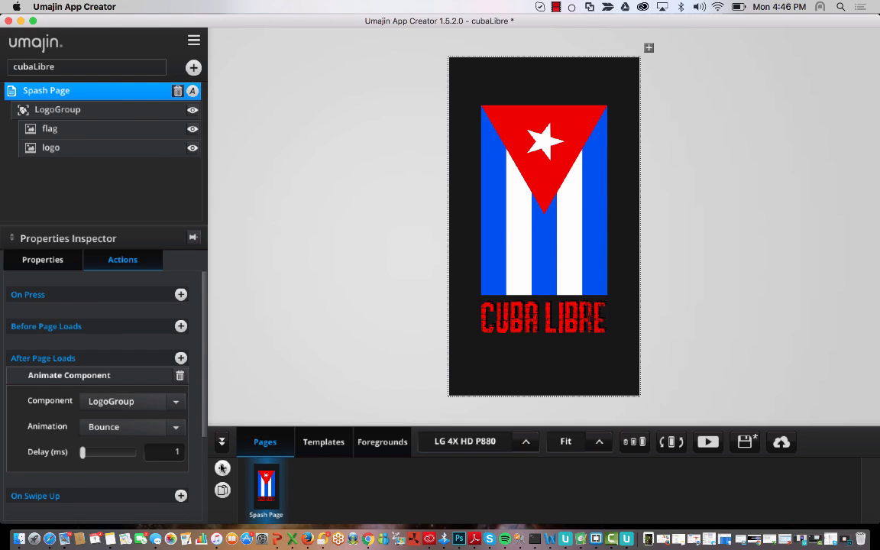
click(222, 468)
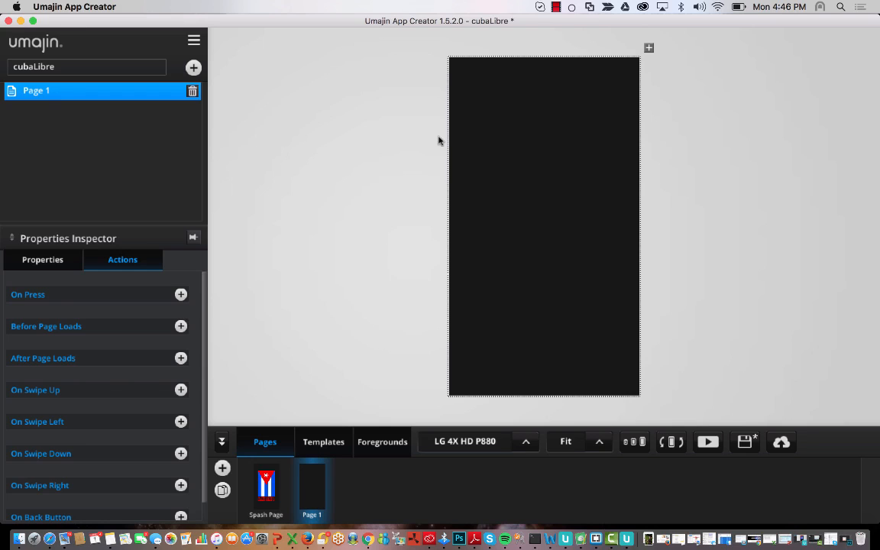
double_click(63, 91)
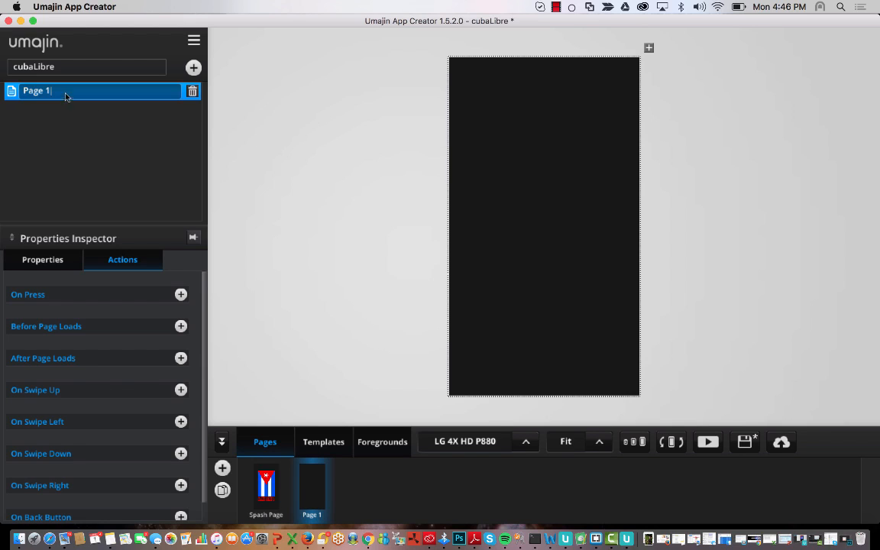
text(Home)
key(BackSpace)
key(Return)
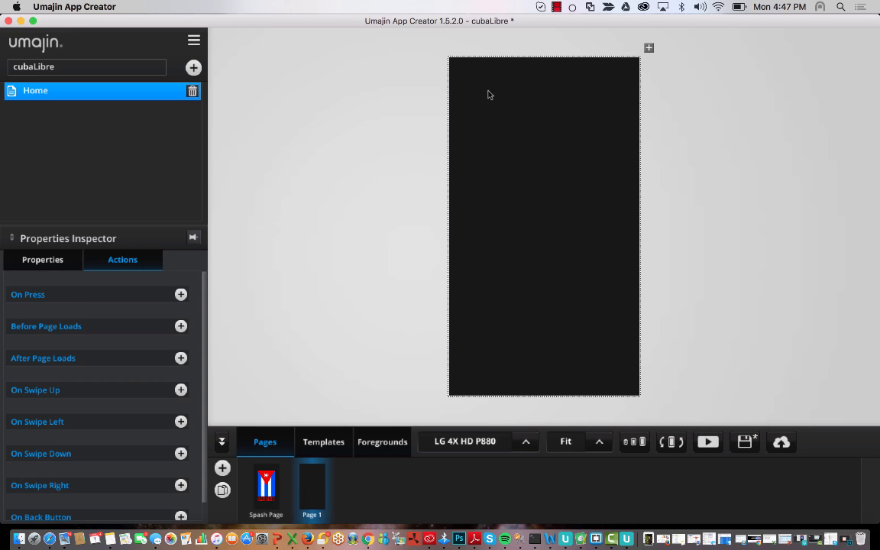
- Open Project Settings and look over the cubaLibre app name, leaving it unchanged
click(195, 39)
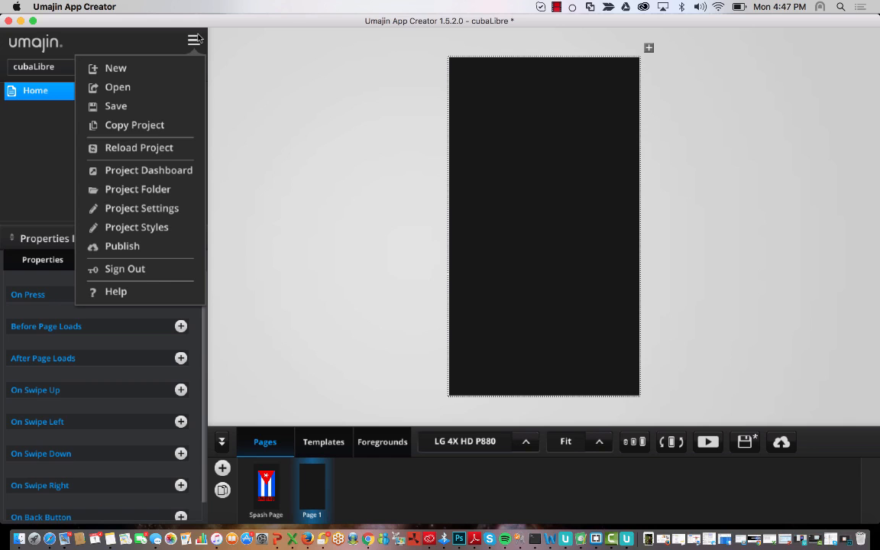
click(333, 111)
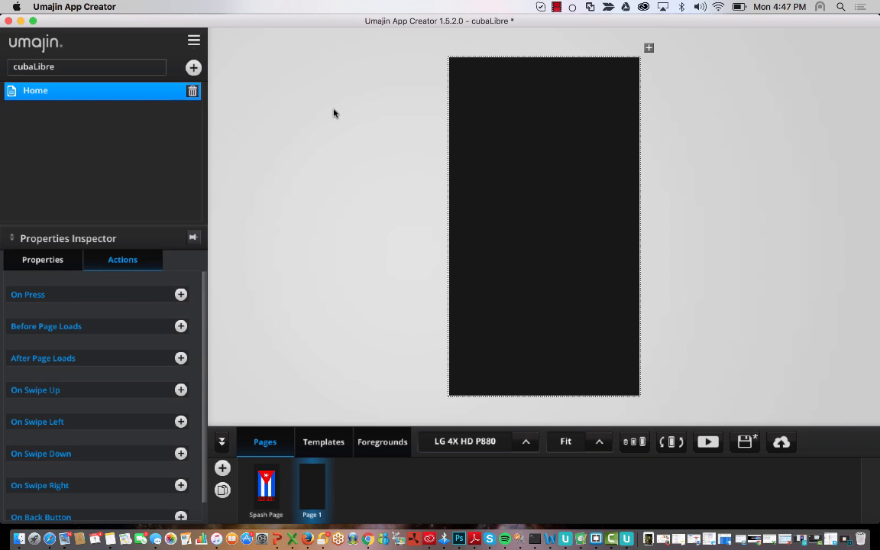
click(195, 40)
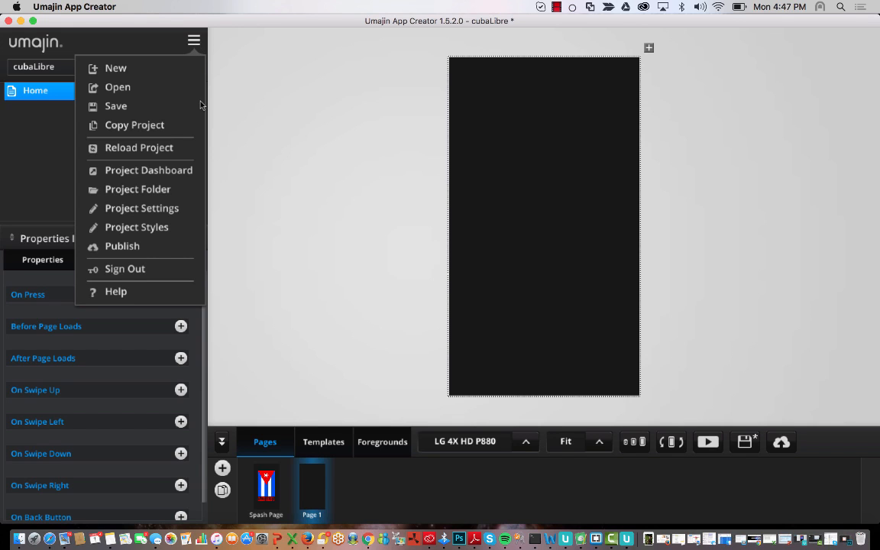
click(177, 207)
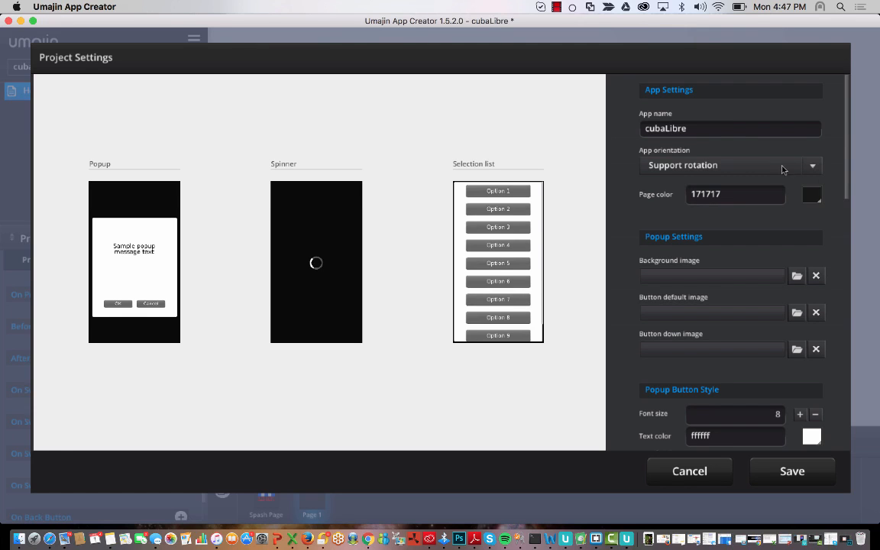
double_click(703, 129)
click(712, 133)
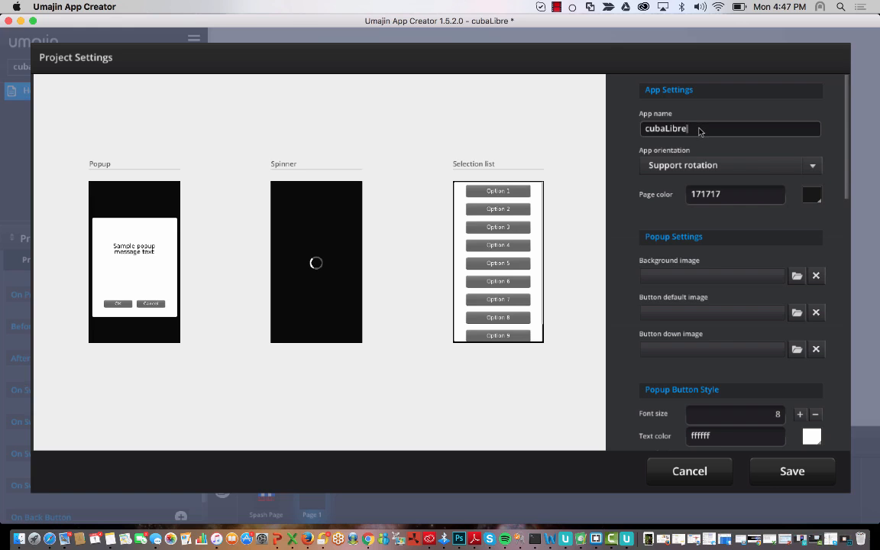
drag(698, 130, 642, 134)
click(713, 131)
drag(705, 134, 629, 132)
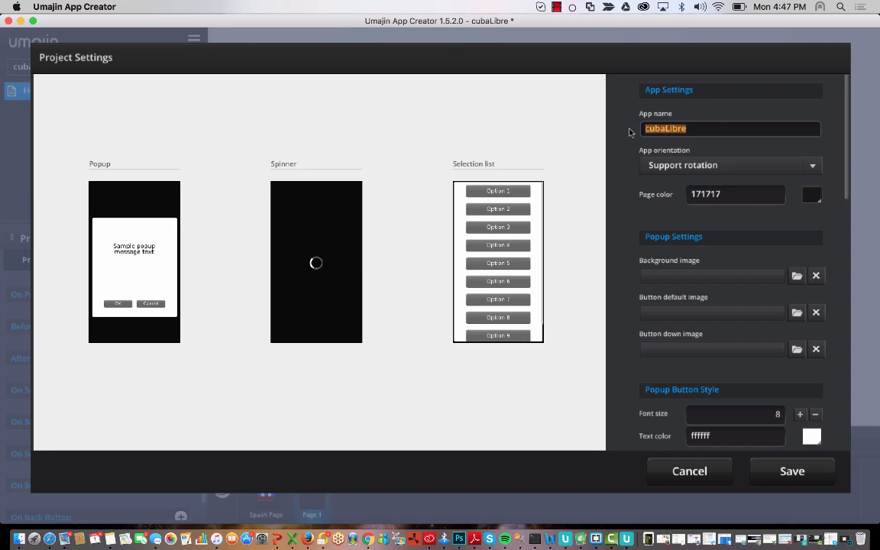
click(696, 133)
drag(709, 133, 620, 132)
click(668, 128)
- Keep orientation on Support rotation and set the page colour to dark red 860000
click(813, 168)
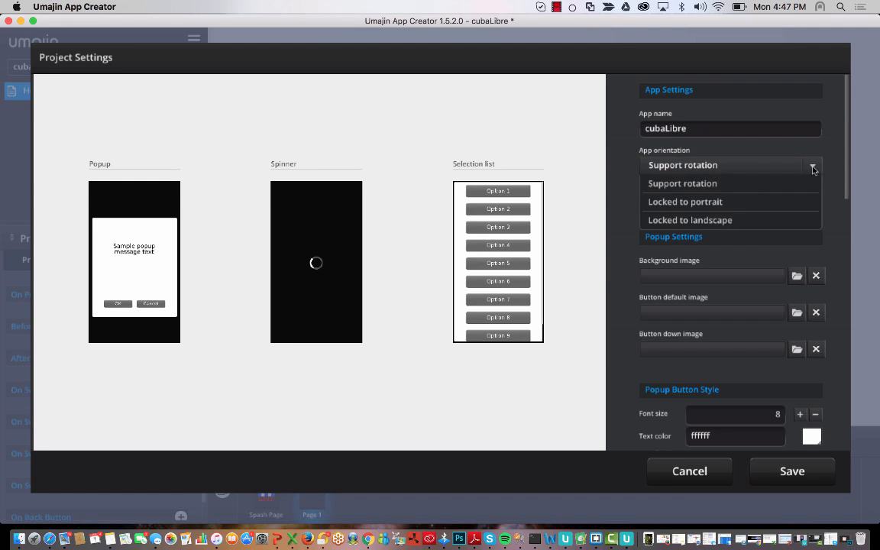
click(762, 168)
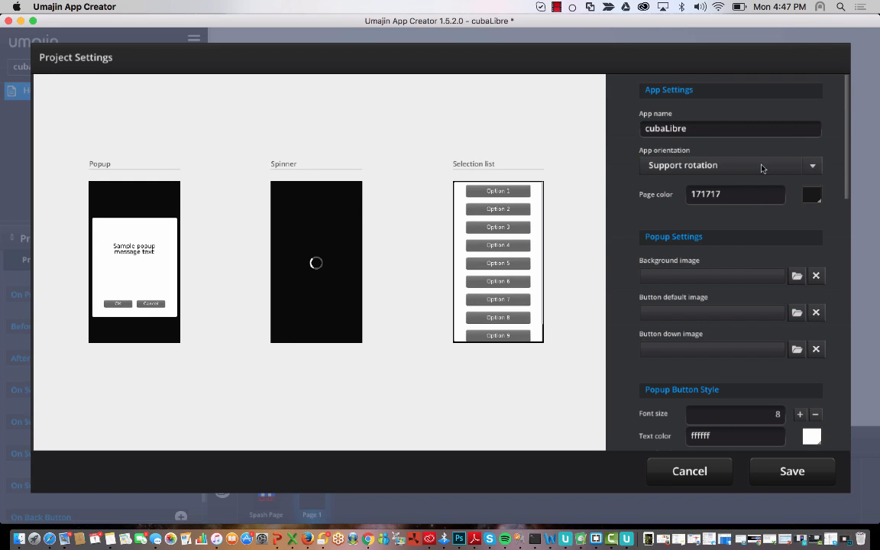
click(811, 167)
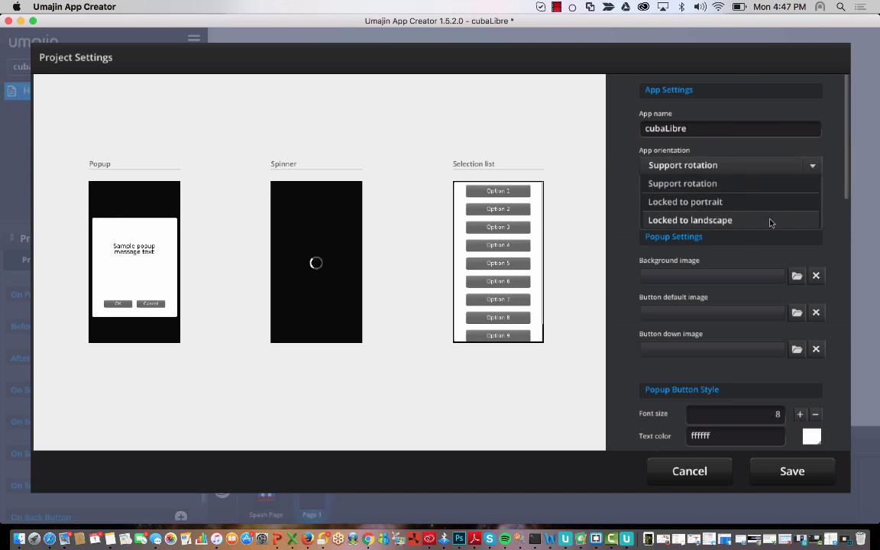
click(838, 193)
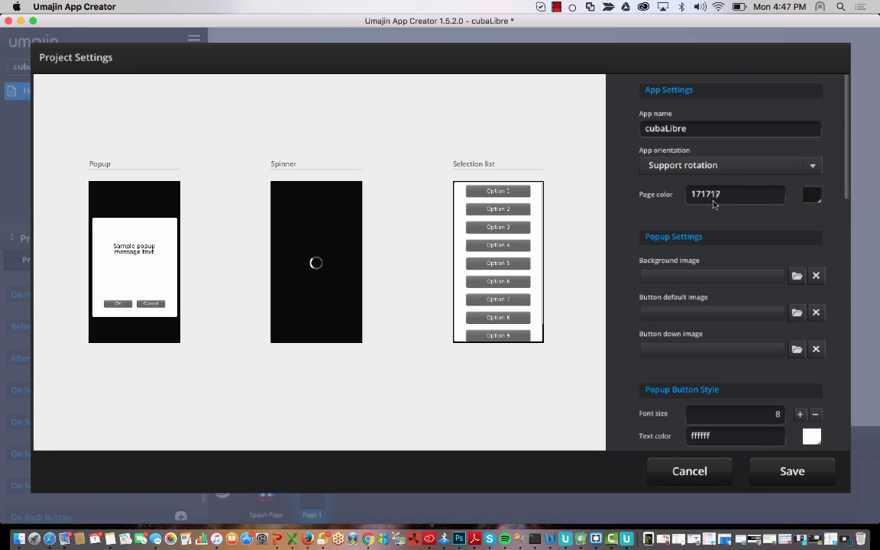
click(811, 195)
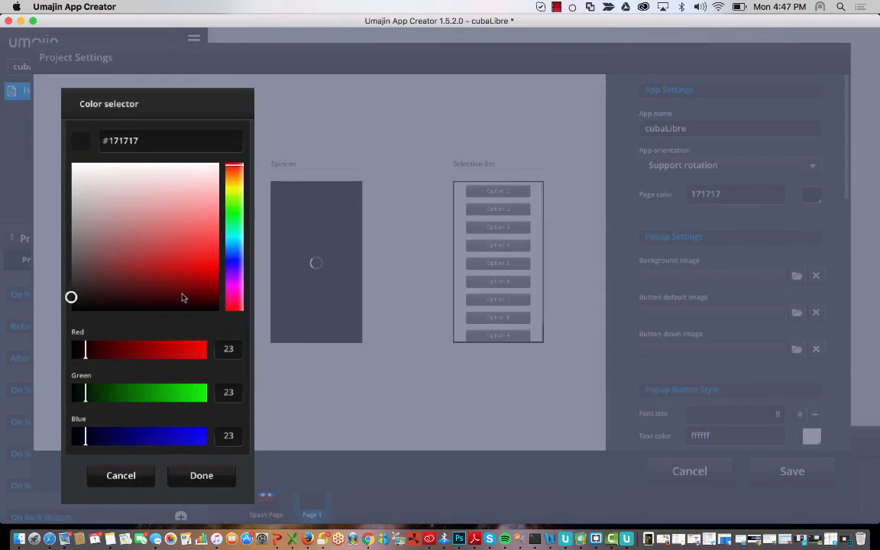
drag(183, 297, 220, 287)
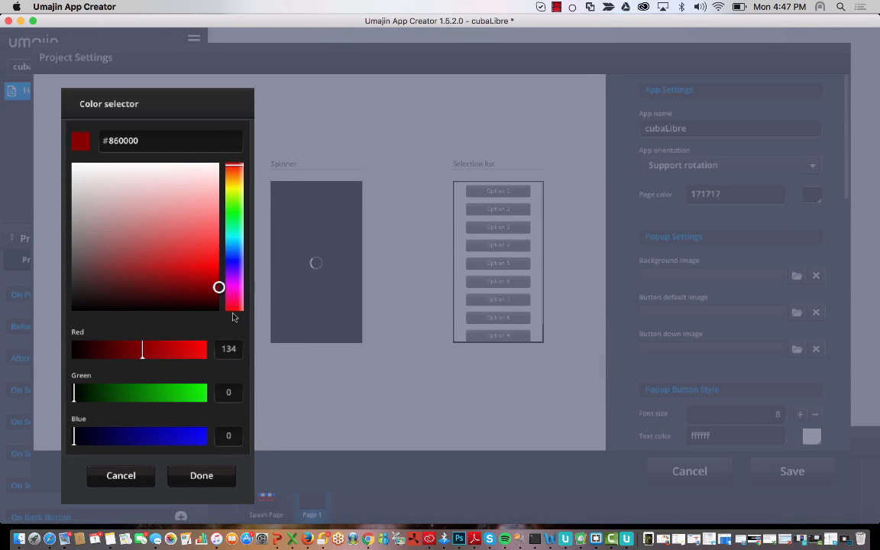
click(219, 476)
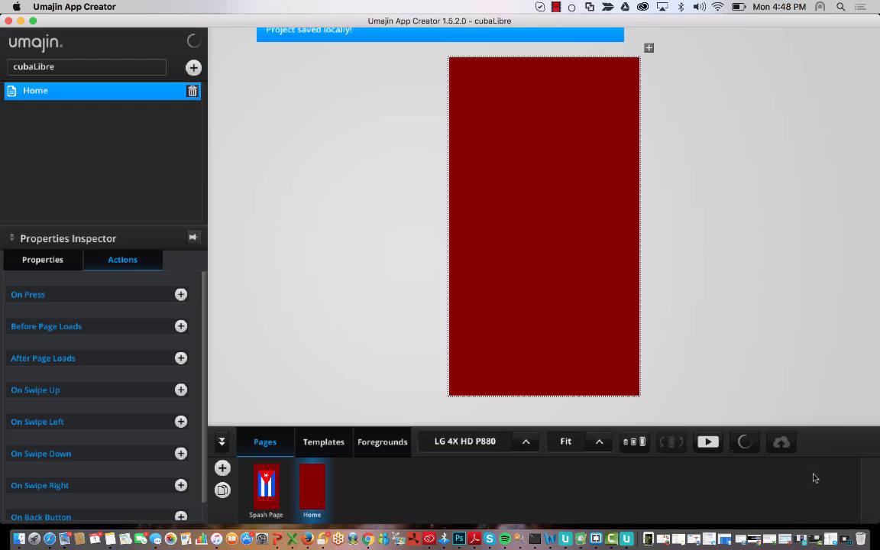
- Save the project settings and compare the Spash Page and Home page with the new colour
click(807, 476)
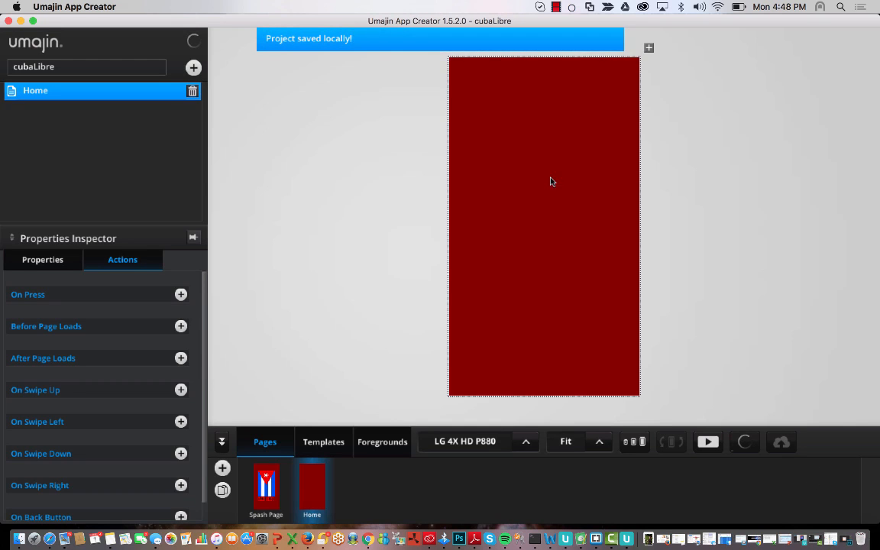
click(266, 486)
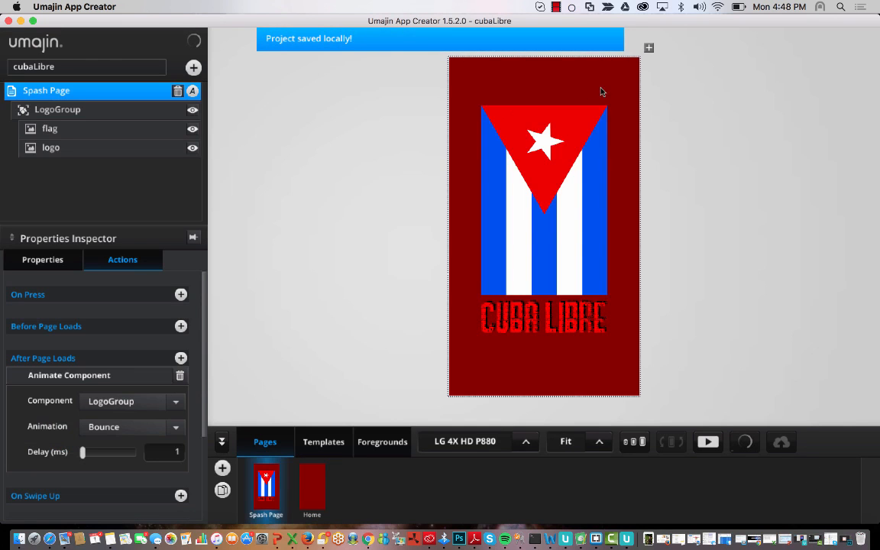
click(318, 476)
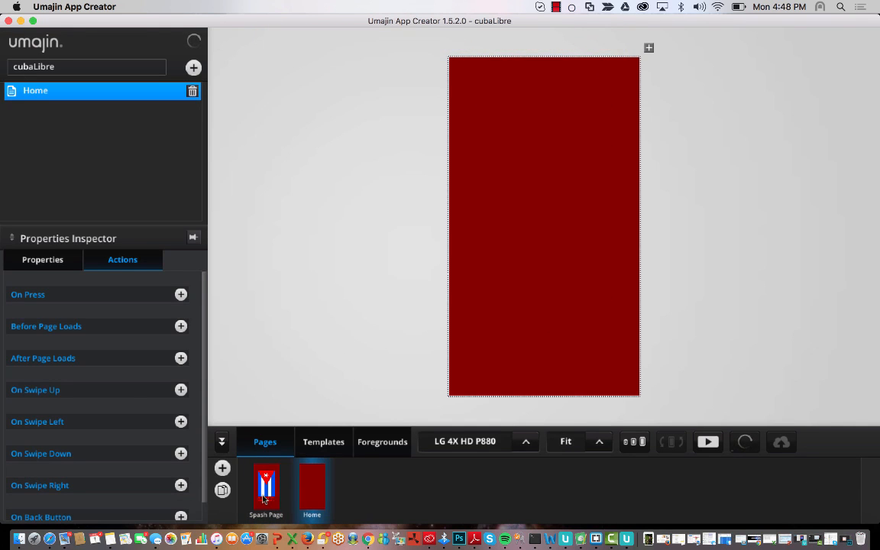
click(264, 496)
click(309, 495)
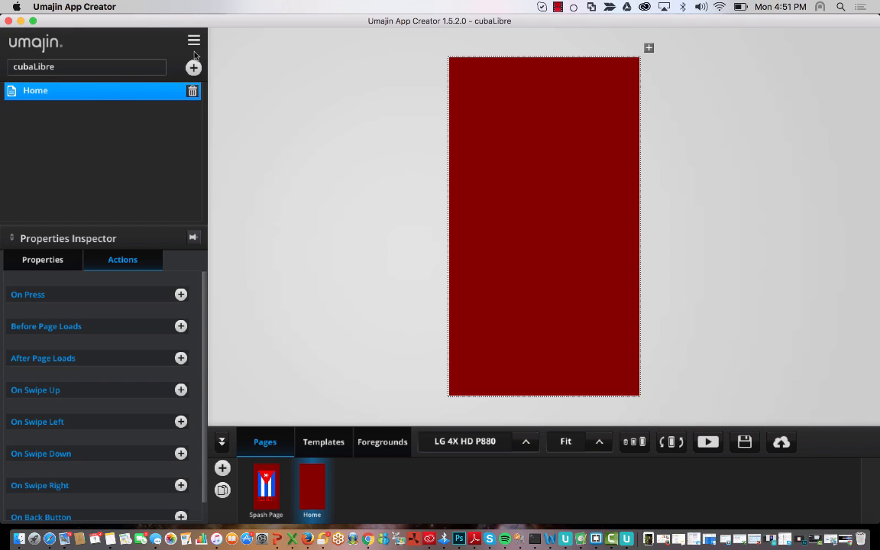
- Reopen Project Settings and change the page colour to black 000000
click(193, 40)
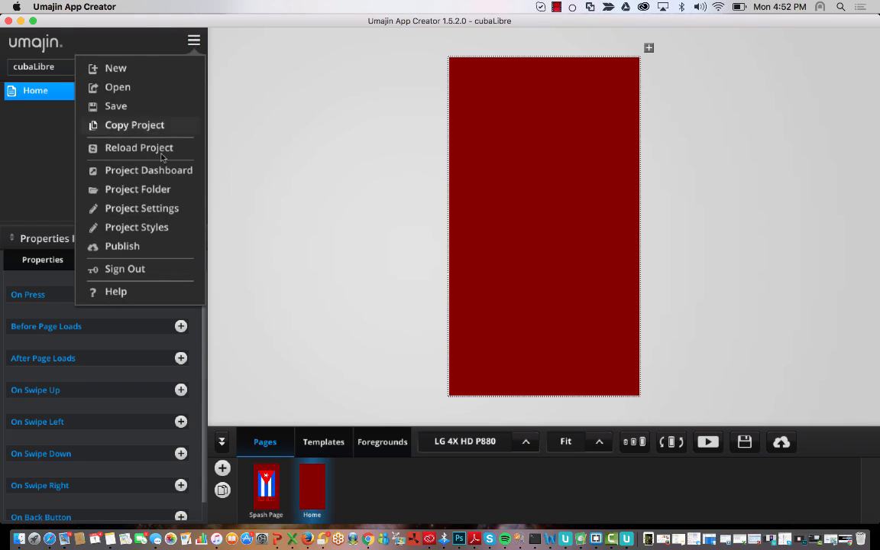
click(175, 207)
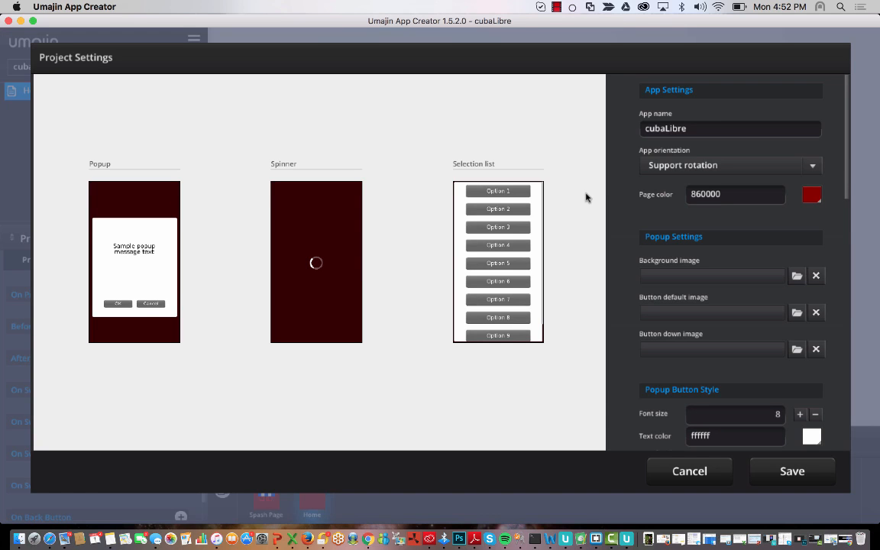
click(818, 196)
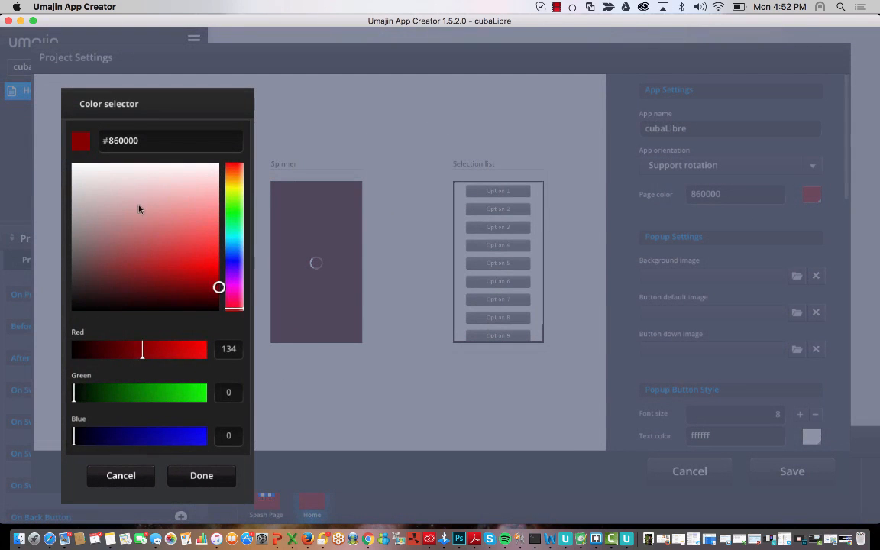
drag(140, 206, 265, 336)
click(207, 478)
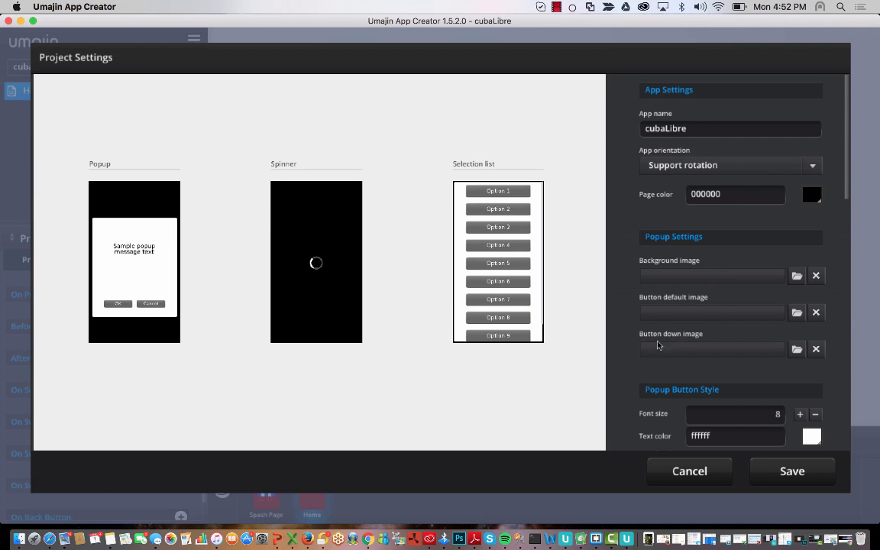
- Scroll the Project Settings panel past the Spinner and Selection List settings to Inactivity
scroll(644, 340, down, 2)
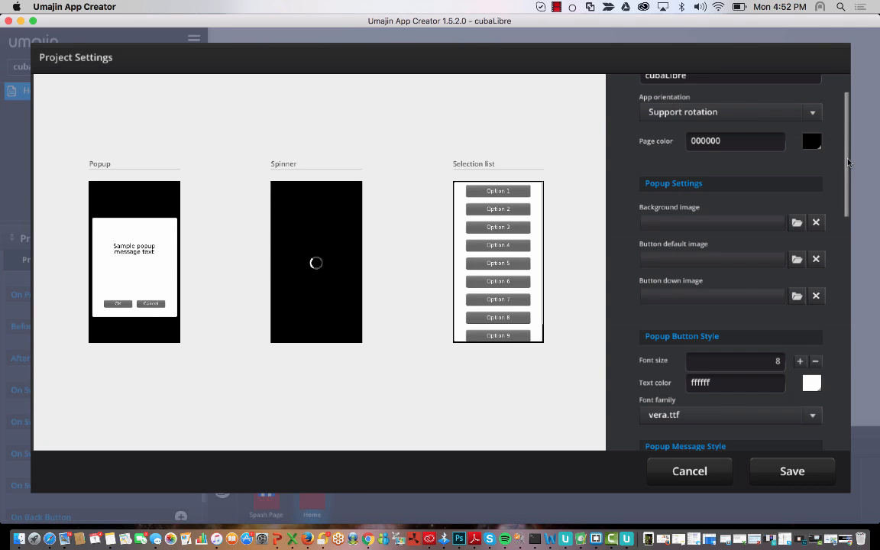
mouse_move(848, 162)
mouse_down()
mouse_move(852, 213)
mouse_move(850, 174)
mouse_up()
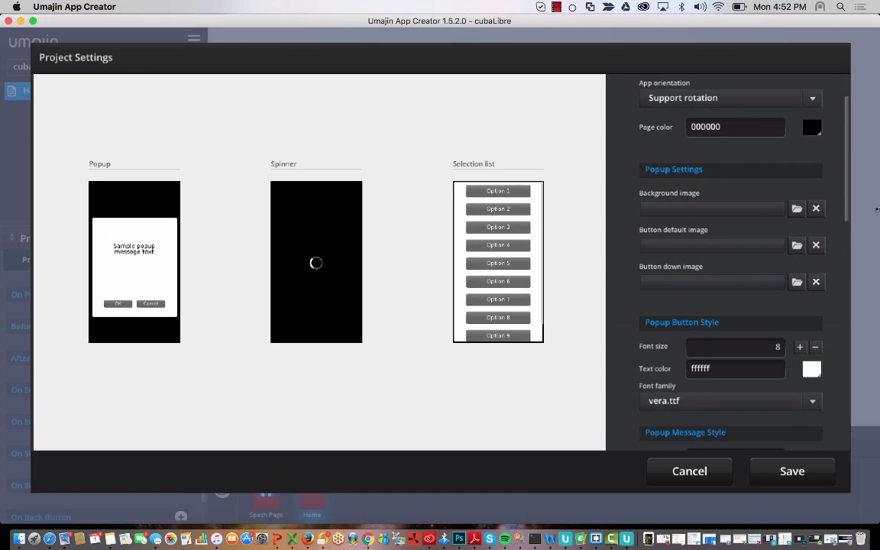
drag(846, 145, 848, 169)
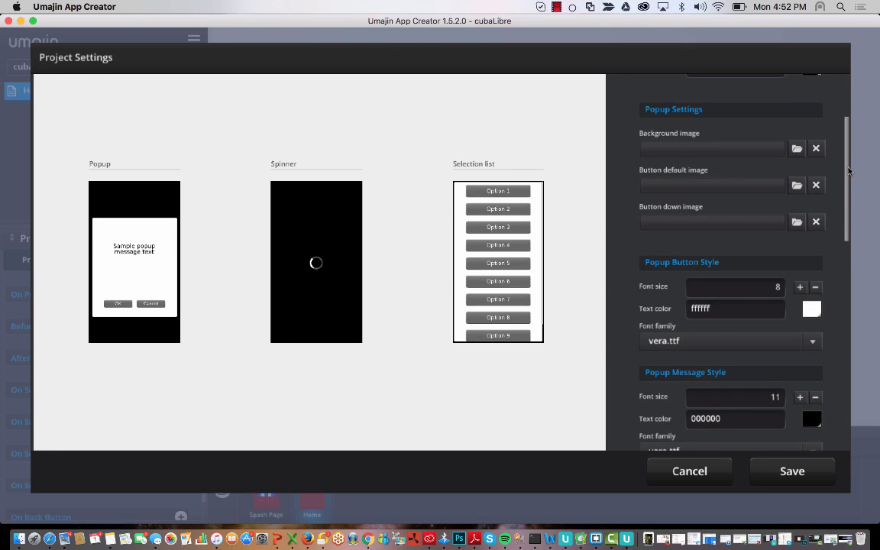
drag(848, 171, 848, 248)
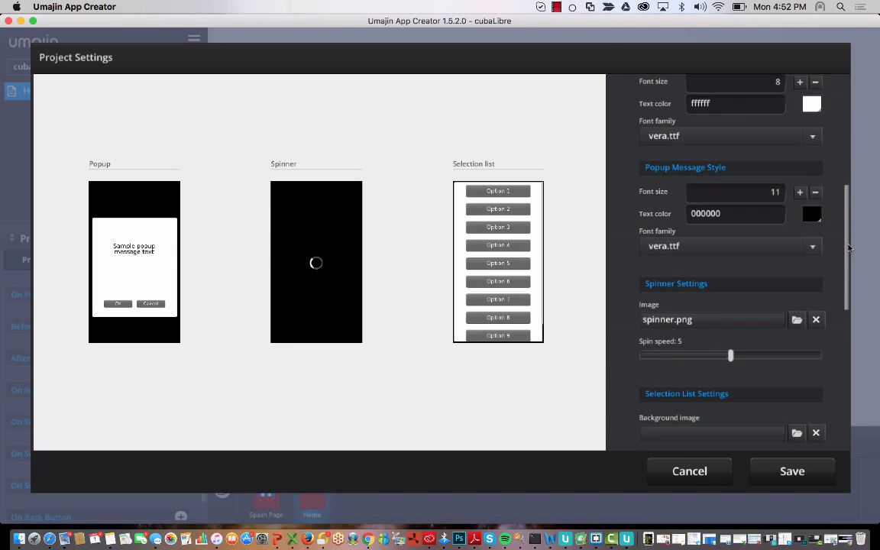
scroll(767, 227, down, 3)
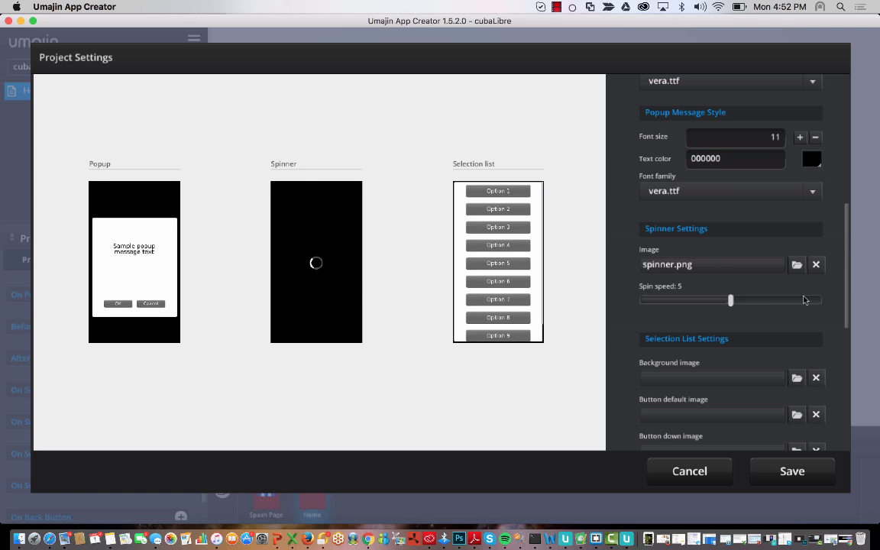
scroll(850, 281, down, 5)
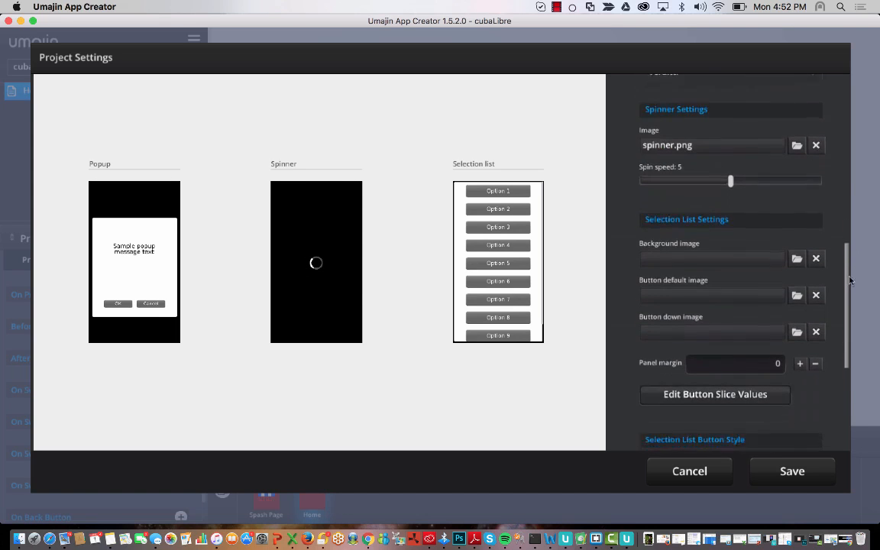
scroll(850, 287, down, 3)
scroll(849, 298, down, 1)
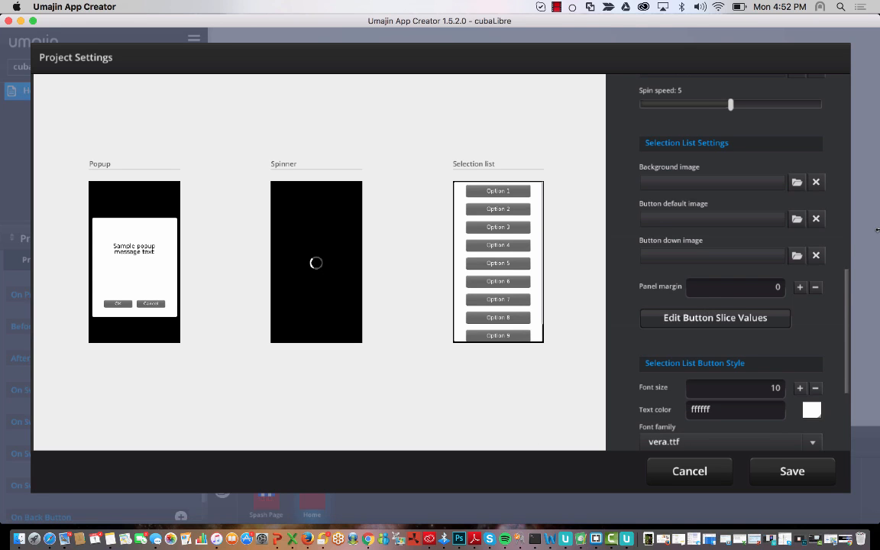
scroll(844, 340, down, 5)
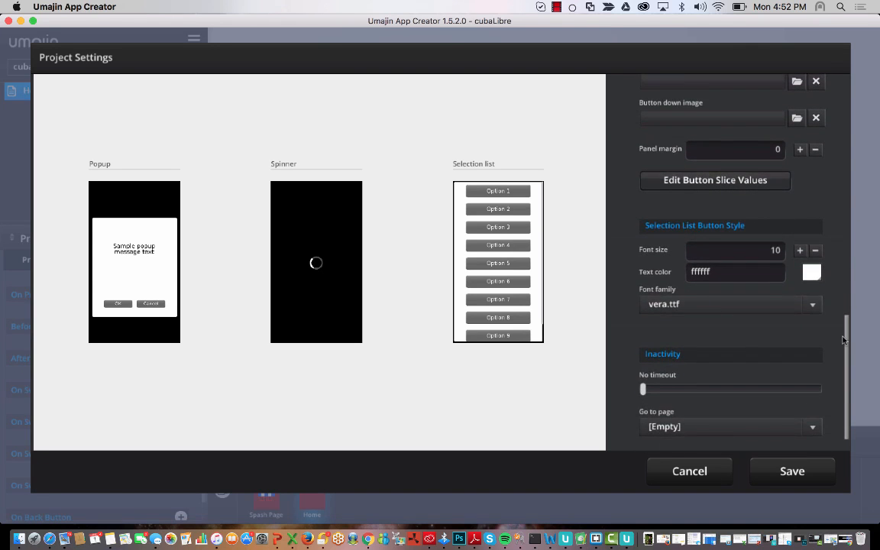
scroll(844, 340, down, 2)
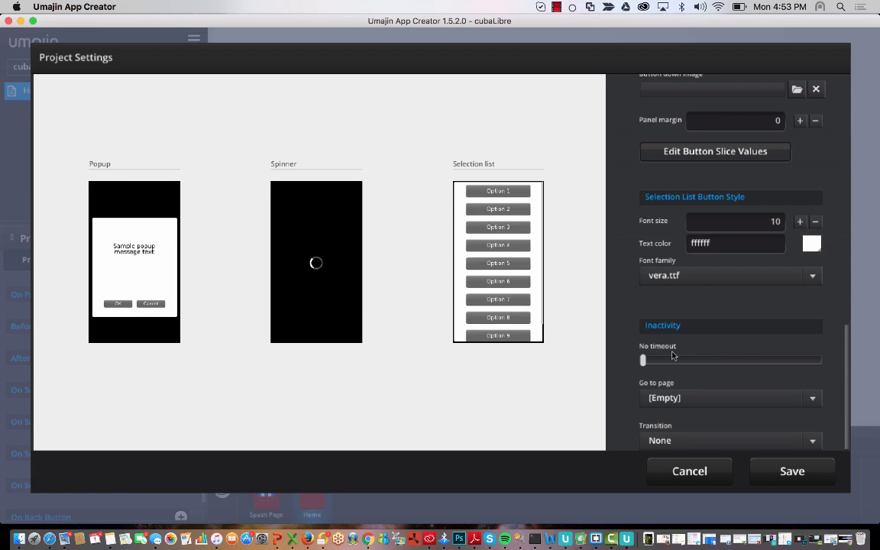
- Try an inactivity timeout and browse the page and transition options, leaving the timeout off
drag(647, 356, 783, 363)
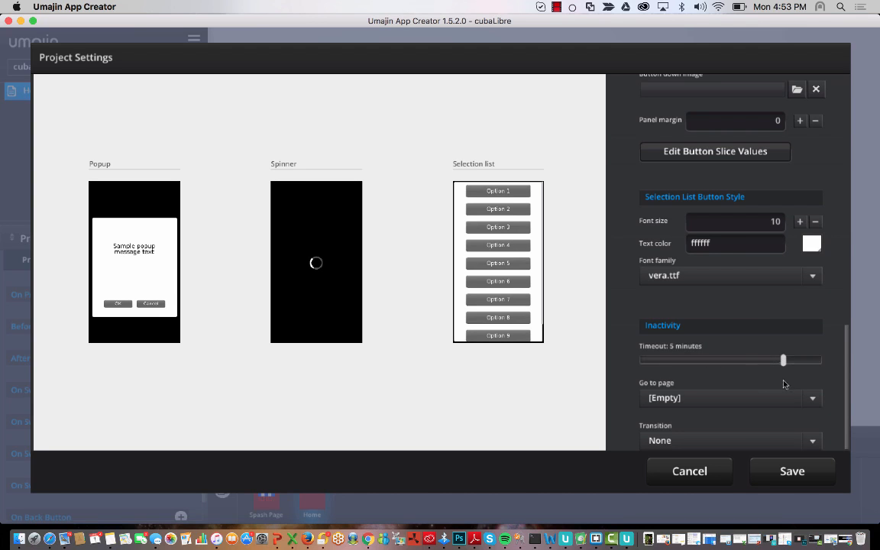
click(808, 397)
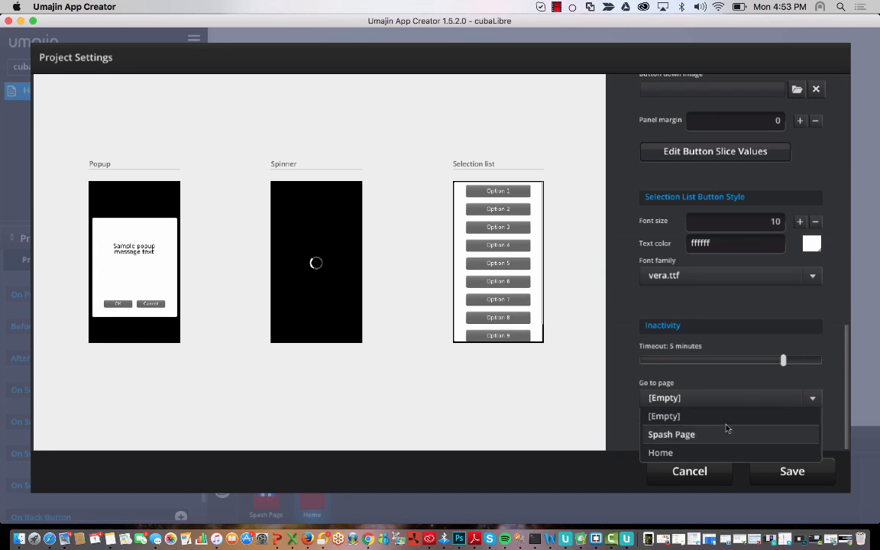
click(845, 330)
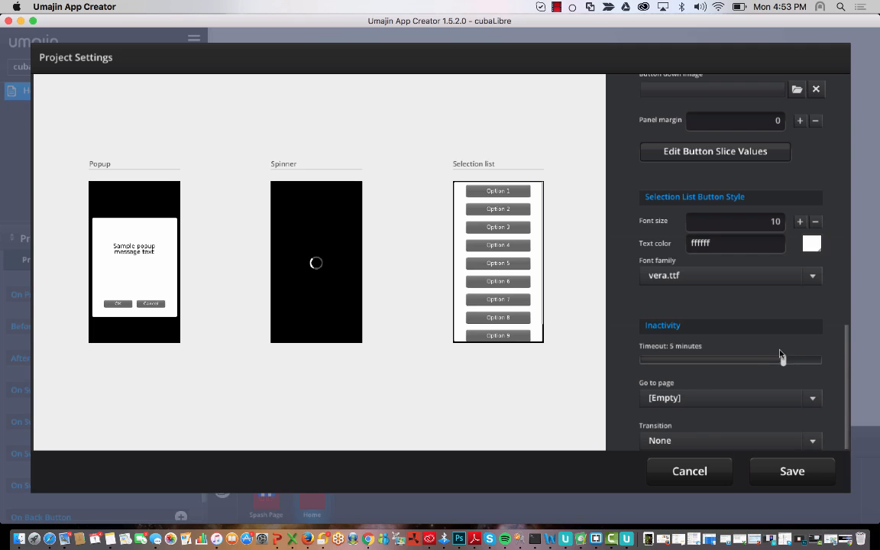
drag(781, 356, 643, 359)
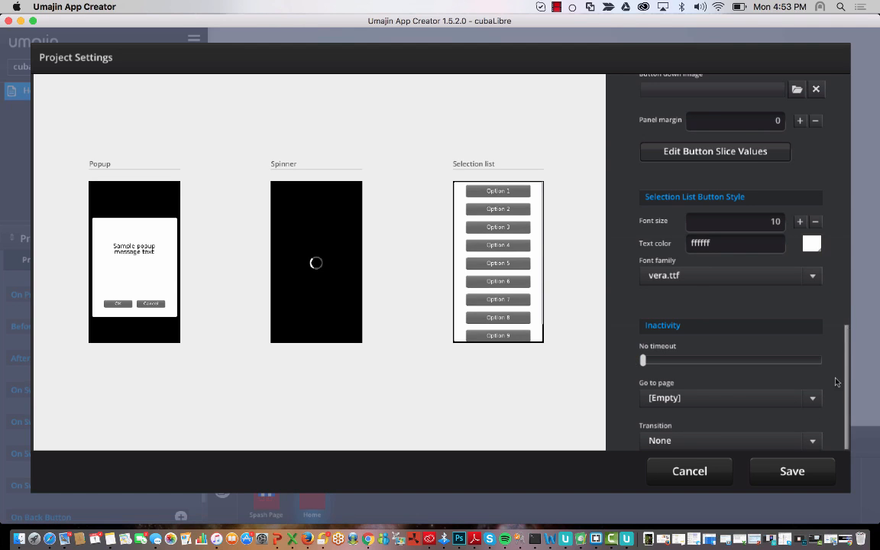
click(814, 441)
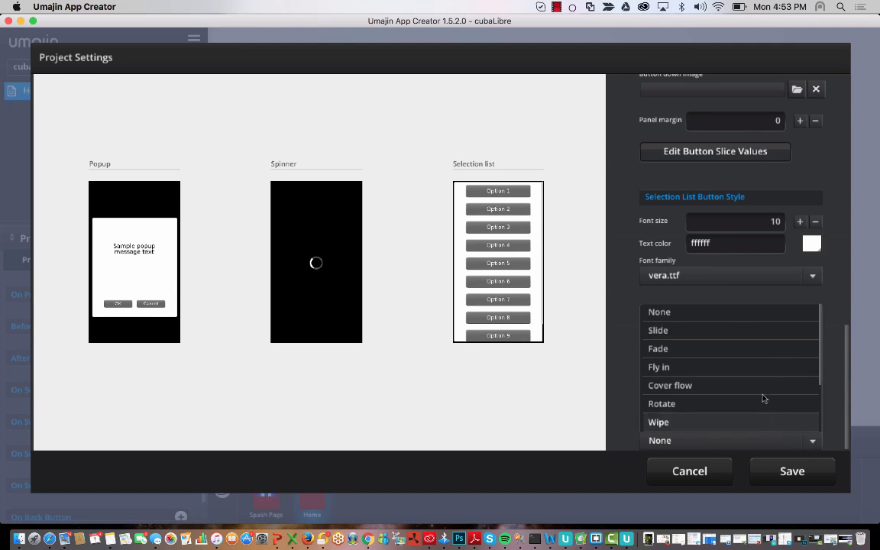
click(641, 317)
- Set a short inactivity timeout, choose Home as the target page, and try the Fade transition
drag(645, 360, 755, 363)
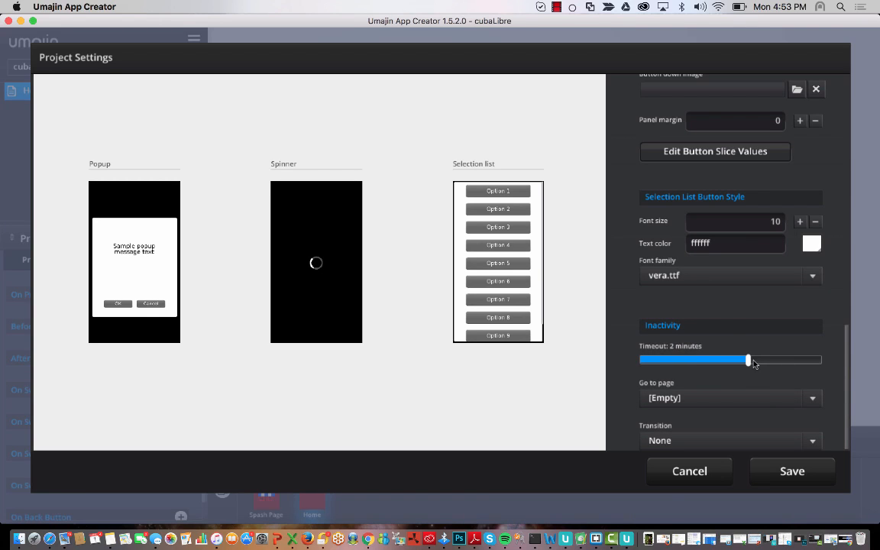
click(816, 403)
click(702, 454)
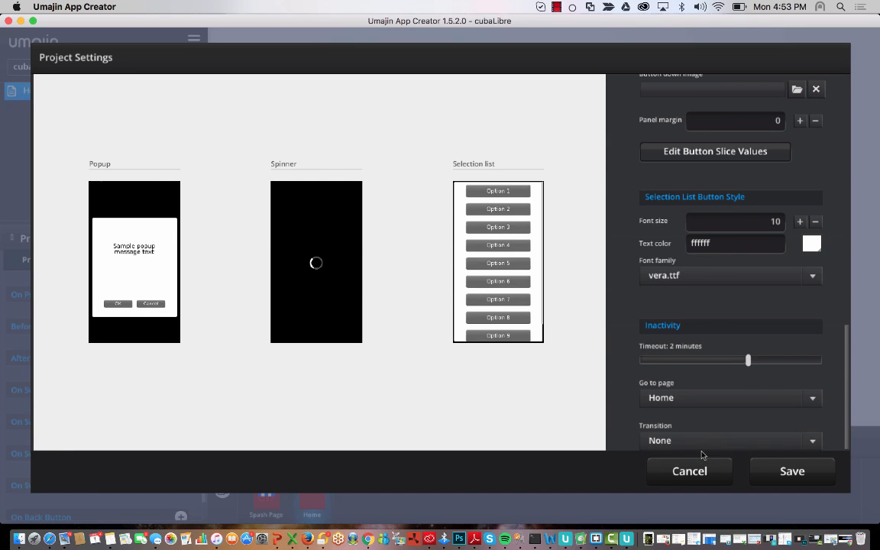
click(722, 441)
scroll(735, 359, down, 3)
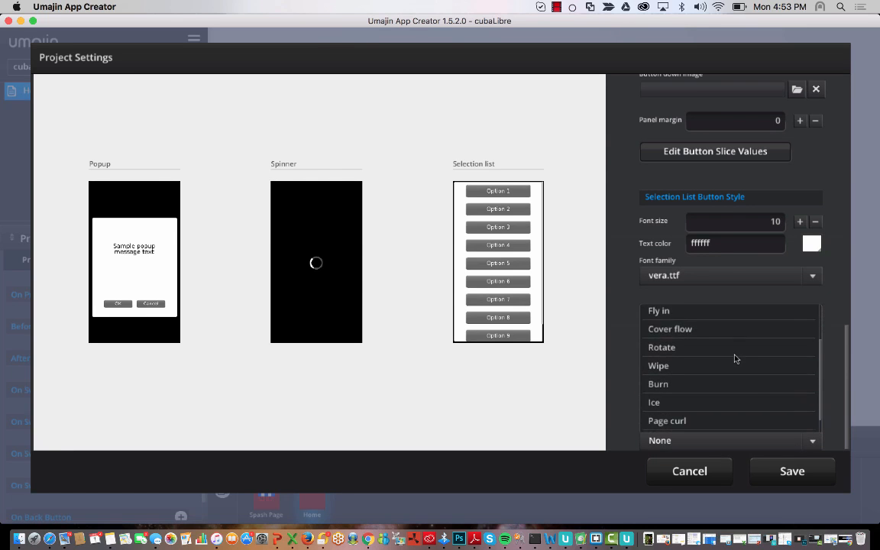
scroll(730, 357, up, 2)
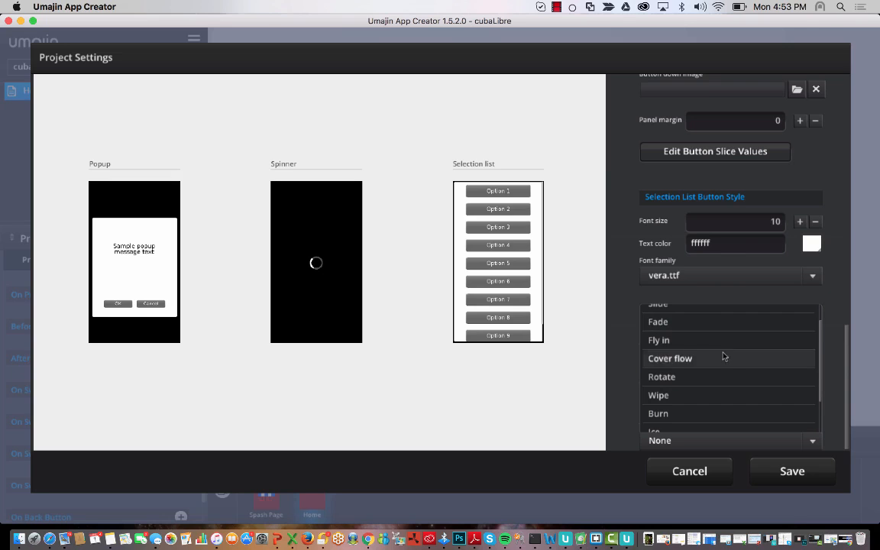
click(696, 322)
- Reset the inactivity transition to None and the timeout back to No timeout
click(810, 443)
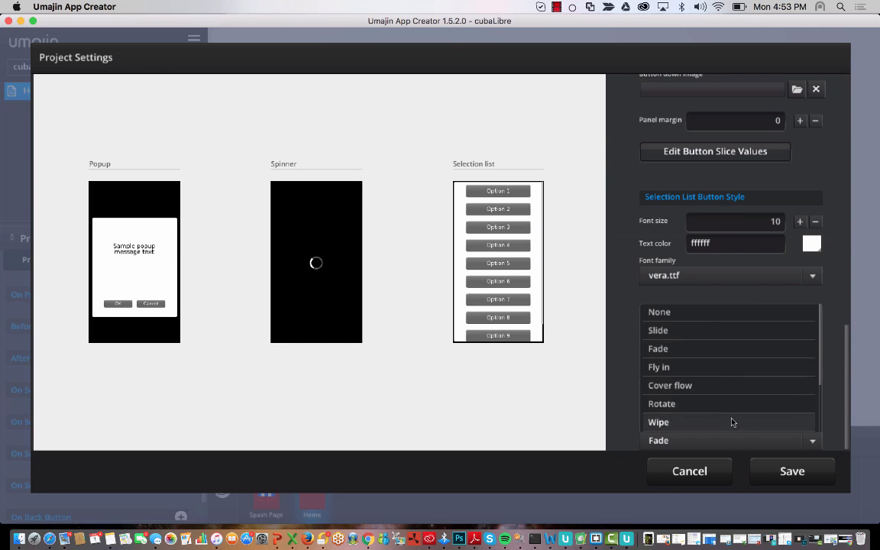
scroll(732, 421, down, 3)
scroll(735, 372, up, 3)
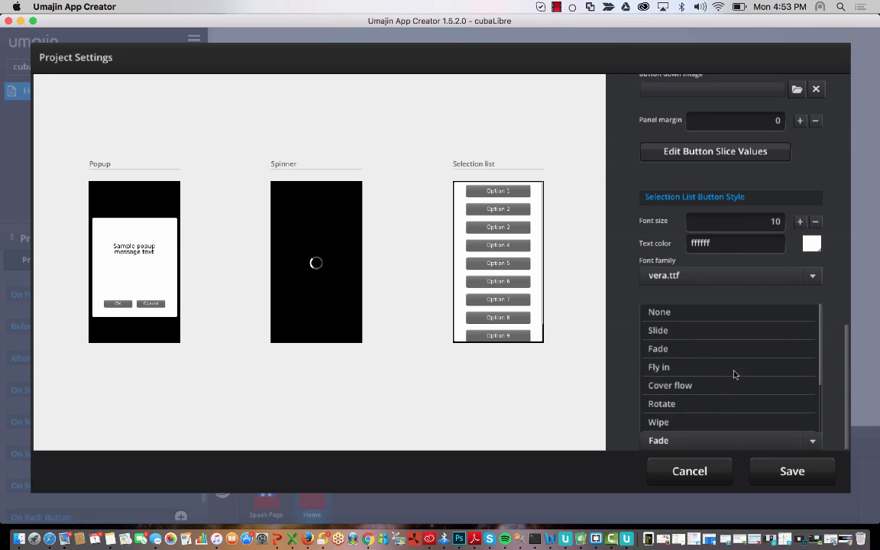
click(682, 314)
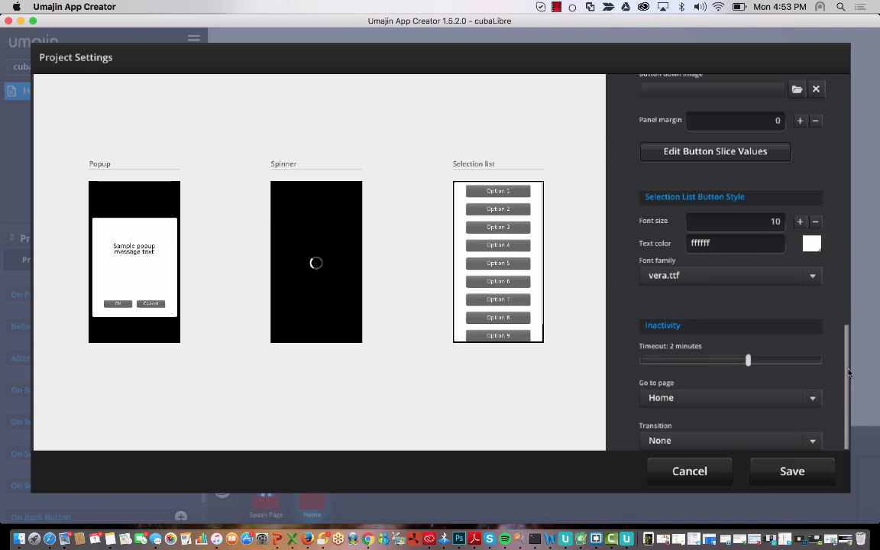
drag(748, 359, 621, 347)
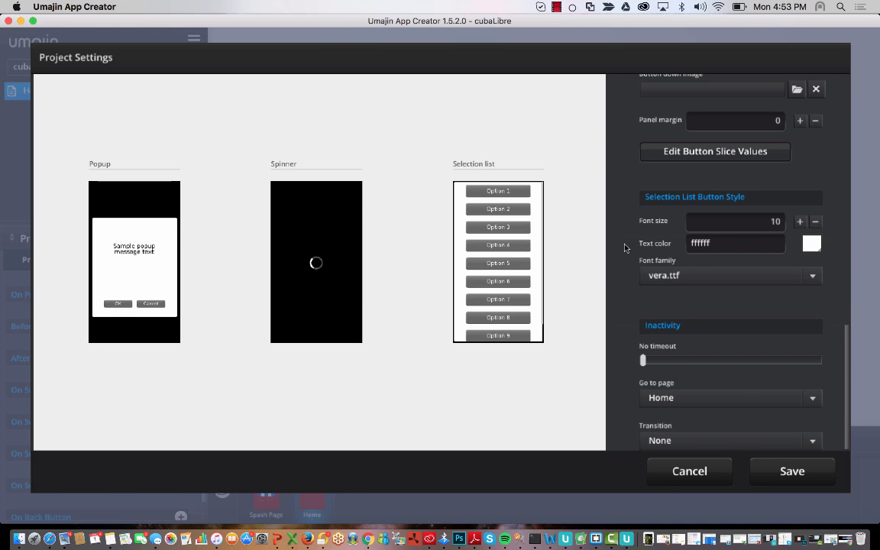
scroll(624, 248, up, 15)
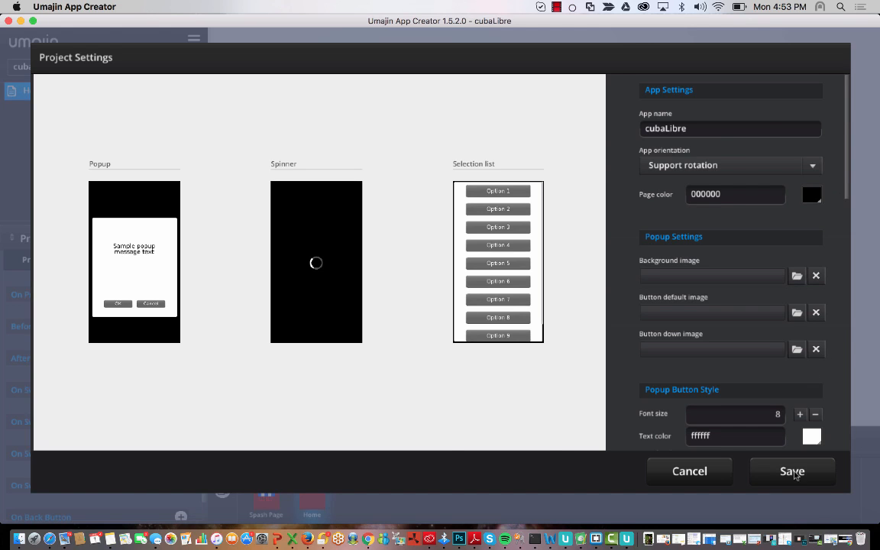
- Save the project settings, then open and close the hamburger project menu
click(790, 479)
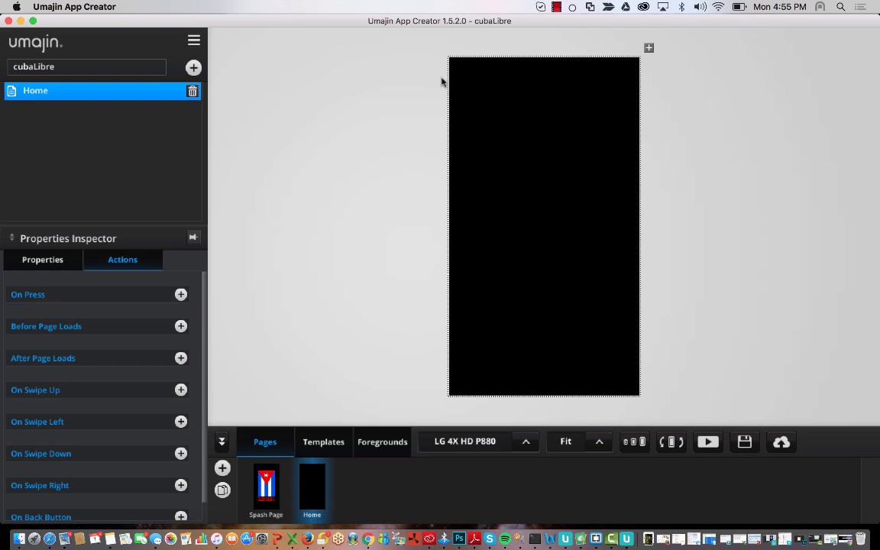
click(194, 41)
click(195, 41)
click(194, 40)
click(191, 39)
- Switch to the Foregrounds tab and open the Component Selector beside cubaLibre
click(379, 450)
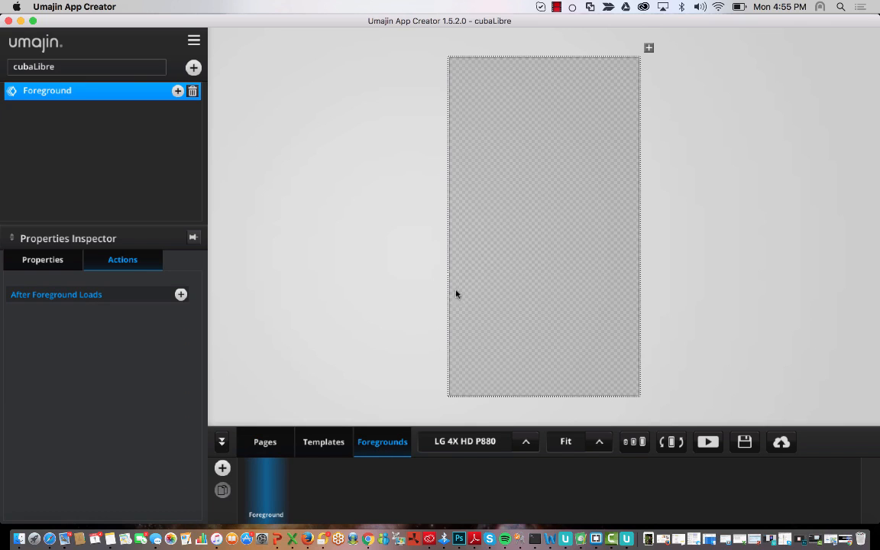
click(267, 443)
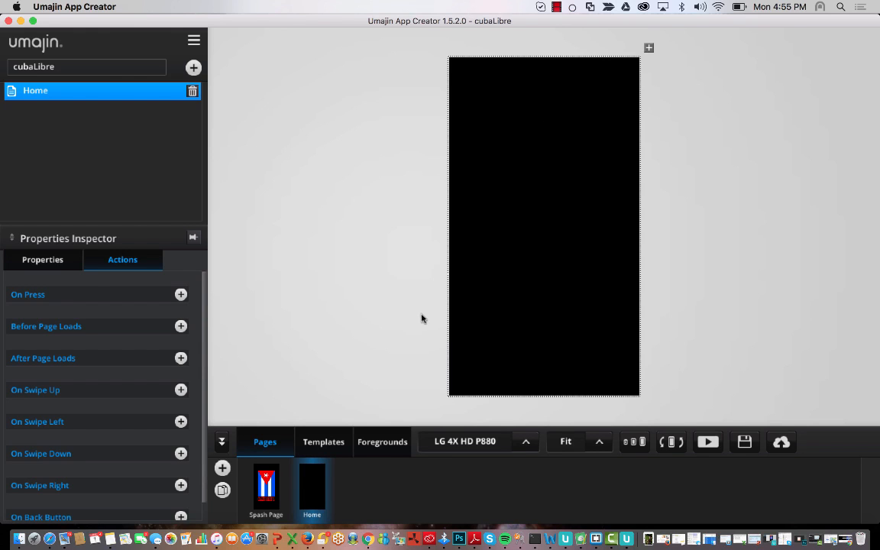
click(385, 449)
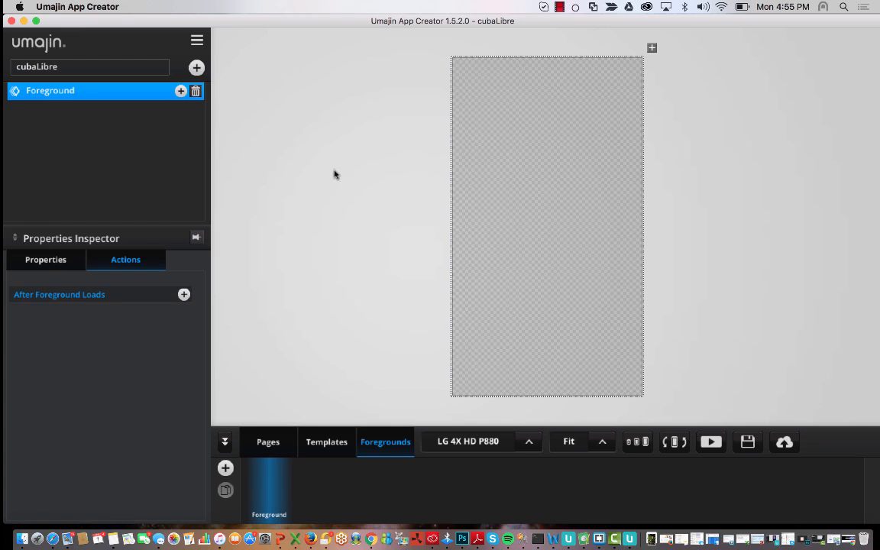
click(196, 68)
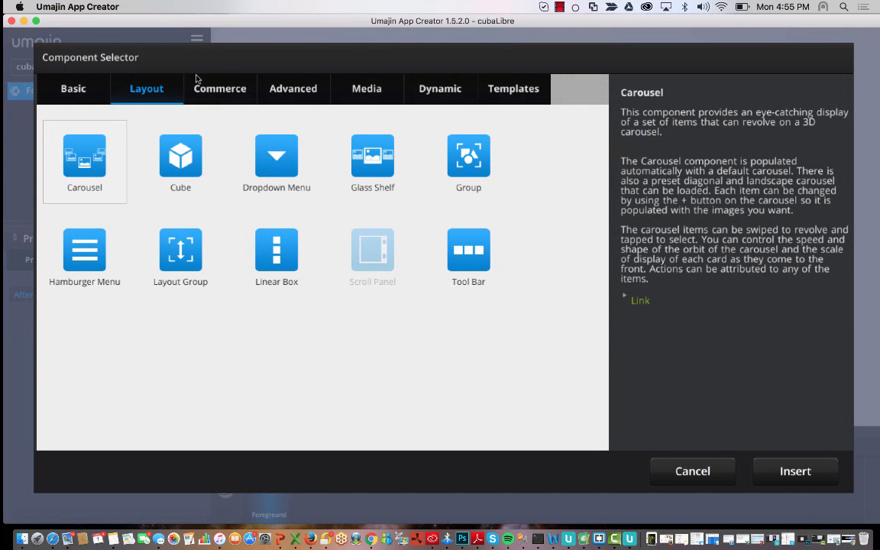
- Select the Rectangle component from the Basic components in the Foreground's Component Selector
click(70, 91)
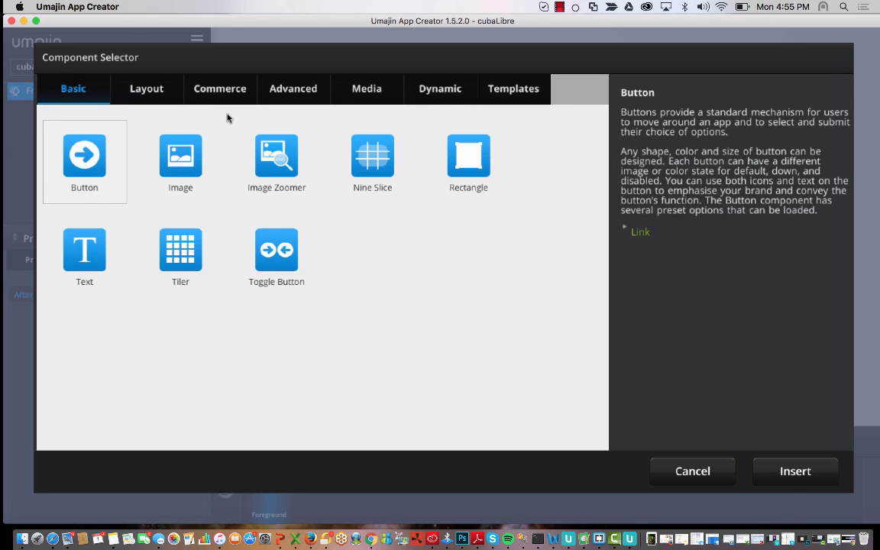
click(432, 145)
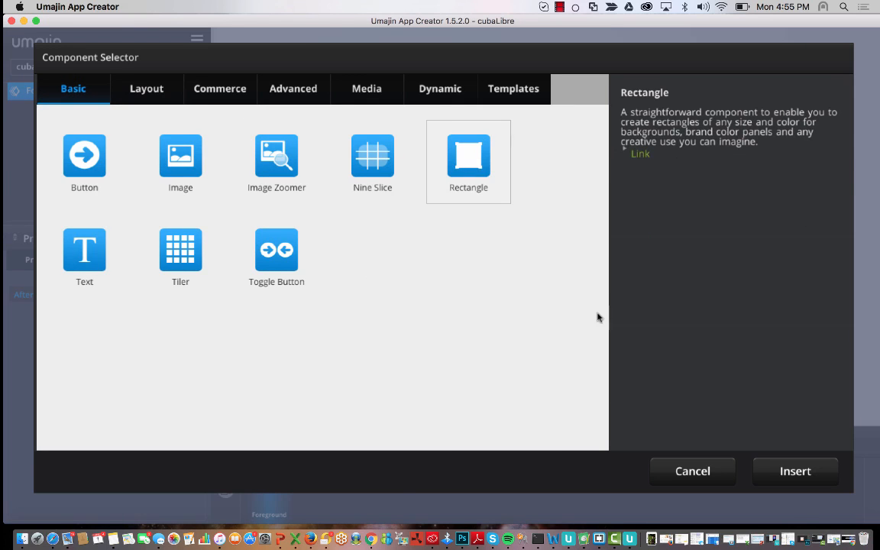
click(690, 471)
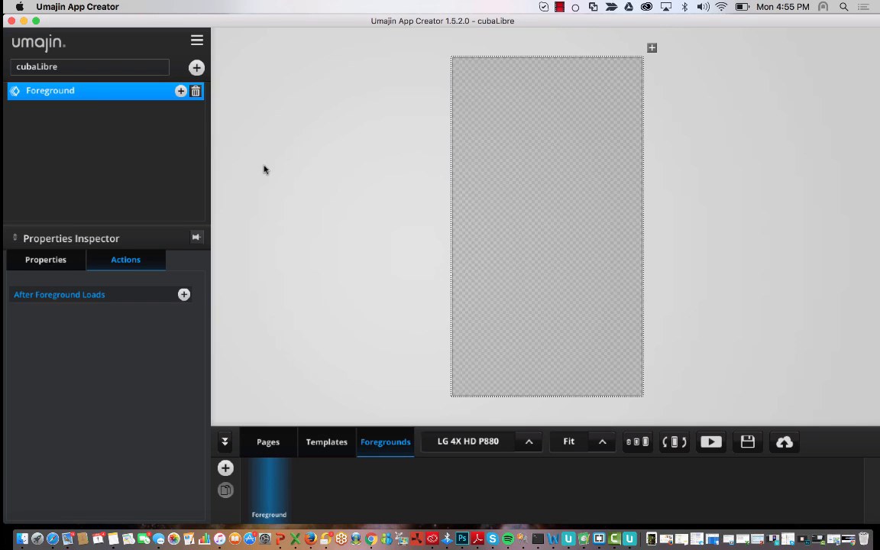
click(180, 91)
click(691, 472)
click(196, 68)
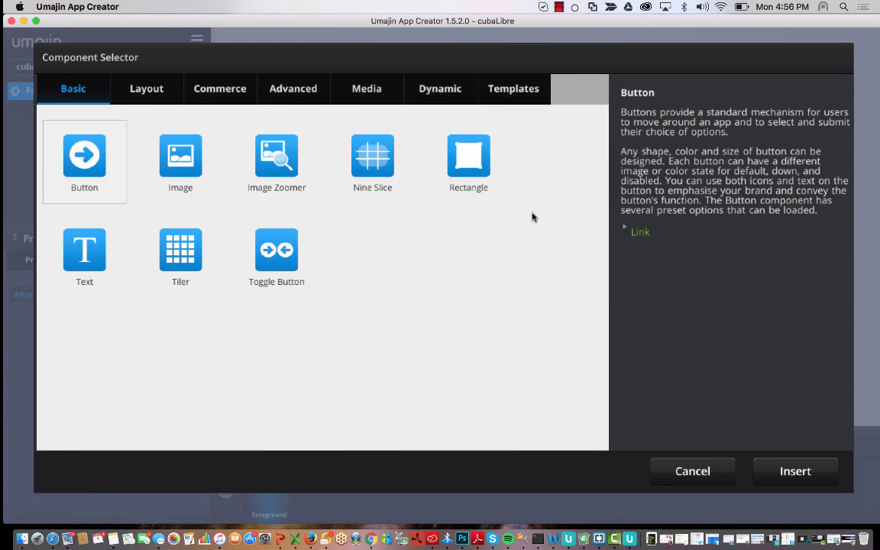
click(470, 181)
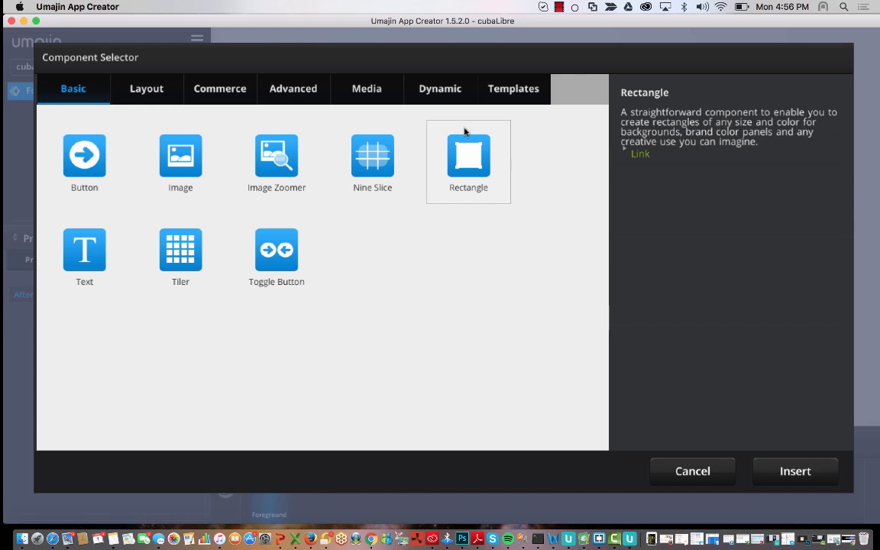
- Insert Rectangle 1 and shape it into a full-width top bar with a 90% bottom margin
double_click(463, 163)
drag(578, 245, 565, 182)
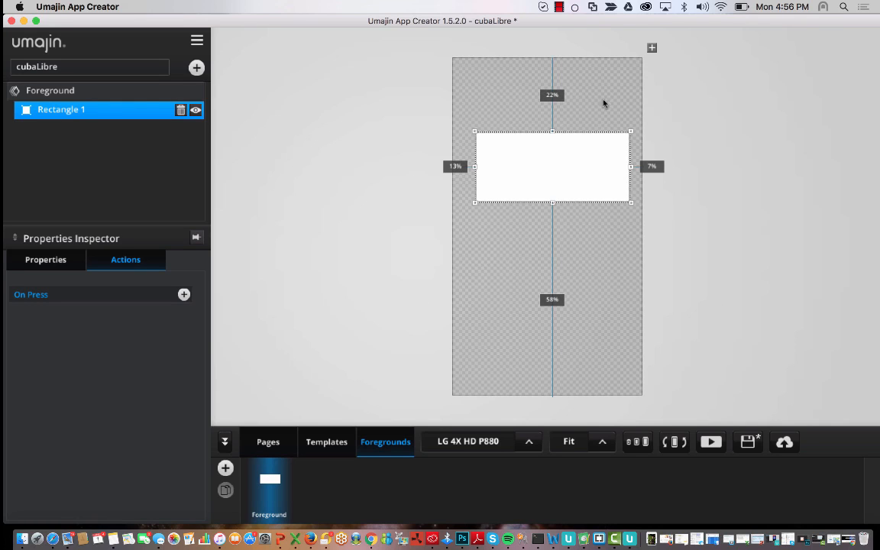
drag(556, 175, 550, 137)
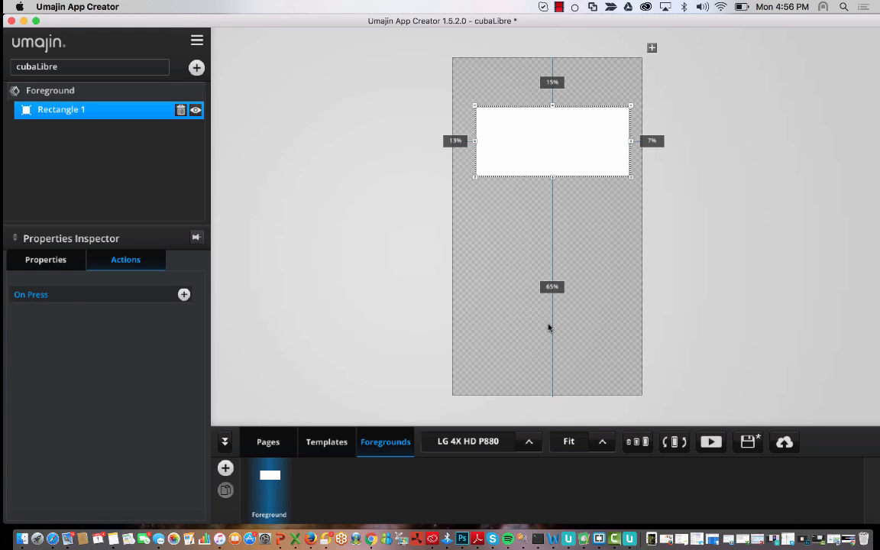
drag(572, 142, 570, 203)
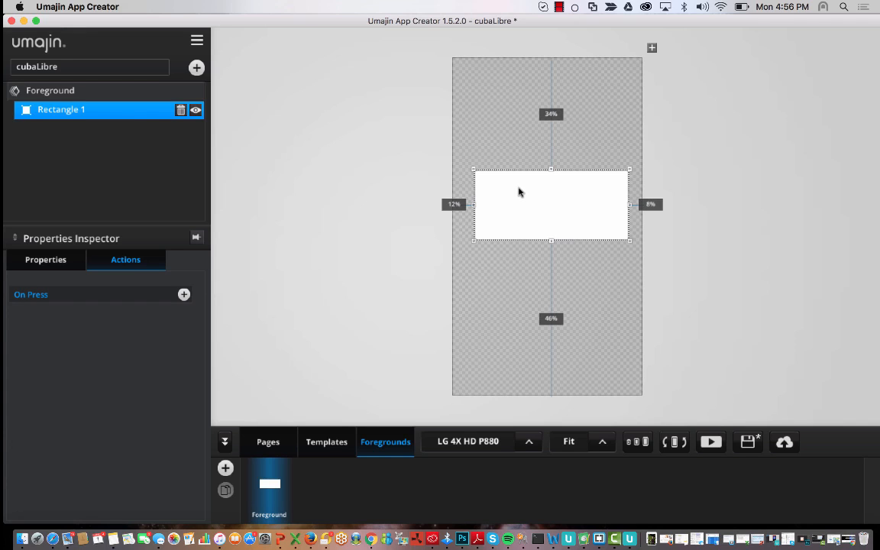
drag(527, 182, 450, 93)
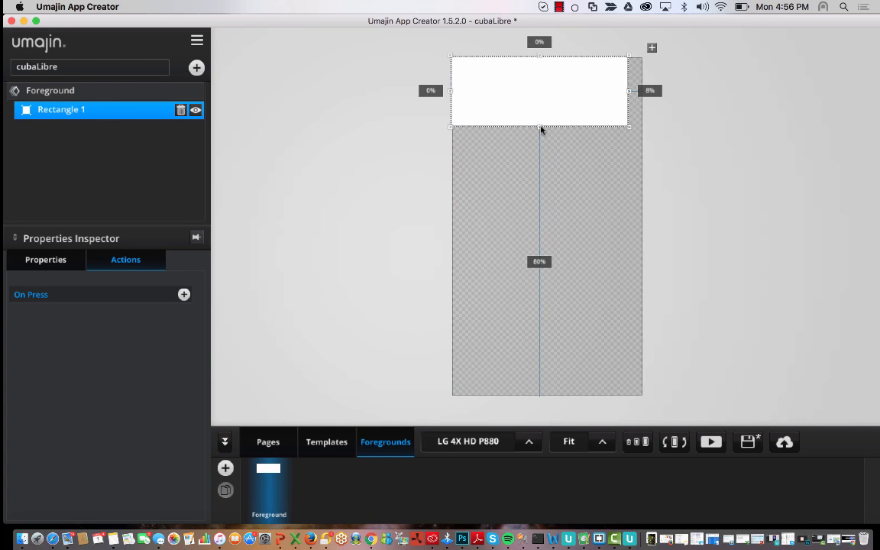
drag(541, 129, 540, 97)
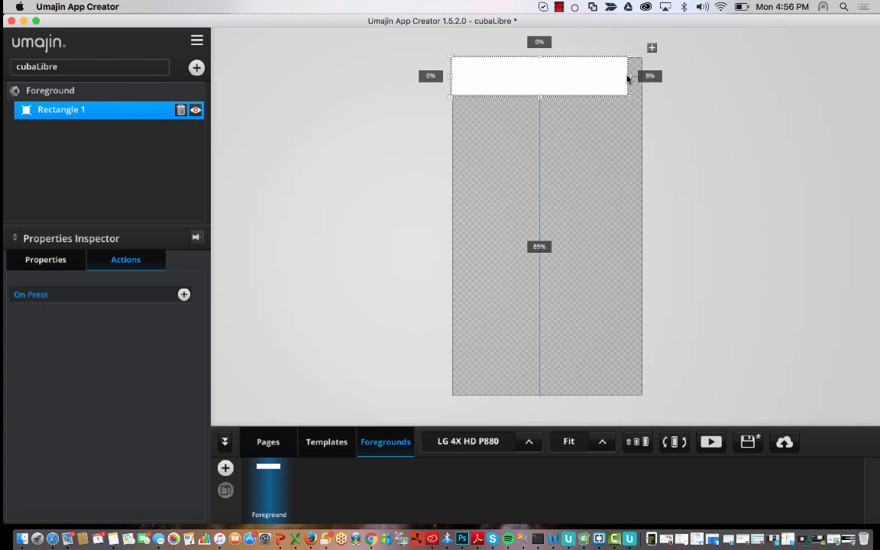
drag(633, 79, 641, 80)
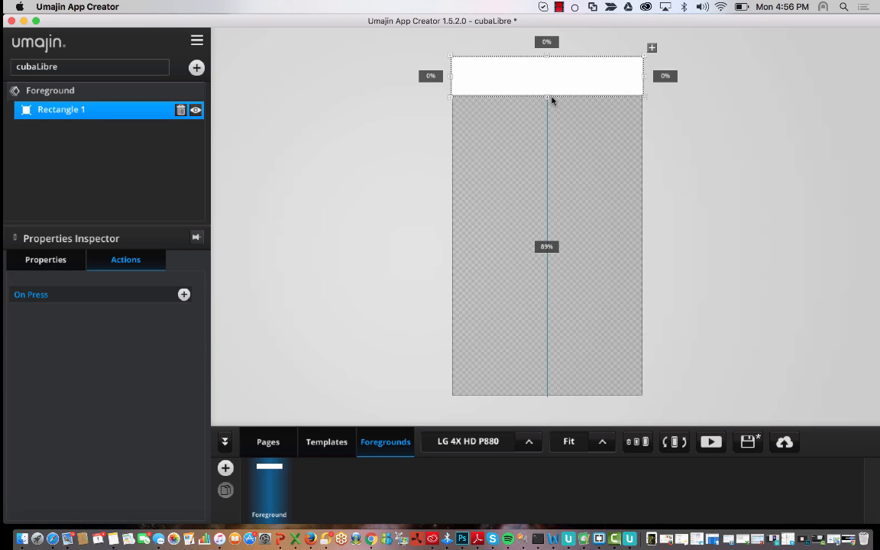
drag(546, 98, 544, 94)
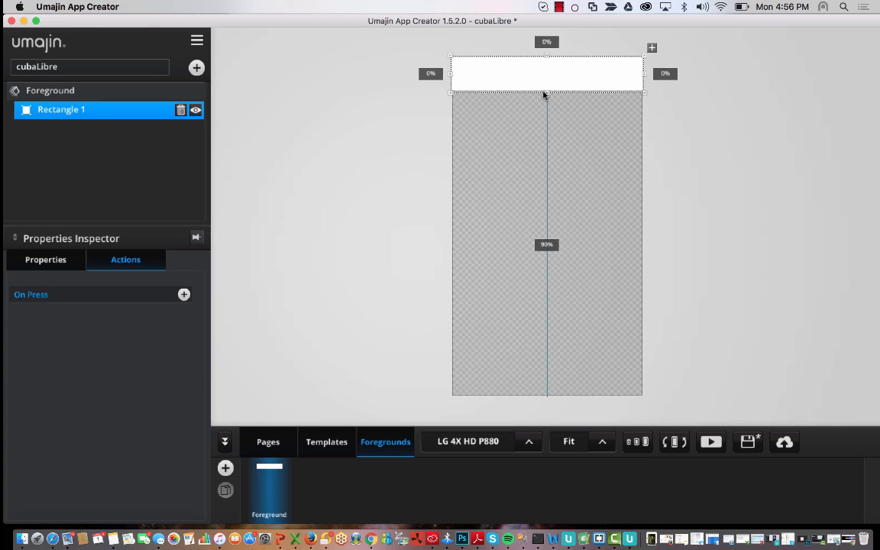
click(525, 148)
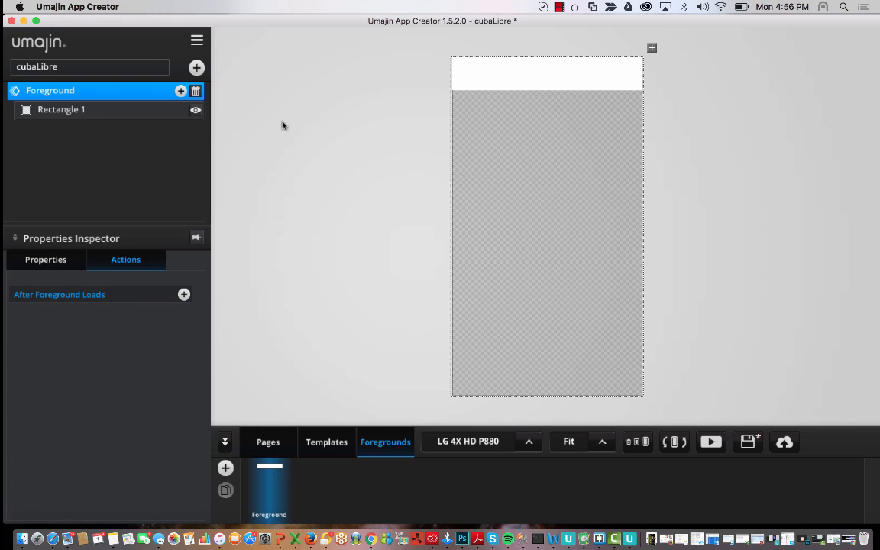
- Rename the Rectangle 1 layer to HeaderRectangle by prefixing 'Header', then reselect it
click(129, 116)
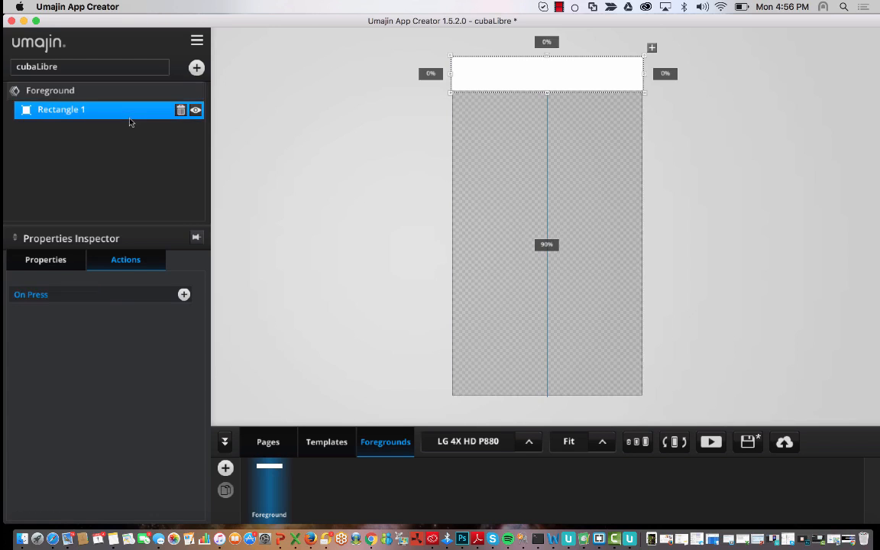
double_click(90, 111)
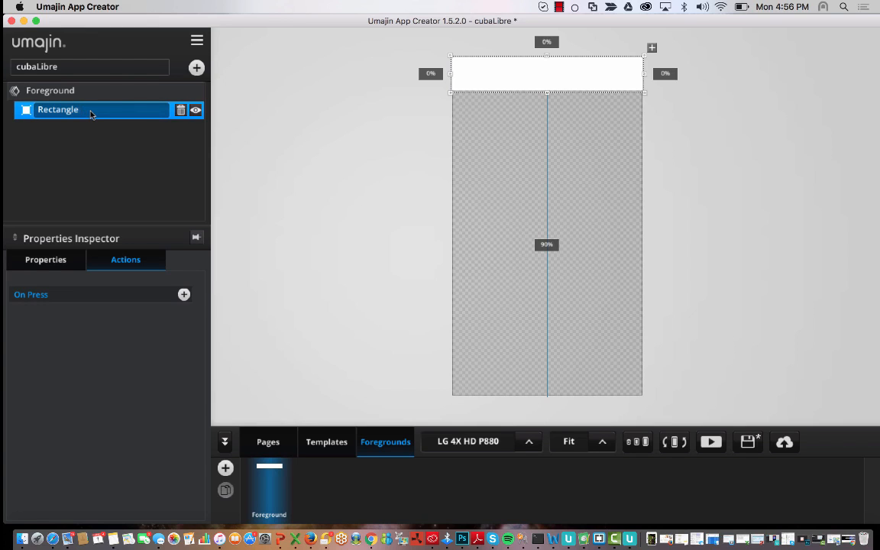
key(Home)
text(Header)
click(564, 219)
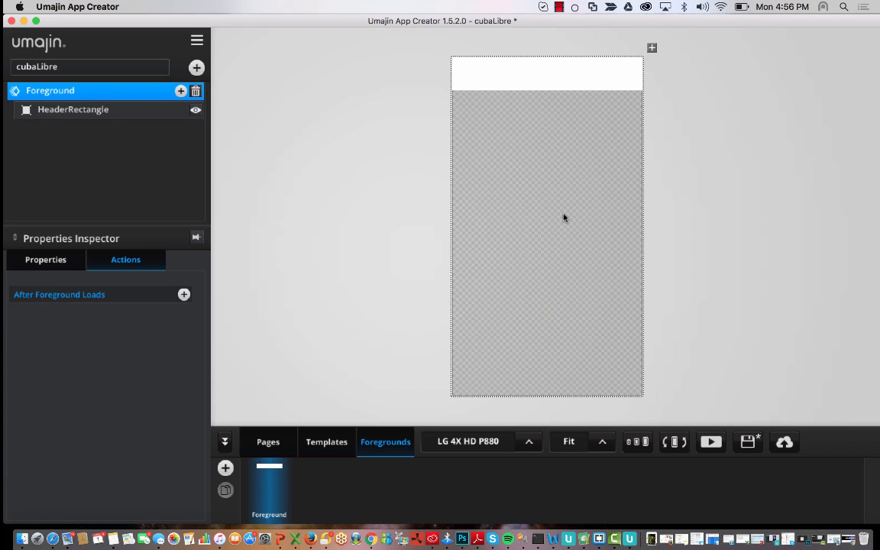
click(522, 84)
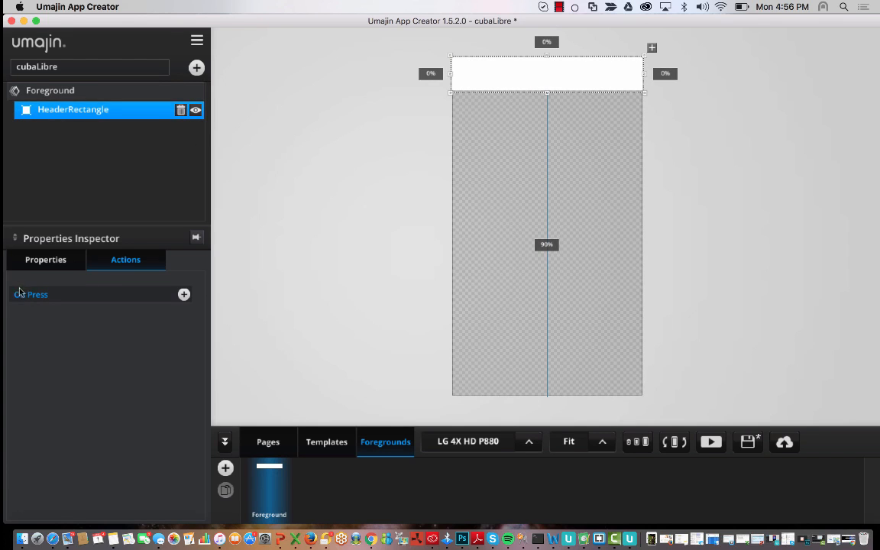
- Open the rectangle's Properties and try pinkish and deep red fills in the colour picker
click(31, 261)
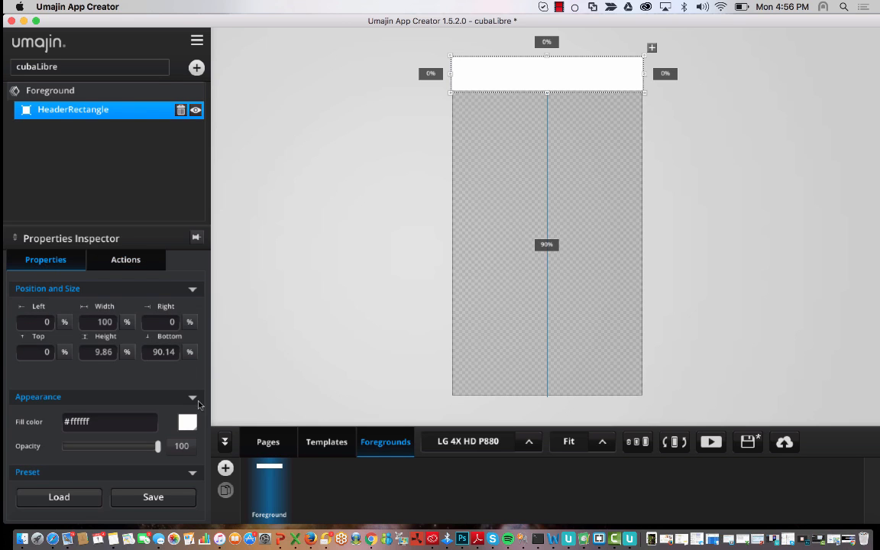
click(186, 424)
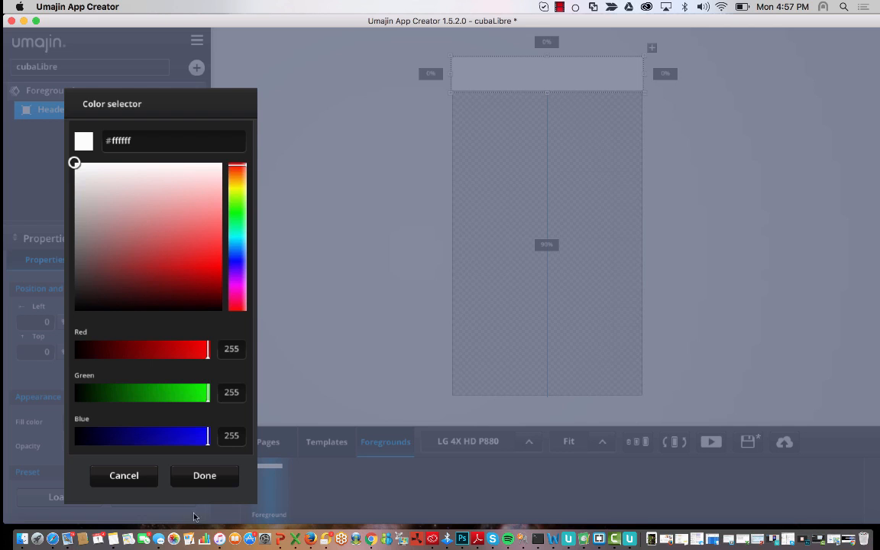
click(178, 468)
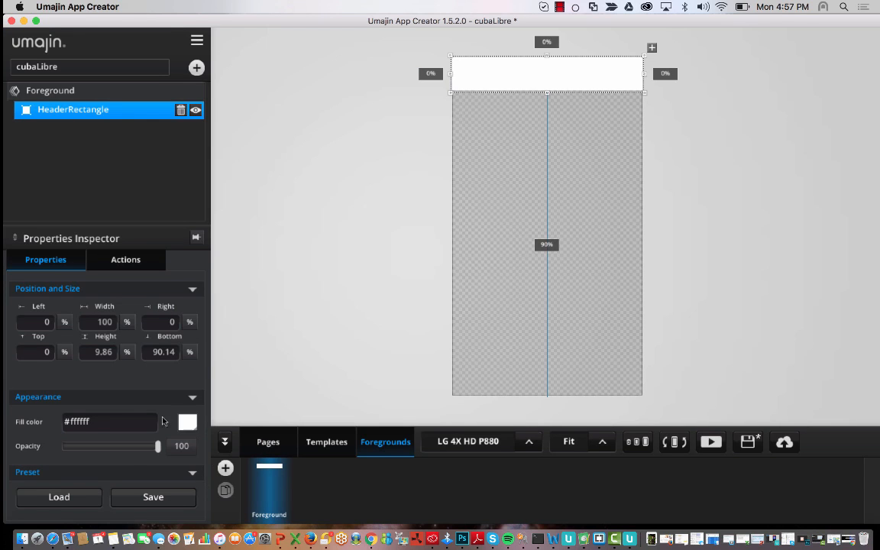
click(187, 423)
click(109, 190)
drag(136, 203, 217, 296)
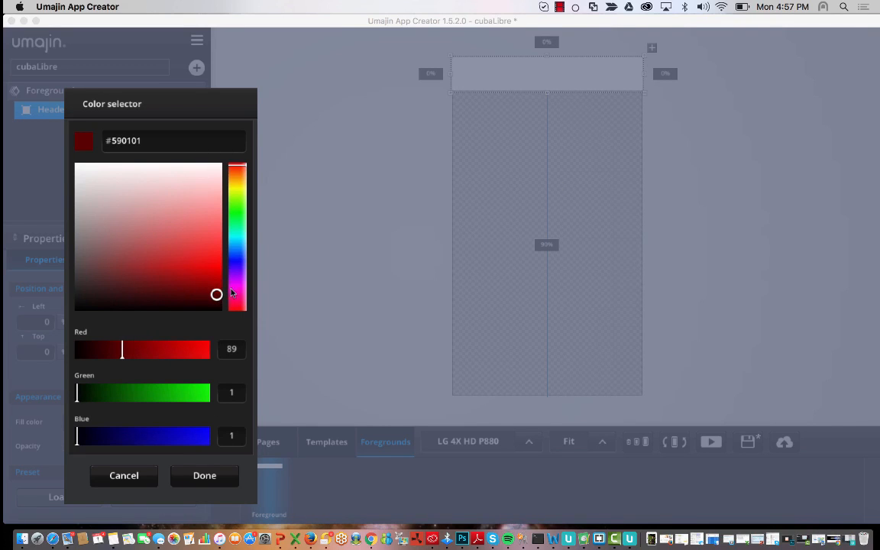
click(208, 241)
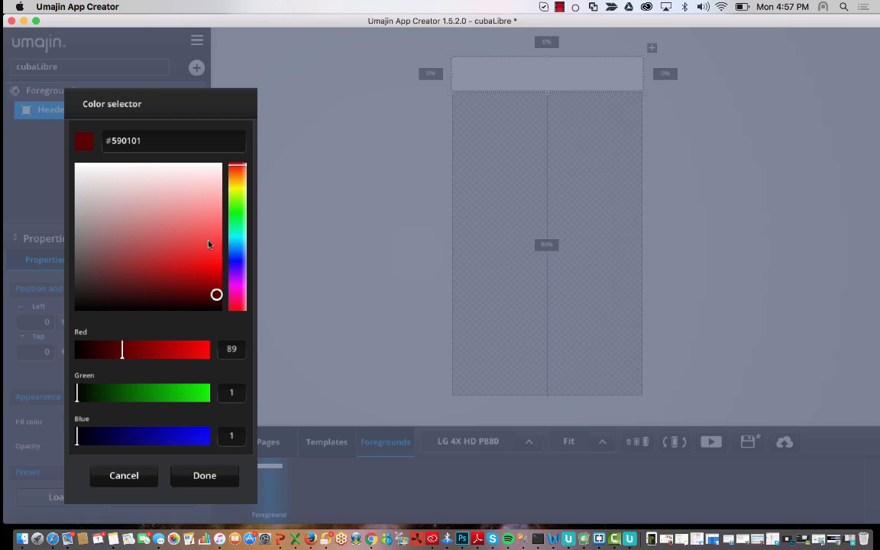
- Try salmon and yellow-green tones with red value 255, then discard, keeping the white fill
click(131, 141)
mouse_move(216, 296)
mouse_down()
mouse_move(187, 218)
mouse_move(157, 232)
mouse_up()
click(141, 392)
drag(140, 392, 197, 392)
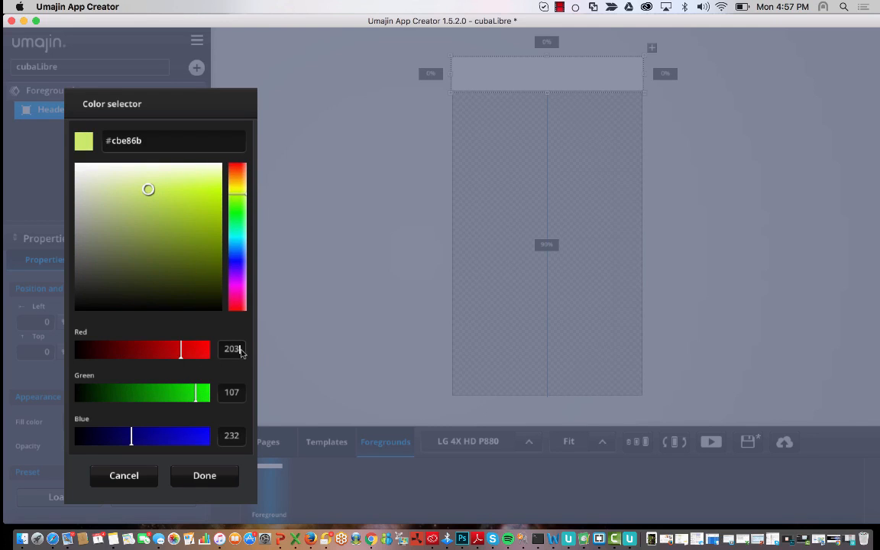
drag(242, 350, 212, 353)
text(255)
key(Tab)
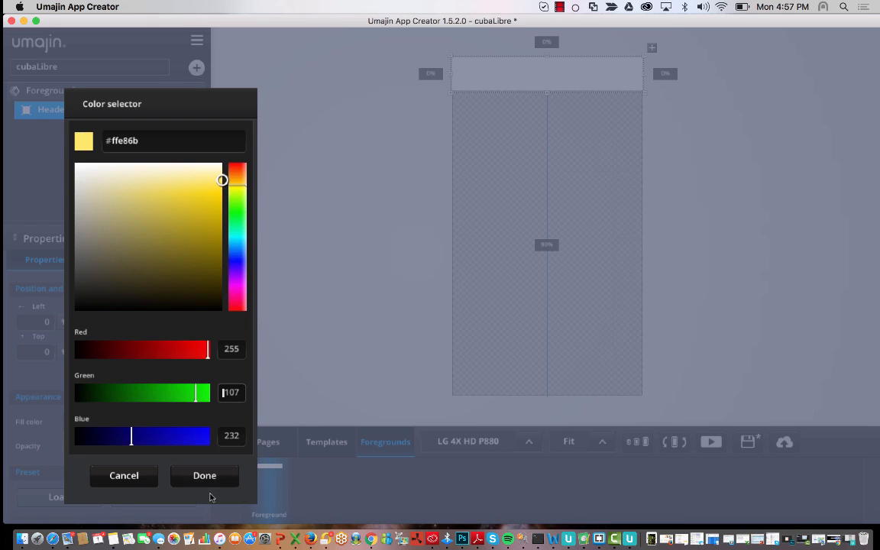
click(148, 474)
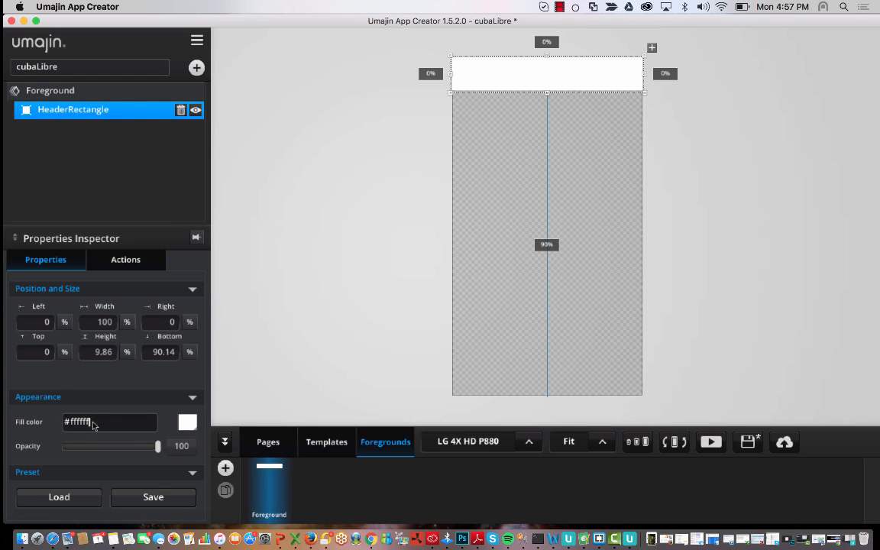
- Enter 514b4b as the fill hex value to make the header dark grey
drag(92, 424, 49, 426)
text(514b4b)
key(Return)
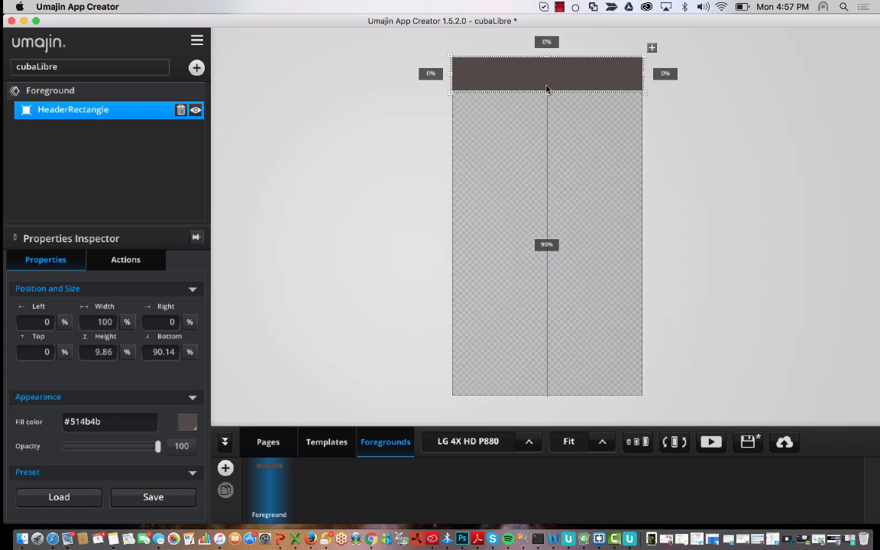
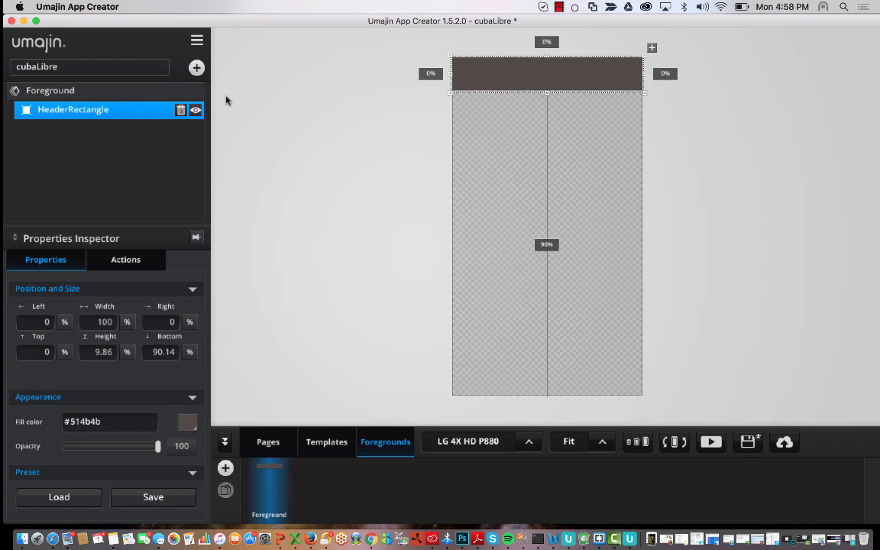
- Insert a Layout Group into the foreground and shrink it to a short band near the top
click(196, 67)
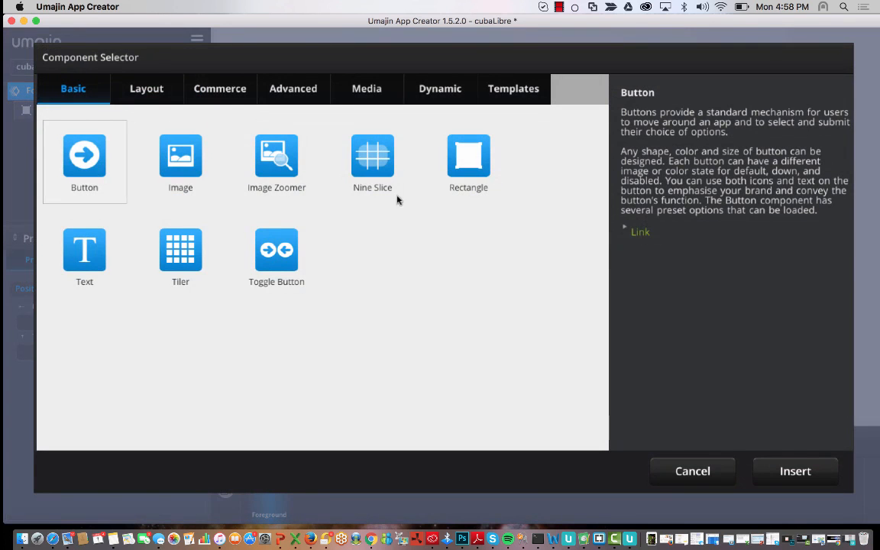
click(168, 89)
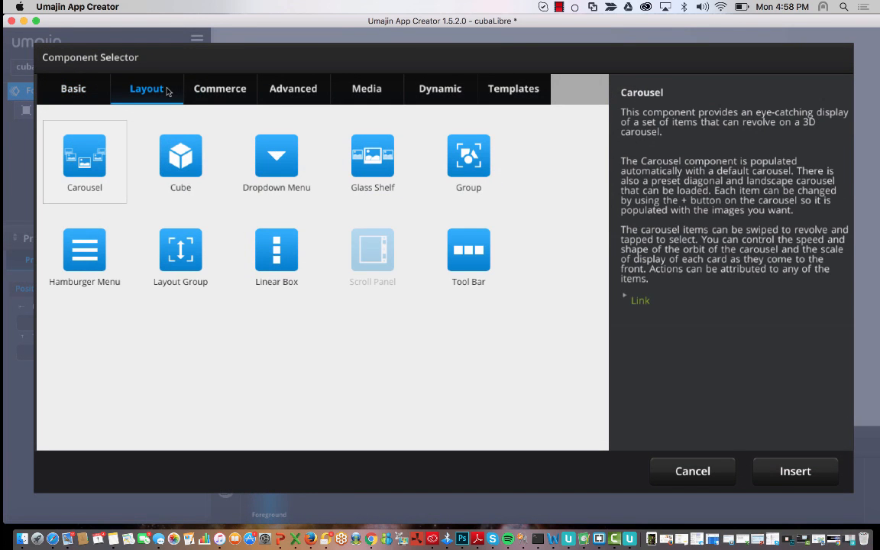
click(490, 182)
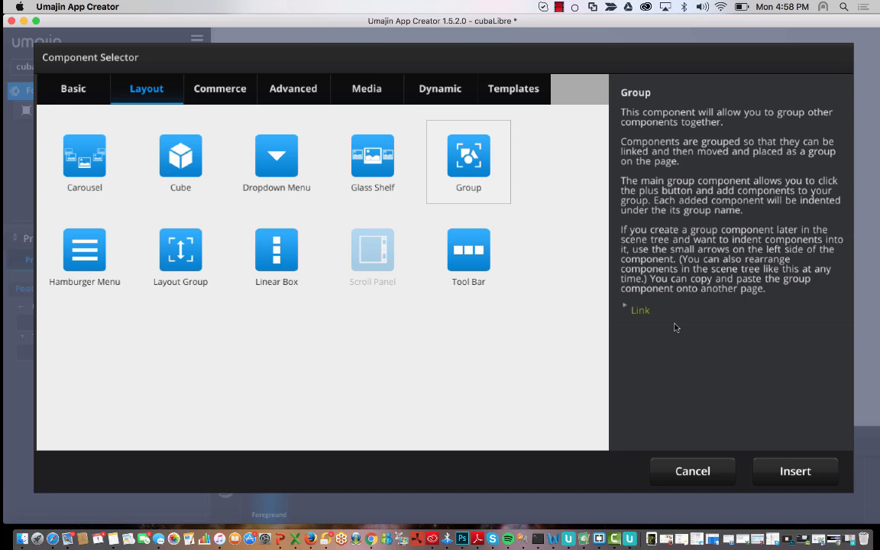
click(784, 471)
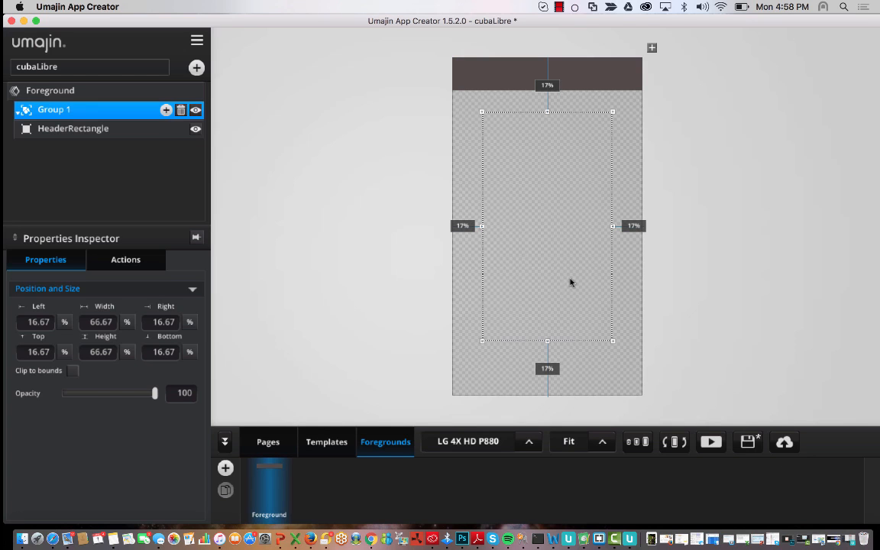
drag(547, 341, 554, 150)
- Rename the new group HeaderGroup and raise its top edge slightly
shift+click(74, 130)
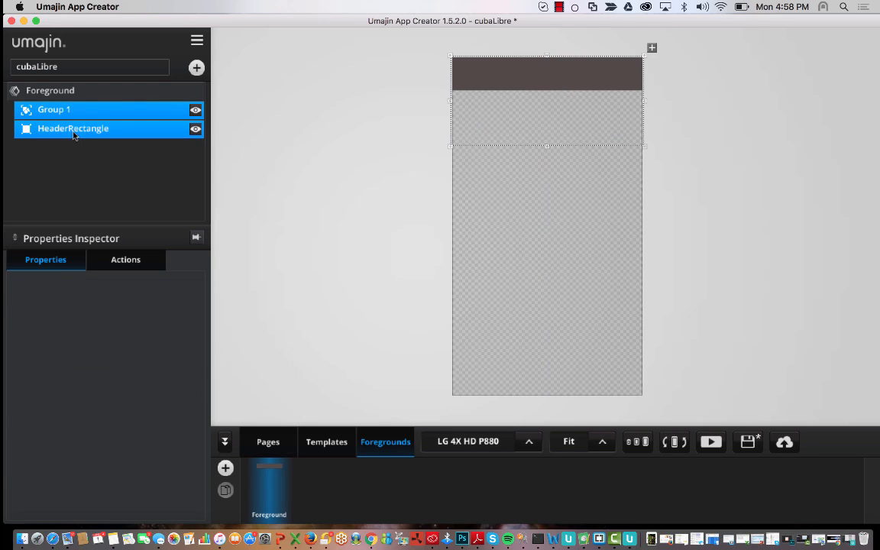
double_click(61, 110)
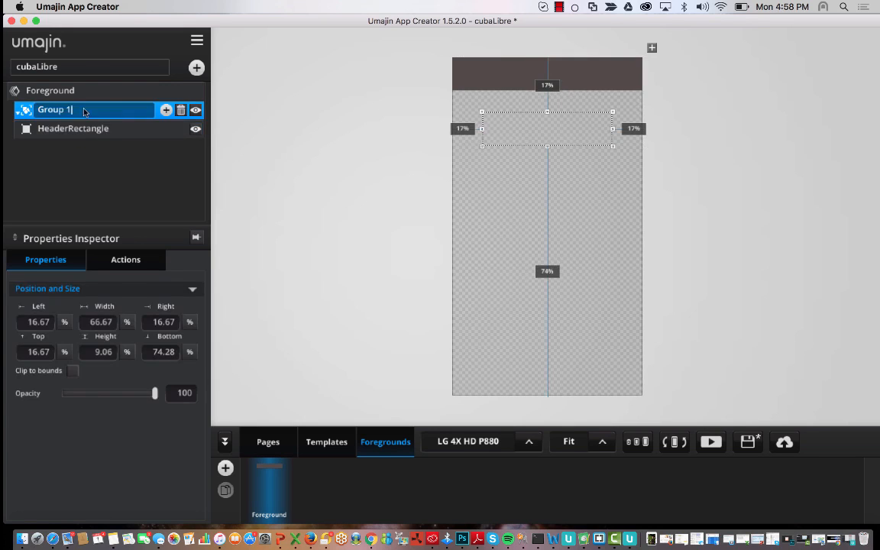
text(HeaderGroup)
key(Return)
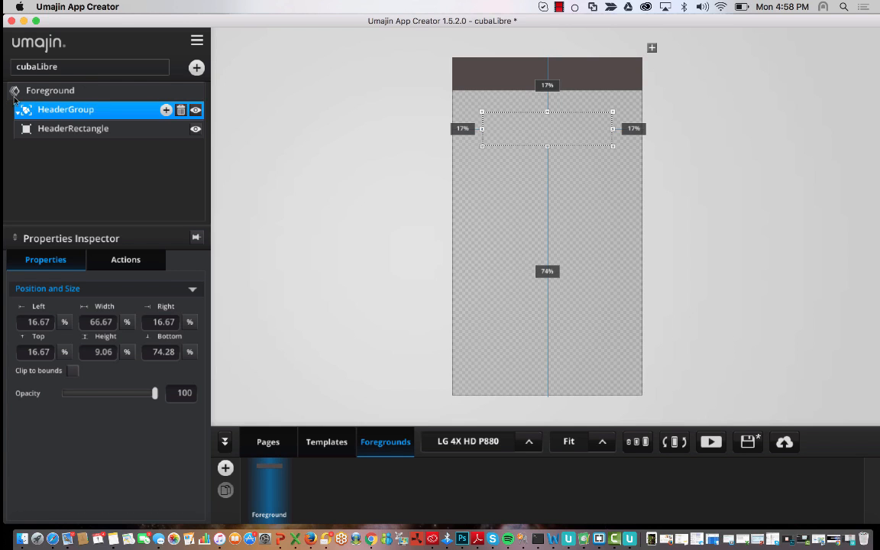
mouse_move(540, 106)
mouse_down()
mouse_move(544, 73)
mouse_move(546, 107)
mouse_up()
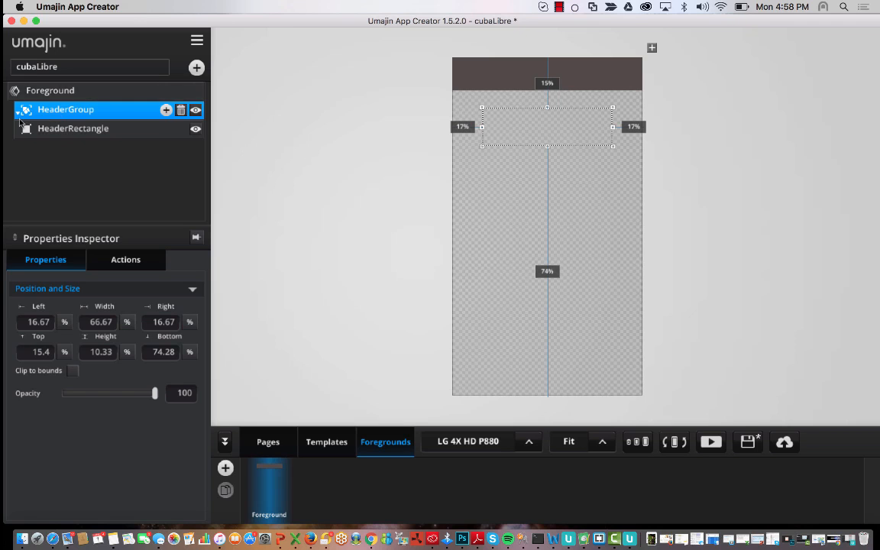
- Add a barlogo.png image inside HeaderGroup and move it to the group's top-right
click(166, 110)
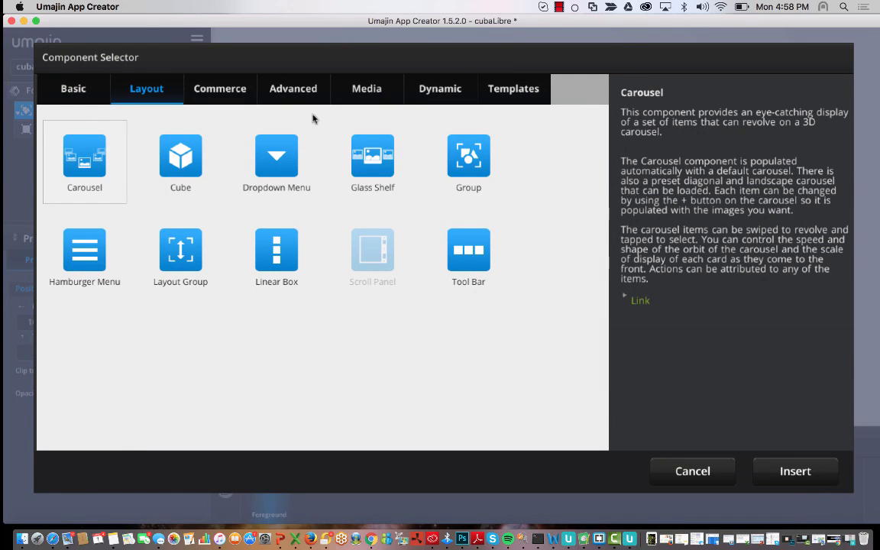
click(75, 93)
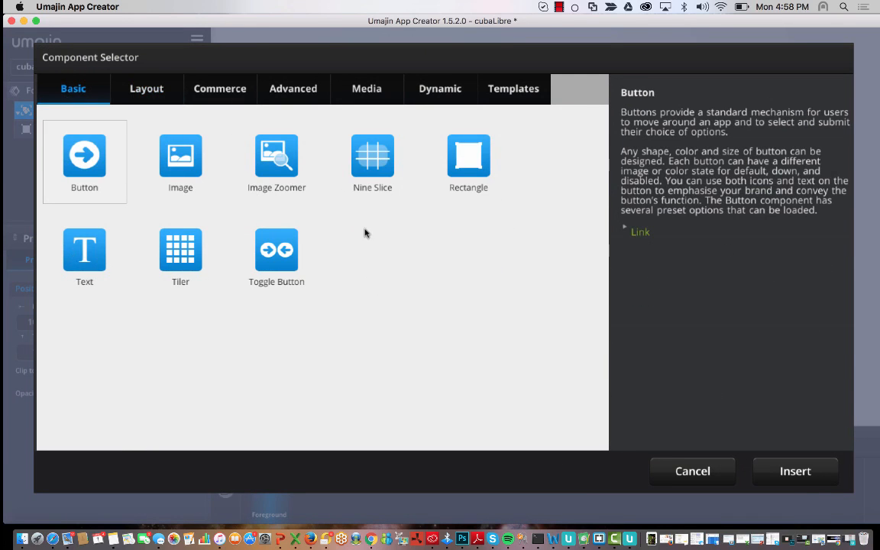
click(156, 144)
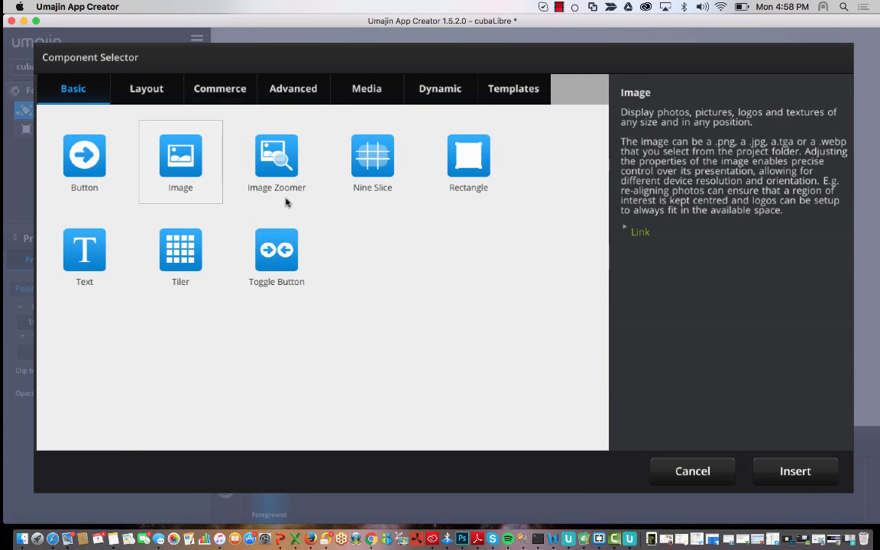
click(789, 471)
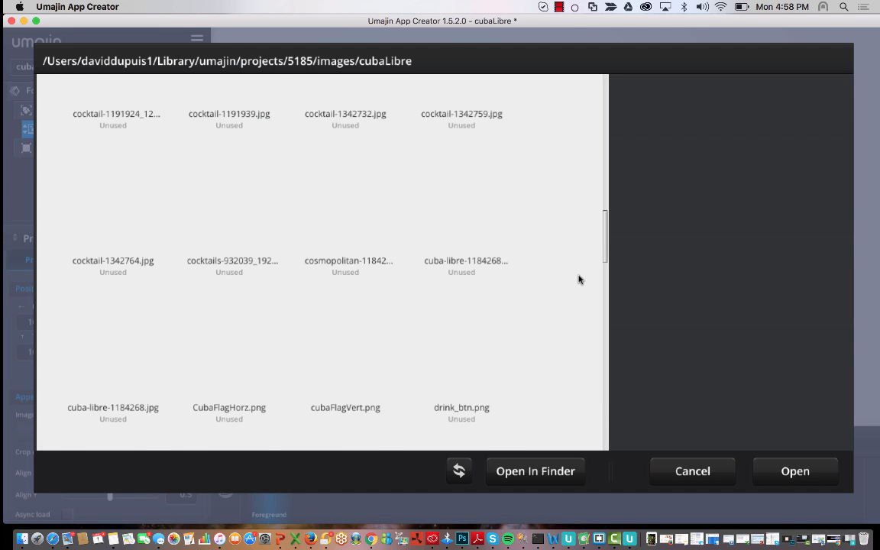
scroll(578, 280, up, 5)
click(423, 281)
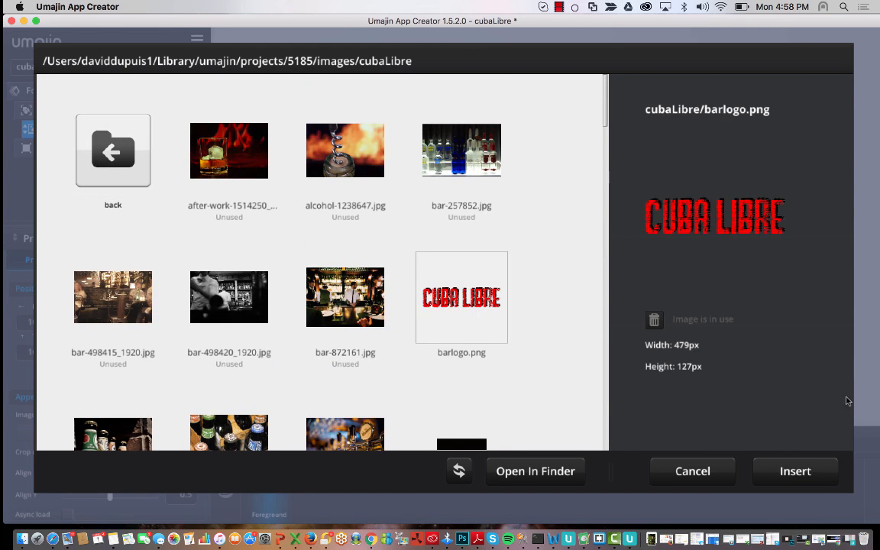
click(808, 473)
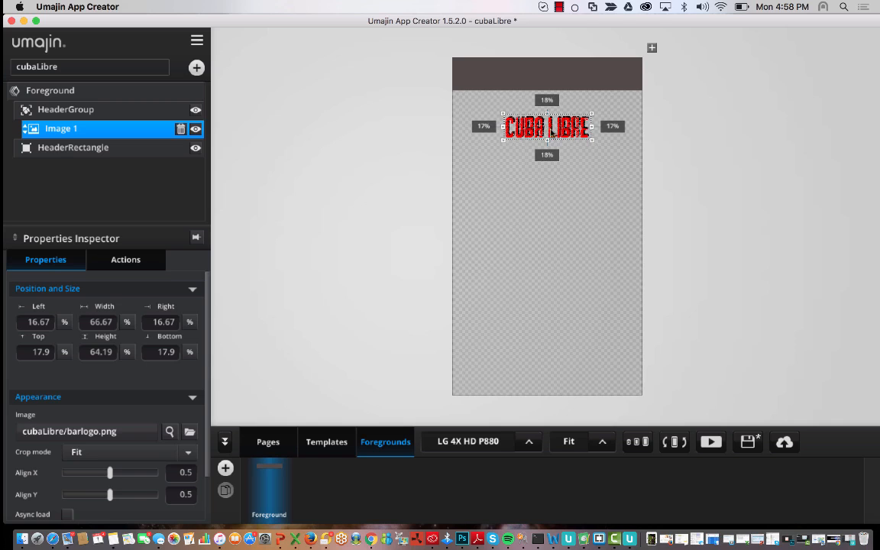
drag(552, 132, 569, 131)
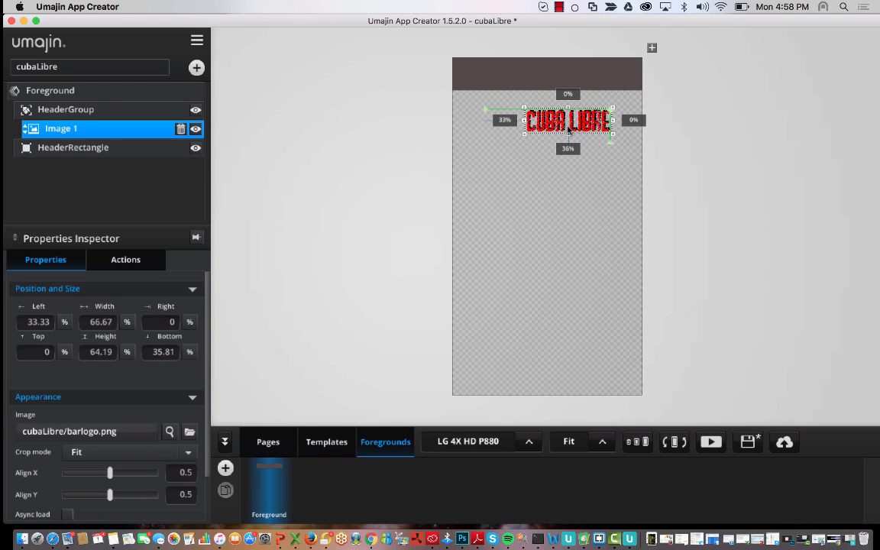
- Make HeaderGroup taller and move it up into the dark header band at 0.91% top
click(76, 90)
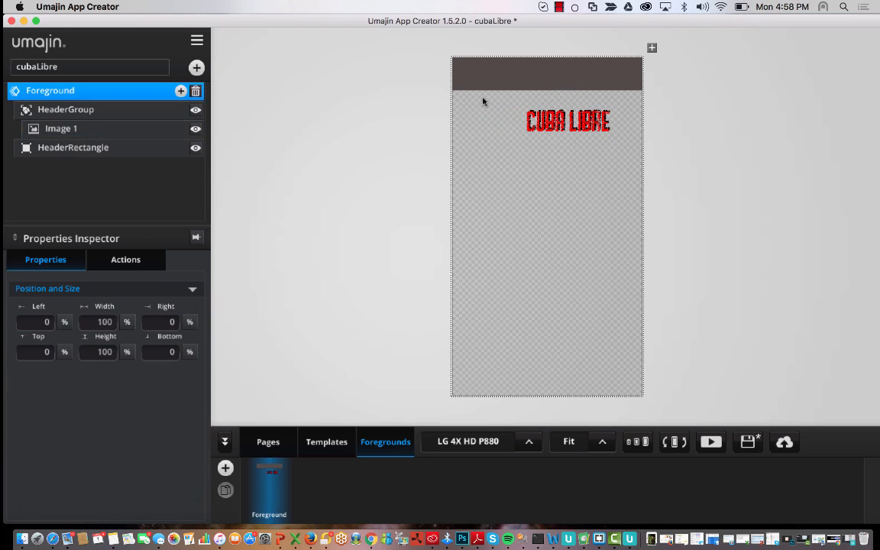
click(109, 115)
drag(496, 107, 496, 97)
drag(556, 116, 572, 78)
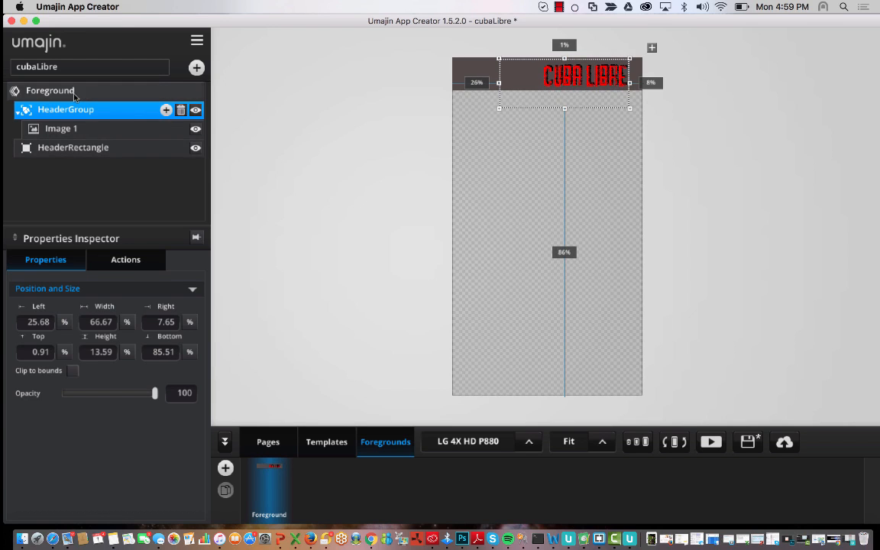
- Rename the logo image layer to Logo
click(93, 133)
double_click(74, 131)
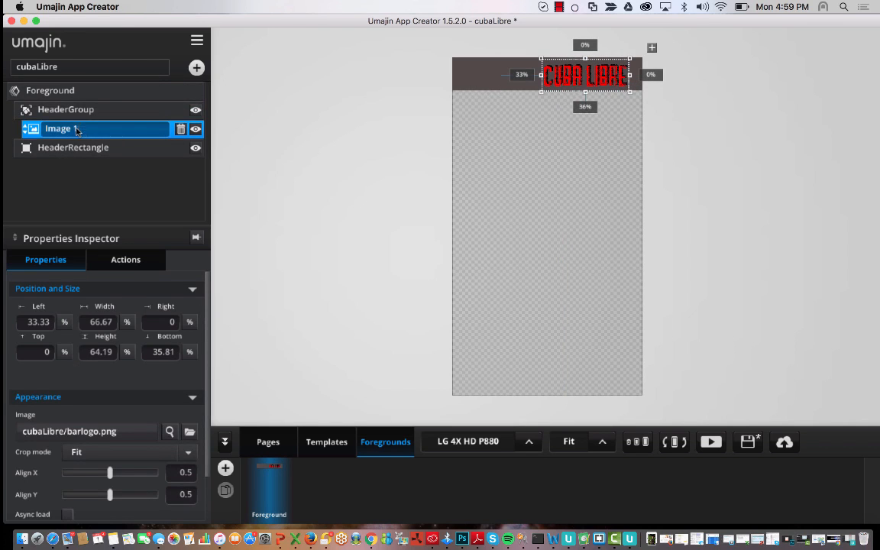
text(Logo)
key(Return)
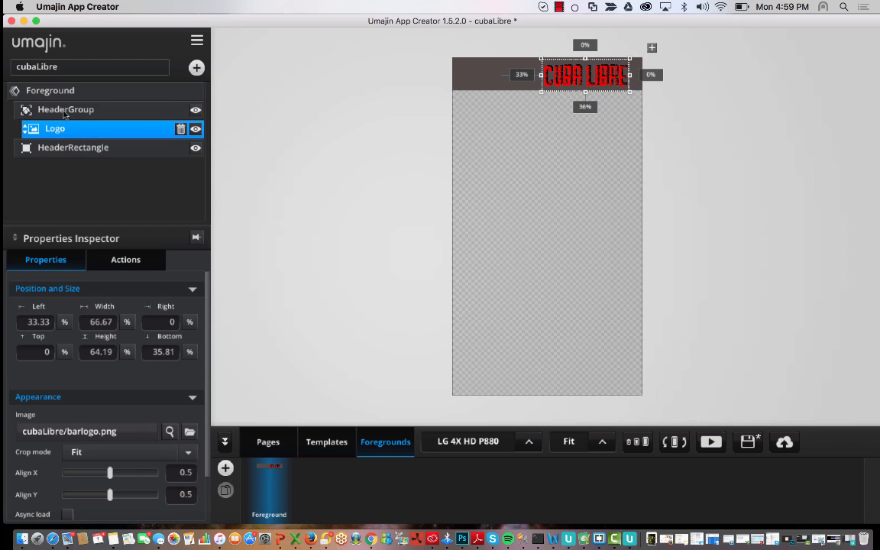
click(82, 109)
- Insert cubaFlagVert.png into HeaderGroup and place it just left of the logo
click(168, 110)
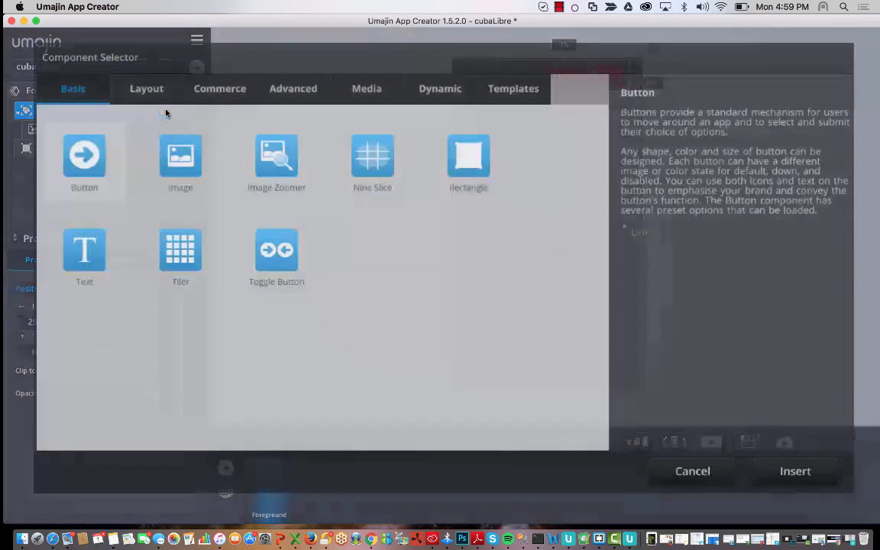
click(177, 168)
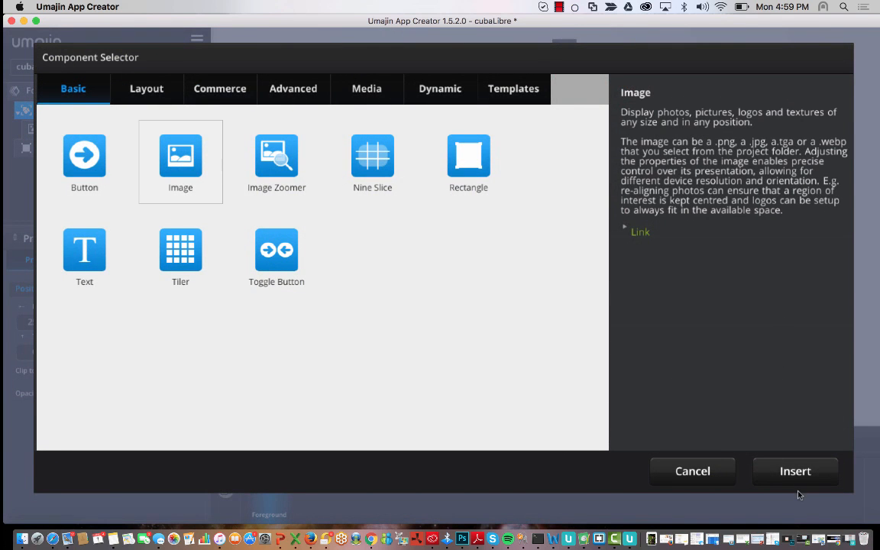
click(796, 471)
scroll(345, 306, down, 5)
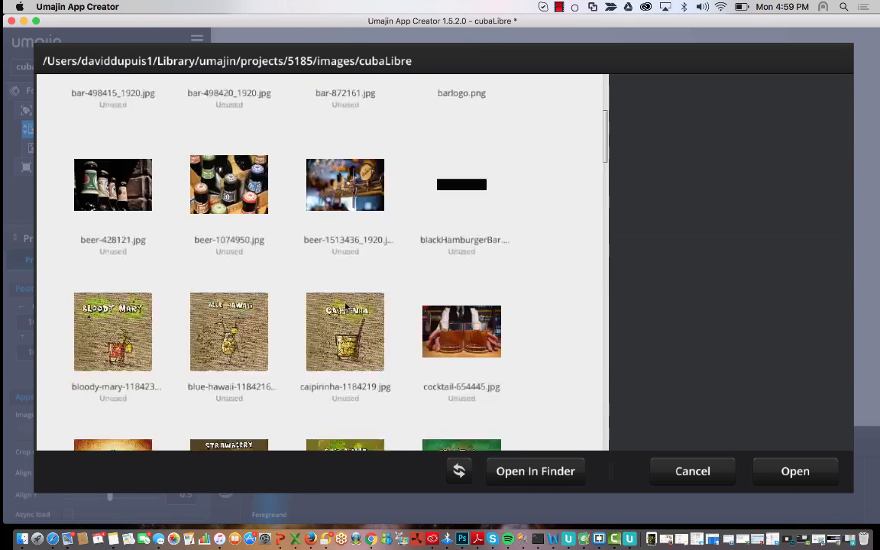
scroll(345, 307, down, 10)
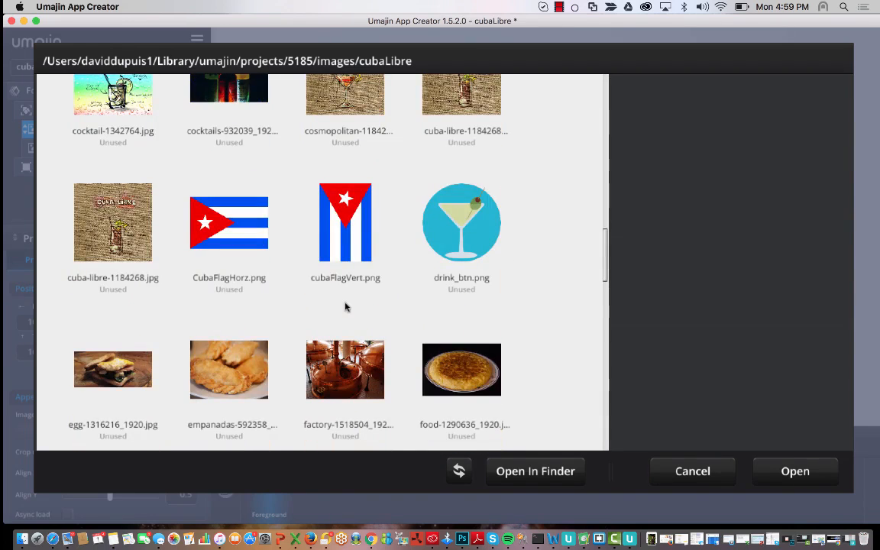
click(345, 238)
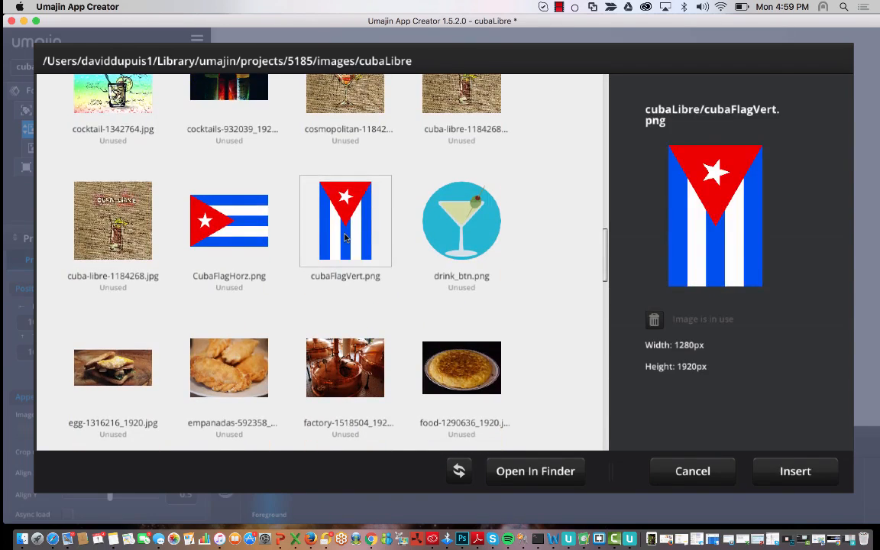
click(218, 215)
click(317, 226)
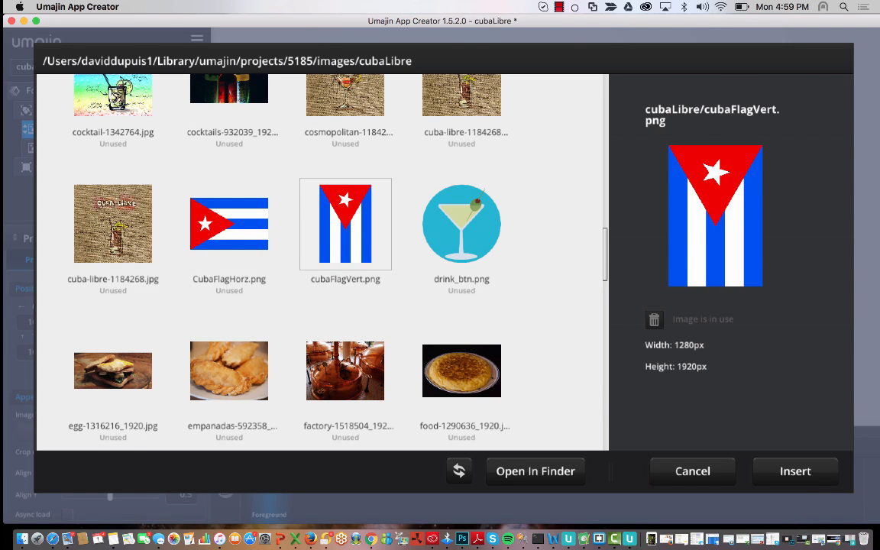
click(796, 470)
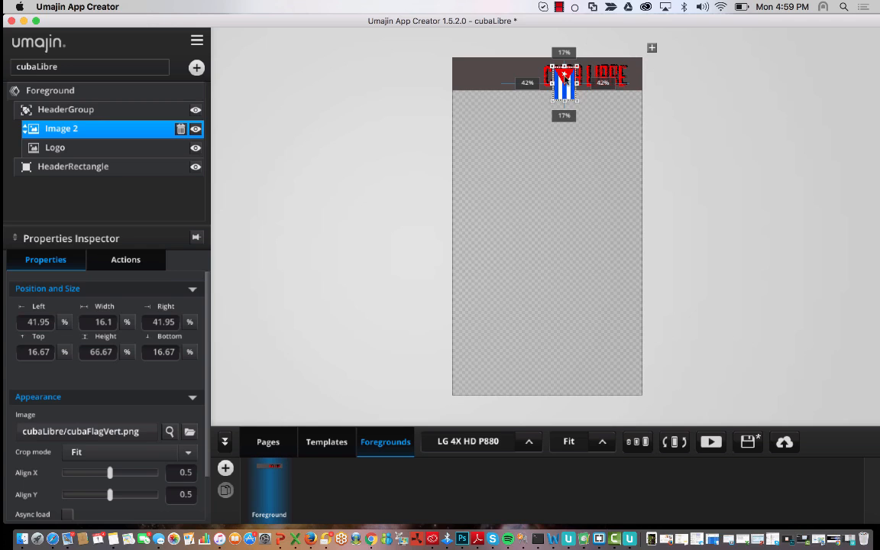
drag(564, 77, 530, 79)
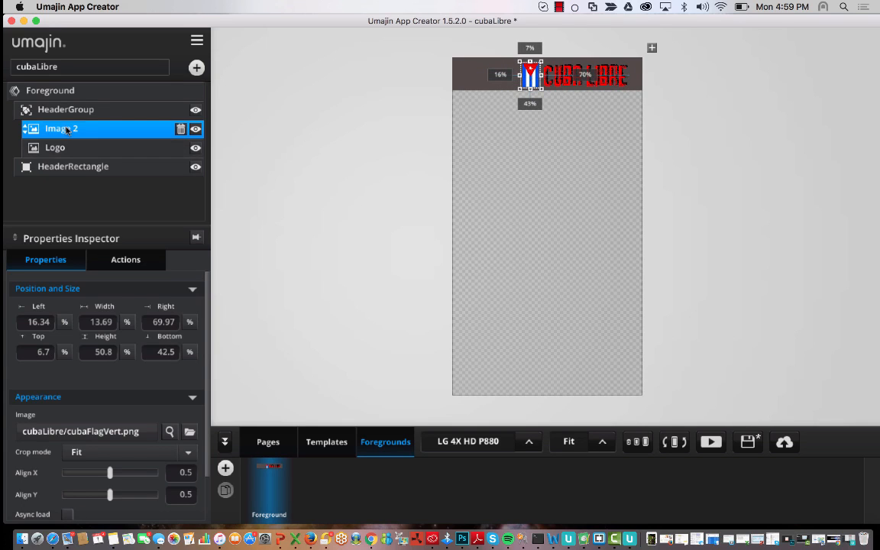
- Rename the flag image layer to Flag
double_click(91, 133)
text(Flag)
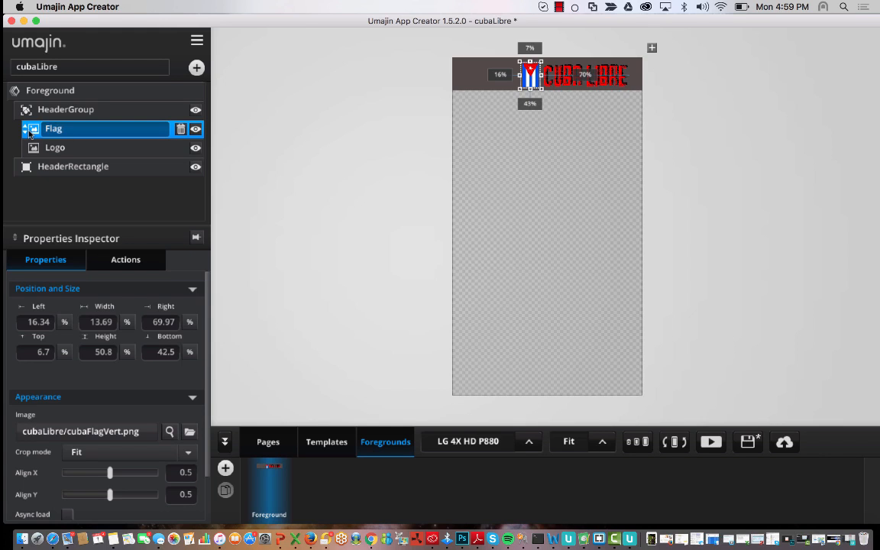
click(310, 218)
- Shorten HeaderGroup to match the header bar's height
click(595, 88)
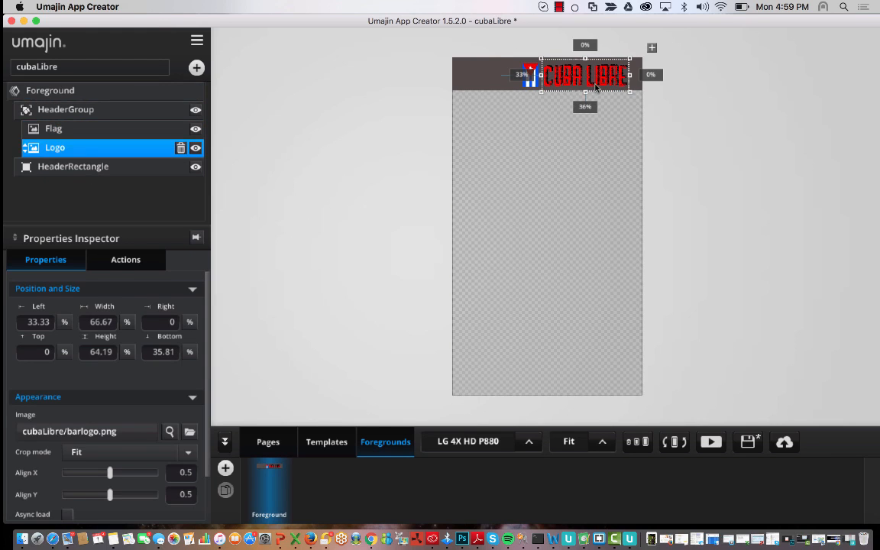
click(142, 109)
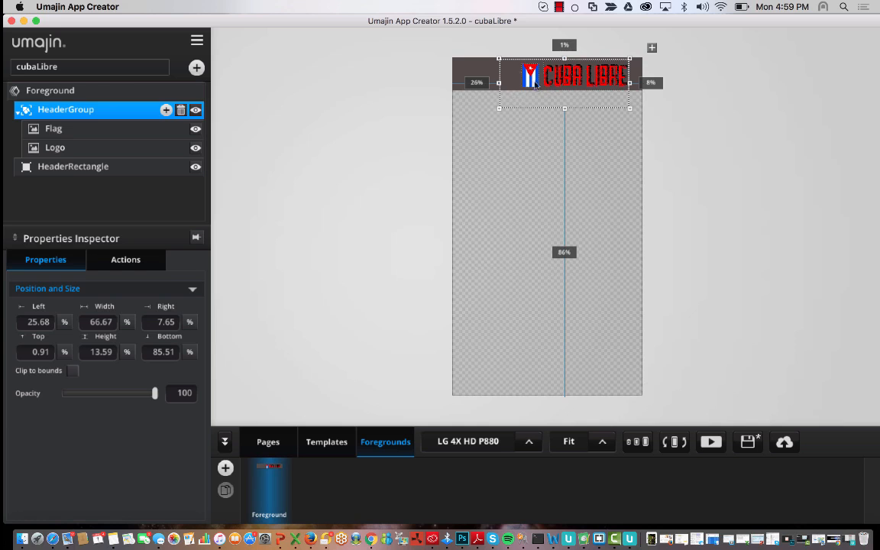
mouse_move(499, 87)
mouse_down()
mouse_move(560, 83)
mouse_move(498, 86)
mouse_up()
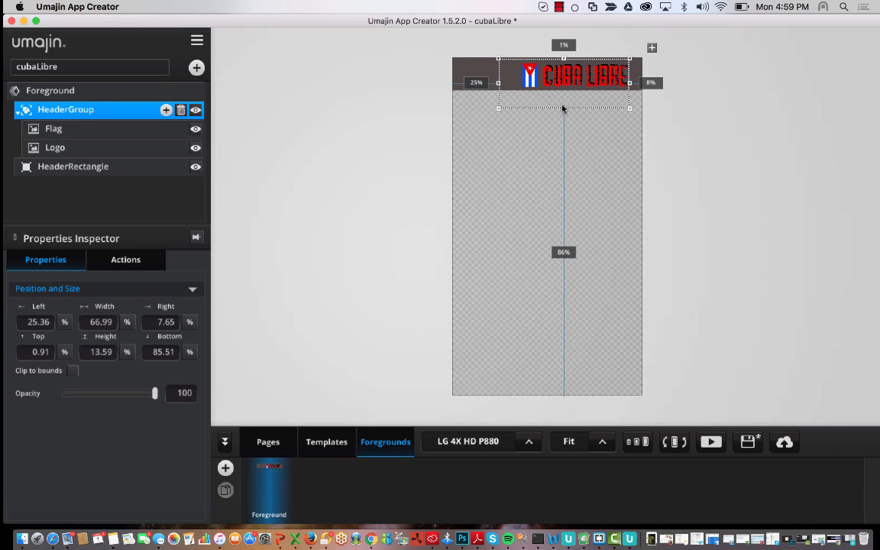
drag(566, 108, 565, 93)
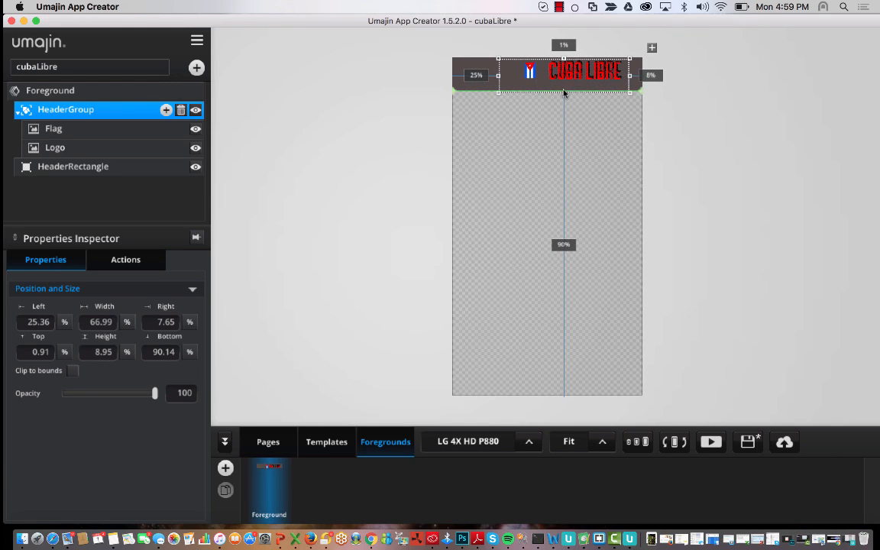
- Stretch the logo and flag down to fill the group's height
click(585, 77)
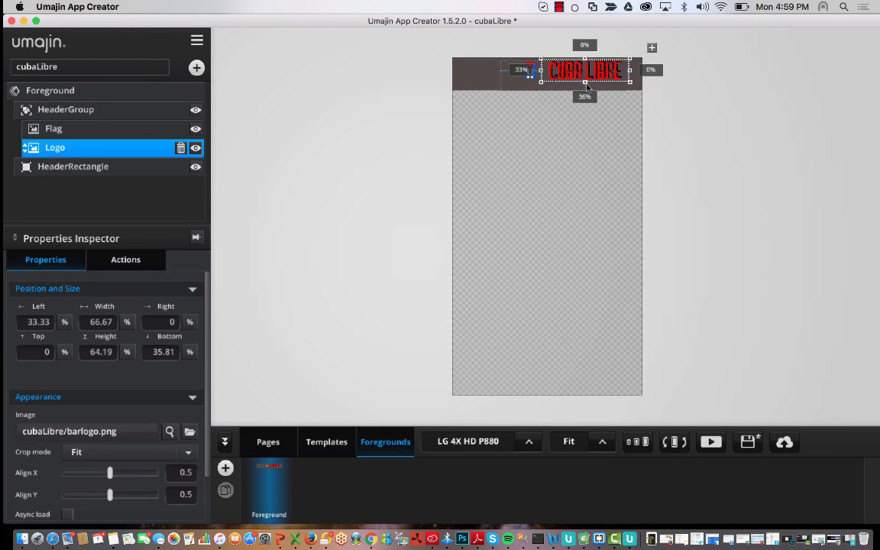
drag(584, 81, 585, 89)
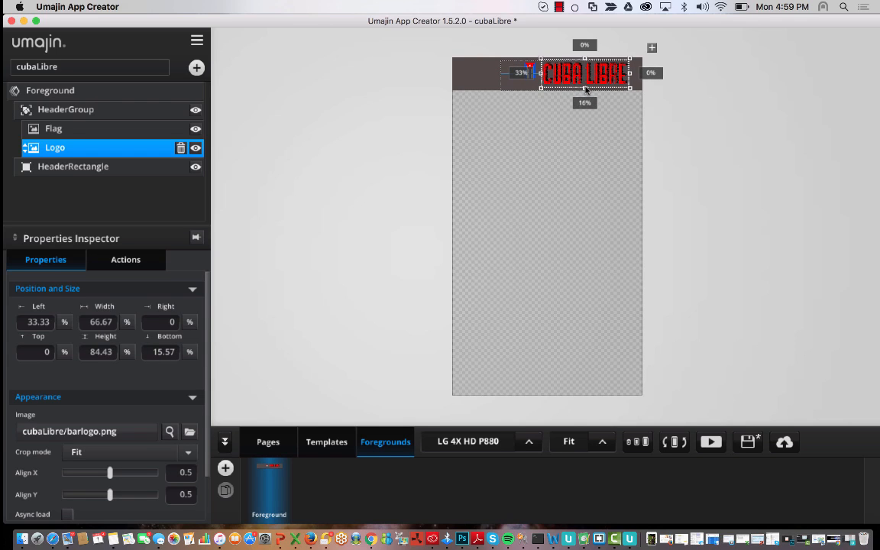
click(489, 134)
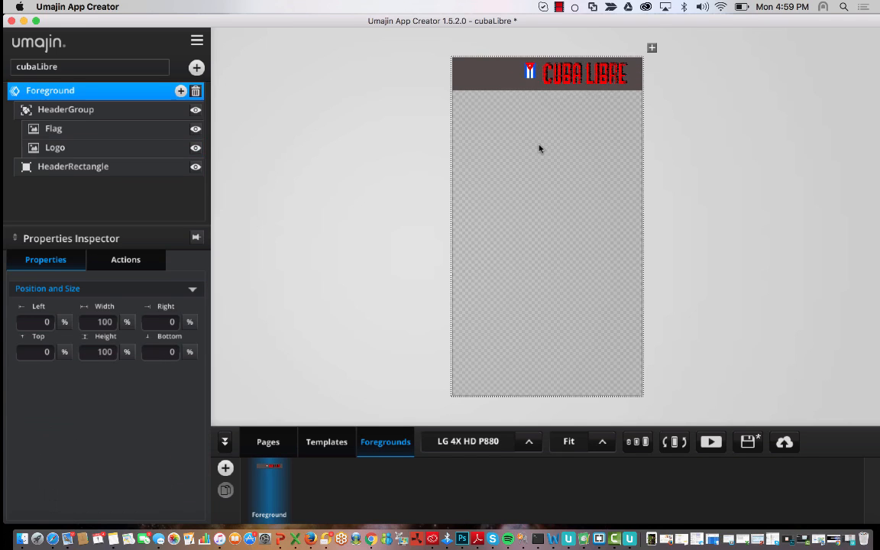
click(528, 74)
drag(530, 92, 508, 82)
click(510, 98)
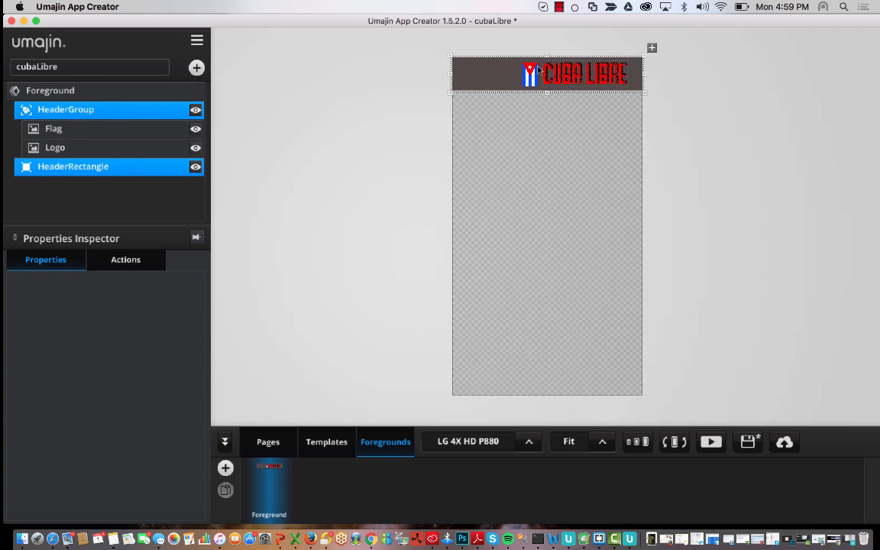
- Centre HeaderGroup horizontally at 16.51% left and right, keeping 66.99% width
click(508, 71)
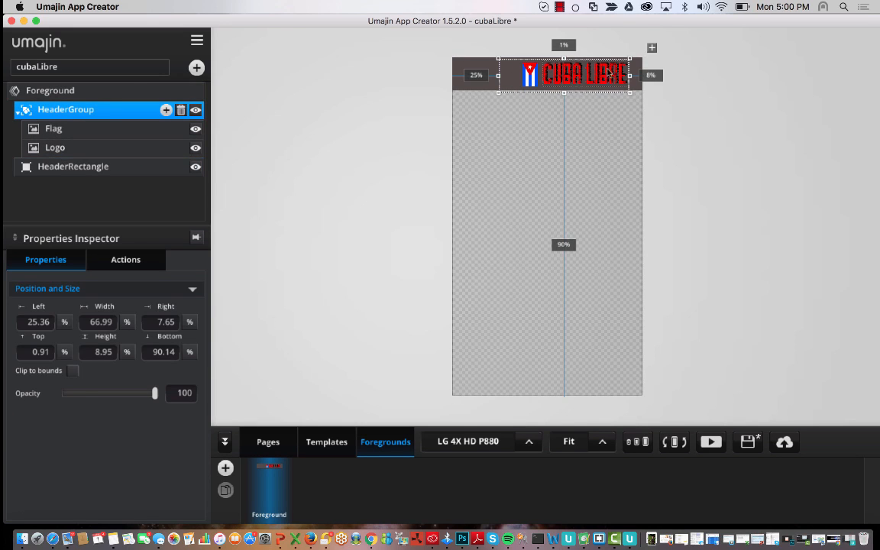
drag(543, 70, 590, 80)
click(646, 116)
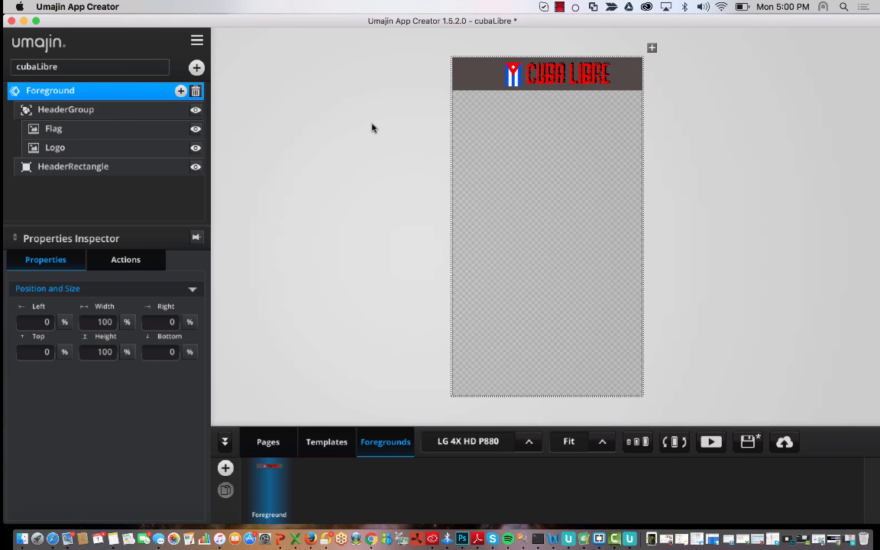
- Enlarge the Cuba Libre logo with its corner handles and raise the flag's top edge to Top 0
click(538, 67)
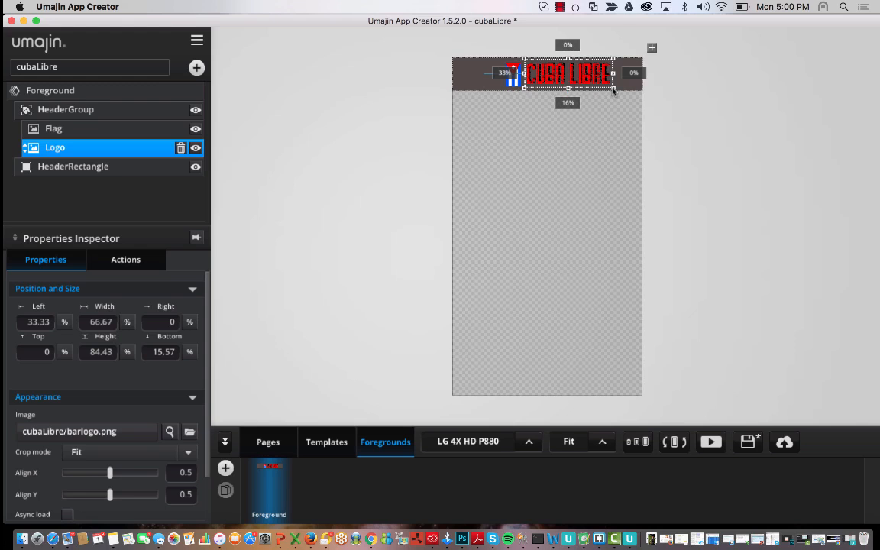
drag(613, 90, 616, 82)
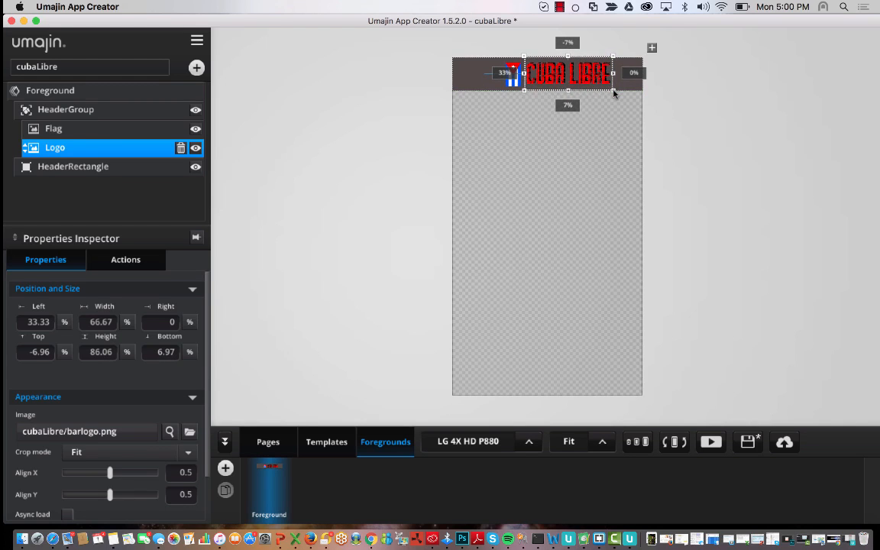
click(738, 120)
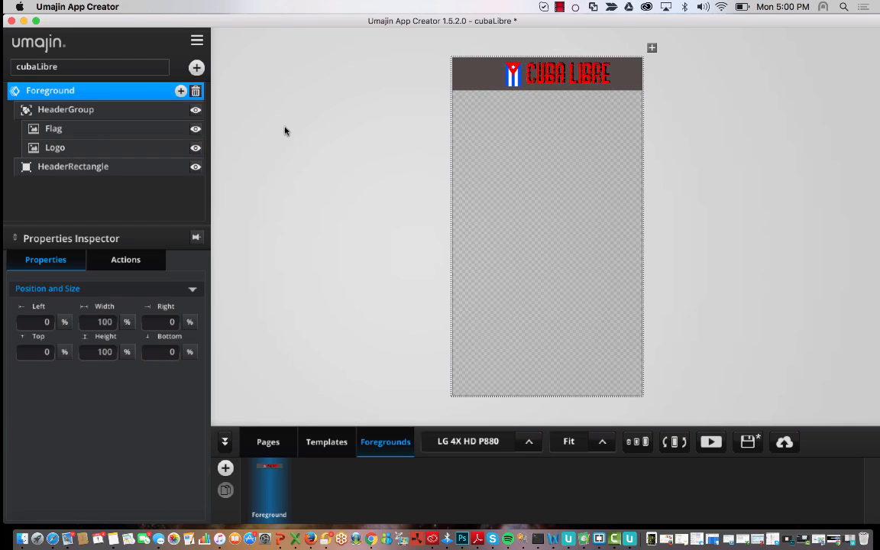
click(582, 74)
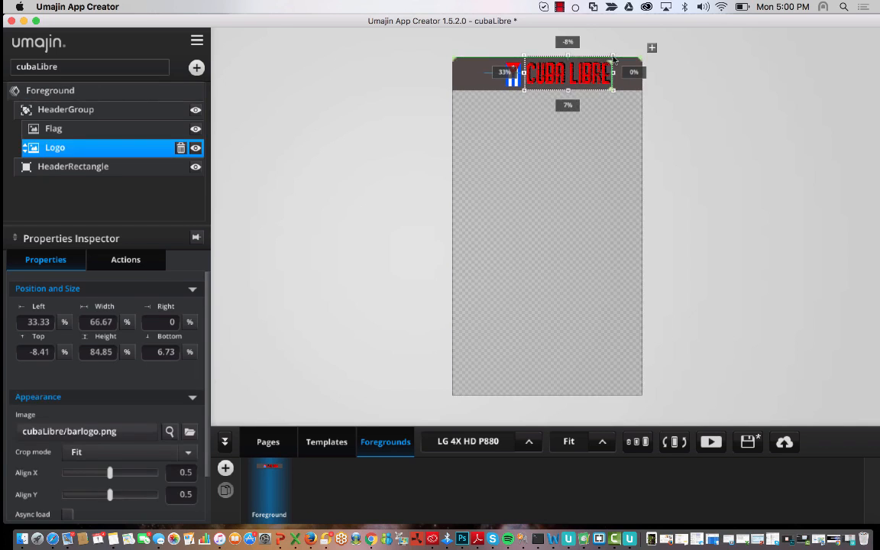
mouse_move(612, 56)
mouse_down()
mouse_move(626, 52)
mouse_move(602, 64)
mouse_up()
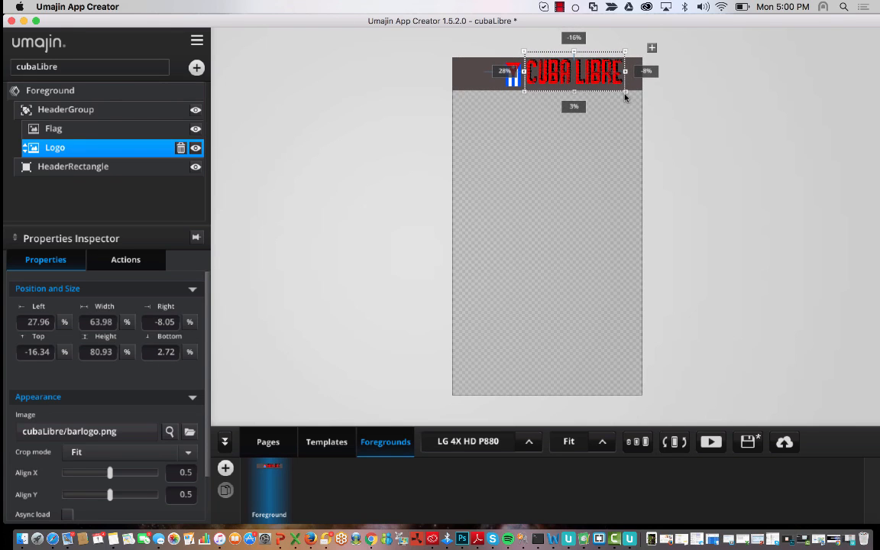
drag(625, 94, 638, 101)
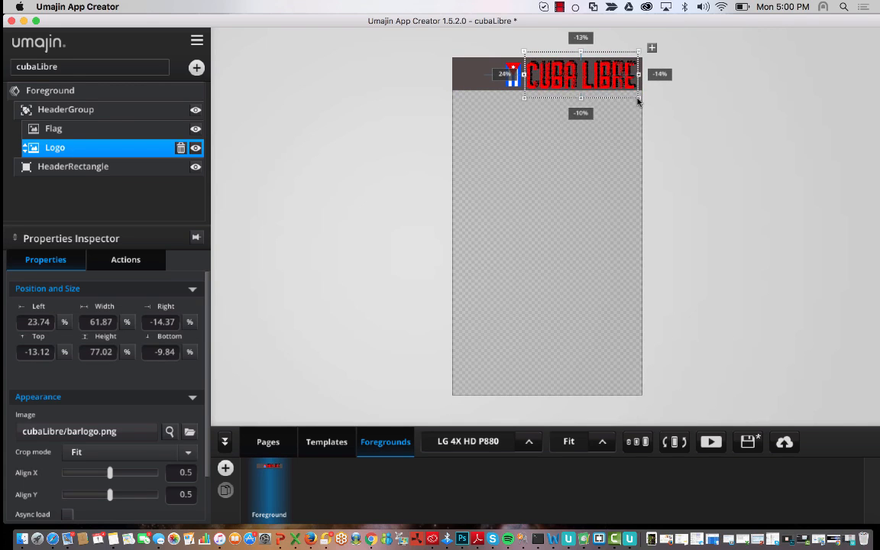
drag(587, 77, 587, 75)
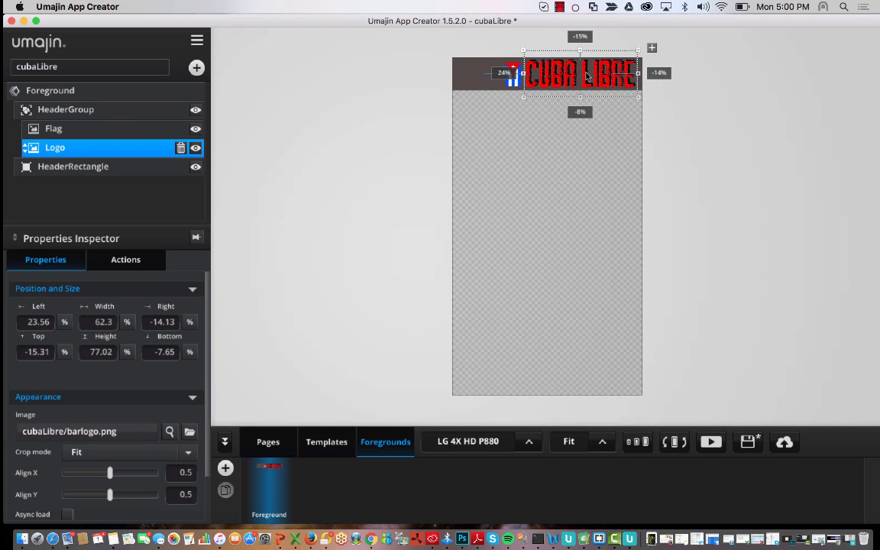
click(518, 63)
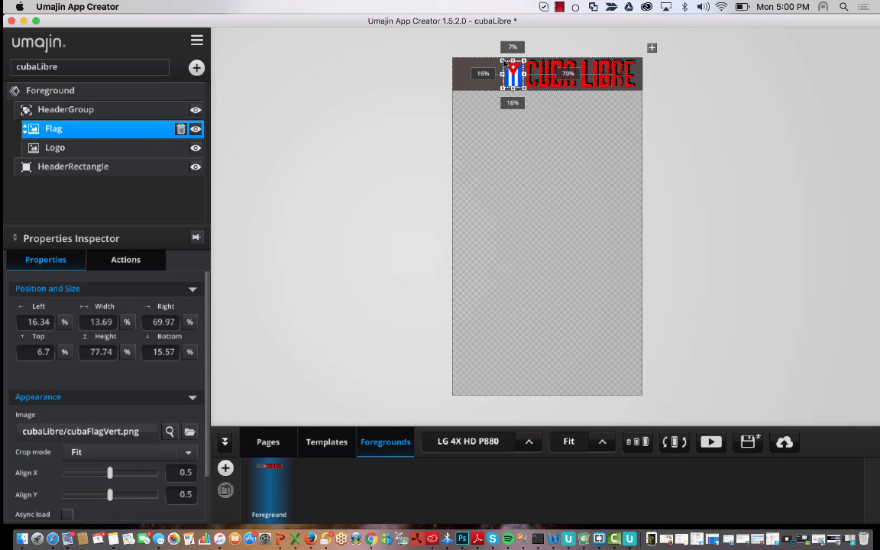
drag(503, 61, 494, 58)
- Nudge HeaderGroup left with the arrow key to 10.71% left and 22.3% right
click(466, 154)
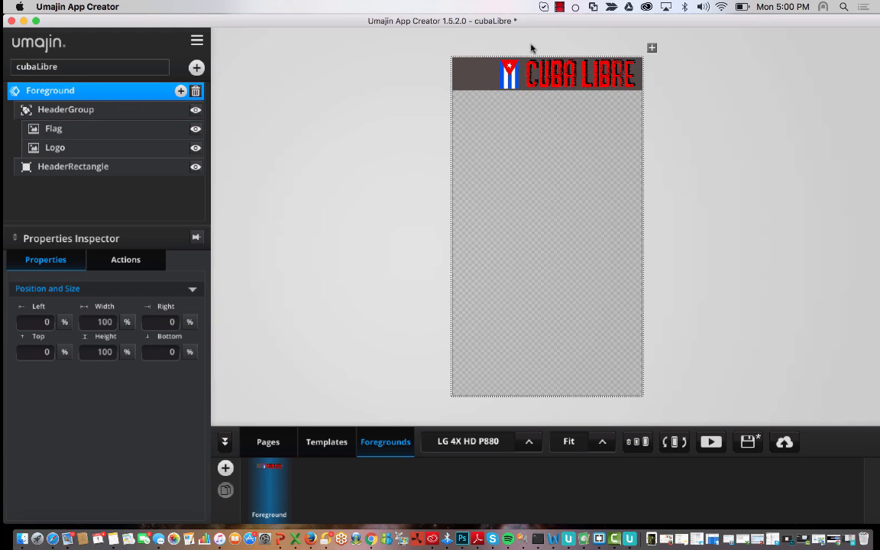
click(510, 75)
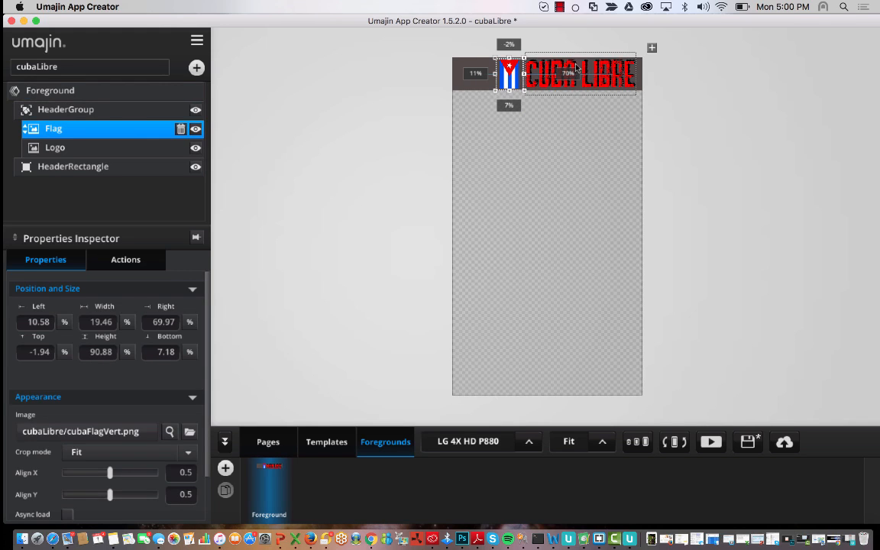
click(130, 109)
key(Left)
key(Left)
key(Left)
key(Left)
key(Left)
key(Left)
key(Left)
key(Left)
key(Left)
key(Left)
key(Left)
key(Left)
key(Left)
key(Left)
key(Left)
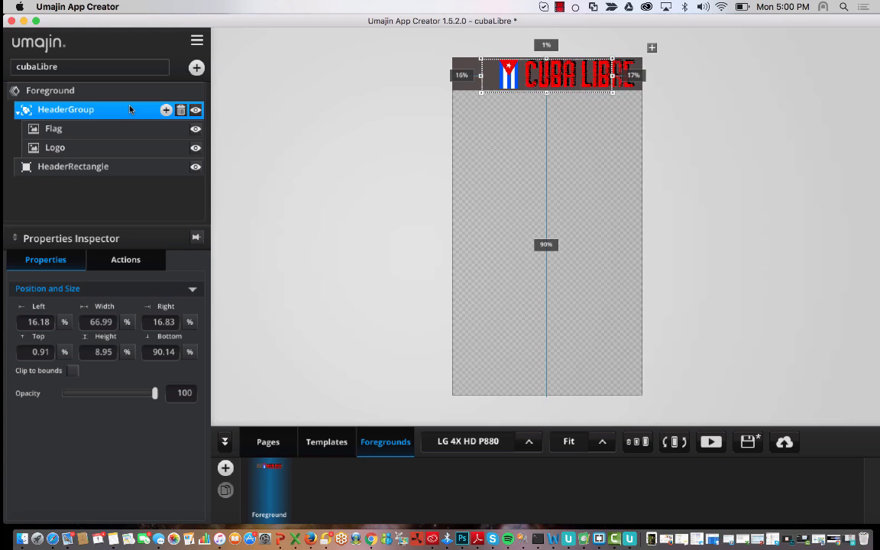
key(Left)
key(Left)
key(Left)
key(Left)
key(Left)
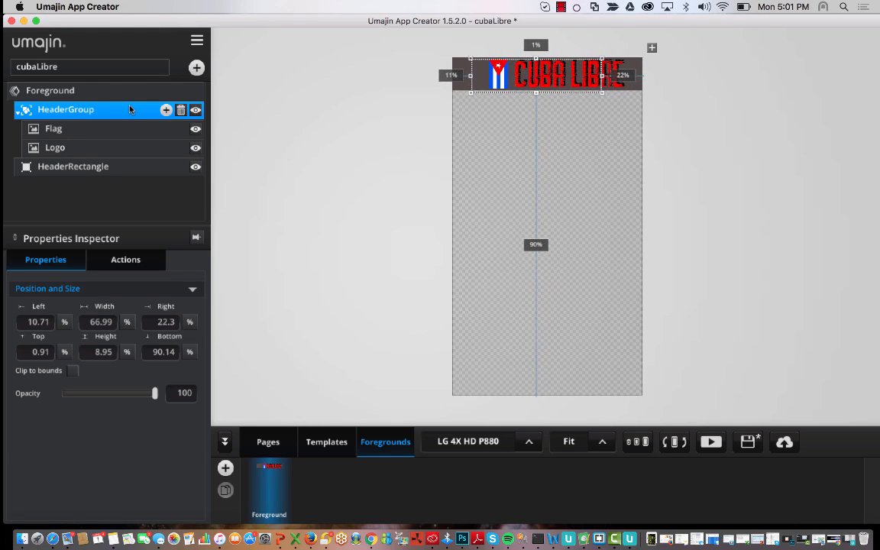
click(286, 182)
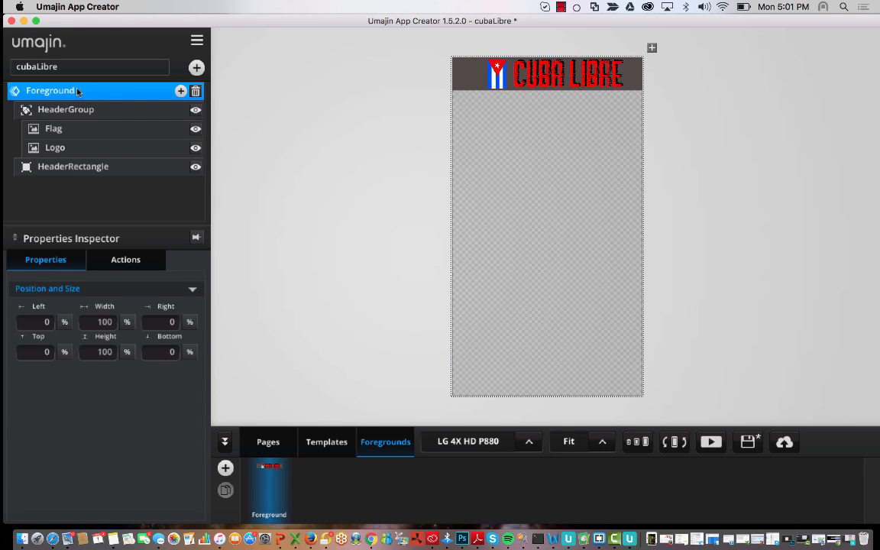
- Set the Home page's foreground overlay to Foreground in the Pages view
click(271, 441)
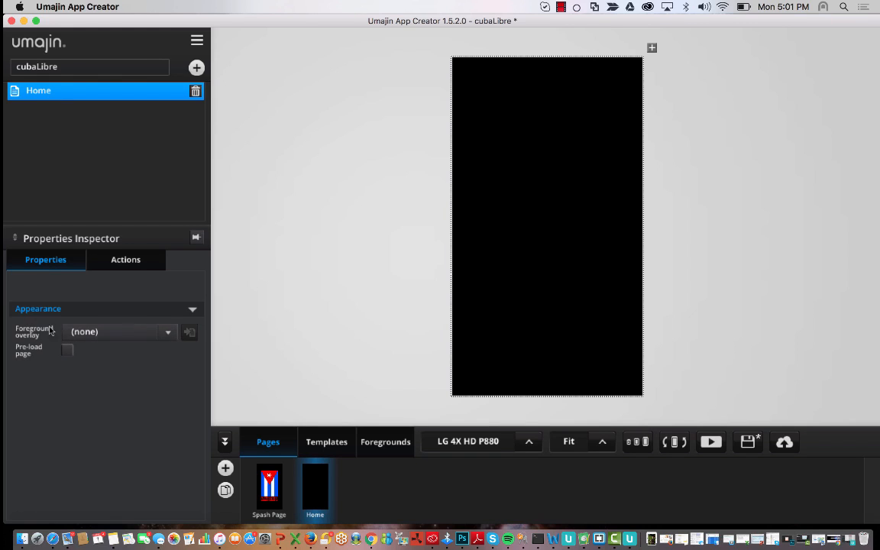
click(156, 332)
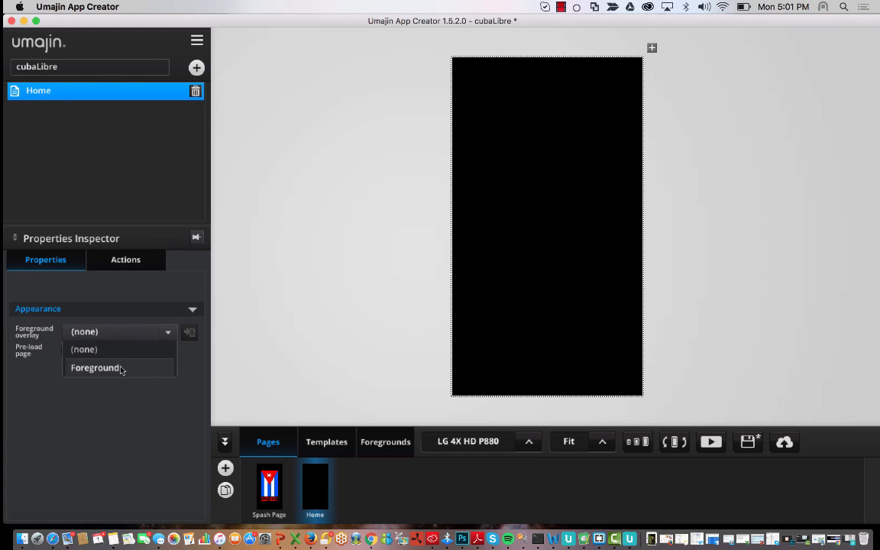
click(95, 368)
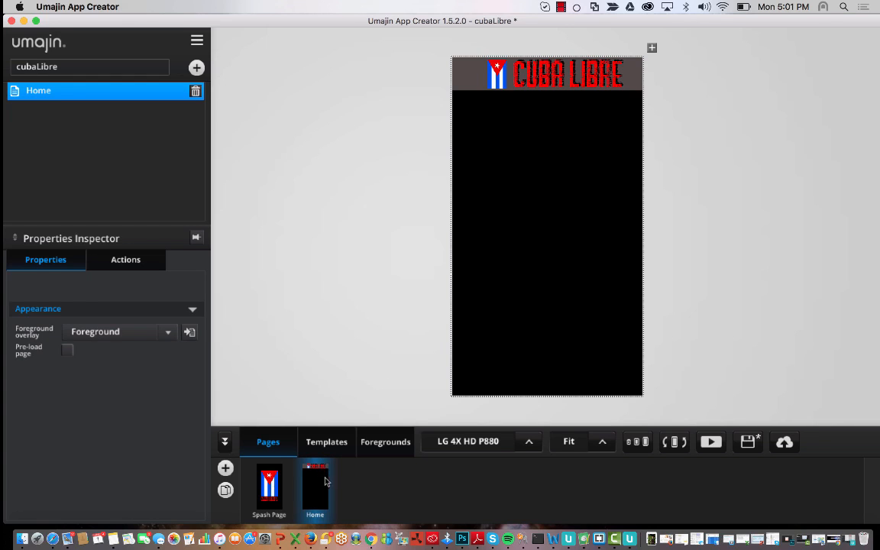
click(156, 330)
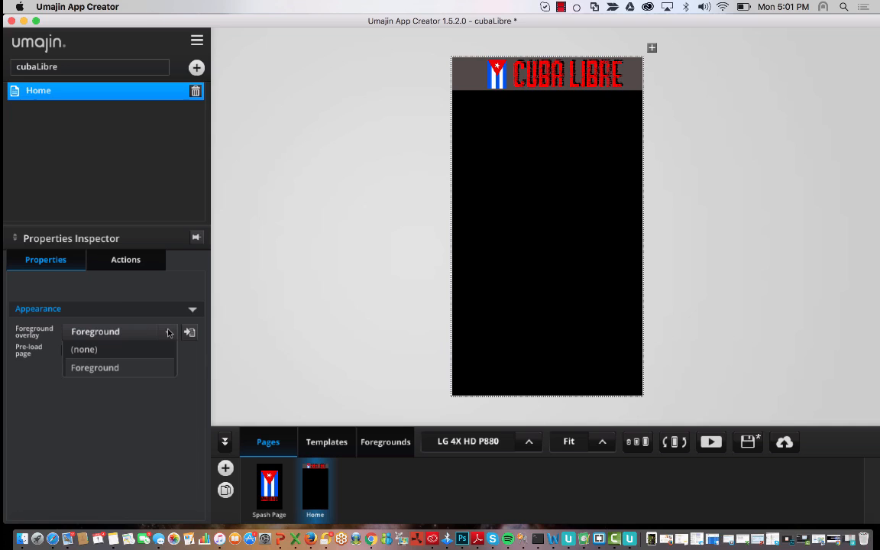
click(127, 370)
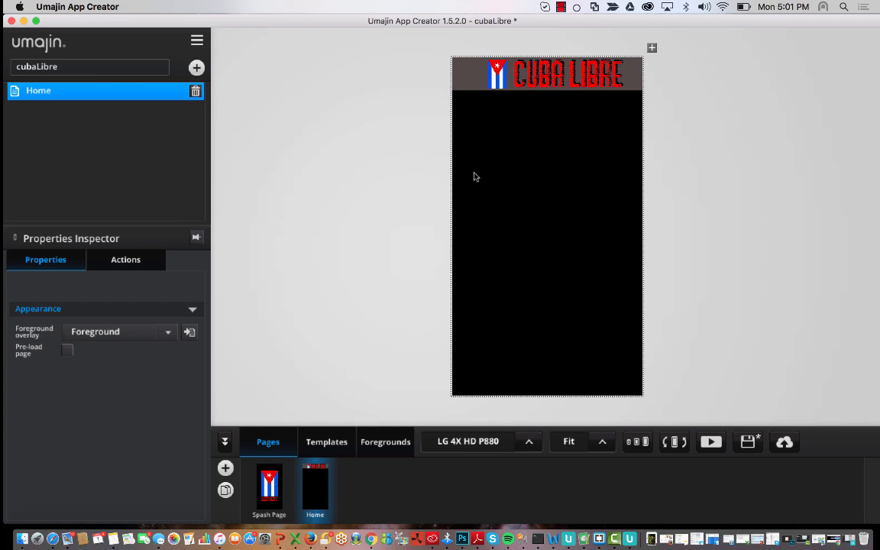
click(387, 448)
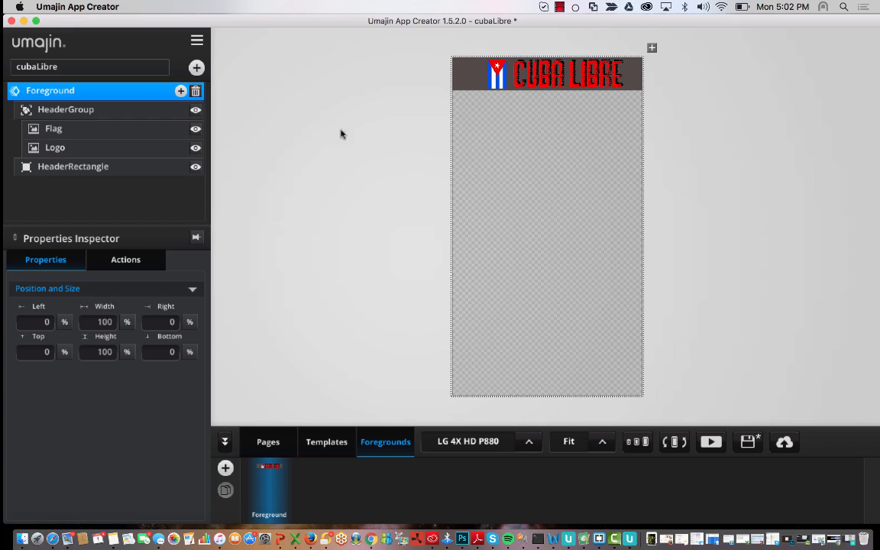
- Browse the component categories and insert a Layout Hamburger Menu with Option 1–9 buttons
click(196, 67)
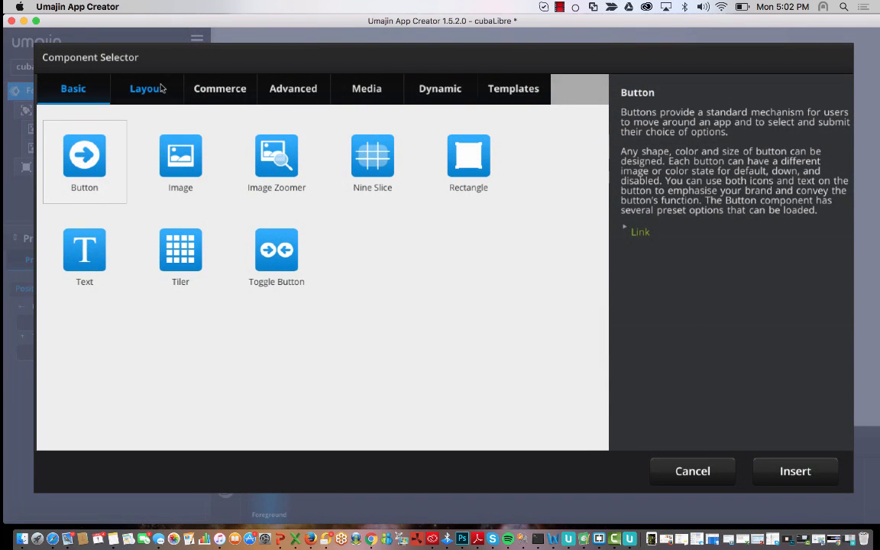
click(147, 89)
click(207, 92)
click(274, 96)
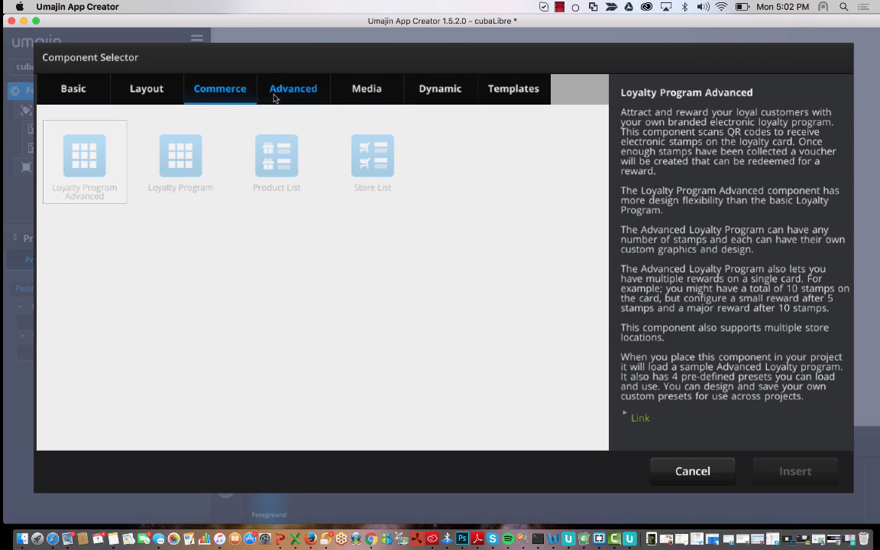
click(366, 98)
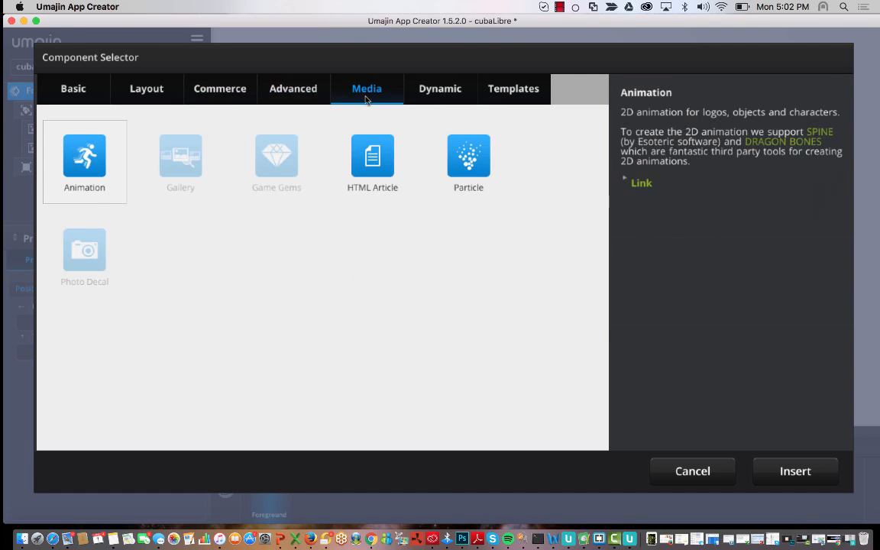
click(432, 95)
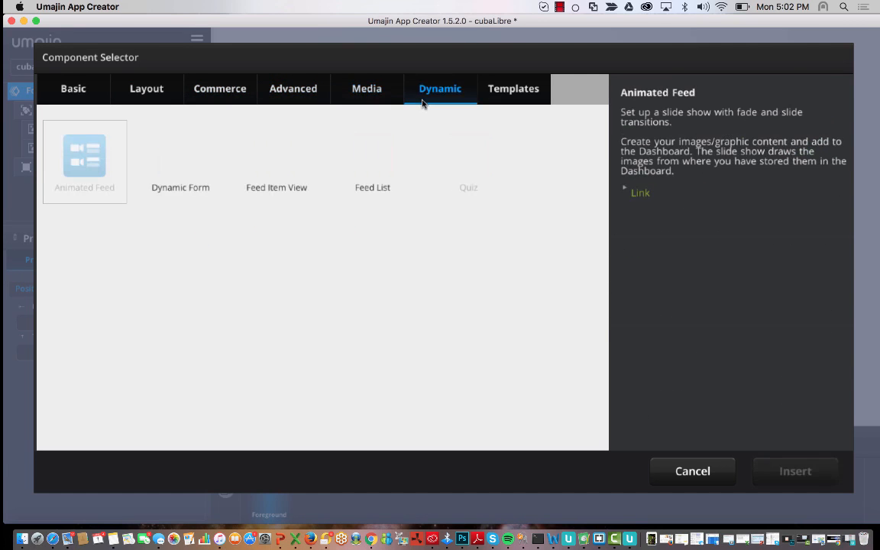
click(84, 89)
click(168, 84)
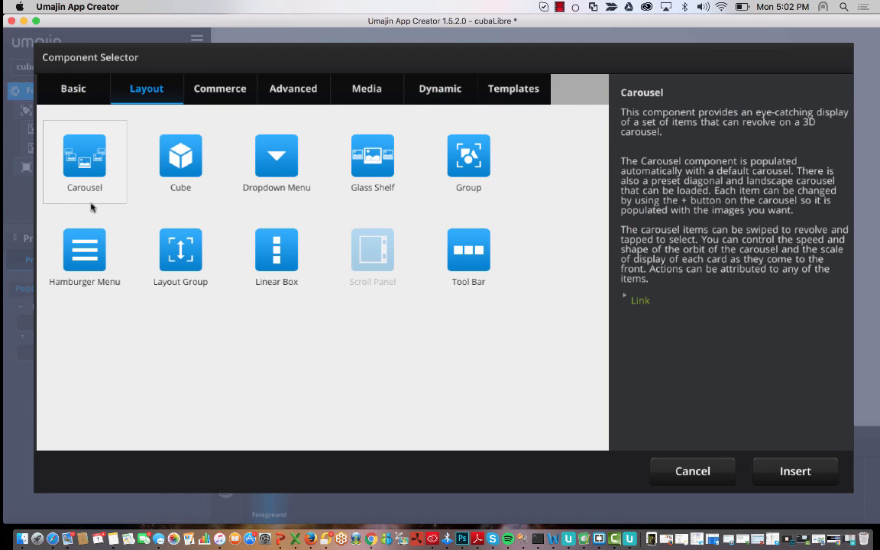
click(85, 234)
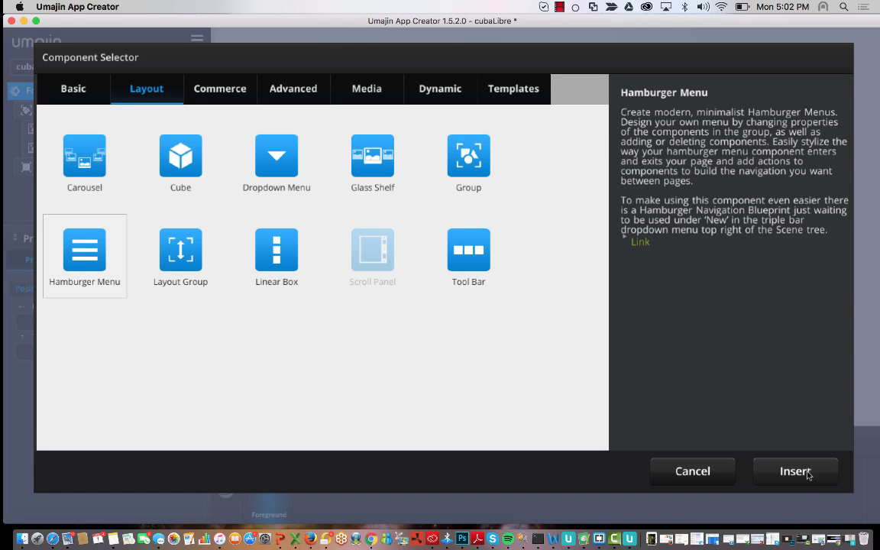
double_click(89, 250)
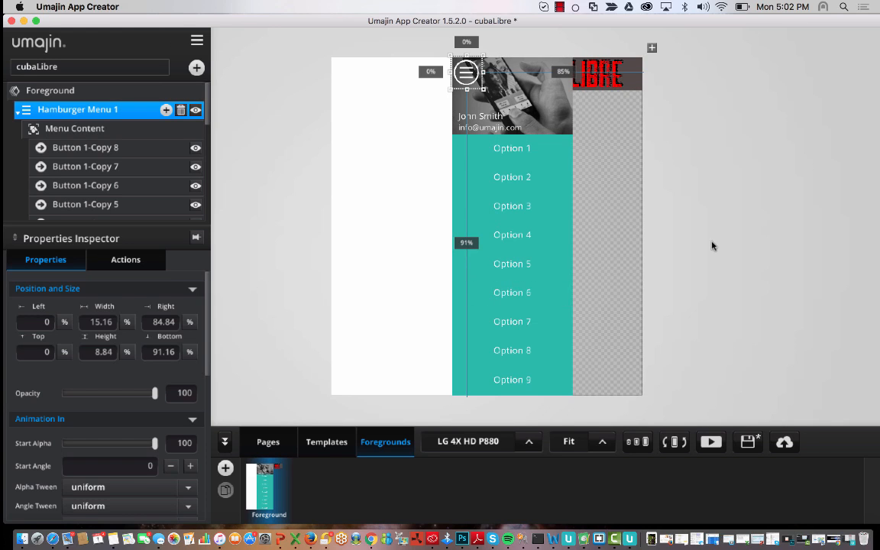
- Test the hamburger icon on the canvas, opening and closing its Option 1–9 panel
click(628, 198)
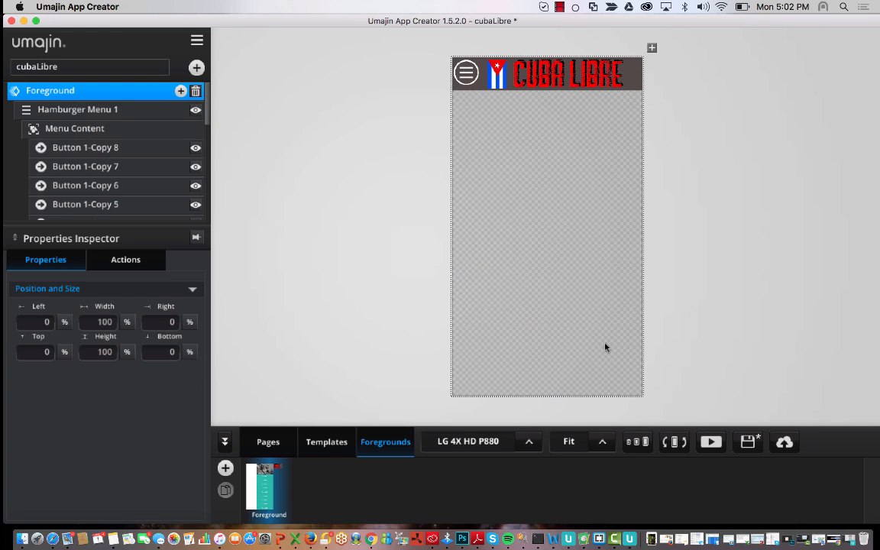
click(470, 72)
click(672, 153)
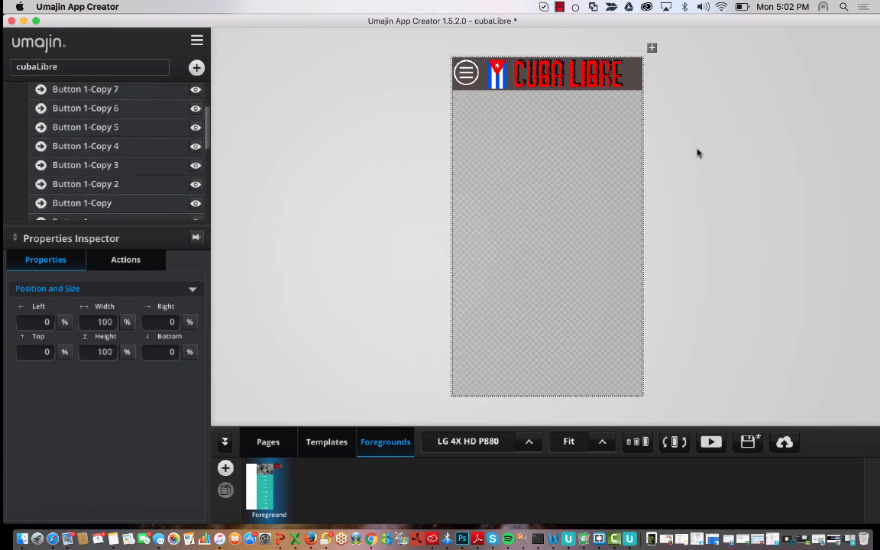
- Preview the app full-screen, toggle the slide-out menu repeatedly, then exit to the Home page
click(711, 444)
click(340, 62)
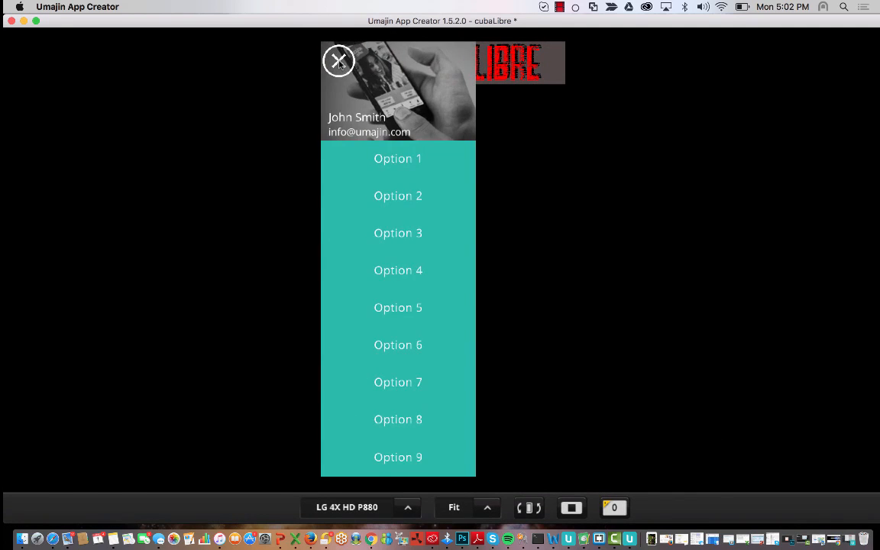
click(339, 62)
click(339, 62)
click(340, 62)
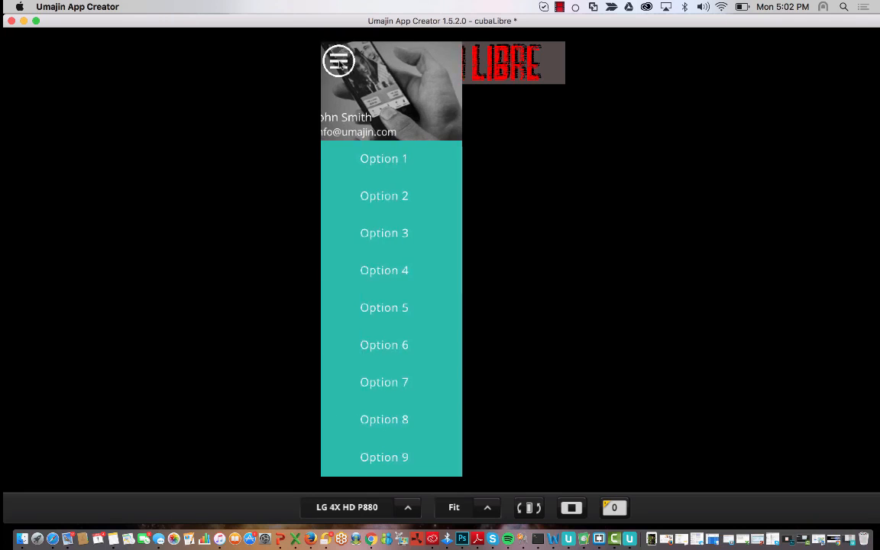
click(339, 62)
click(339, 62)
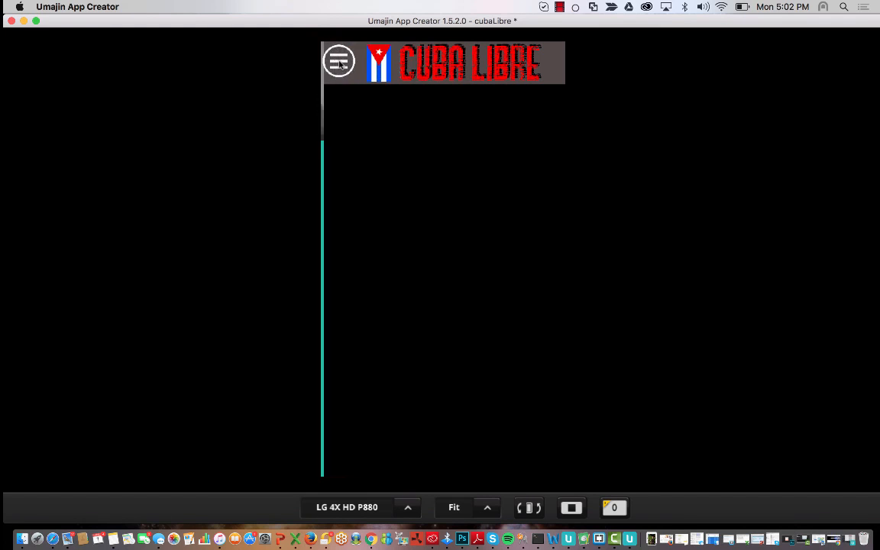
click(339, 62)
click(339, 62)
click(339, 62)
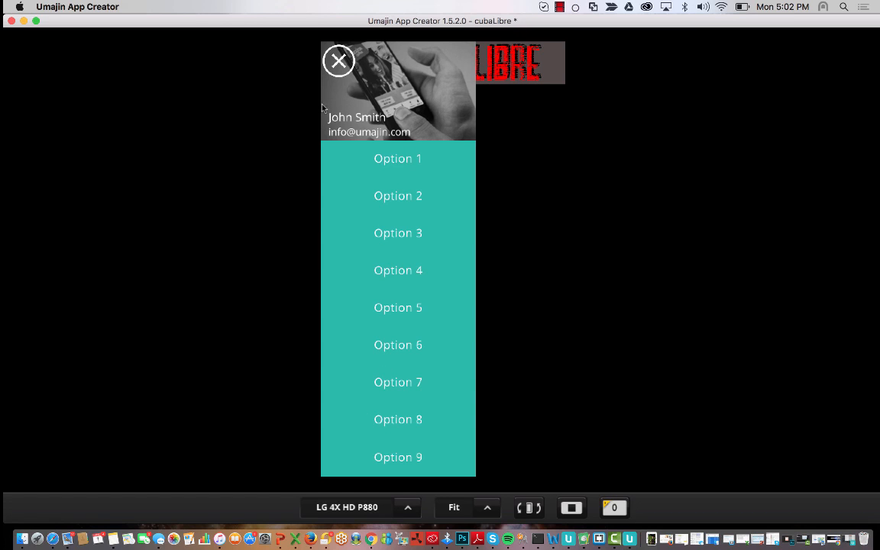
click(339, 62)
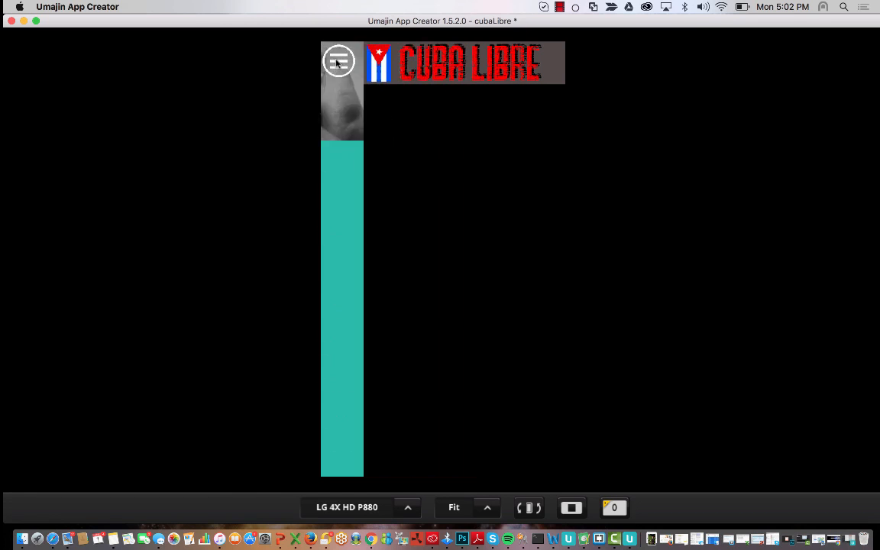
click(572, 508)
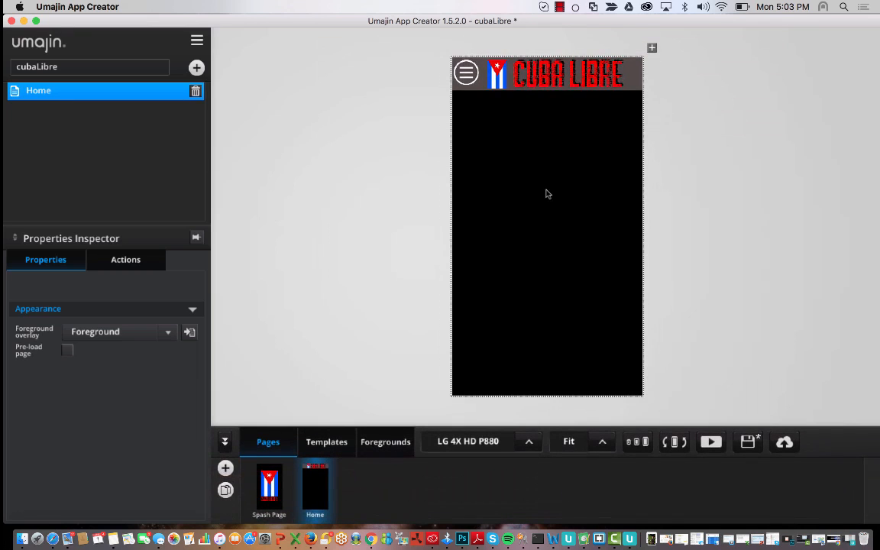
- Open the Foreground overlay and show the hamburger menu's option list
double_click(468, 75)
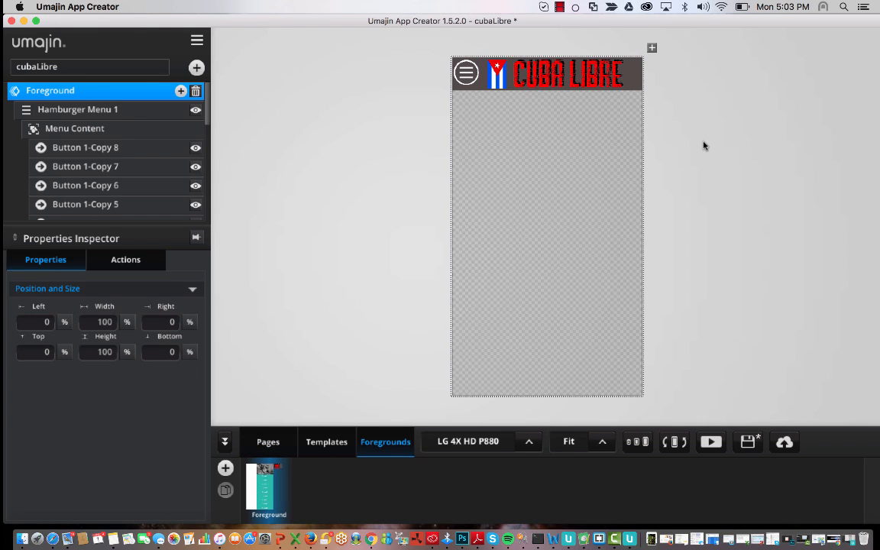
click(423, 71)
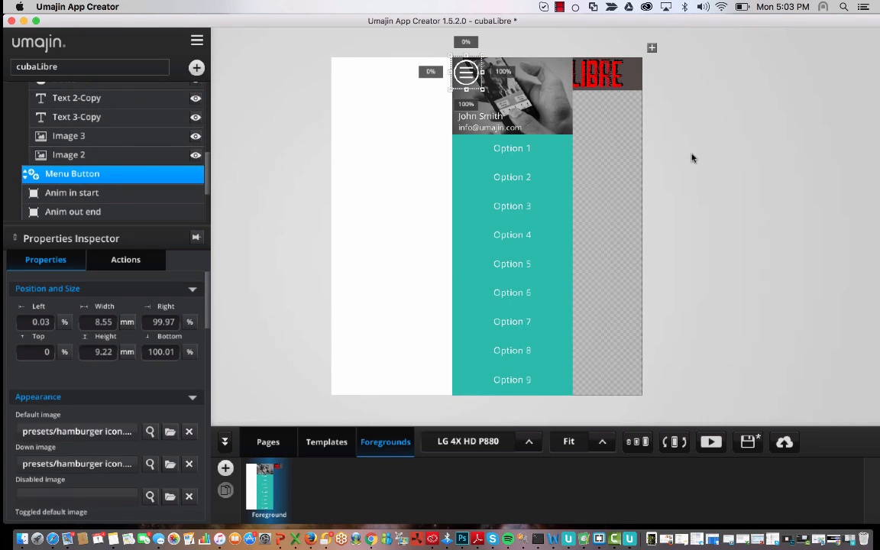
click(782, 97)
click(469, 78)
scroll(127, 145, up, 8)
- Delete the menu entries Option 9, Option 8, Option 7 and Option 6
click(120, 152)
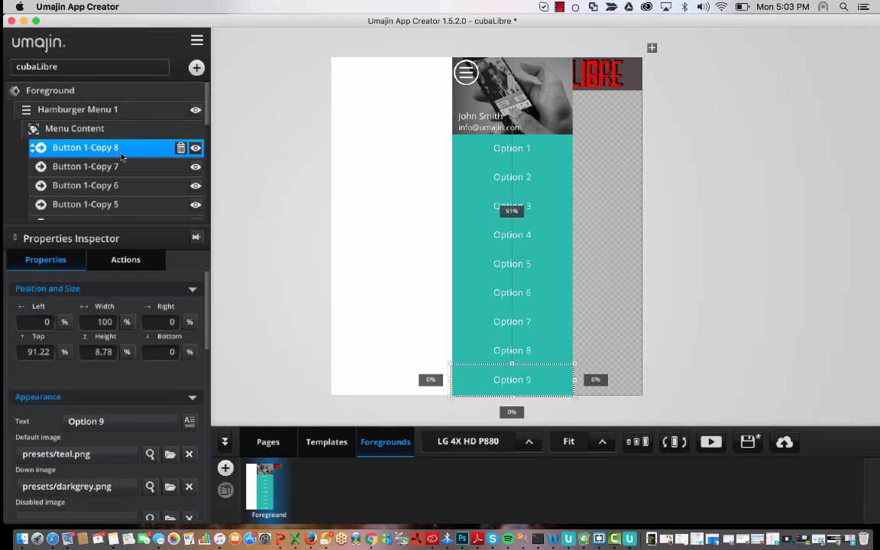
scroll(172, 166, down, 1)
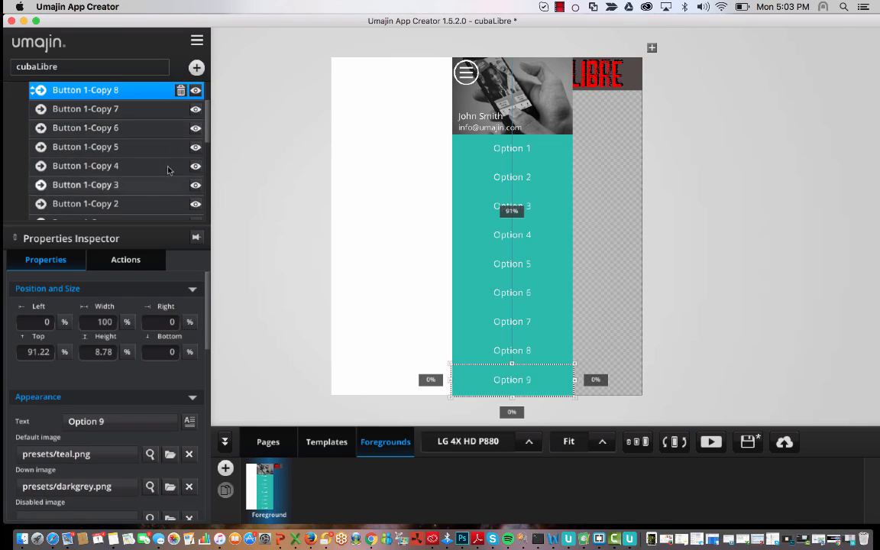
click(181, 91)
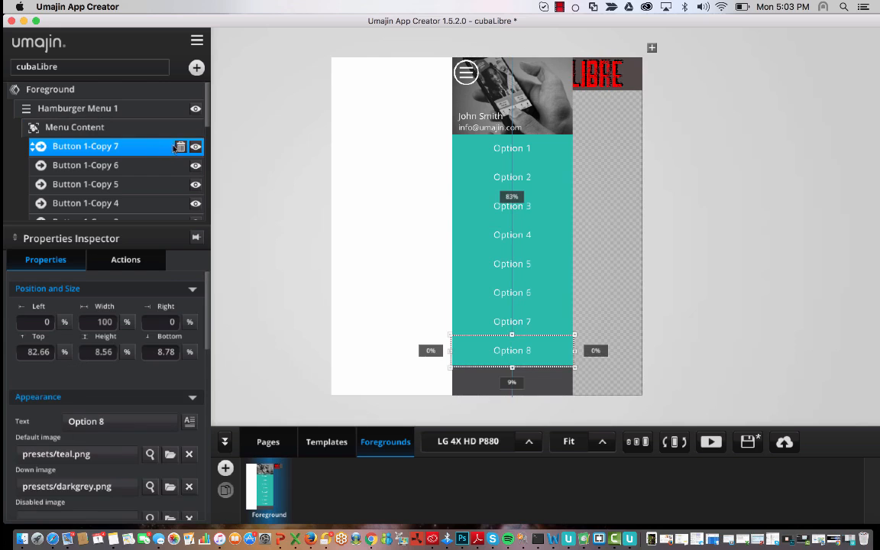
click(180, 146)
click(152, 146)
click(180, 146)
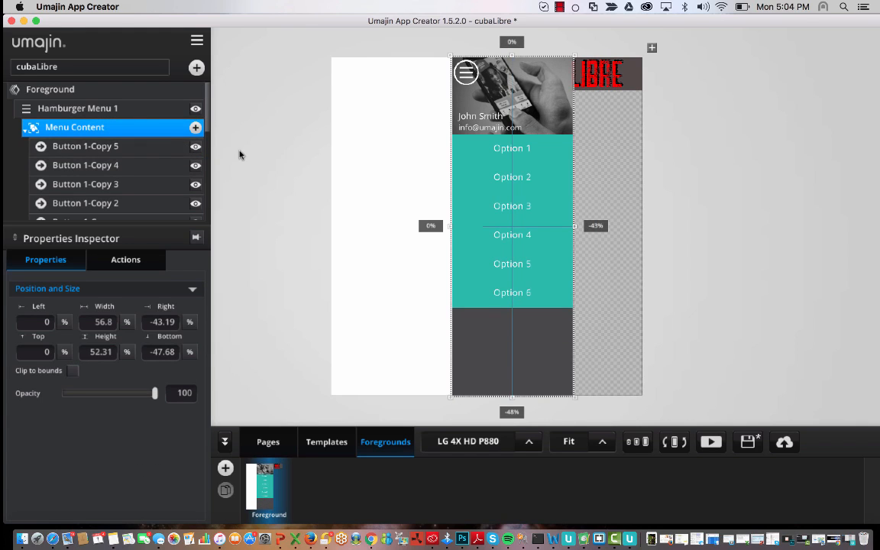
click(166, 151)
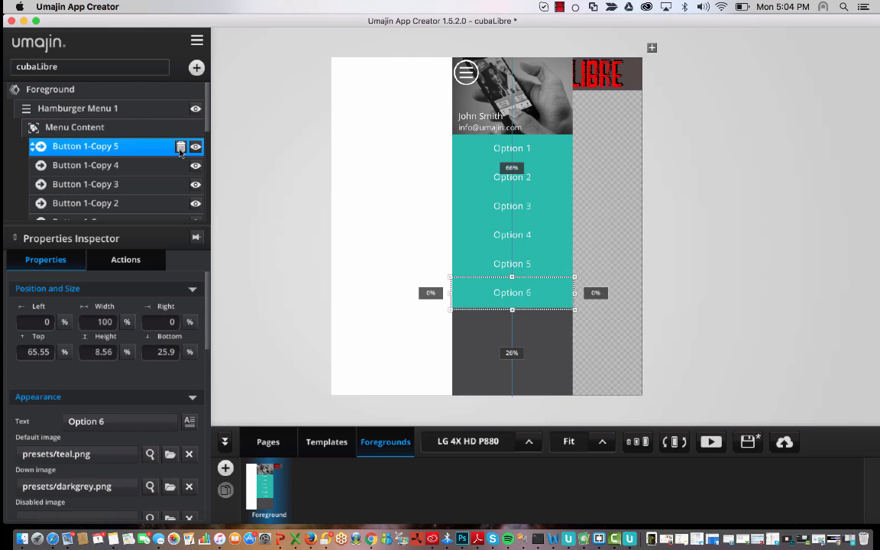
click(180, 146)
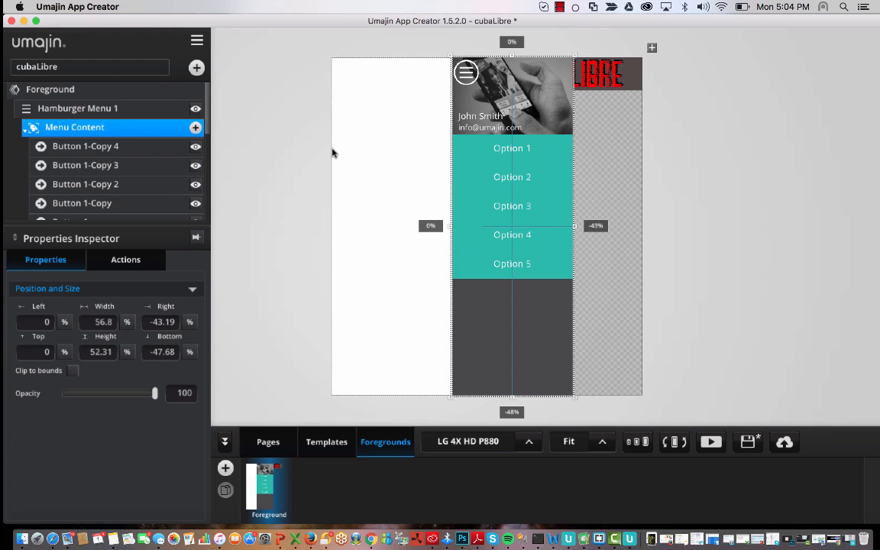
- Select the Hamburger Menu 1 component in the layer tree
scroll(168, 174, down, 5)
scroll(168, 174, up, 6)
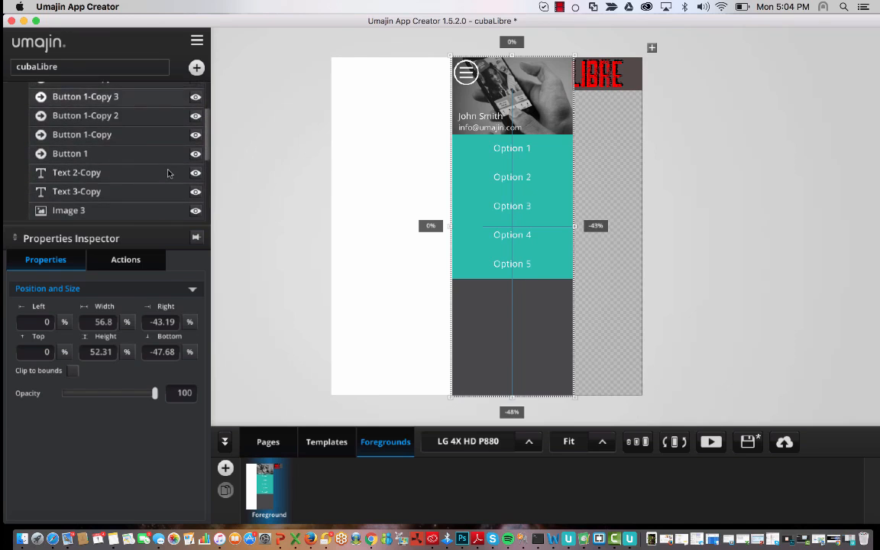
scroll(161, 175, down, 5)
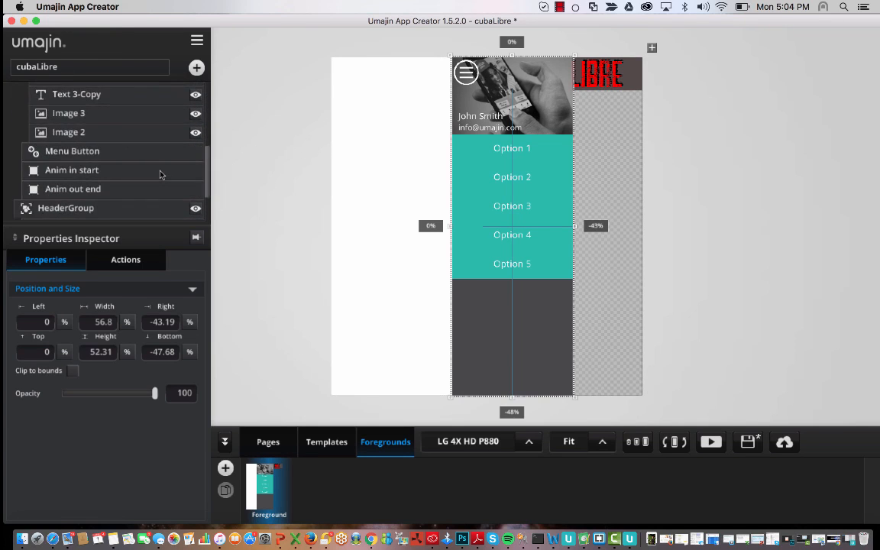
scroll(160, 174, up, 3)
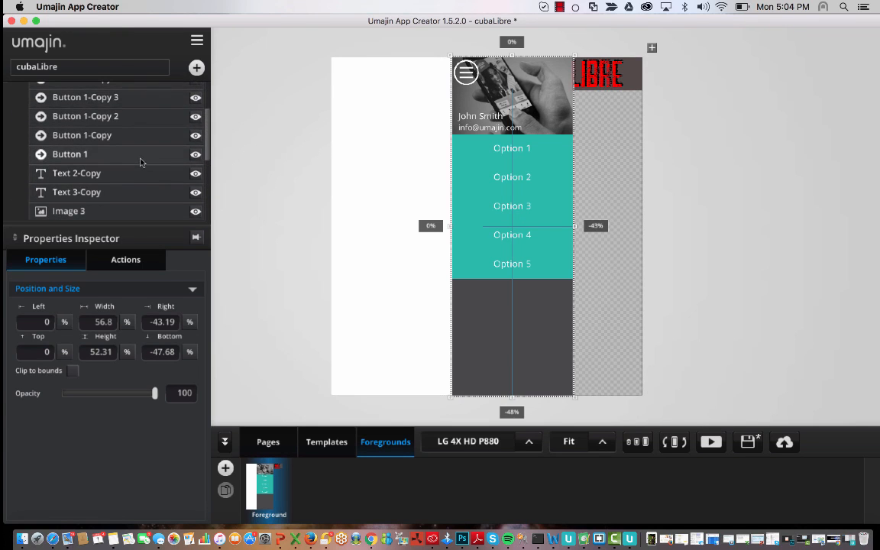
scroll(141, 162, up, 3)
click(87, 110)
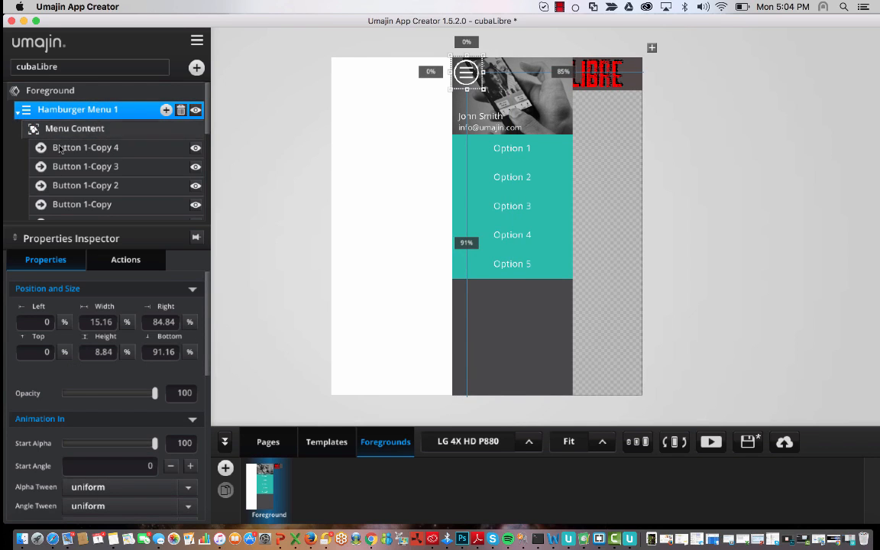
scroll(60, 148, down, 5)
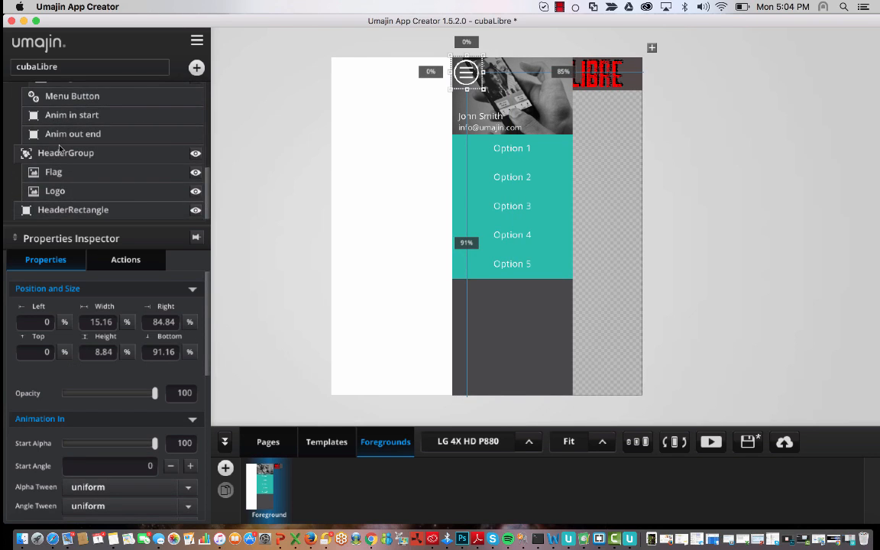
- Check the HeaderGroup, HeaderRectangle, Logo and Flag layers, then show the Hamburger Menu 1 panel
click(62, 151)
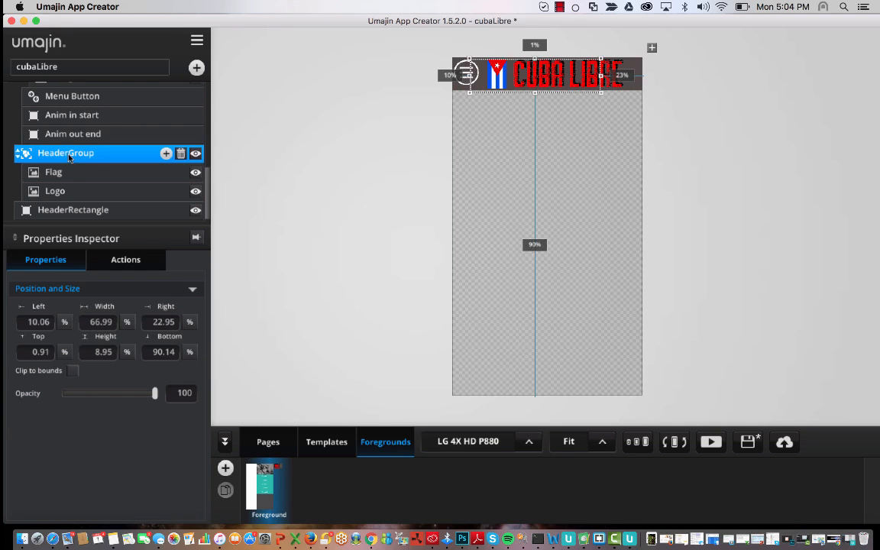
super+click(101, 211)
click(101, 211)
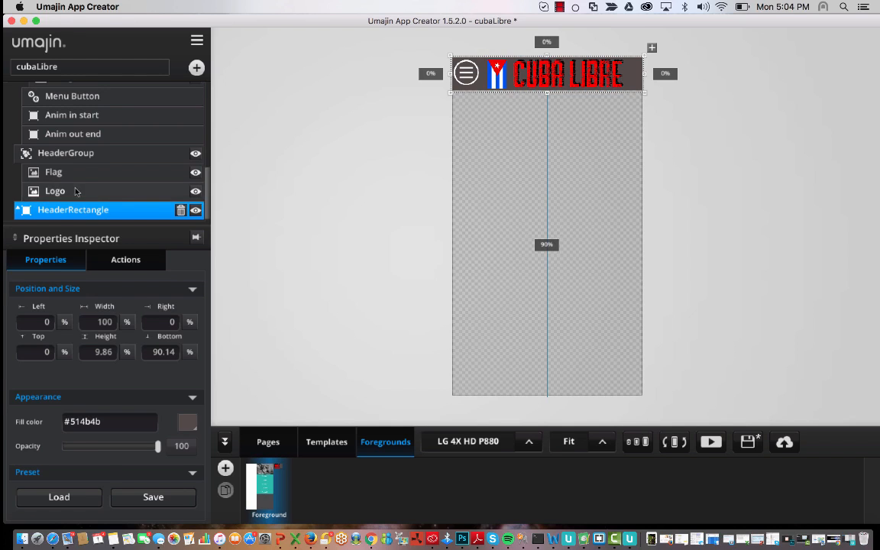
click(75, 192)
click(93, 174)
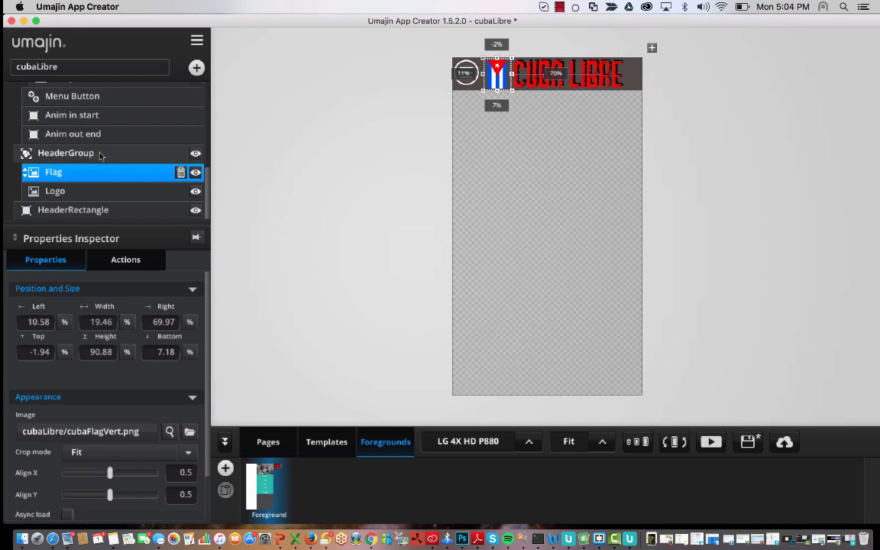
scroll(105, 154, up, 10)
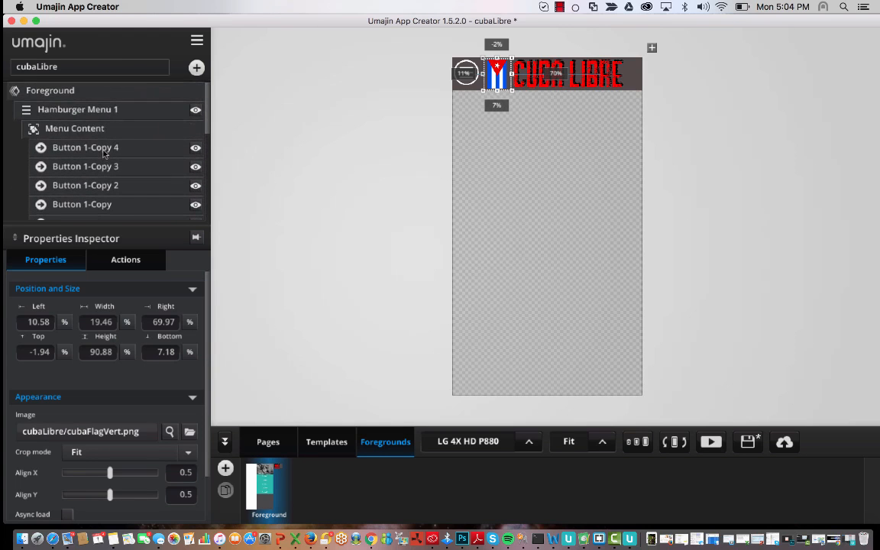
click(70, 107)
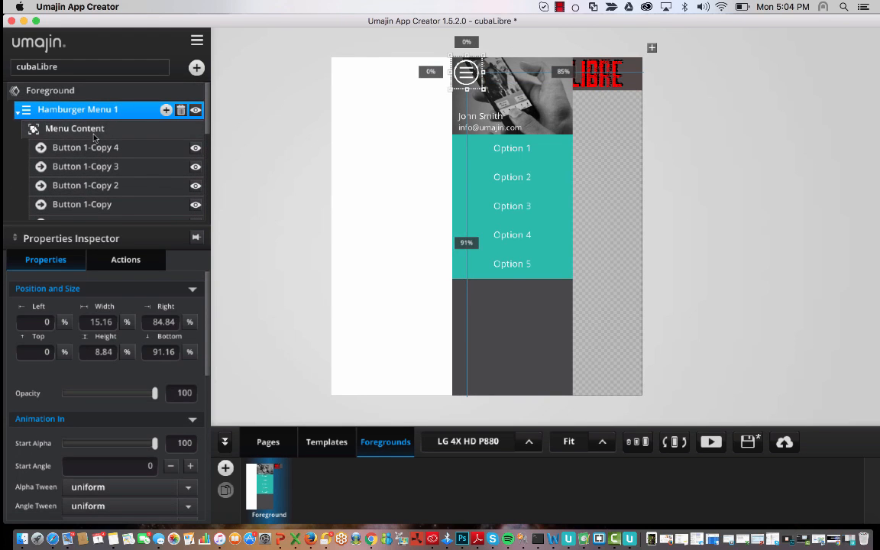
click(80, 130)
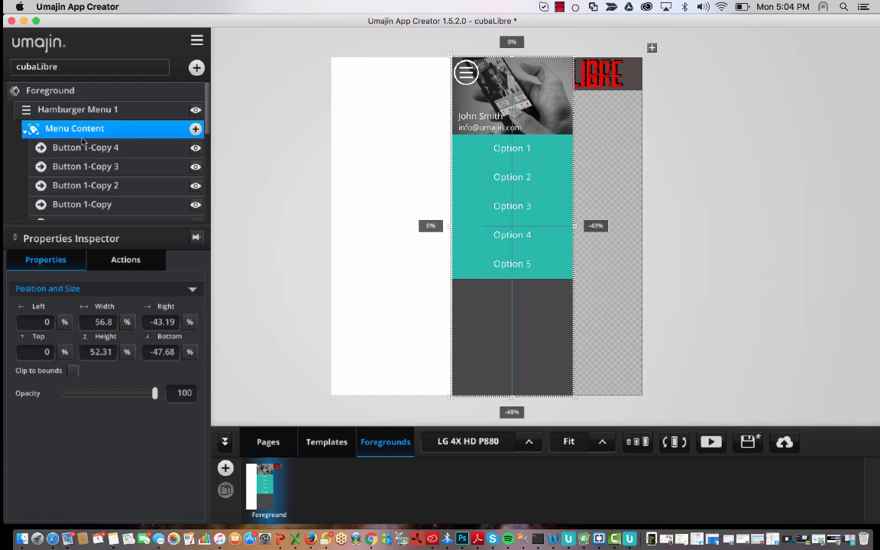
scroll(102, 157, down, 4)
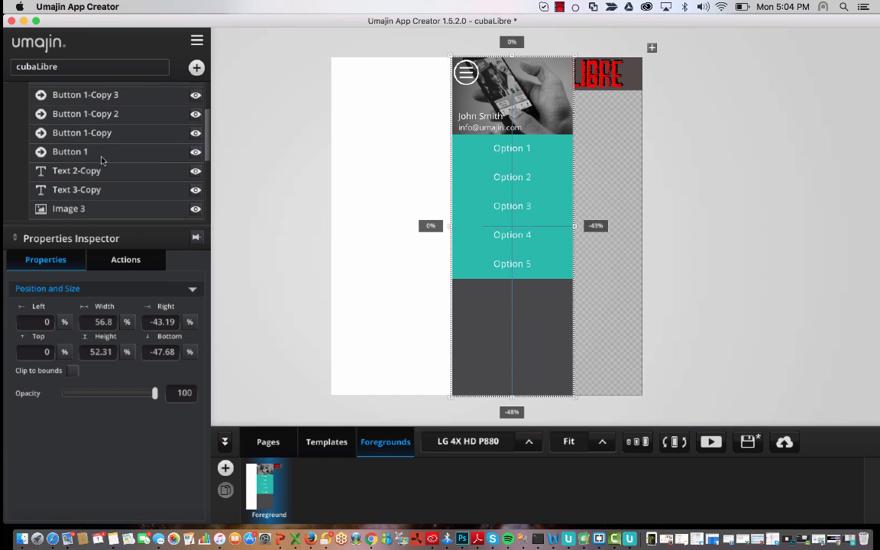
click(94, 94)
click(101, 146)
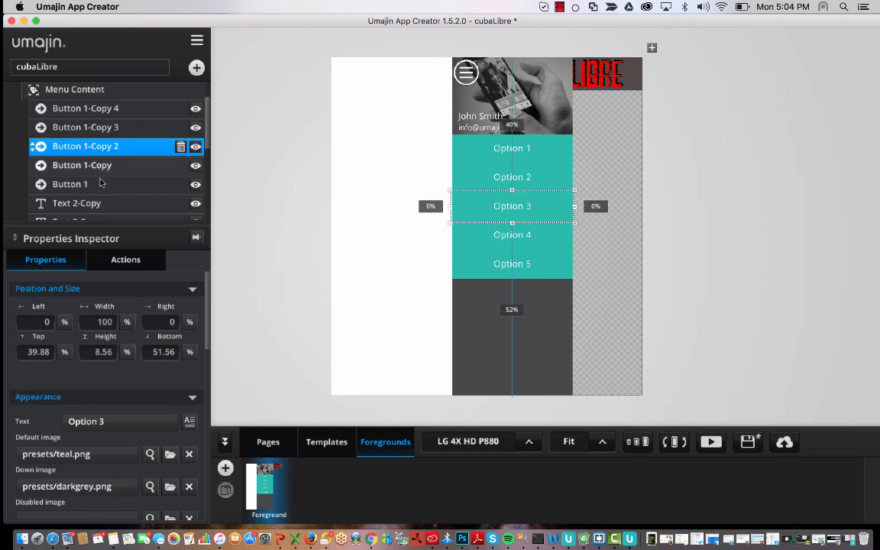
click(101, 184)
click(102, 203)
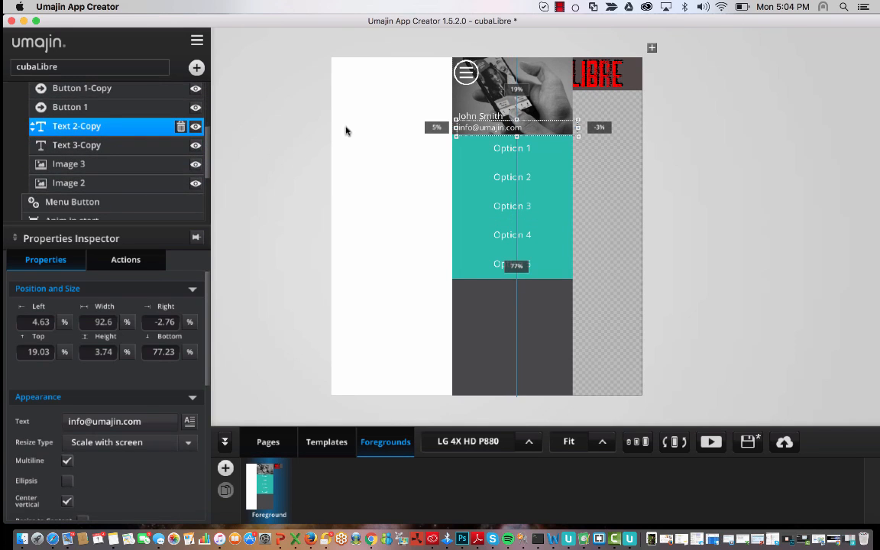
shift+click(124, 145)
click(124, 145)
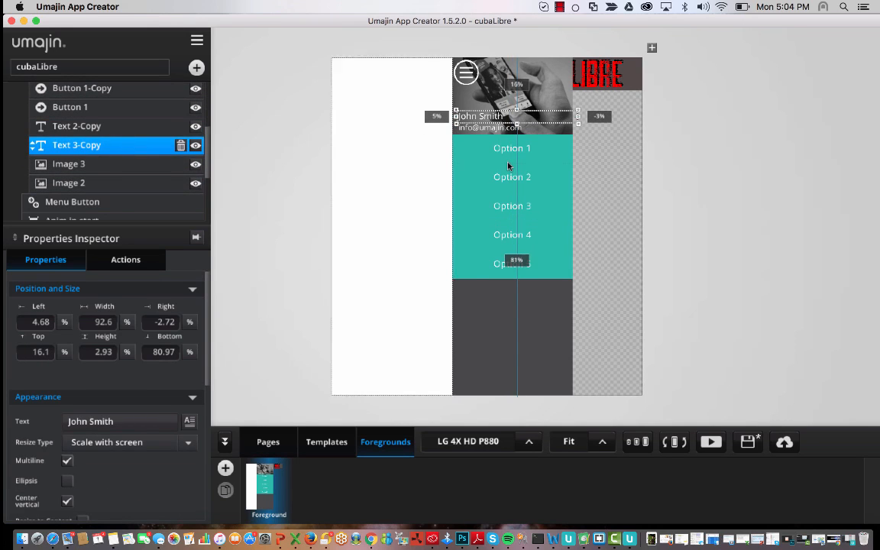
click(128, 173)
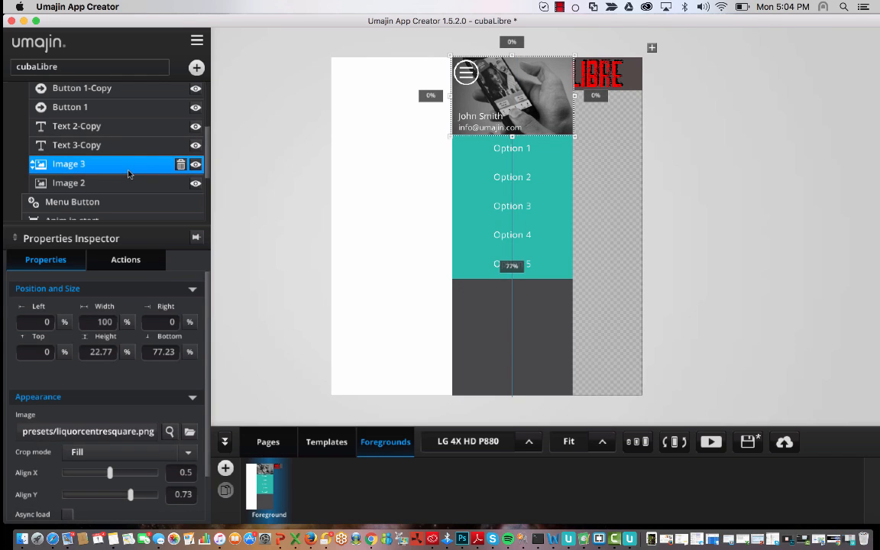
click(124, 183)
click(117, 173)
scroll(119, 140, up, 5)
scroll(118, 138, down, 3)
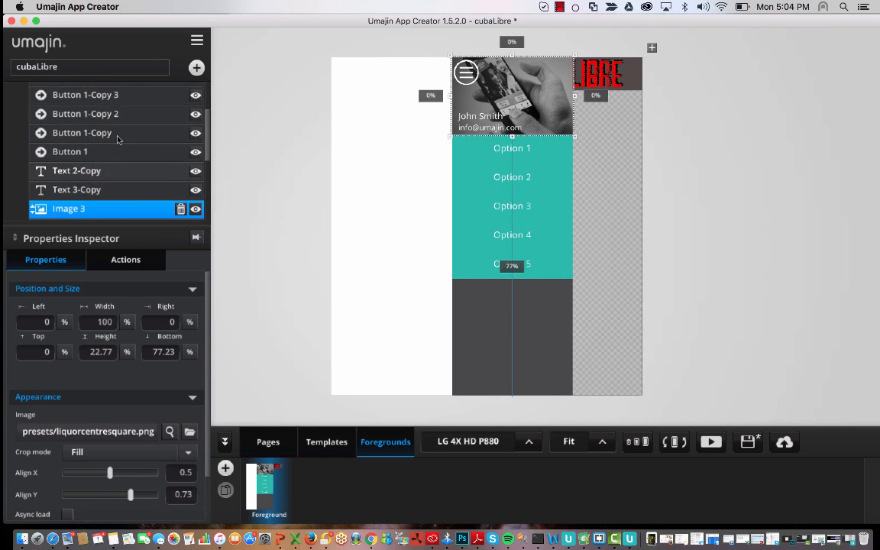
scroll(118, 138, up, 1)
click(107, 180)
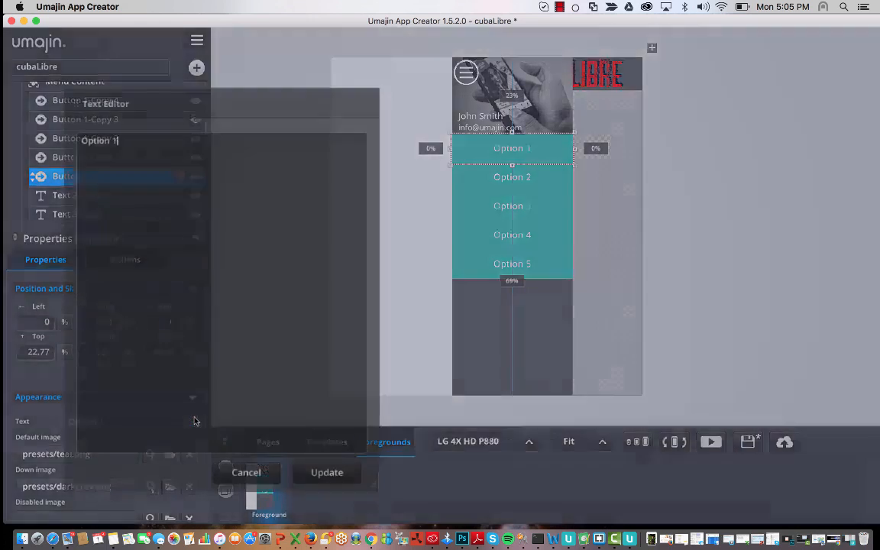
- Relabel the Option 1 button as Home and Option 2 as Drinks
click(189, 421)
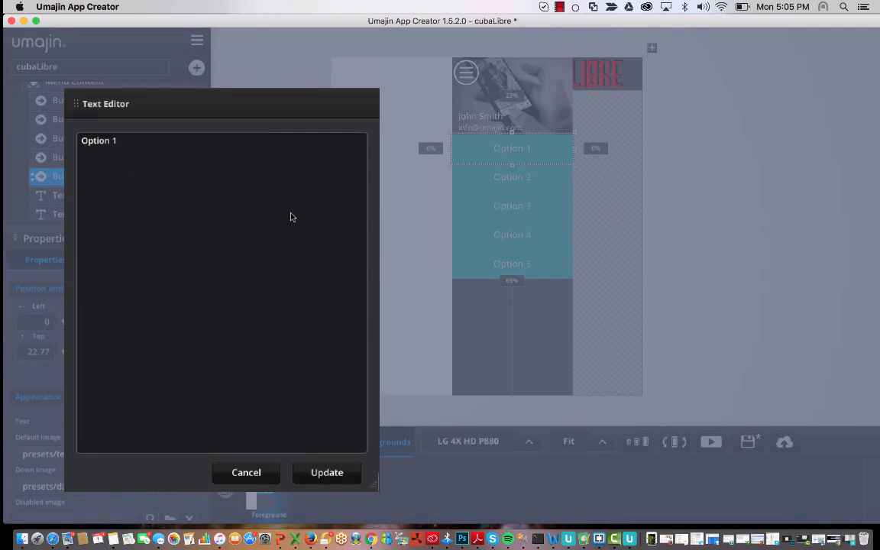
key(super+a)
key(BackSpace)
click(341, 469)
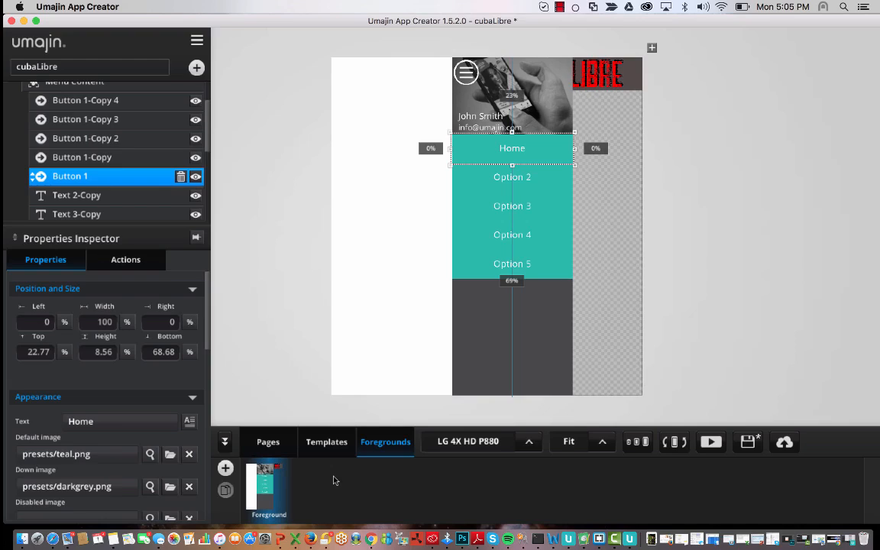
click(84, 157)
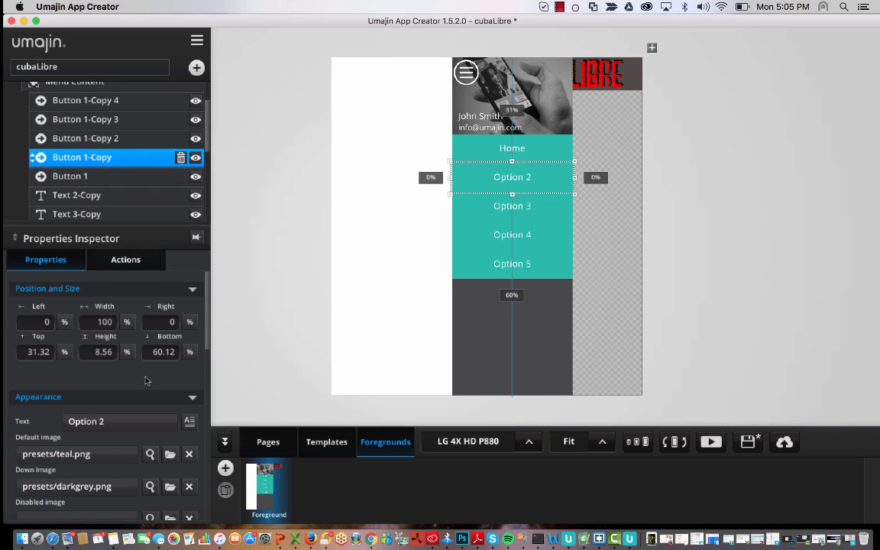
click(188, 421)
key(super+a)
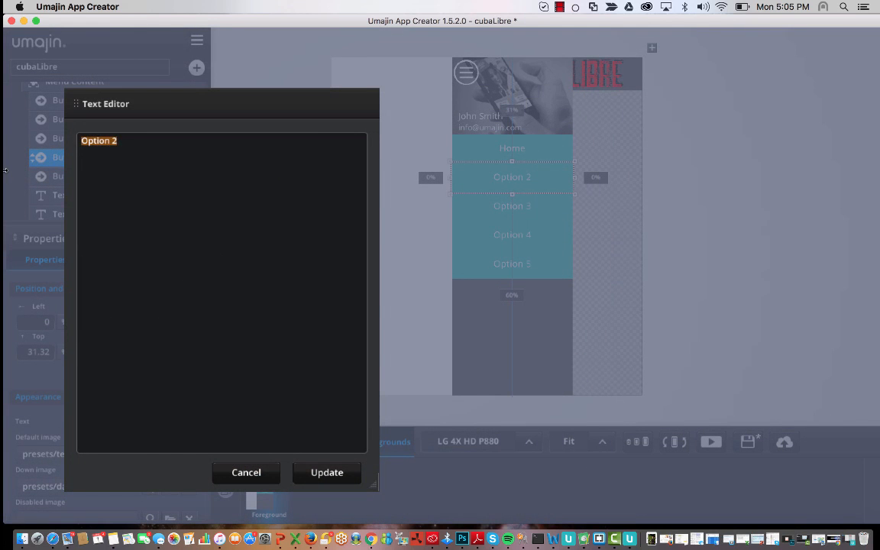
key(BackSpace)
click(327, 472)
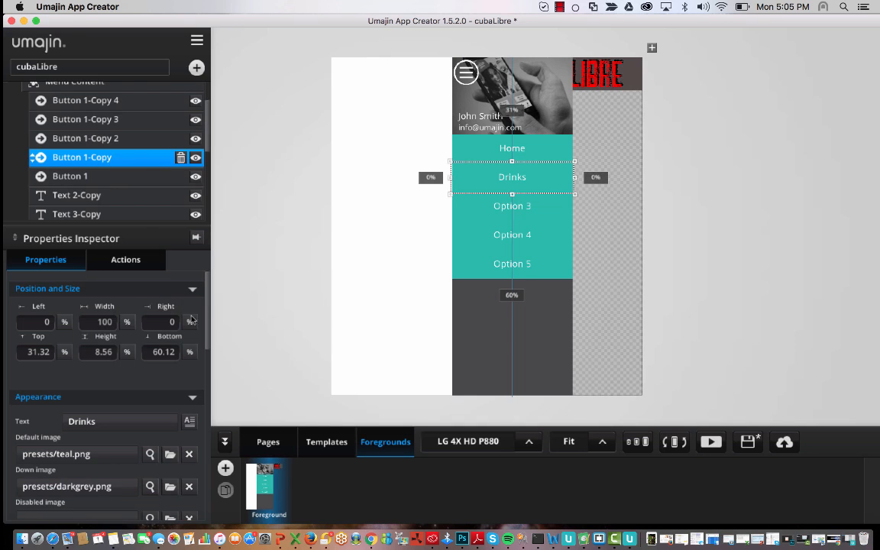
- Relabel the Option 3 button as Food and Option 4 as Reservations
click(101, 143)
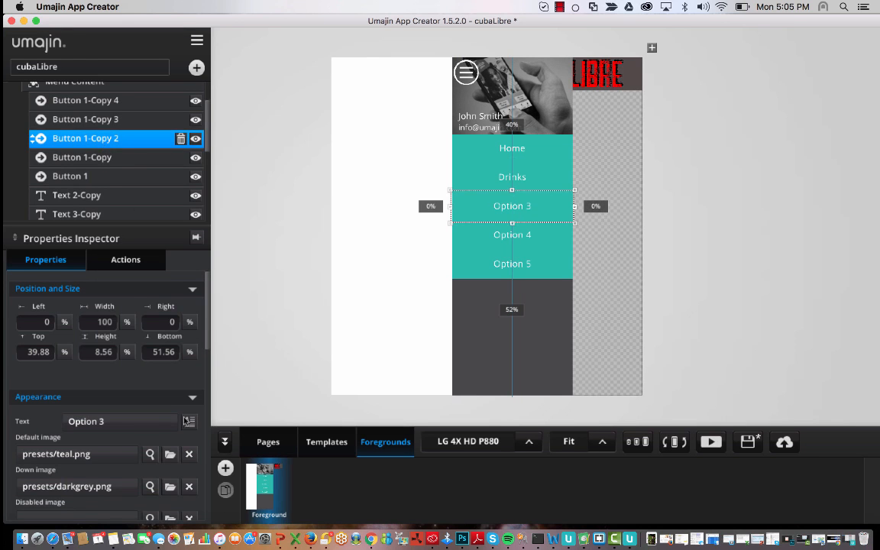
click(188, 421)
key(super+a)
text(Food)
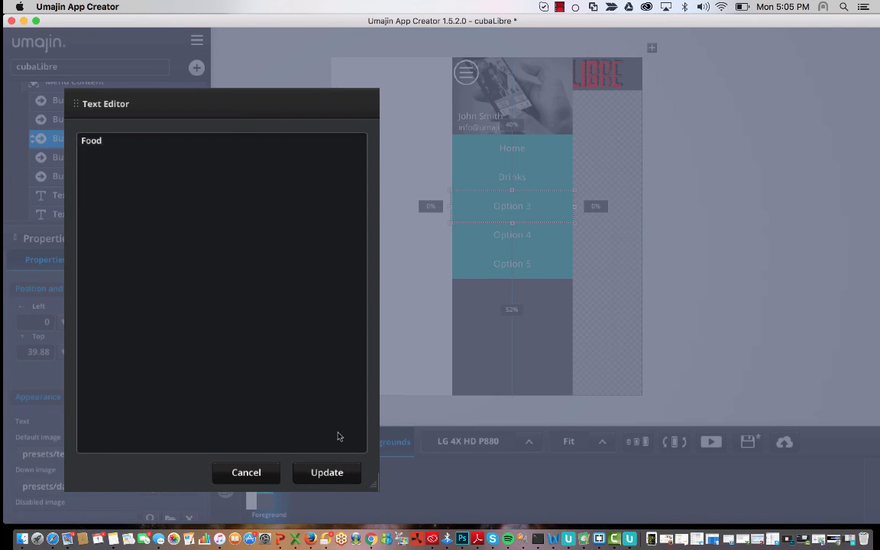
click(327, 472)
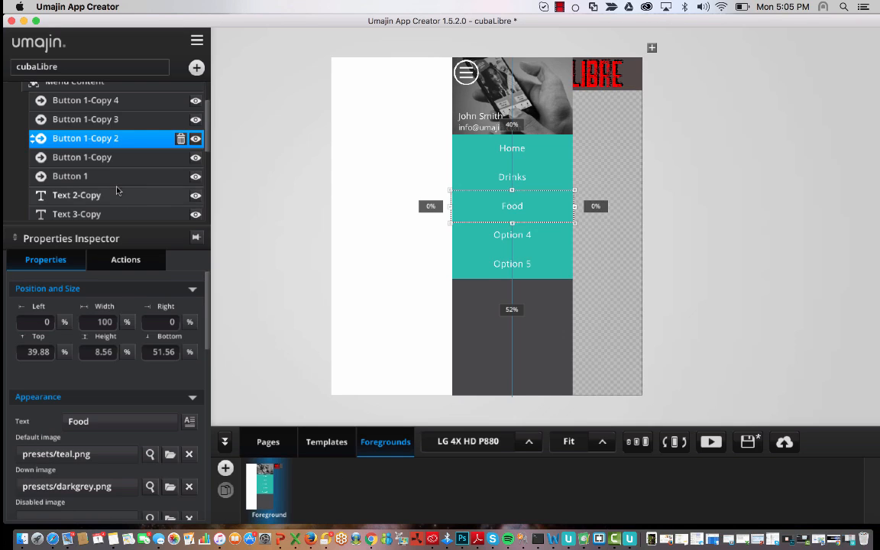
click(84, 119)
click(188, 421)
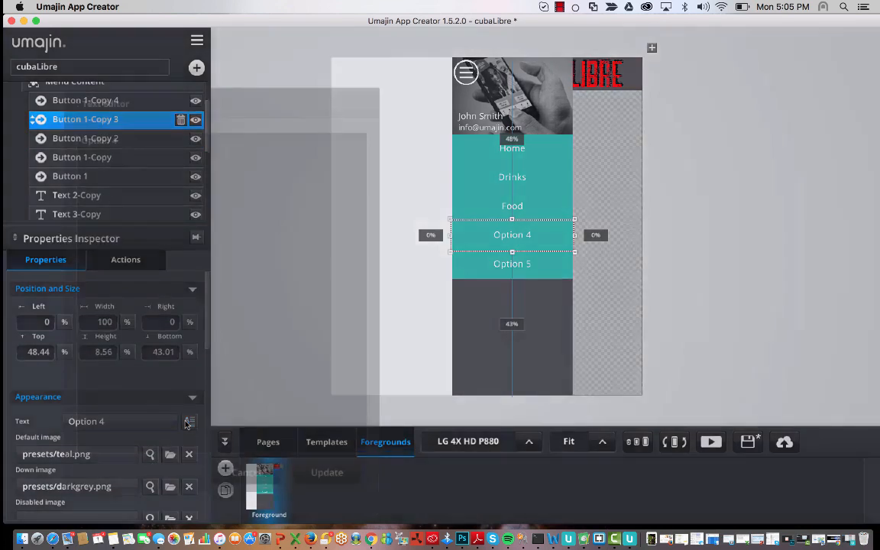
key(super+a)
key(BackSpace)
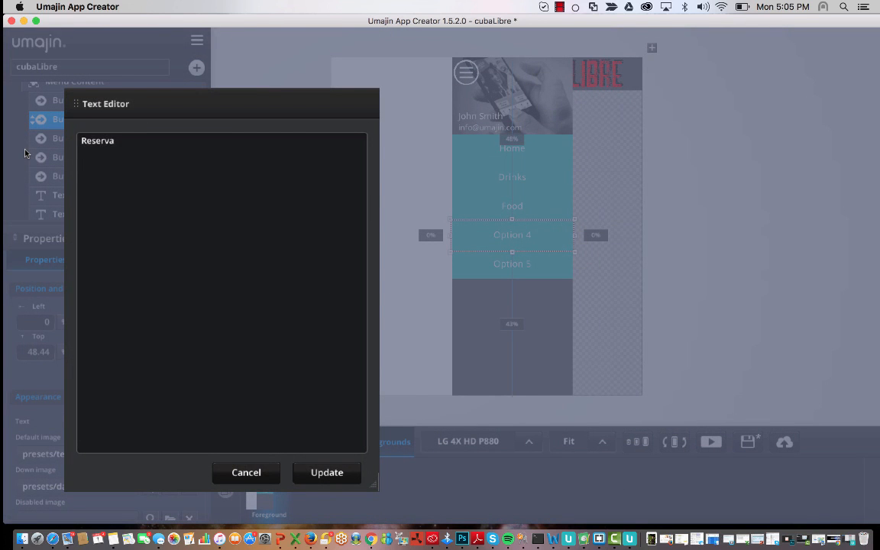
click(343, 473)
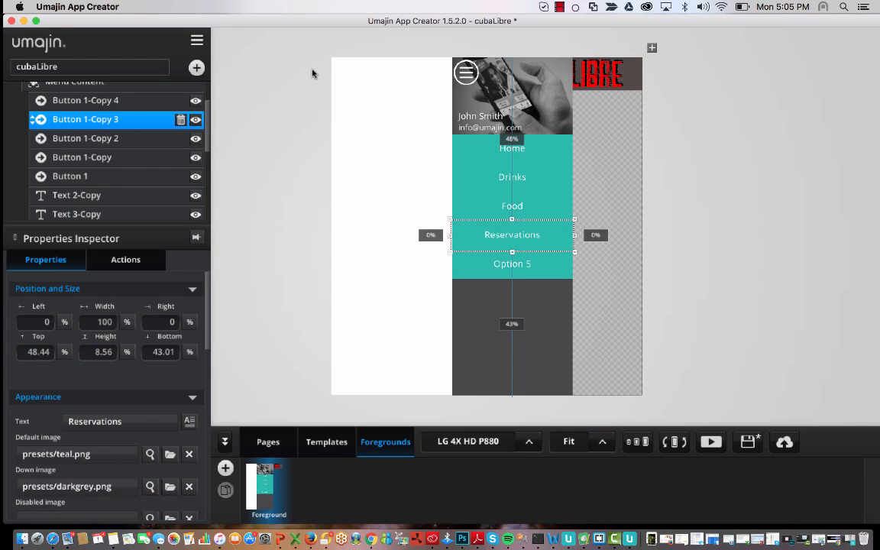
- Relabel Option 5 as Mailing List, then check the Reservations and Food buttons
click(119, 103)
scroll(119, 103, up, 2)
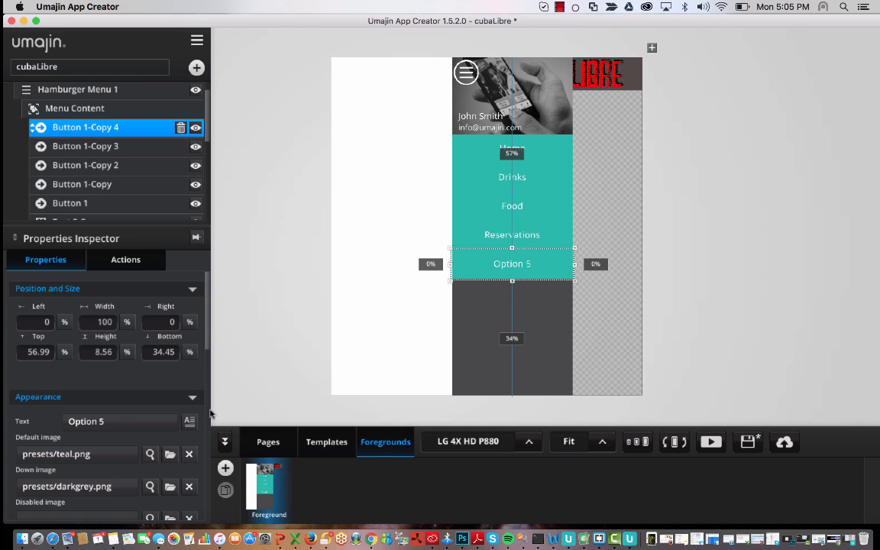
click(189, 421)
drag(122, 140, 5, 112)
key(BackSpace)
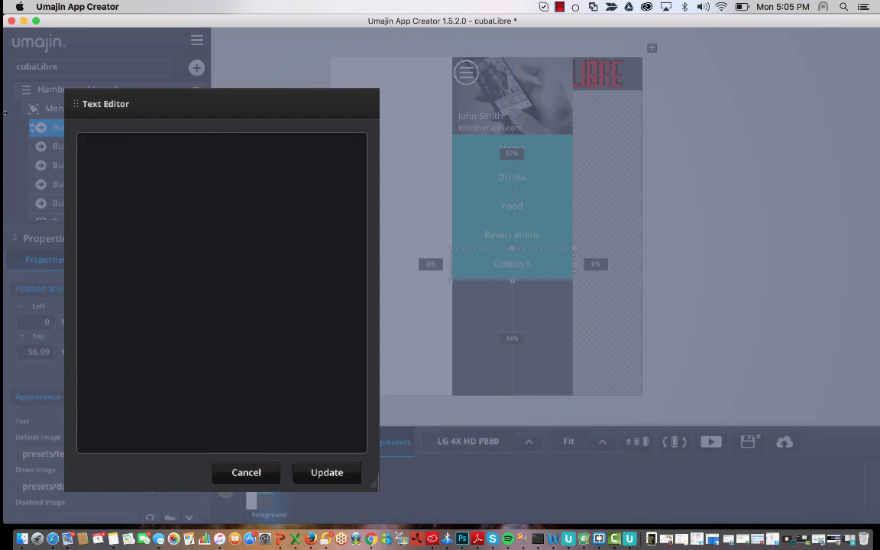
text(Mailing List)
click(336, 473)
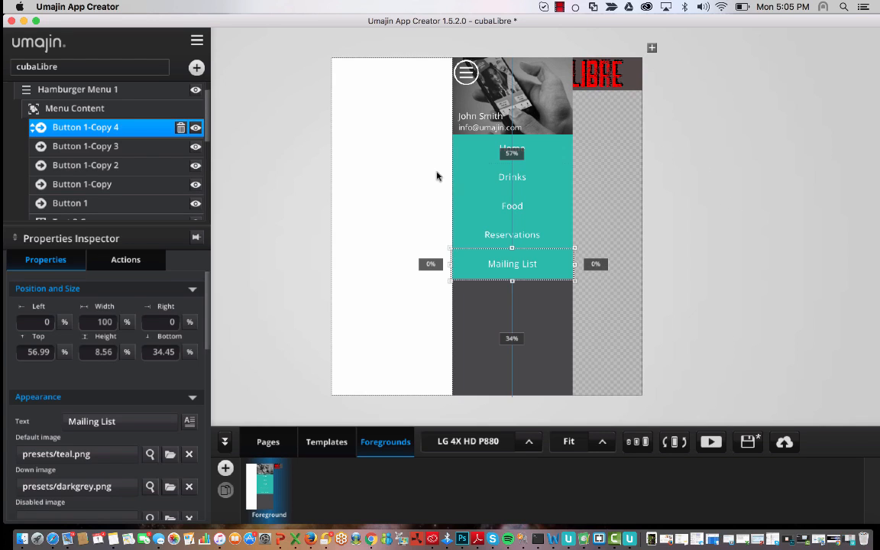
click(499, 233)
click(490, 204)
- Check the Drinks and Home buttons, then open project folder 5185 in Finder
click(488, 176)
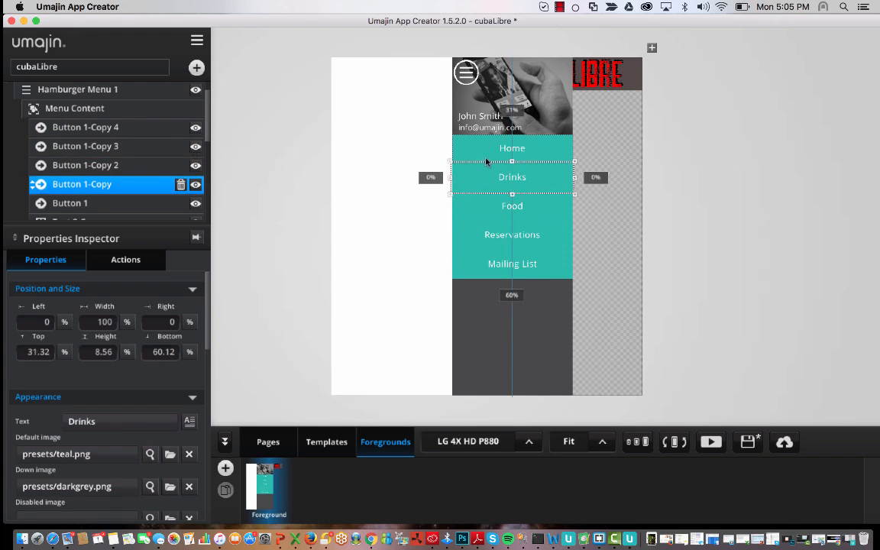
click(487, 152)
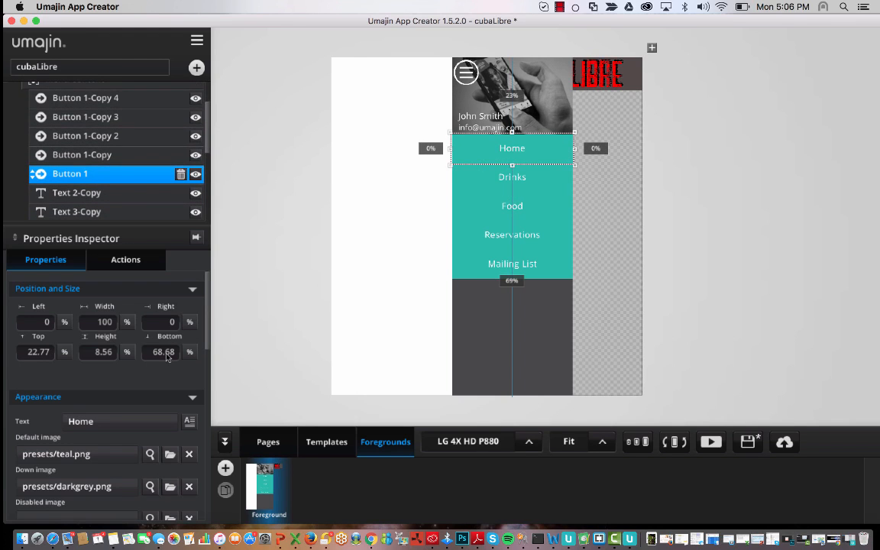
scroll(159, 151, up, 3)
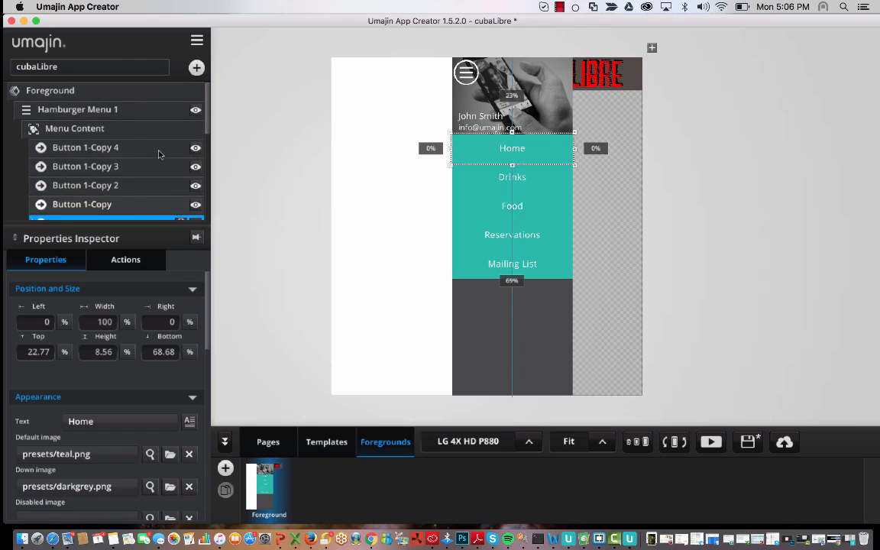
click(197, 41)
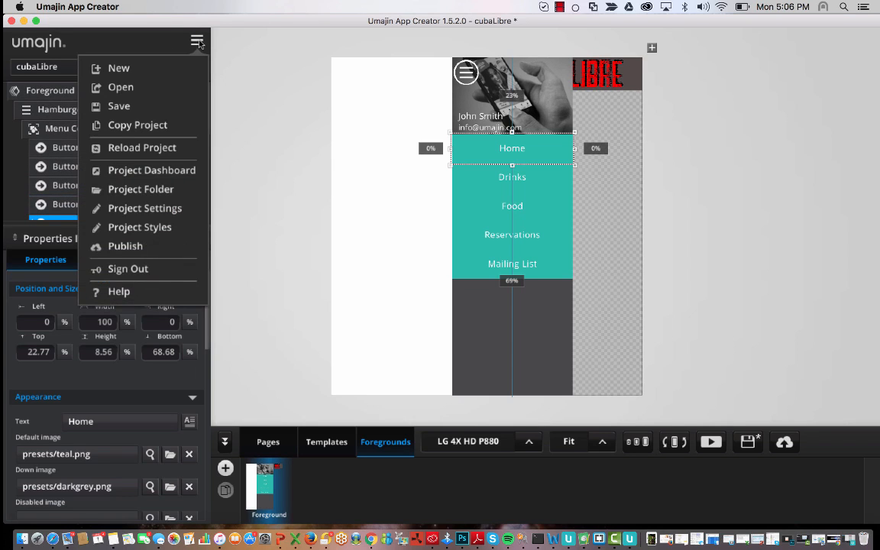
click(140, 189)
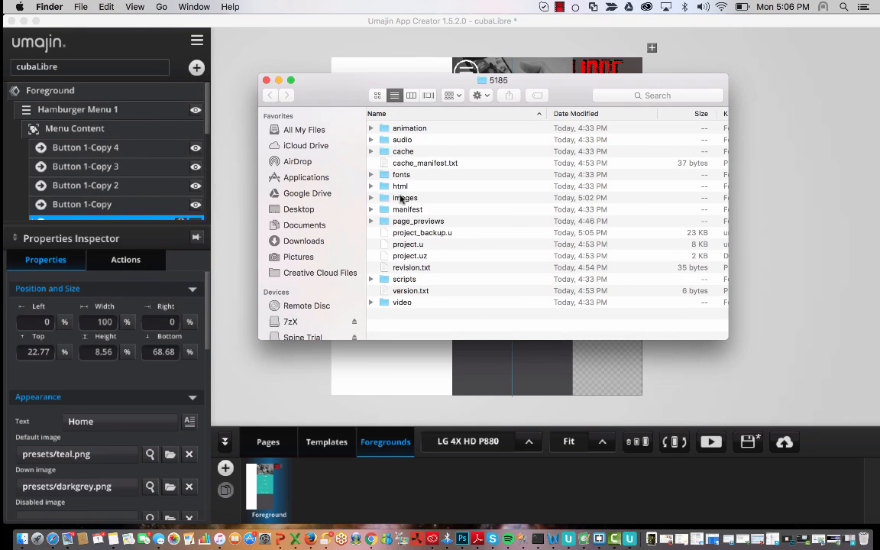
- Reopen the project folder and expand images > presets in Finder
click(198, 42)
click(197, 41)
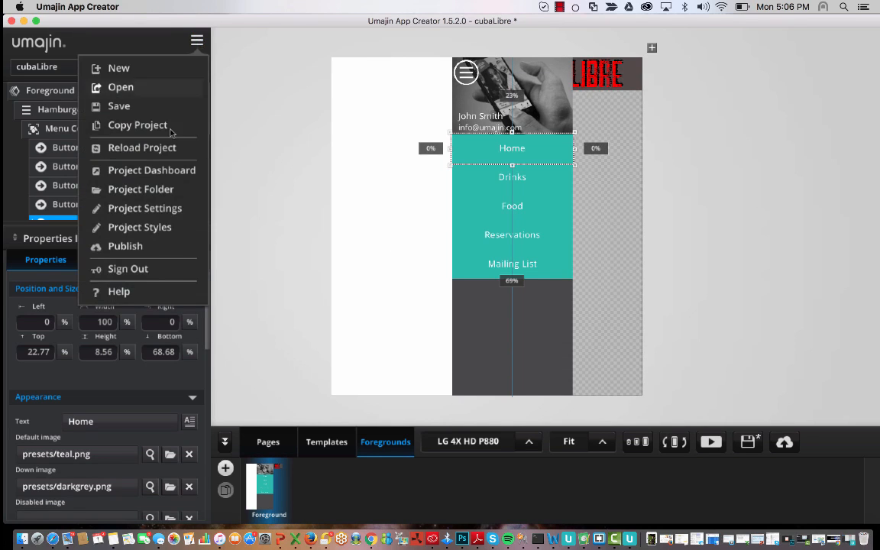
click(145, 189)
click(372, 198)
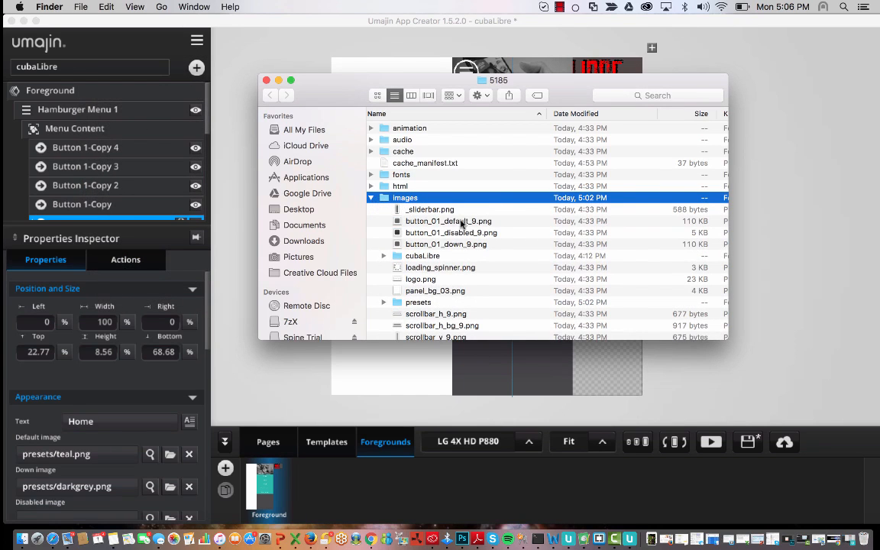
scroll(460, 304, down, 4)
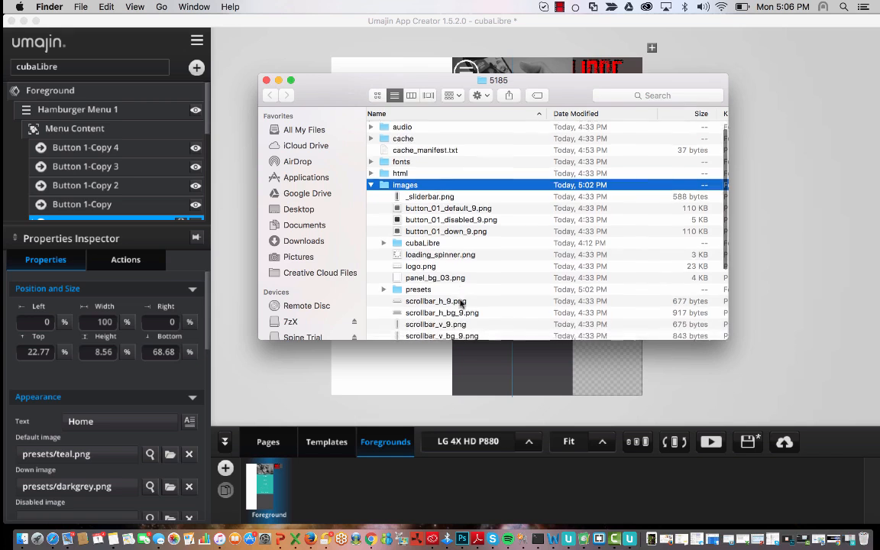
click(410, 236)
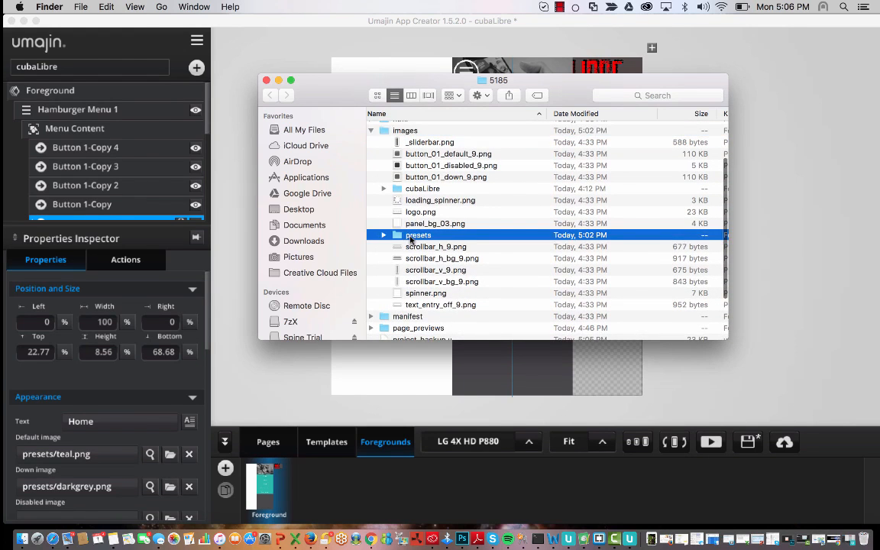
click(383, 235)
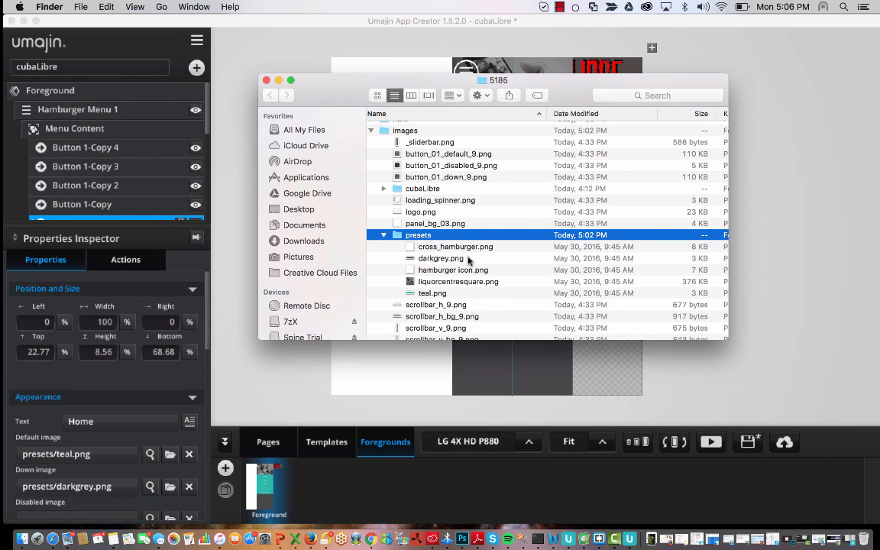
drag(436, 86, 440, 147)
- Find teal.png among the preset images and open it with Adobe Photoshop CC 2015.5
click(490, 316)
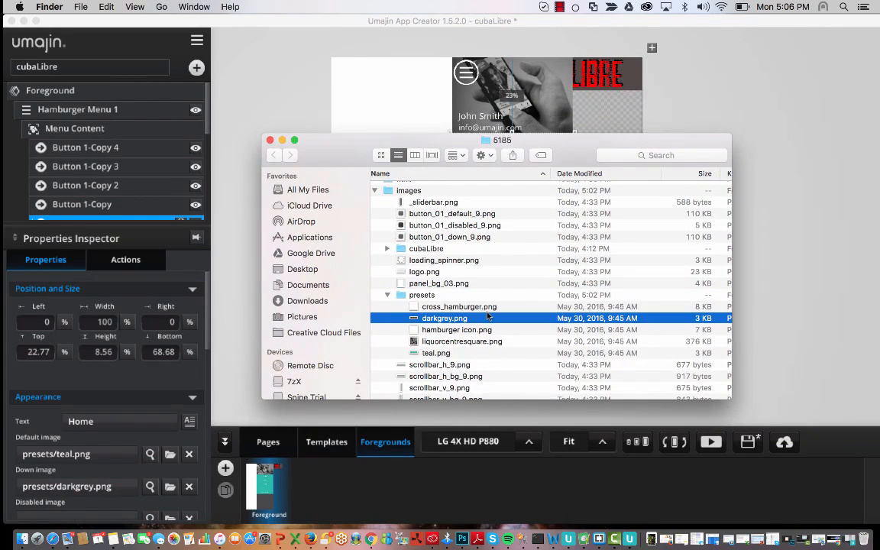
key(Down)
key(Down)
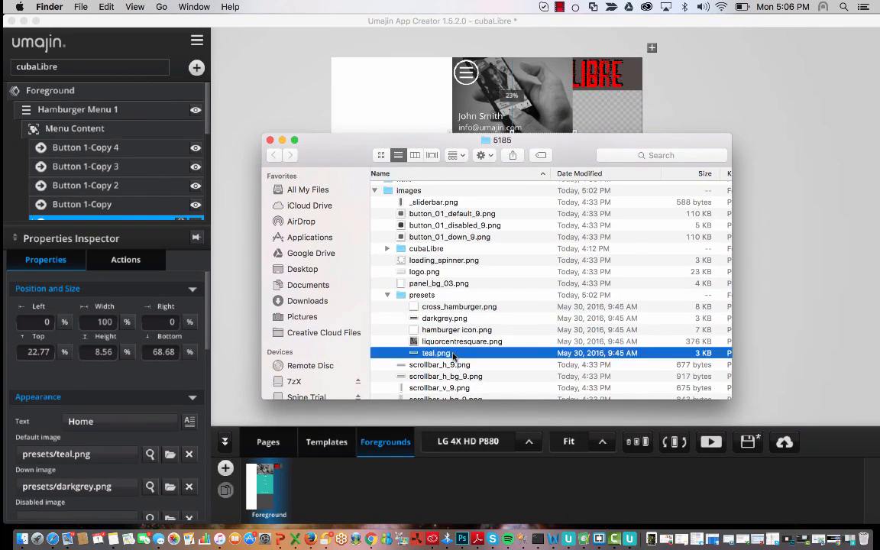
drag(419, 139, 439, 264)
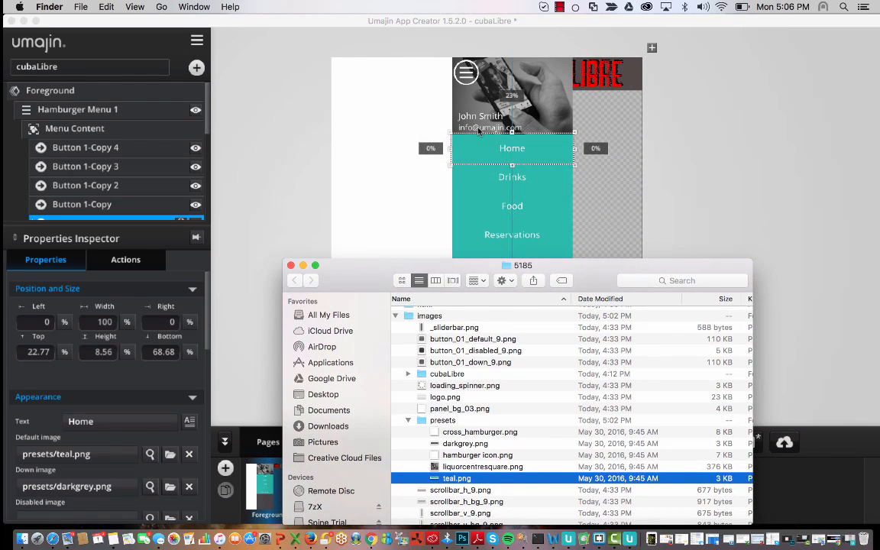
drag(521, 261, 508, 173)
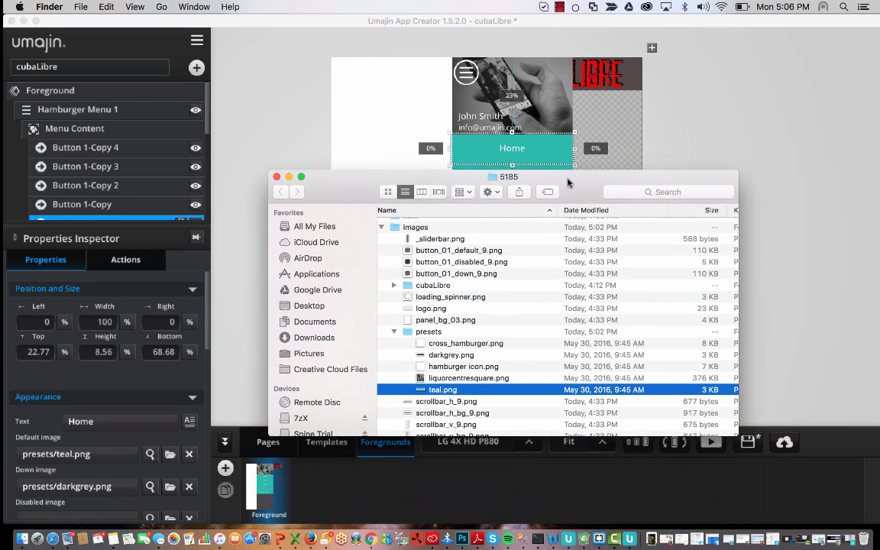
click(464, 379)
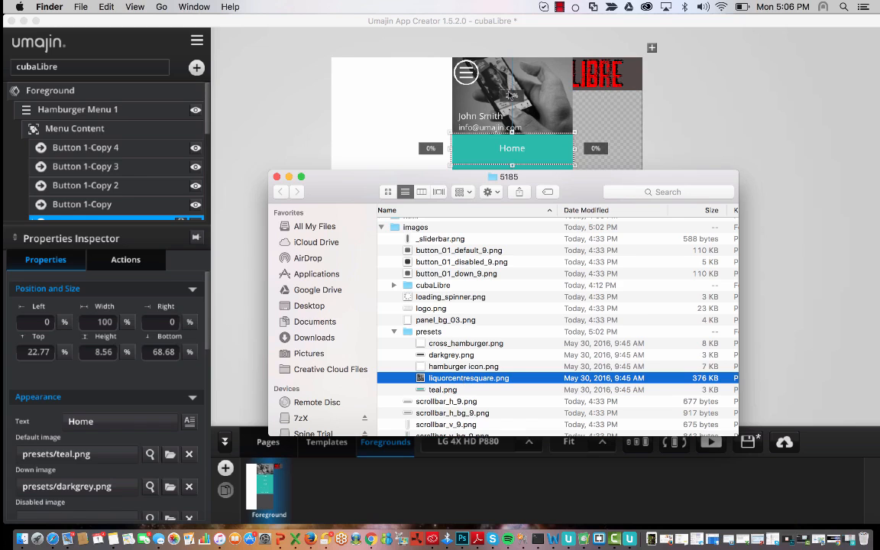
click(432, 366)
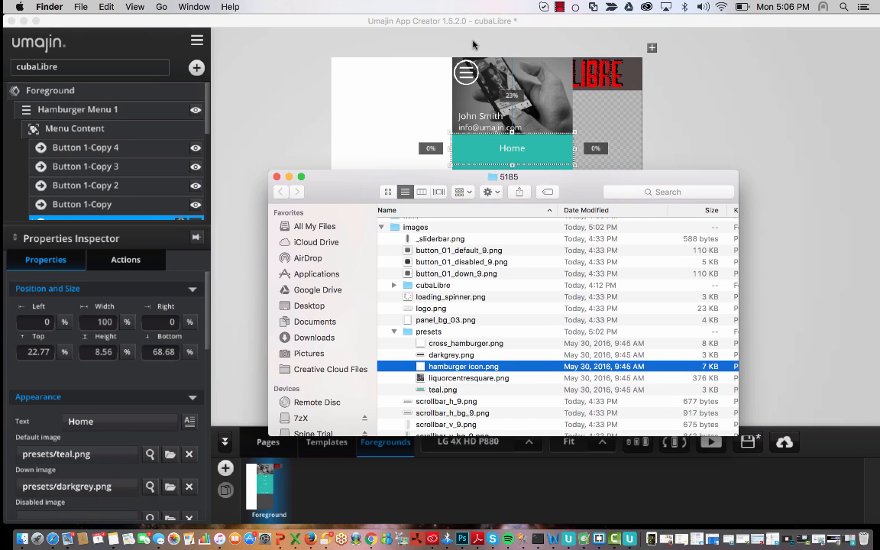
click(463, 345)
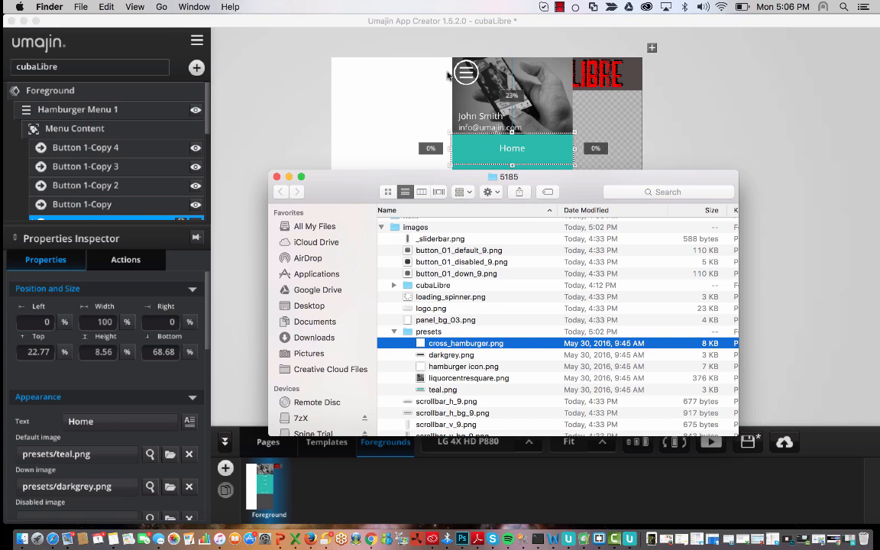
click(462, 380)
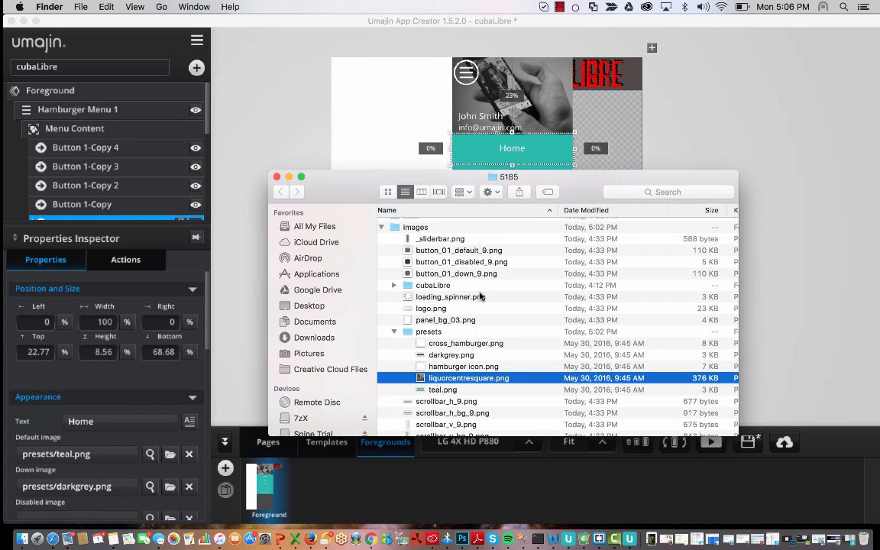
click(447, 390)
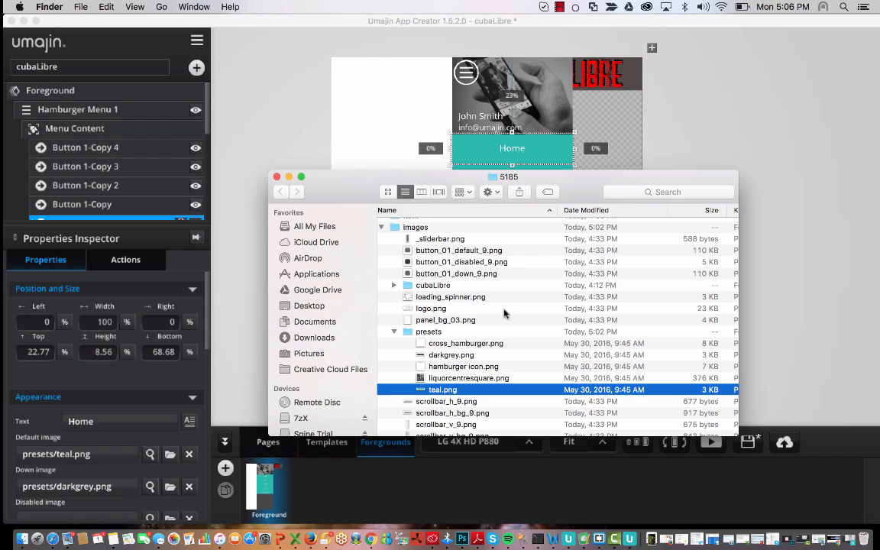
right_click(440, 394)
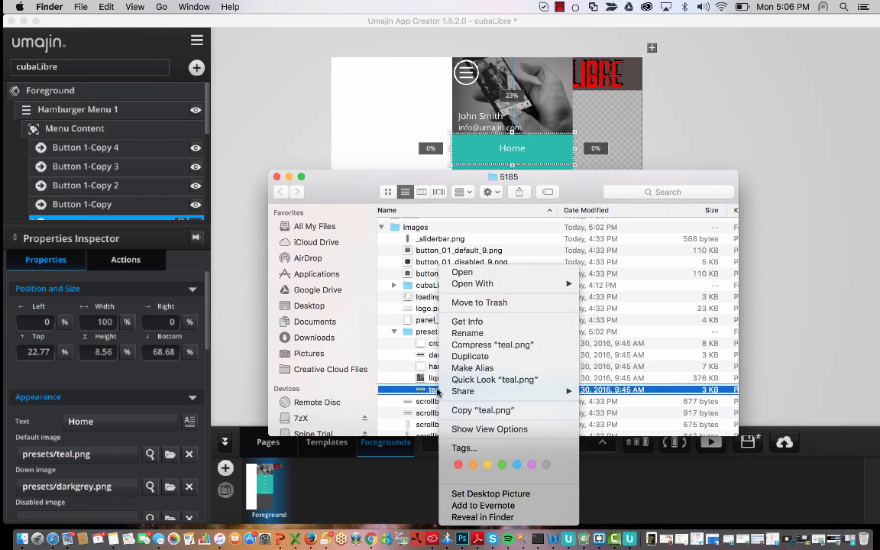
mouse_move(458, 284)
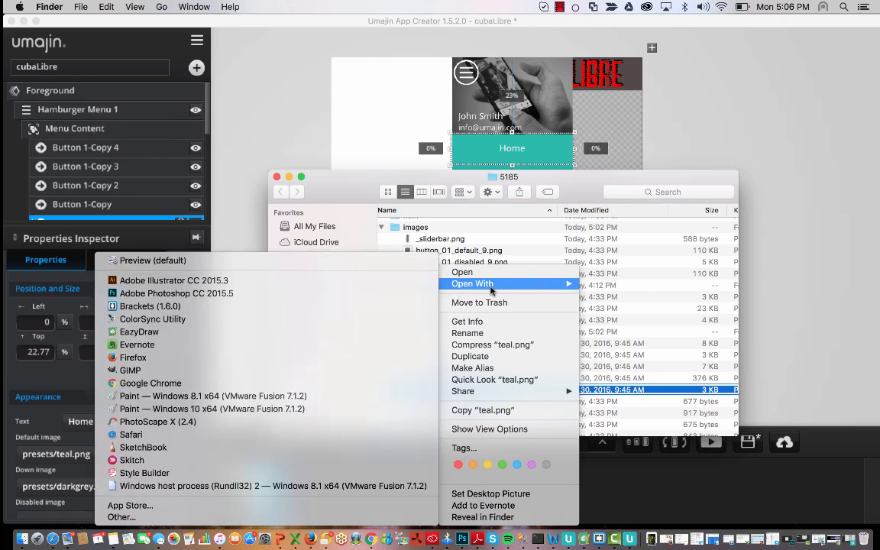
click(324, 293)
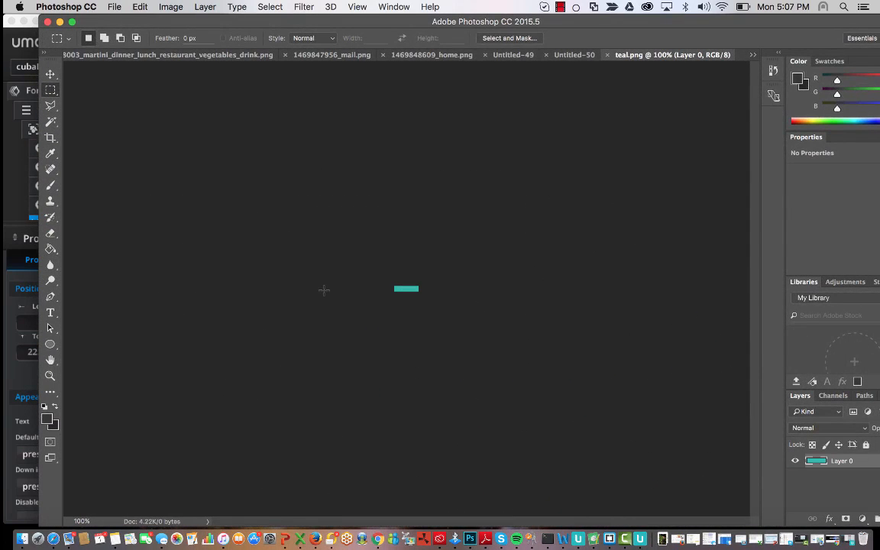
- Zoom in, Paint Bucket the teal bar with #ff009c magenta, then minimize Photoshop
click(50, 375)
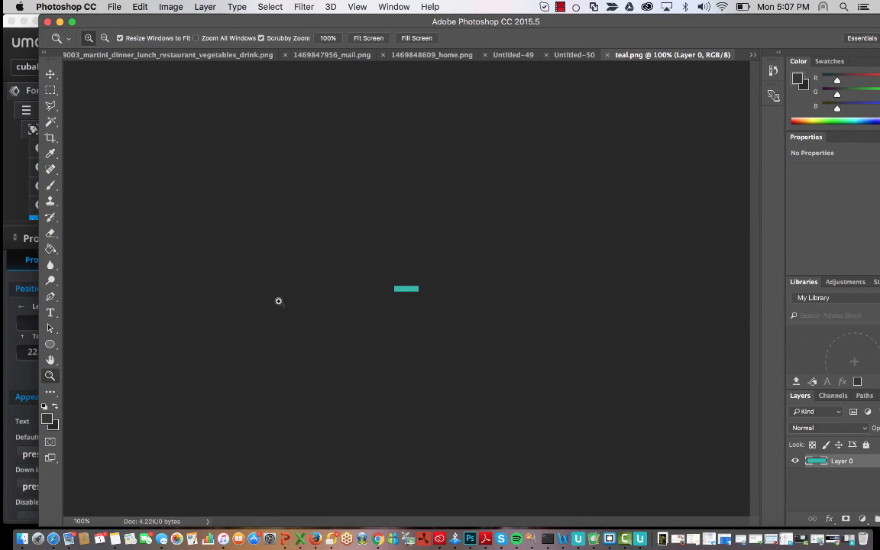
drag(412, 302, 388, 297)
click(49, 250)
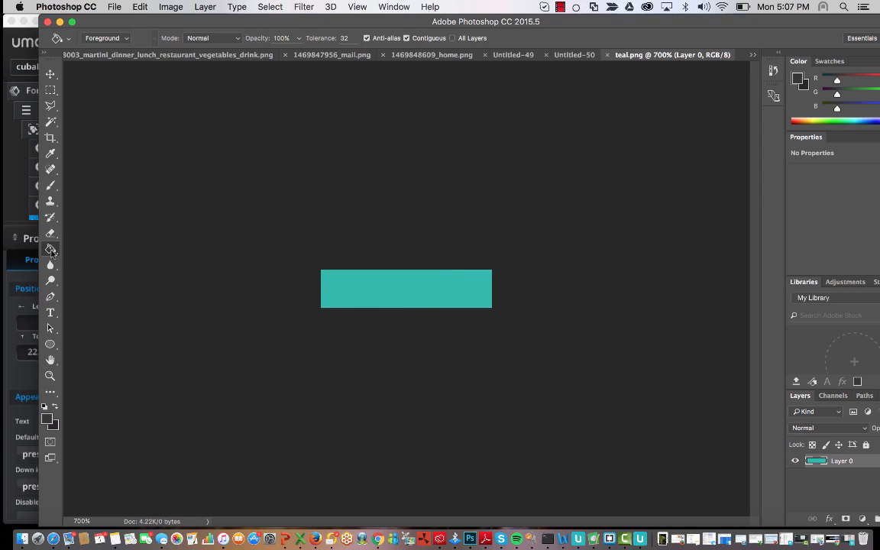
click(47, 419)
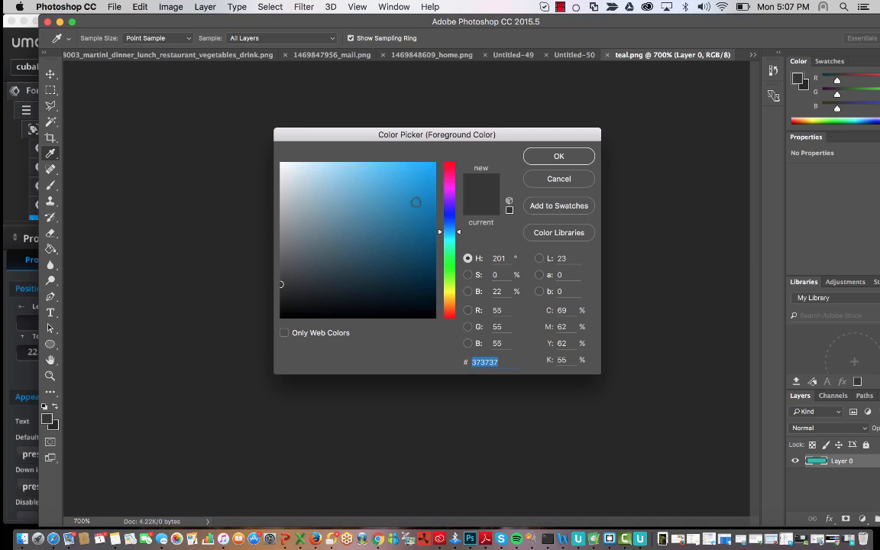
click(449, 179)
click(434, 163)
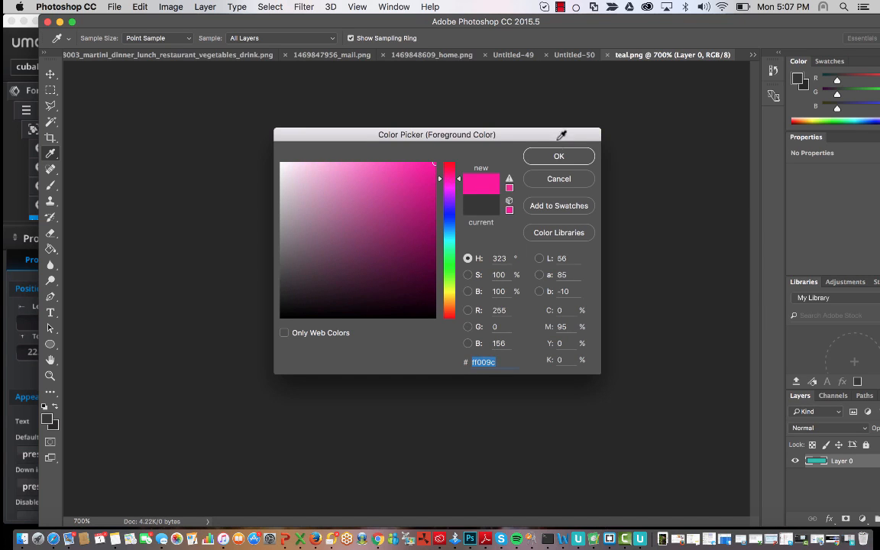
click(561, 156)
click(409, 290)
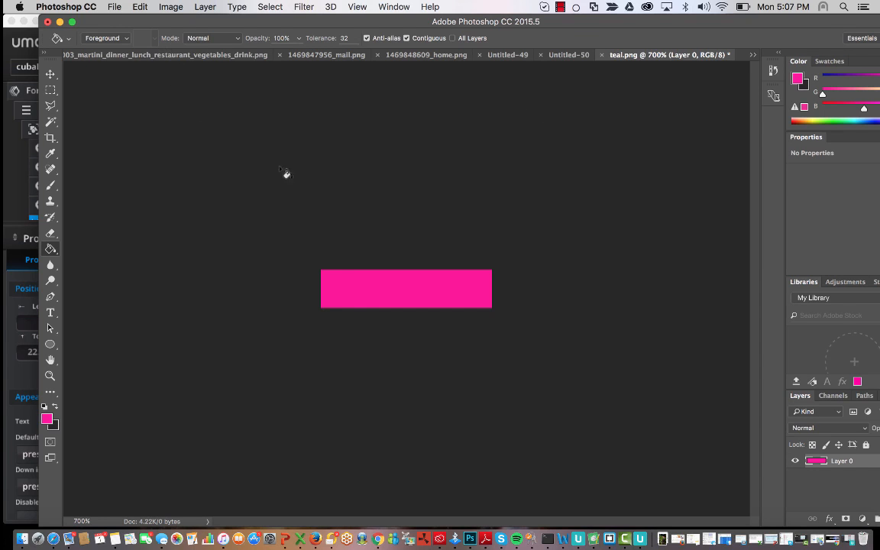
click(60, 22)
- Expand the cubaLibre image folder, select blackHamburgerBar.png, and return to Umajin App Creator
scroll(412, 260, up, 3)
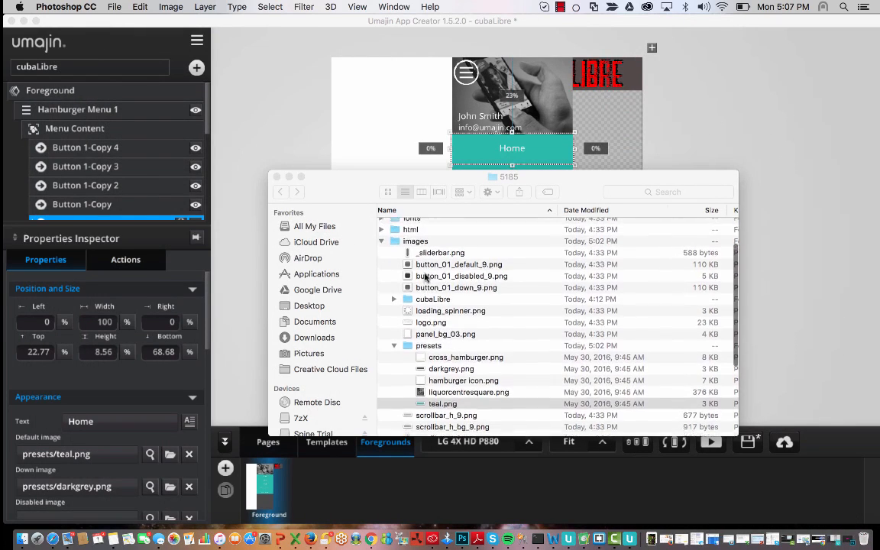
scroll(417, 290, down, 2)
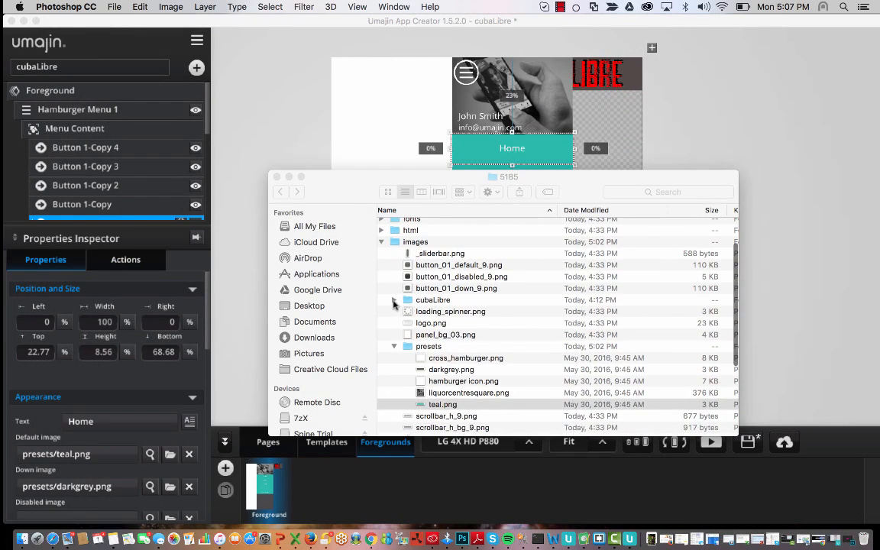
click(393, 300)
scroll(466, 365, down, 5)
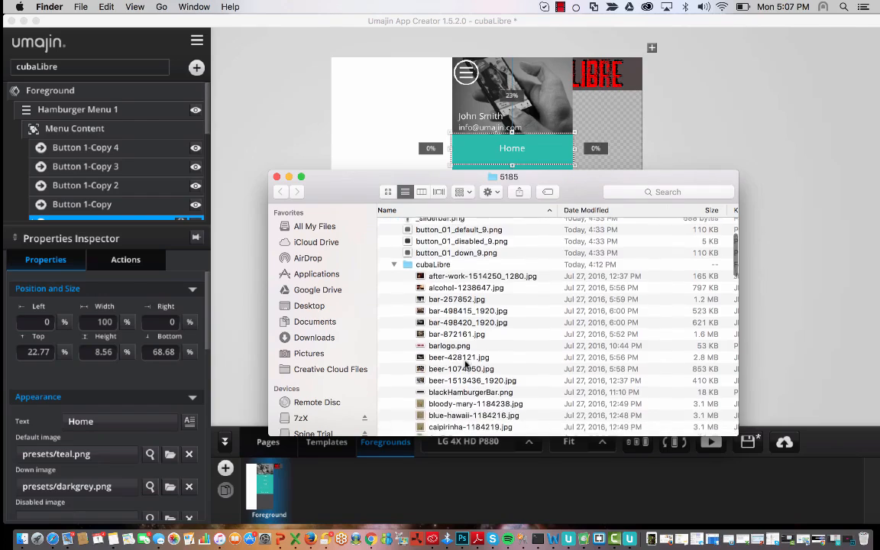
scroll(456, 344, down, 6)
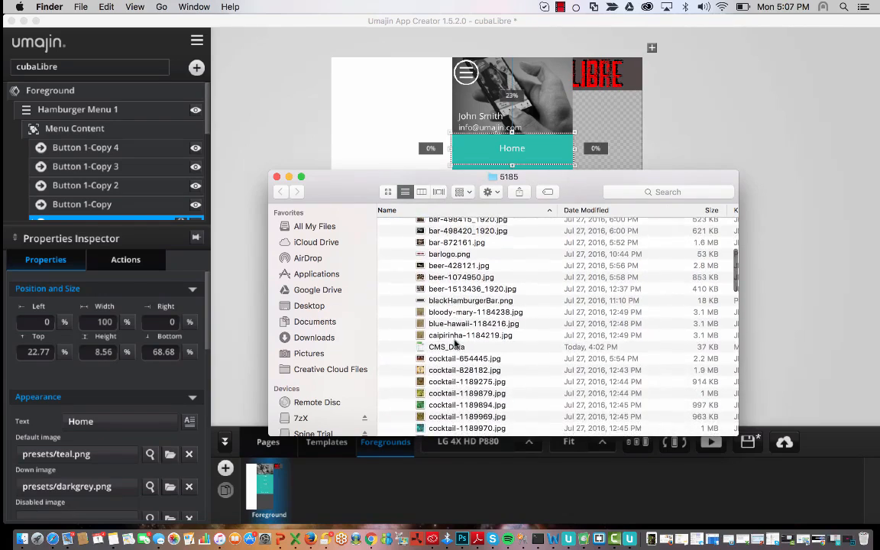
scroll(457, 344, down, 6)
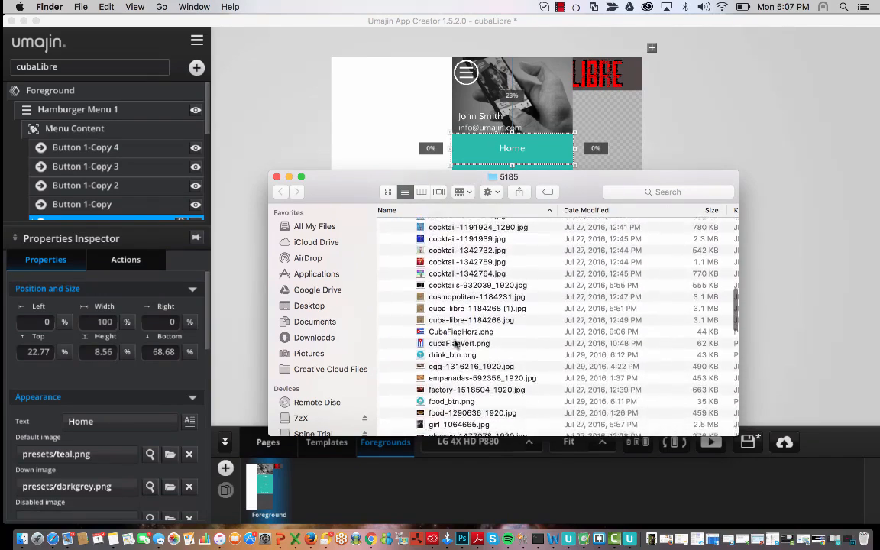
scroll(456, 344, down, 6)
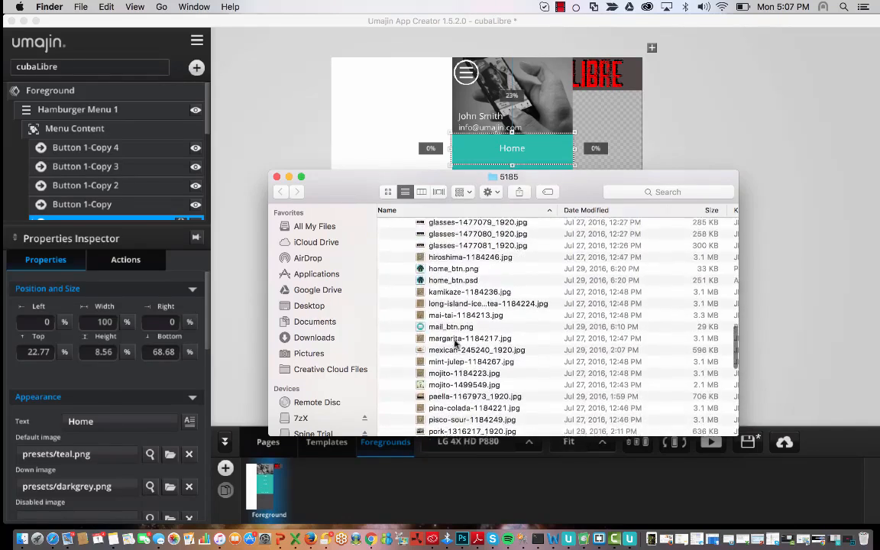
scroll(456, 344, down, 2)
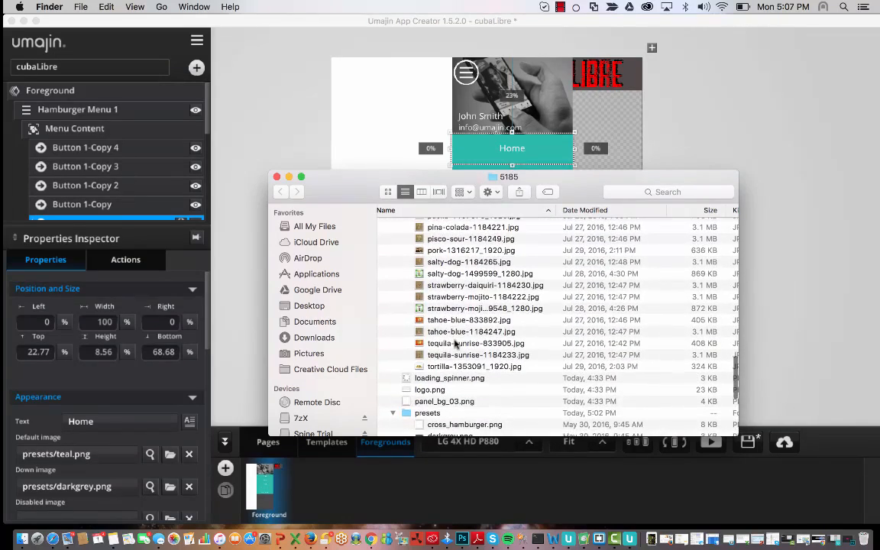
scroll(456, 344, up, 6)
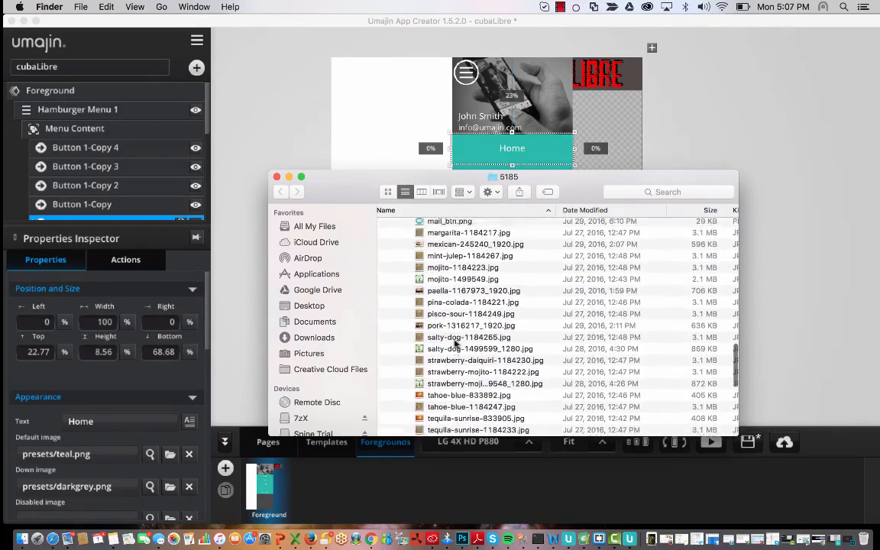
scroll(456, 344, up, 6)
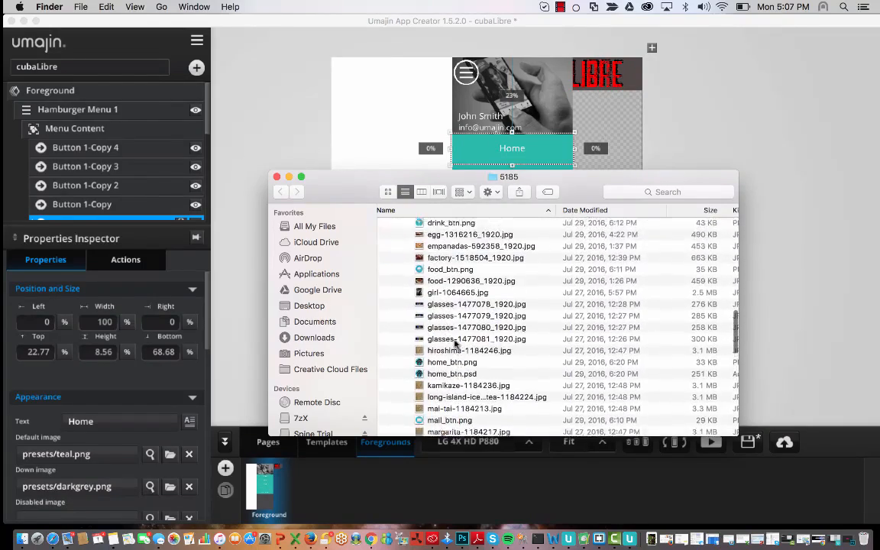
scroll(456, 343, up, 6)
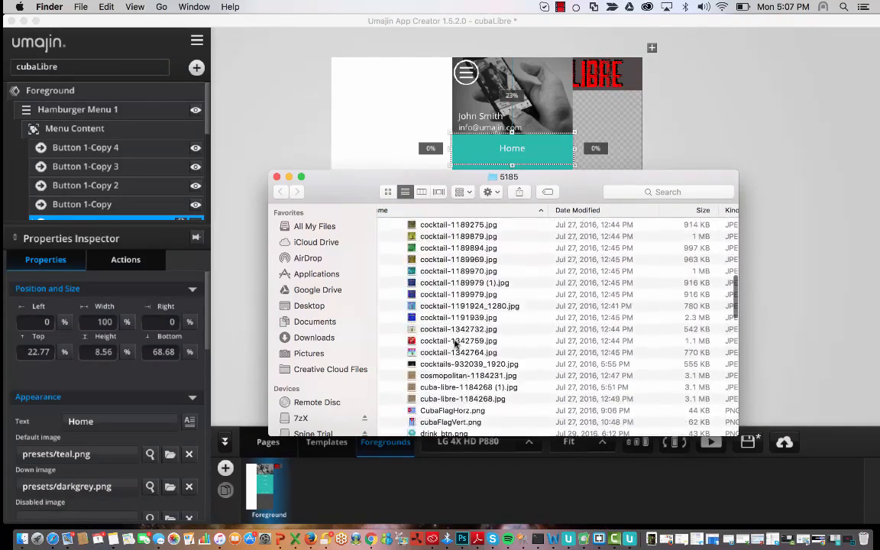
scroll(456, 344, up, 1)
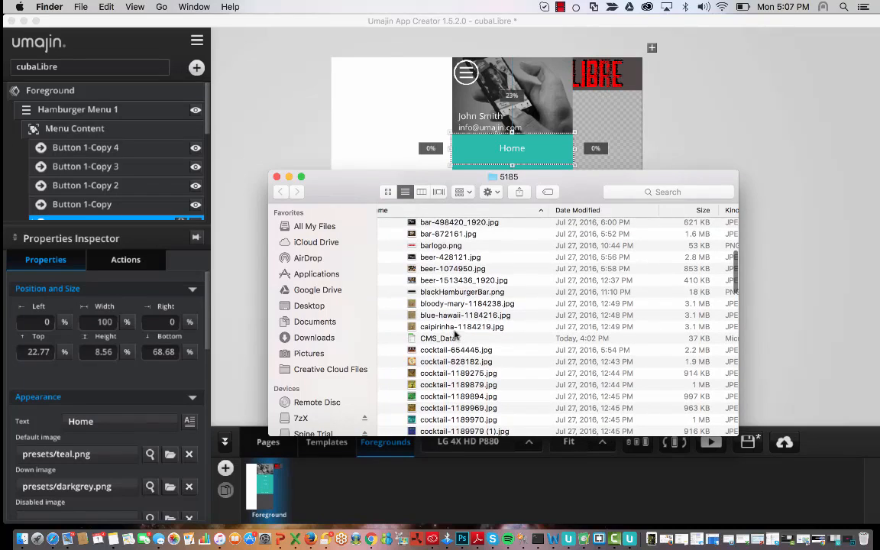
click(598, 294)
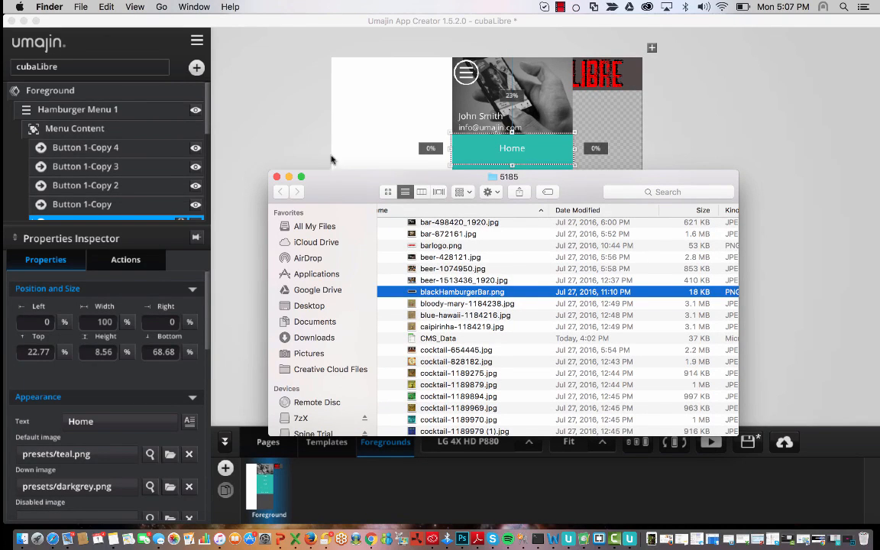
click(287, 100)
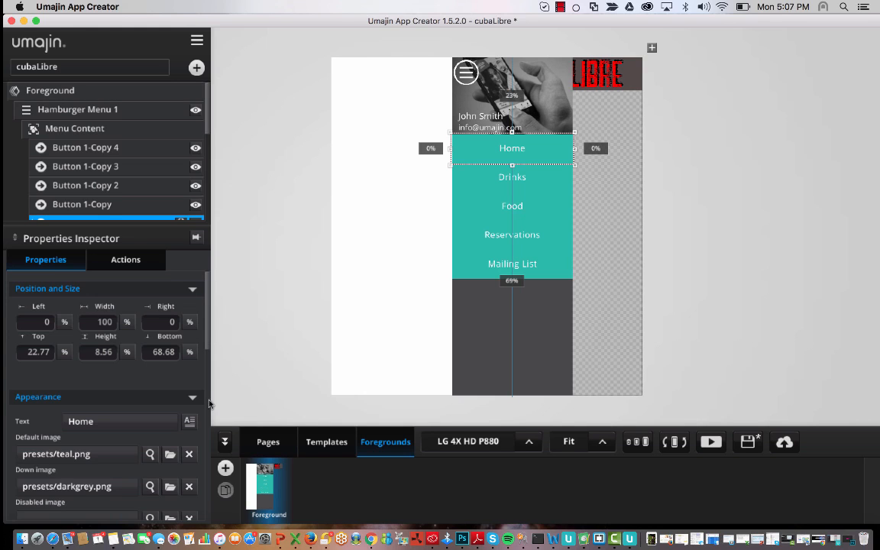
- Set the Home button's default image to cubaLibre/blackHamburgerBar.png
scroll(207, 121, down, 1)
scroll(206, 121, down, 3)
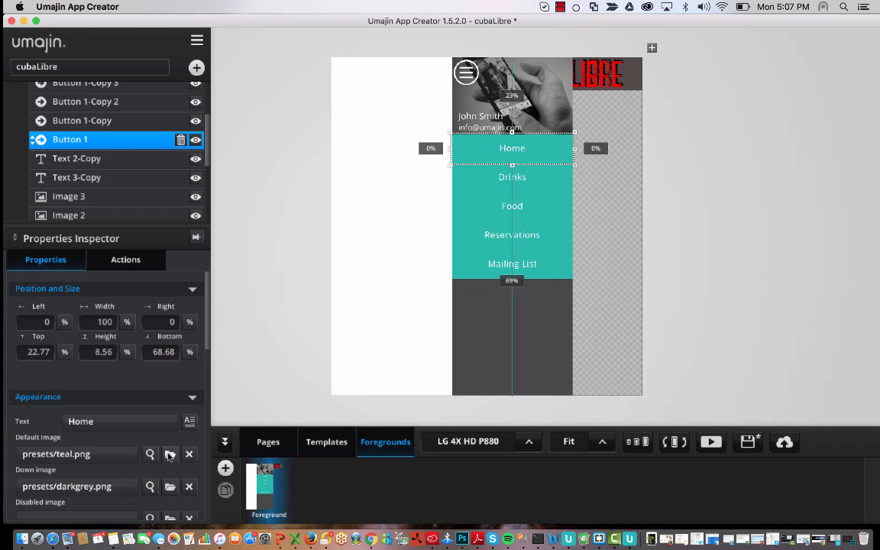
click(169, 455)
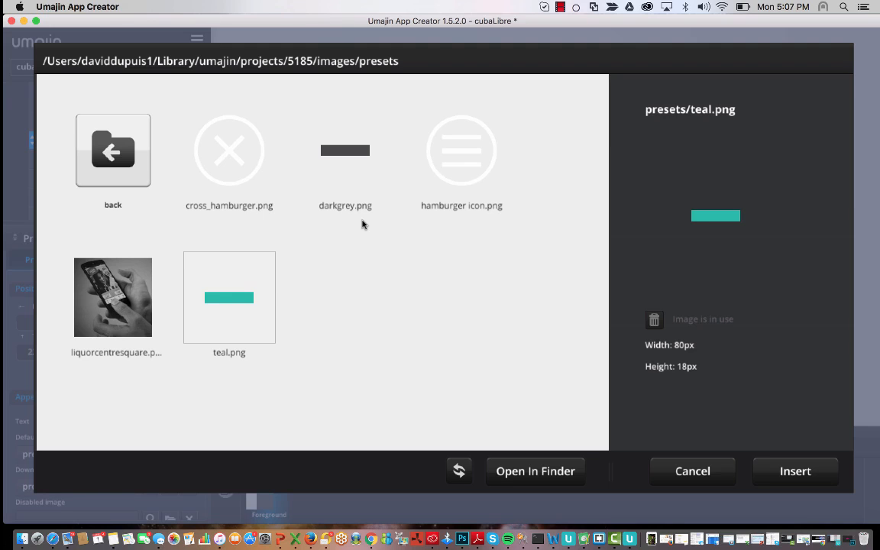
double_click(113, 148)
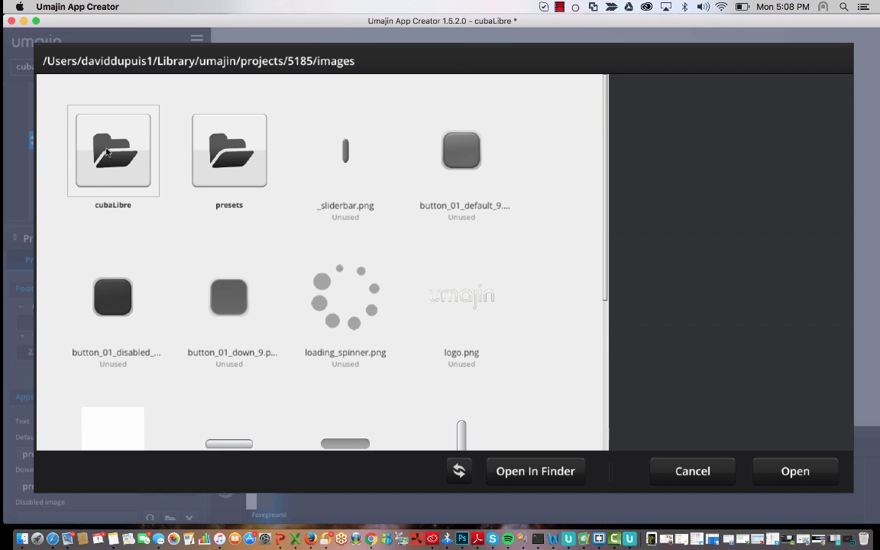
double_click(106, 151)
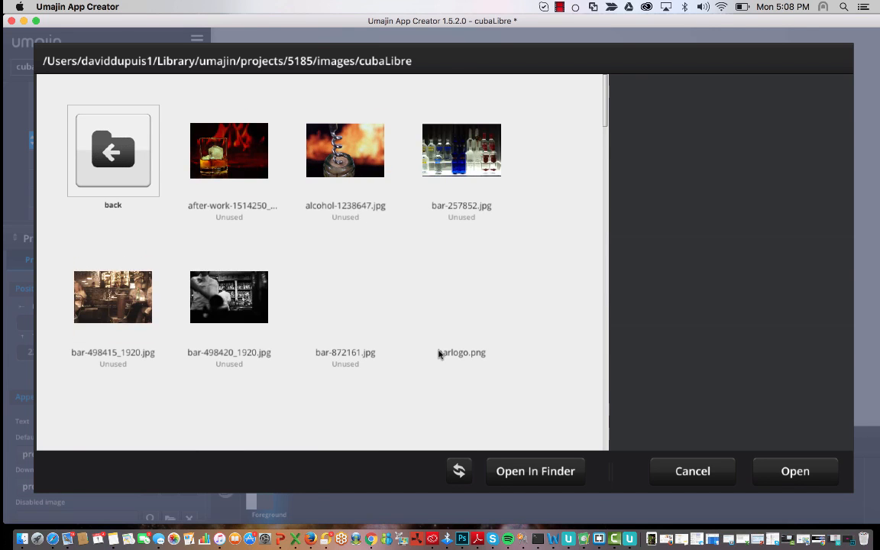
scroll(385, 334, down, 10)
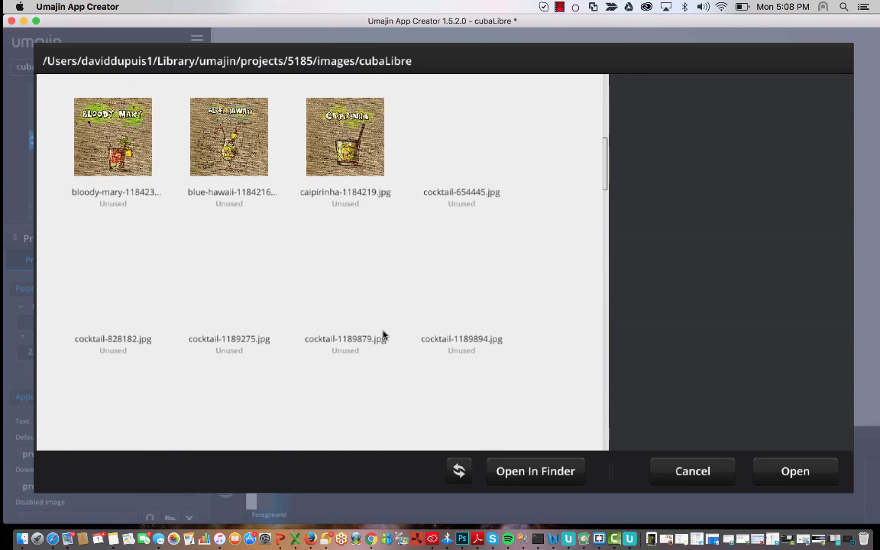
scroll(384, 335, down, 8)
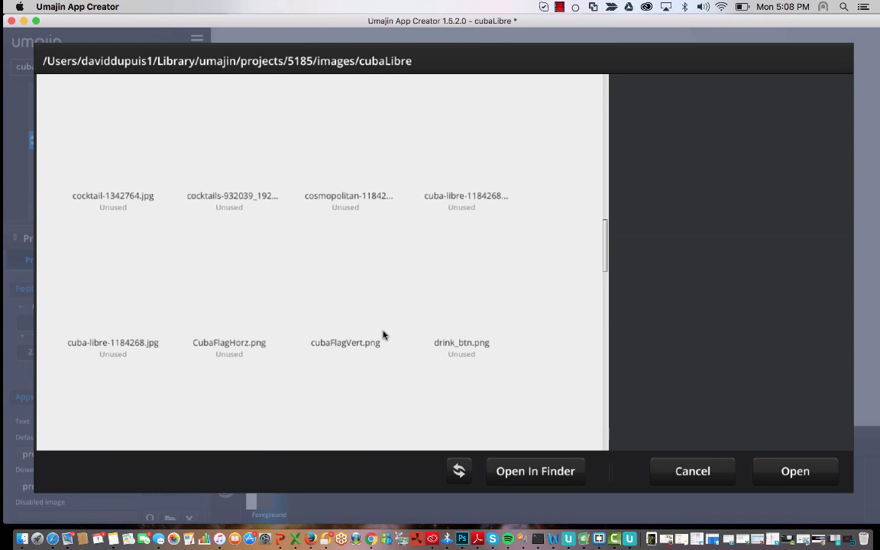
scroll(384, 335, up, 15)
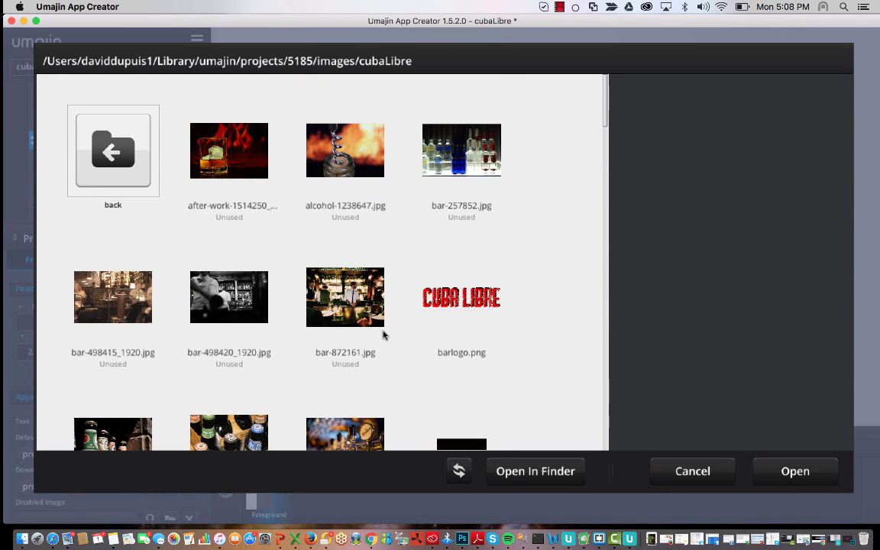
scroll(384, 335, down, 2)
click(468, 357)
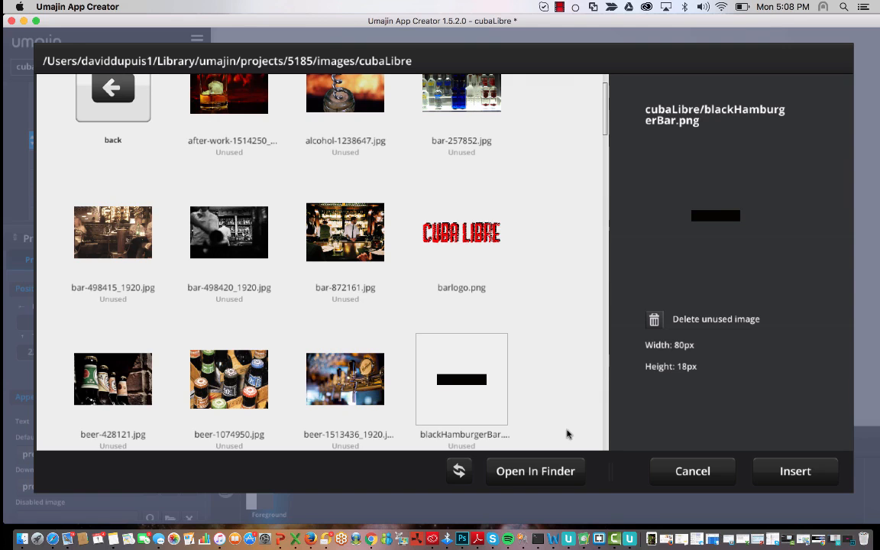
scroll(567, 434, down, 2)
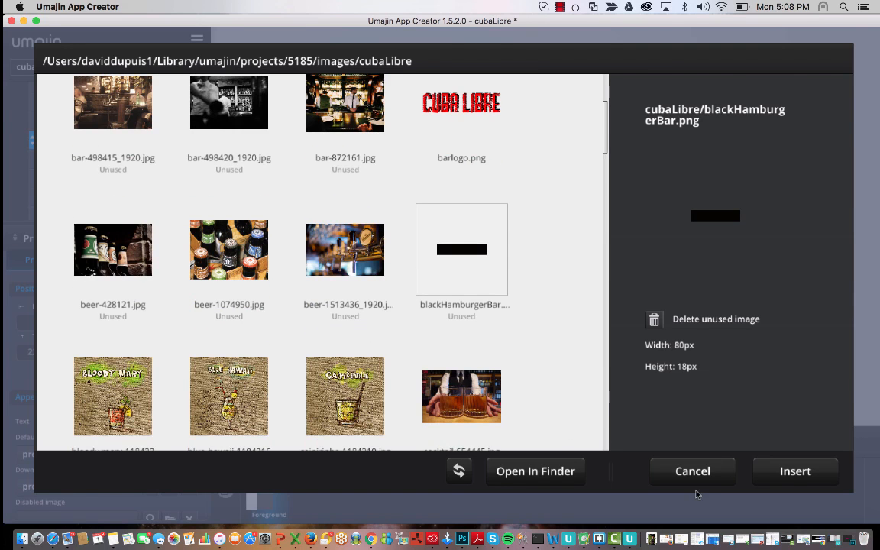
click(798, 471)
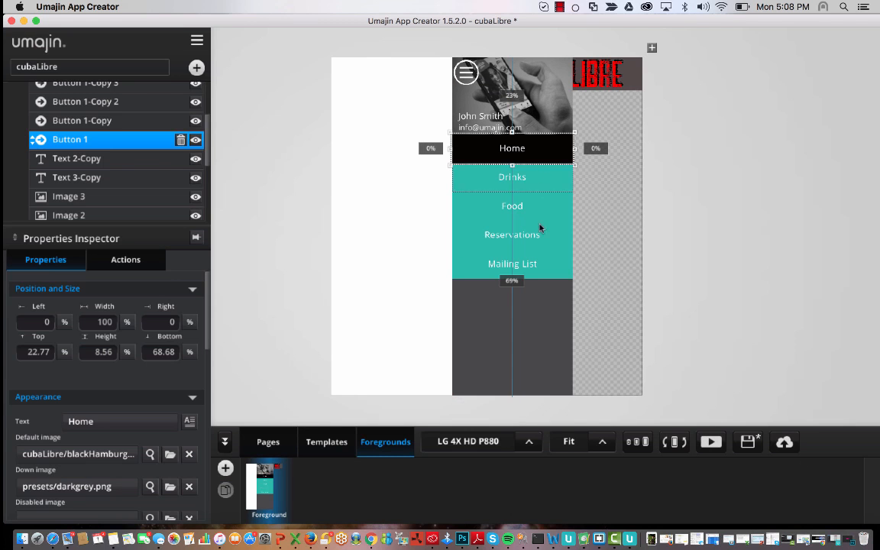
- Set the Drinks button's default image to cubaLibre/blackHamburgerBar.png
click(105, 121)
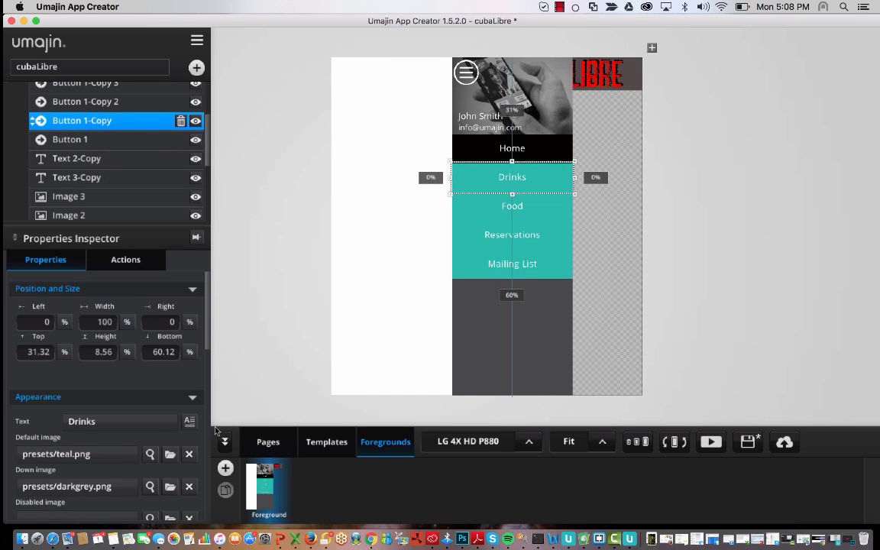
click(170, 454)
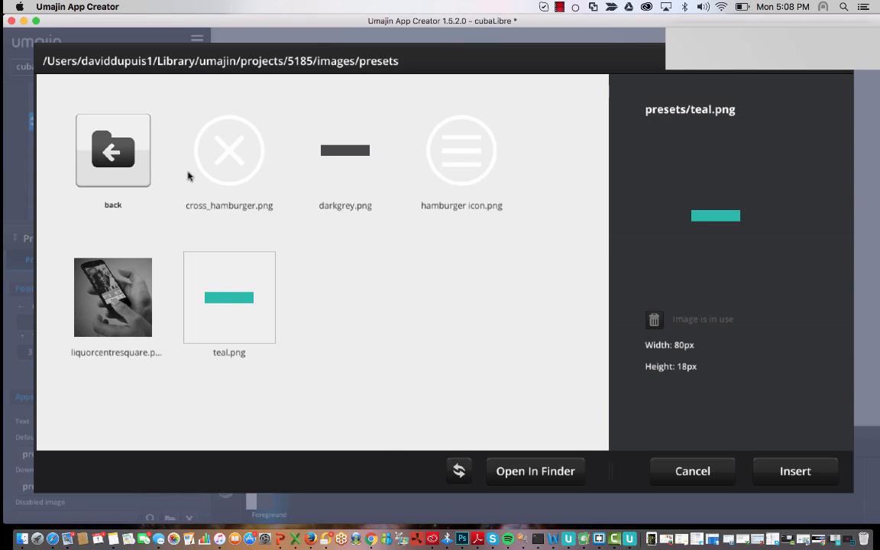
double_click(108, 134)
double_click(108, 135)
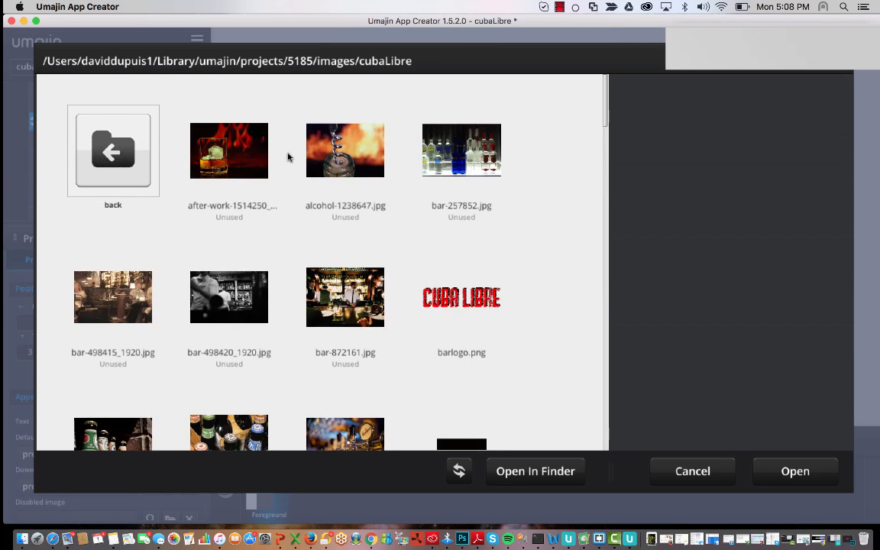
scroll(287, 157, down, 5)
click(446, 225)
click(812, 478)
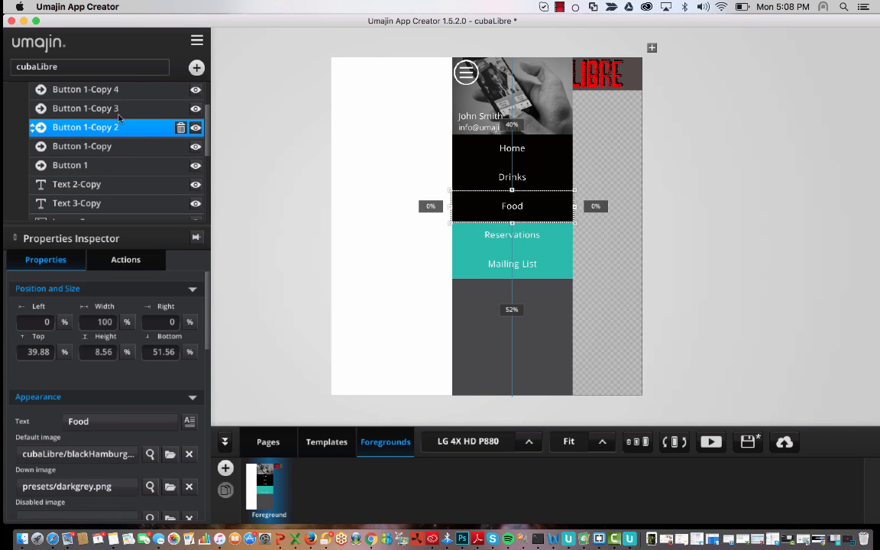
- Give the Reservations button the blackHamburgerBar.png default image as well
click(115, 109)
scroll(111, 149, up, 2)
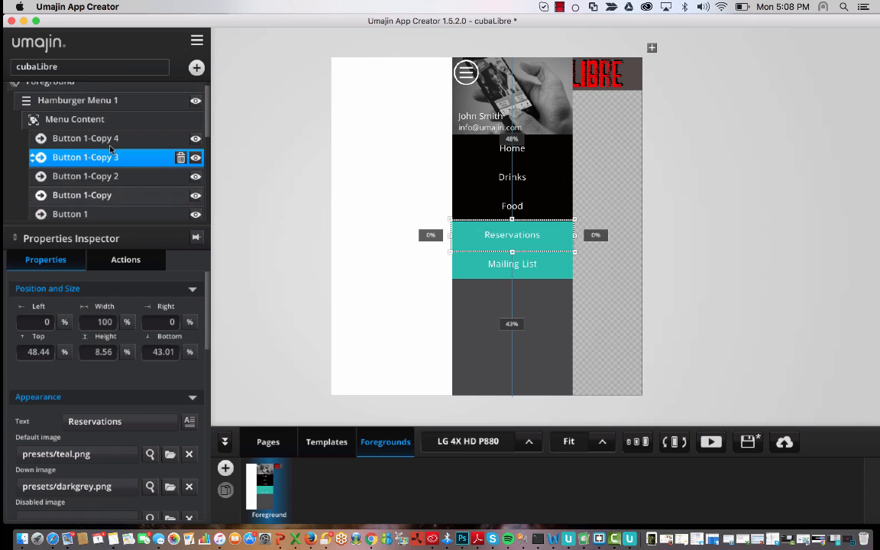
click(170, 454)
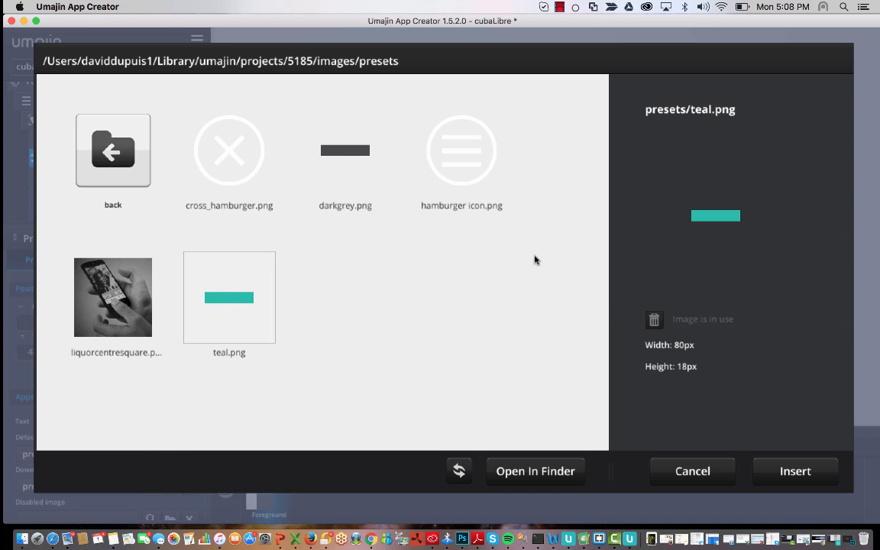
click(116, 160)
double_click(117, 159)
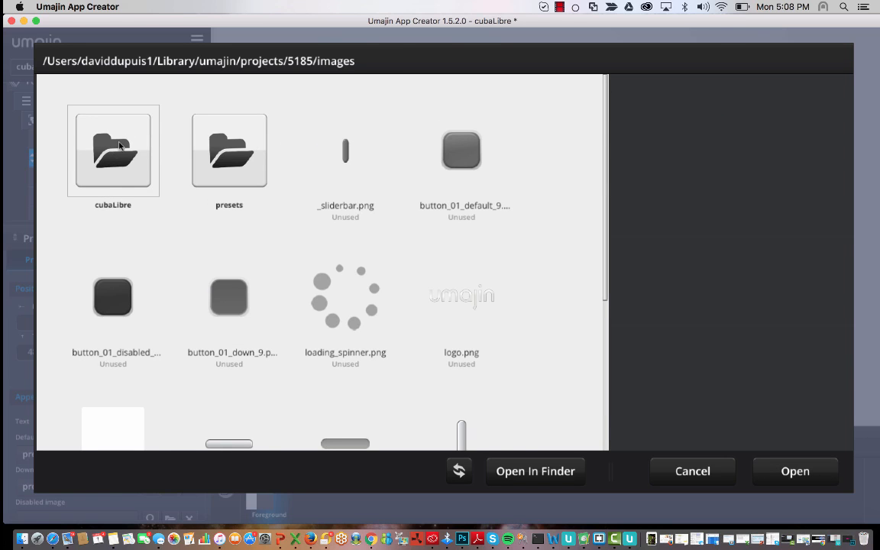
double_click(111, 141)
scroll(479, 305, down, 10)
scroll(477, 320, up, 10)
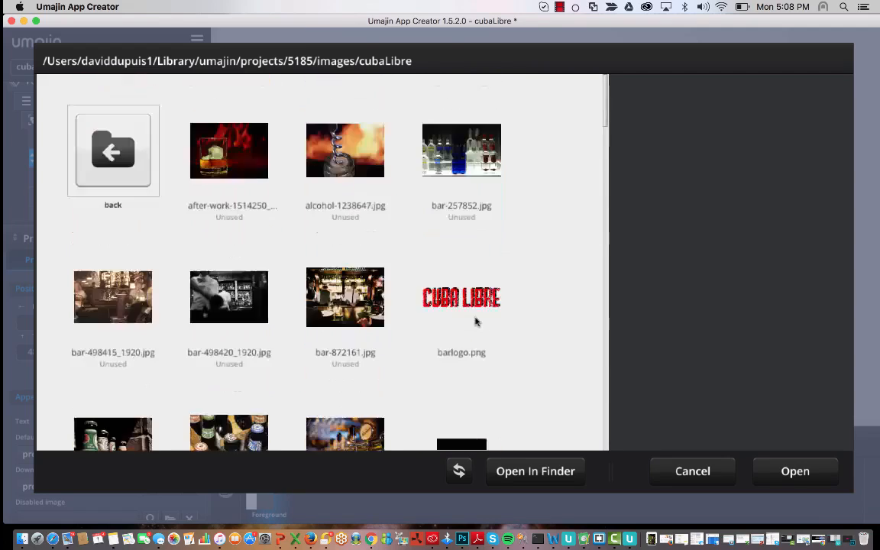
scroll(475, 321, down, 4)
scroll(475, 322, up, 2)
click(462, 251)
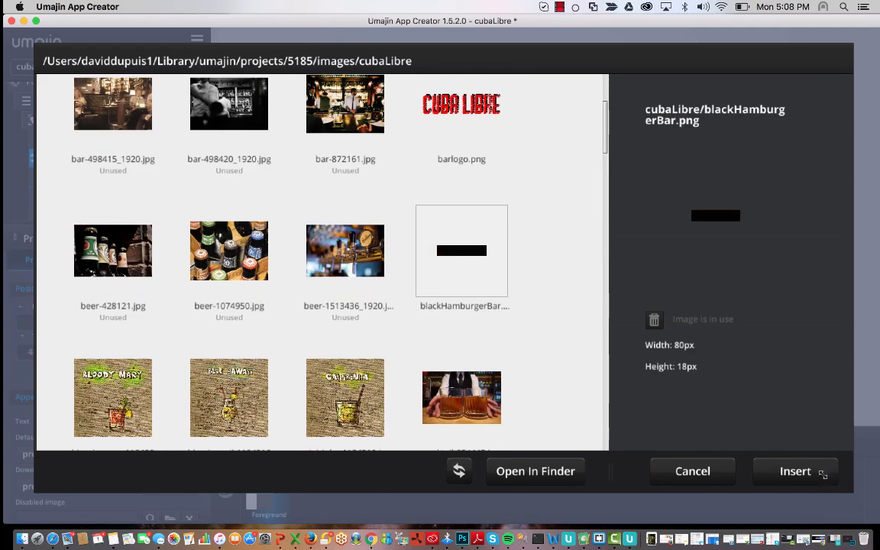
click(805, 478)
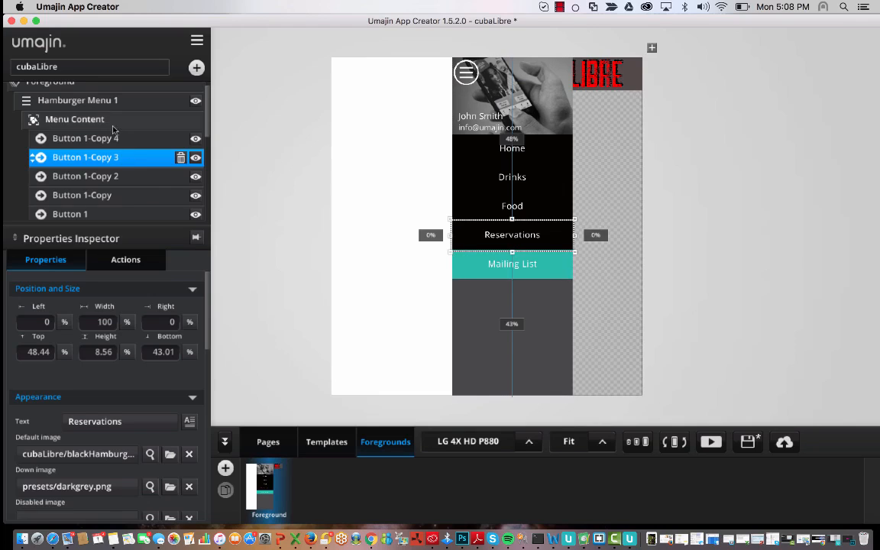
- Apply blackHamburgerBar.png to the Mailing List button too, leaving no teal buttons
click(83, 139)
click(170, 454)
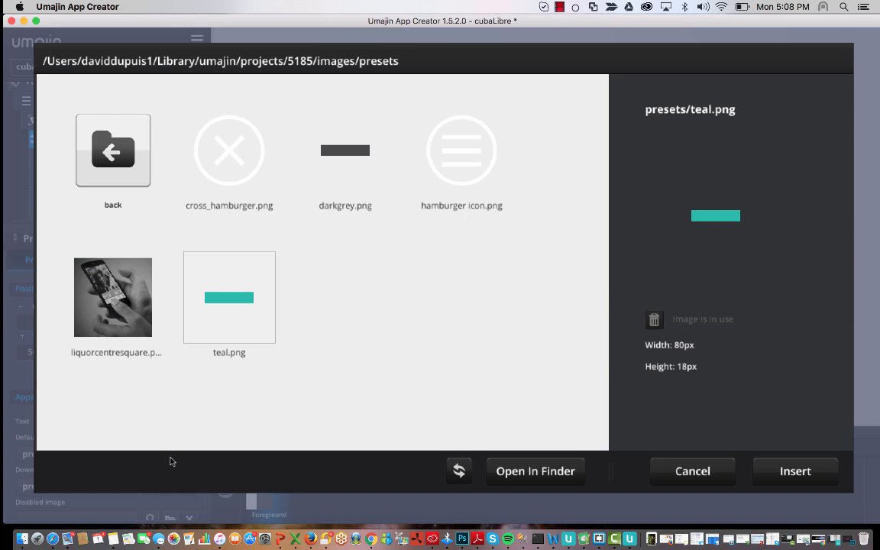
double_click(115, 158)
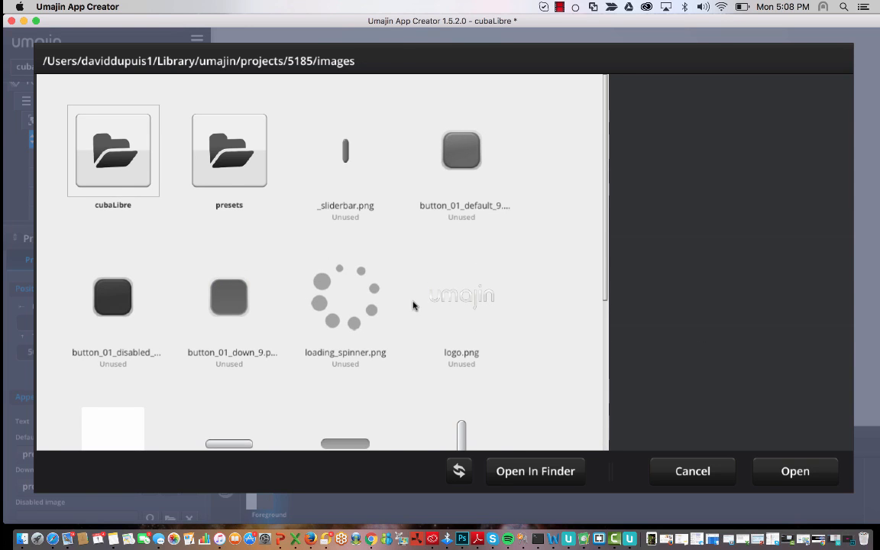
double_click(134, 157)
scroll(467, 361, down, 5)
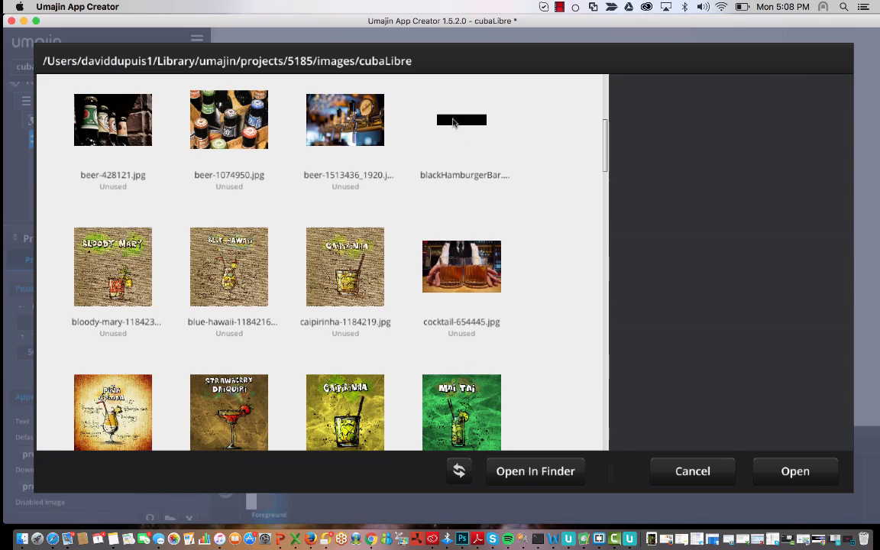
click(459, 121)
click(803, 471)
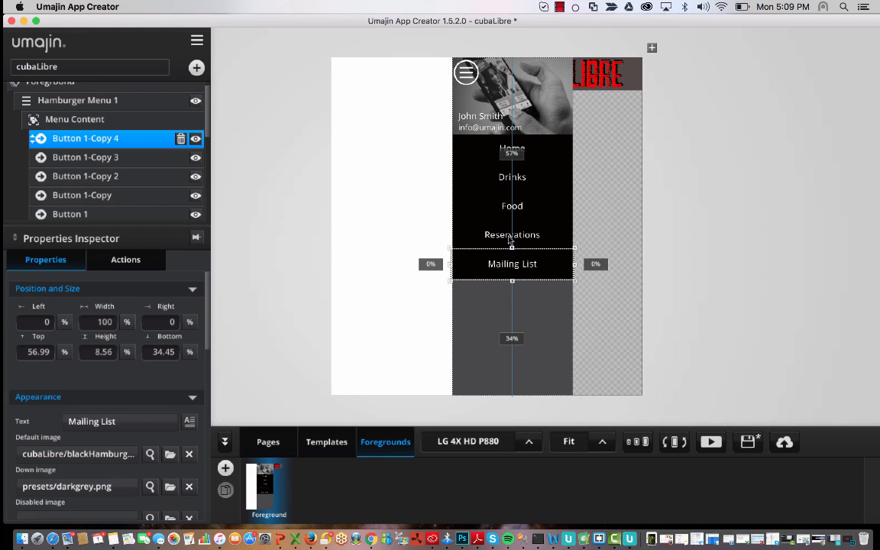
click(556, 342)
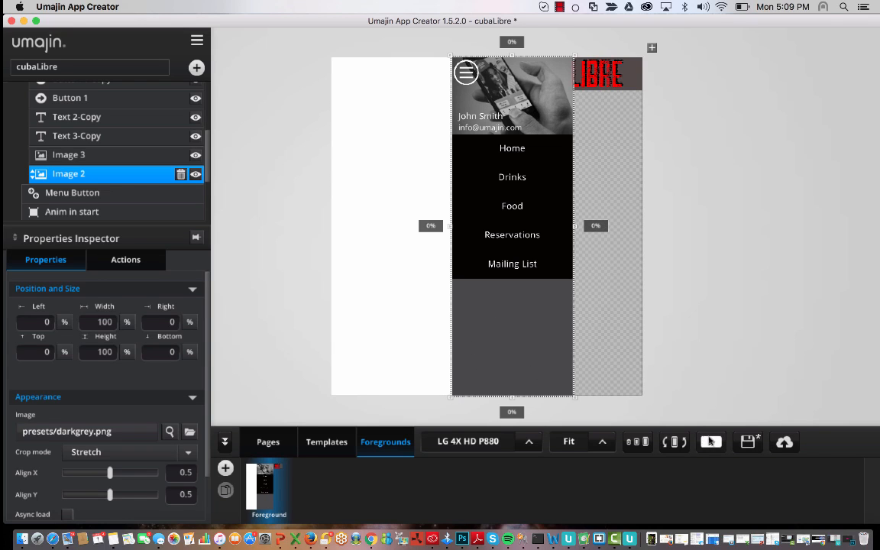
click(269, 442)
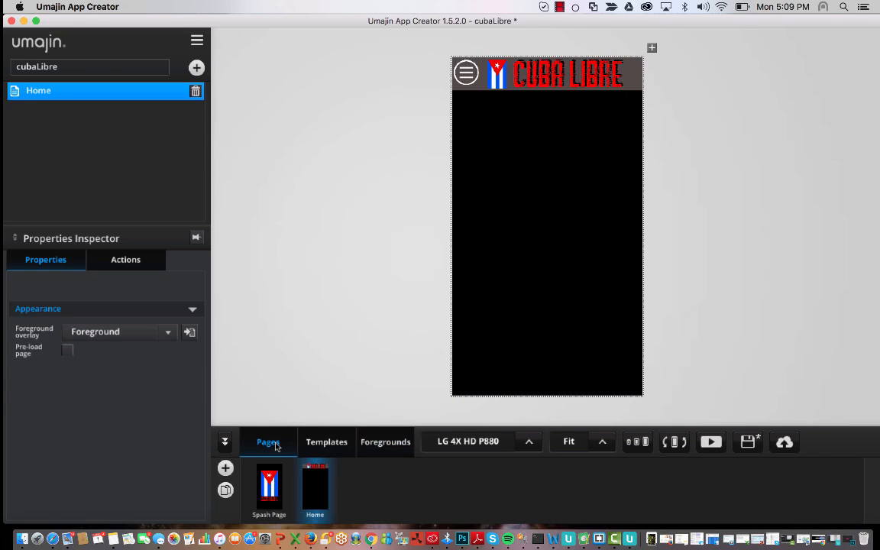
click(710, 443)
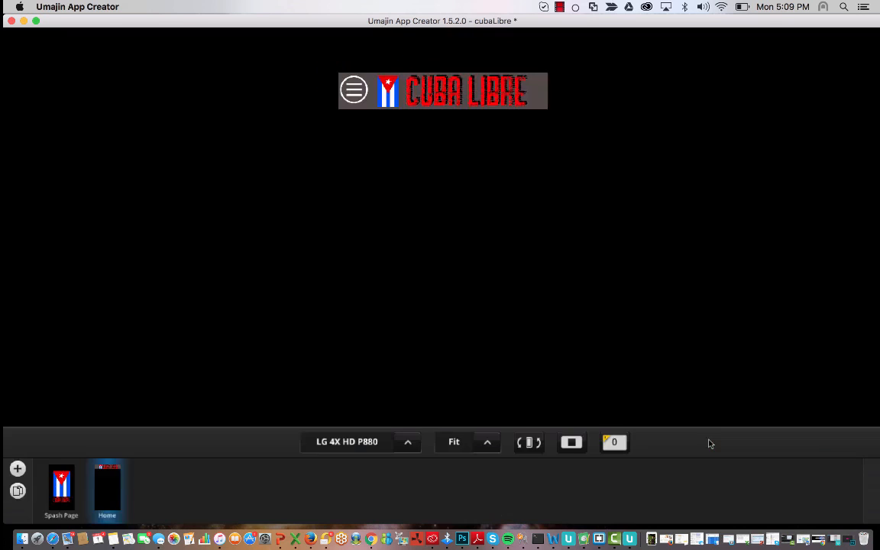
click(338, 61)
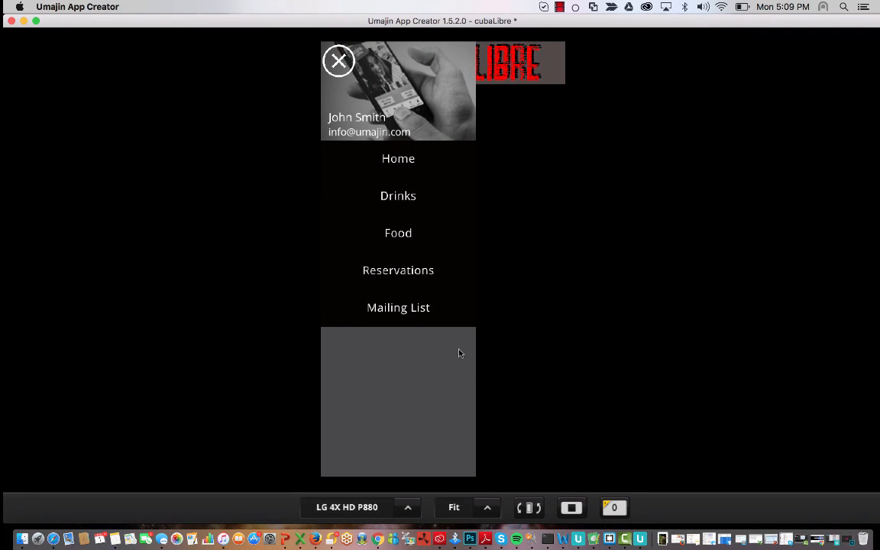
click(571, 507)
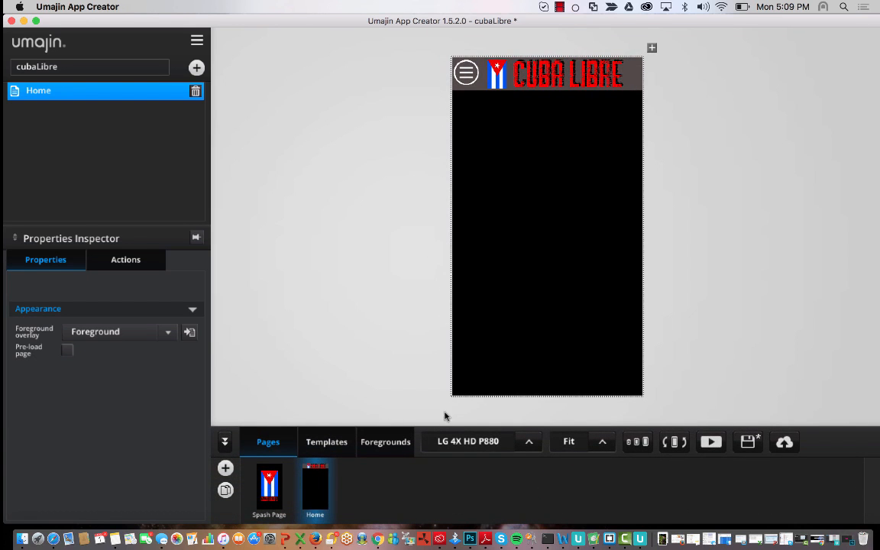
click(386, 442)
click(467, 73)
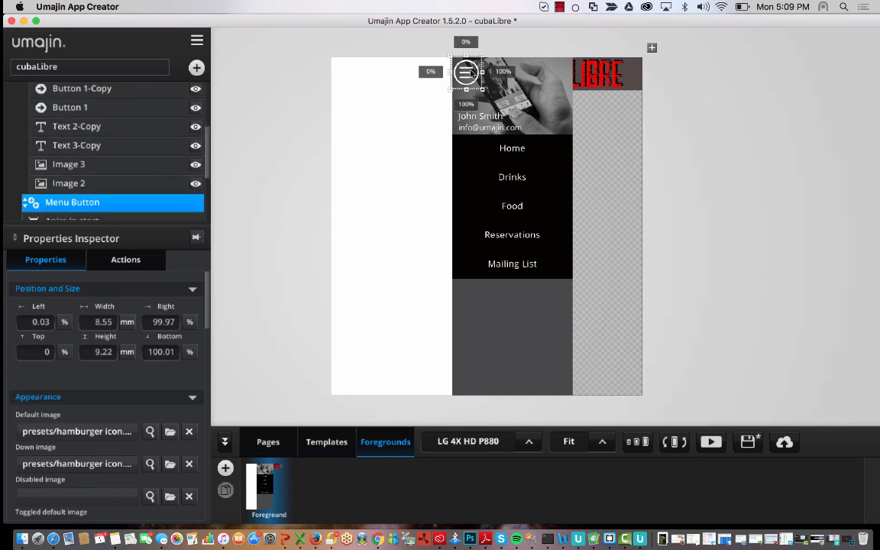
click(497, 298)
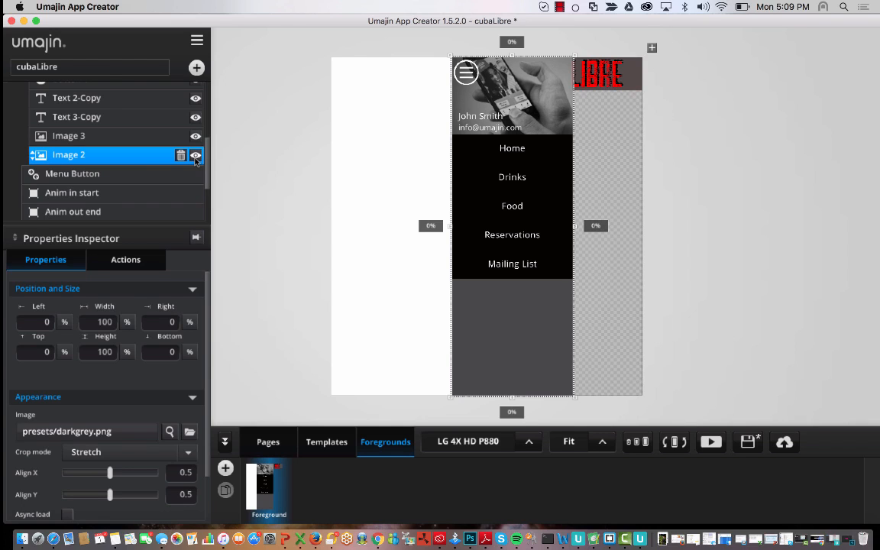
scroll(197, 159, up, 3)
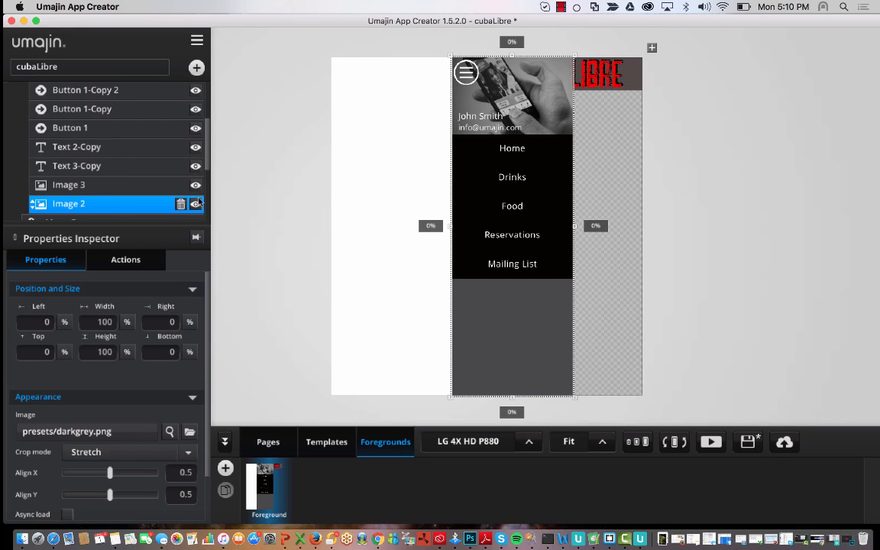
click(195, 204)
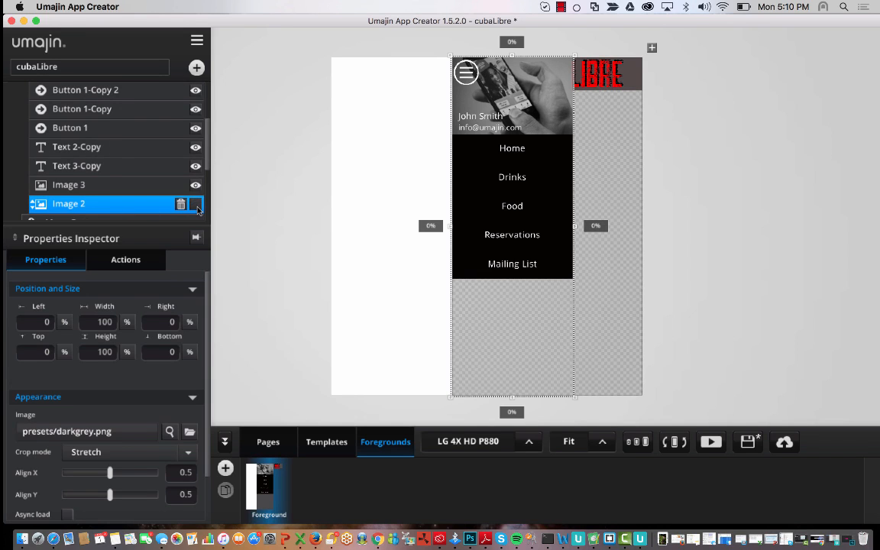
click(195, 204)
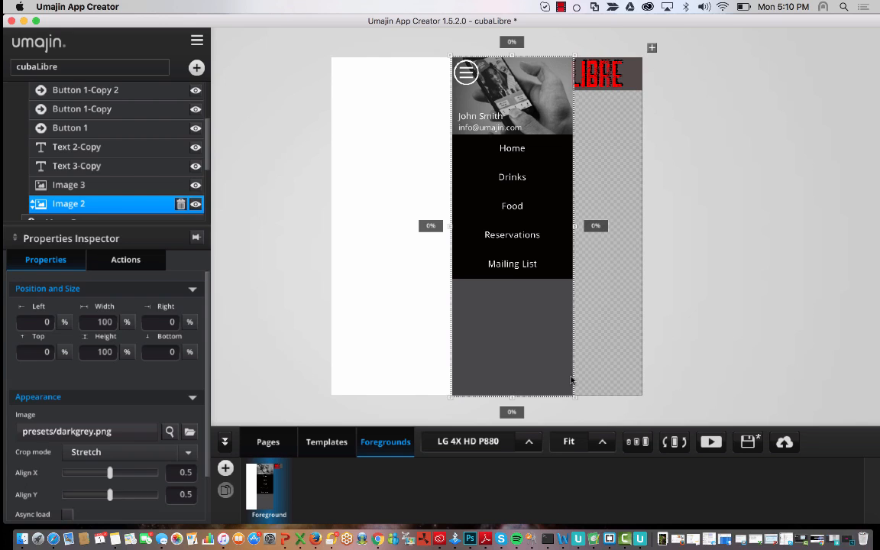
- Shrink Image 2's grey backdrop to about 67% height, below Mailing List, and preview the app
click(535, 350)
click(471, 368)
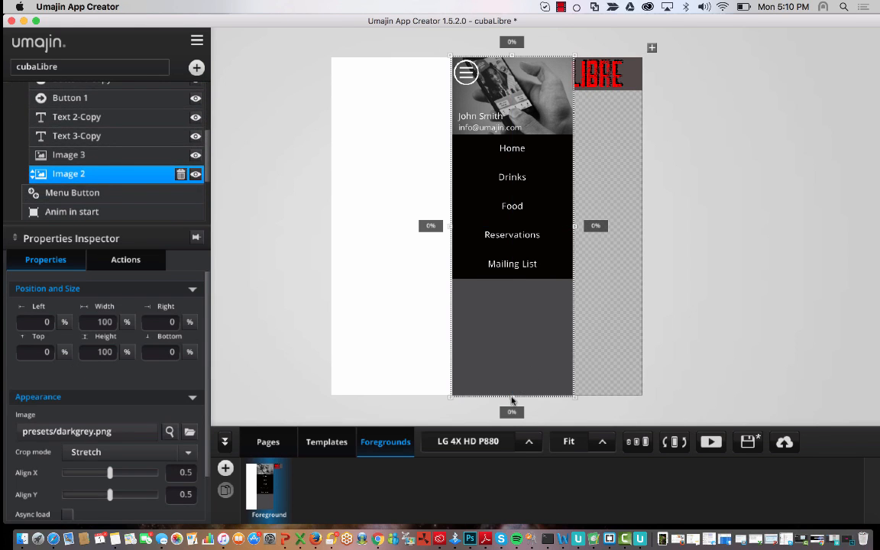
drag(512, 397, 513, 287)
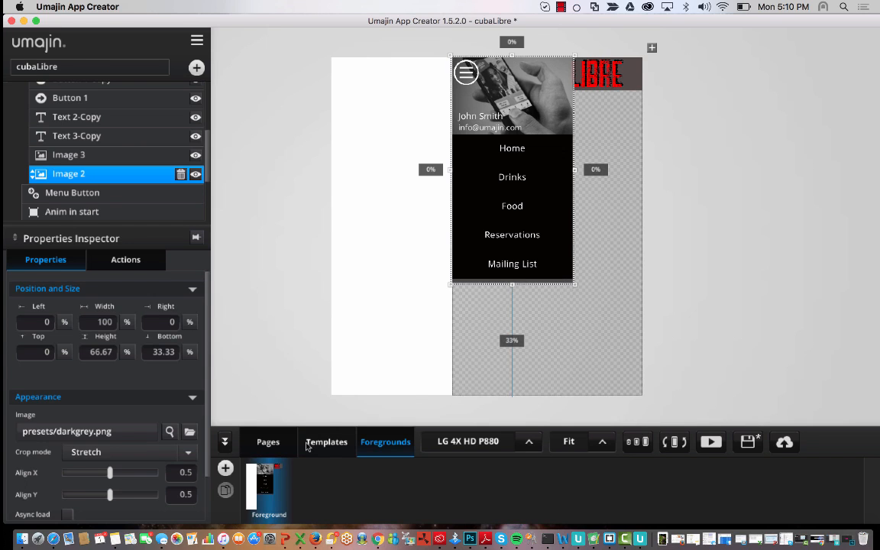
click(275, 445)
click(714, 443)
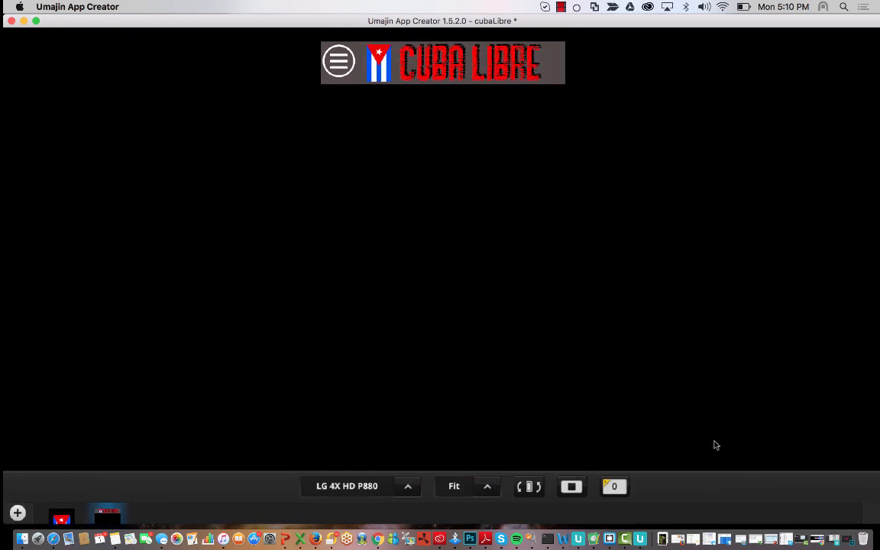
- Open the hamburger menu in the preview to check it, then stop the preview
click(337, 64)
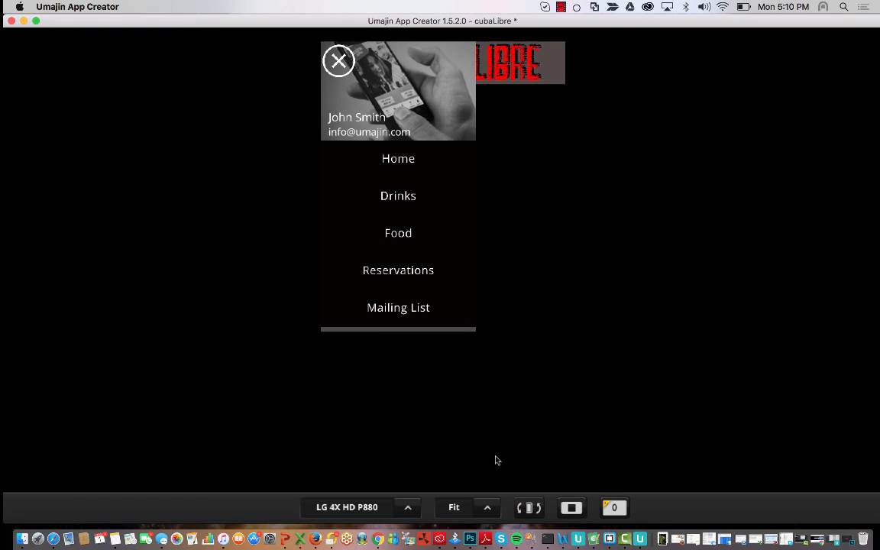
click(567, 508)
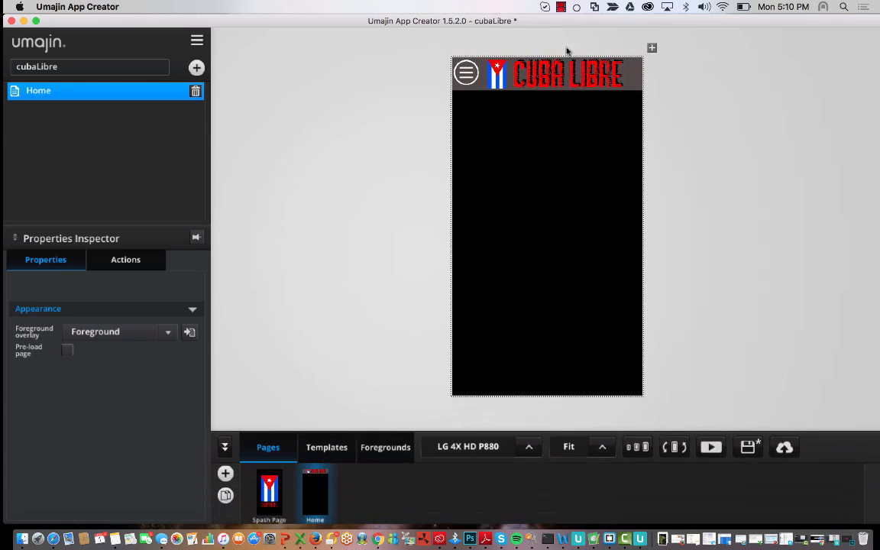
- Delete the sample e-mail and name text layers (Text 2-Copy, Text 3-Copy) from the menu header
click(388, 442)
click(466, 71)
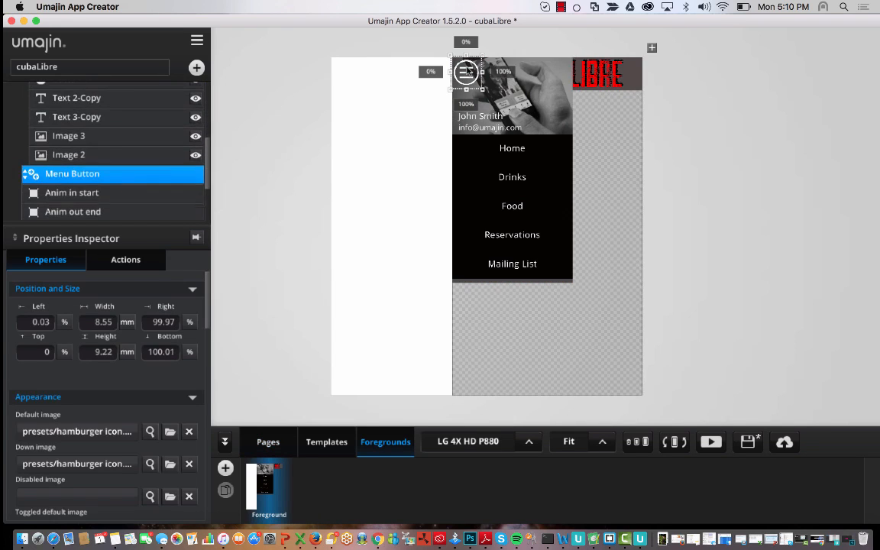
click(510, 133)
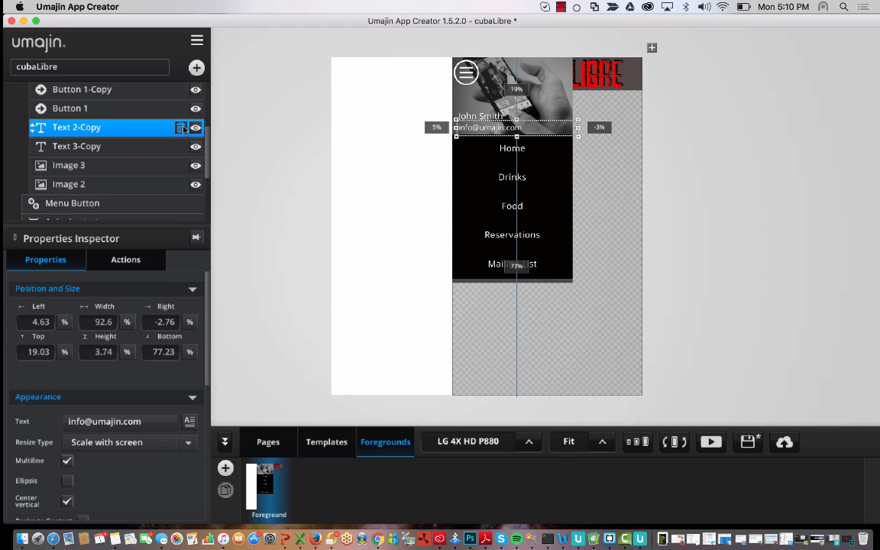
click(181, 128)
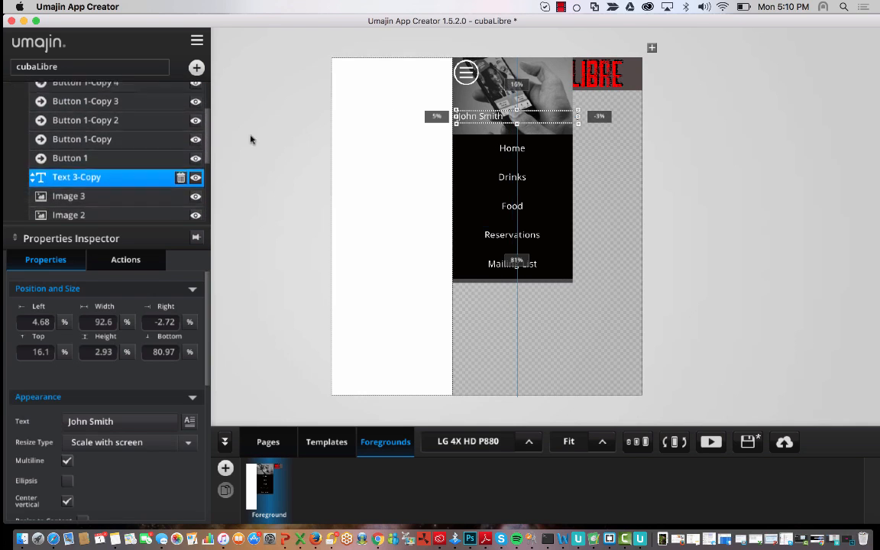
click(180, 177)
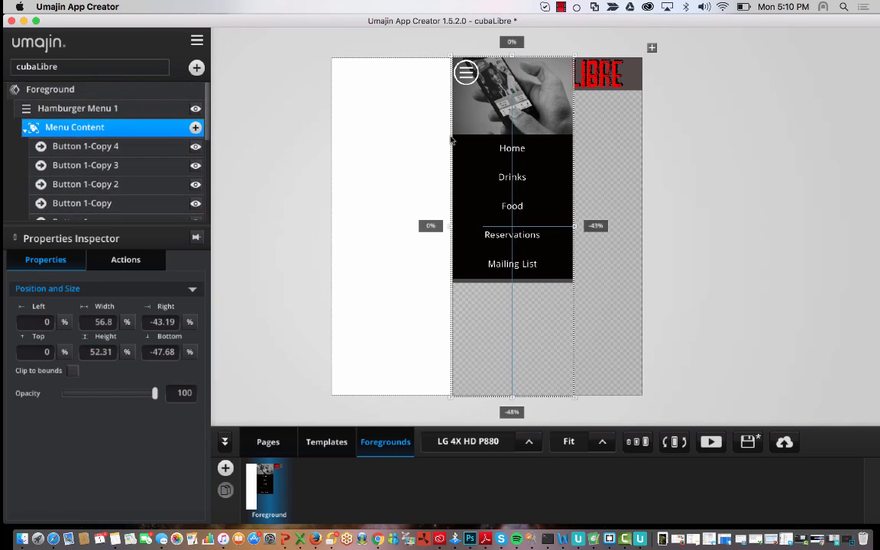
click(549, 104)
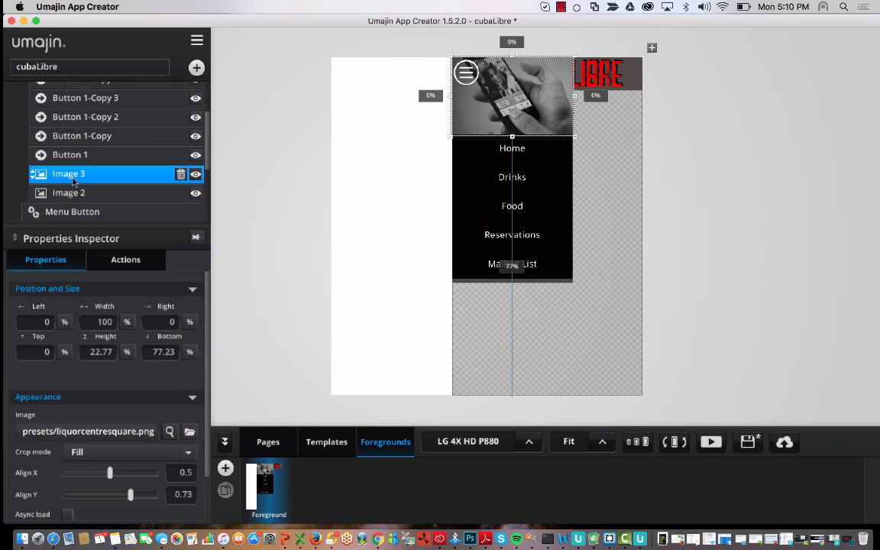
- Set Image 3 to cubaLibre/after-work-1514250_1280.jpg, the whisky glass photo
click(189, 432)
double_click(100, 145)
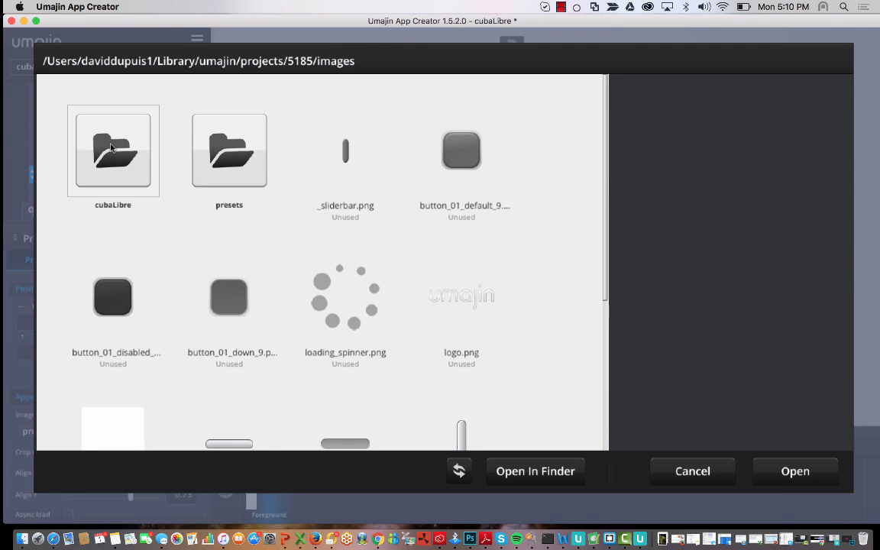
double_click(111, 148)
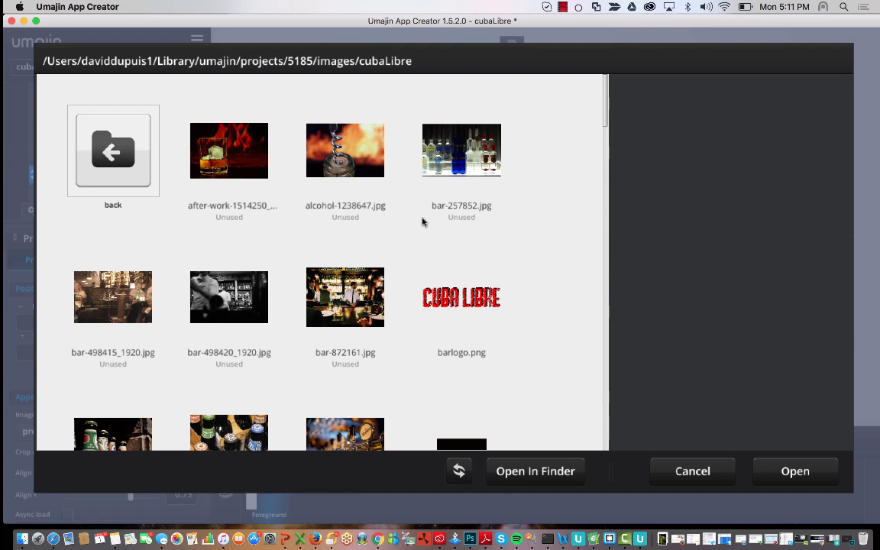
click(251, 157)
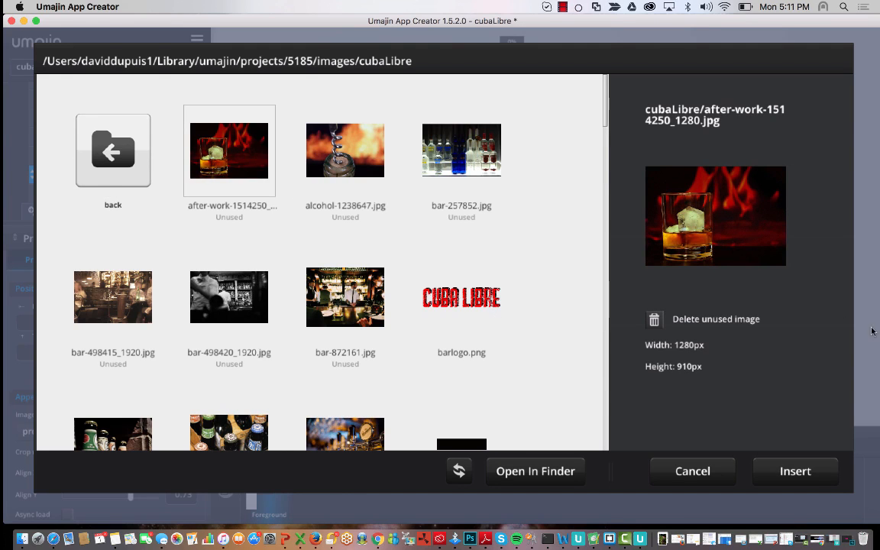
click(795, 472)
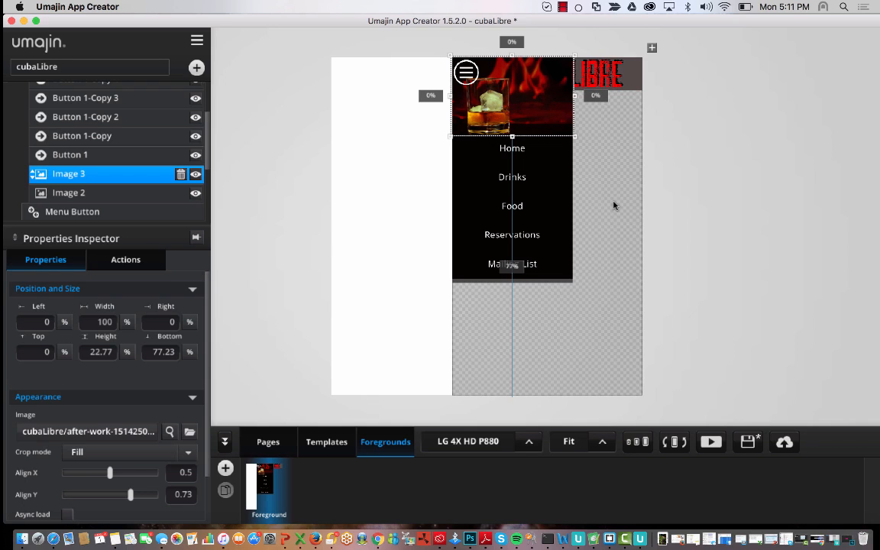
- Preview the app, open the hamburger menu, then stop the preview
click(665, 151)
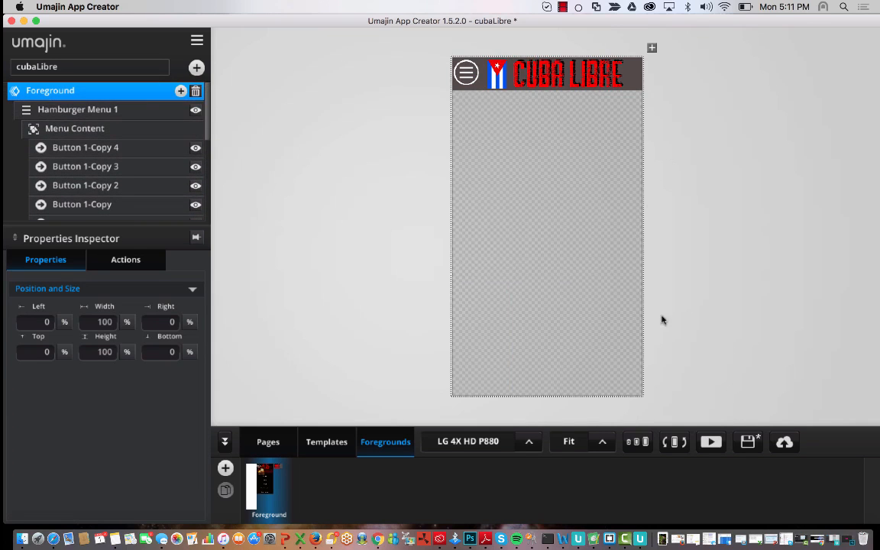
click(711, 444)
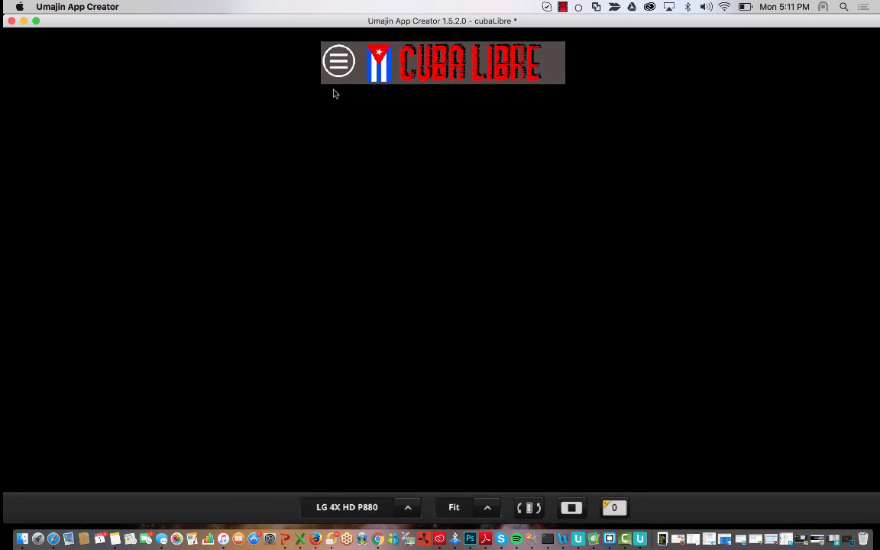
click(337, 69)
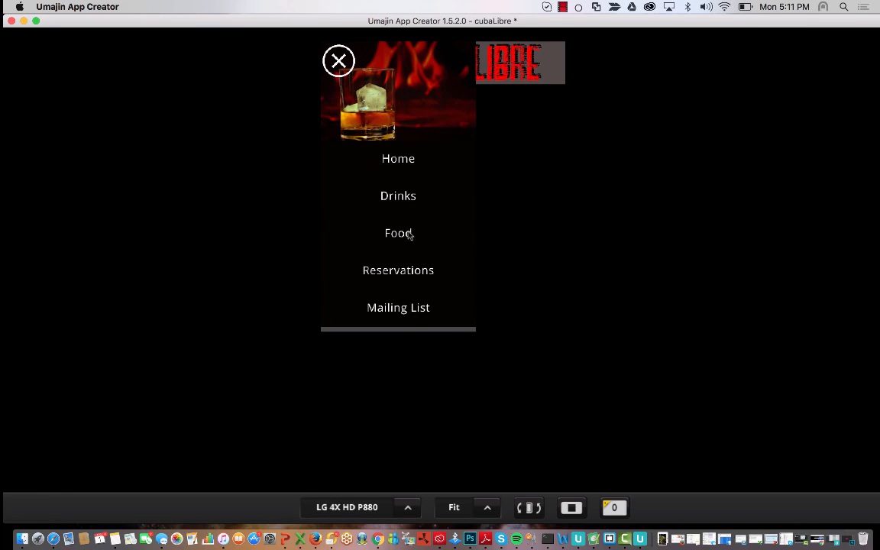
click(572, 507)
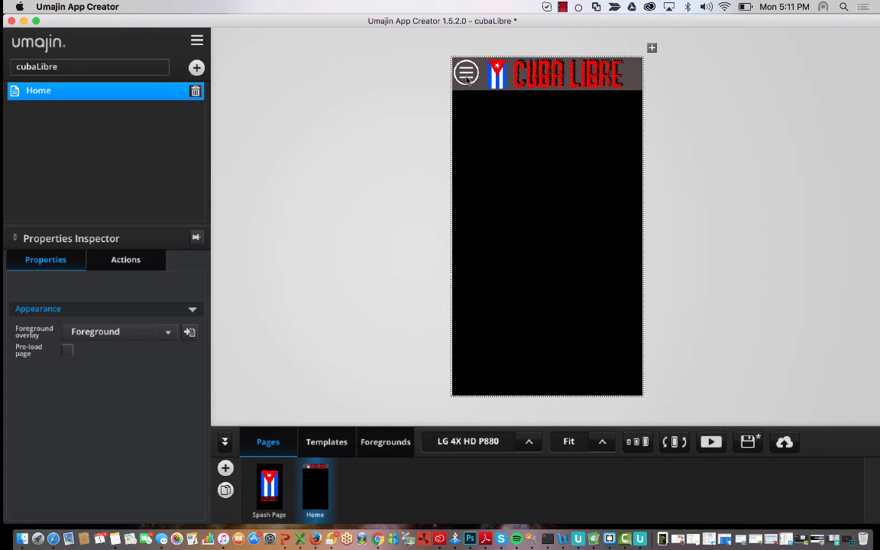
- Inspect the menu button, slide-out panel and white side panel in the Foreground
click(385, 441)
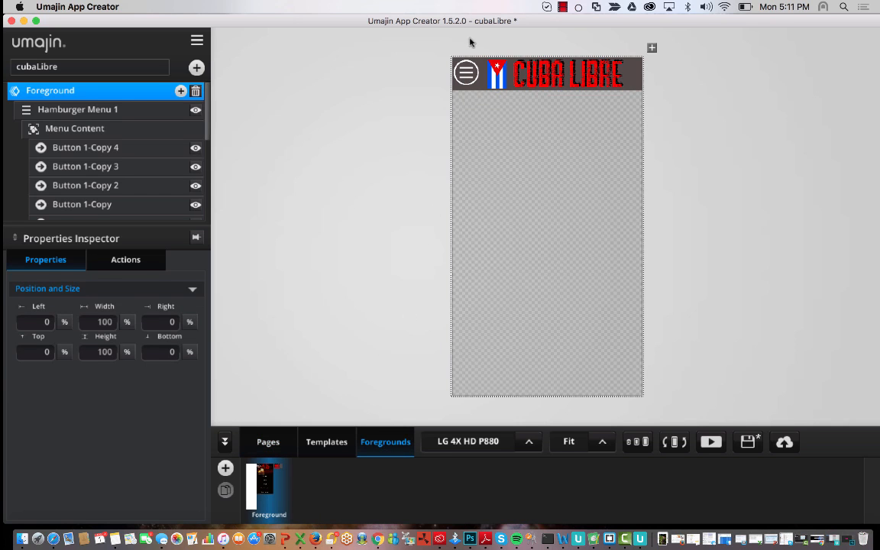
click(472, 75)
click(526, 287)
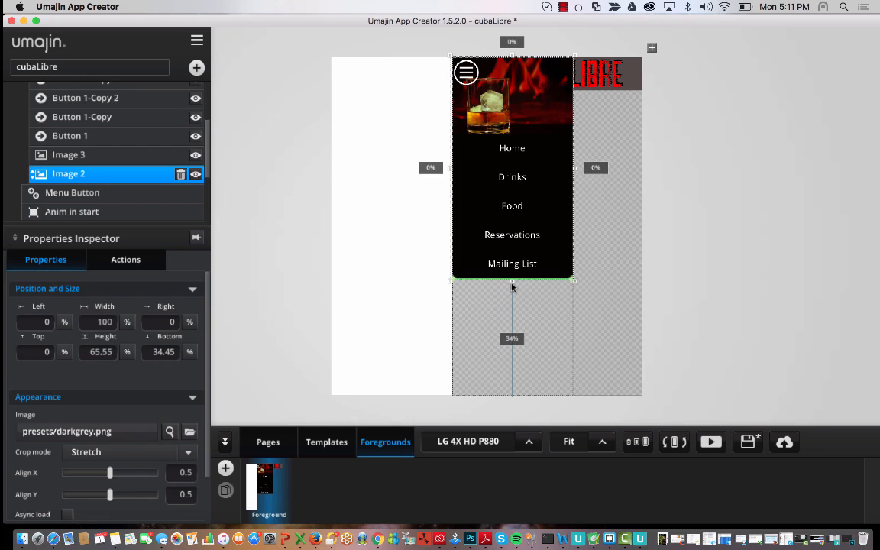
click(387, 271)
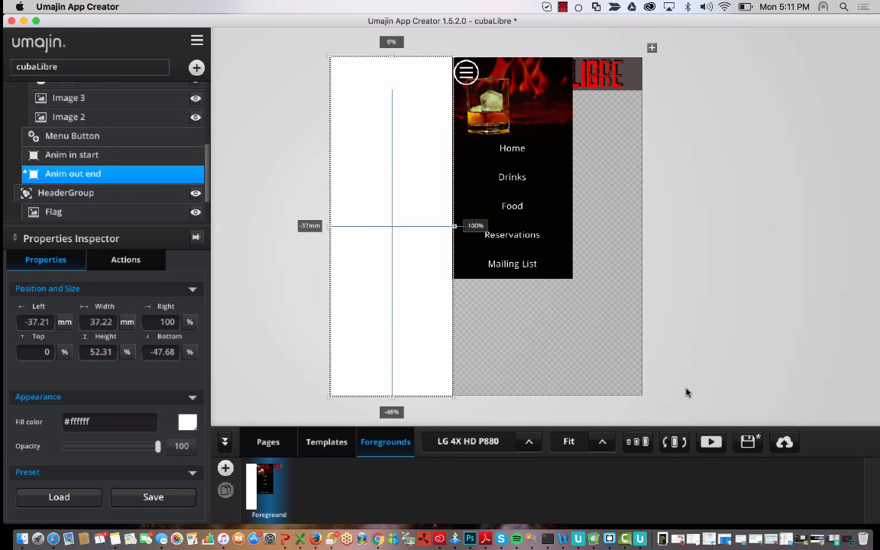
click(717, 236)
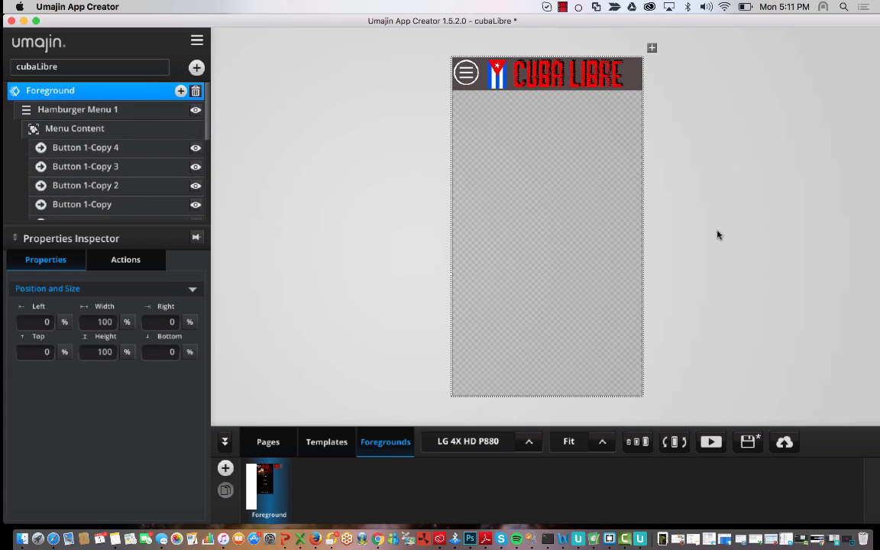
- Run the app again, opening and closing the slide-out menu before stopping
click(712, 442)
click(340, 66)
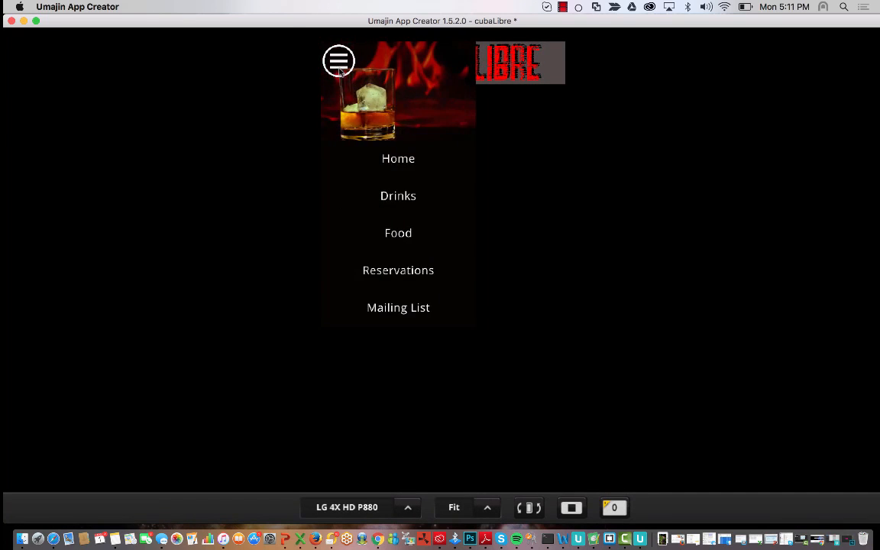
click(339, 67)
click(571, 508)
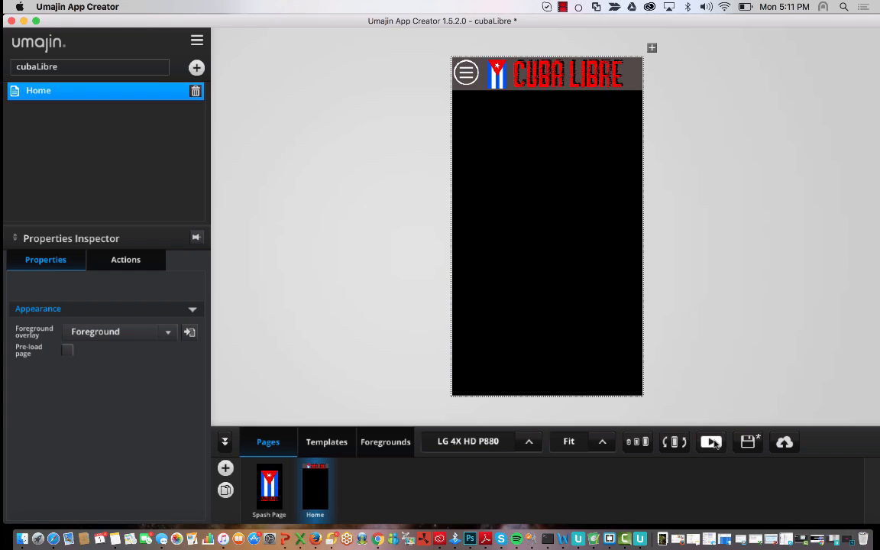
click(634, 447)
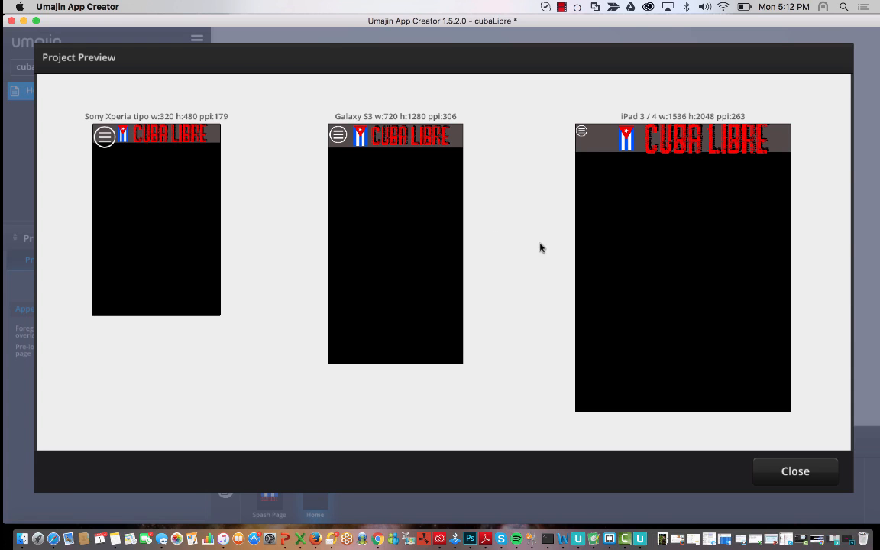
click(795, 472)
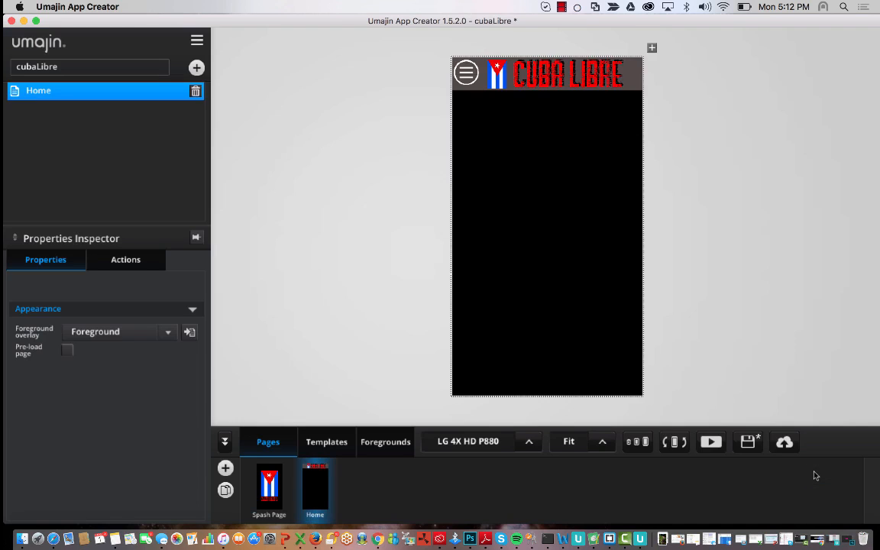
- Select the hamburger Menu Button in the Foreground and compare it on three device sizes
click(388, 441)
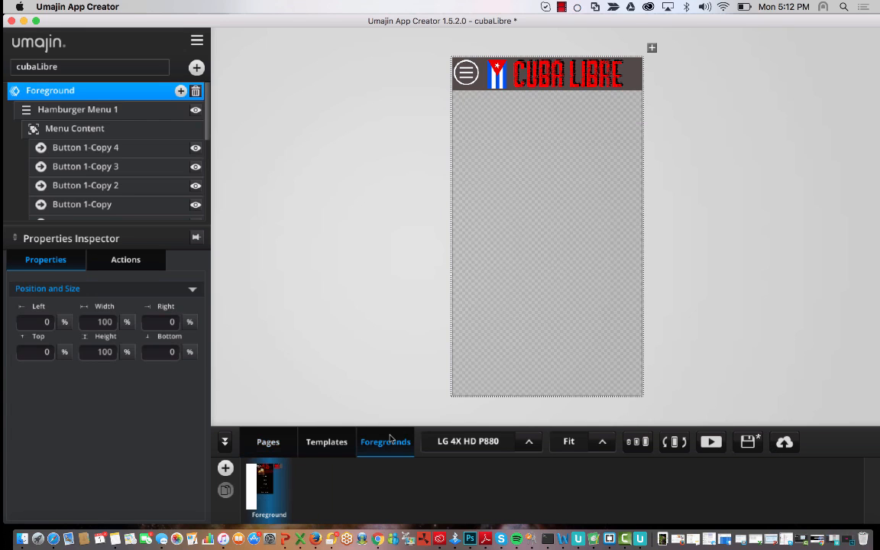
click(466, 73)
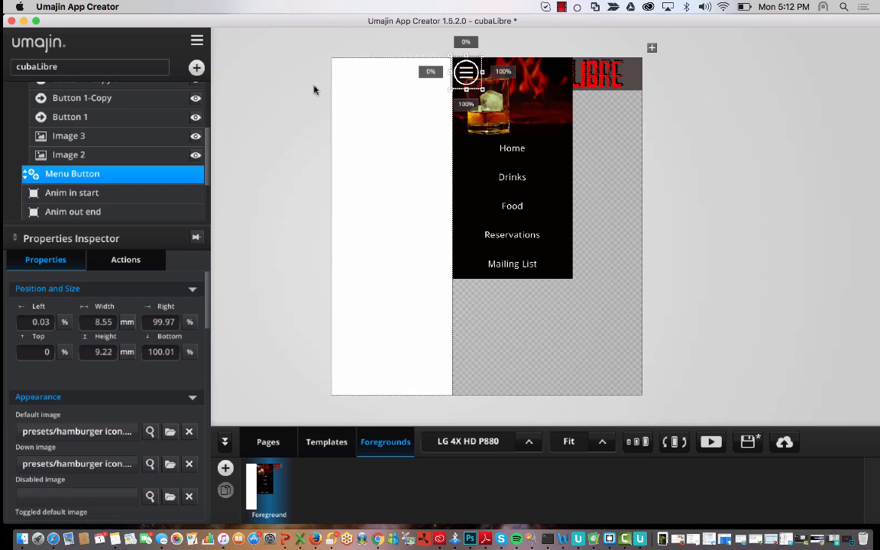
click(291, 93)
click(462, 74)
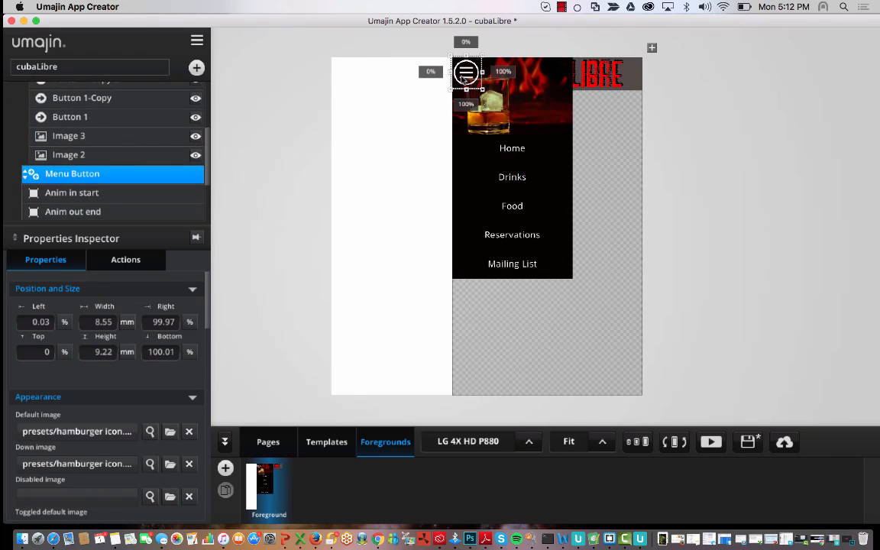
click(651, 442)
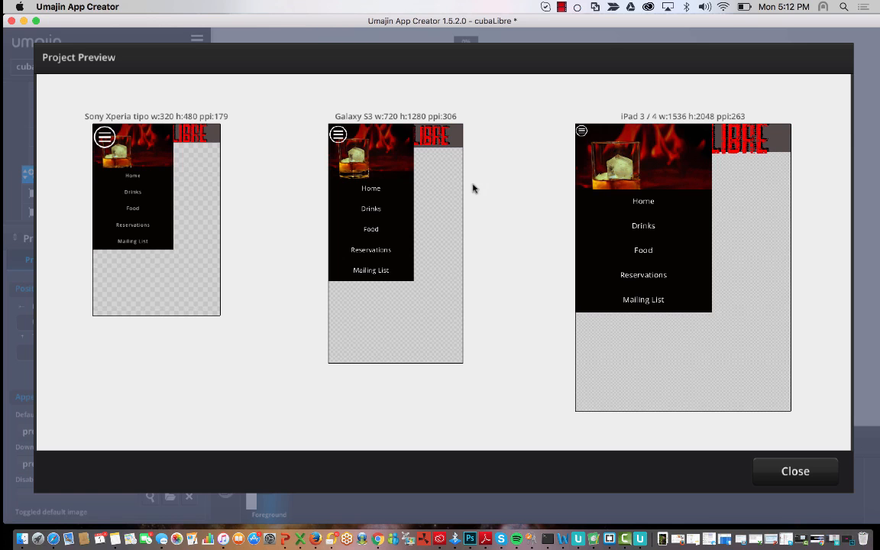
click(797, 471)
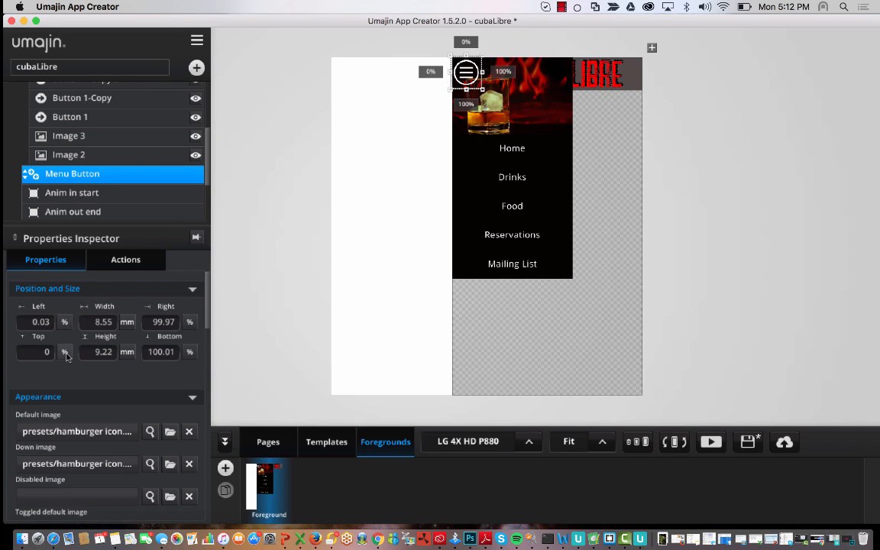
- Switch the button's width and height to percentages (96.49%, 99.6%) and check on three devices
click(127, 322)
click(128, 353)
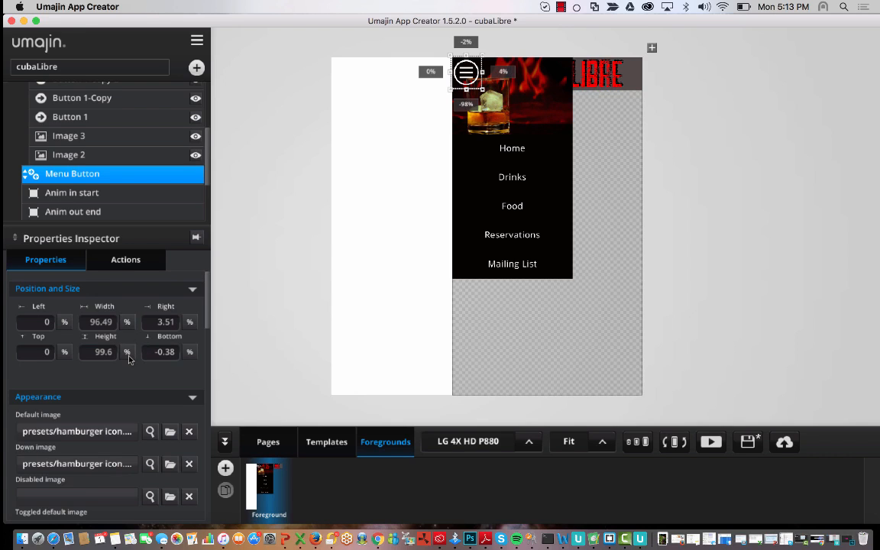
click(126, 323)
click(128, 353)
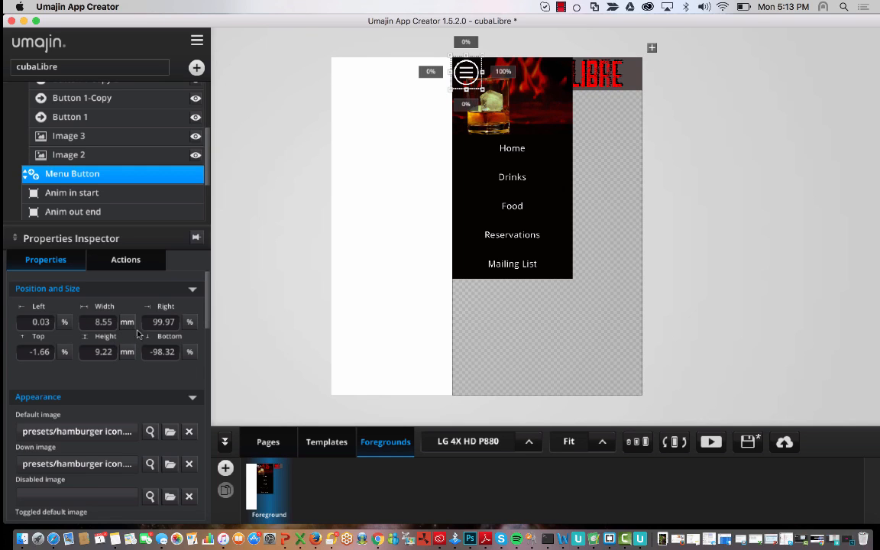
click(128, 322)
click(129, 353)
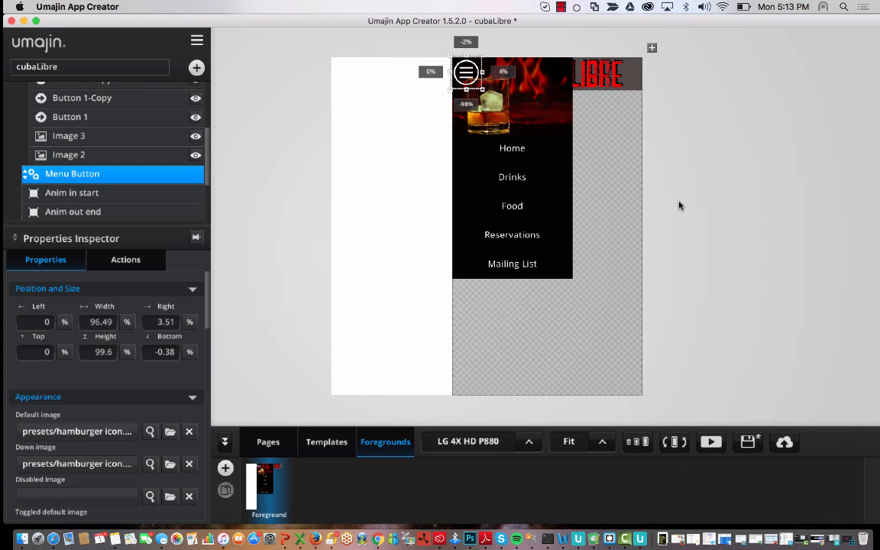
click(639, 445)
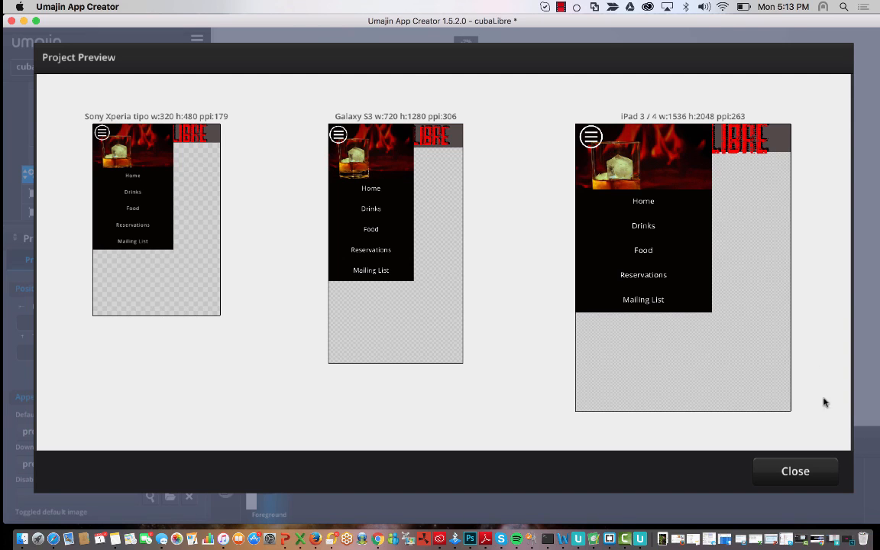
click(812, 466)
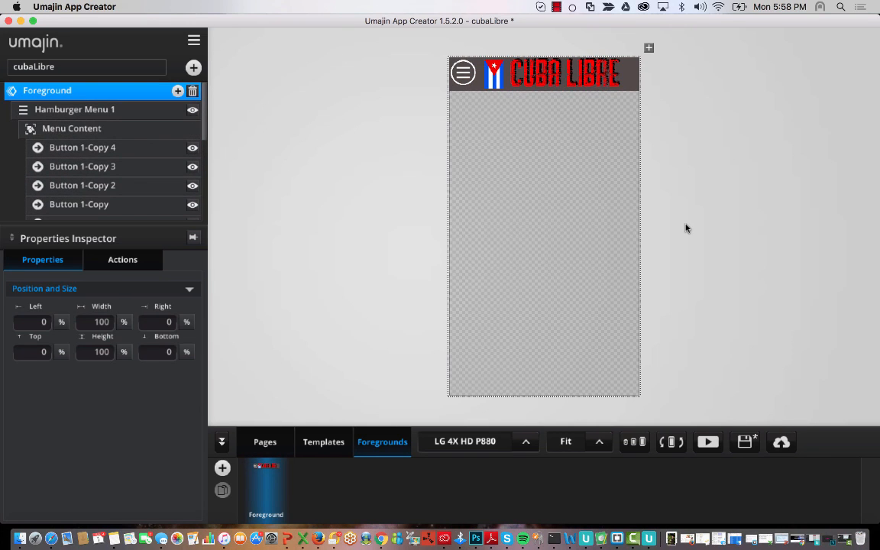
- Open and close the hamburger menu in a live run, then view Home on three devices
click(708, 442)
click(335, 61)
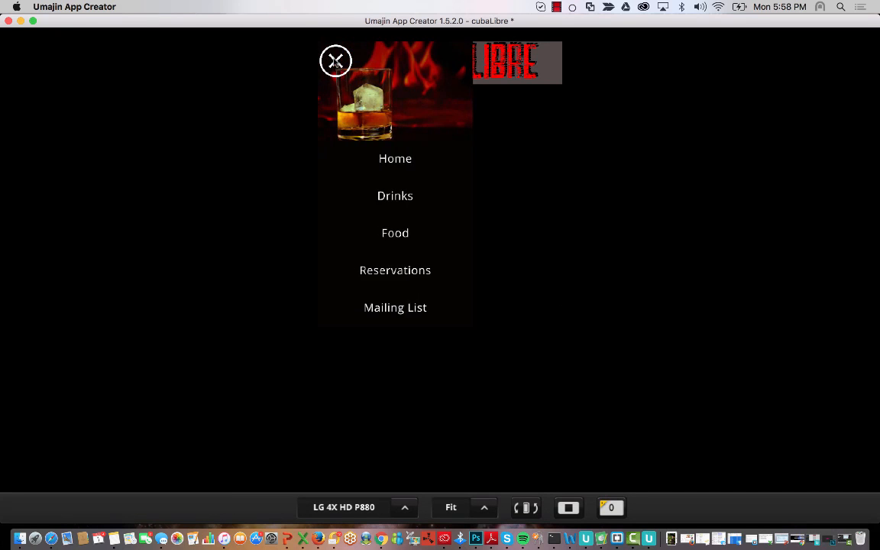
click(336, 60)
click(569, 508)
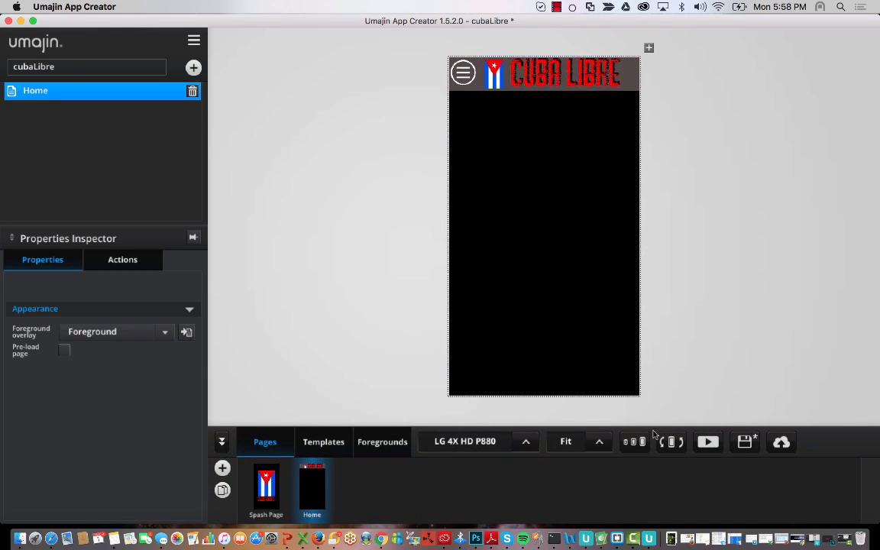
click(671, 442)
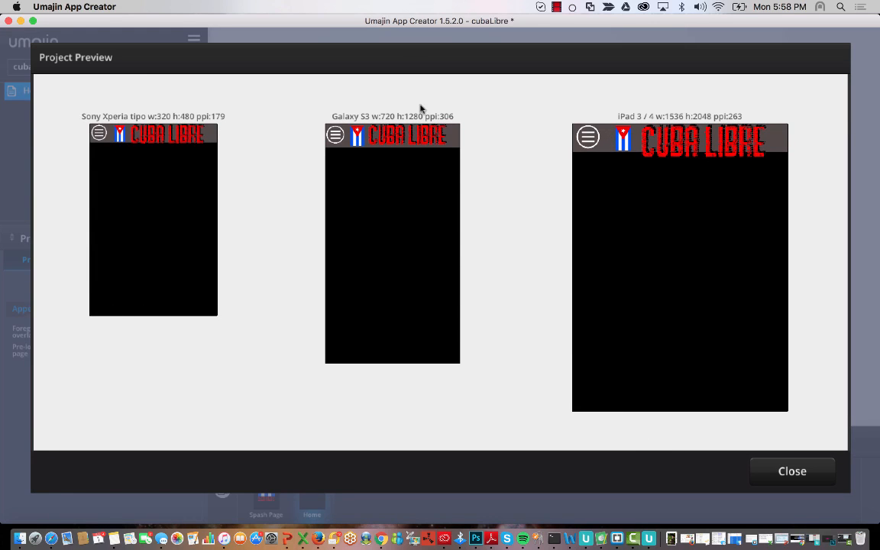
click(804, 471)
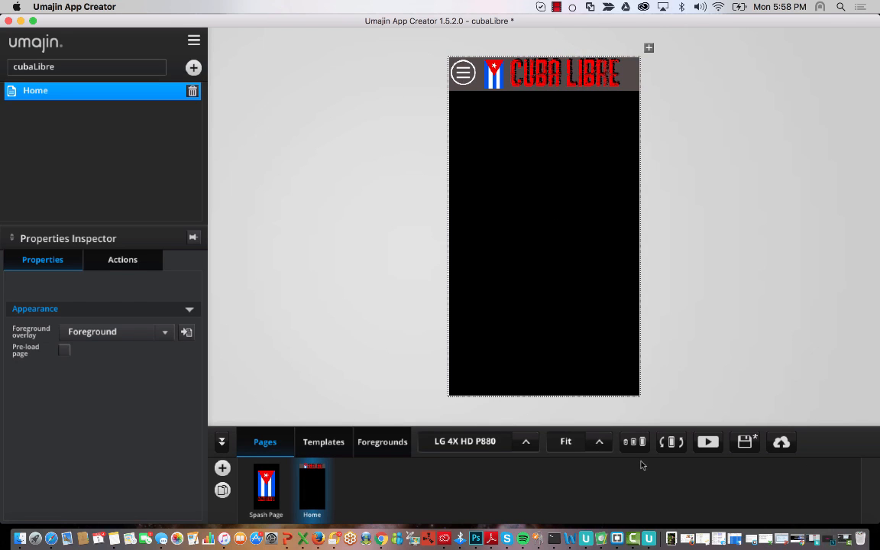
- Turn off Resize to Content on the CUBA LIBRE logo and view the header on three devices
click(383, 440)
click(547, 81)
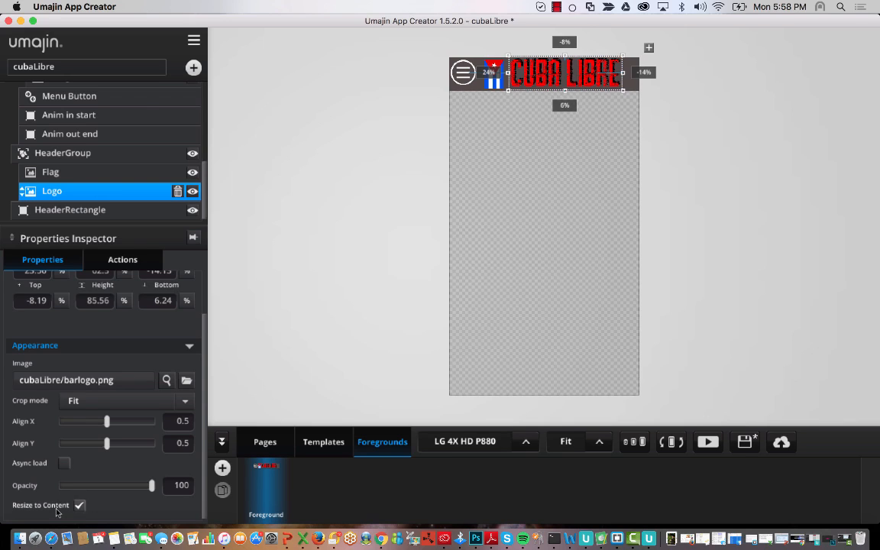
click(81, 506)
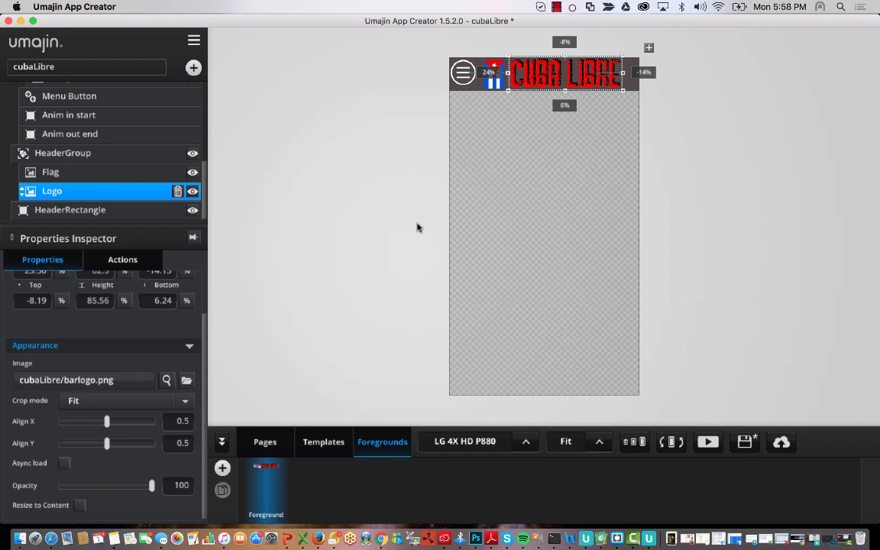
click(112, 177)
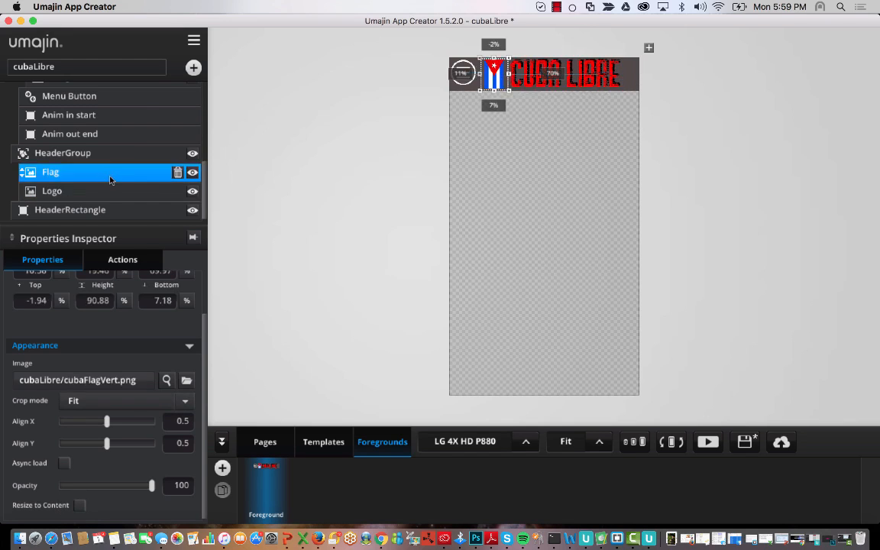
click(76, 191)
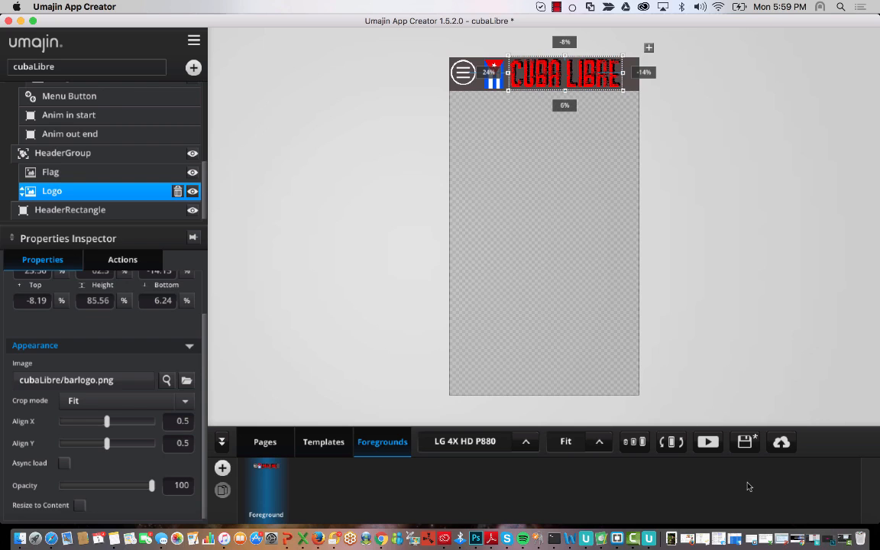
click(634, 442)
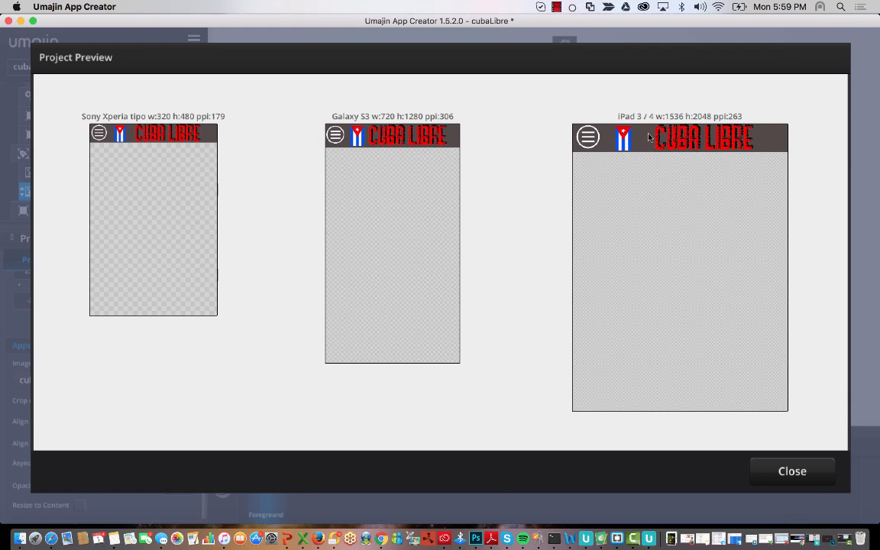
- Close the Project Preview to return to the cubaLibre header in the editor
click(793, 472)
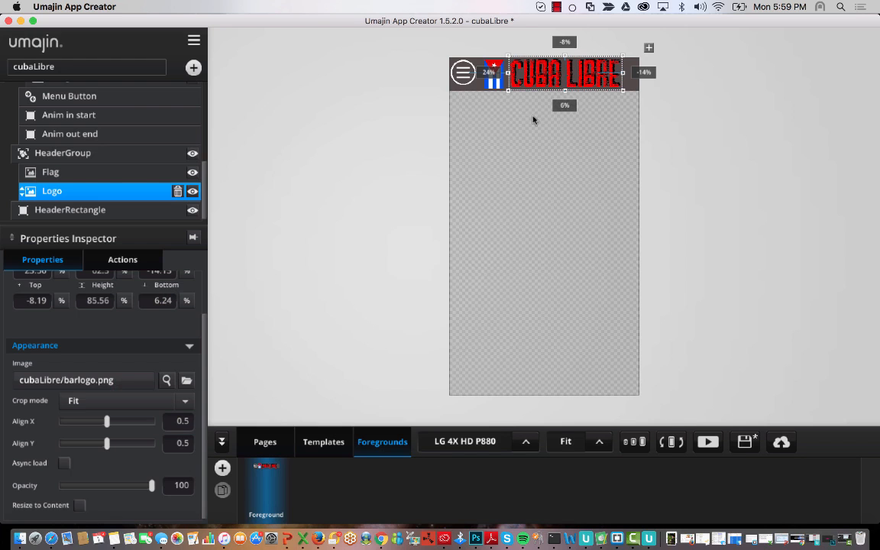
- Set the Cuba flag's Align X to 1 so it sits at the right of its box
click(383, 104)
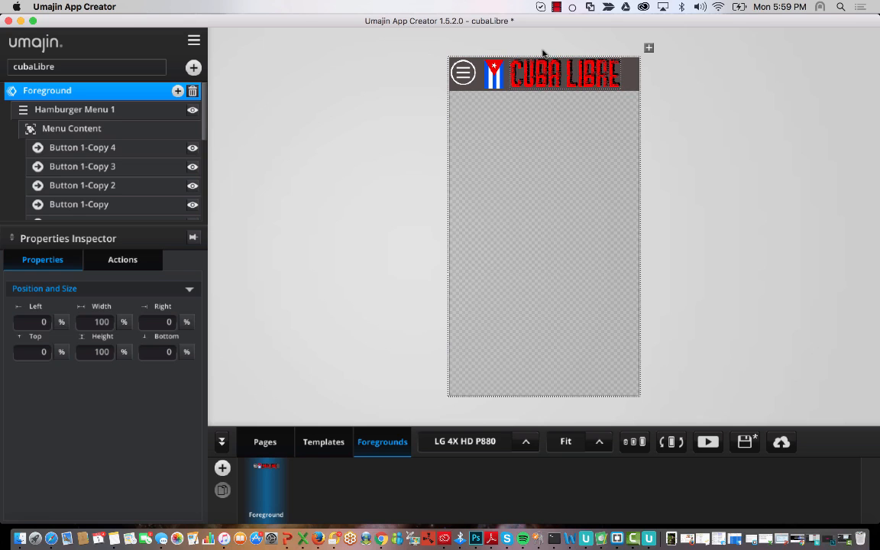
click(495, 76)
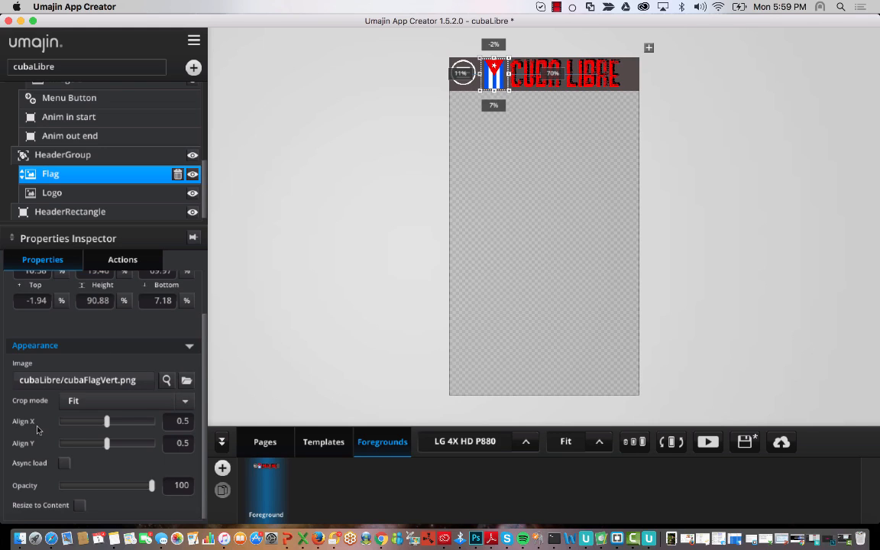
click(107, 425)
drag(110, 425, 158, 426)
- Set the CUBA LIBRE logo's Align X to 0 and check the header on several devices
click(116, 193)
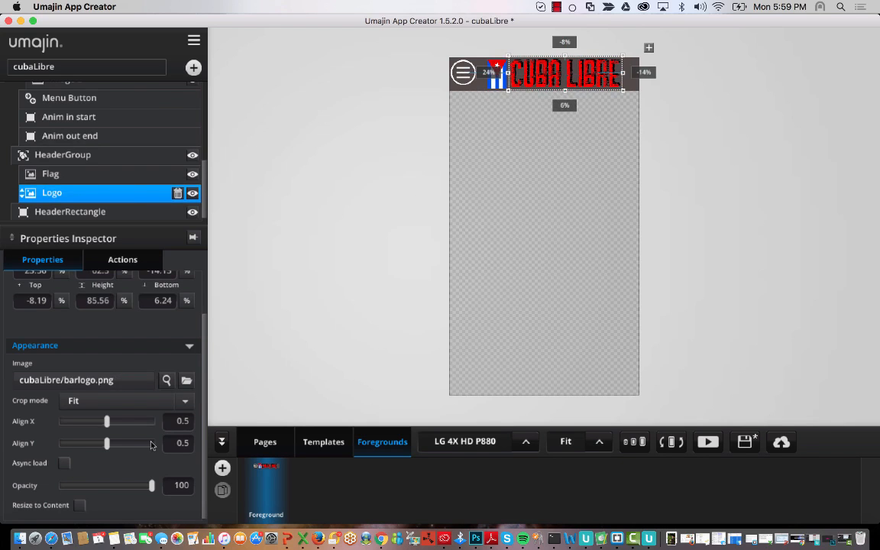
drag(106, 421, 49, 425)
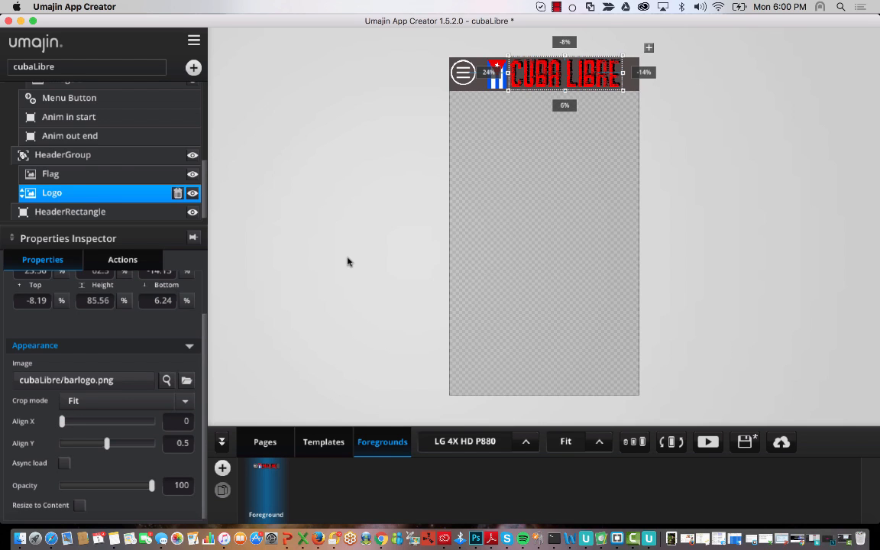
click(638, 448)
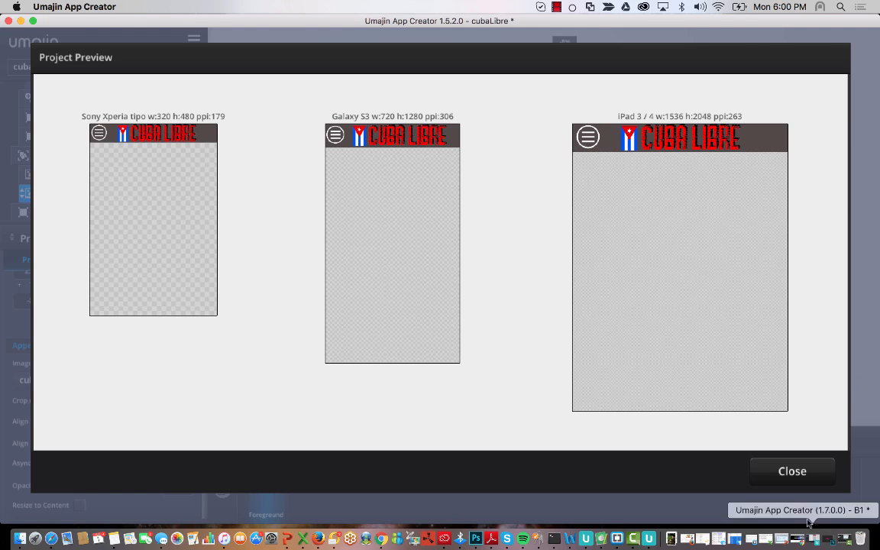
click(792, 471)
click(333, 115)
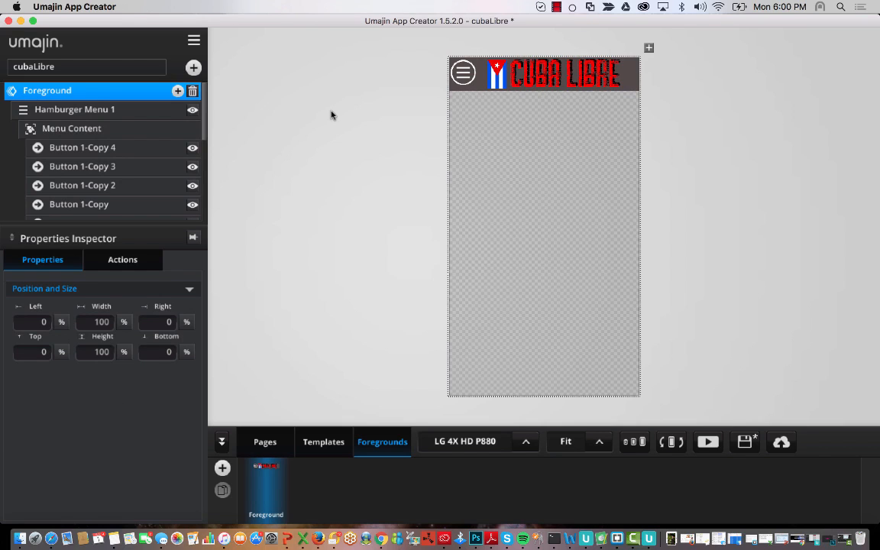
- Insert a Basic Image on the Home page showing bar-498420_1920.jpg
click(264, 442)
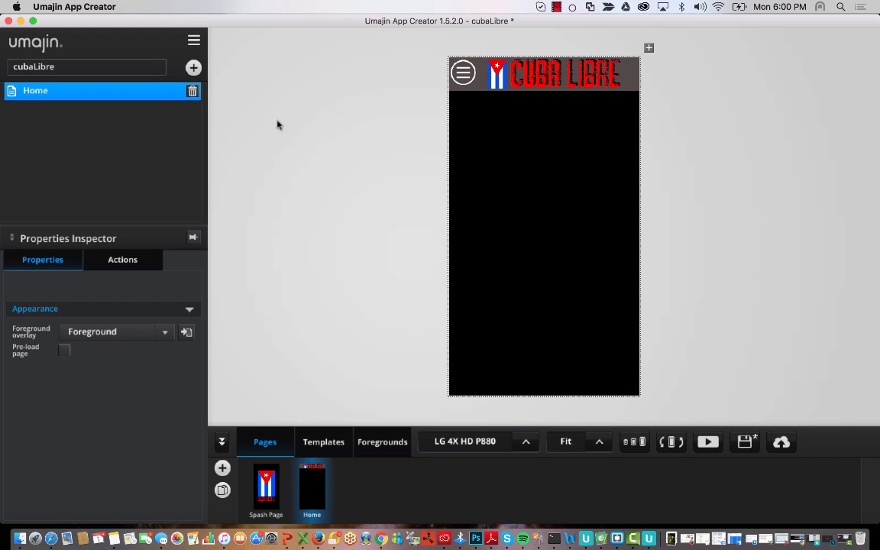
click(193, 67)
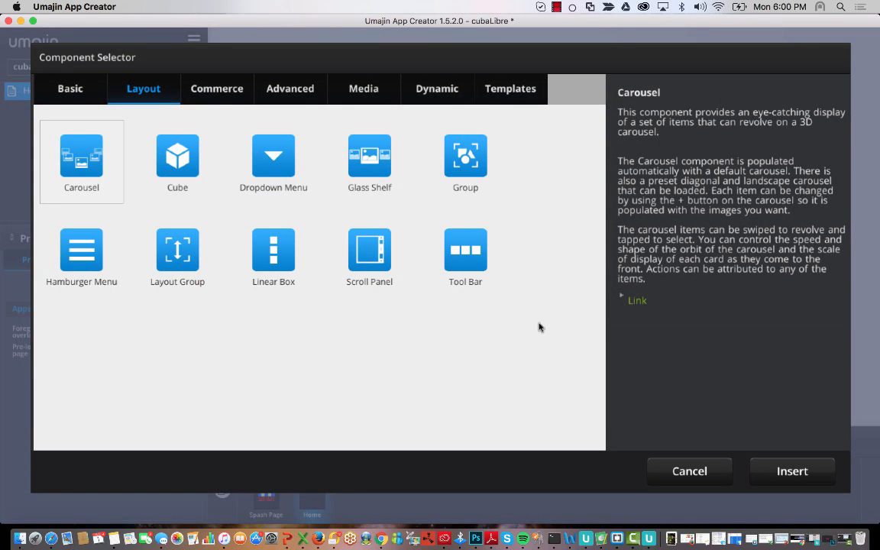
click(72, 83)
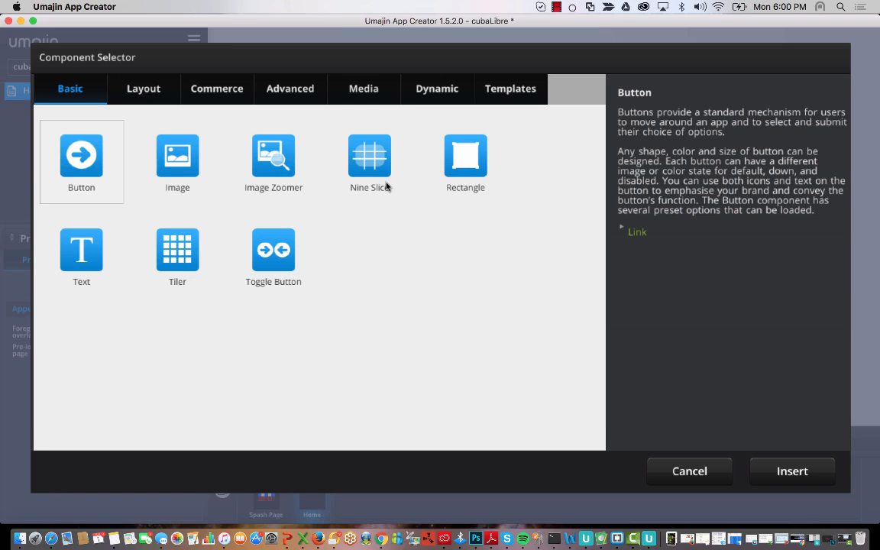
click(167, 137)
click(813, 472)
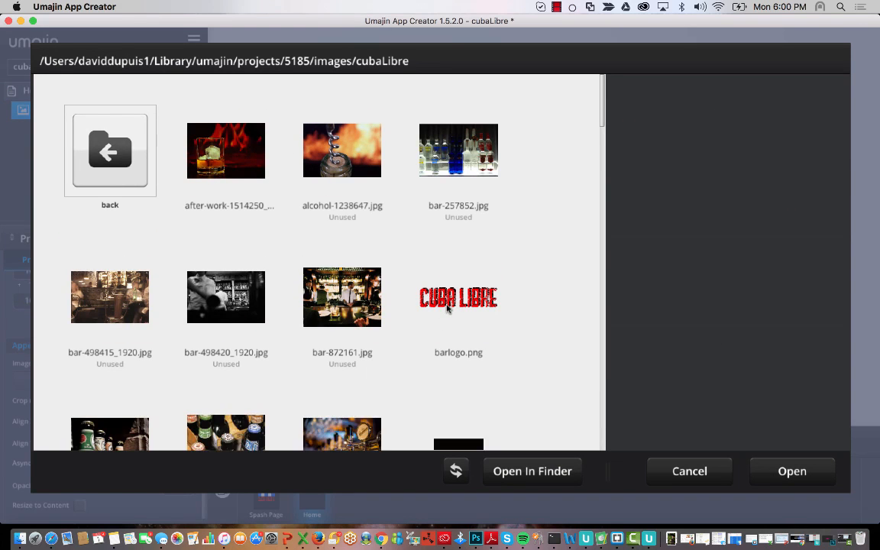
scroll(448, 307, down, 5)
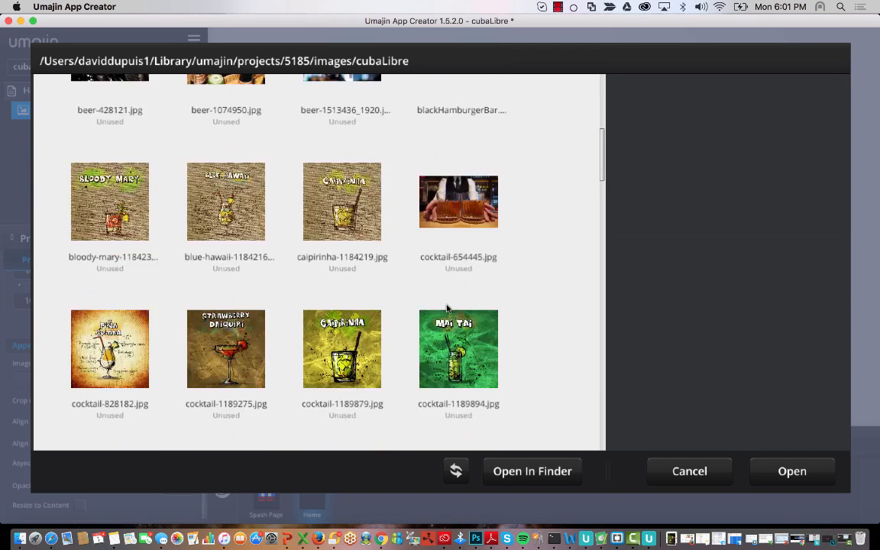
scroll(448, 307, up, 5)
click(213, 275)
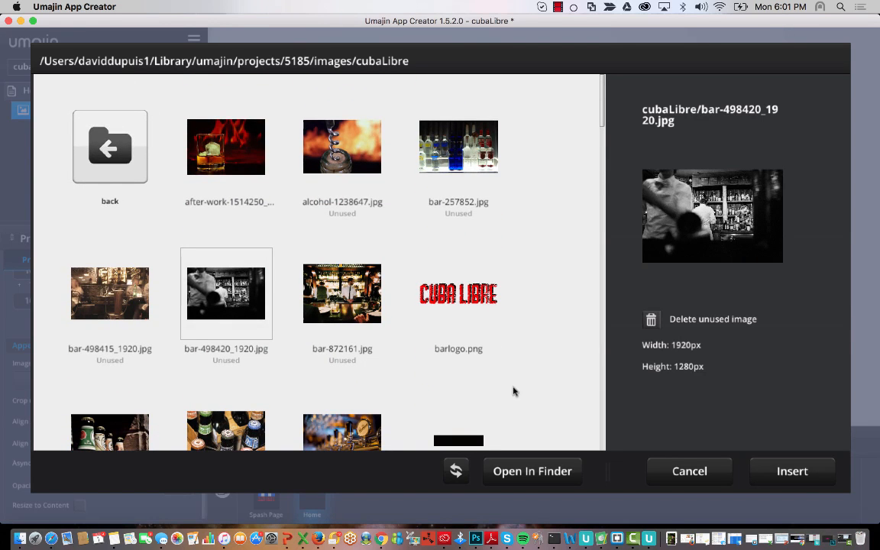
click(791, 471)
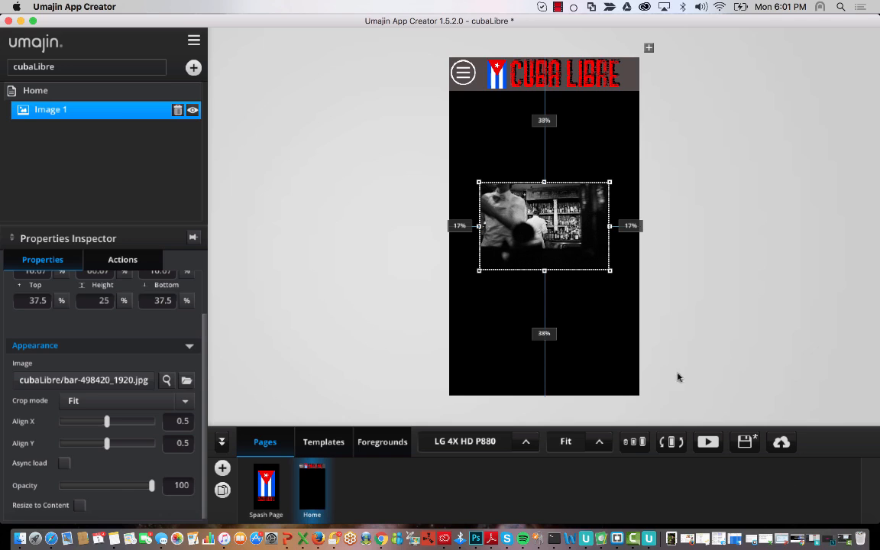
- Stretch the bar photo to the page's top, left, right and bottom edges
drag(544, 184, 546, 92)
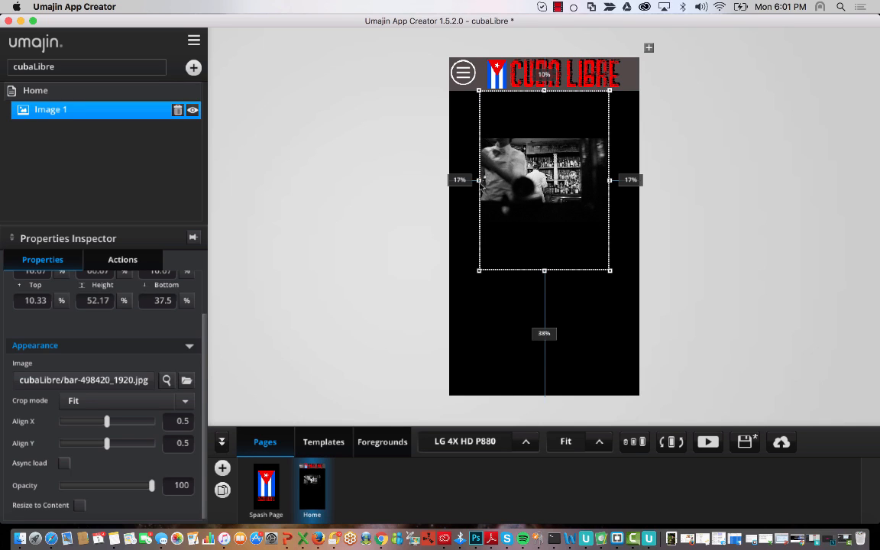
drag(478, 181, 405, 162)
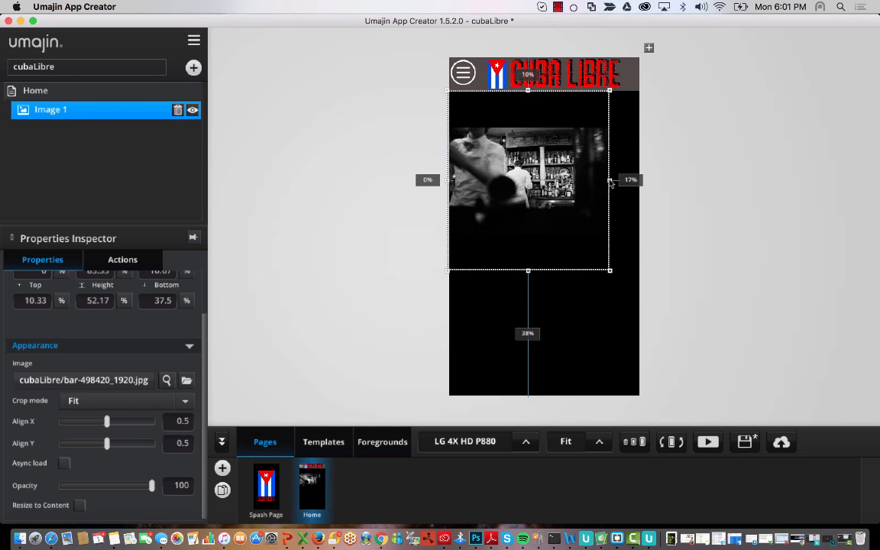
drag(609, 181, 641, 182)
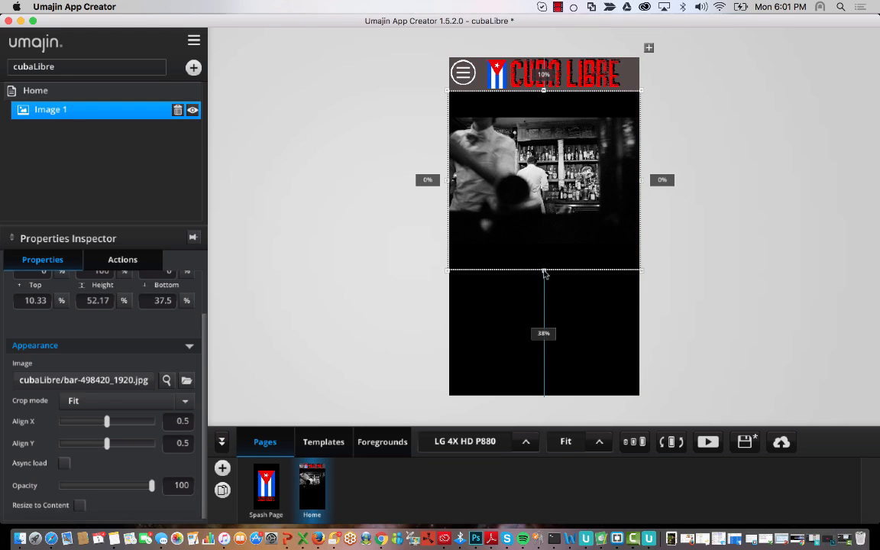
drag(543, 272, 539, 402)
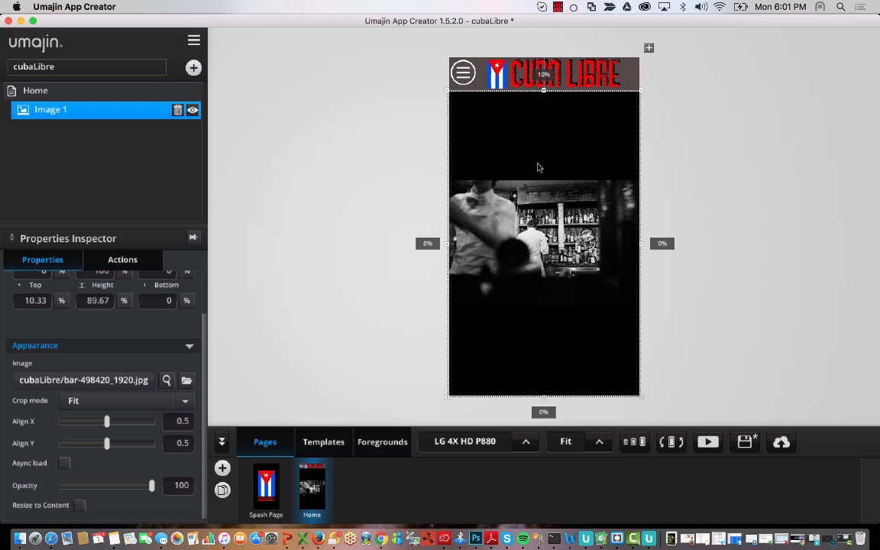
- Rename the Image 1 layer to background
click(344, 182)
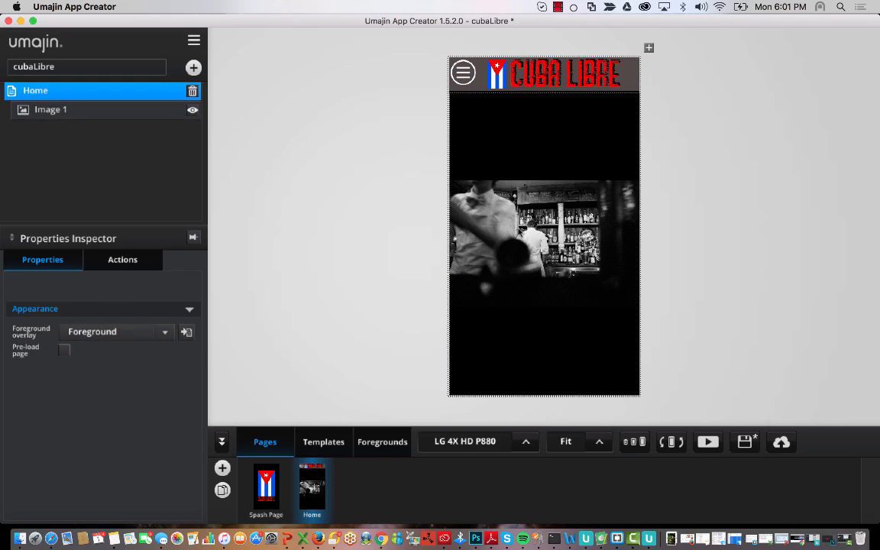
click(468, 208)
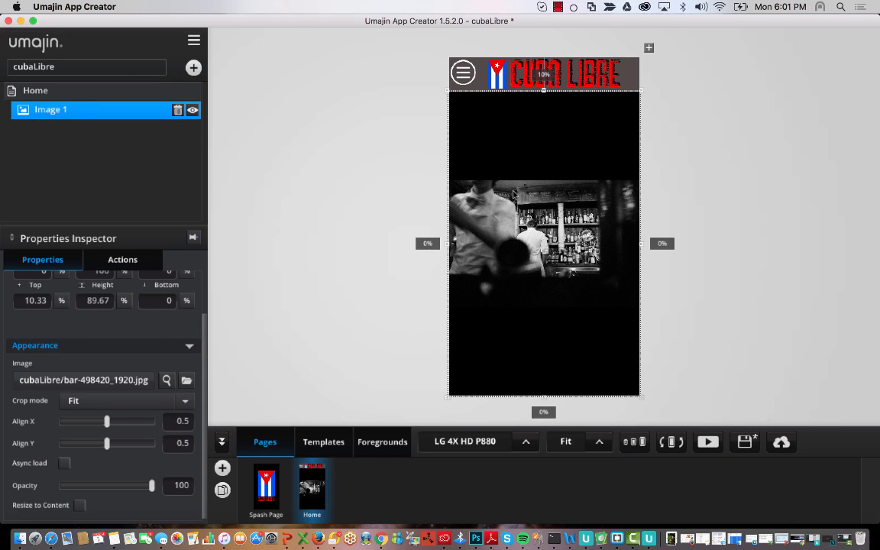
double_click(74, 112)
drag(82, 112, 13, 113)
key(BackSpace)
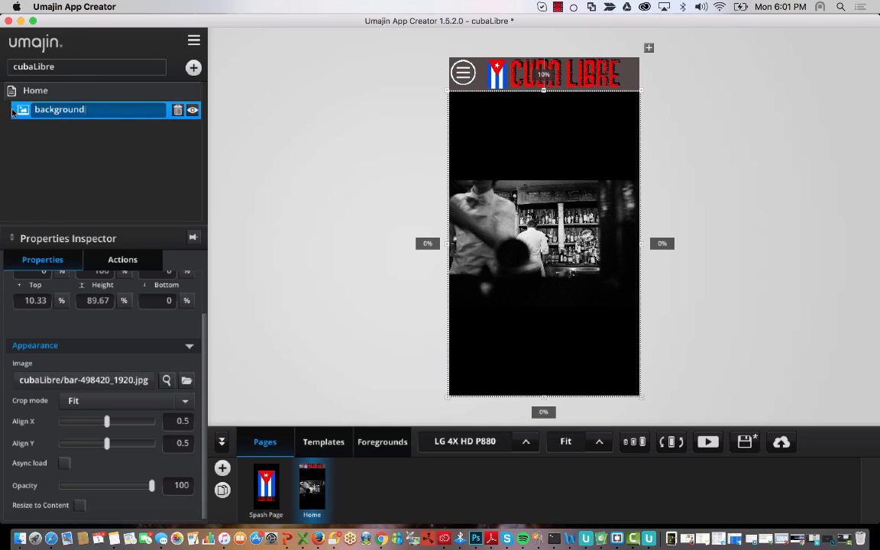
text(backgroundImag)
key(BackSpace)
key(BackSpace)
key(BackSpace)
key(Return)
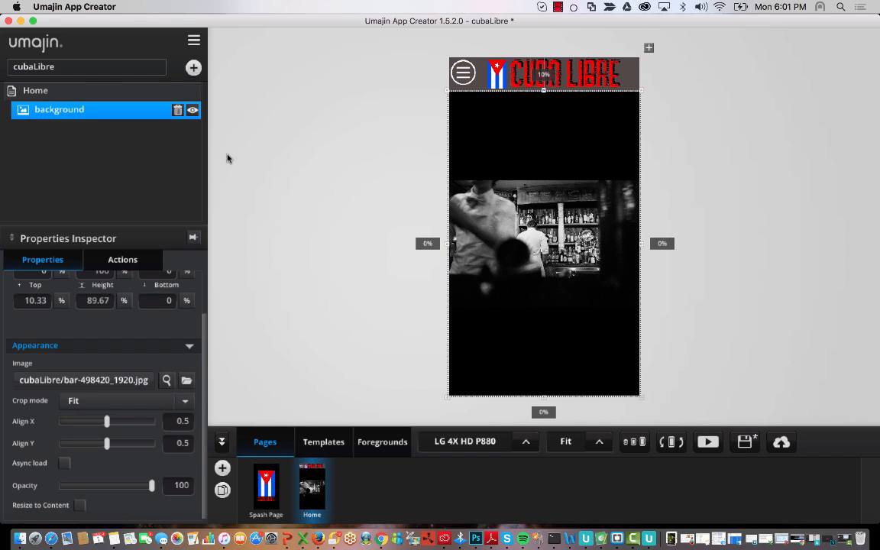
- Set the background image's Crop mode to Stretch, then to Fill
click(269, 109)
click(115, 110)
click(130, 400)
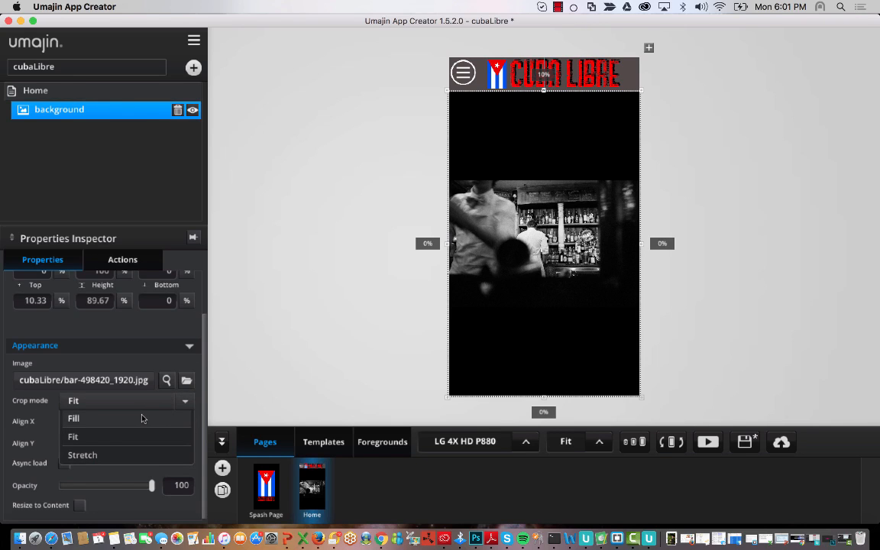
click(338, 236)
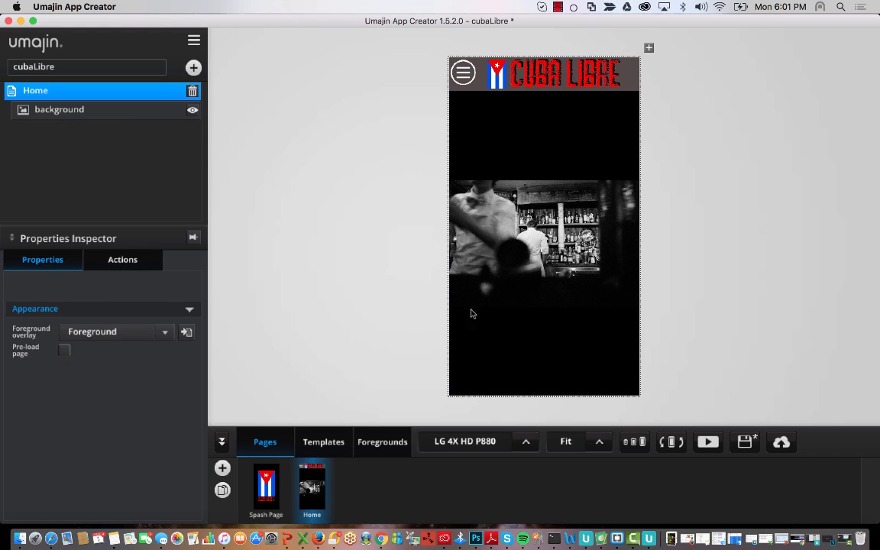
click(122, 111)
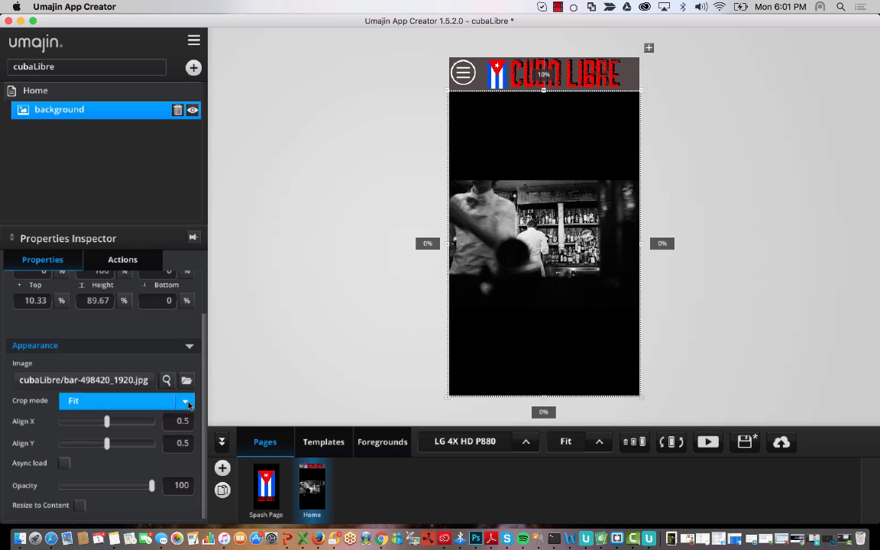
click(115, 400)
click(83, 454)
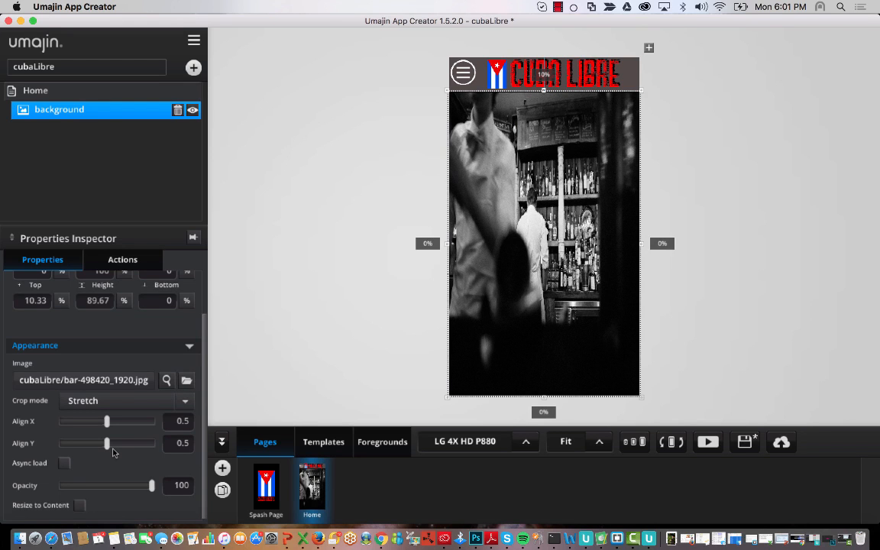
click(186, 402)
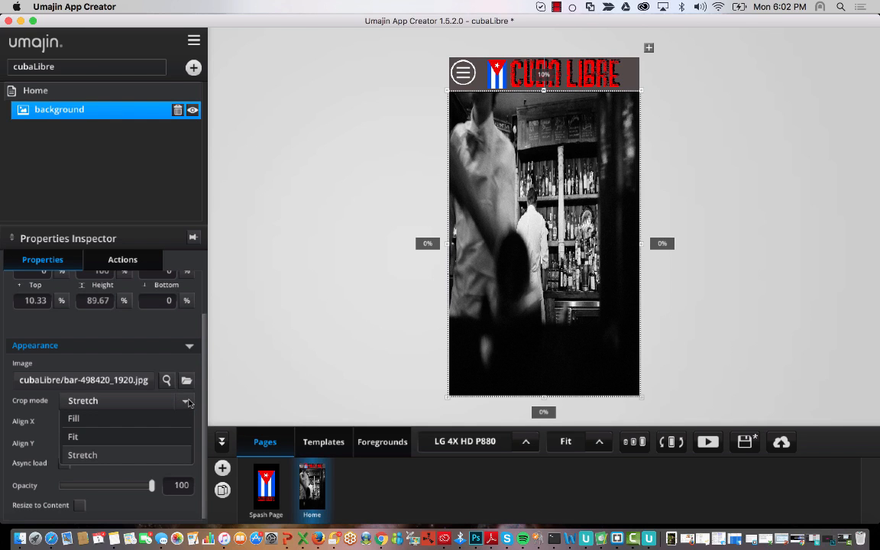
click(166, 418)
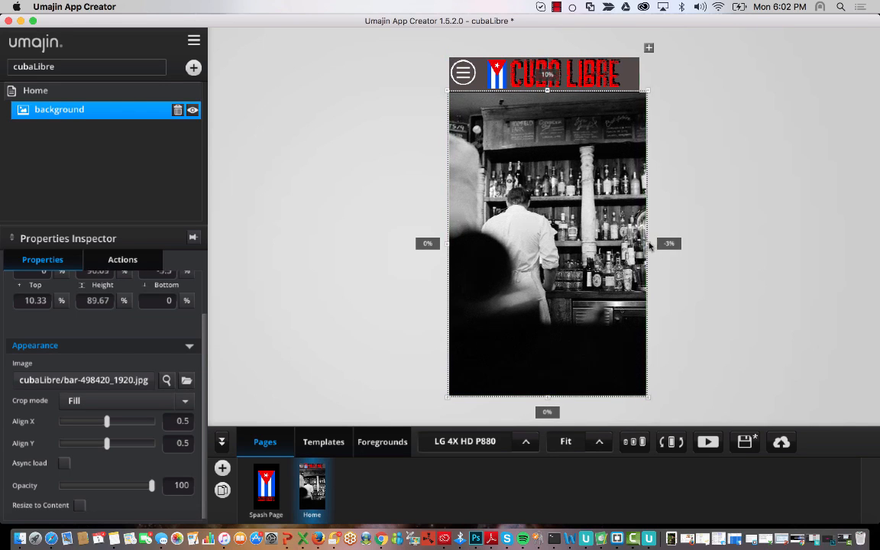
- Raise the photo's top edge to 9.78% so it tucks under the header
click(675, 150)
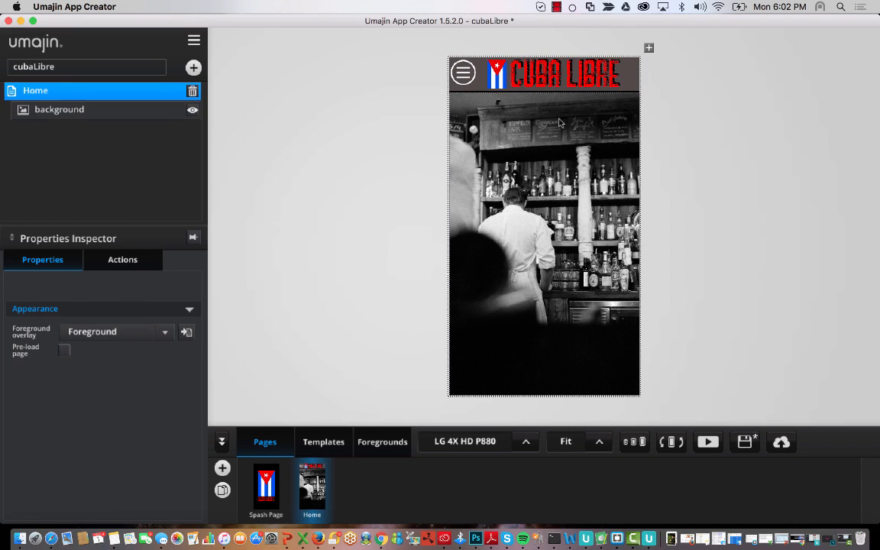
click(546, 87)
drag(544, 92, 544, 90)
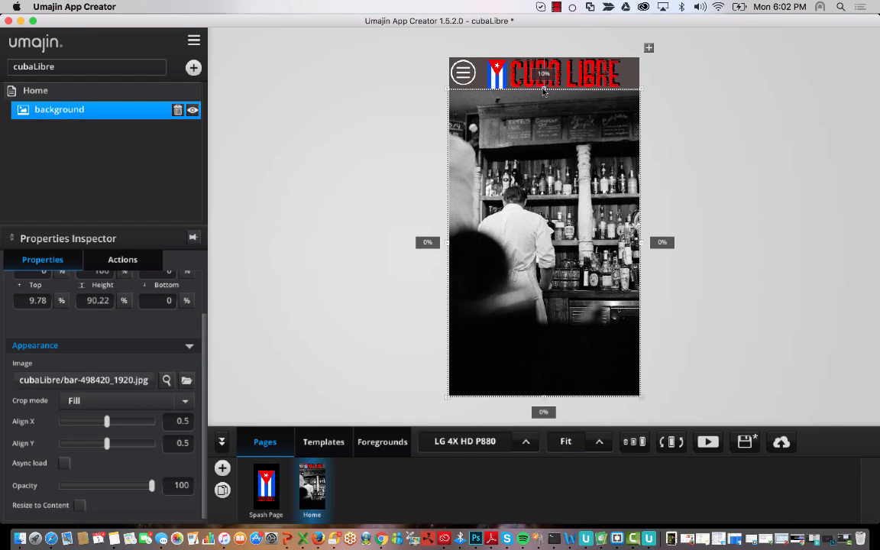
click(654, 122)
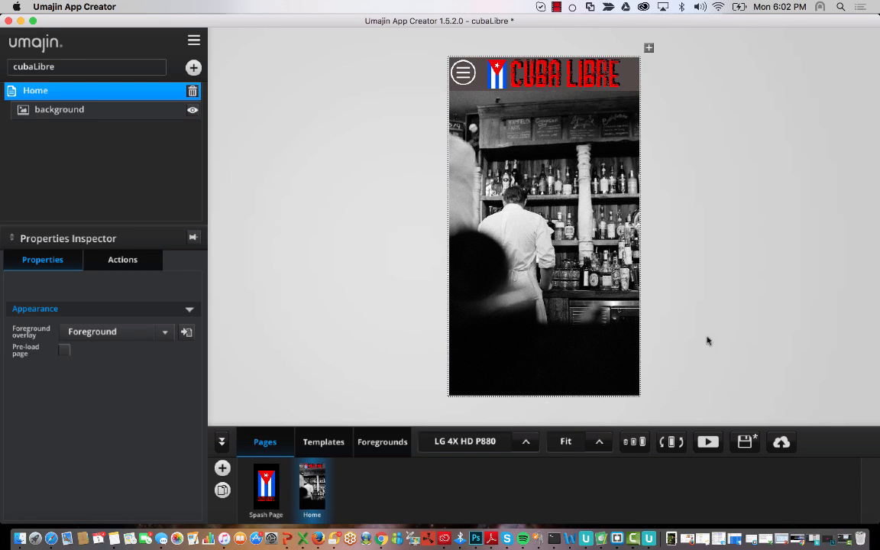
click(706, 441)
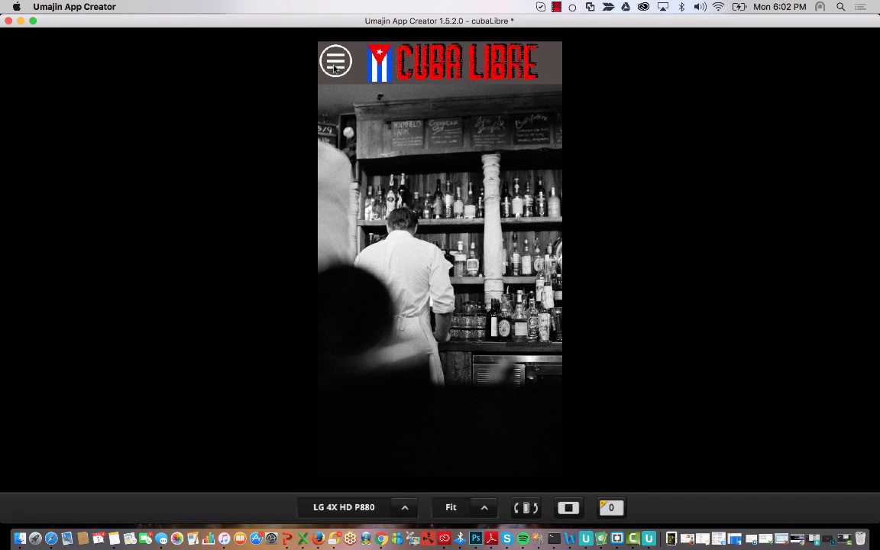
click(333, 66)
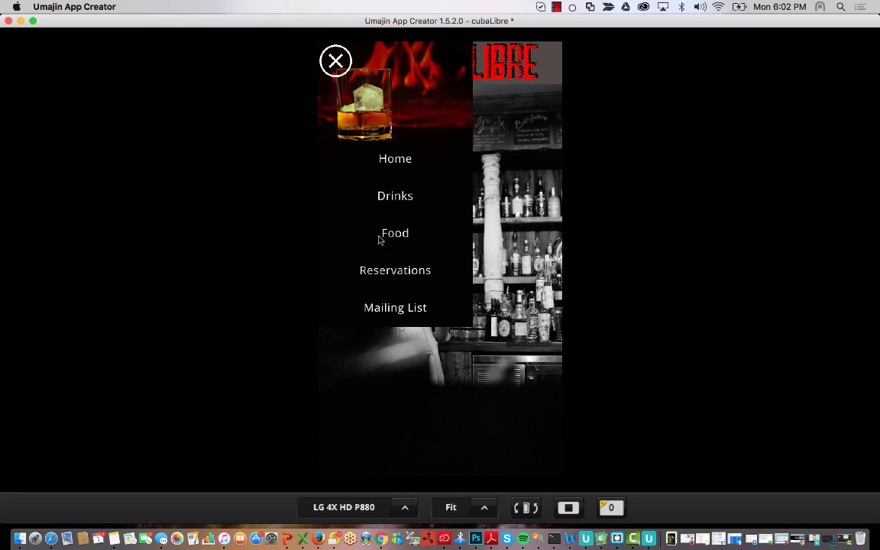
click(334, 65)
click(333, 66)
click(335, 63)
click(335, 63)
click(335, 63)
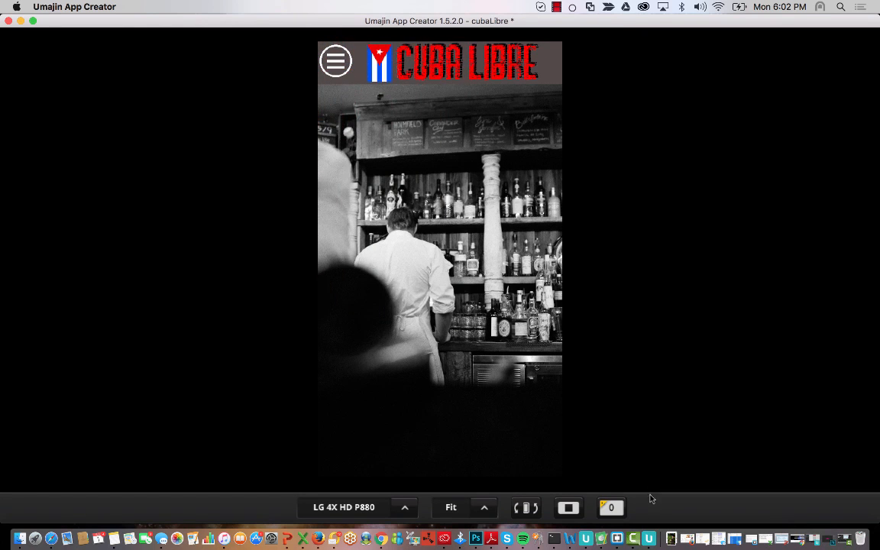
click(569, 507)
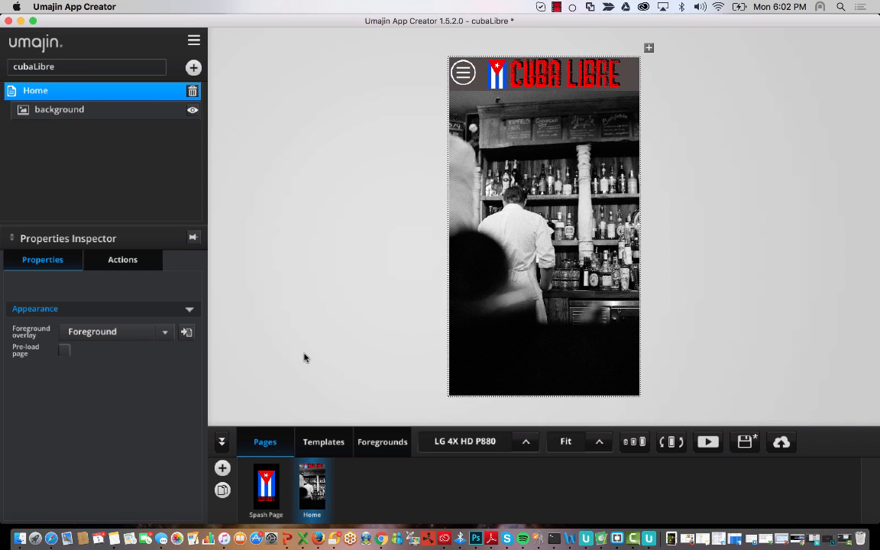
- Duplicate the Home page, creating a Home-Copy page
click(223, 490)
click(313, 494)
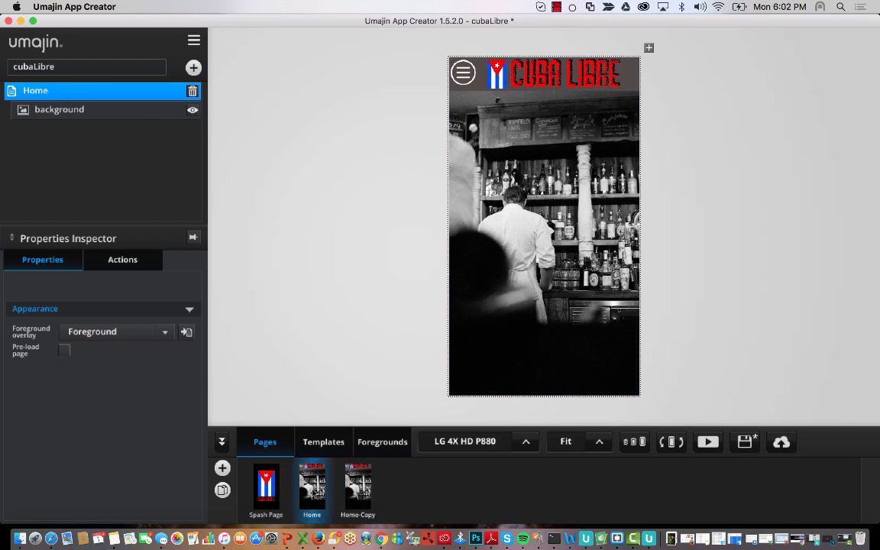
click(370, 495)
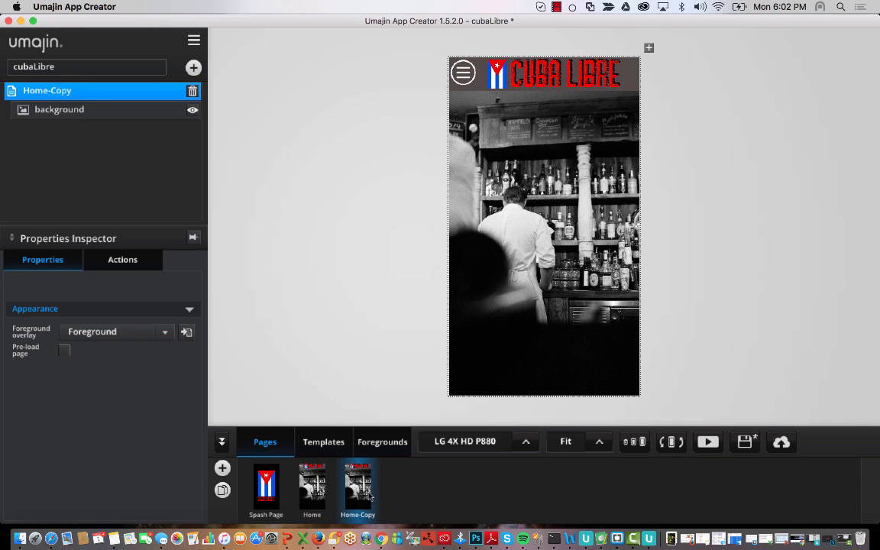
click(312, 489)
click(314, 480)
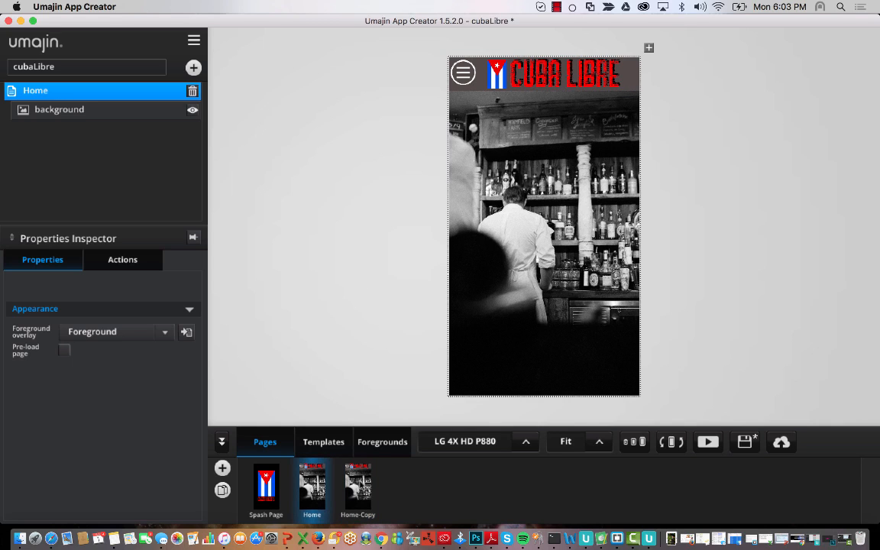
click(353, 480)
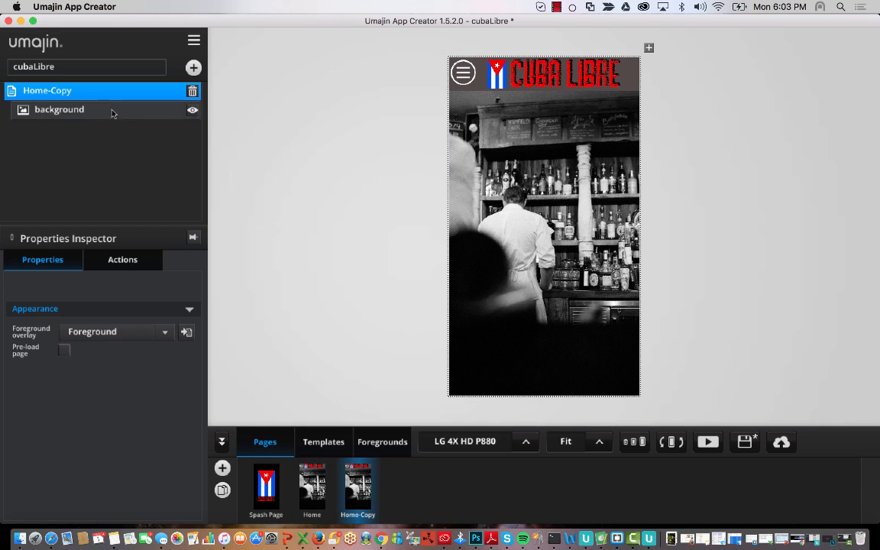
- Rename the Home-Copy page to Drinks
double_click(63, 91)
key(super+a)
key(BackSpace)
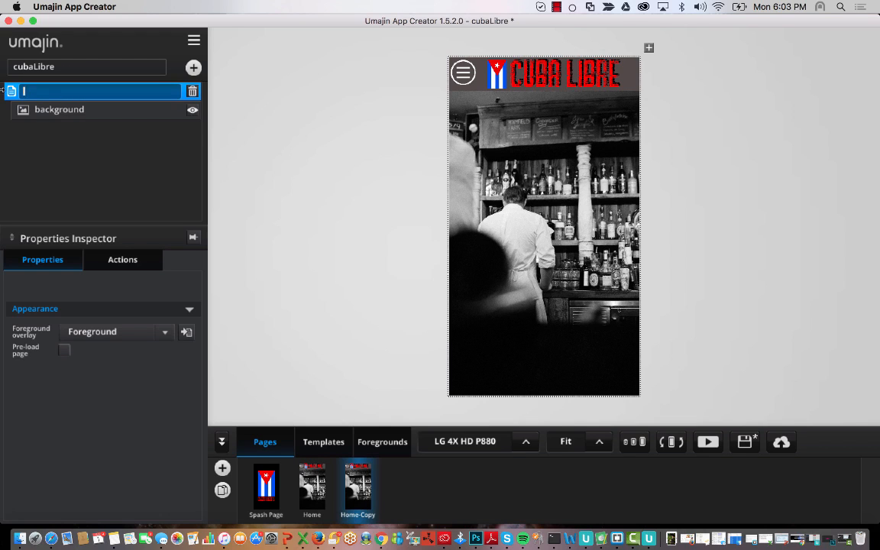
text(Drinks)
key(Return)
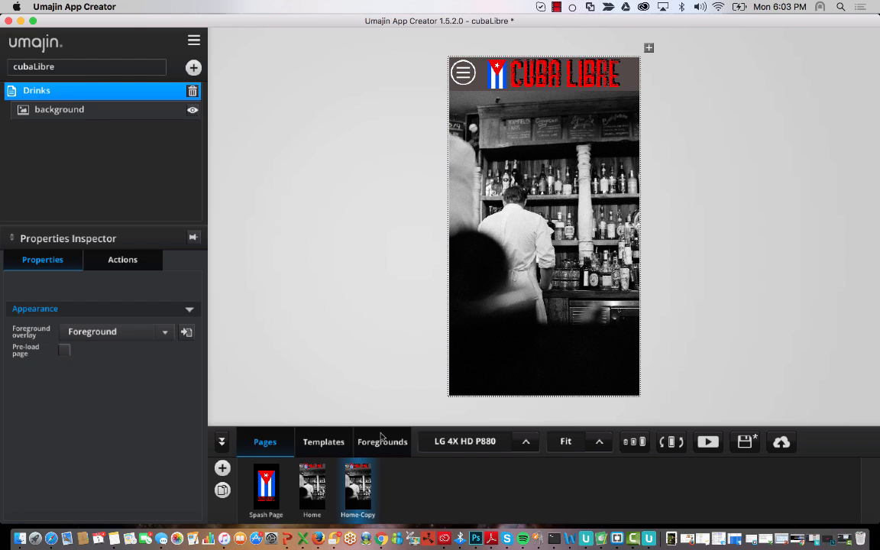
- Rotate the device preview to landscape and back, and glance at the main project menu
click(666, 446)
click(666, 448)
click(194, 40)
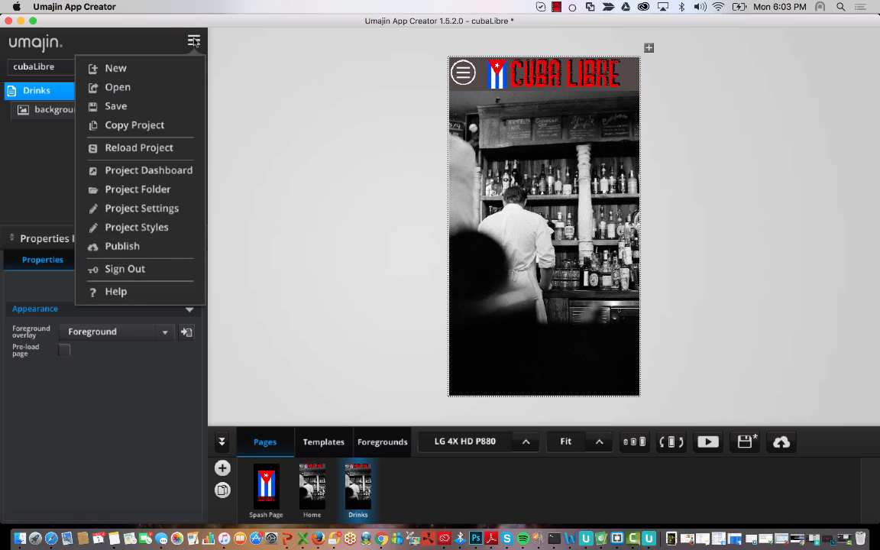
click(272, 95)
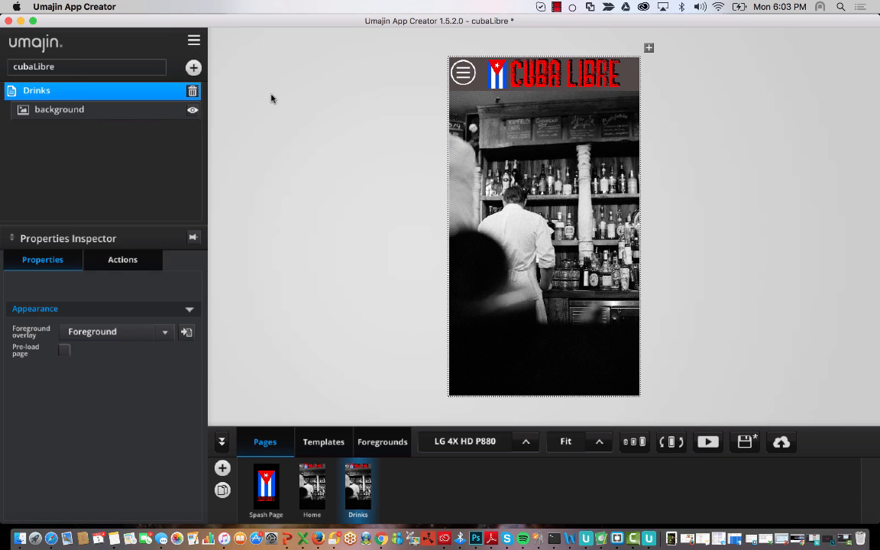
- Insert a Dynamic Feed List on the Drinks page and adjust its top and bottom edges
click(193, 68)
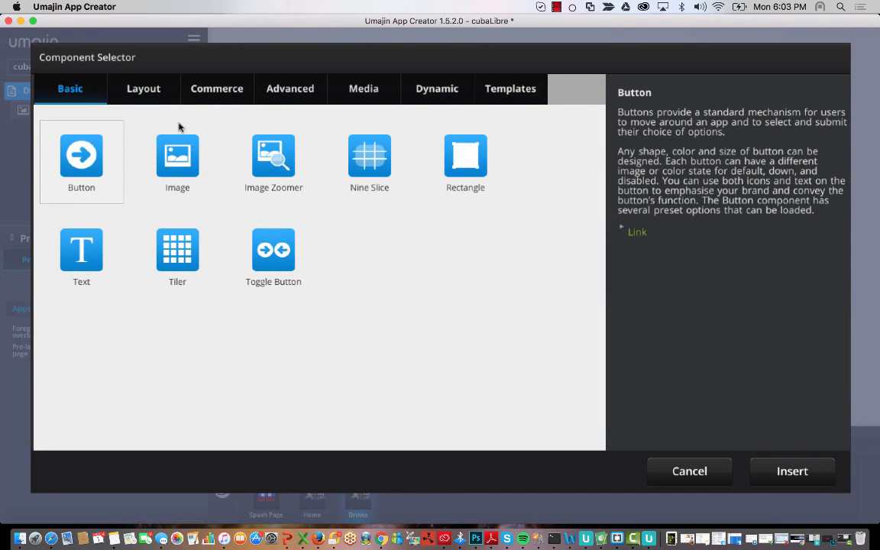
click(266, 92)
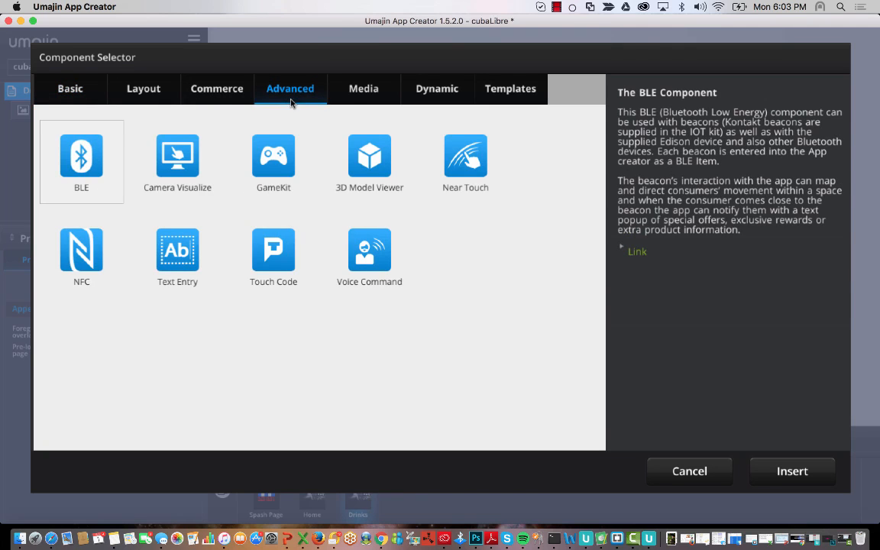
click(367, 91)
click(433, 92)
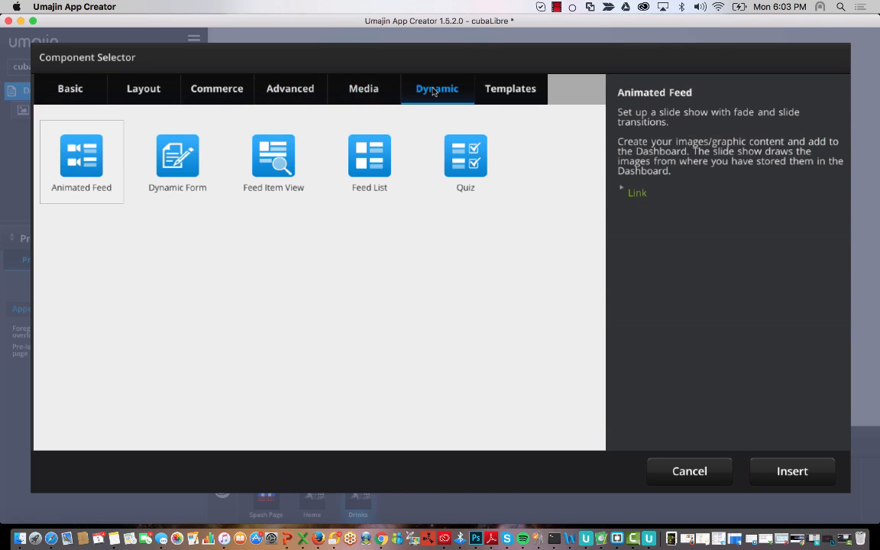
click(332, 147)
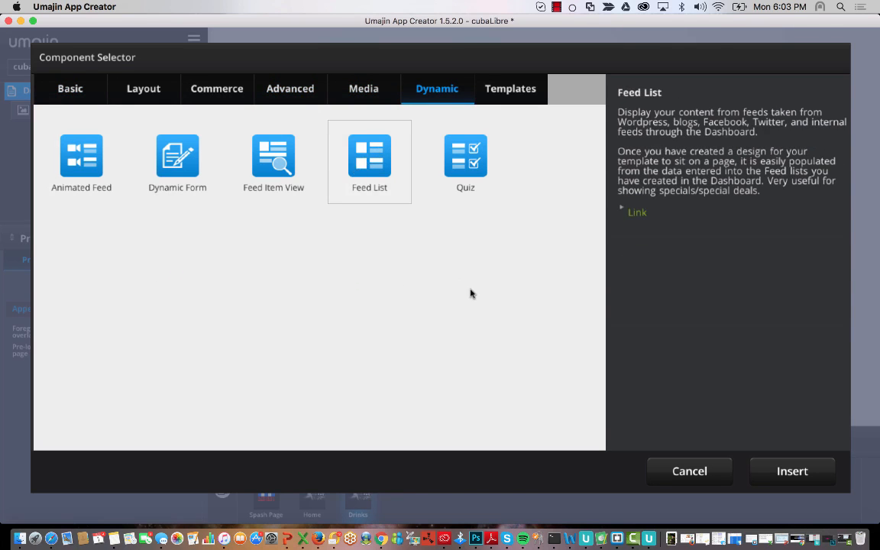
click(790, 470)
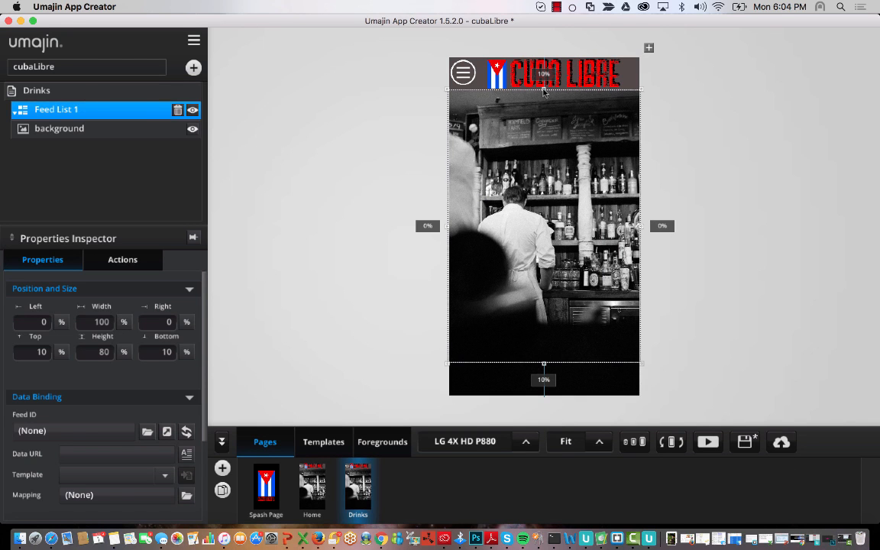
mouse_move(543, 91)
mouse_down()
mouse_move(543, 104)
mouse_move(541, 90)
mouse_up()
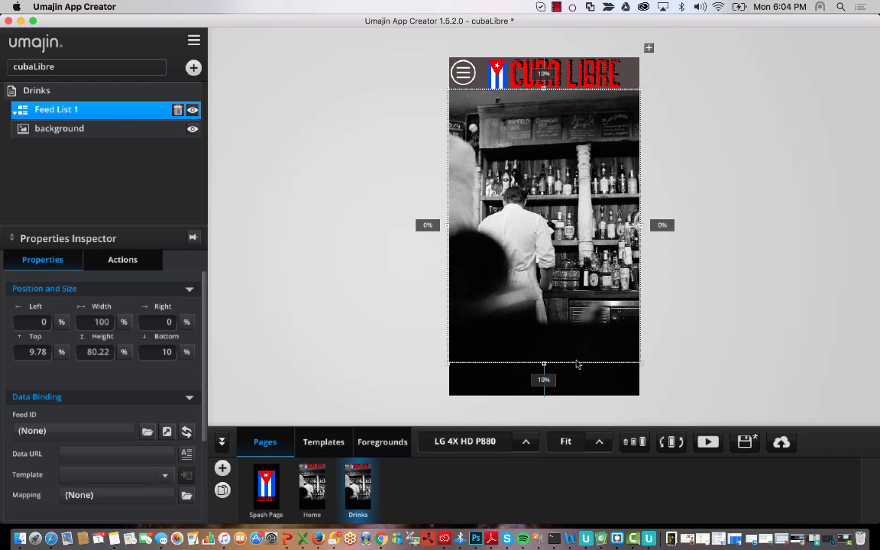
mouse_move(544, 363)
mouse_down()
mouse_move(544, 323)
mouse_move(549, 369)
mouse_up()
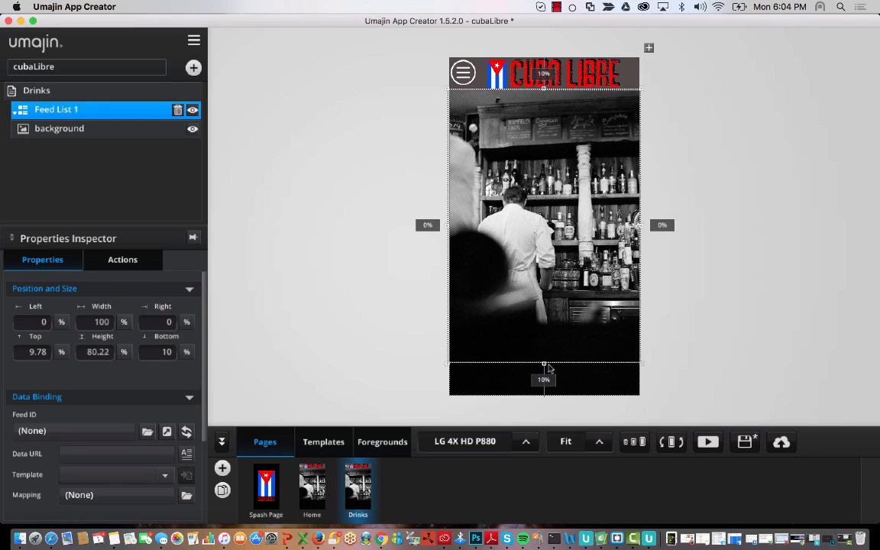
- Rename Feed List 1 to DrinkFeed and go to its Templates section
double_click(107, 115)
drag(79, 107, 55, 107)
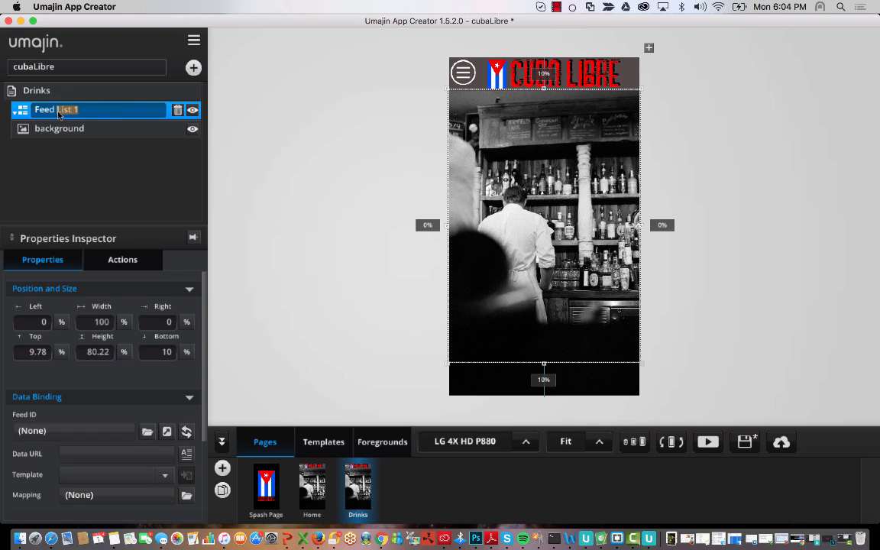
key(BackSpace)
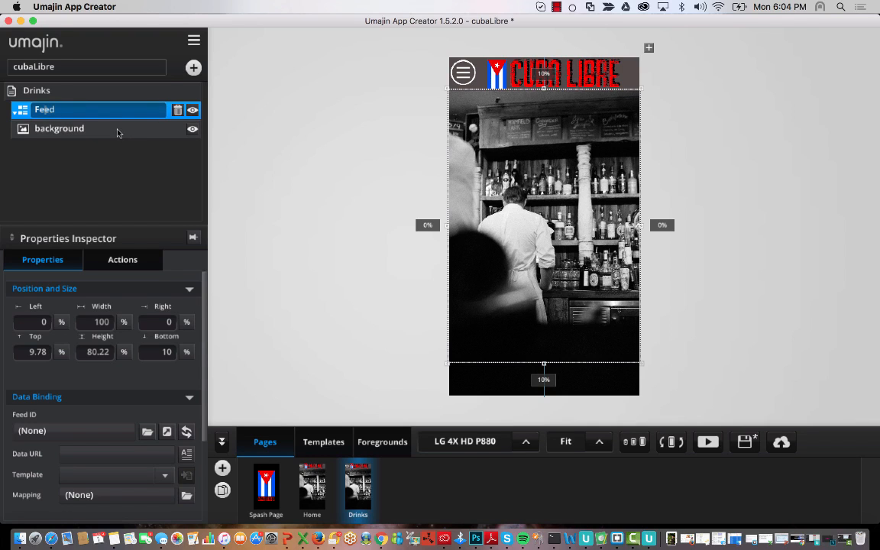
text(Drink)
click(170, 188)
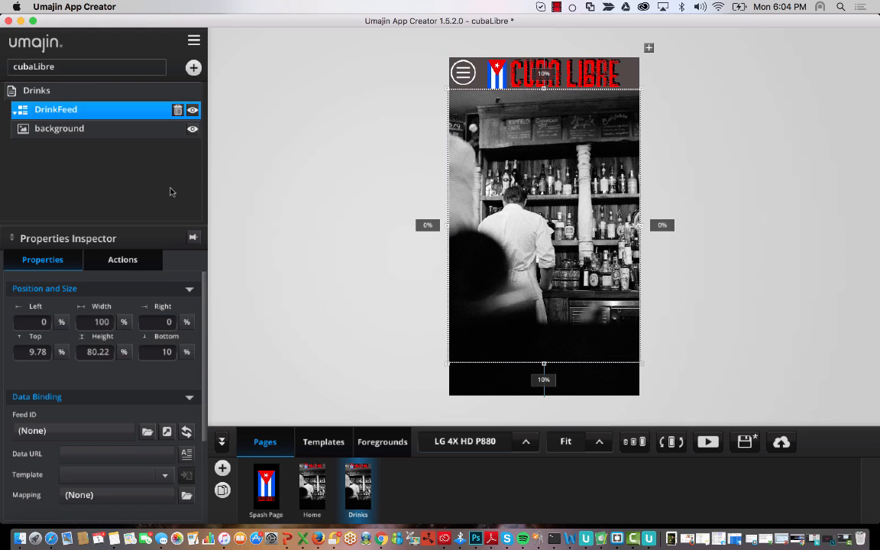
click(576, 224)
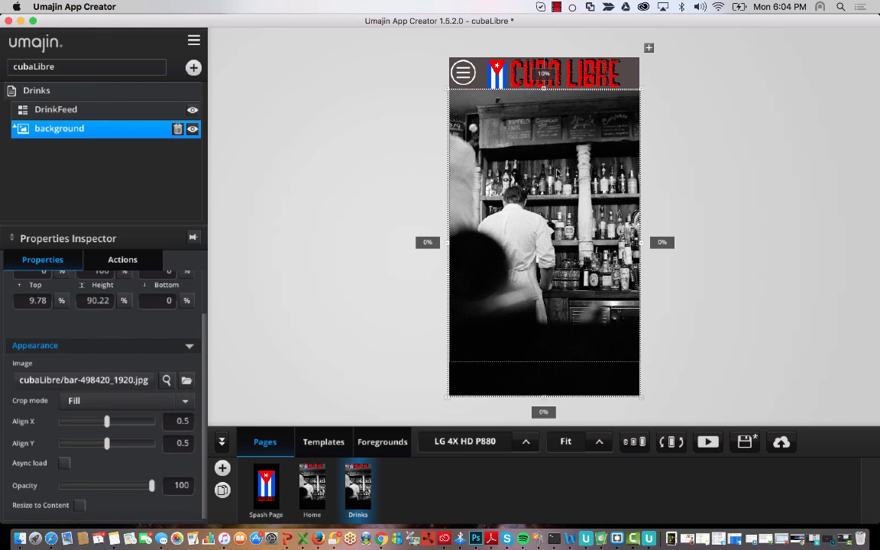
click(521, 208)
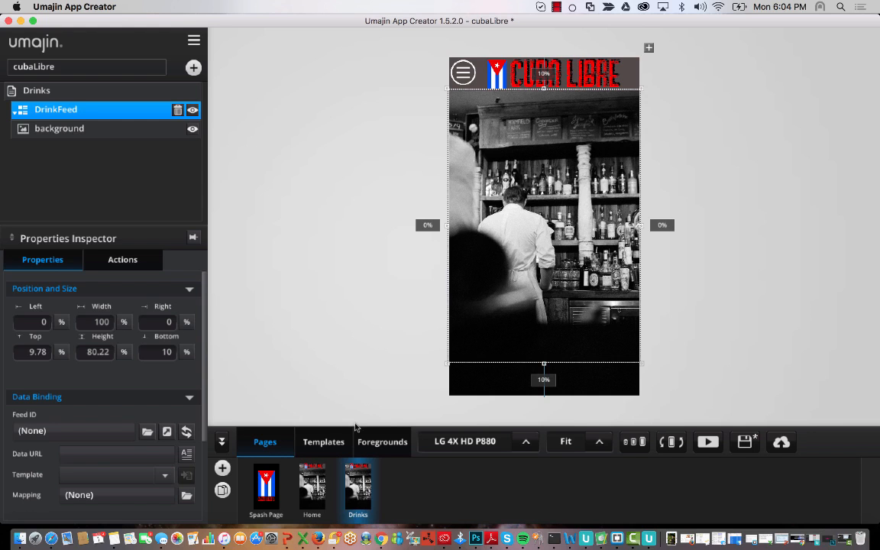
click(324, 441)
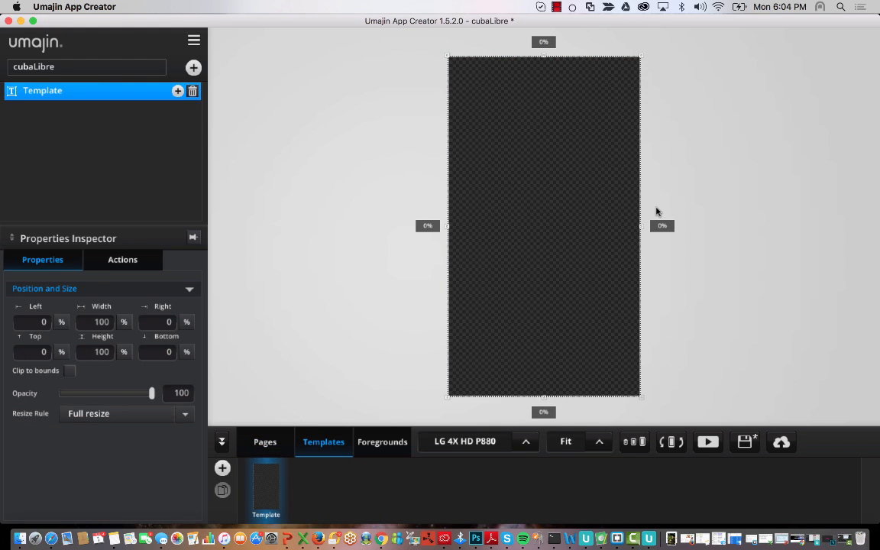
- Drag the Template's bottom edge until it is about 60.33% tall, leaving 39.67% below
drag(545, 397, 551, 301)
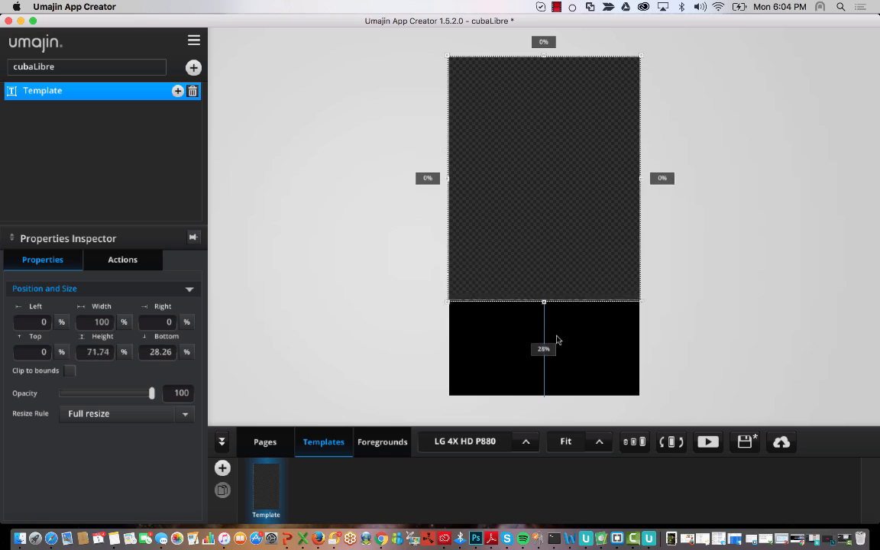
mouse_move(556, 340)
mouse_down()
mouse_move(560, 375)
mouse_move(574, 213)
mouse_move(570, 351)
mouse_move(569, 329)
mouse_up()
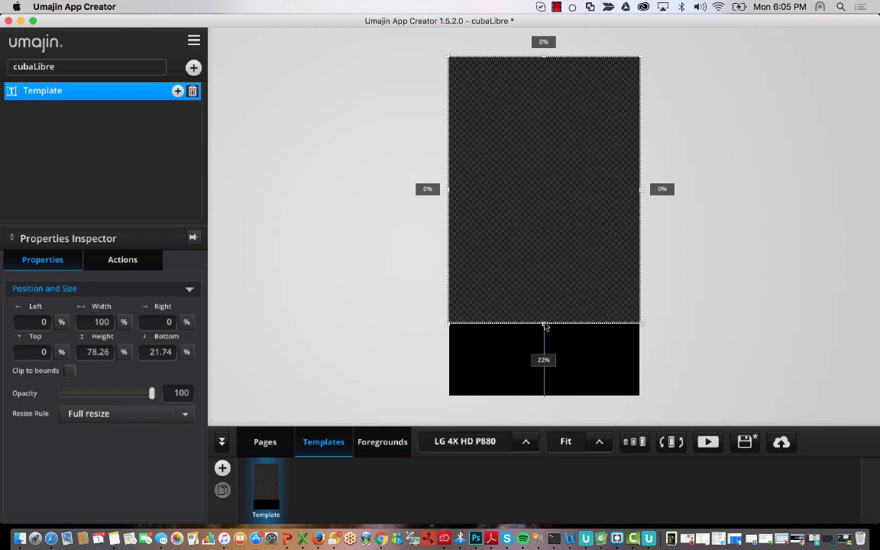
mouse_move(546, 323)
mouse_down()
mouse_move(548, 243)
mouse_move(564, 346)
mouse_move(562, 318)
mouse_up()
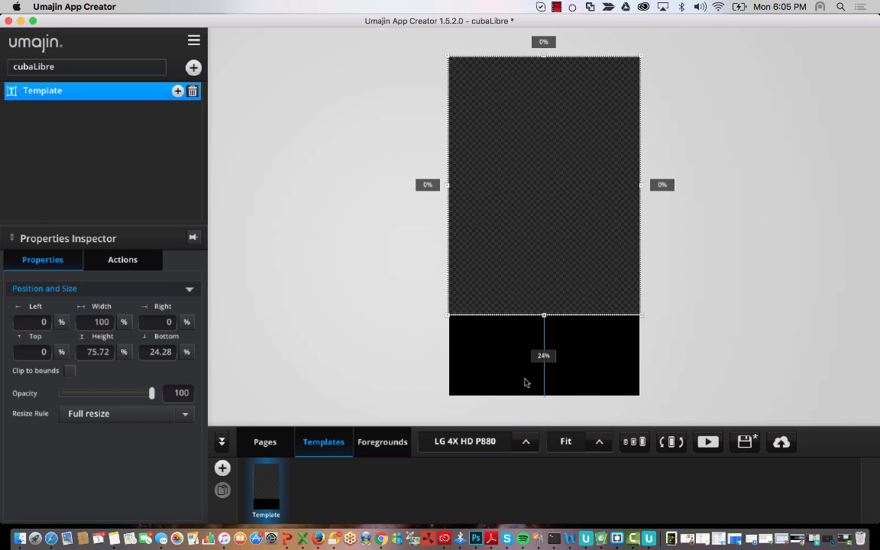
drag(548, 314, 573, 316)
drag(574, 379, 546, 234)
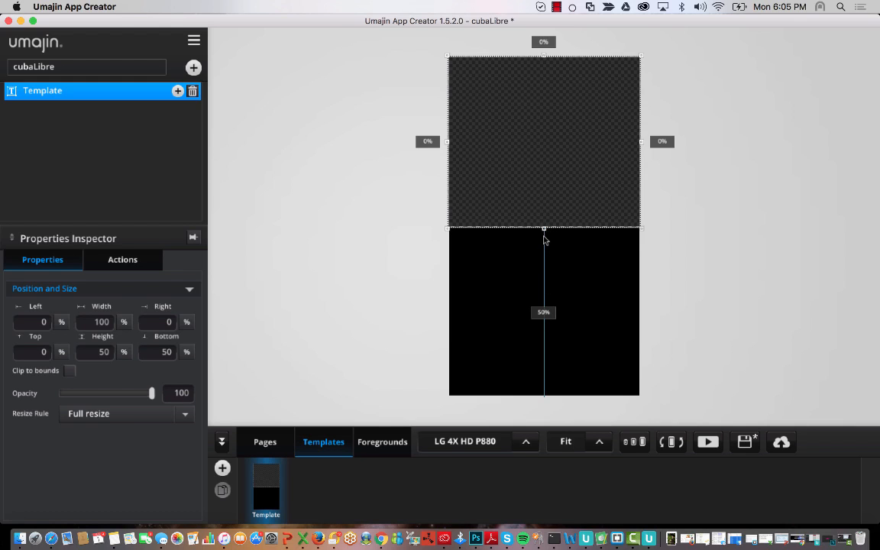
drag(543, 232, 544, 193)
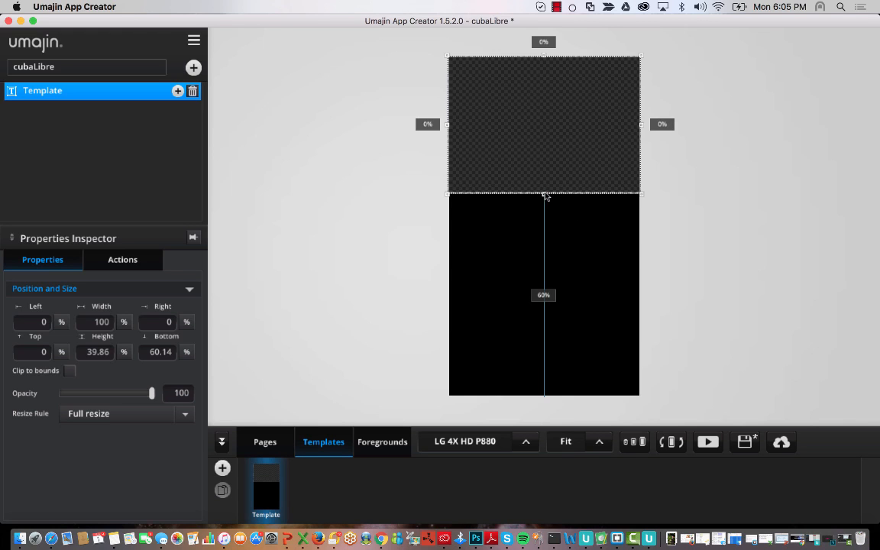
drag(544, 196, 538, 265)
- Rename Template to ProductTemplate and shorten it to 58.33% height
double_click(78, 93)
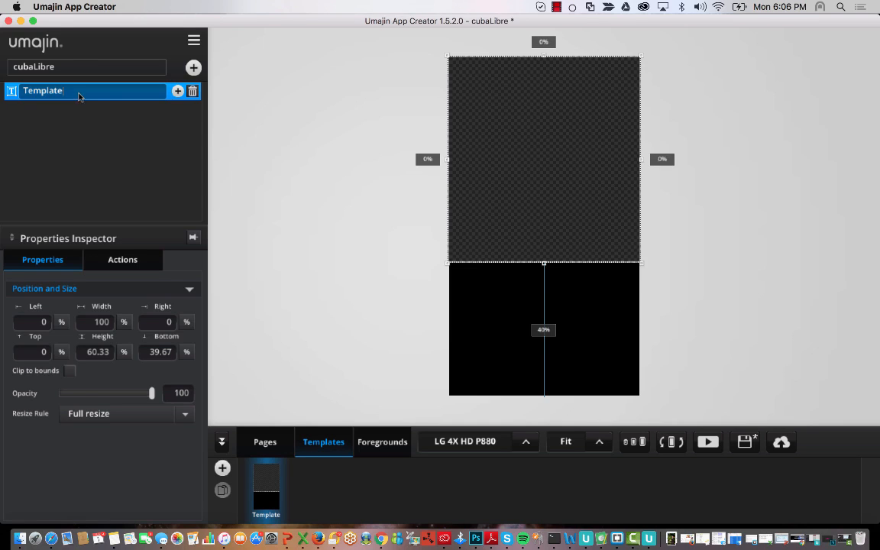
drag(91, 100, 16, 90)
key(BackSpace)
text(ProductTempl)
click(554, 177)
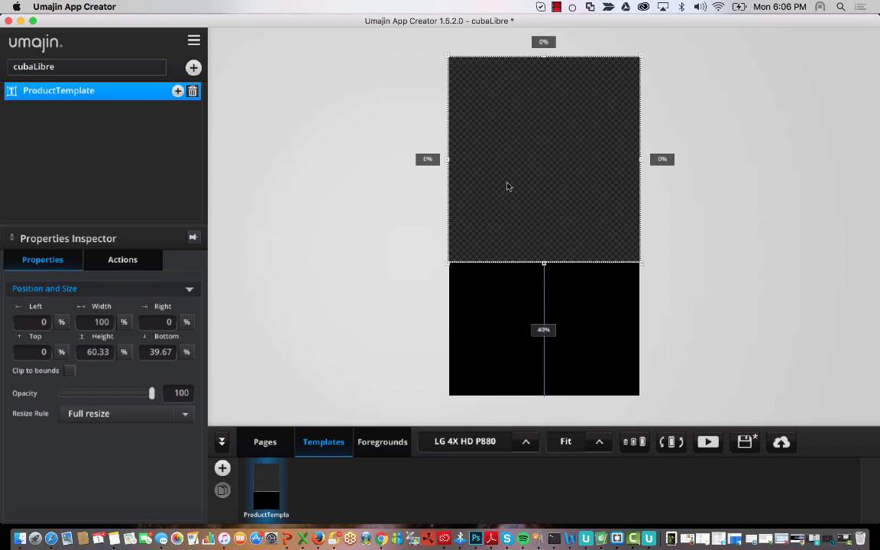
drag(545, 269, 545, 261)
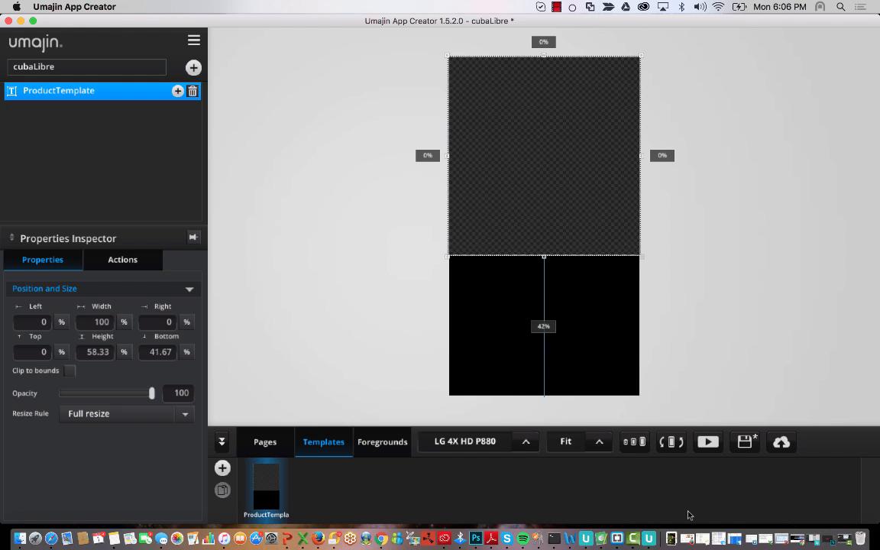
- Insert a Basic rectangle into ProductTemplate and stretch its top and bottom
click(194, 68)
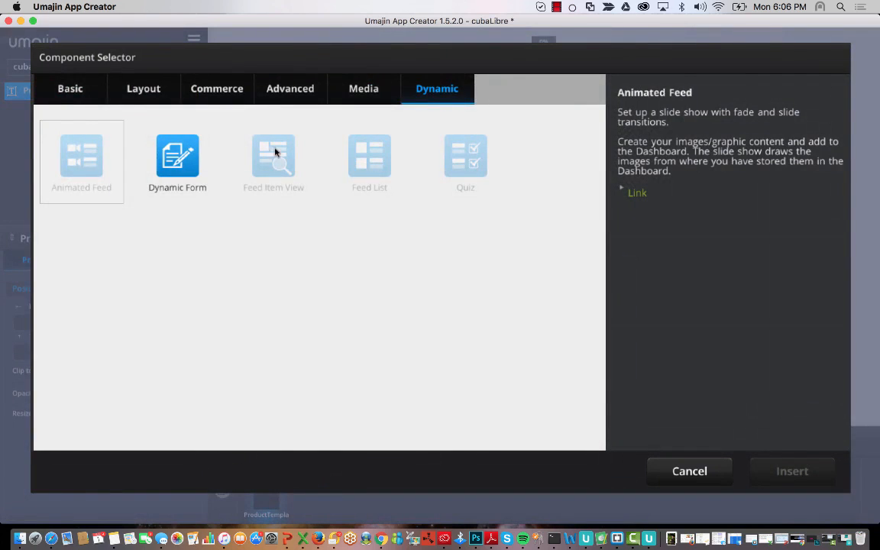
click(70, 90)
click(470, 153)
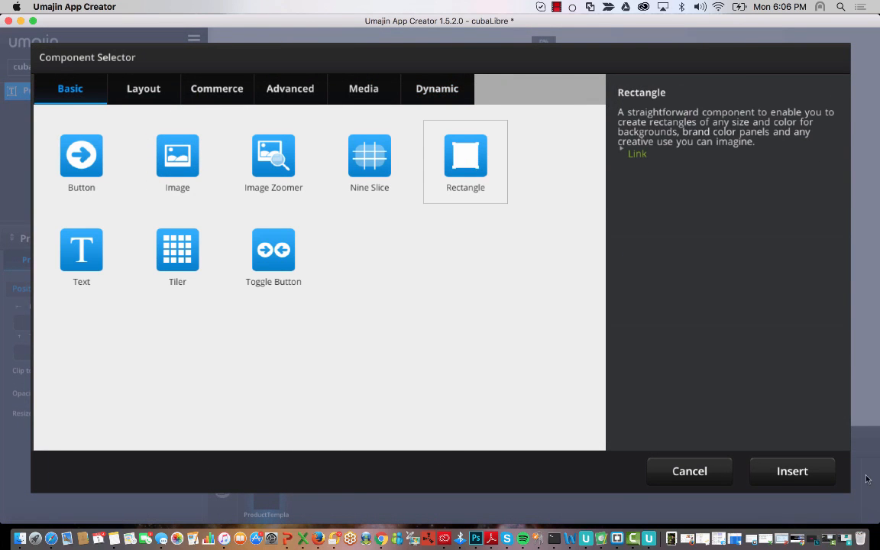
click(793, 471)
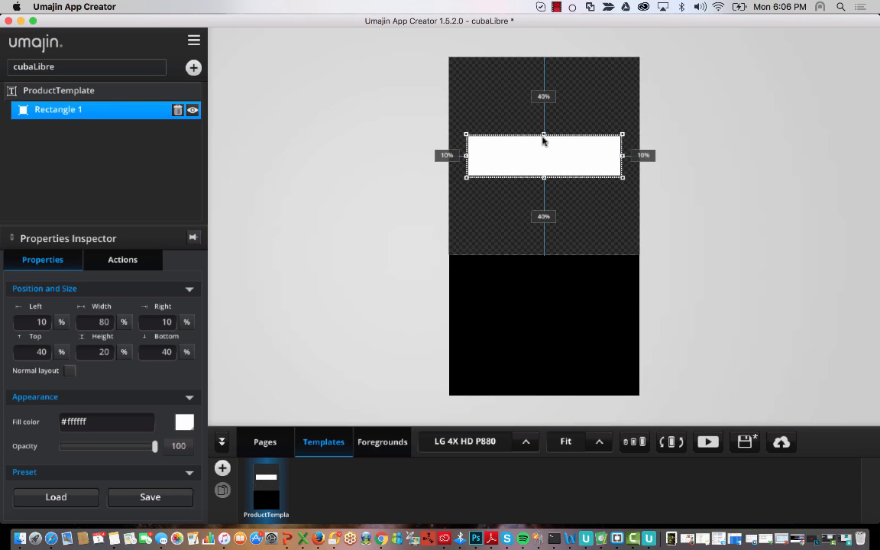
drag(539, 132, 488, 64)
drag(545, 178, 545, 207)
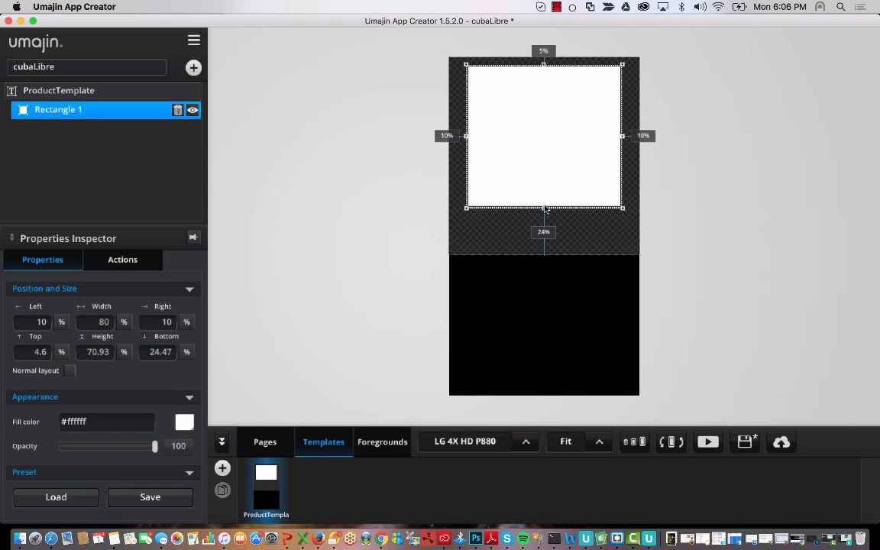
- Make the template taller and size the rectangle to about 2% inset on every edge
click(520, 233)
drag(545, 257, 549, 348)
click(547, 252)
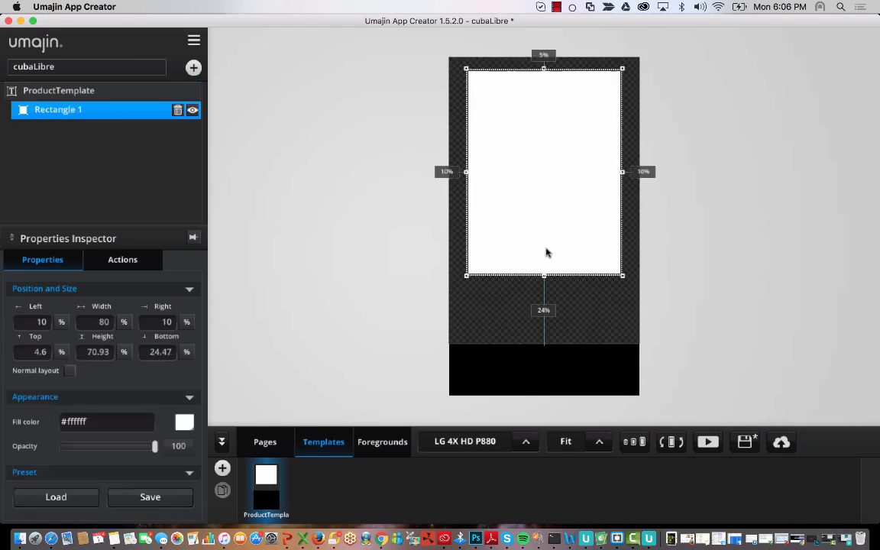
drag(547, 275, 547, 340)
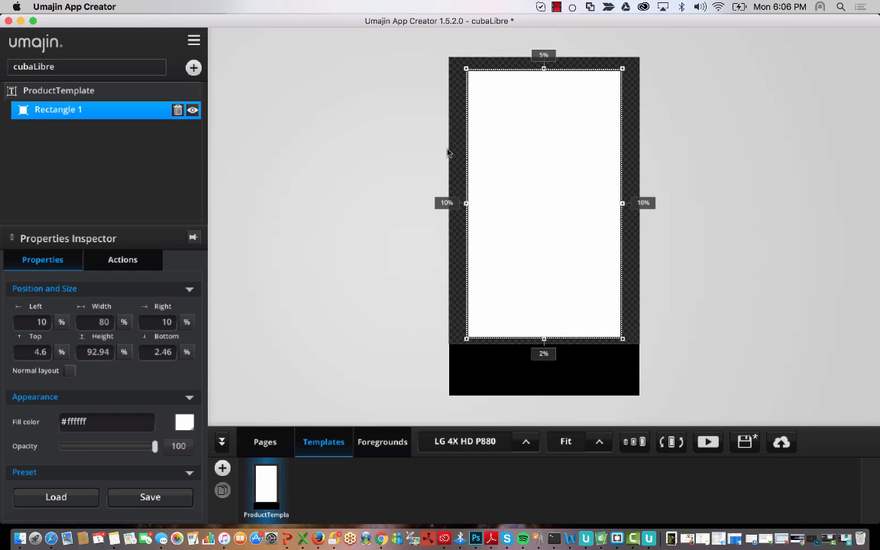
drag(466, 202, 453, 202)
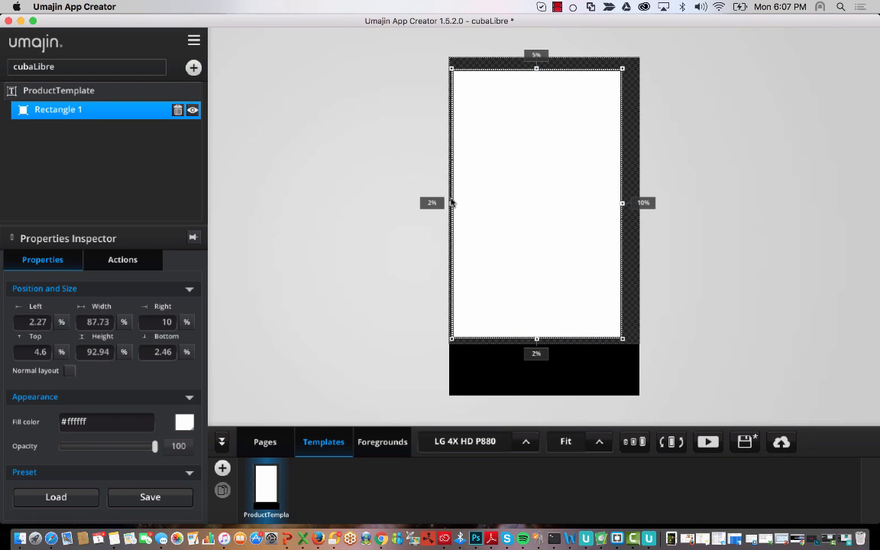
drag(625, 205, 639, 207)
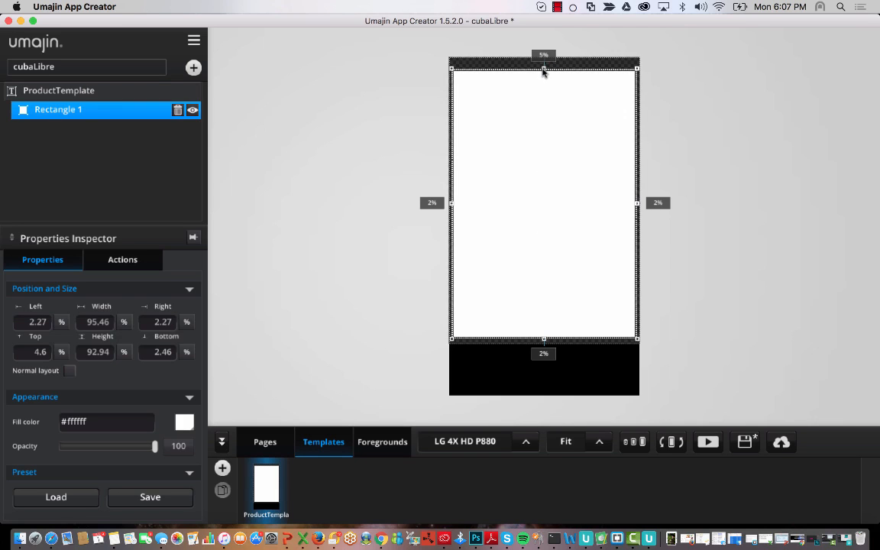
drag(544, 69, 543, 62)
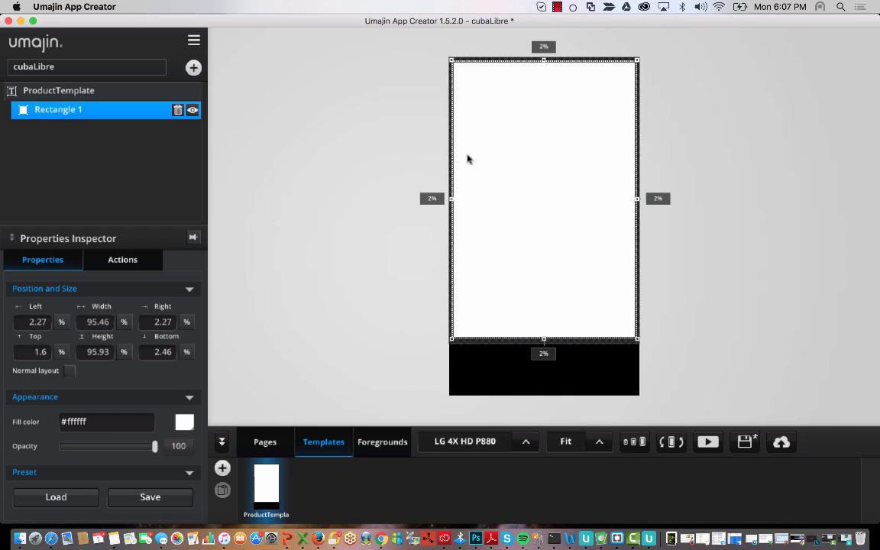
click(381, 135)
click(576, 193)
- Rename the rectangle layer to BgRectangle
double_click(137, 113)
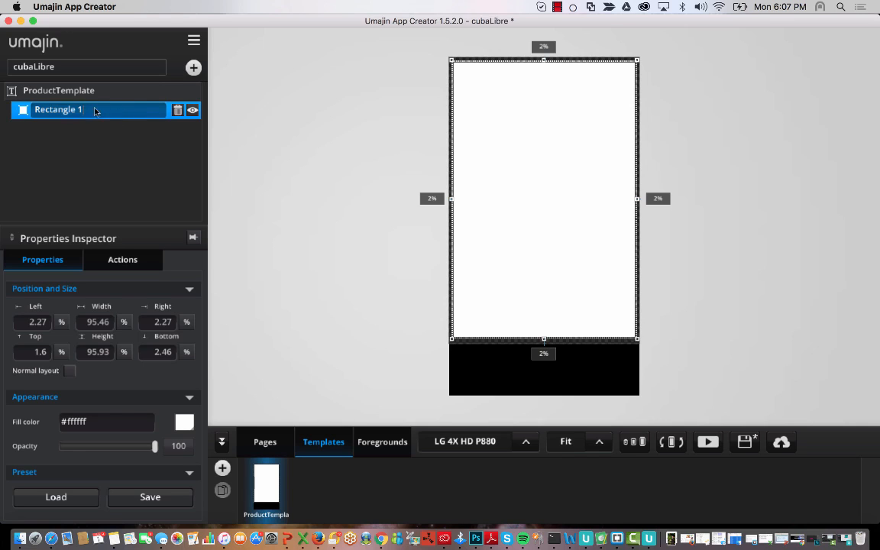
drag(99, 109, 8, 113)
key(Right)
text(Bg)
key(Return)
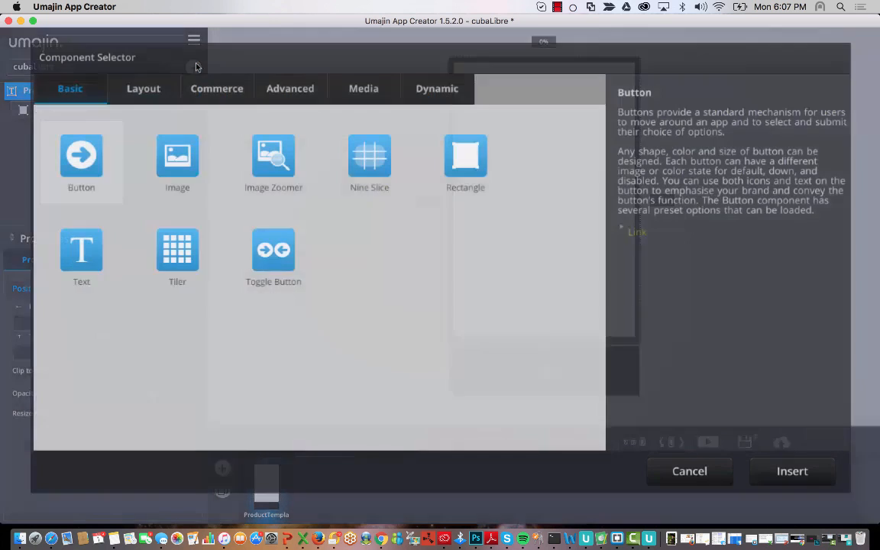
- Insert an Image component showing the Cuba Libre picture cocktail-1189970.jpg
click(193, 68)
click(178, 156)
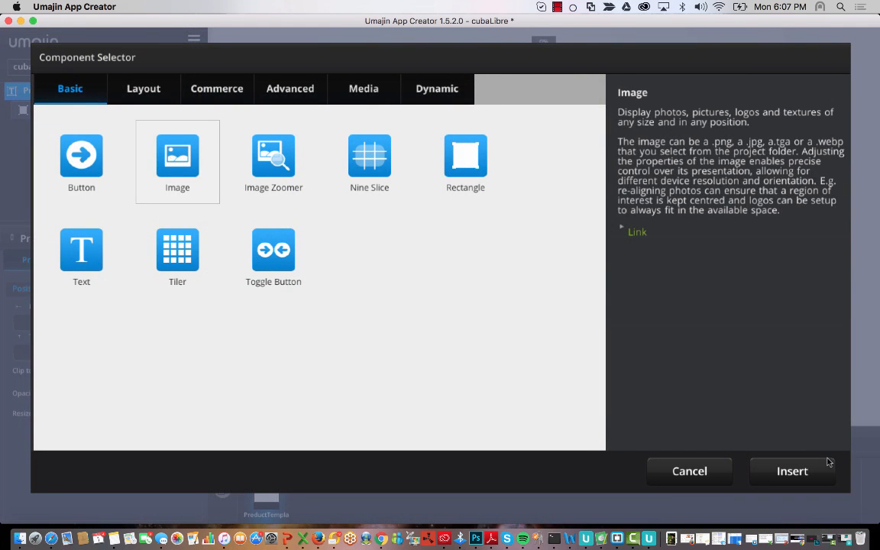
click(792, 471)
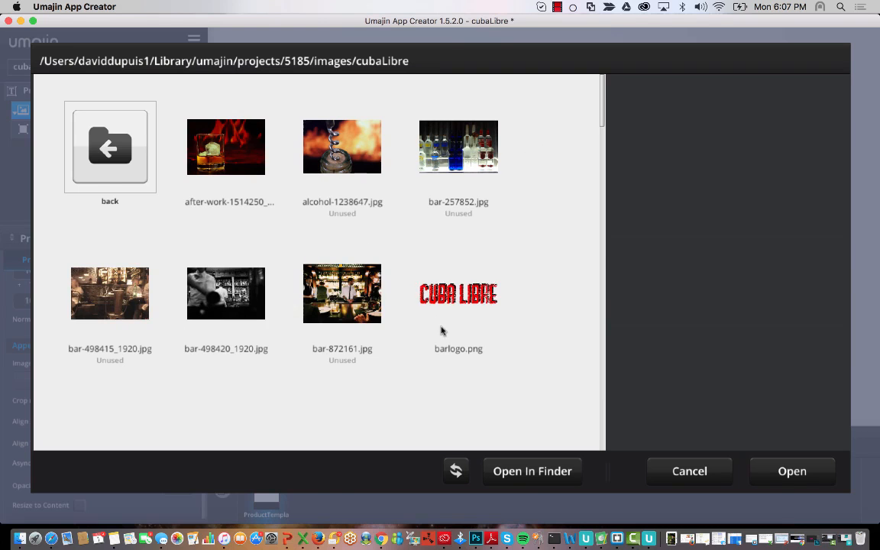
scroll(441, 330, down, 5)
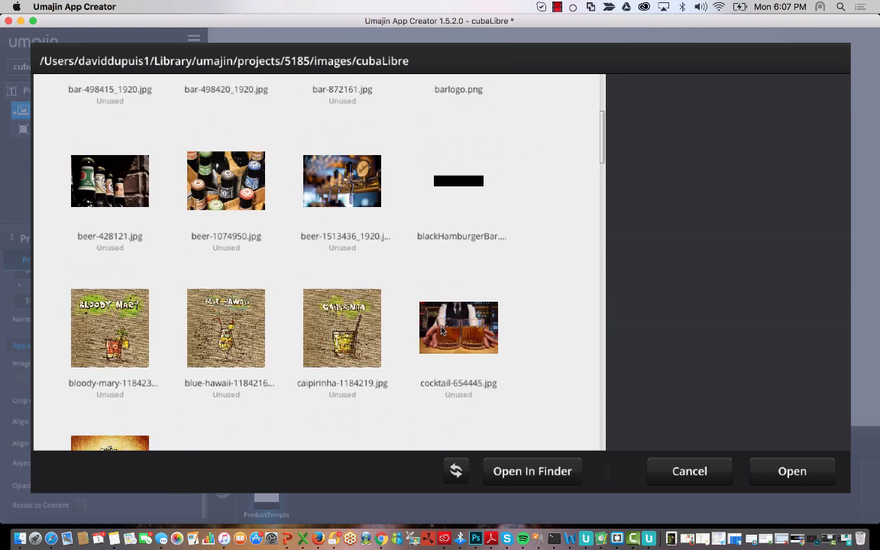
scroll(441, 330, down, 4)
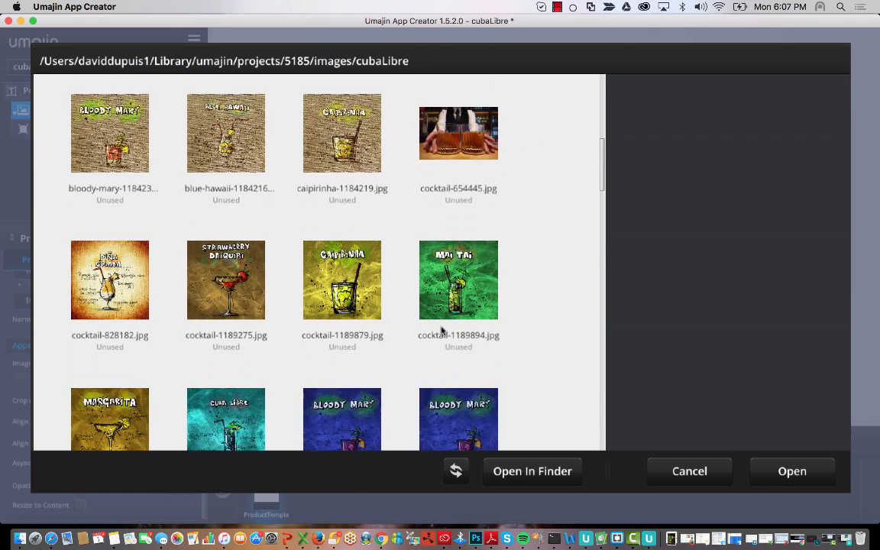
scroll(441, 330, down, 3)
click(230, 298)
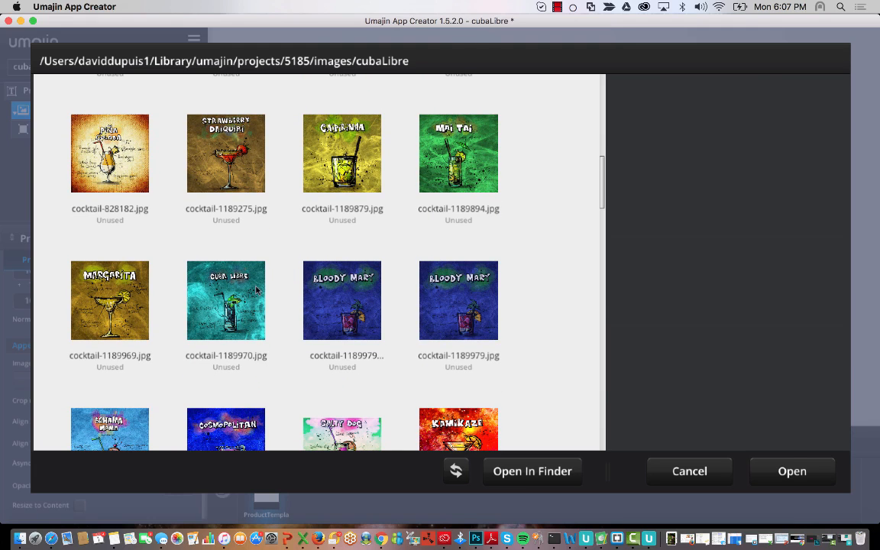
click(788, 467)
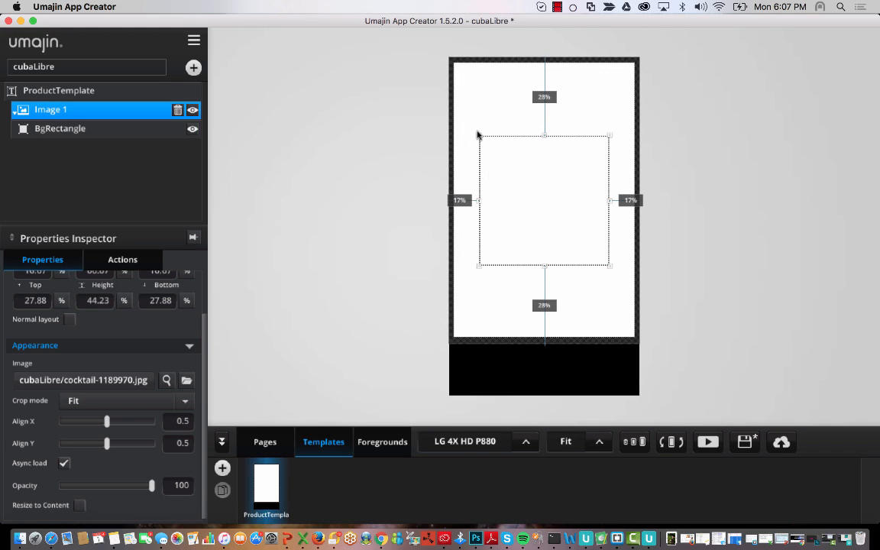
- Set the image's crop mode to Fill and size it across the template's upper part
drag(478, 135, 451, 62)
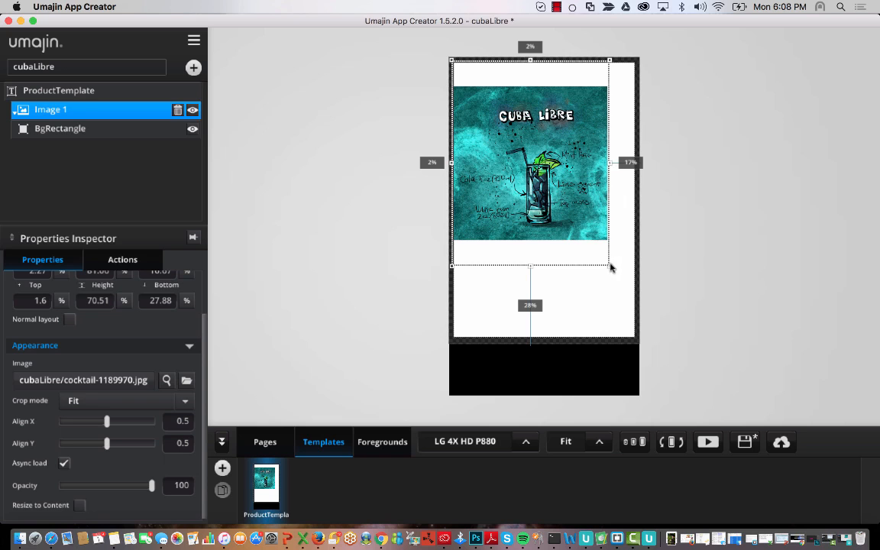
drag(610, 266, 638, 269)
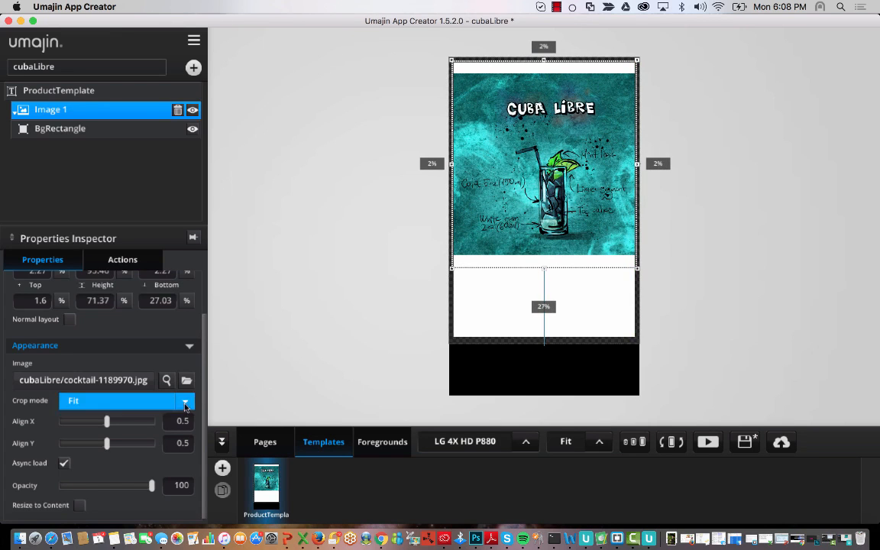
click(115, 401)
click(127, 424)
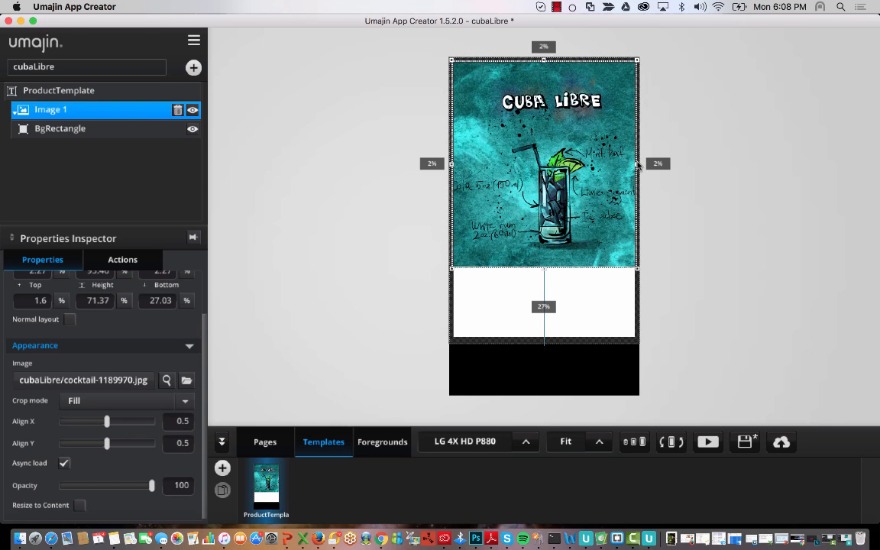
drag(638, 166, 634, 166)
drag(453, 170, 457, 168)
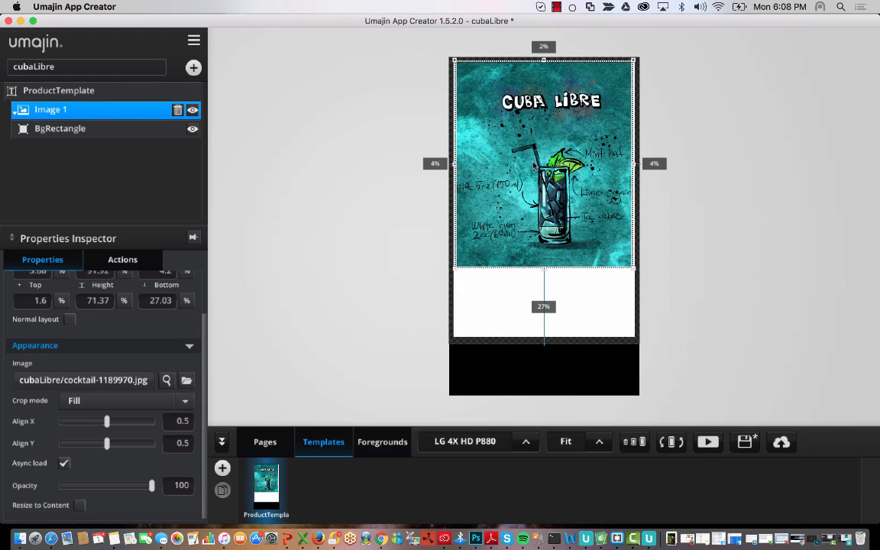
click(769, 212)
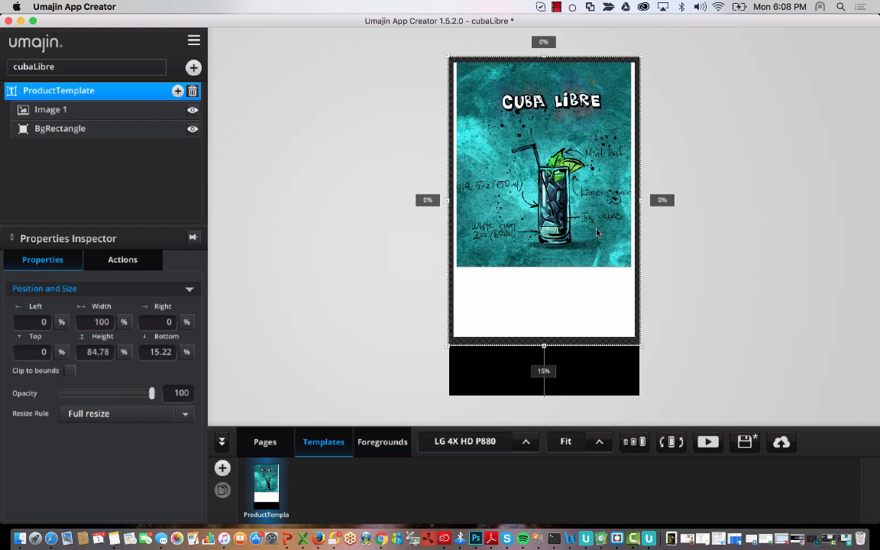
click(570, 206)
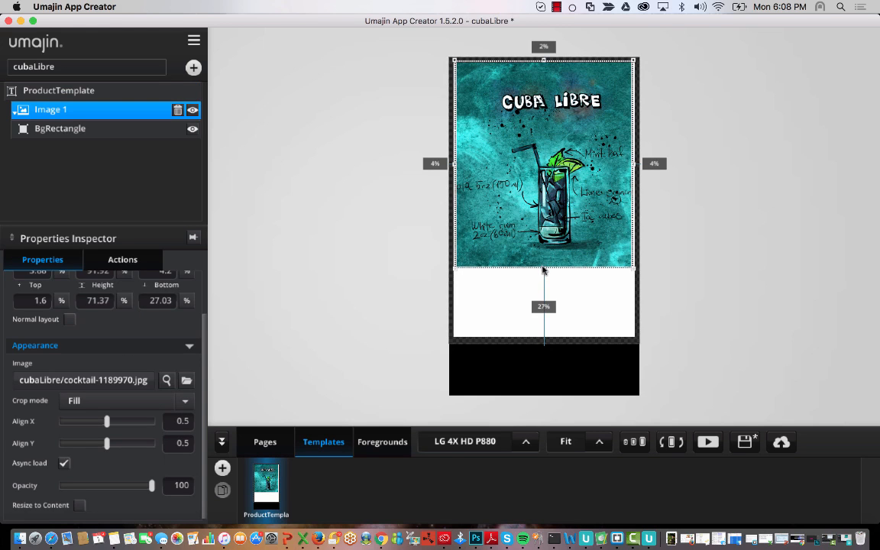
drag(543, 276, 539, 228)
click(704, 208)
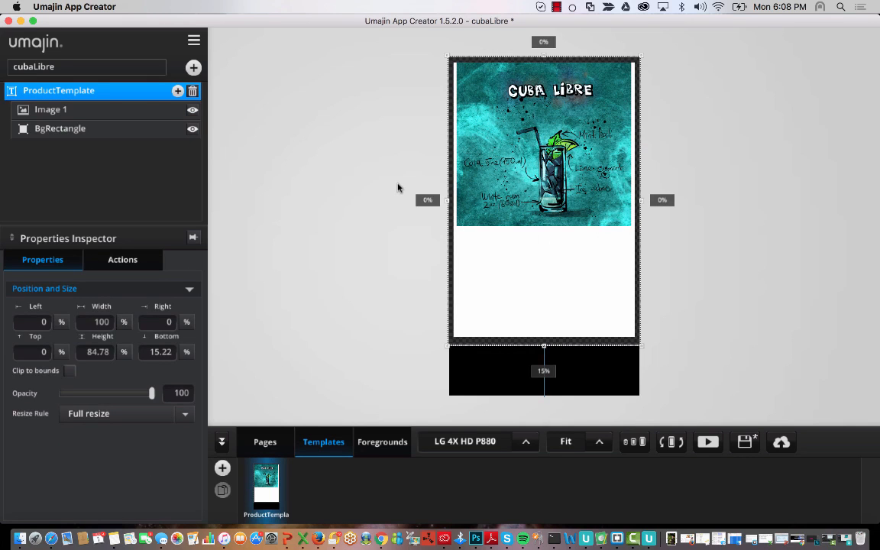
click(88, 113)
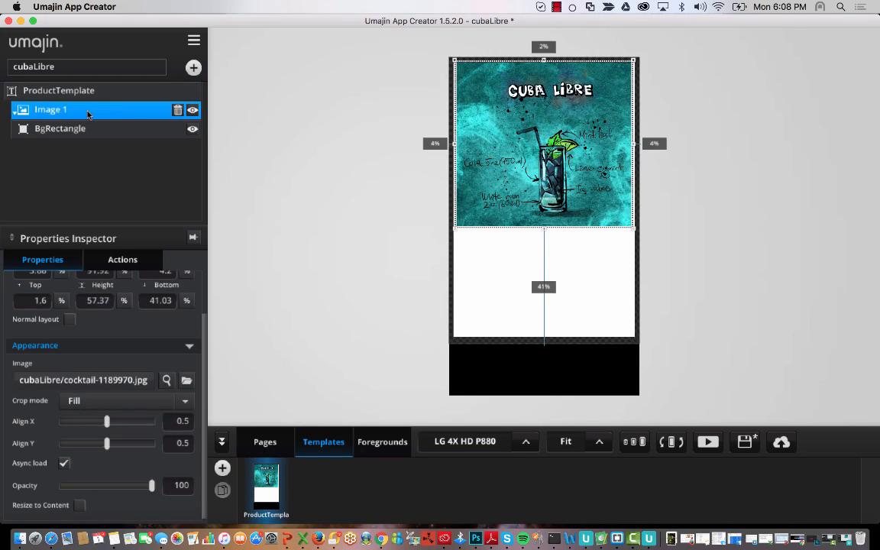
- Rename the cocktail image layer to DrinkImage and keep it selected
double_click(65, 112)
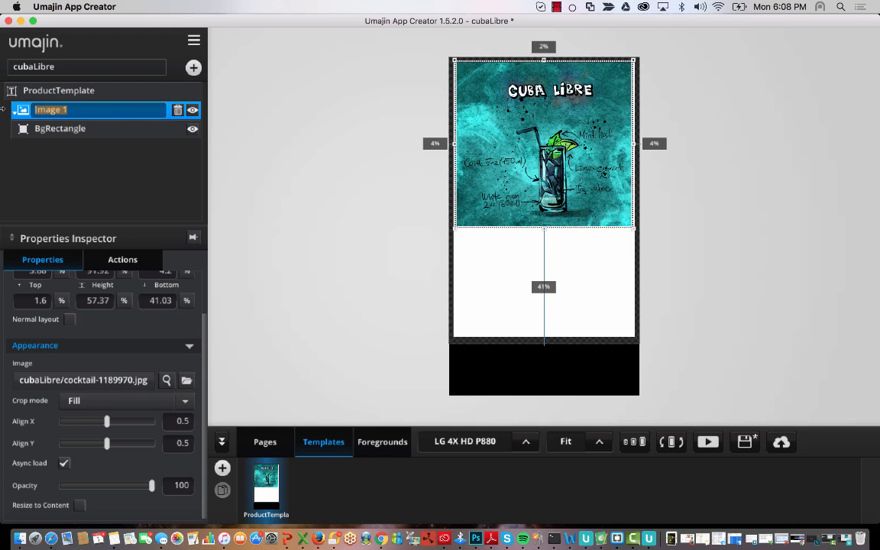
text(Drink)
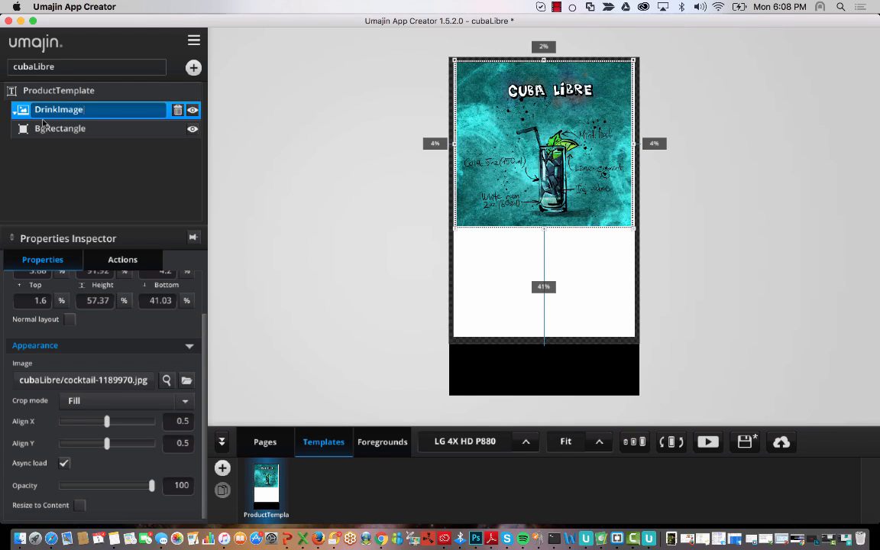
click(316, 159)
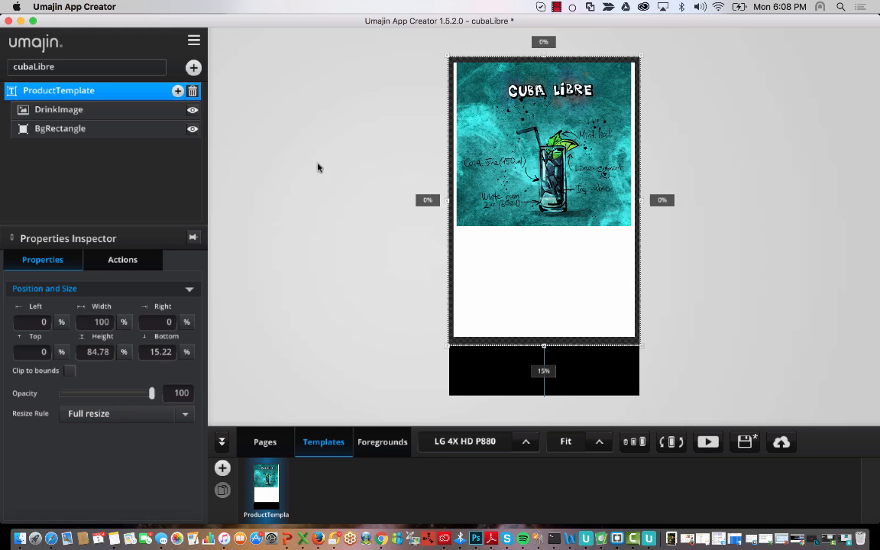
click(67, 108)
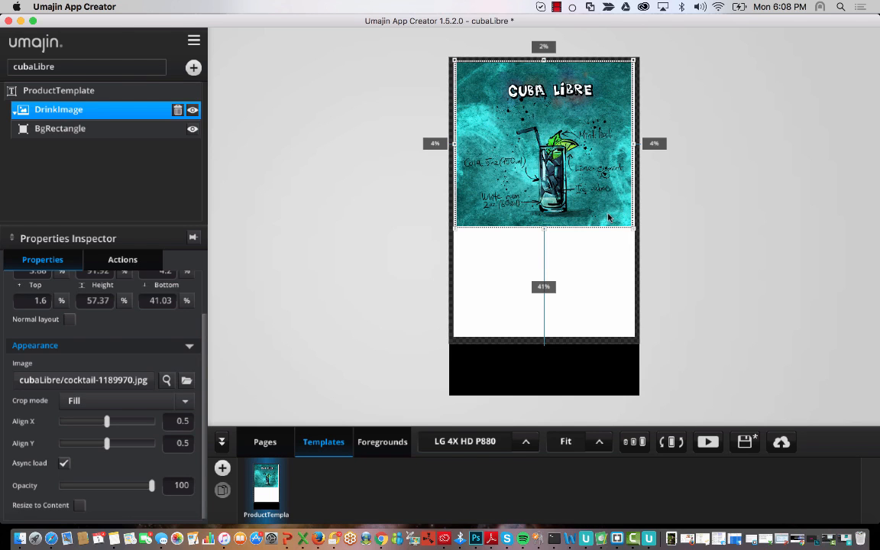
click(357, 212)
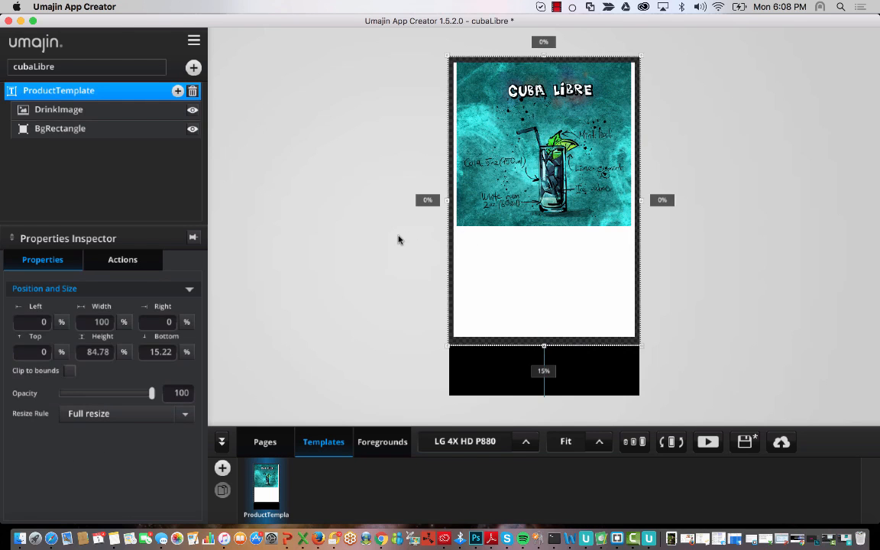
click(570, 175)
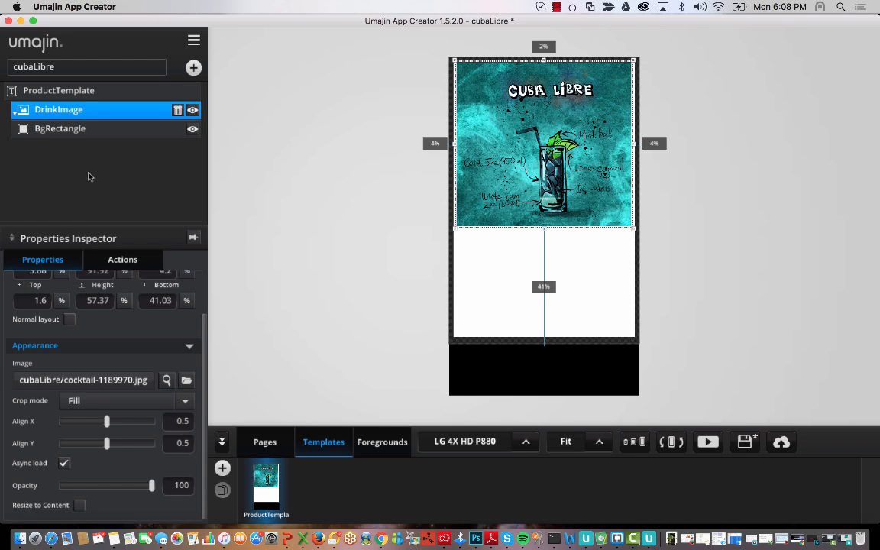
click(362, 228)
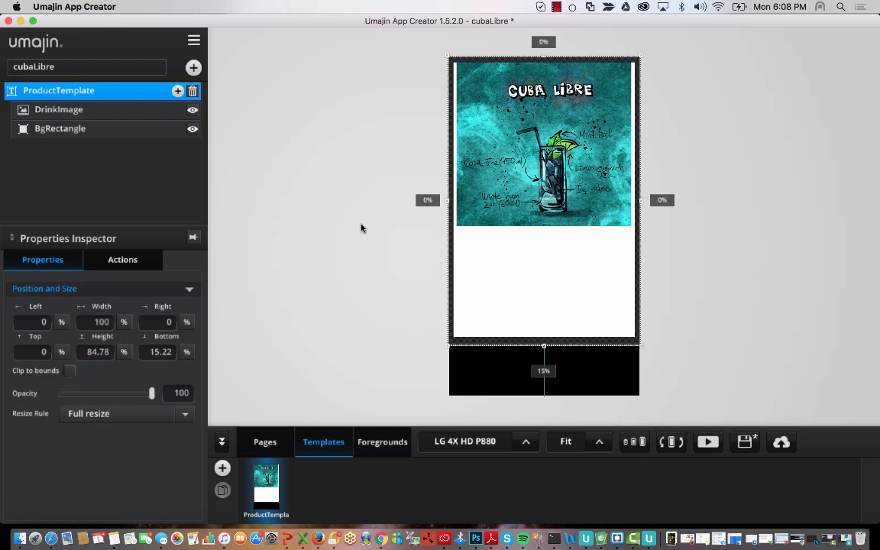
click(59, 109)
- Add a text box filling the white area below the image, with black #000000 font
click(193, 67)
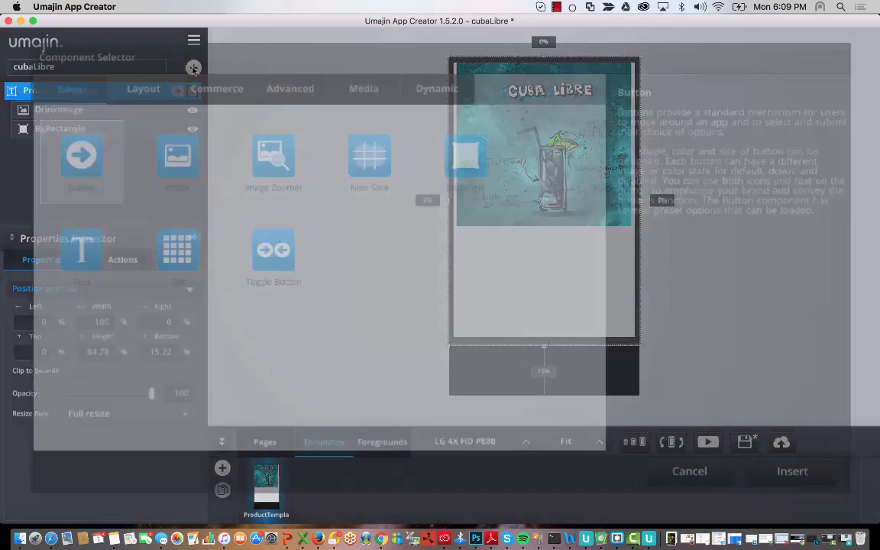
click(62, 227)
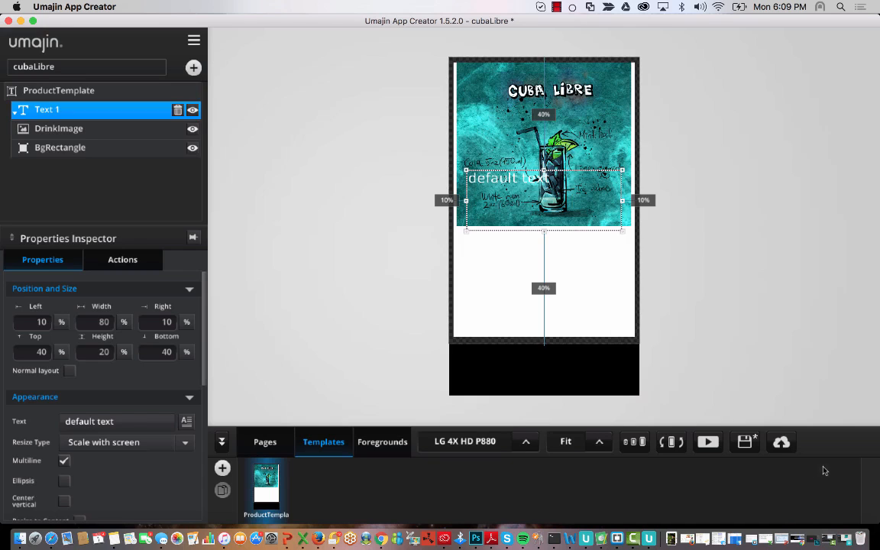
click(817, 468)
drag(486, 179, 478, 238)
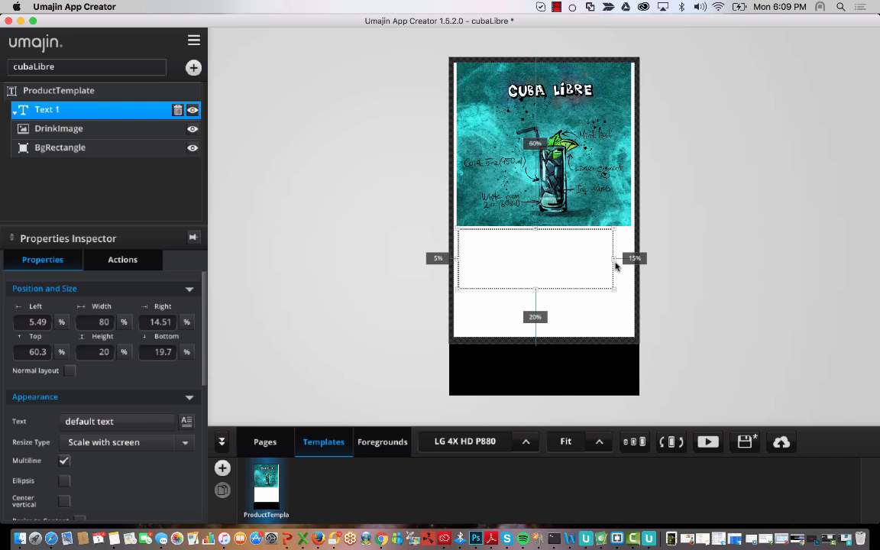
drag(614, 261, 633, 262)
drag(546, 289, 540, 323)
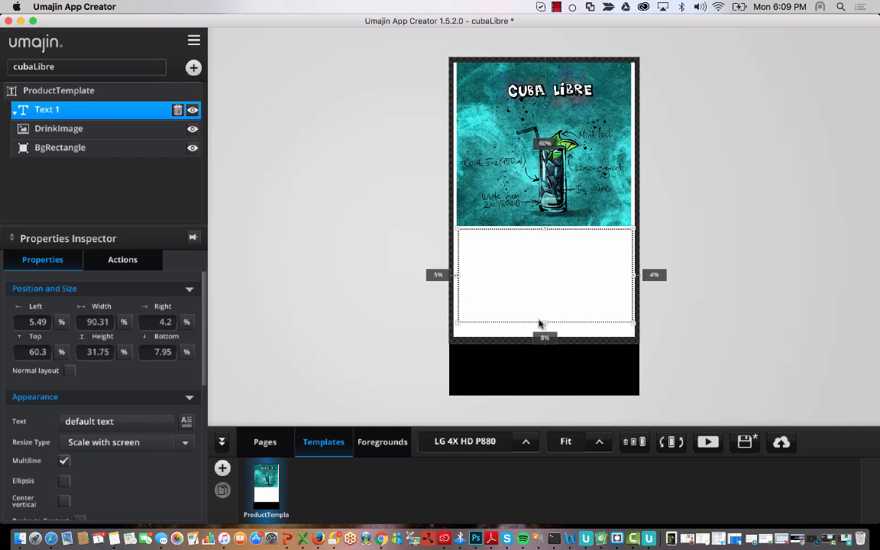
scroll(152, 387, down, 10)
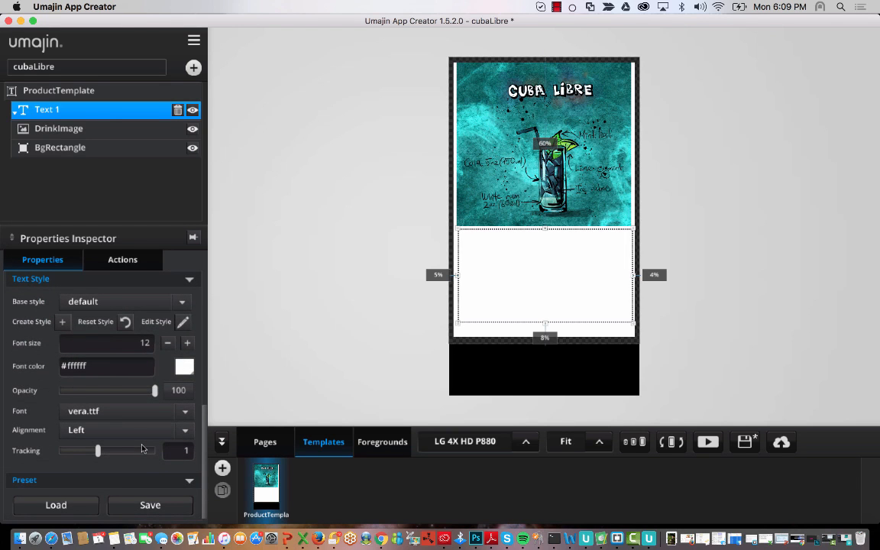
click(185, 367)
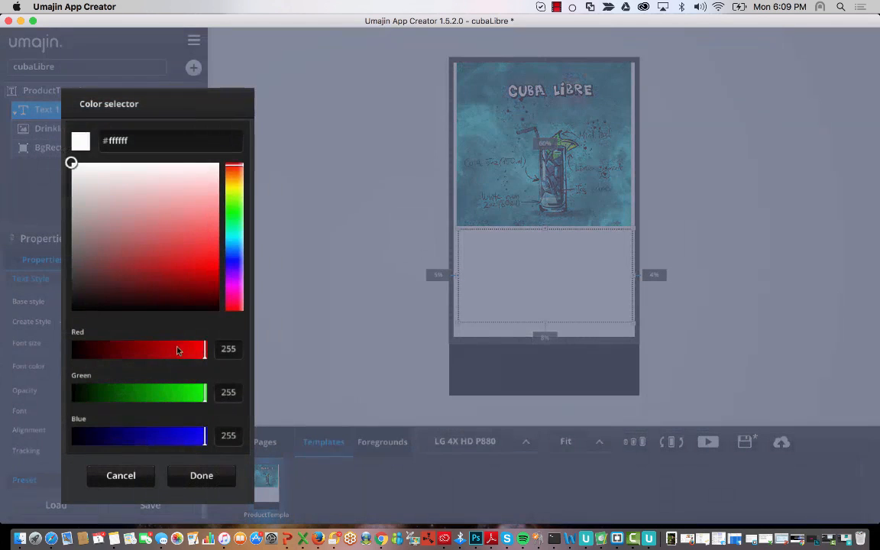
click(209, 475)
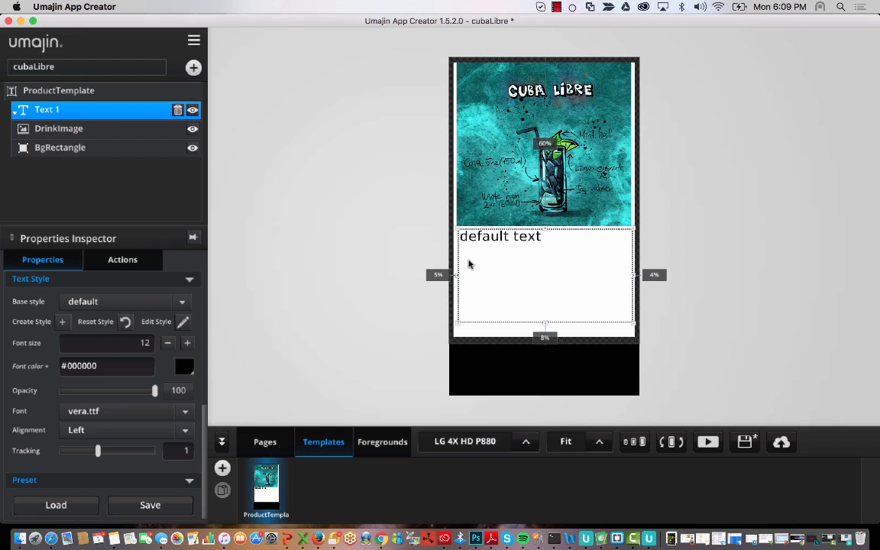
- Rename the text layer Description and change its text to Description
double_click(67, 115)
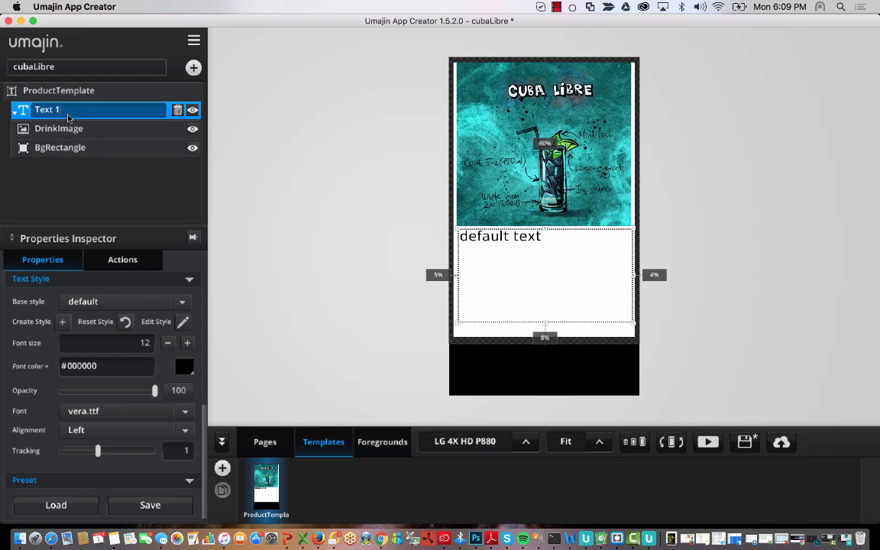
drag(67, 114, 2, 109)
key(BackSpace)
key(Return)
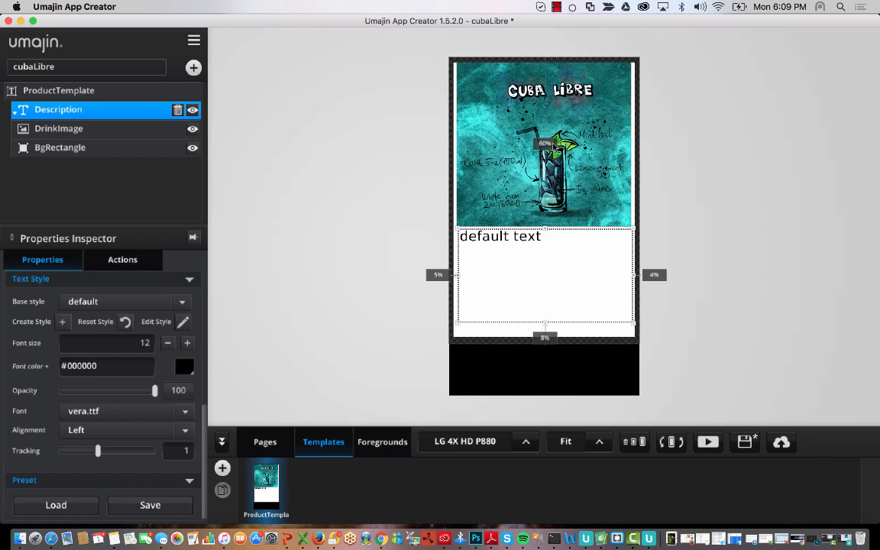
scroll(183, 332, up, 10)
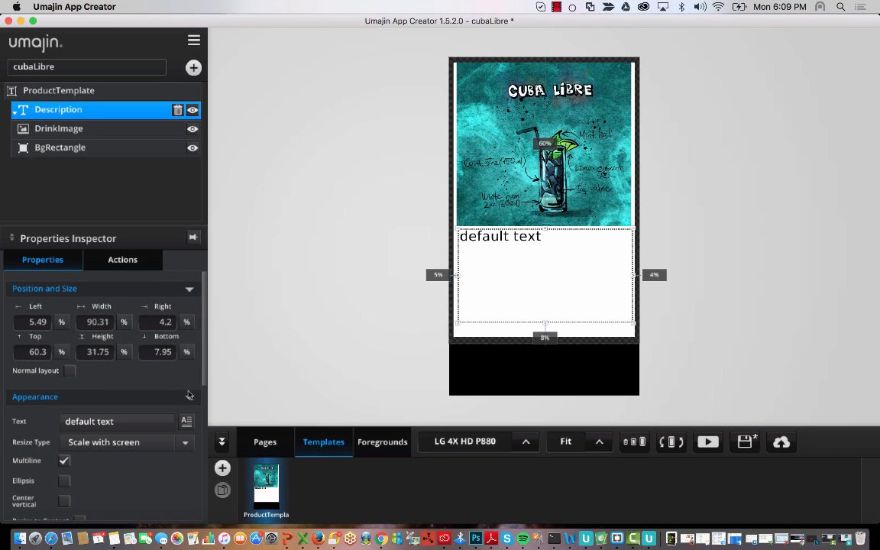
click(186, 421)
key(super+a)
key(BackSpace)
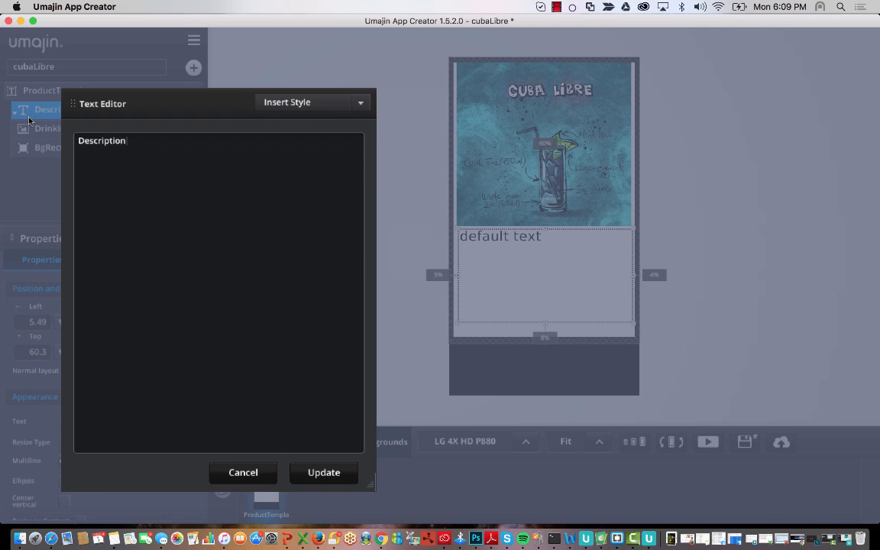
click(333, 473)
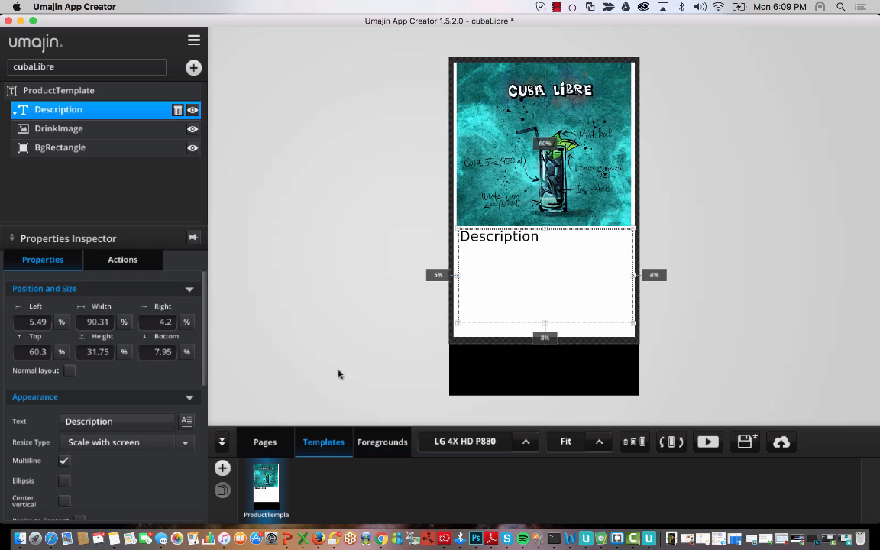
click(694, 299)
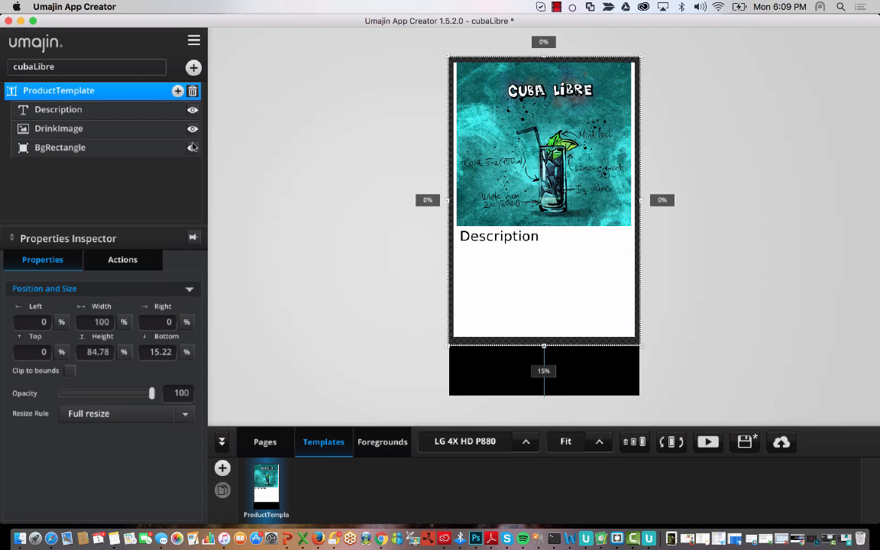
click(194, 68)
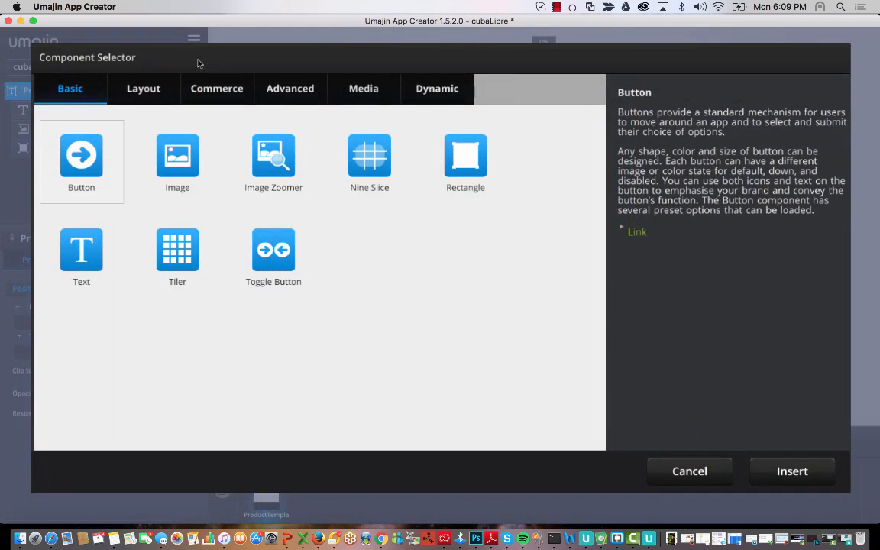
- Insert another Text component and rename its layer Price
click(77, 256)
click(787, 470)
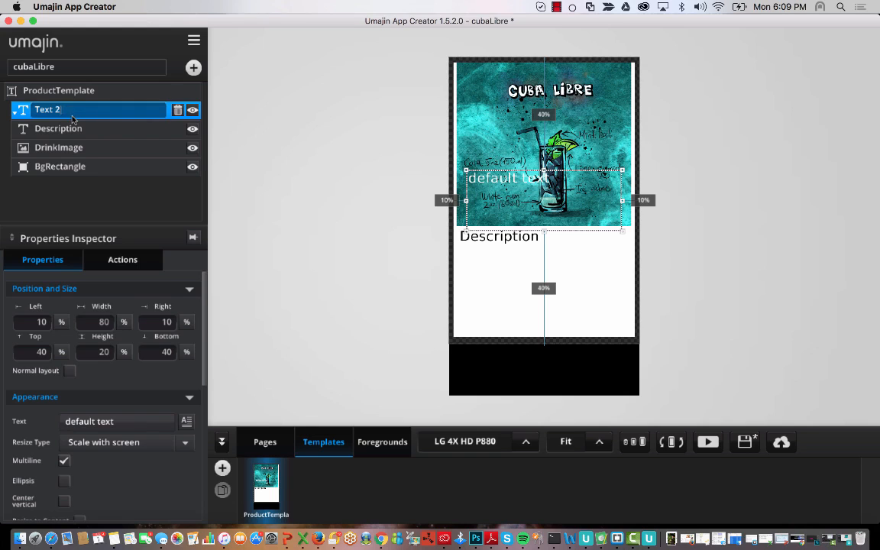
double_click(91, 111)
drag(91, 113, 3, 112)
text(Price)
key(Return)
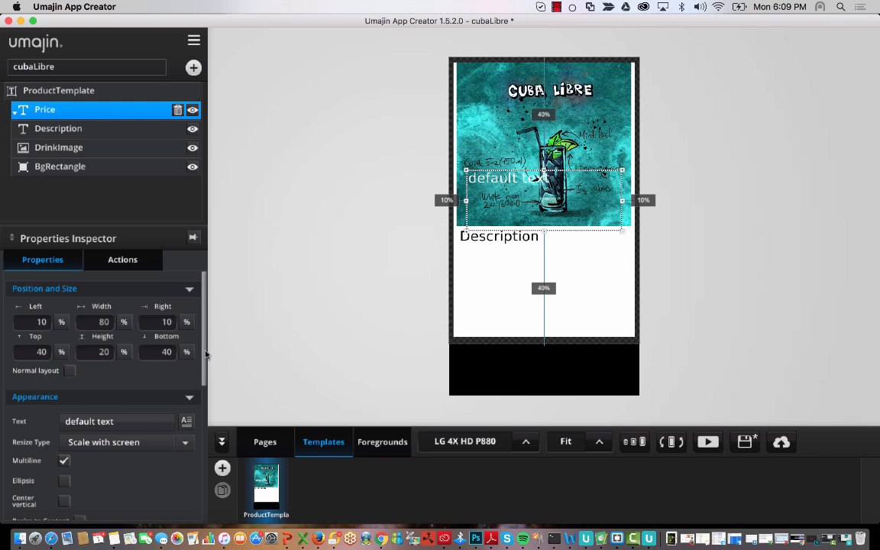
- Make the Price text black and shrink it into the card's bottom-right corner
scroll(187, 324, down, 10)
click(184, 392)
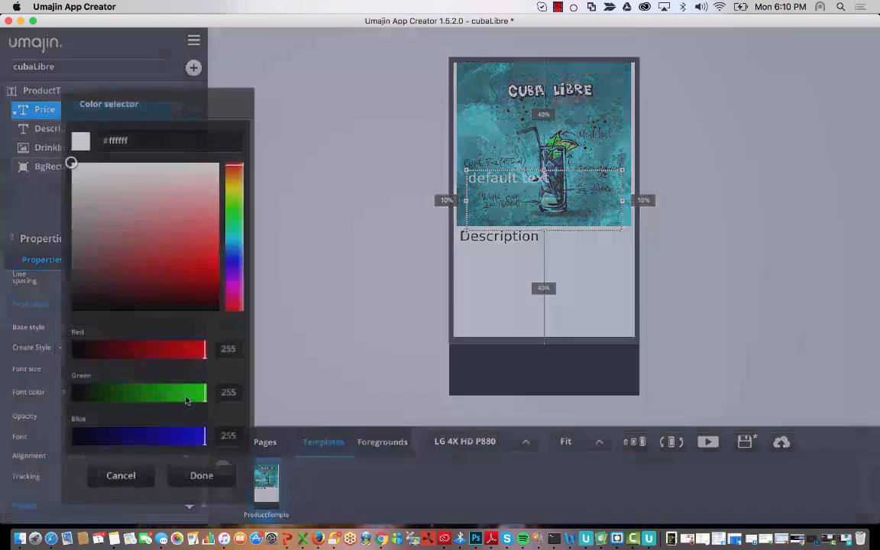
click(183, 264)
drag(183, 263, 237, 375)
click(201, 475)
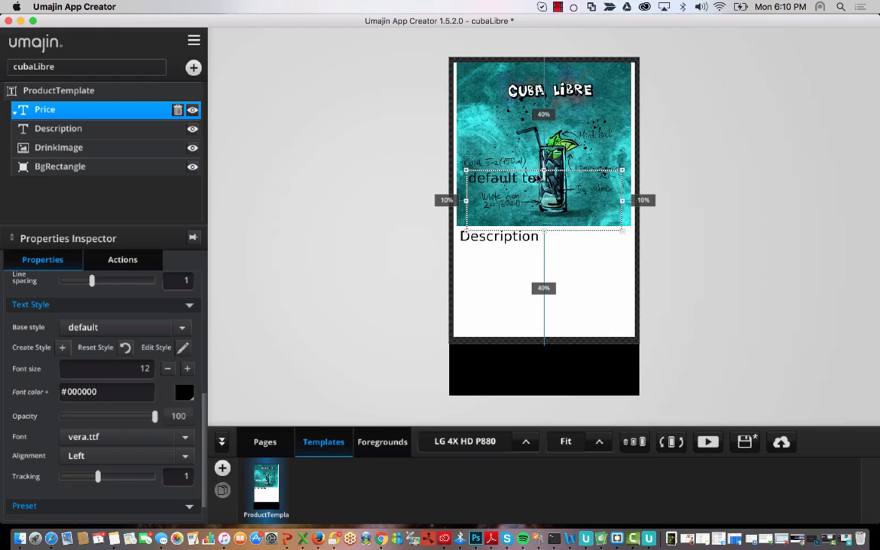
drag(489, 177, 567, 322)
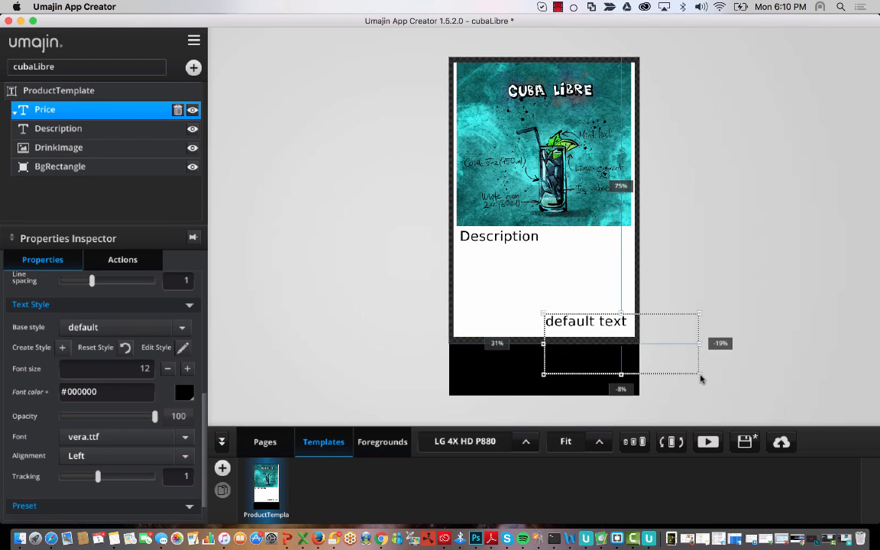
drag(700, 376, 638, 340)
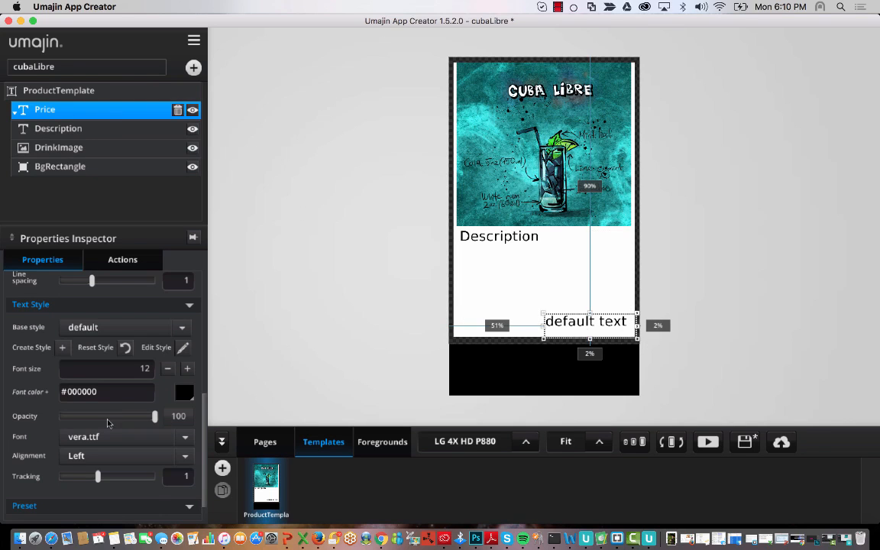
- Change the Price text to $0.00 and fit its box at the card's bottom-right edge
scroll(137, 364, up, 5)
click(184, 360)
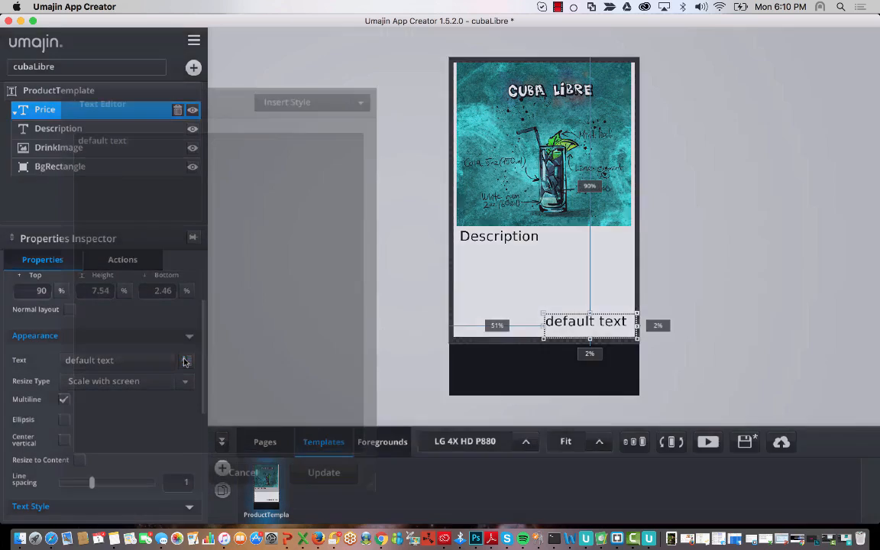
key(super+a)
key(BackSpace)
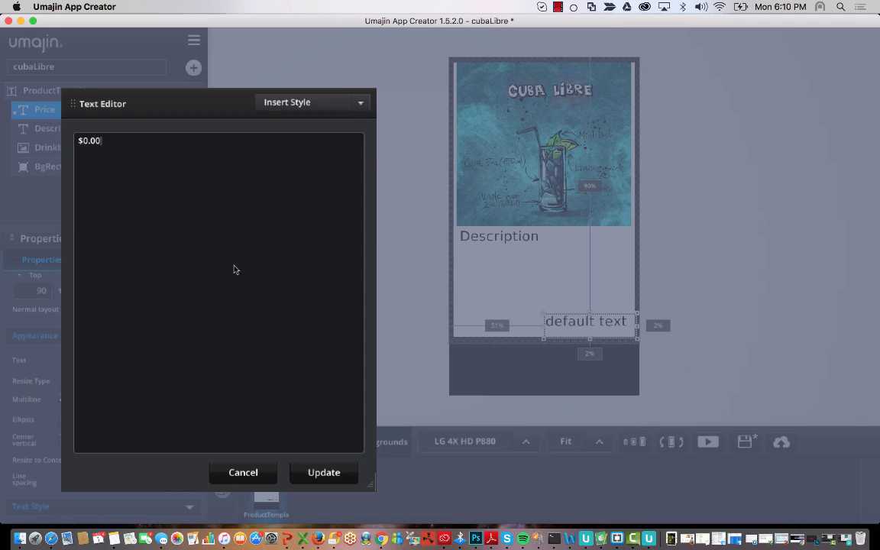
click(315, 473)
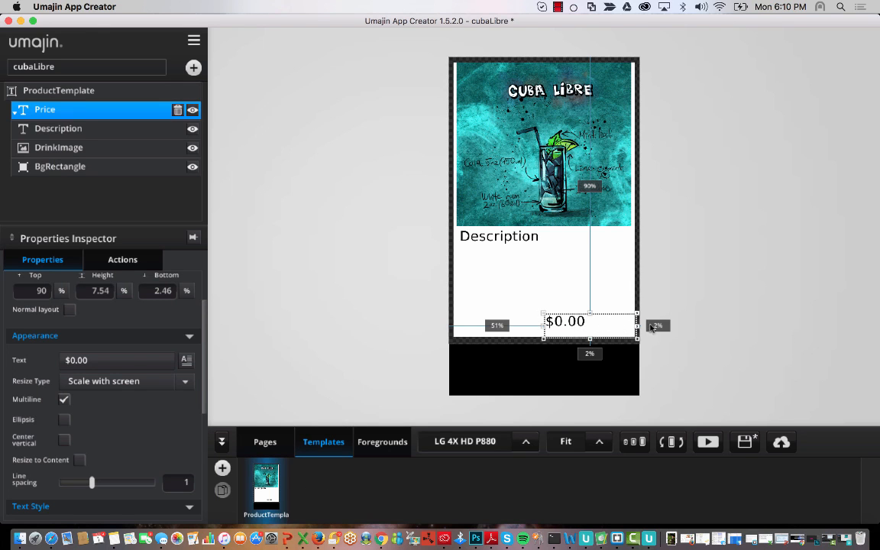
drag(638, 325, 611, 322)
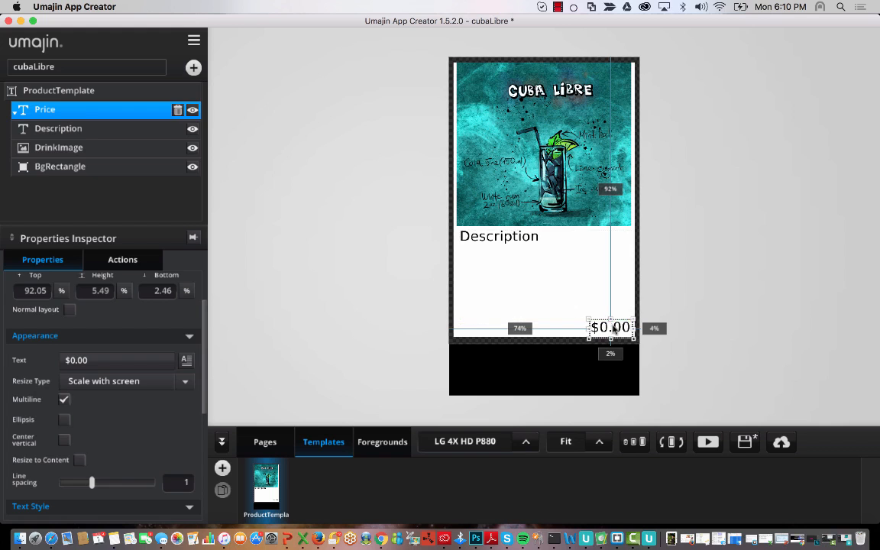
click(682, 320)
click(634, 329)
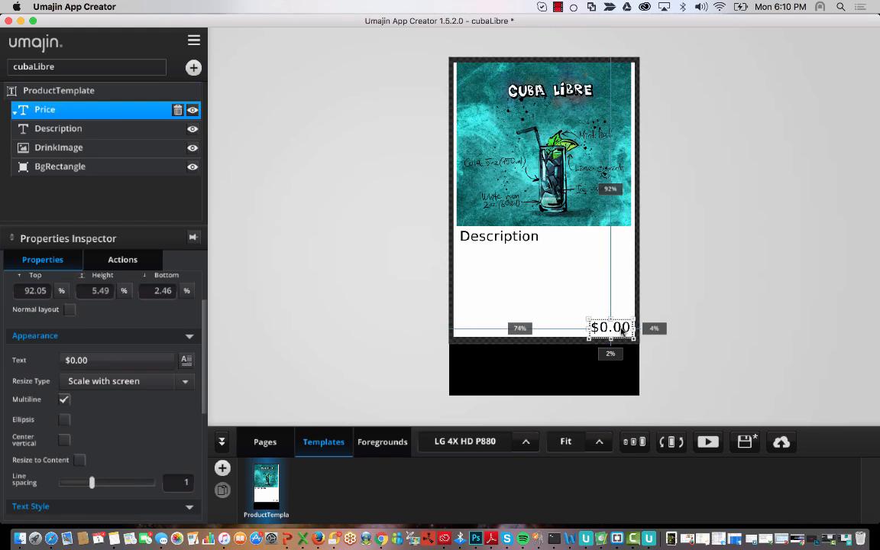
click(710, 329)
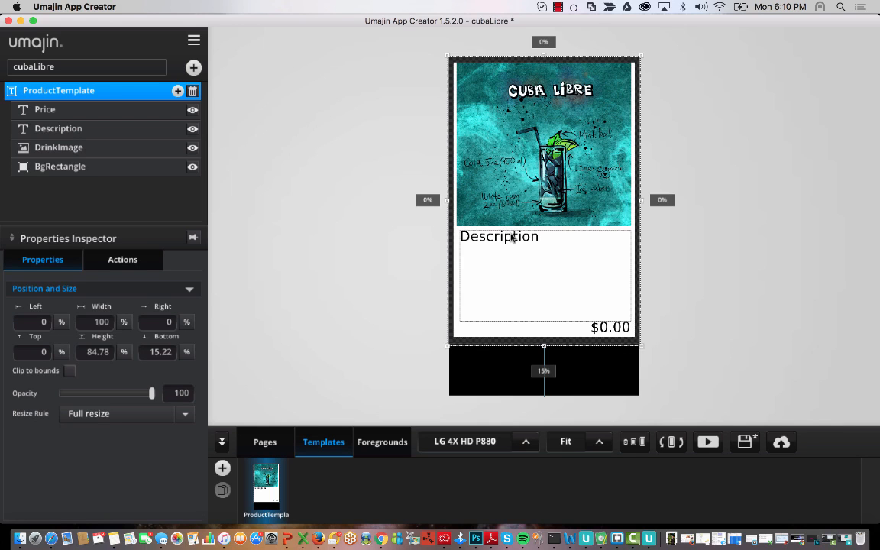
click(627, 330)
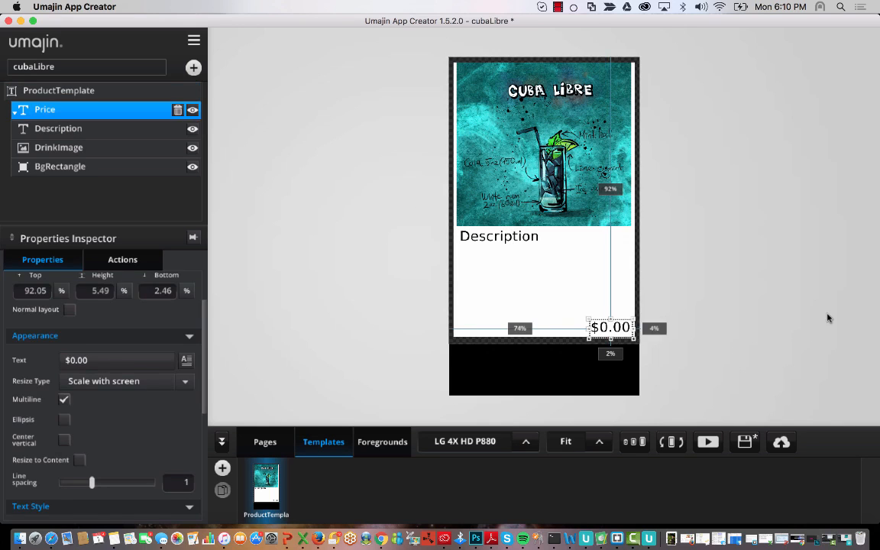
click(774, 228)
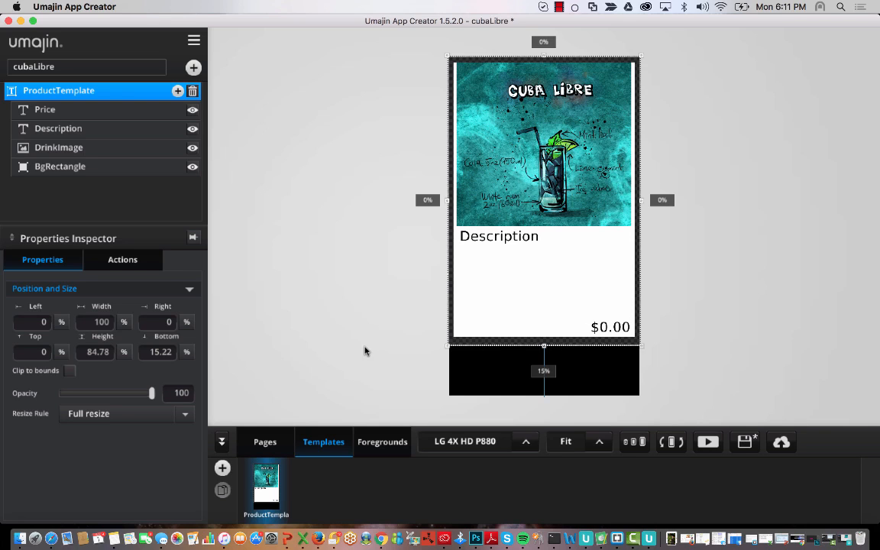
- Set the DrinkFeed list's Data Binding template to ProductTemplate
click(260, 450)
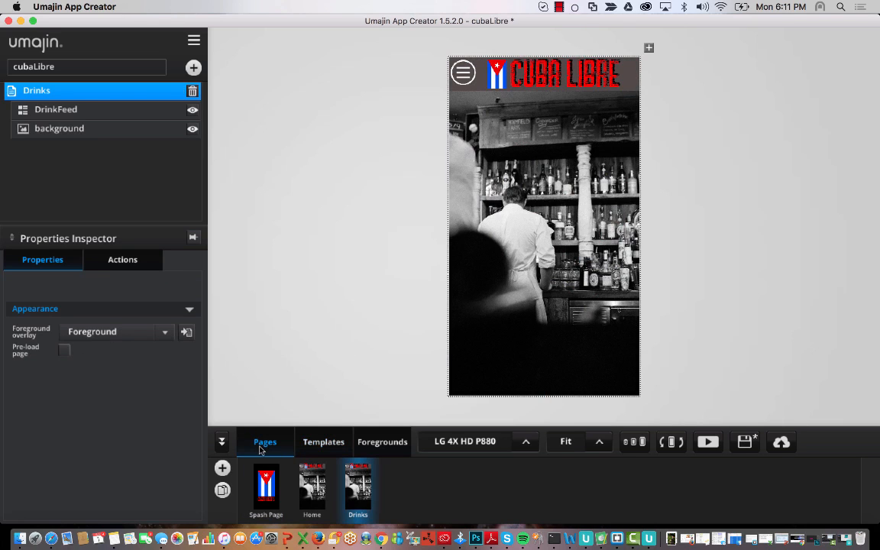
click(570, 174)
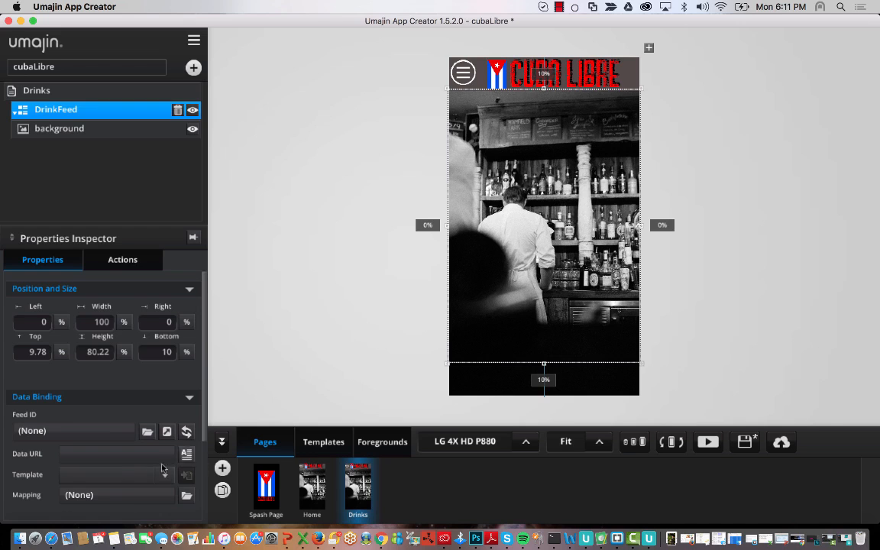
scroll(103, 452, down, 5)
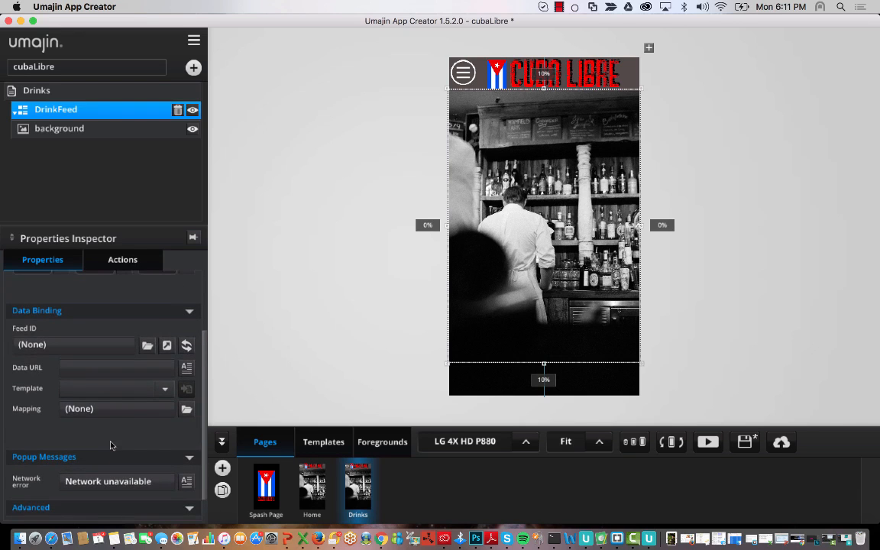
click(166, 389)
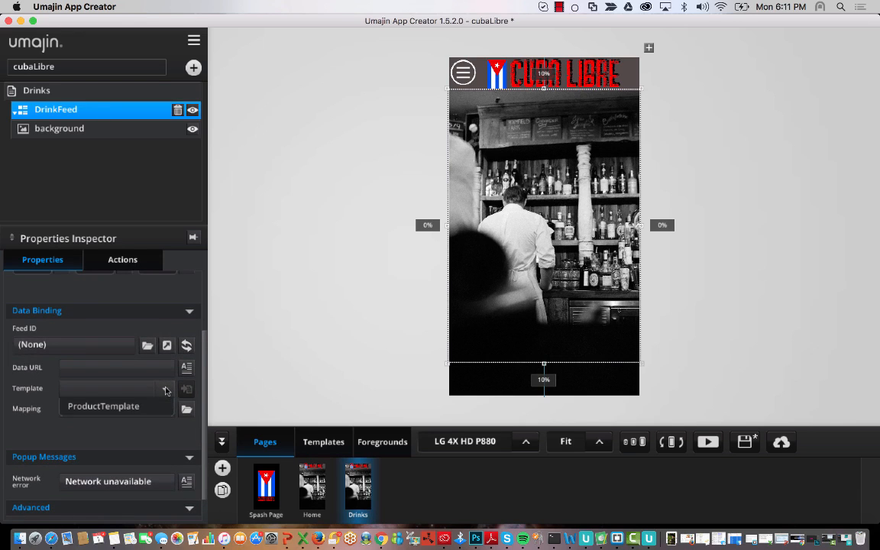
click(131, 407)
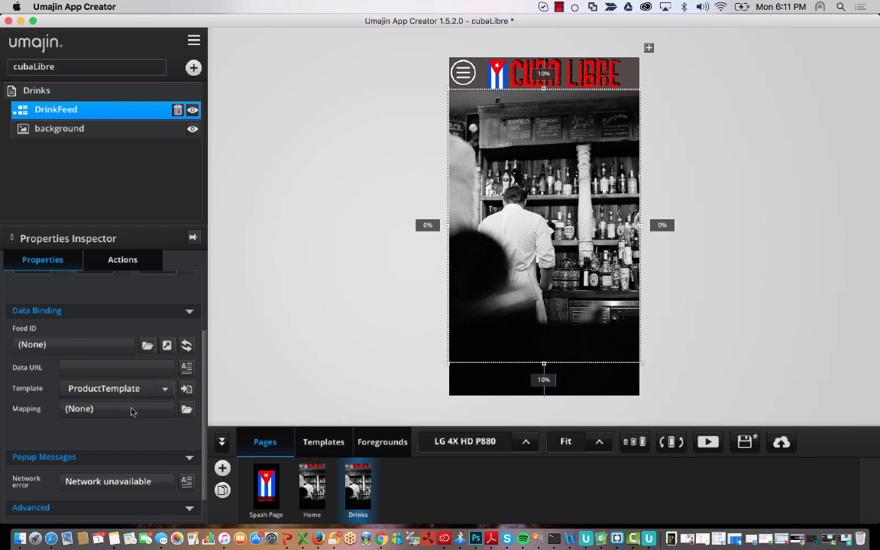
- Preview ProductTemplate's layout, then return to DrinkFeed on the Drinks page
click(187, 390)
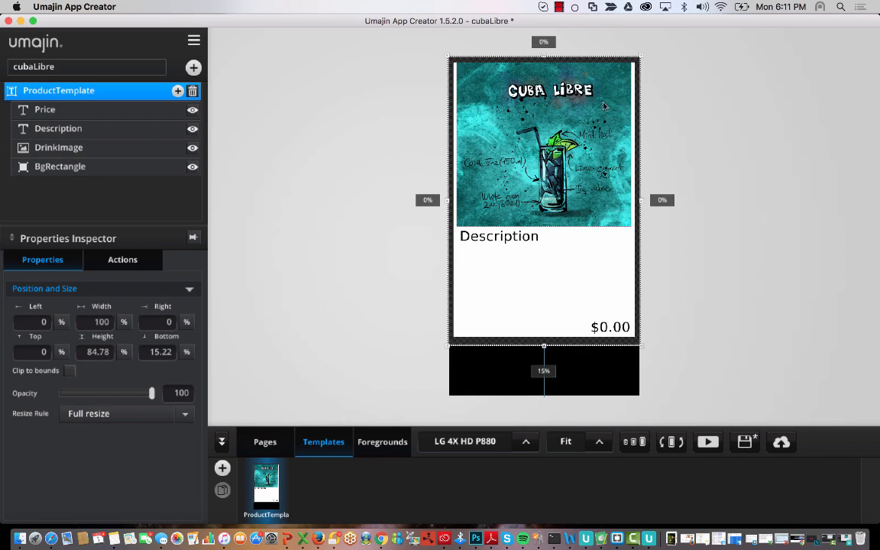
click(266, 440)
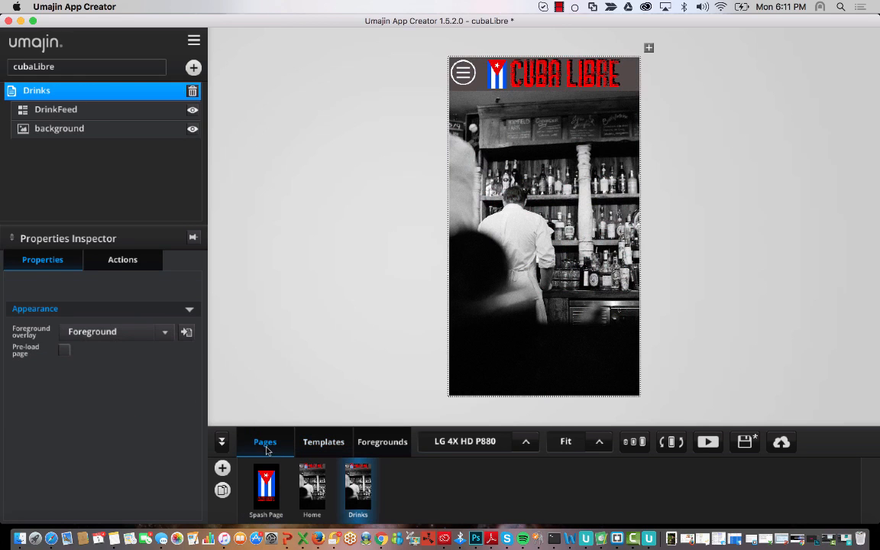
click(51, 115)
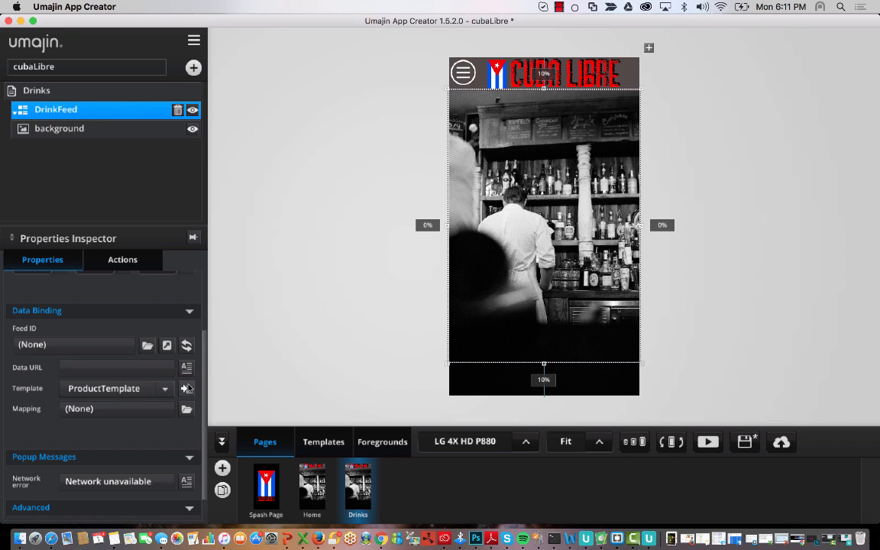
click(186, 388)
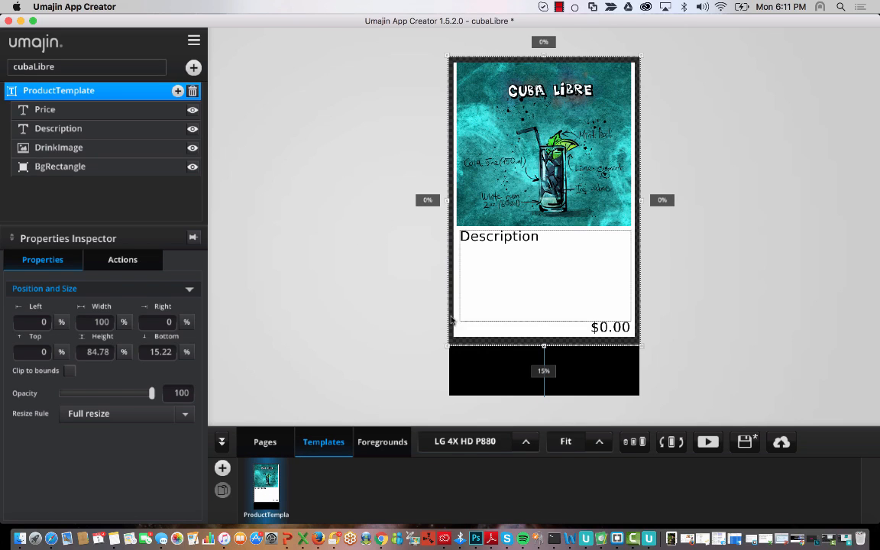
click(265, 442)
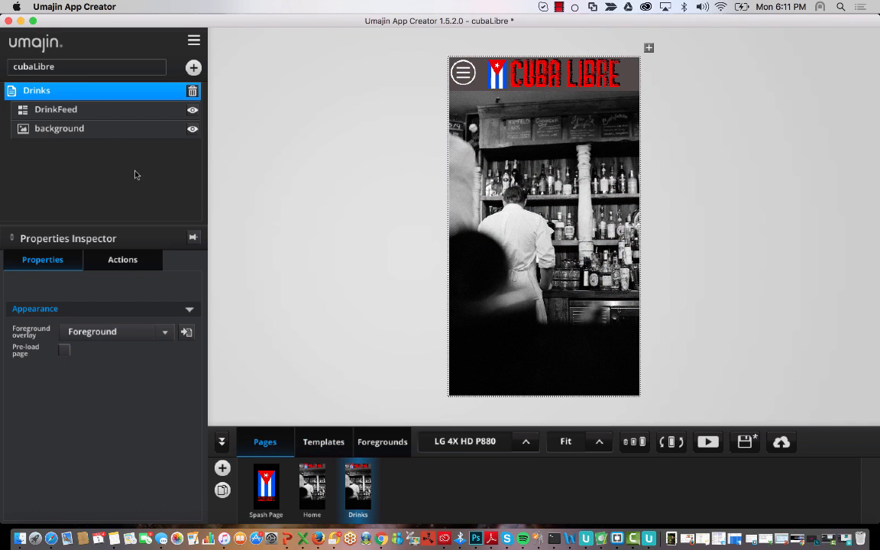
click(93, 109)
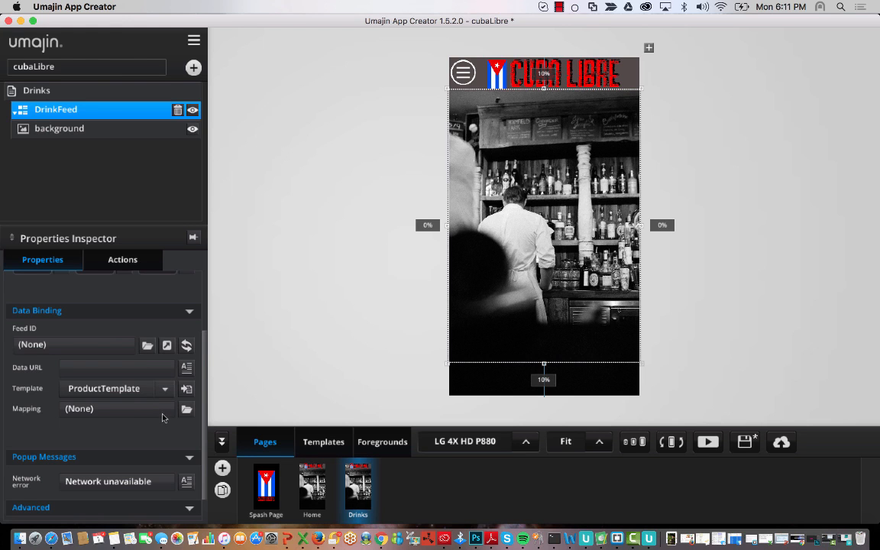
click(152, 410)
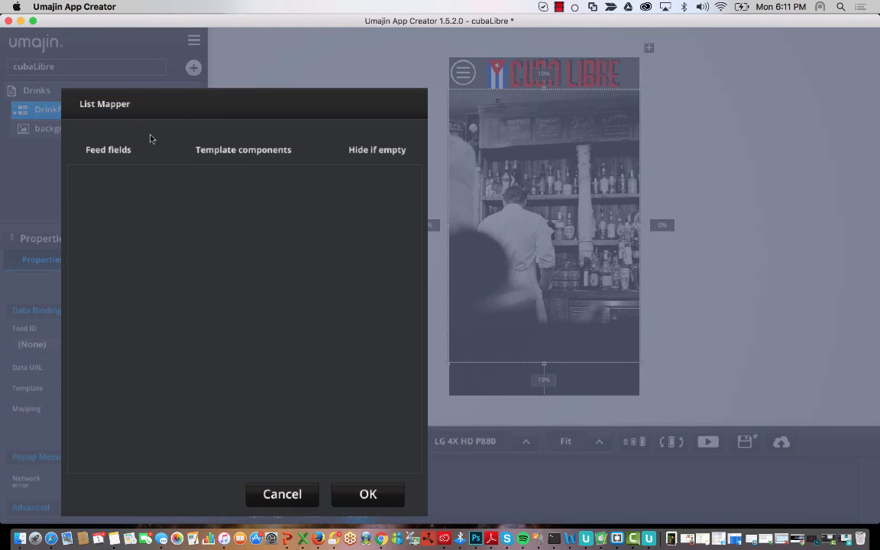
click(298, 493)
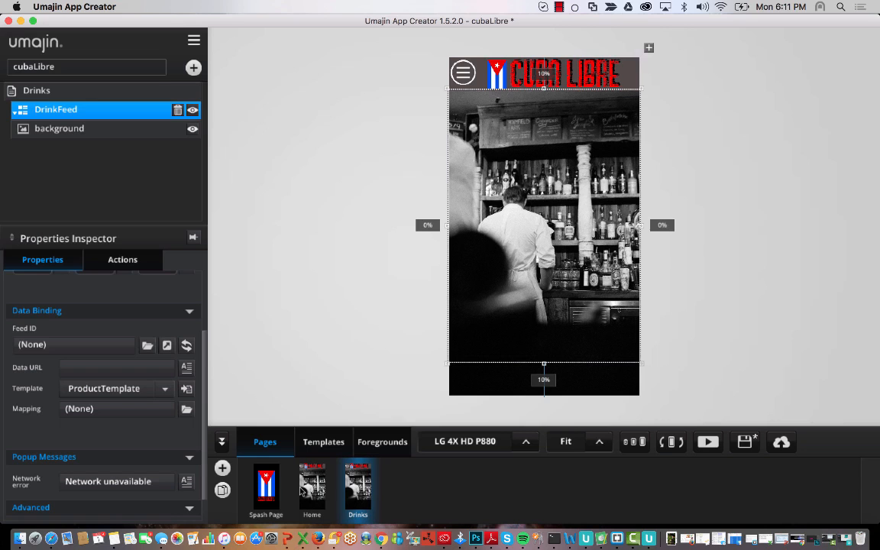
click(111, 409)
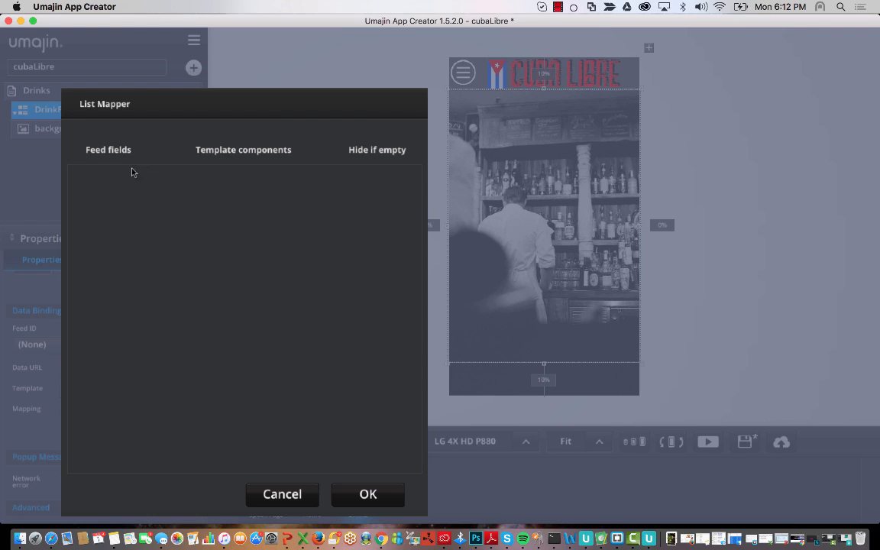
click(386, 493)
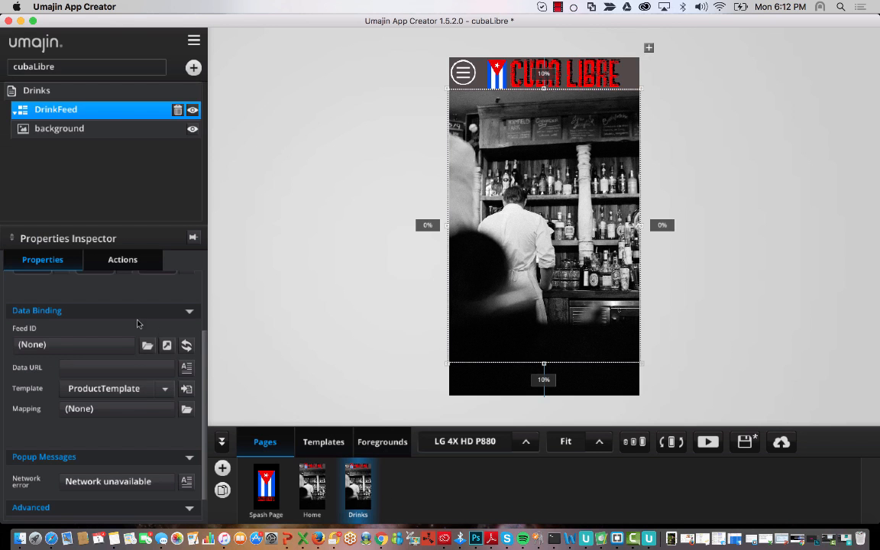
click(108, 349)
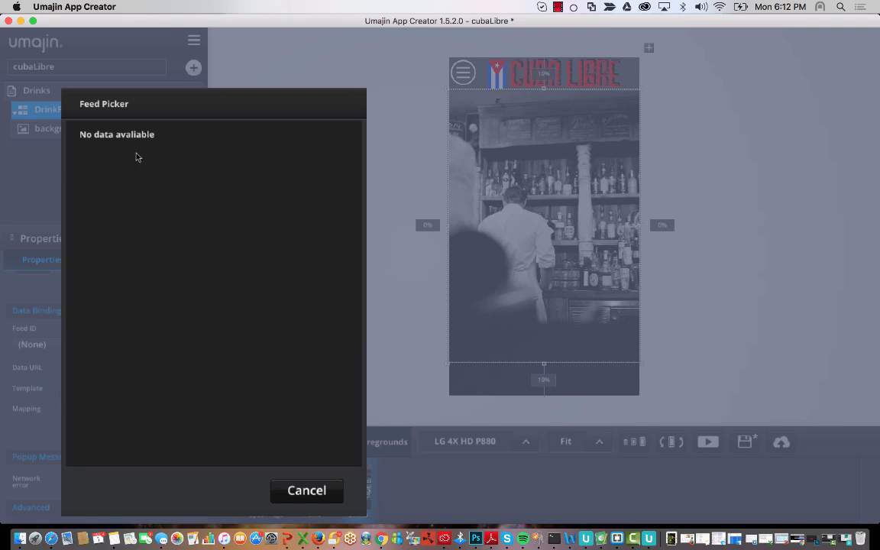
click(321, 491)
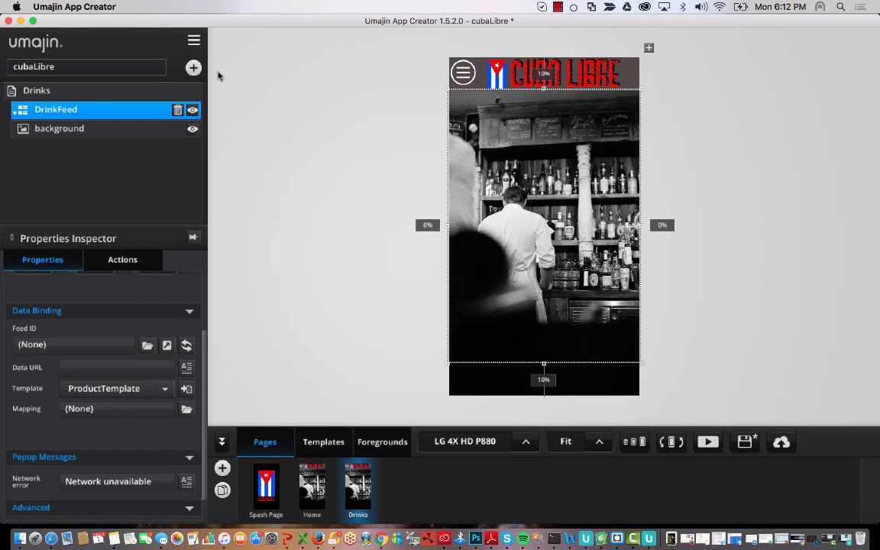
click(194, 40)
- Open the cubaLibre Project Dashboard in the browser from the project menu
click(329, 173)
click(195, 42)
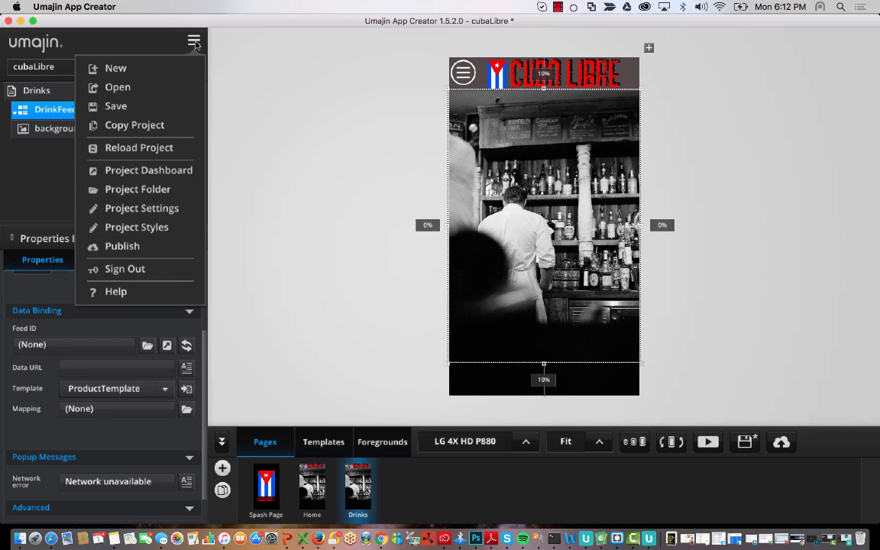
click(185, 173)
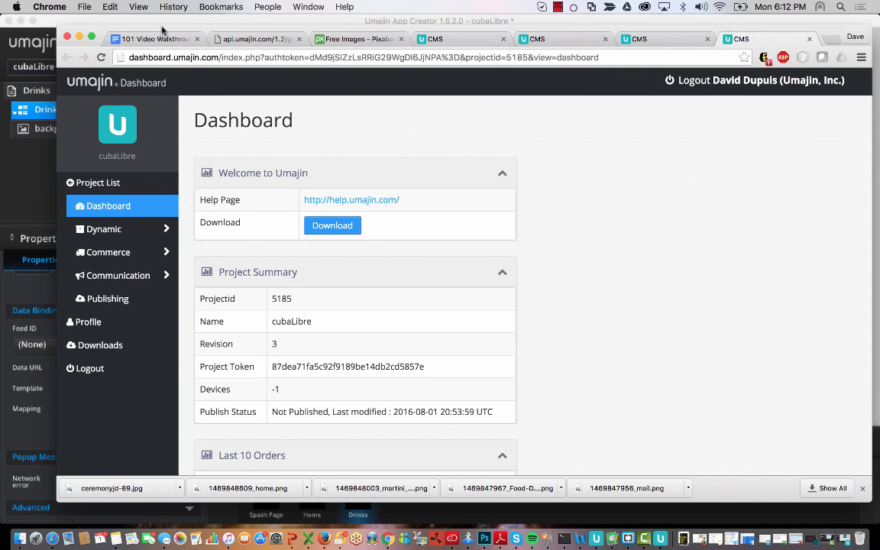
- Go to Dynamic > Feeds in the cubaLibre dashboard and start a new feed
drag(153, 31, 123, 23)
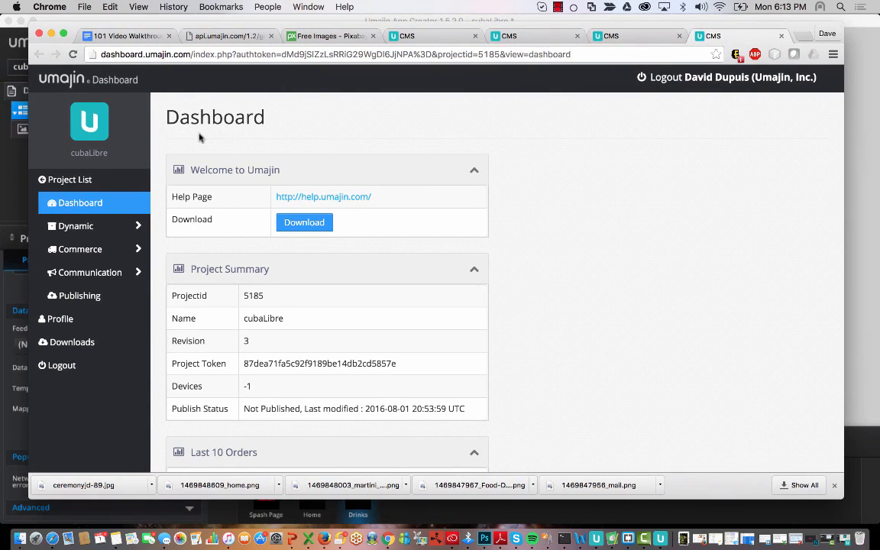
double_click(79, 153)
scroll(424, 309, down, 5)
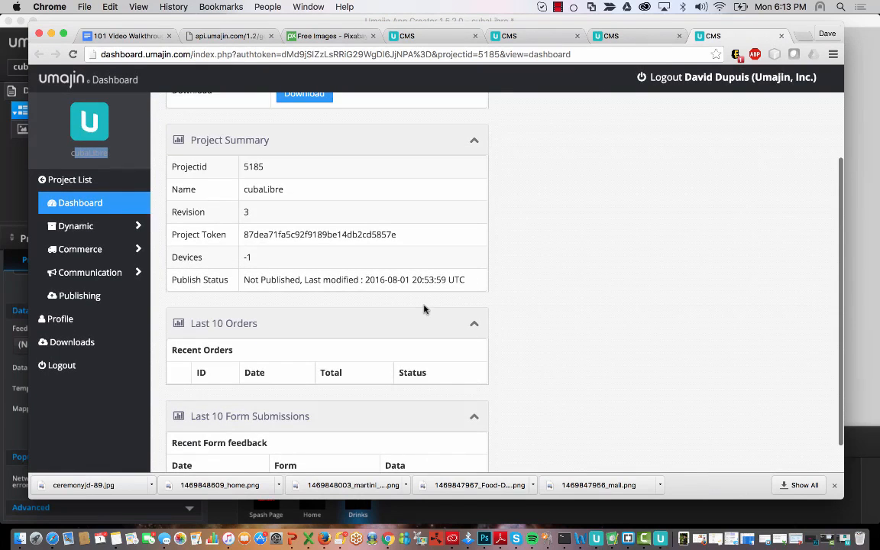
click(67, 205)
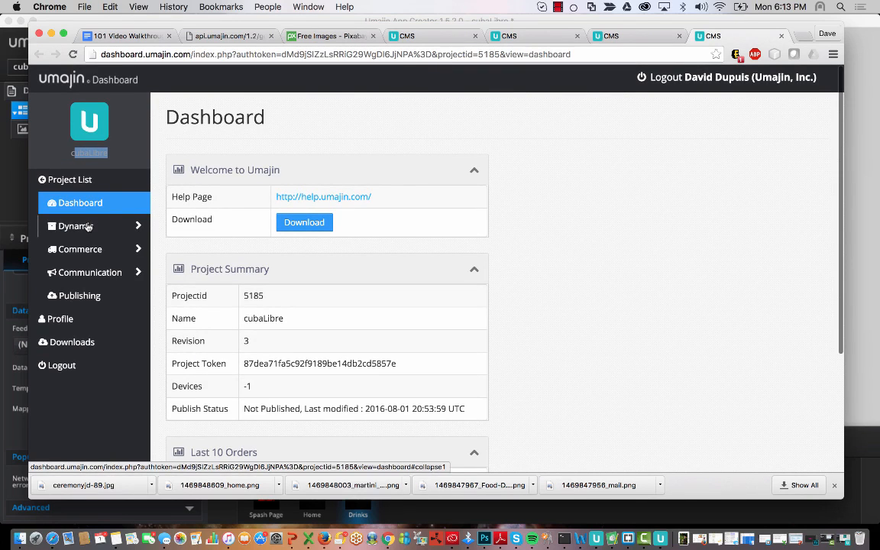
click(88, 227)
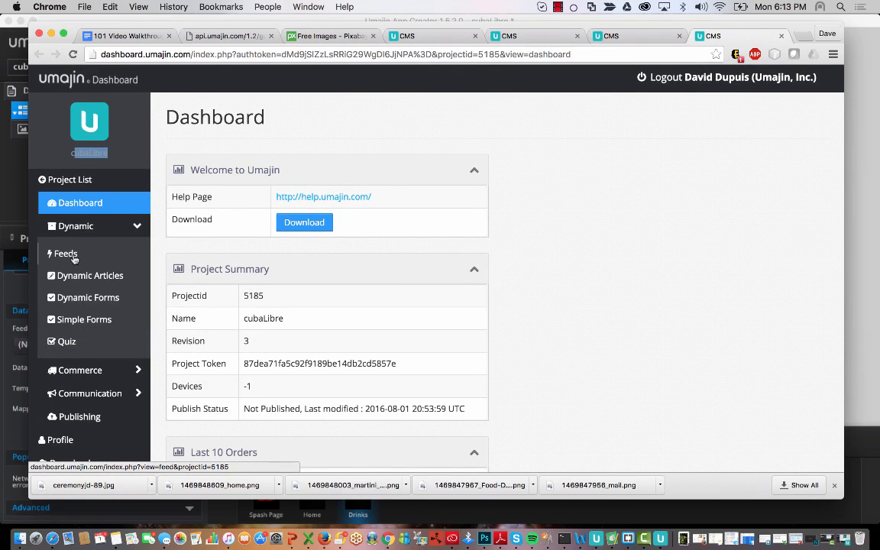
click(74, 258)
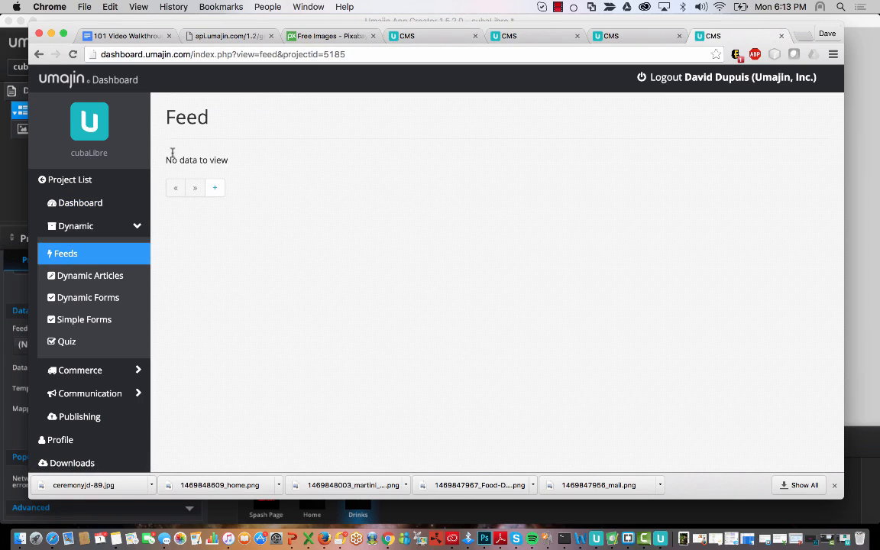
drag(163, 159, 222, 160)
click(242, 153)
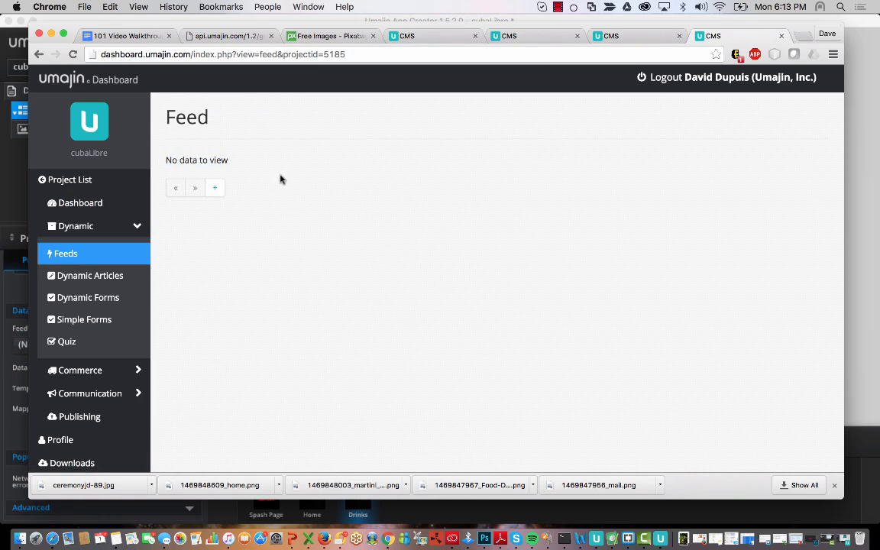
click(215, 191)
click(329, 254)
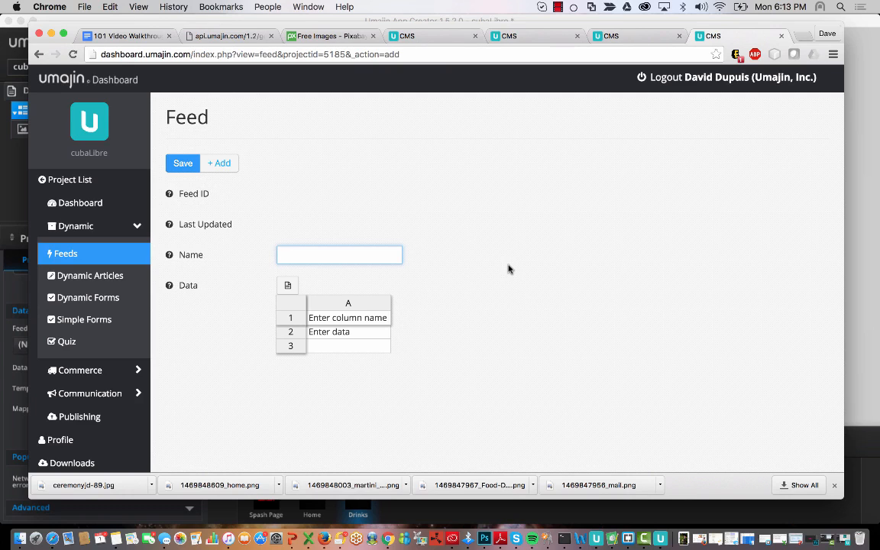
text(Dr)
text(Dri)
text(nksFww)
key(BackSpace)
key(BackSpace)
click(359, 317)
scroll(350, 341, down, 5)
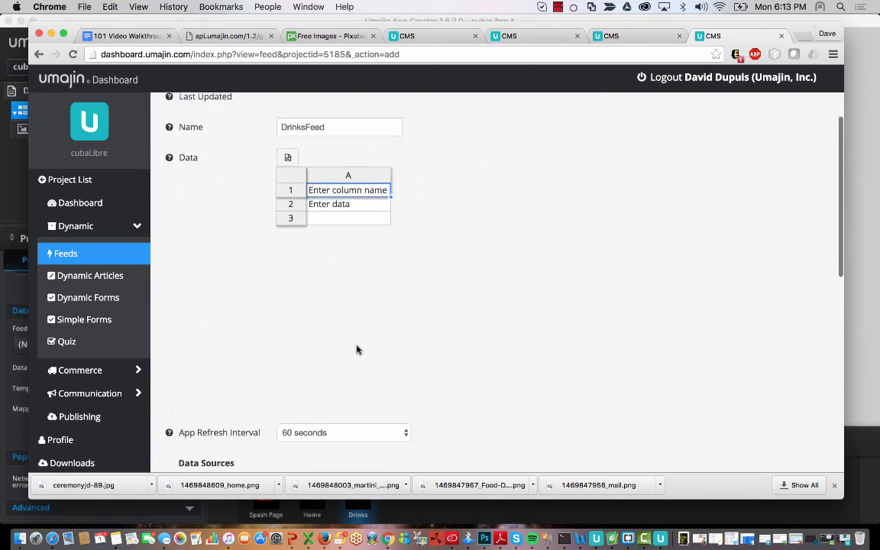
scroll(356, 349, up, 2)
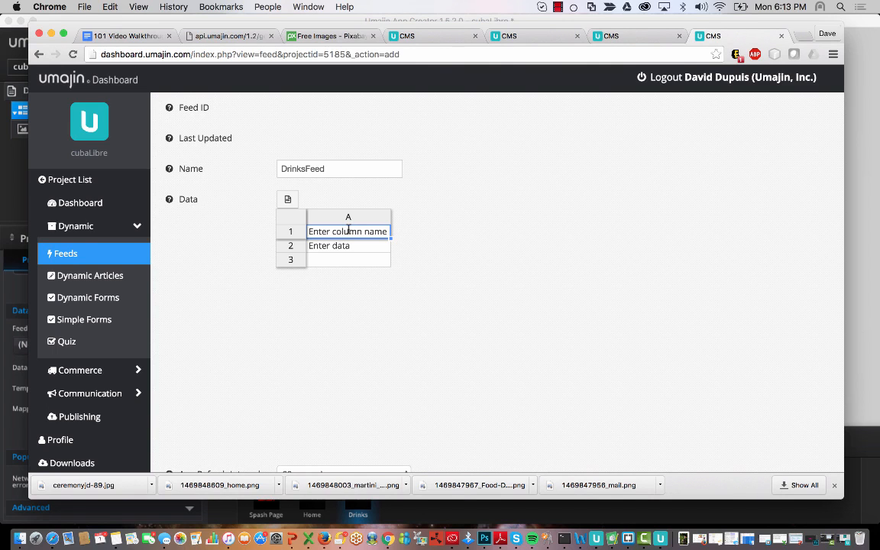
scroll(384, 363, down, 4)
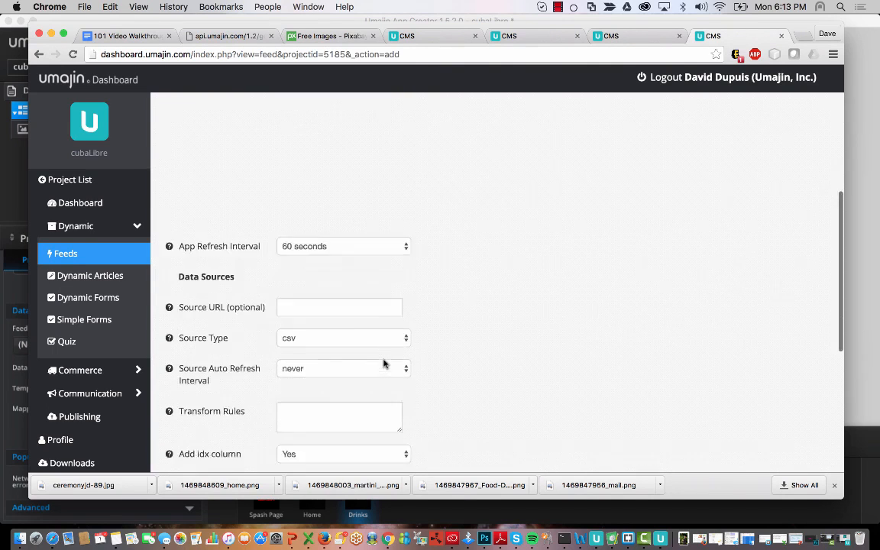
scroll(383, 360, up, 9)
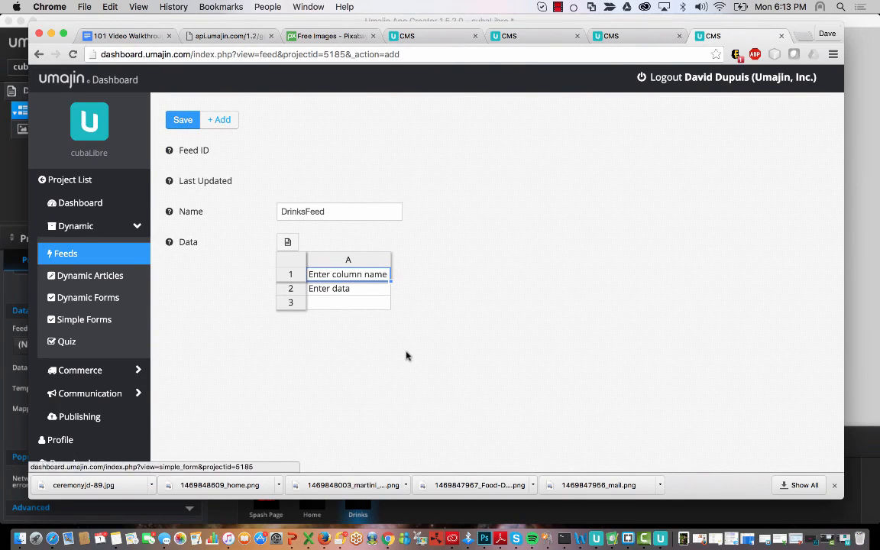
scroll(407, 355, down, 10)
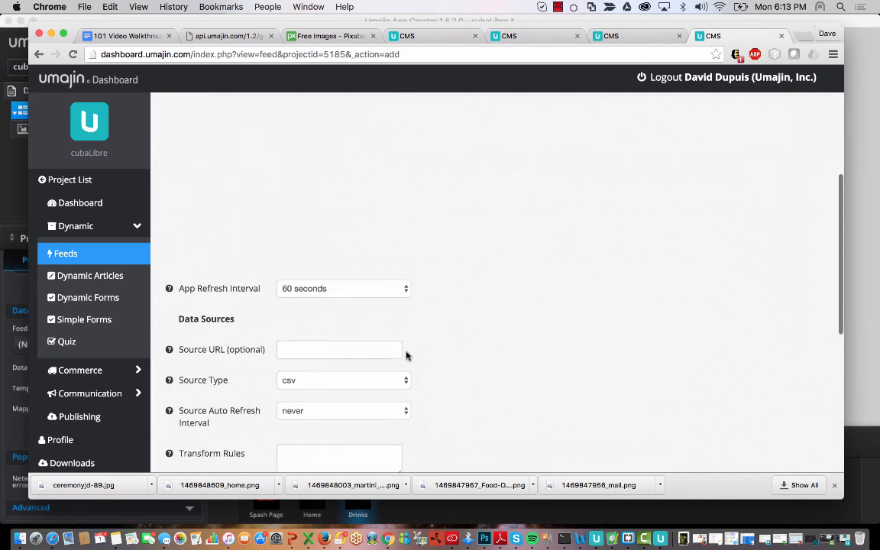
click(369, 285)
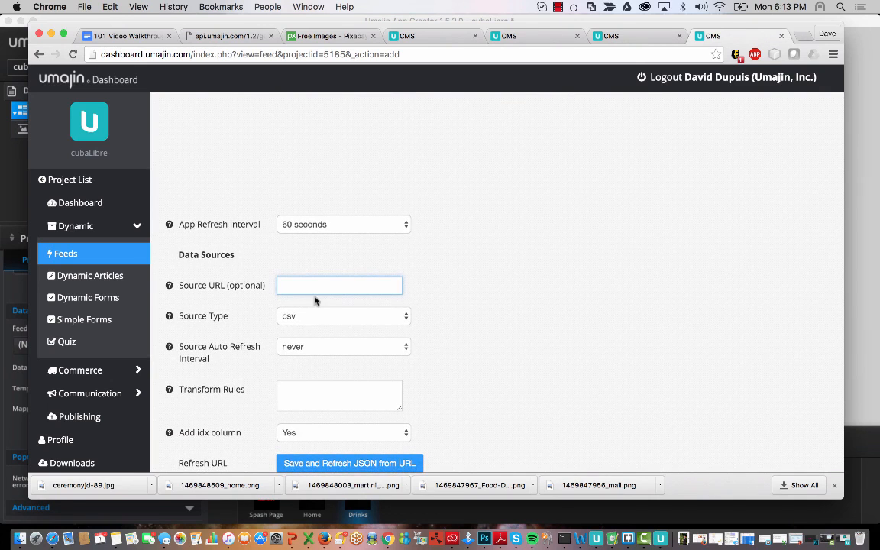
click(404, 321)
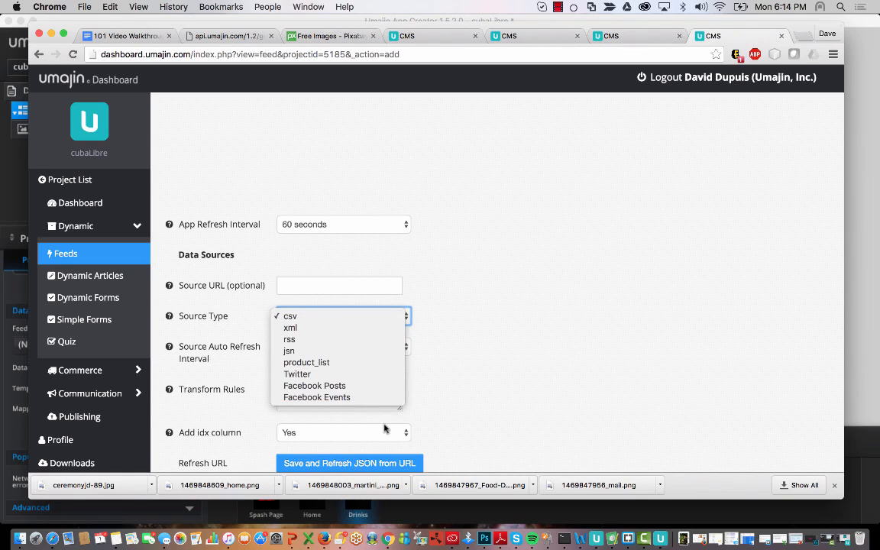
click(552, 334)
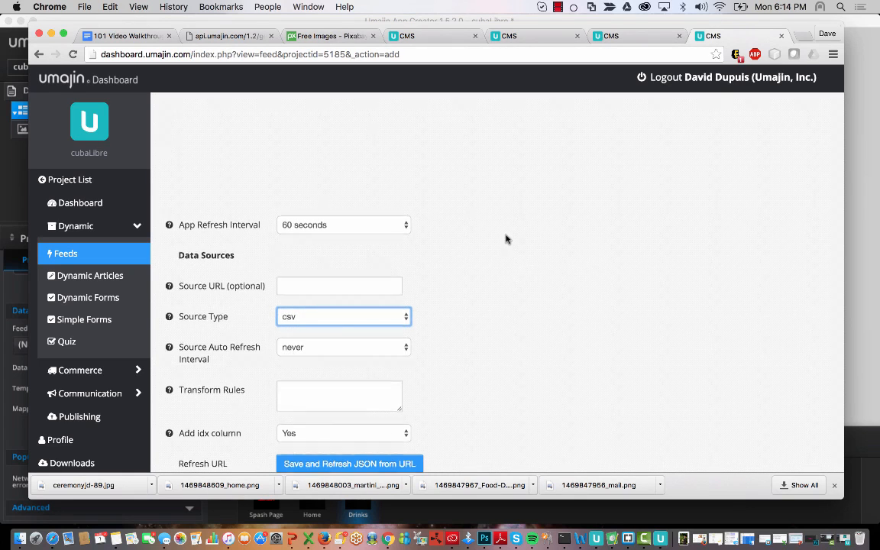
scroll(507, 237, up, 5)
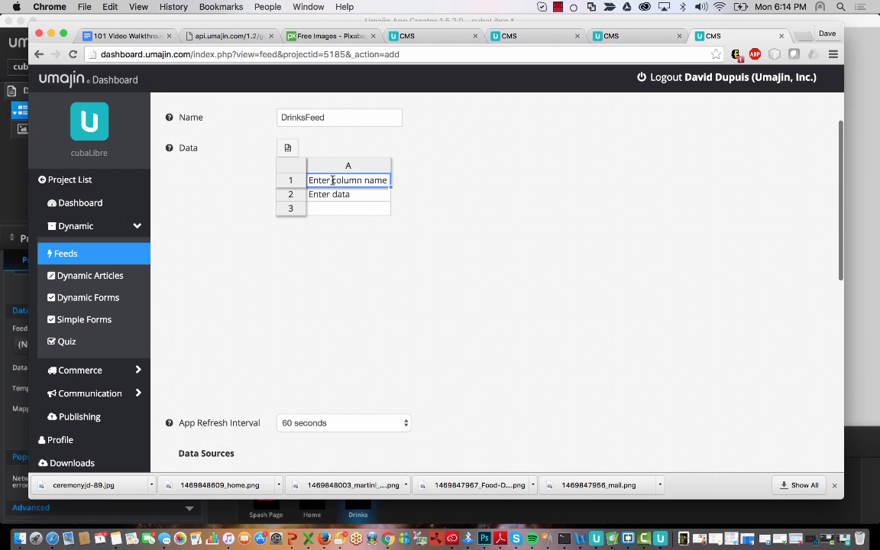
- Enter Description as the header of column A in the data grid
double_click(376, 179)
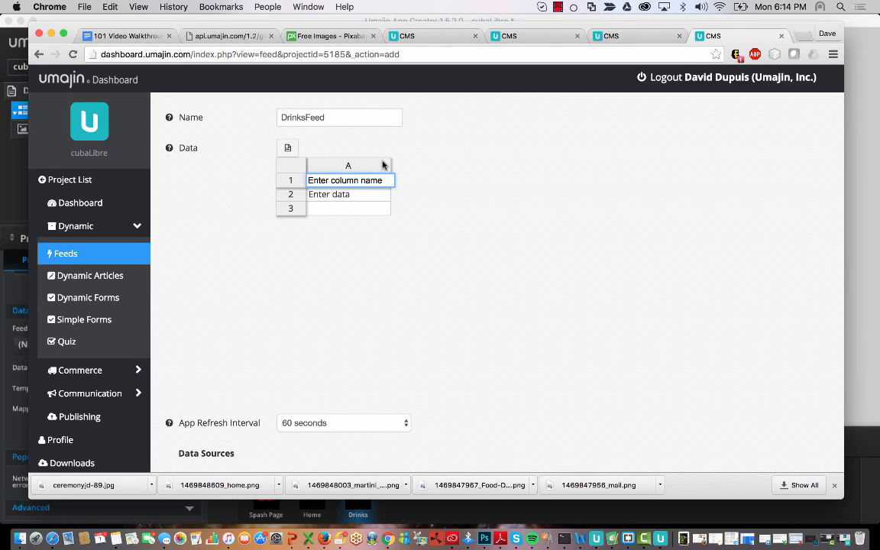
drag(386, 179, 312, 155)
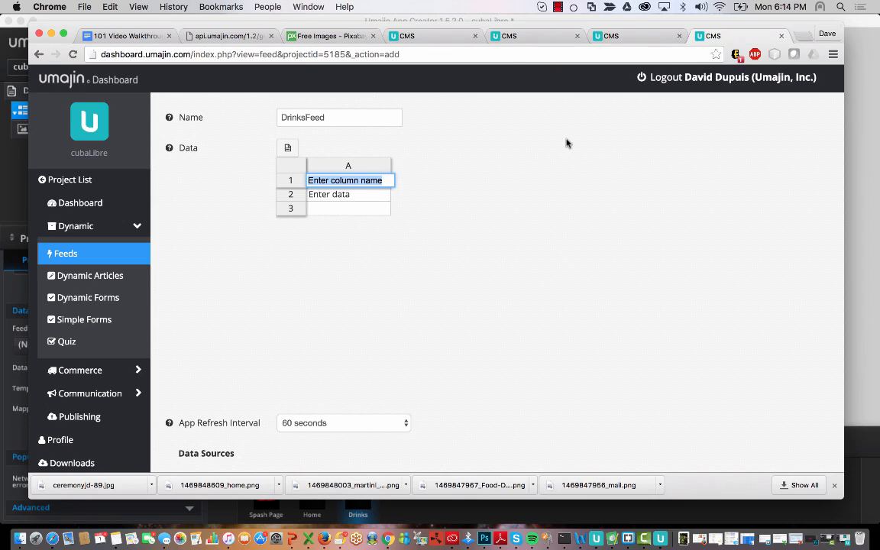
text(Desc)
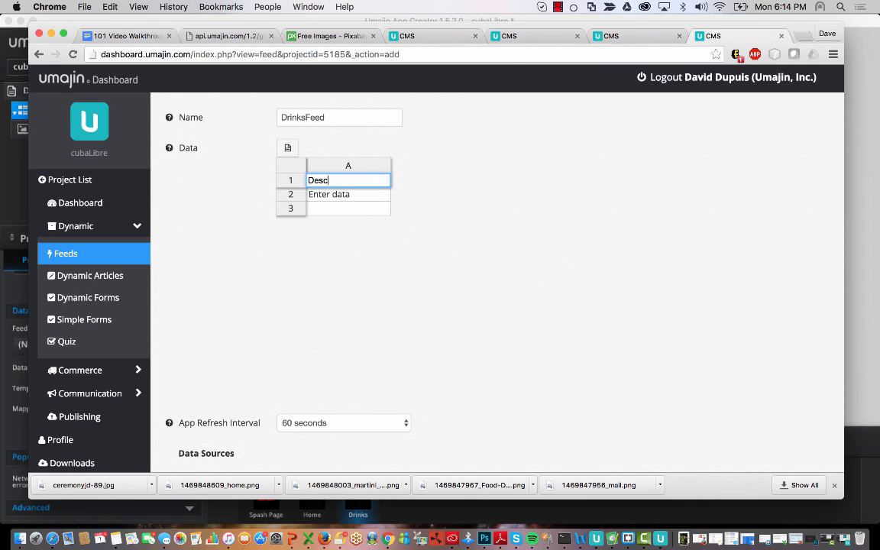
text(ription)
click(350, 195)
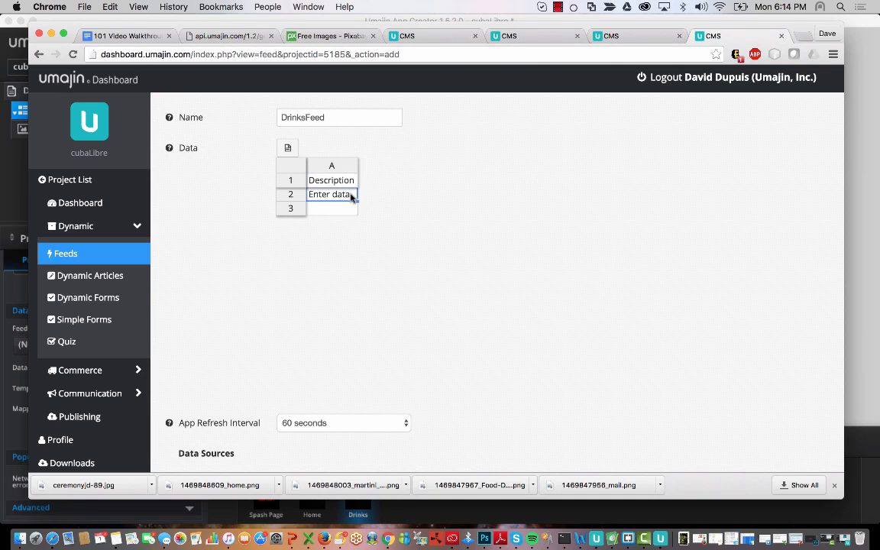
click(342, 181)
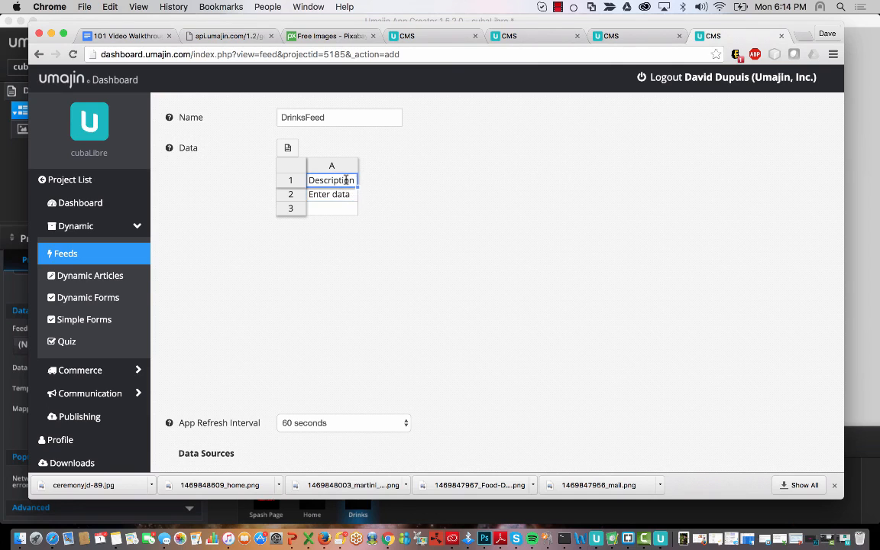
right_click(342, 165)
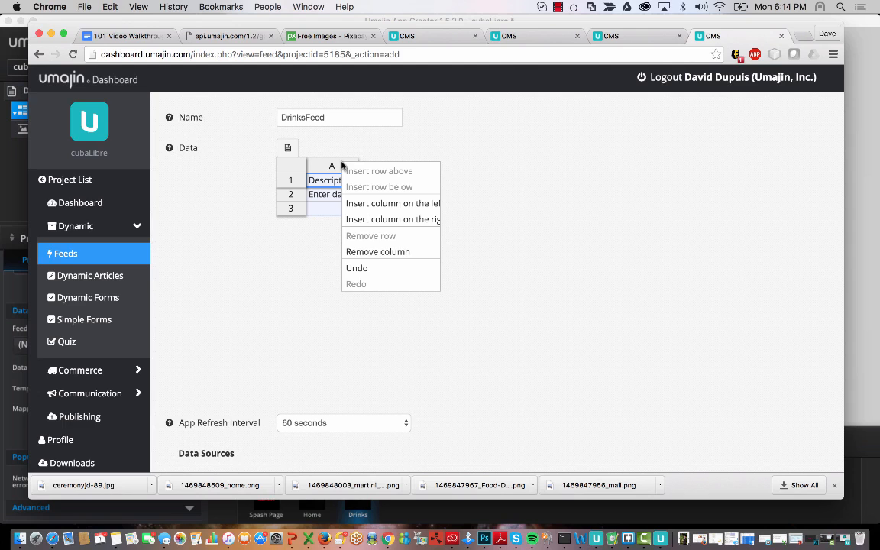
- Add Price and Image columns after Description and widen all three columns
key(Escape)
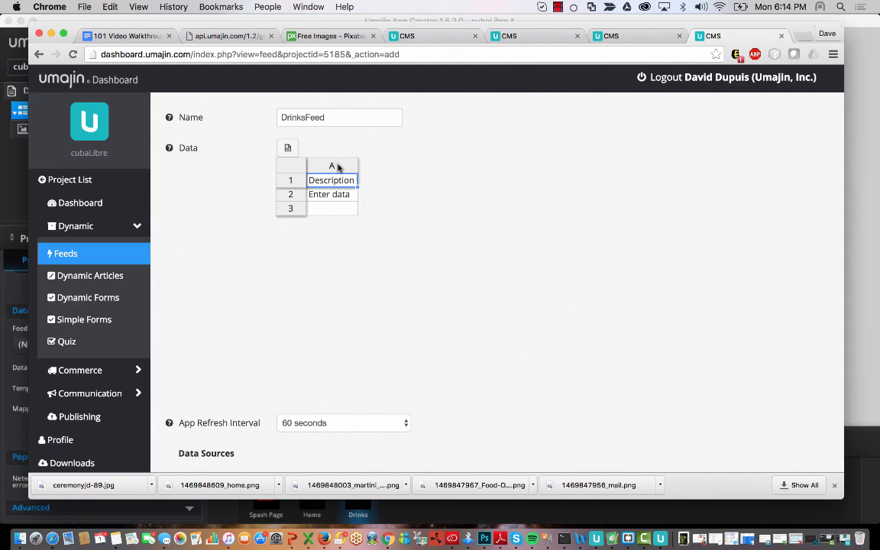
right_click(339, 168)
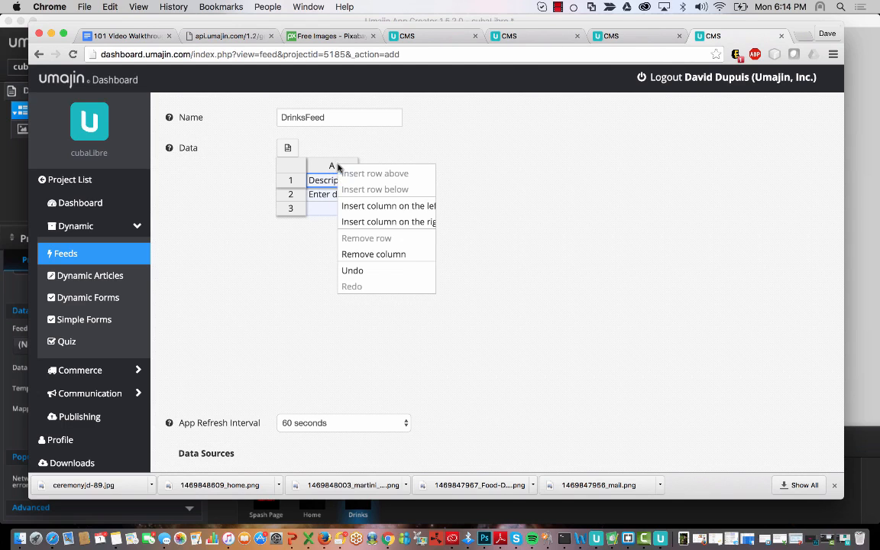
click(397, 222)
right_click(370, 166)
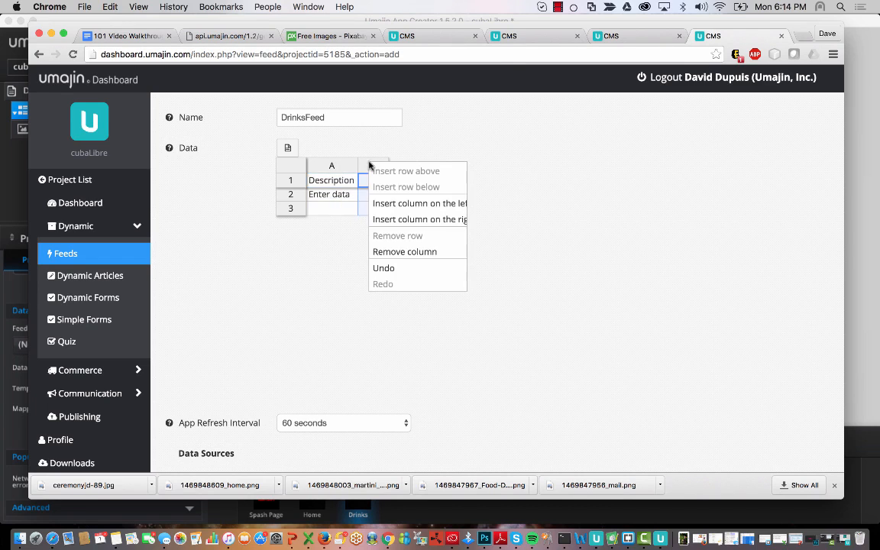
click(409, 219)
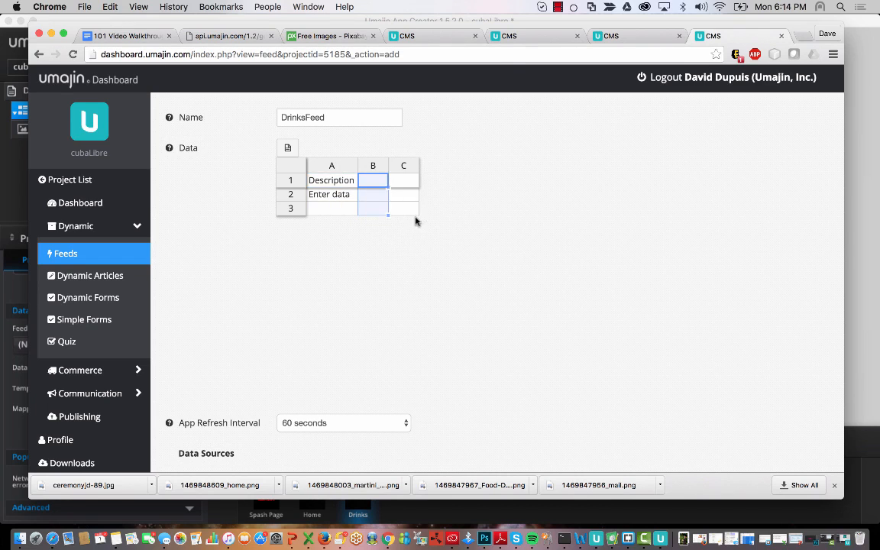
double_click(376, 179)
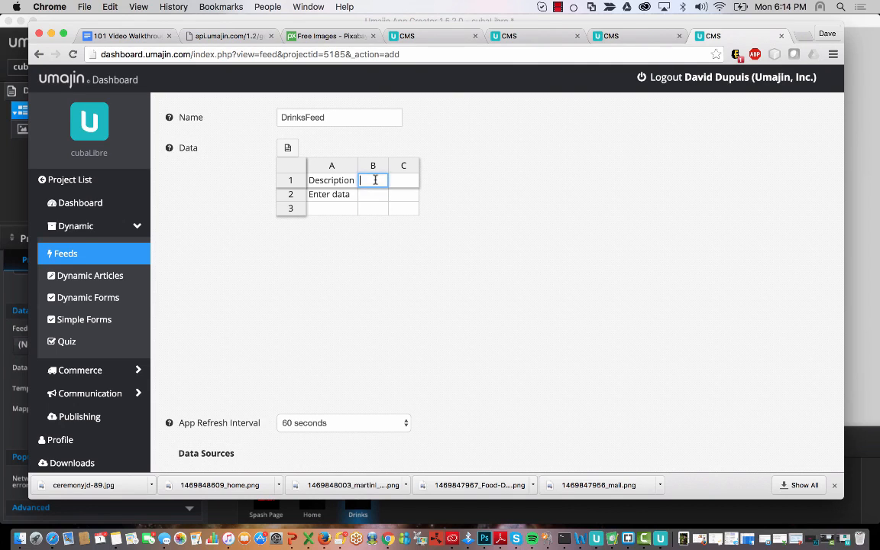
text(Price)
click(408, 180)
text(Image)
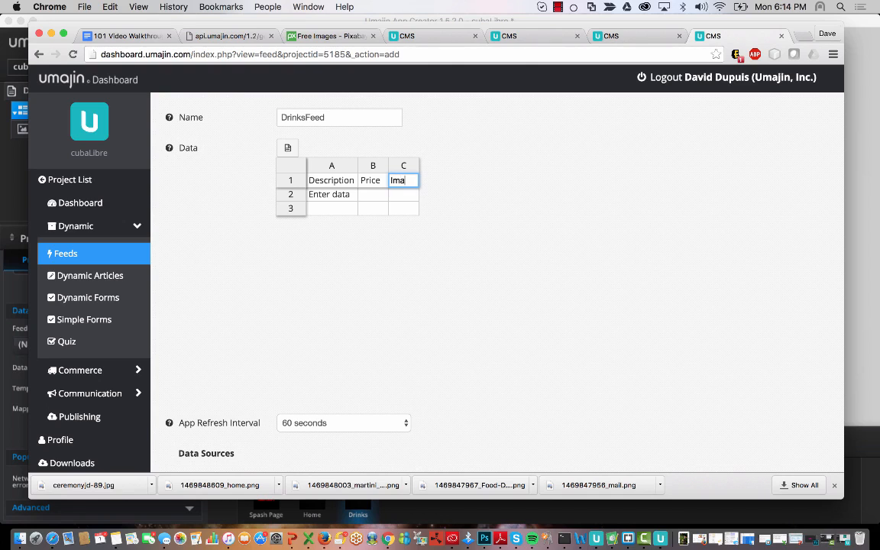
click(382, 208)
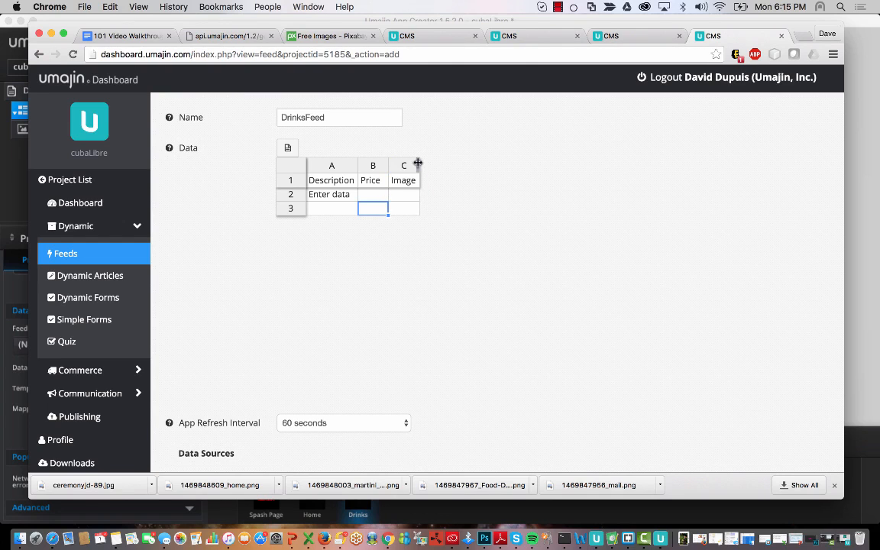
drag(418, 162, 457, 163)
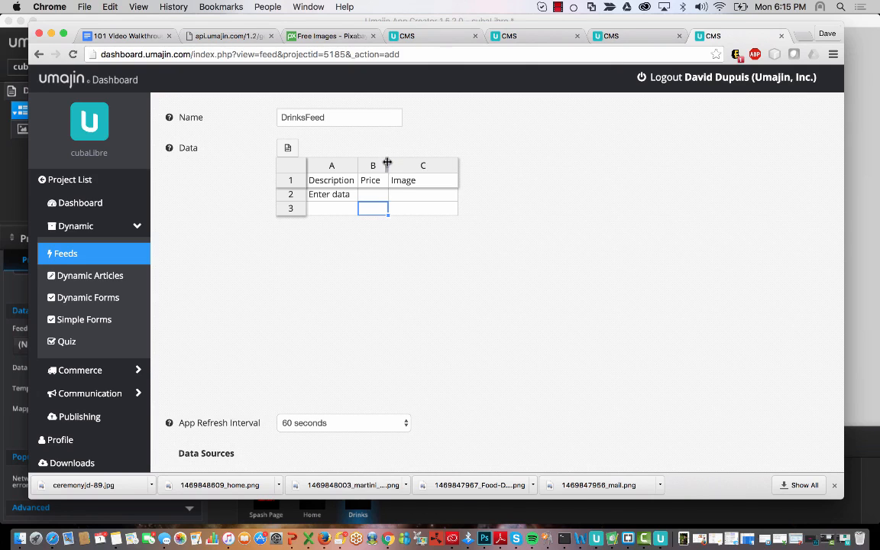
drag(387, 163, 424, 163)
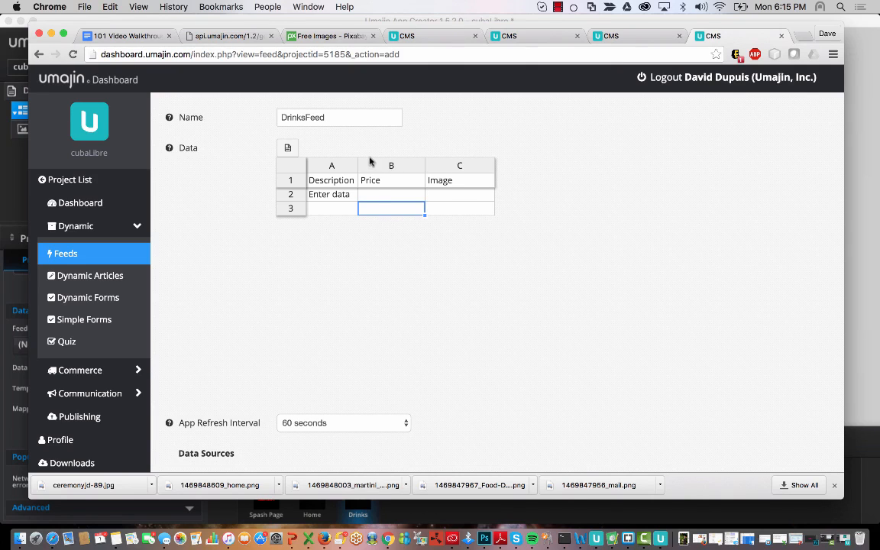
drag(358, 162, 386, 163)
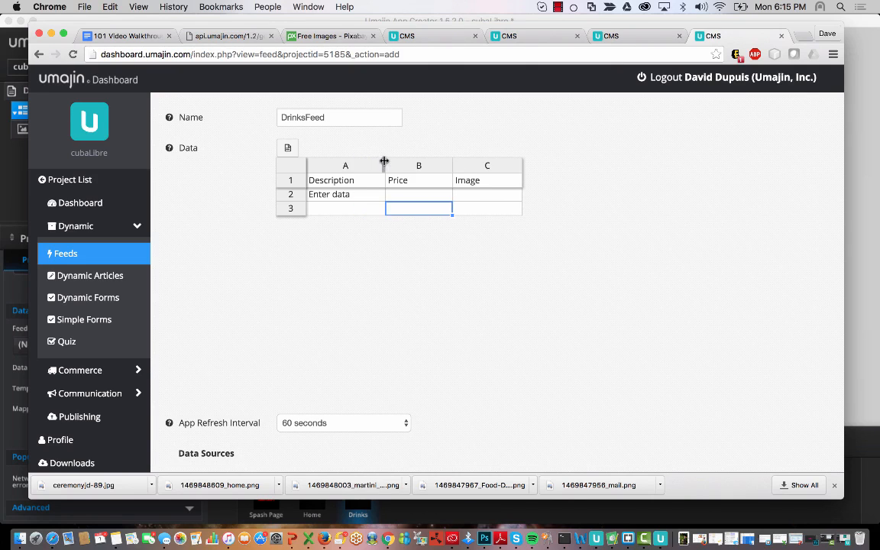
- Insert a Name column before Description and widen the Name and Image columns
click(351, 181)
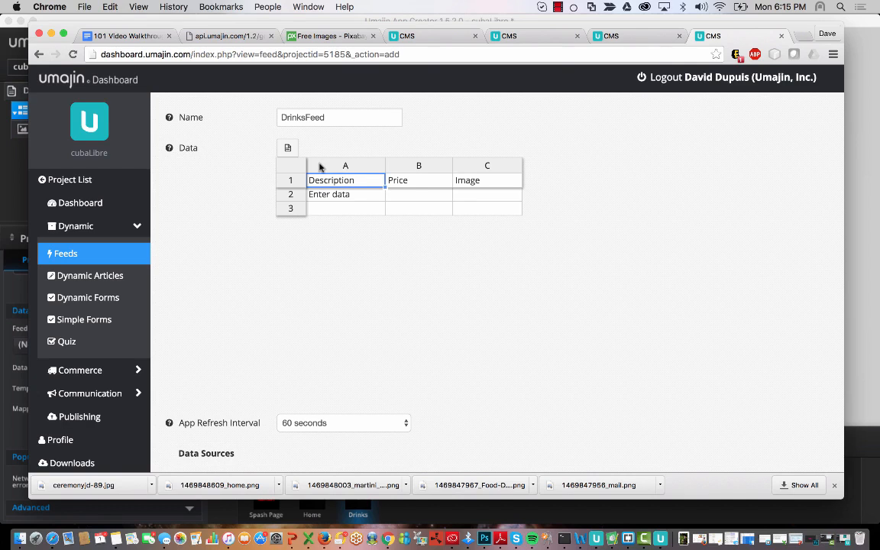
right_click(321, 168)
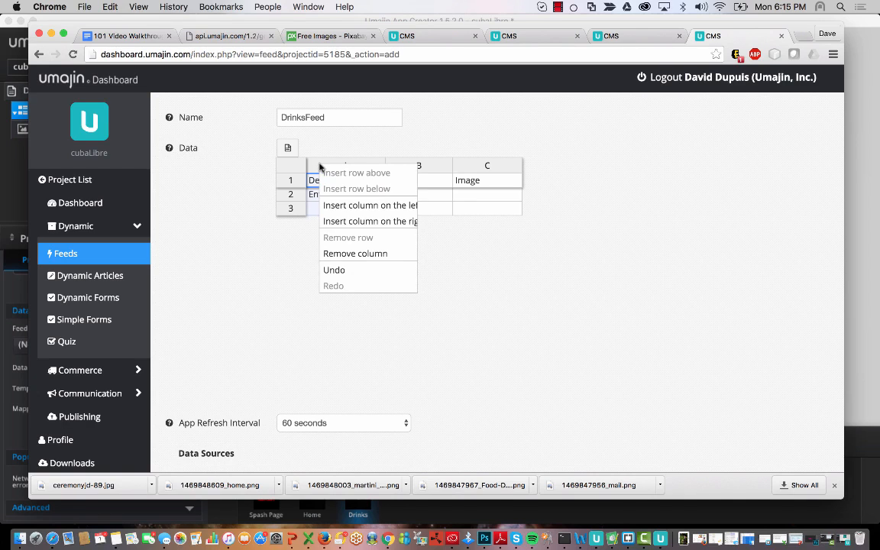
click(350, 207)
click(340, 179)
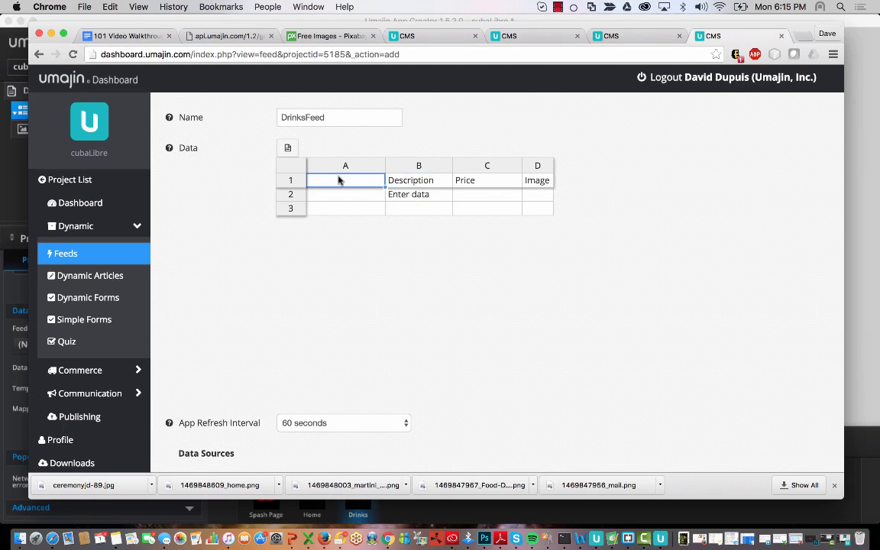
text(Name)
click(440, 194)
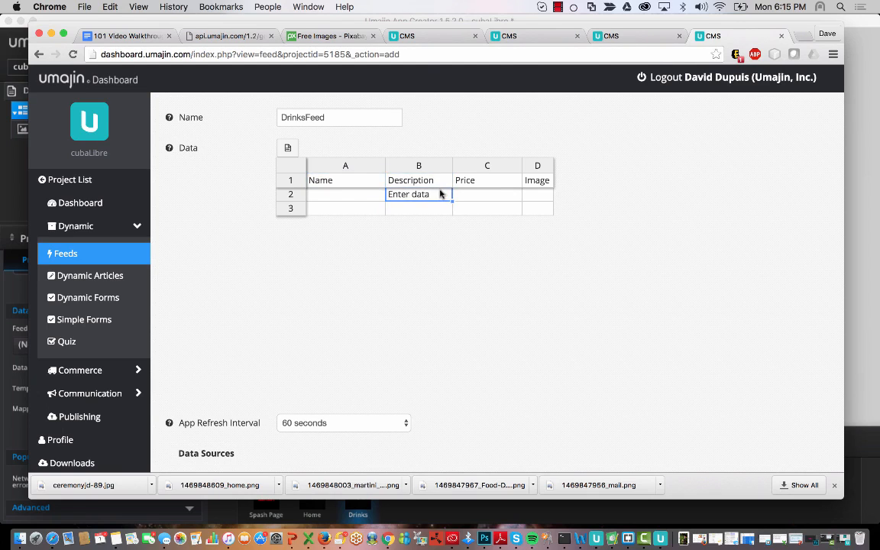
double_click(357, 193)
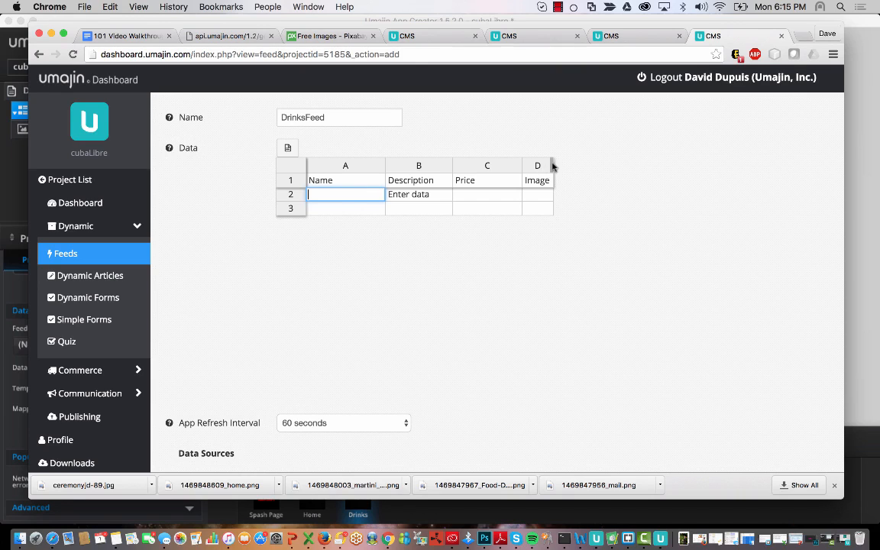
drag(553, 164, 604, 163)
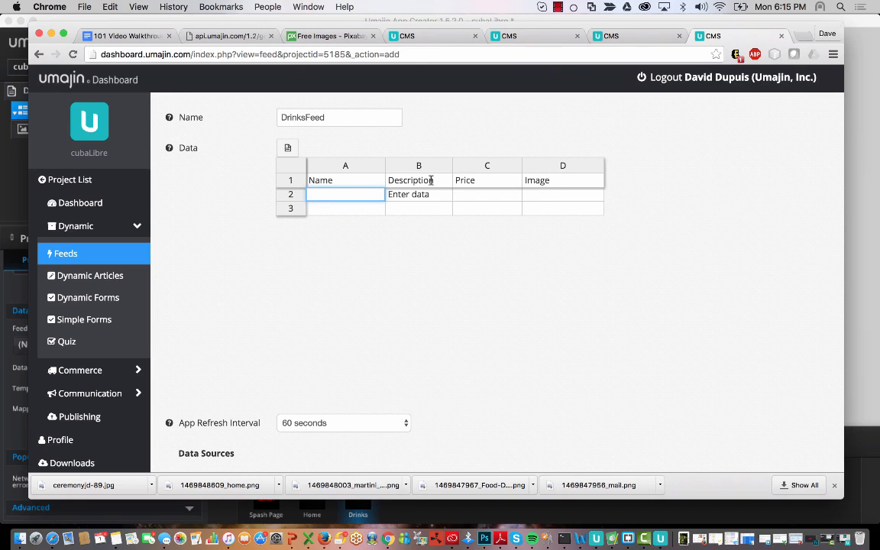
drag(385, 169, 390, 165)
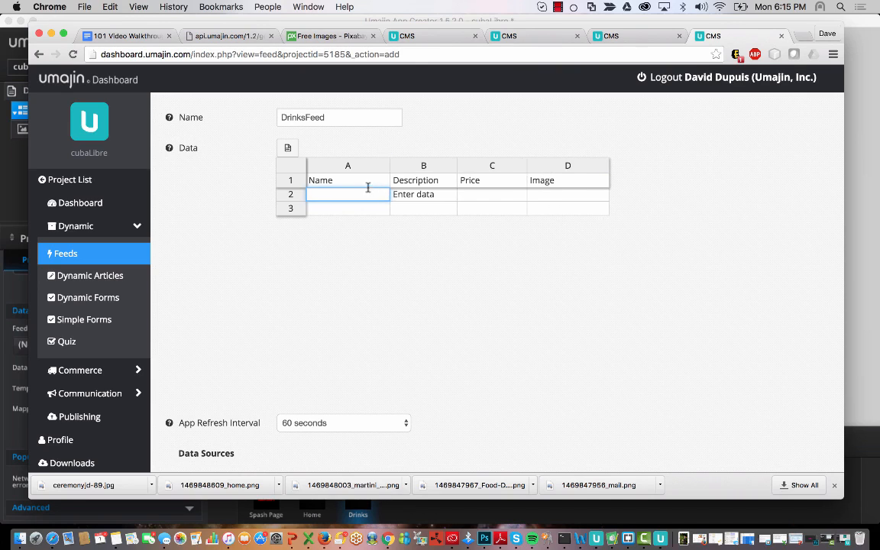
- Enter Cuba Libre, description ddkd and price $8.50 in row 2, and widen the Image column
text(Cuba Libre)
key(Tab)
text(Thsi)
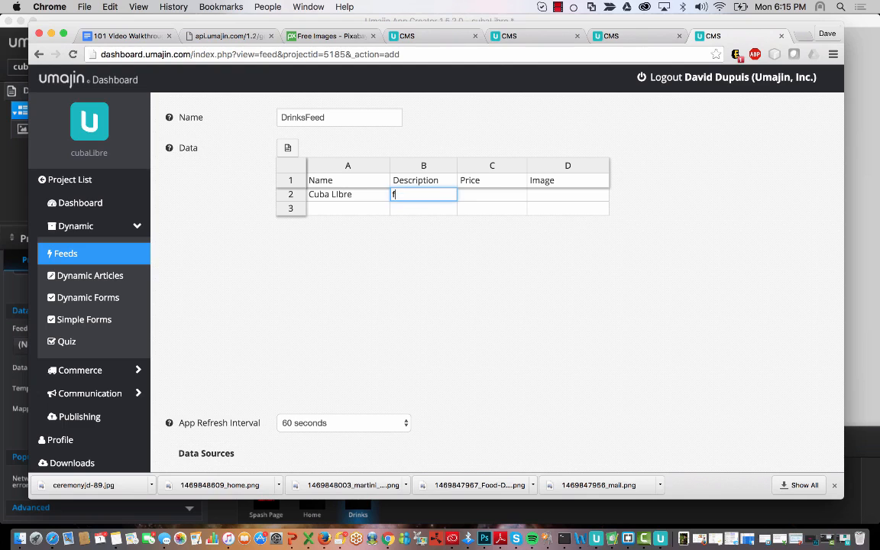
key(BackSpace)
key(BackSpace)
key(BackSpace)
key(BackSpace)
text(ddk)
click(504, 195)
double_click(504, 195)
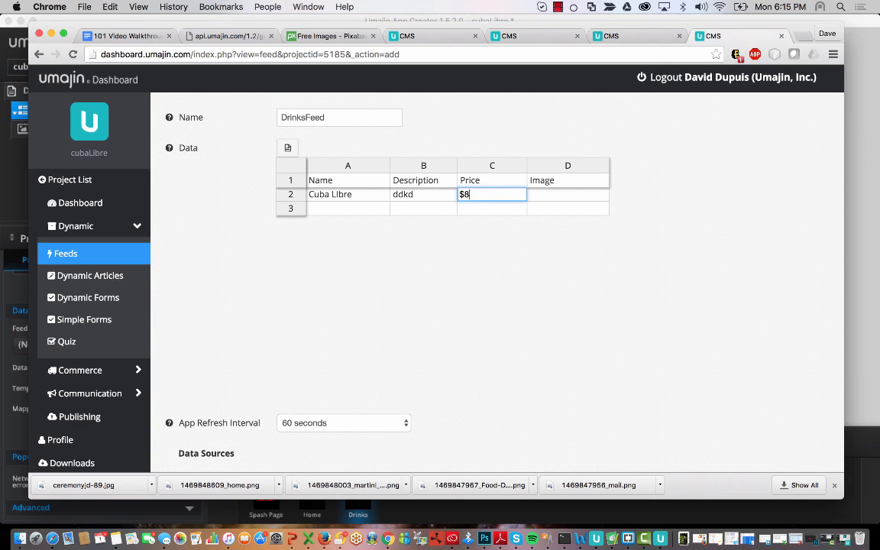
double_click(567, 195)
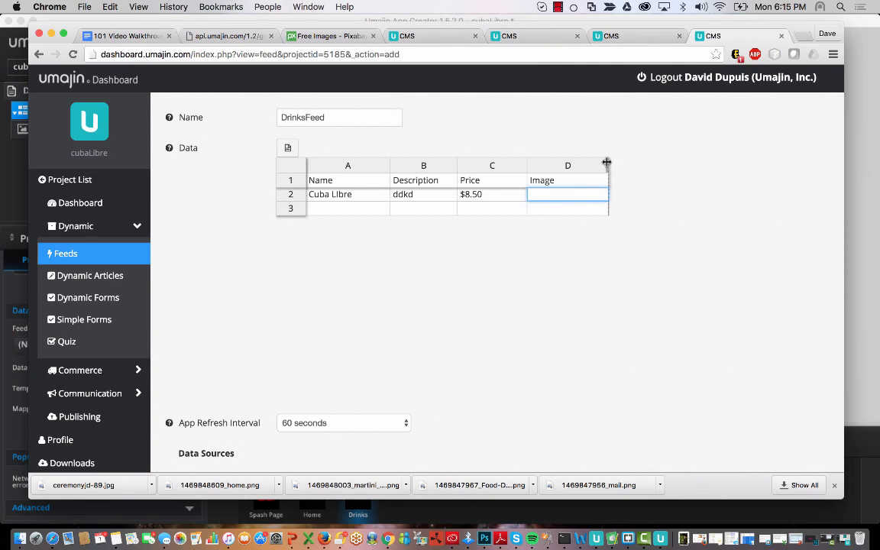
drag(606, 163, 632, 165)
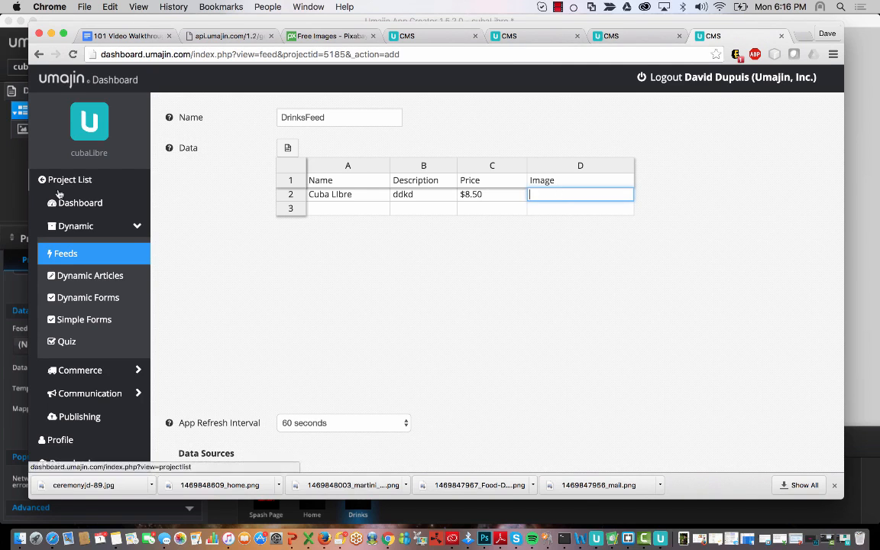
click(19, 151)
- Open the project folder in Finder from the project menu and enlarge the window
click(193, 42)
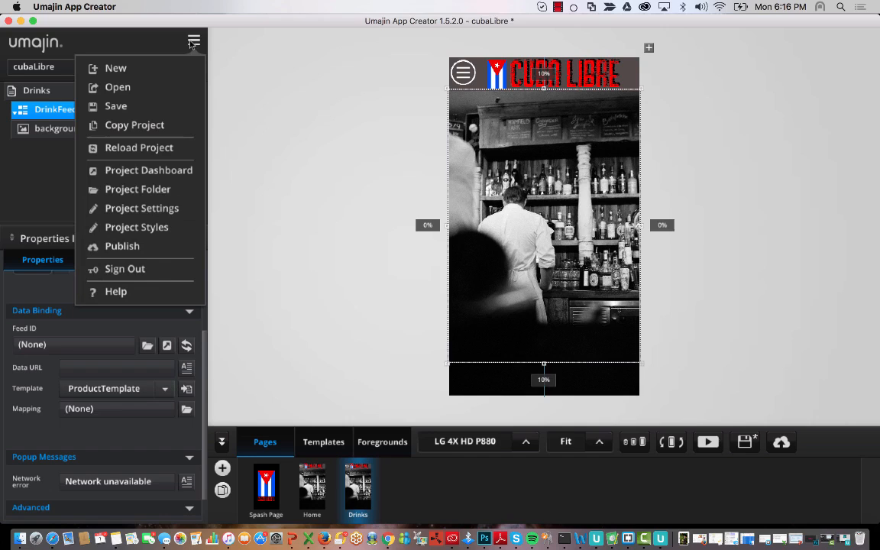
click(137, 188)
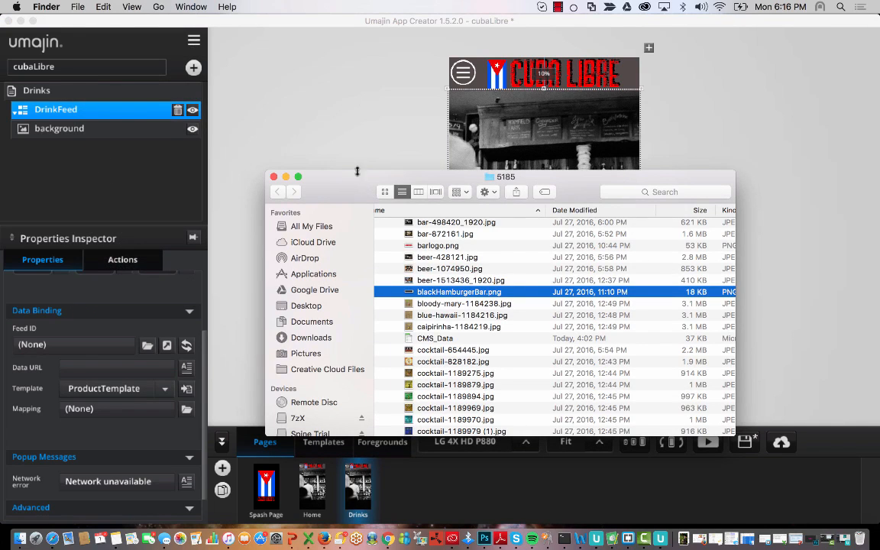
drag(361, 172, 361, 41)
scroll(397, 172, up, 5)
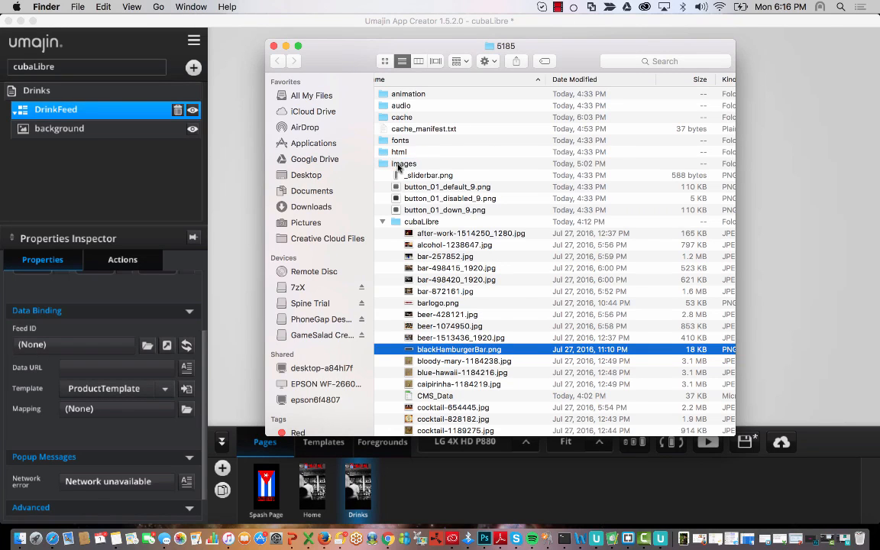
- Expand images/cubaLibre to view its image files, then return to the DrinksFeed page in Chrome
click(398, 165)
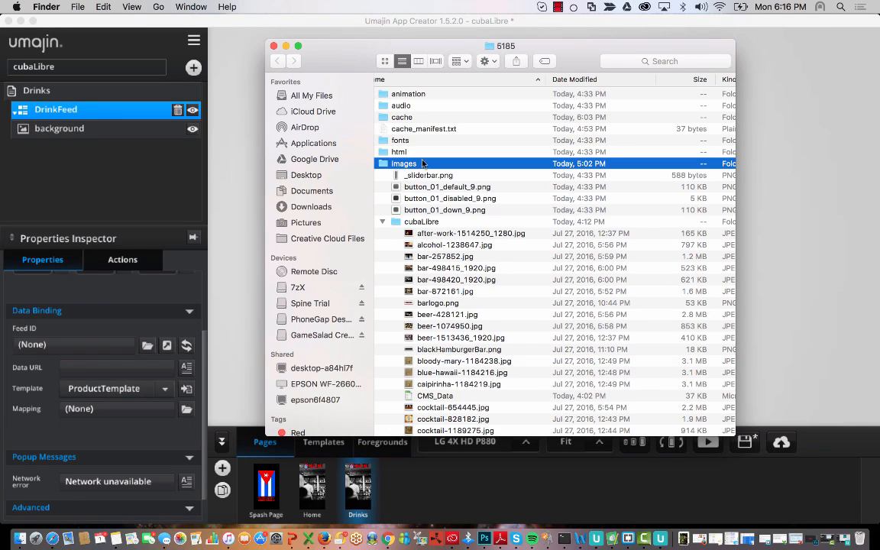
click(382, 222)
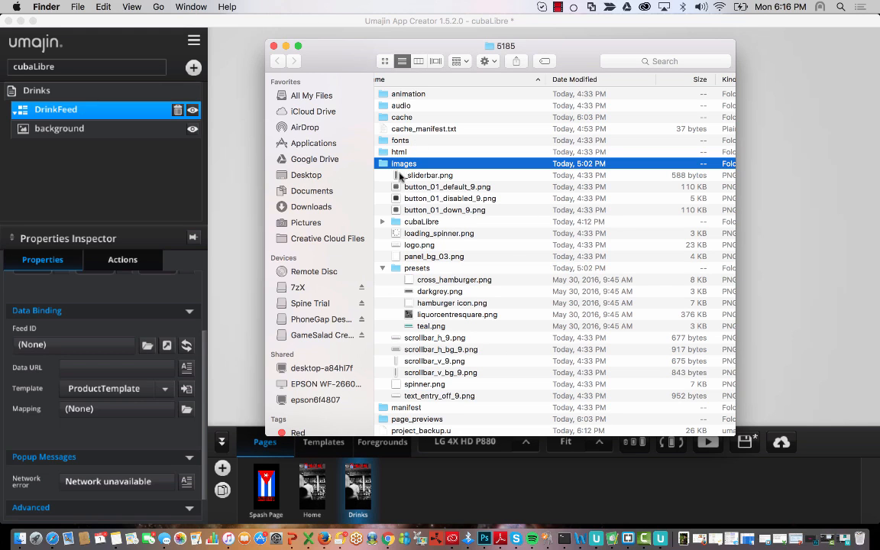
click(390, 223)
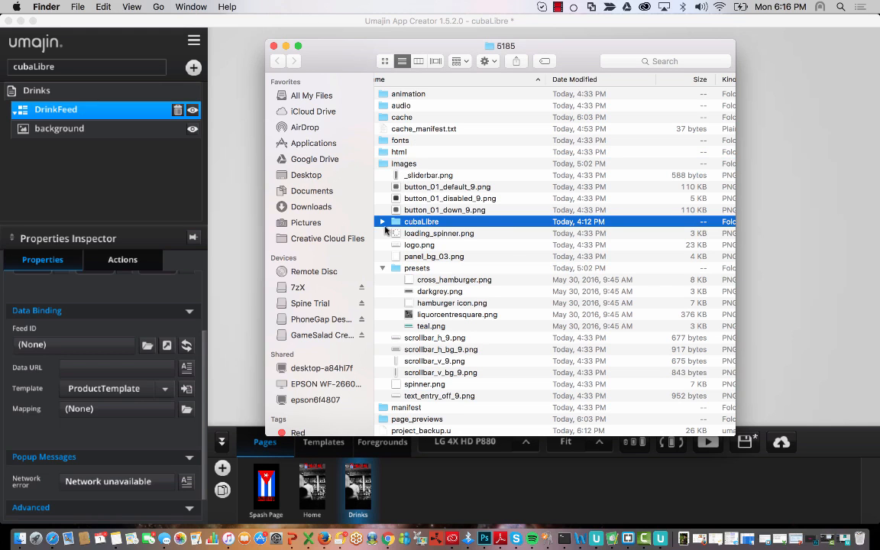
click(382, 222)
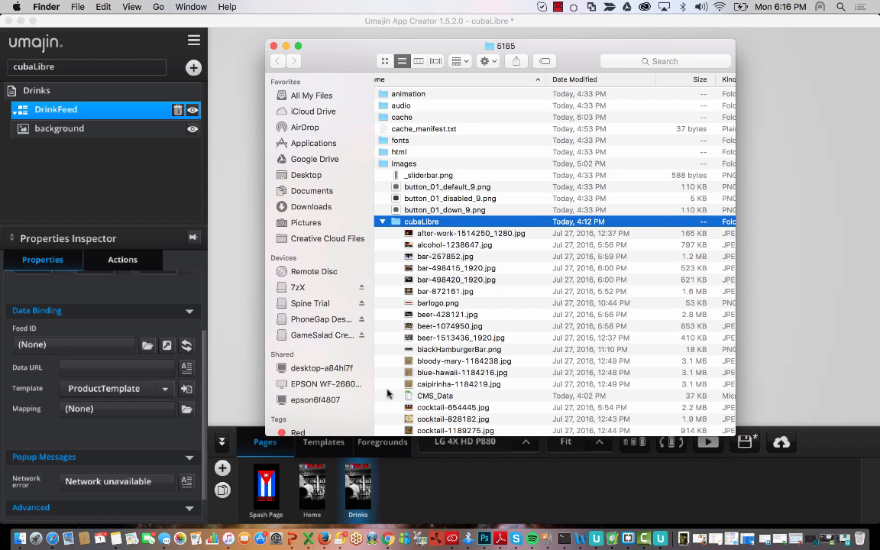
click(388, 539)
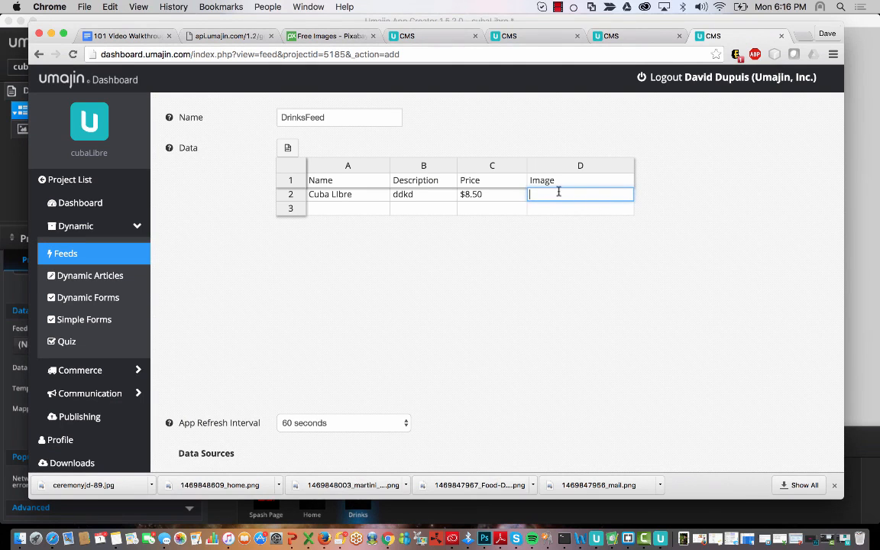
- Set the Cuba Libre image path to cubaLibre/imageFilename.png, correcting the slash to a forward slash
text(cu)
text(baLibre)
text(/na)
text(imag)
text(eFilename.)
text(png)
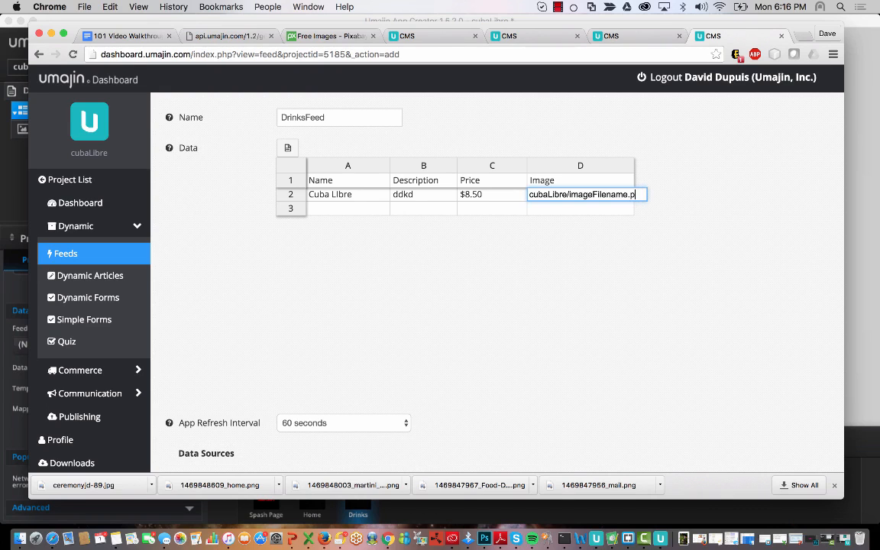
click(550, 216)
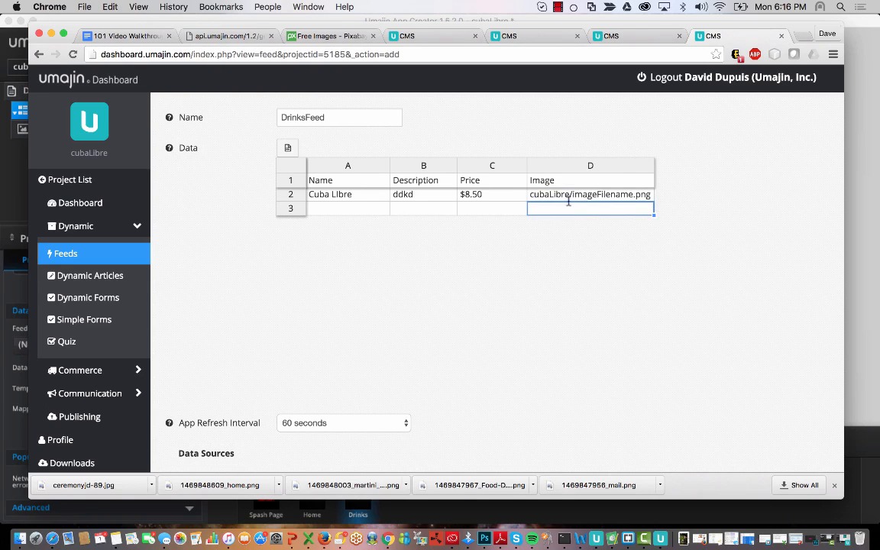
double_click(533, 196)
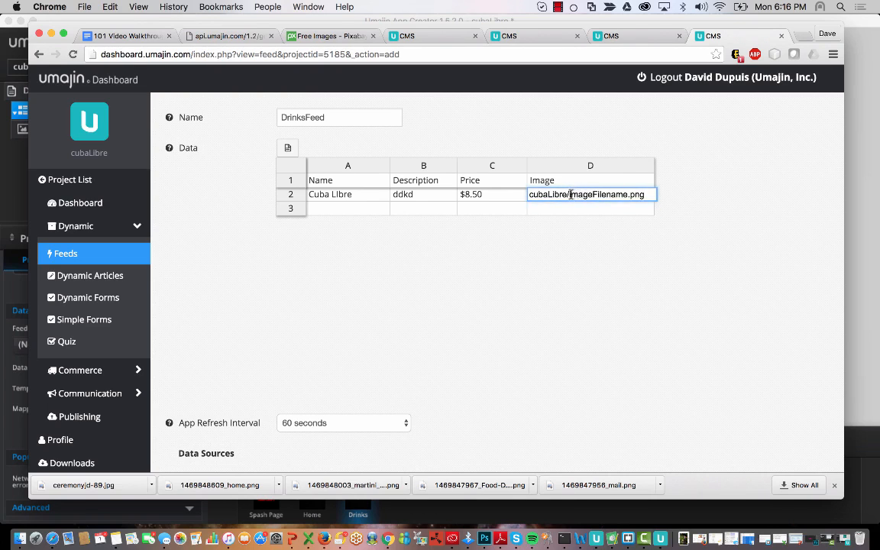
drag(567, 194, 571, 194)
text(\)
key(BackSpace)
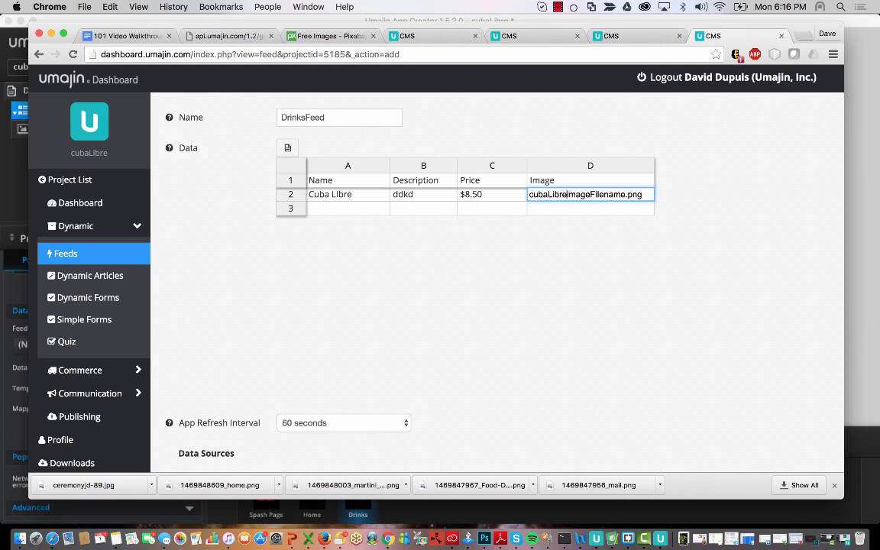
text(\)
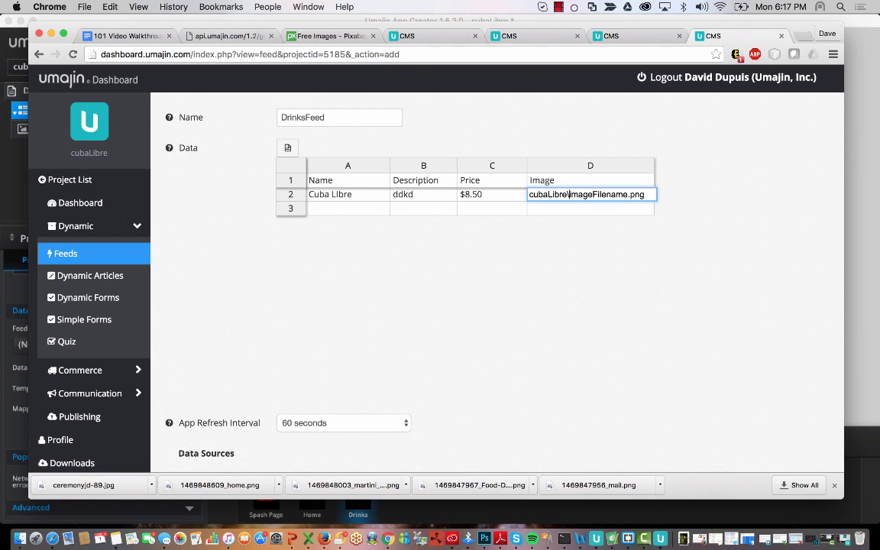
key(BackSpace)
text(/)
click(554, 213)
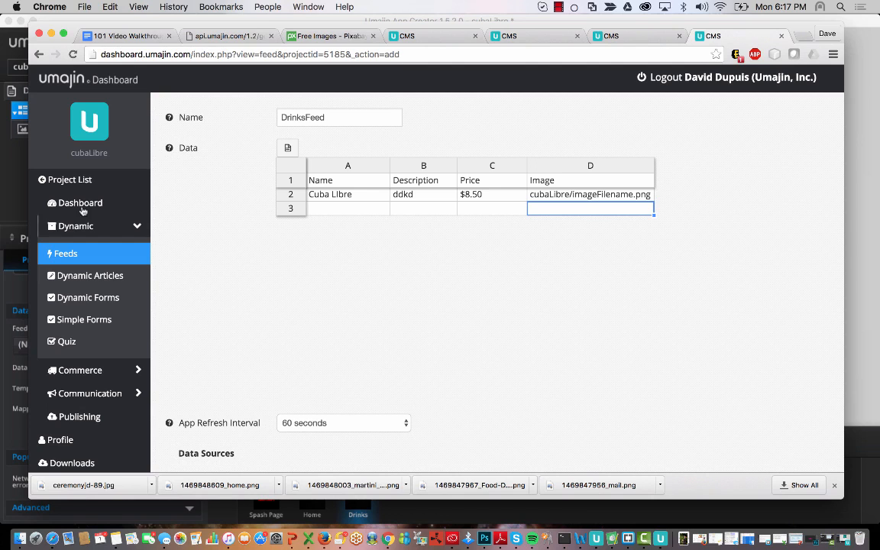
- Open the project folder in Finder from App Creator's project menu
click(2, 208)
click(195, 41)
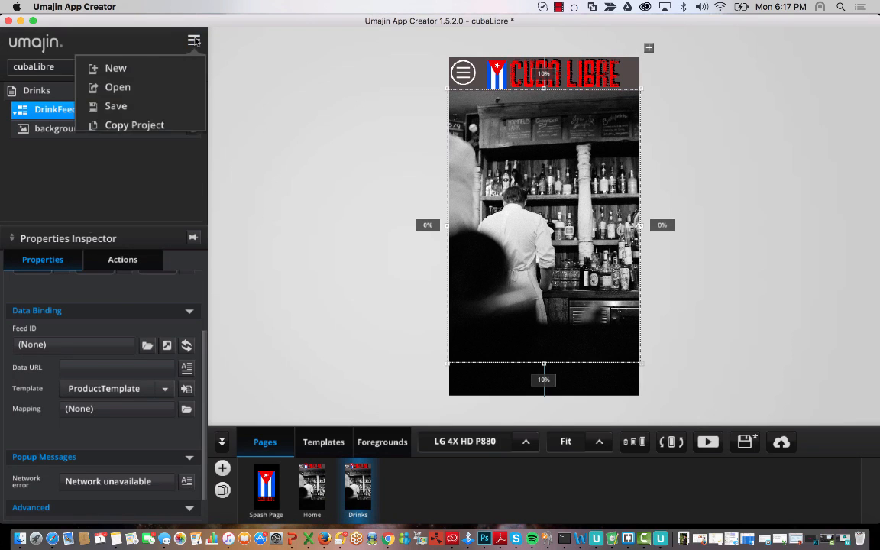
click(131, 189)
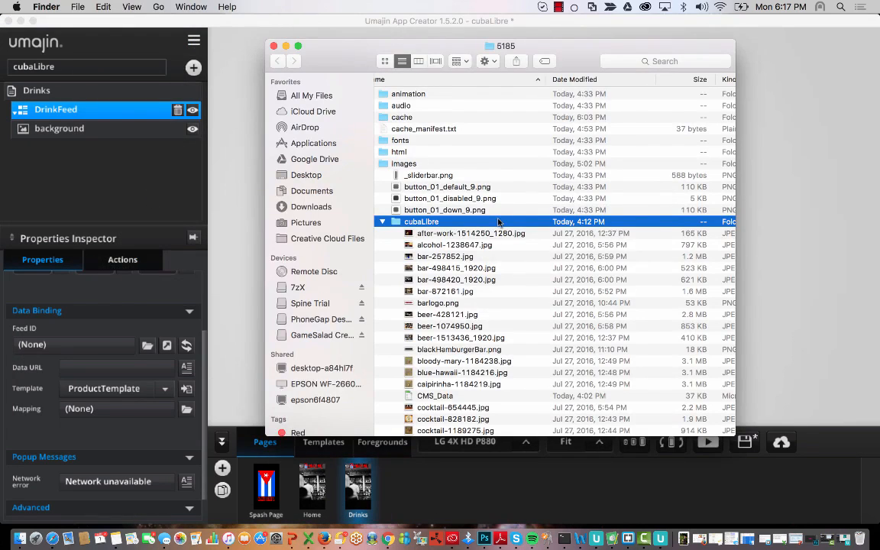
- Locate CMS_Data and open it, which triggers the already-open notice
scroll(458, 248, down, 5)
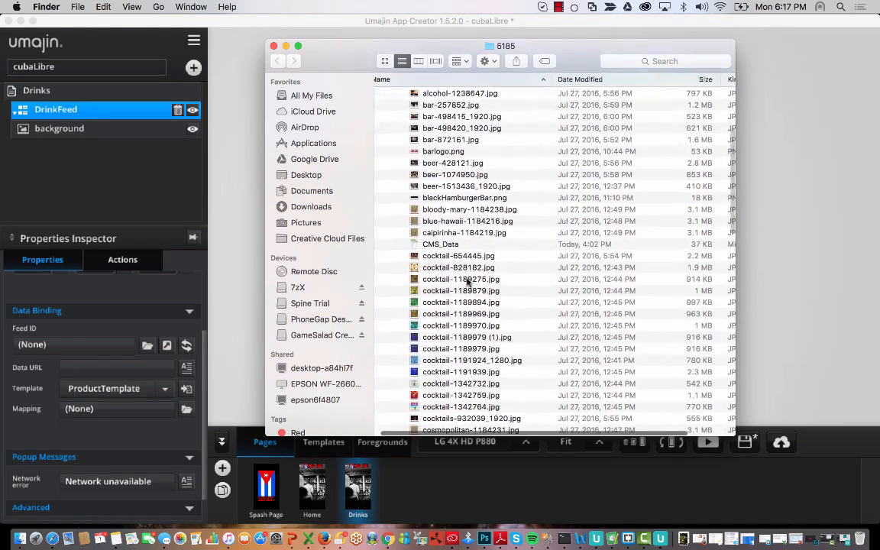
click(442, 246)
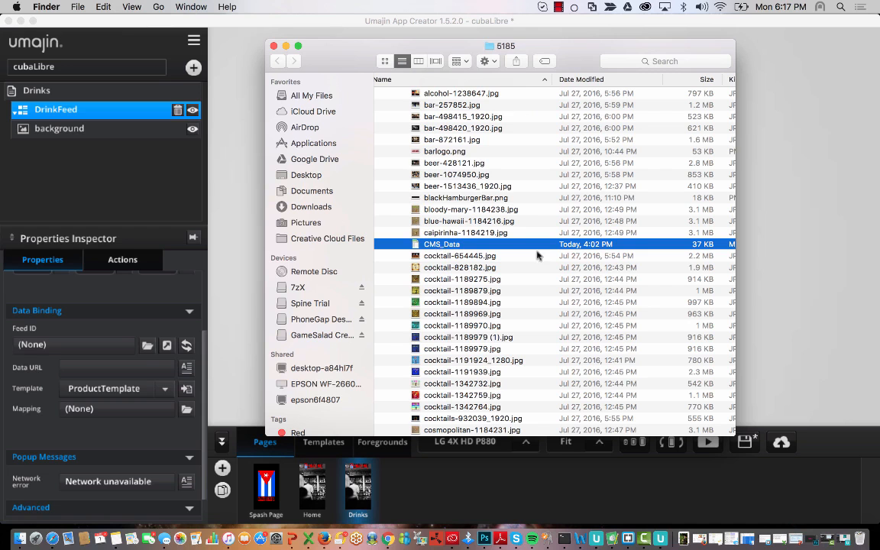
scroll(535, 243, down, 1)
scroll(535, 243, left, 1)
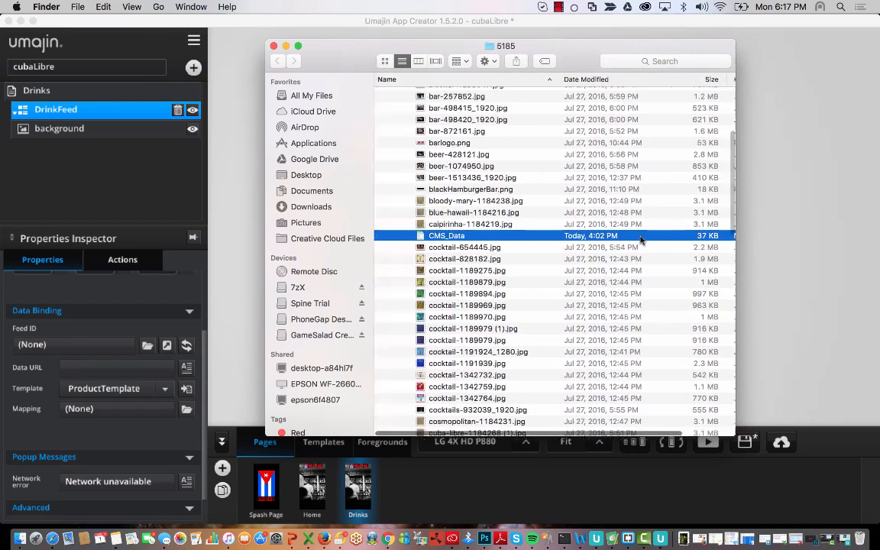
double_click(449, 237)
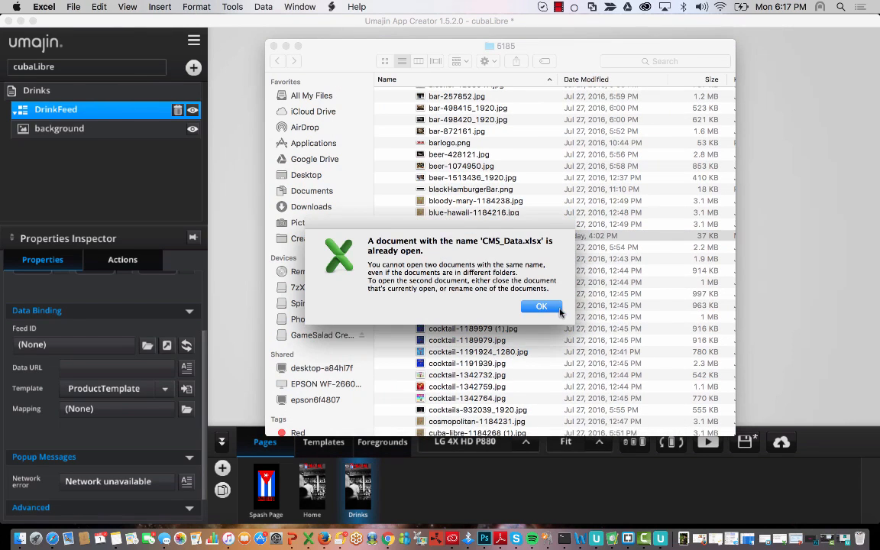
- Dismiss the notice, restore CMS_Data.xlsx and copy the Drinks table A13:D20
click(543, 306)
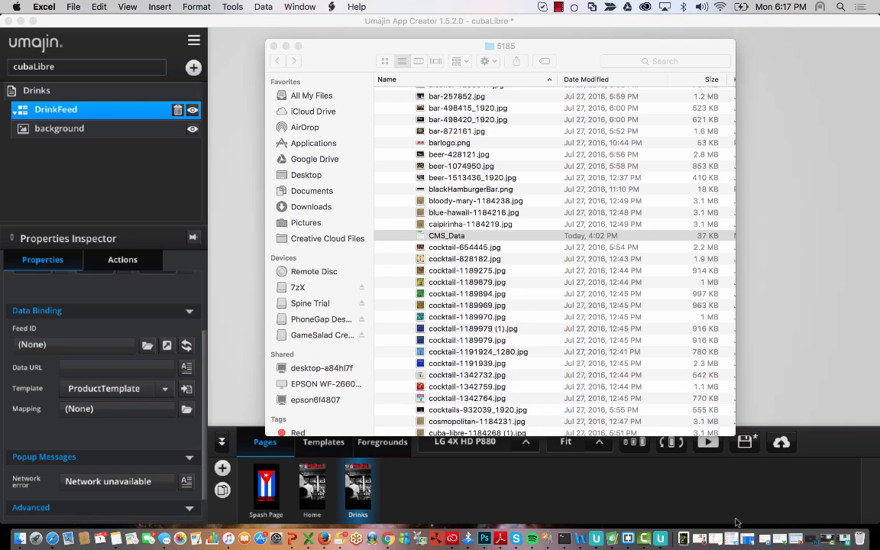
click(780, 543)
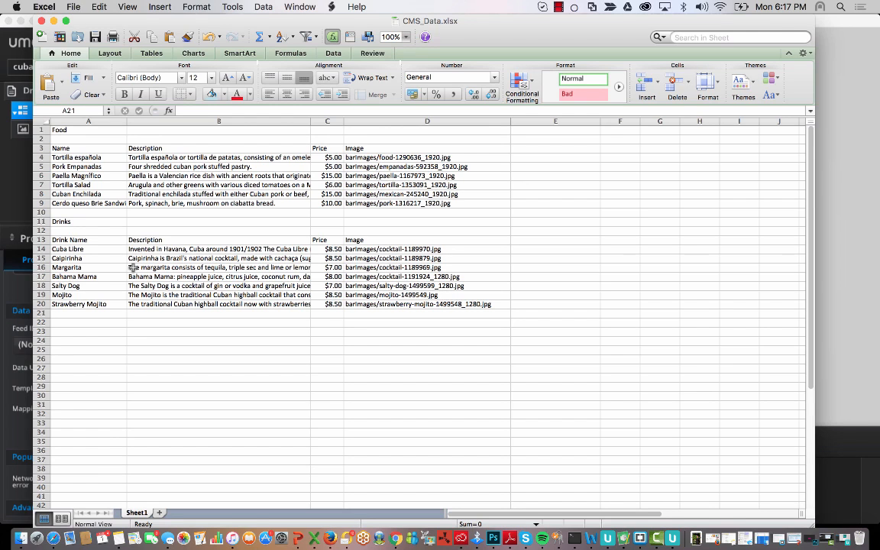
click(76, 240)
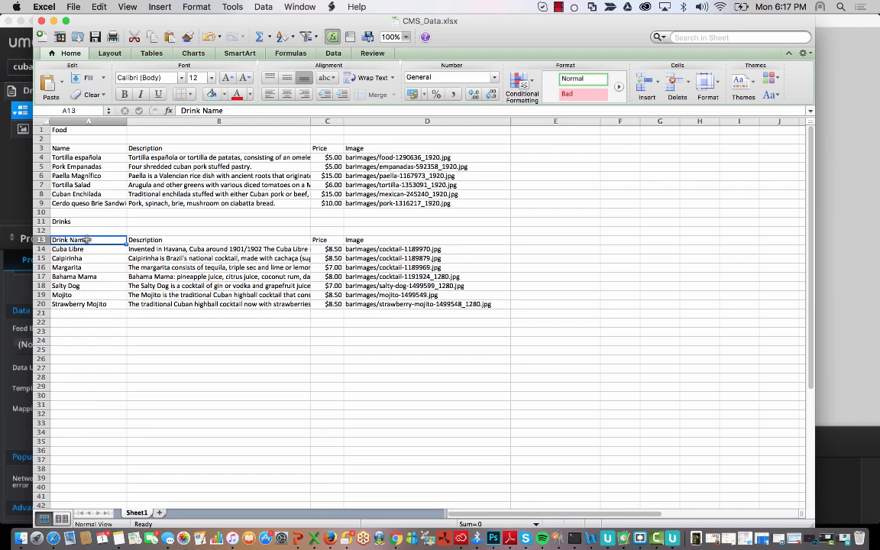
drag(87, 240, 434, 305)
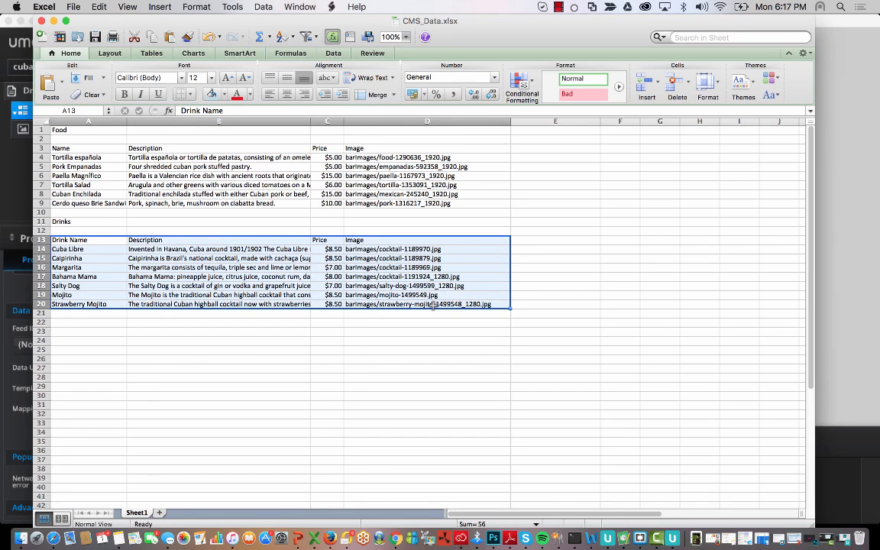
key(super+c)
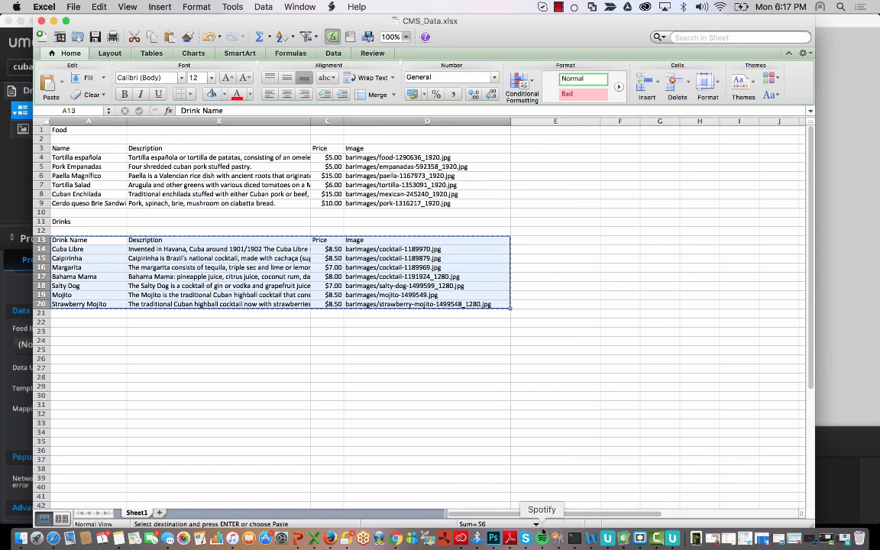
- Paste the copied drinks list into the DrinksFeed grid starting at cell A1
click(397, 538)
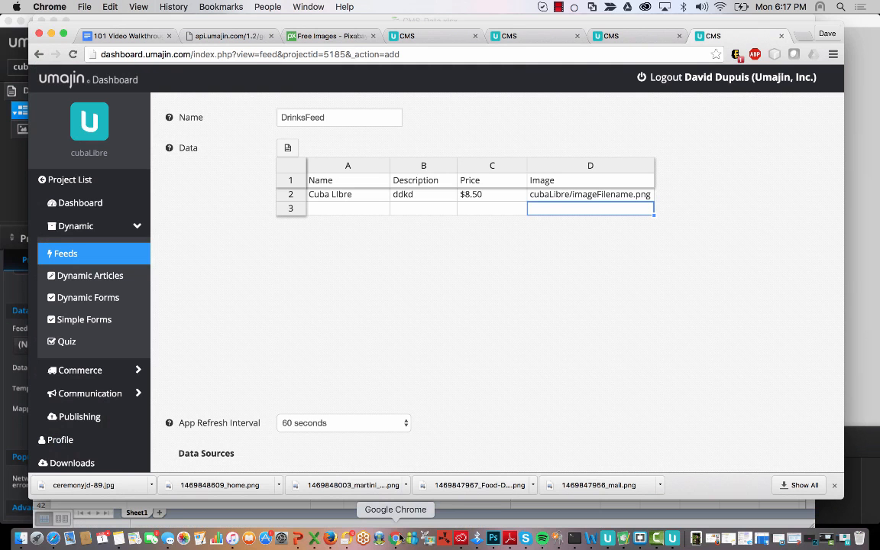
click(336, 182)
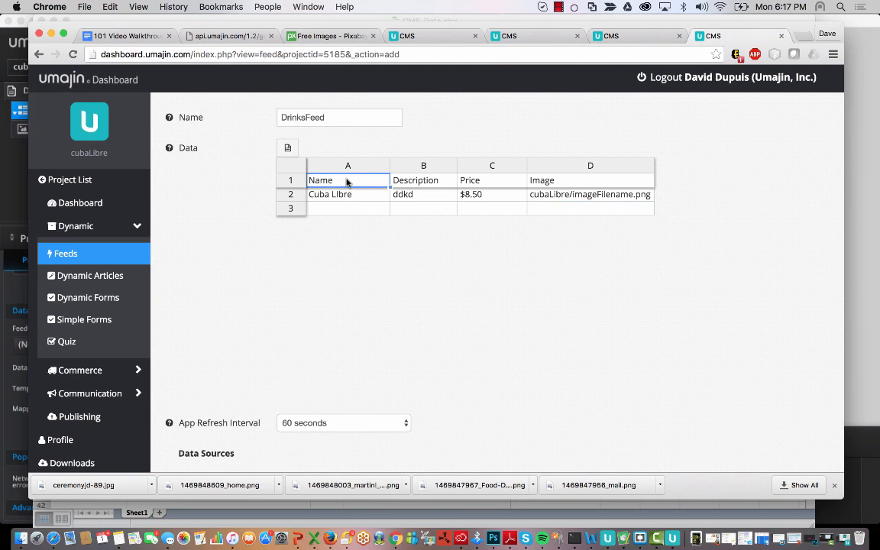
key(super+v)
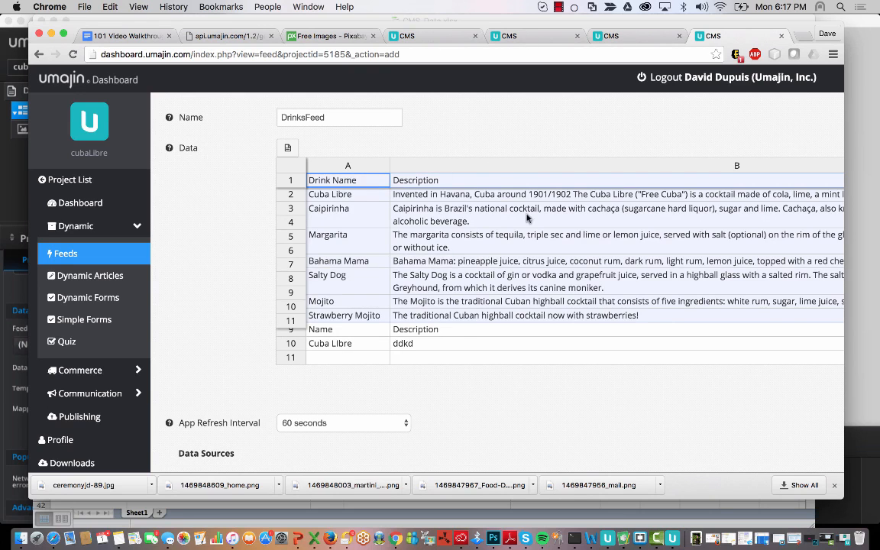
click(476, 204)
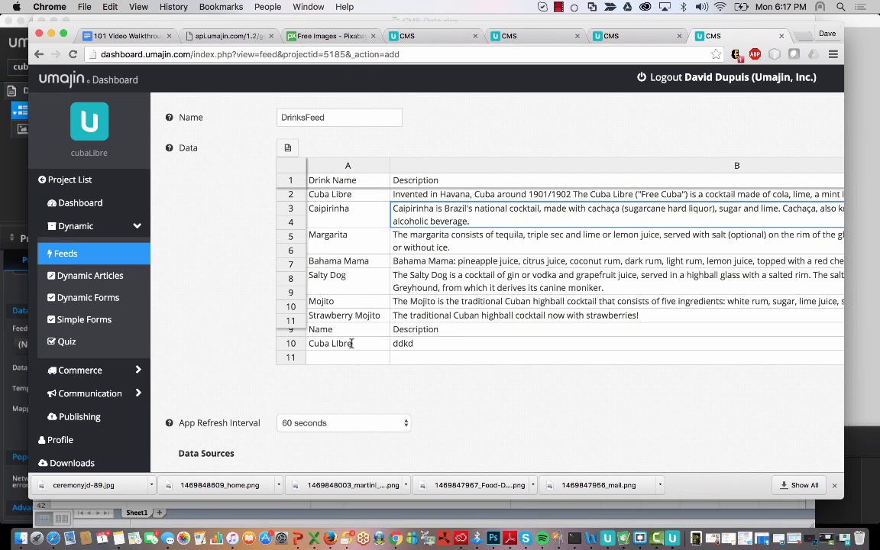
- Clear leftover rows 9-10, remove the empty trailing row, and save DrinksFeed as a new feed
drag(350, 343, 803, 348)
key(BackSpace)
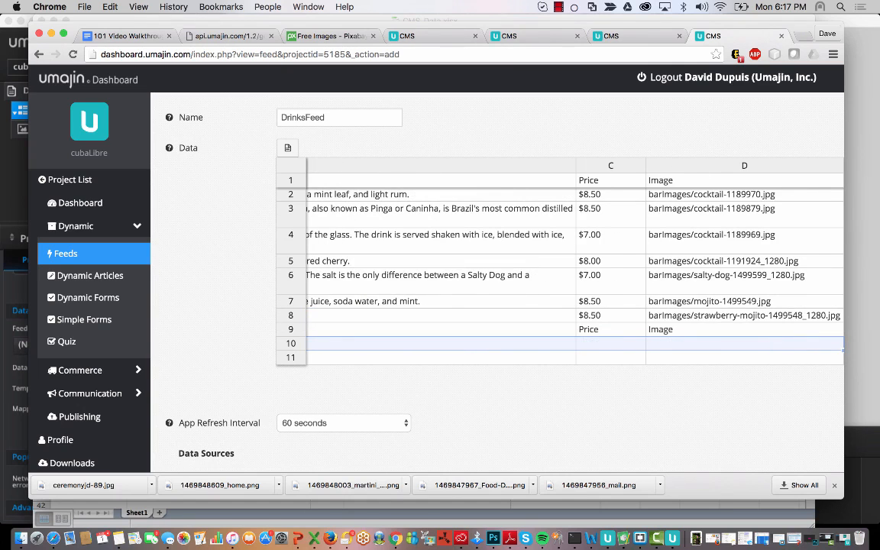
click(441, 359)
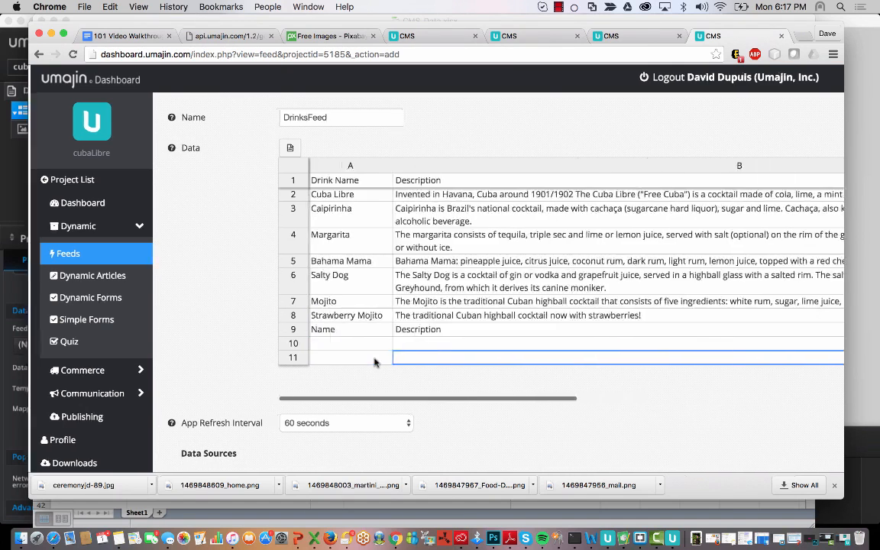
click(349, 345)
right_click(348, 347)
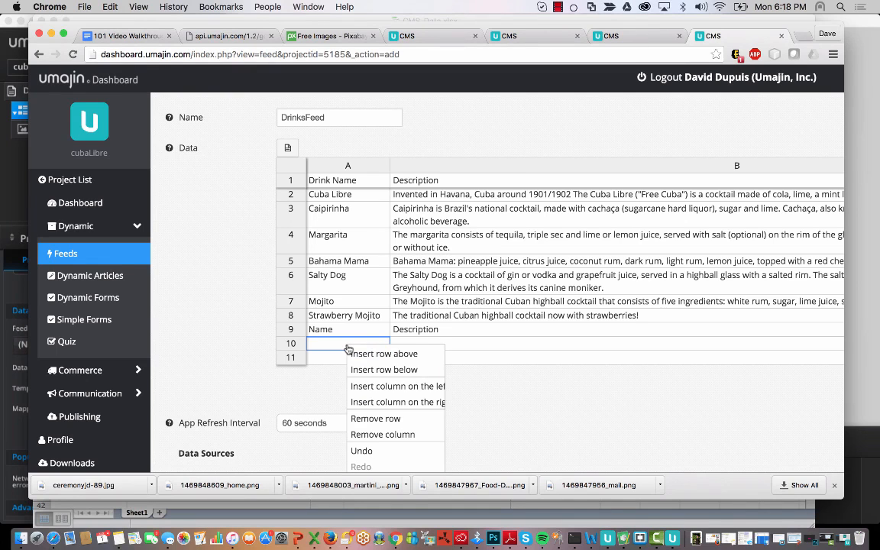
click(376, 419)
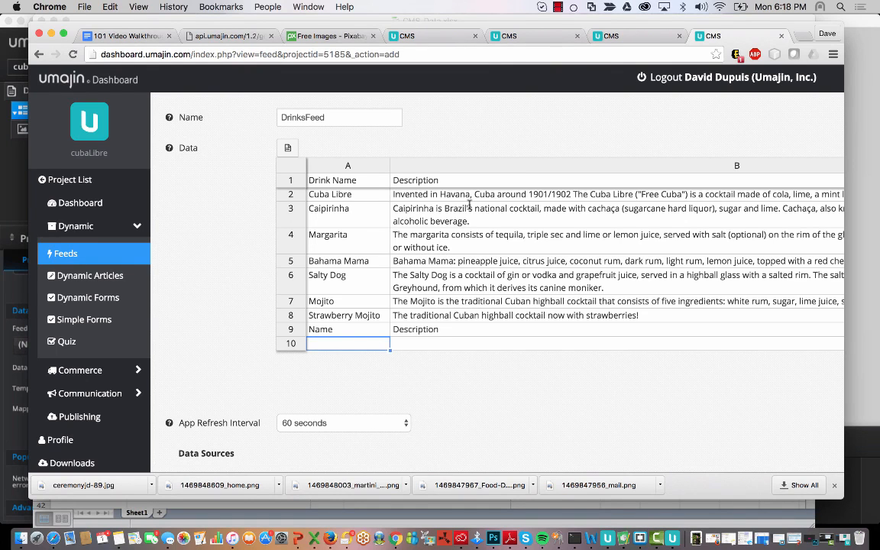
scroll(348, 253, up, 3)
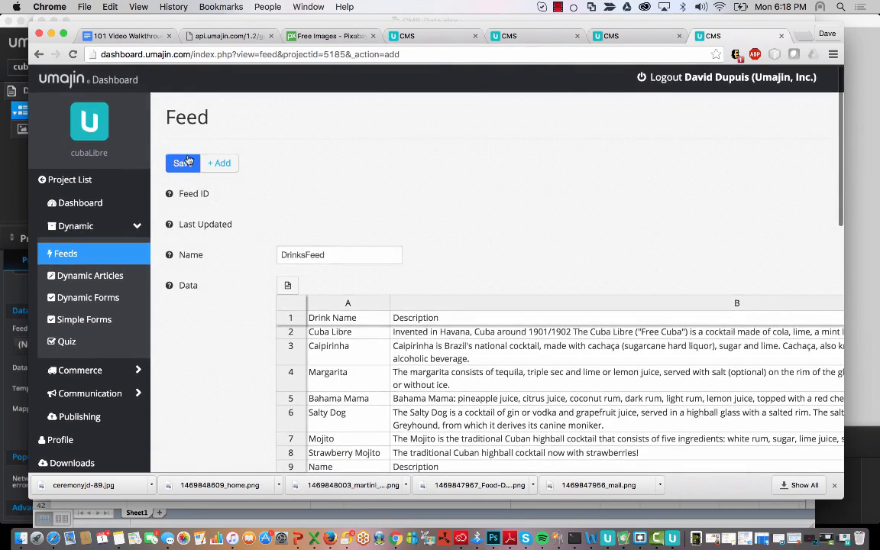
click(181, 162)
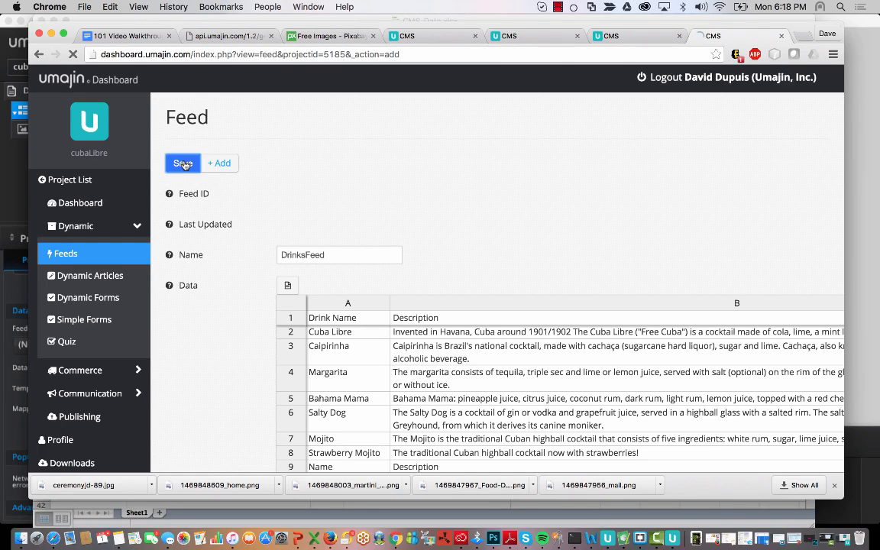
- Review the feed settings and keep Source Auto Refresh Interval at Never
scroll(443, 240, down, 5)
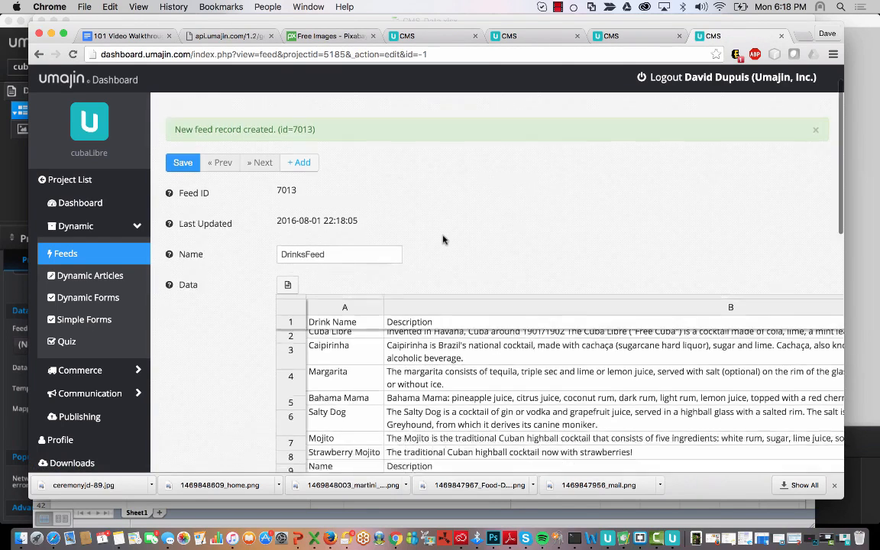
scroll(451, 221, right, 5)
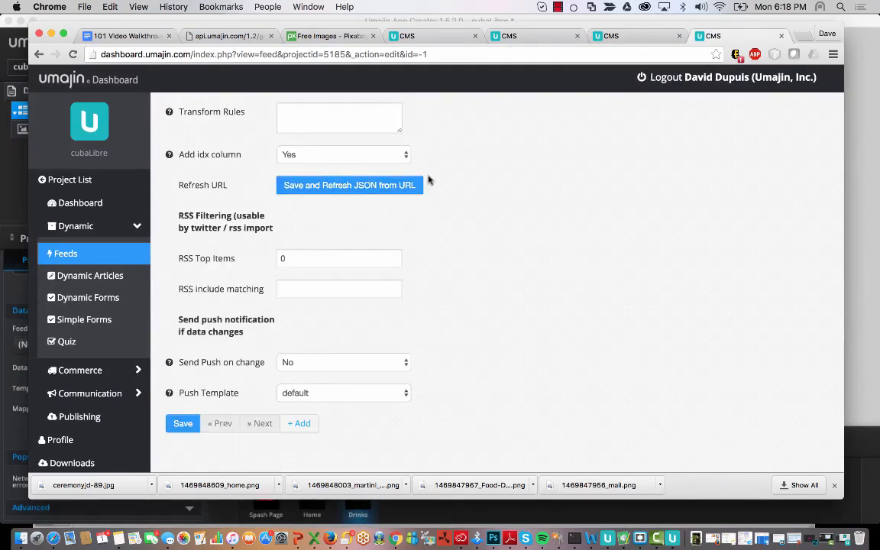
scroll(543, 184, up, 10)
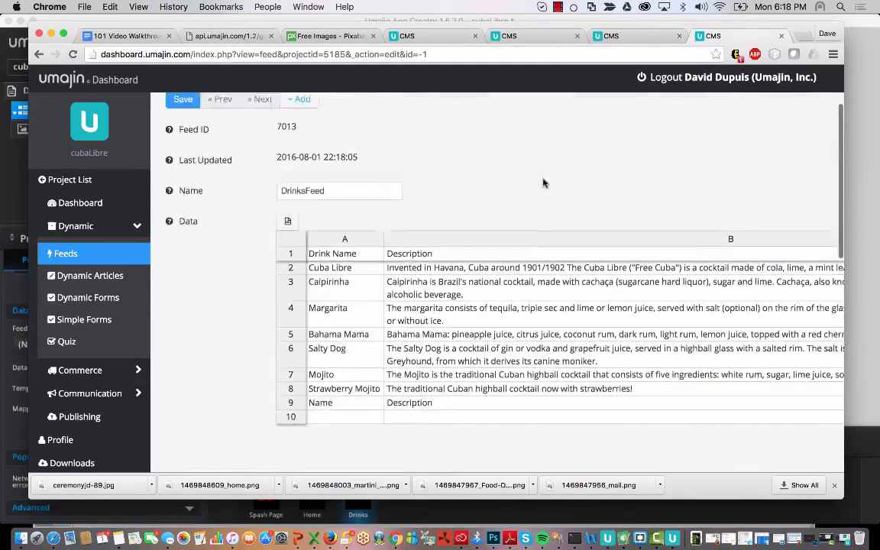
scroll(543, 184, down, 5)
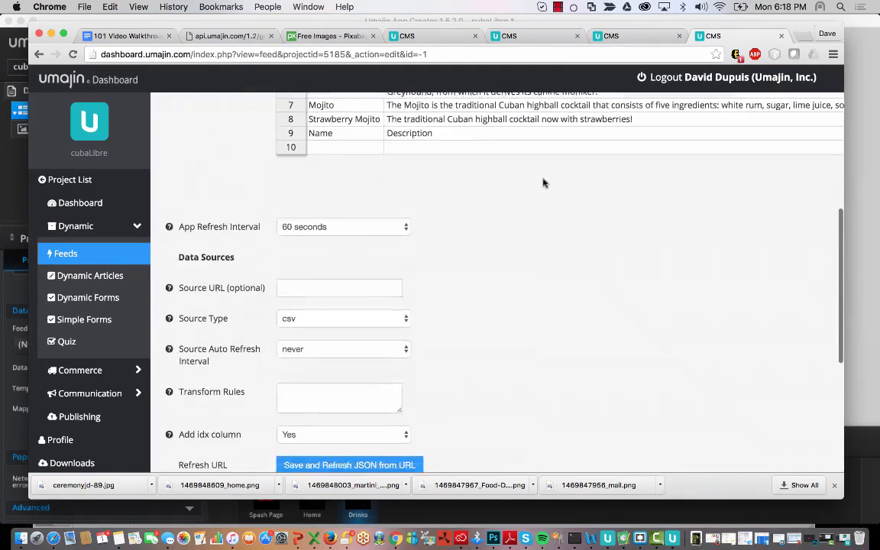
scroll(543, 184, down, 3)
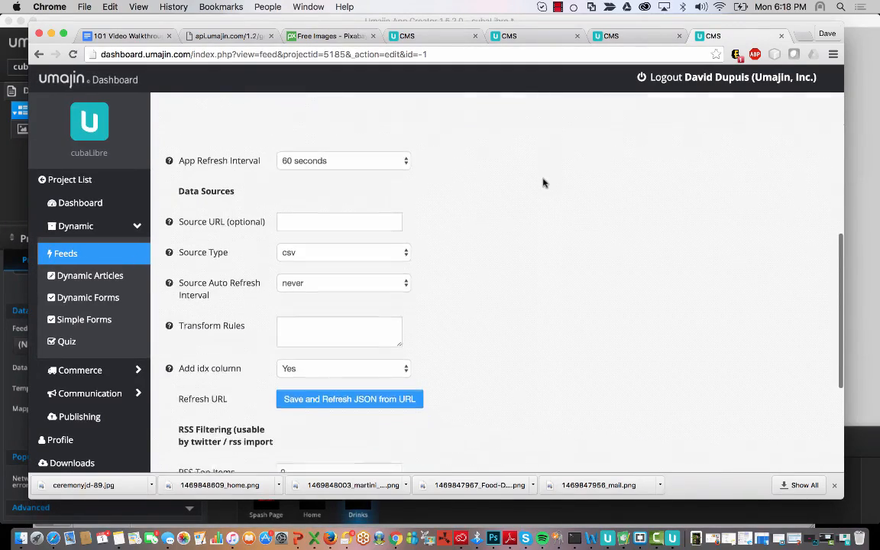
scroll(429, 400, down, 3)
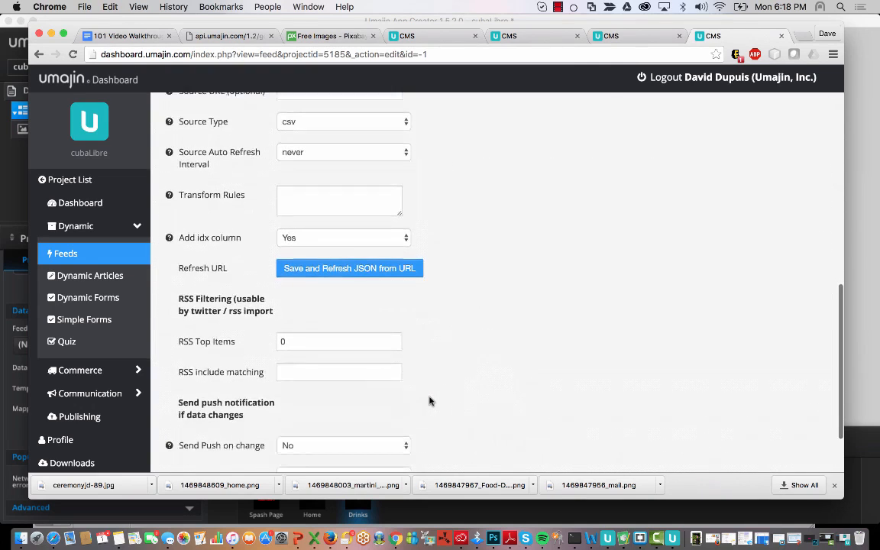
scroll(429, 400, up, 8)
scroll(430, 401, down, 3)
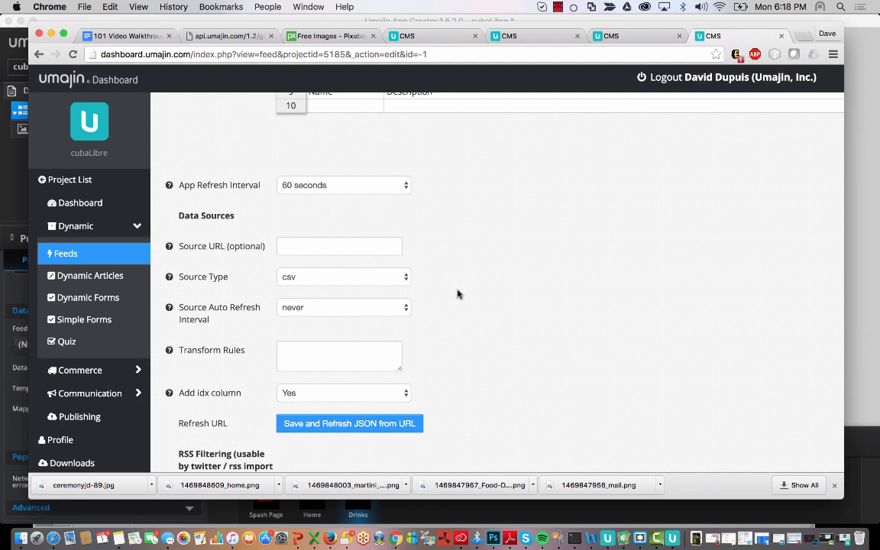
click(348, 307)
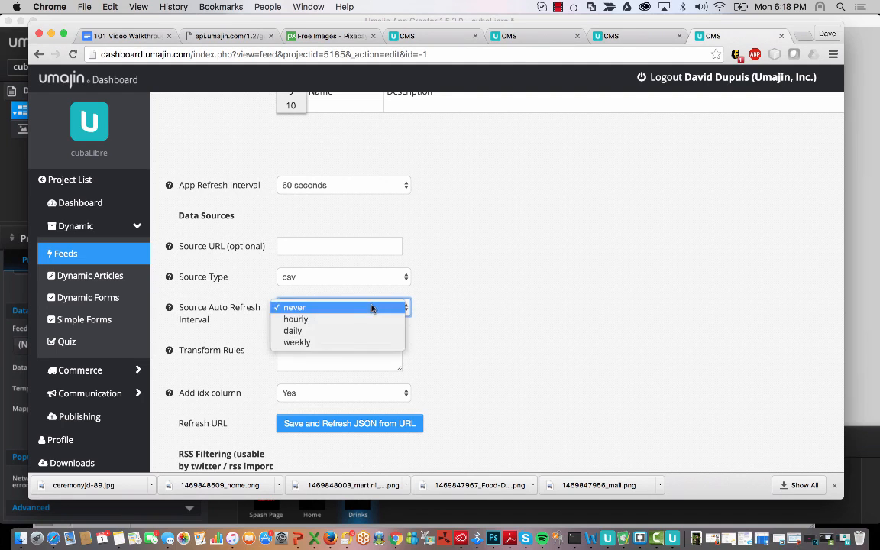
click(513, 298)
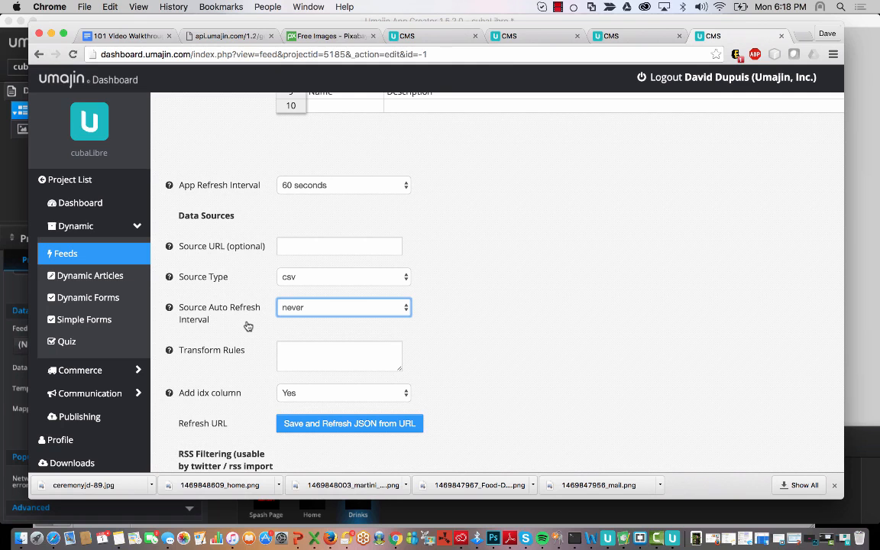
- Remove the repeated Name/Description/Price/Image header row 9 and save DrinksFeed
scroll(247, 326, down, 2)
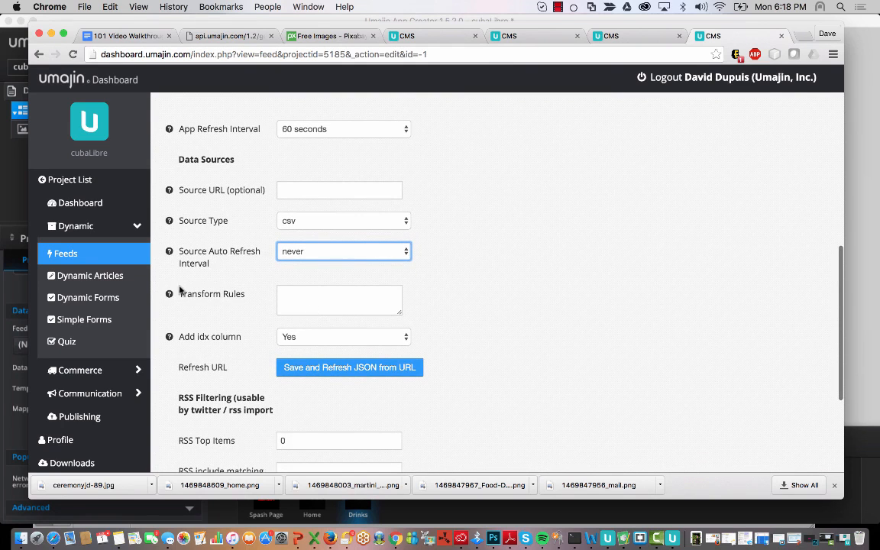
mouse_move(170, 295)
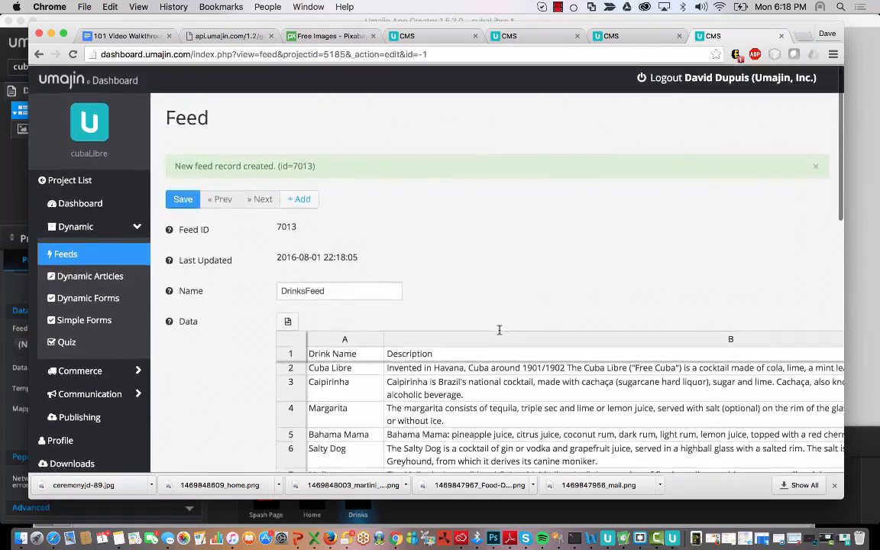
scroll(500, 328, down, 4)
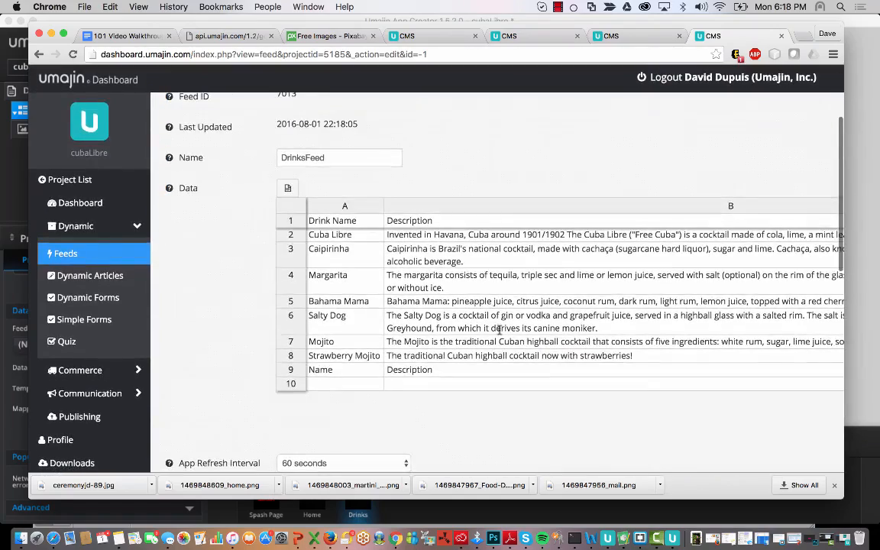
scroll(566, 416, right, 10)
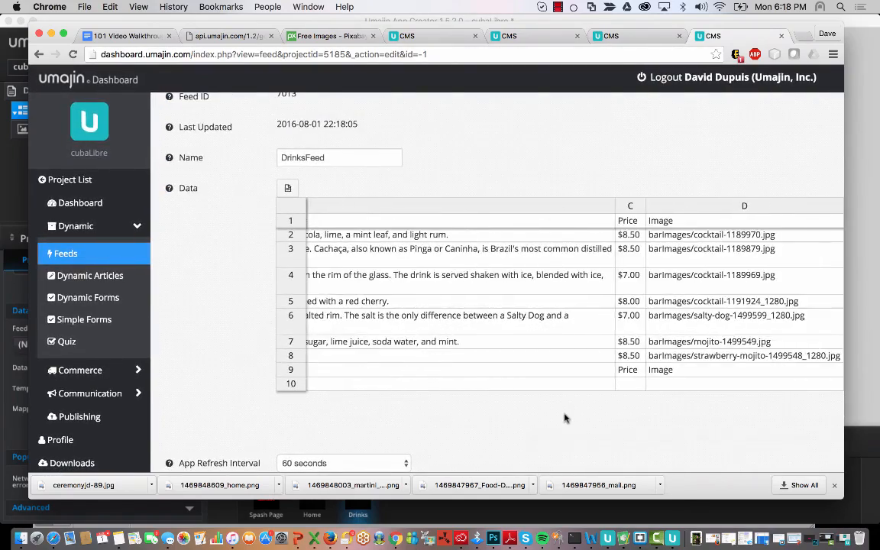
scroll(566, 417, left, 10)
scroll(567, 417, right, 10)
scroll(566, 417, left, 10)
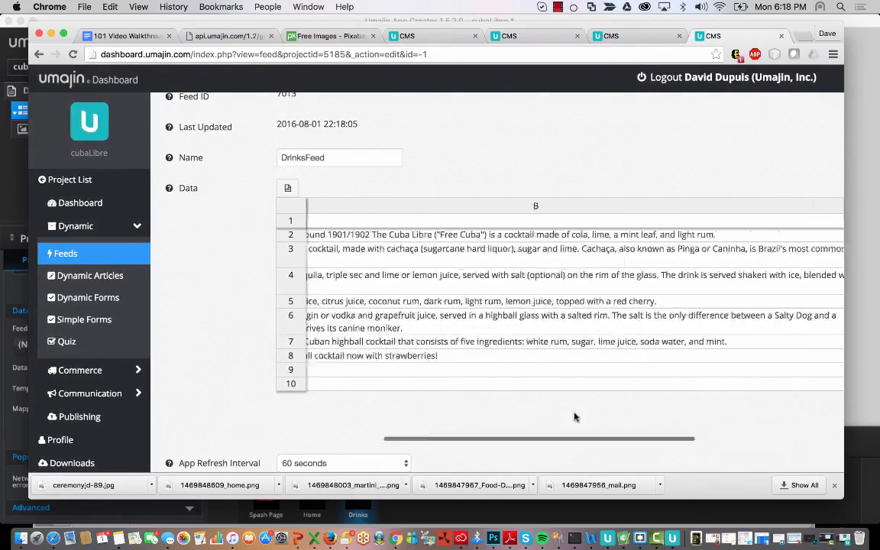
scroll(550, 415, right, 10)
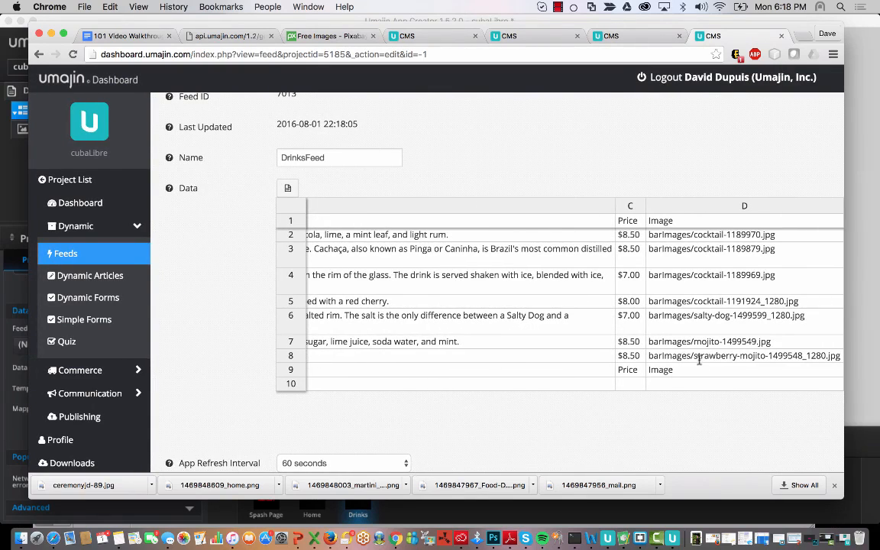
drag(716, 373, 171, 379)
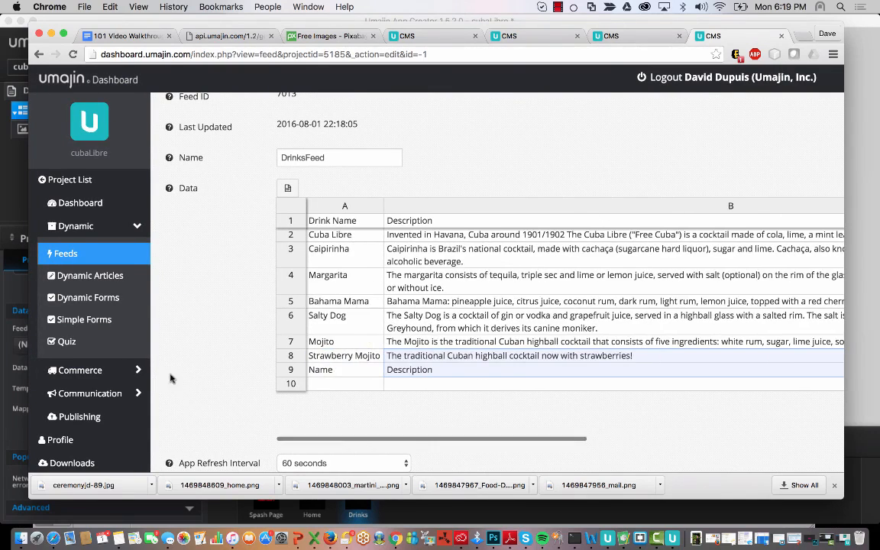
right_click(344, 379)
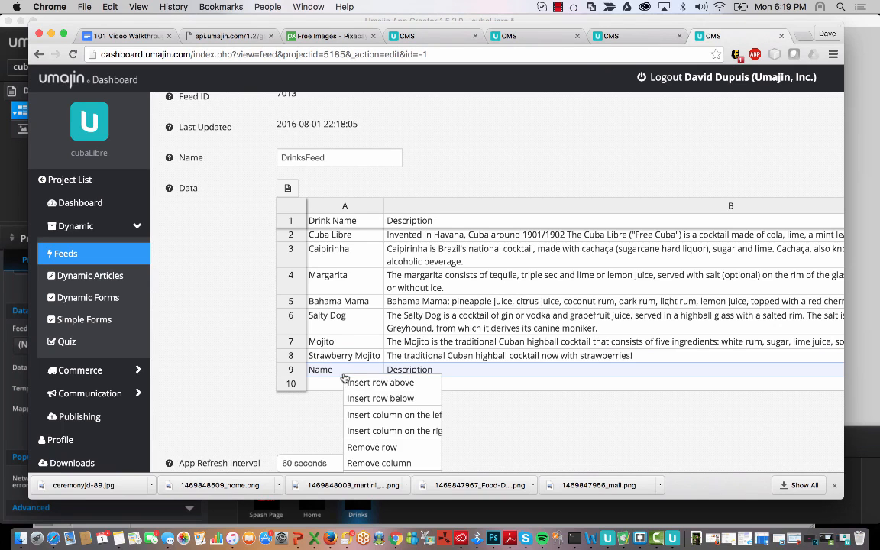
click(397, 448)
click(434, 265)
scroll(314, 196, up, 4)
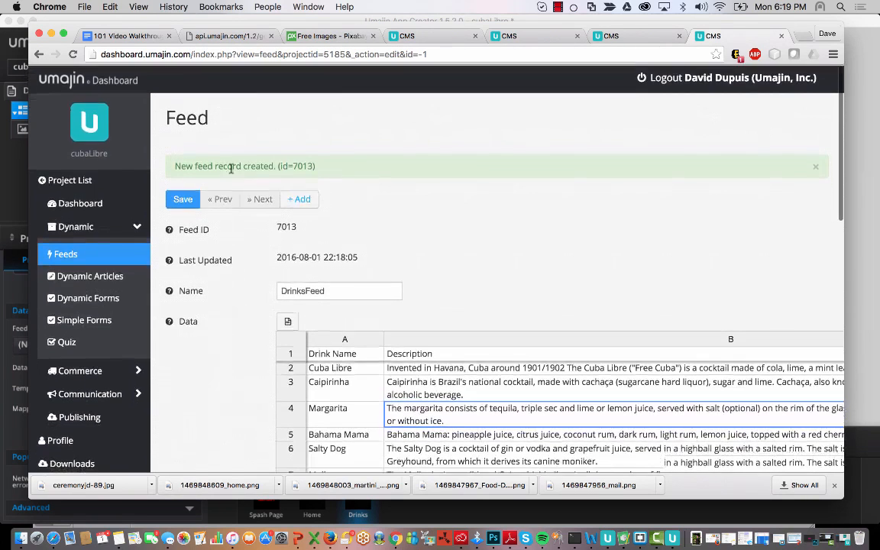
click(194, 199)
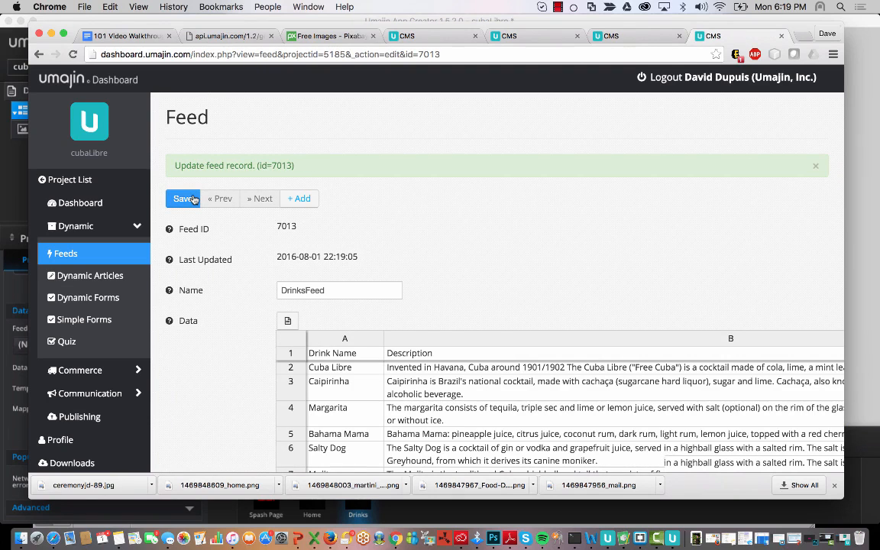
- Bind the DrinkFeed list to feed 7013 - DrinksFeed and open its field Mapping
click(682, 21)
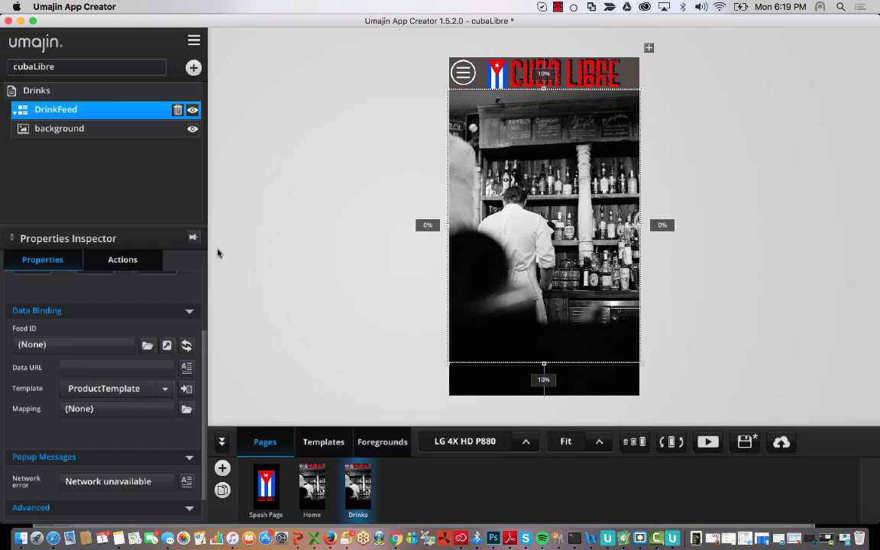
click(146, 346)
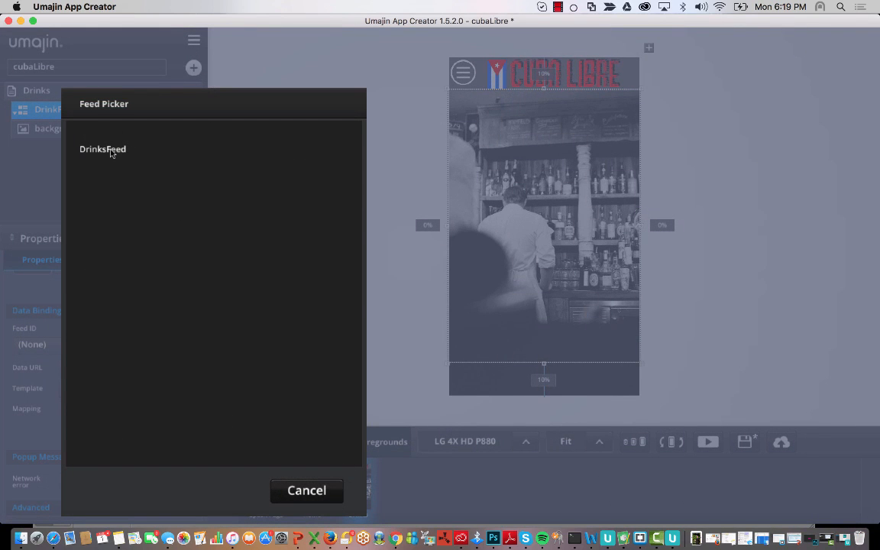
click(111, 151)
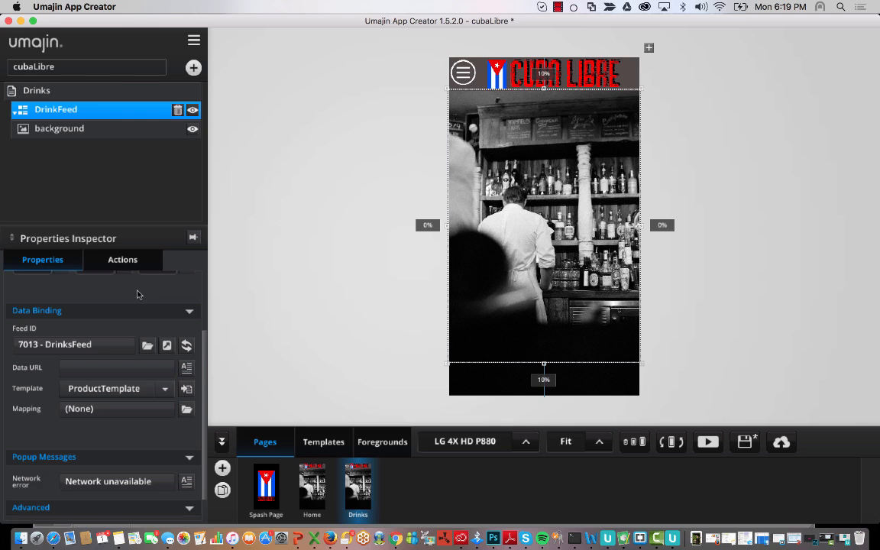
click(145, 412)
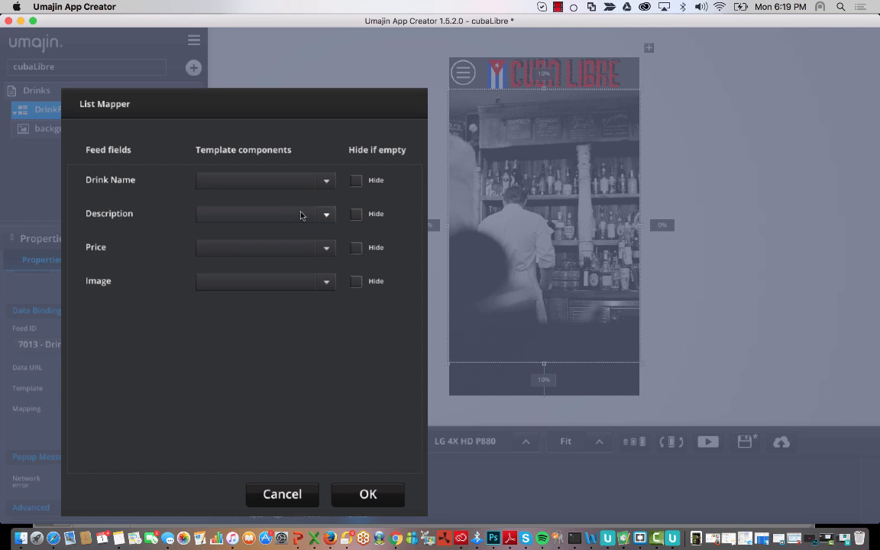
- In the List Mapper, map Description, Price and Image to the Description, Price and DrinkImage components
click(327, 183)
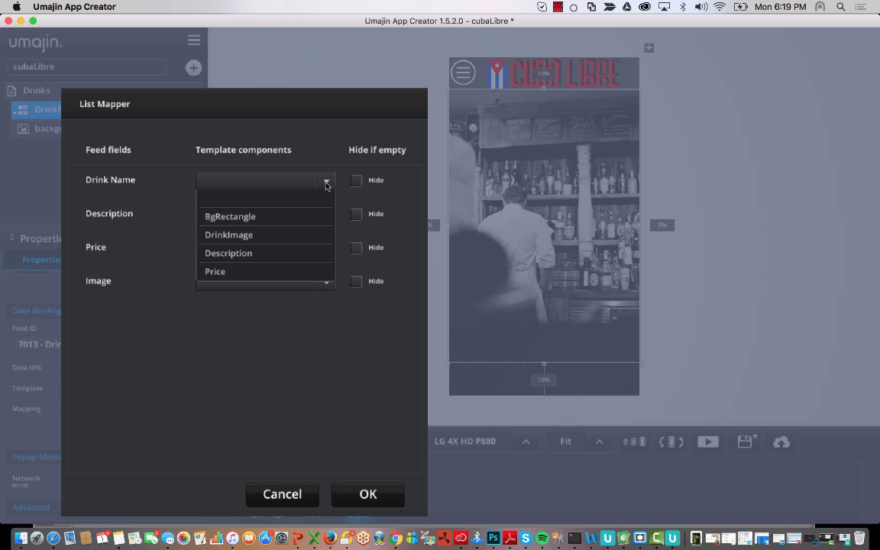
click(312, 147)
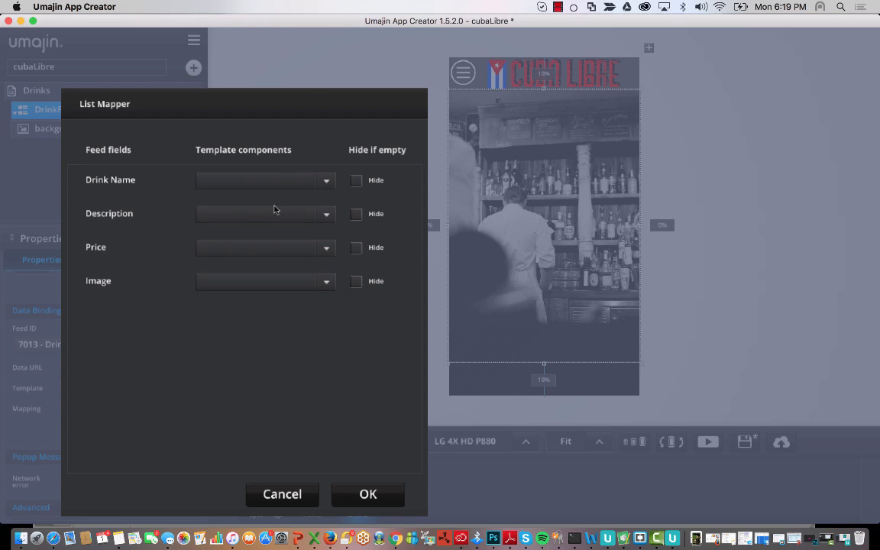
click(326, 217)
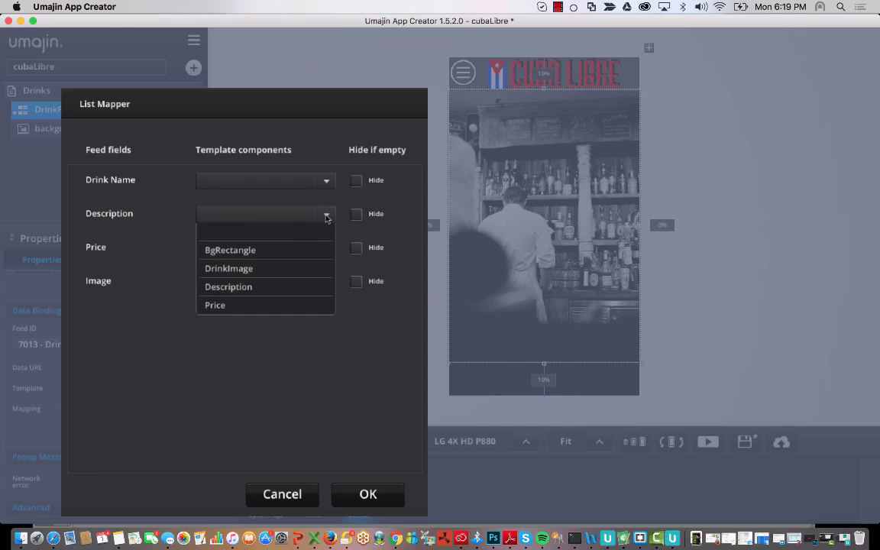
click(249, 287)
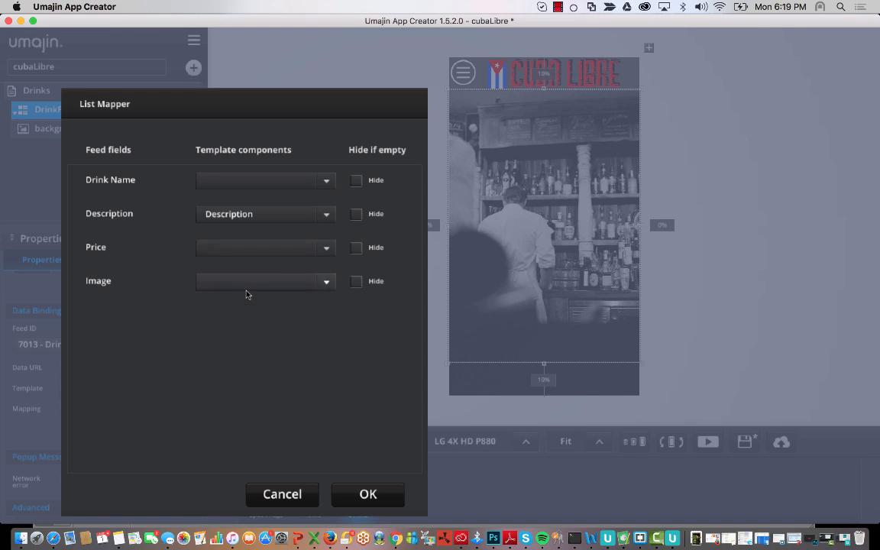
click(322, 249)
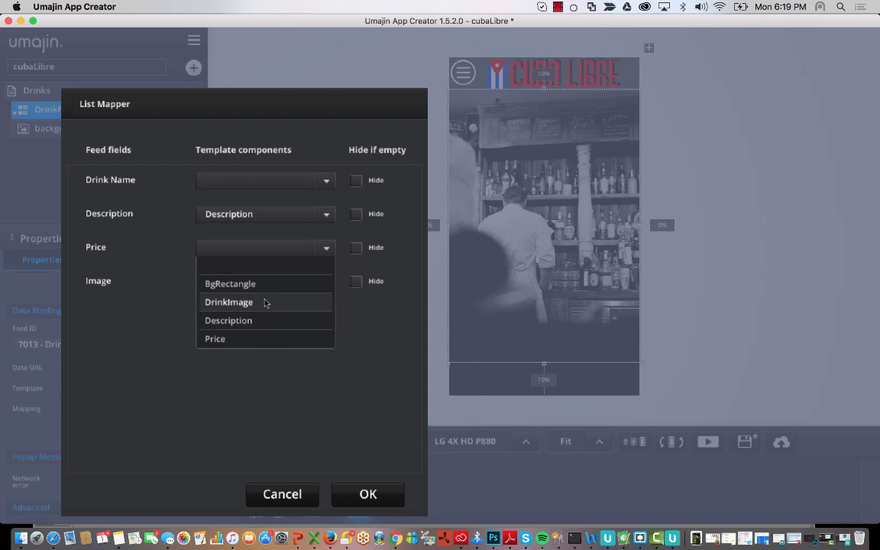
click(253, 339)
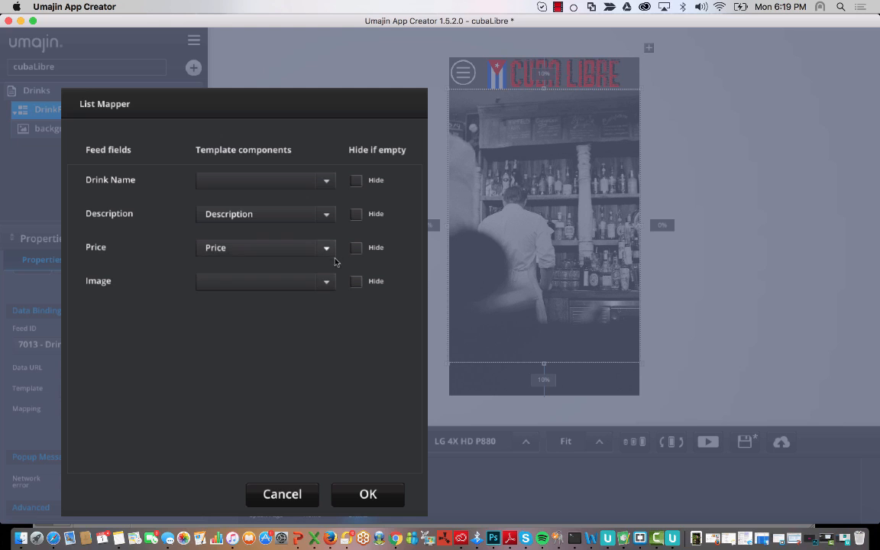
click(327, 283)
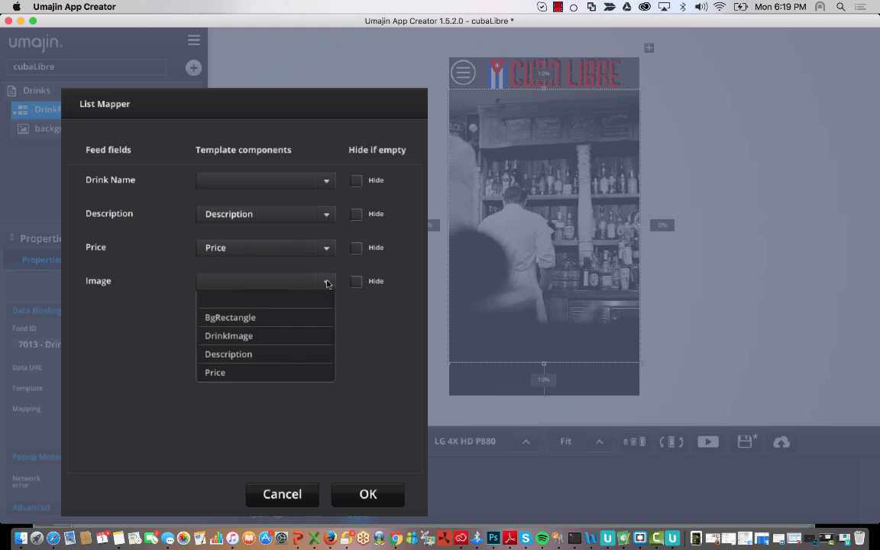
click(259, 339)
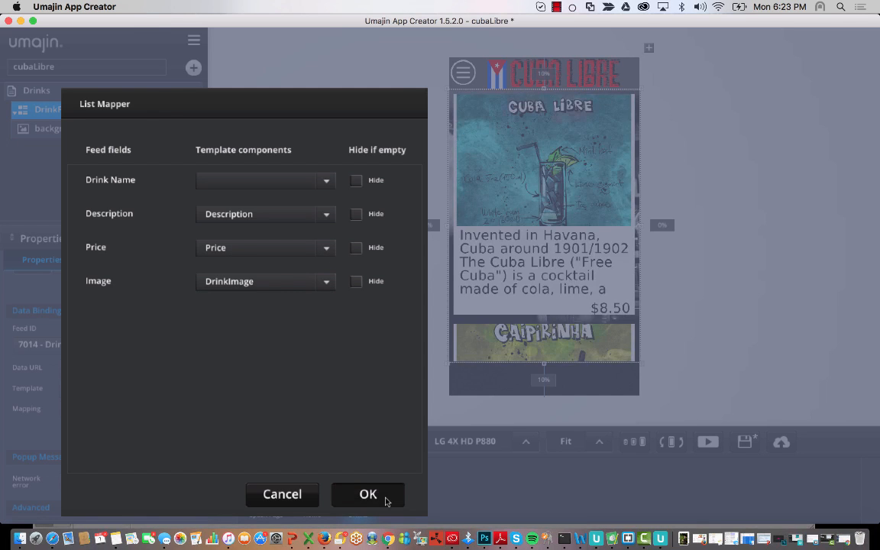
click(382, 498)
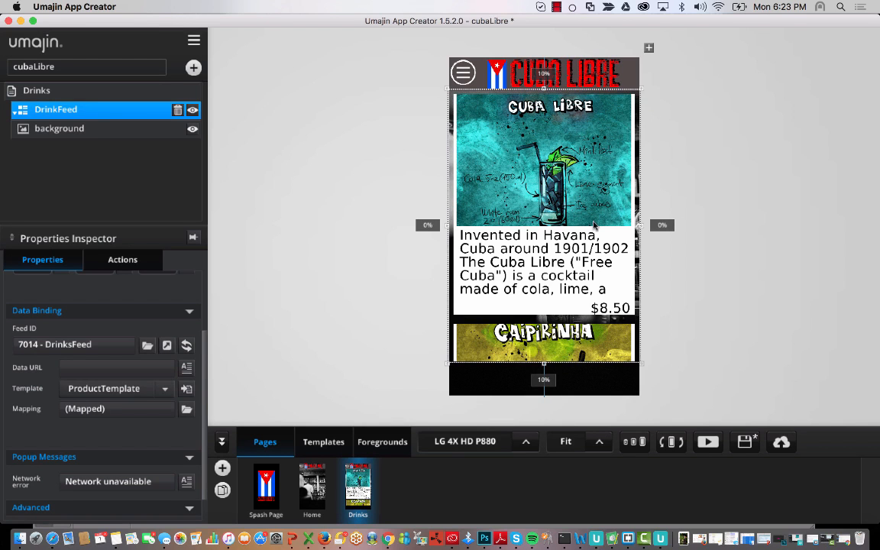
scroll(594, 226, down, 5)
scroll(594, 225, up, 5)
scroll(594, 225, down, 8)
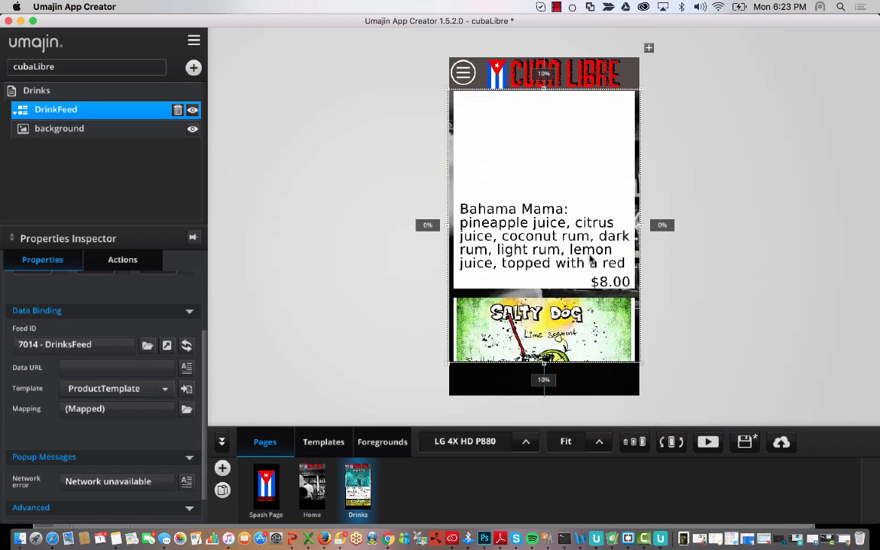
scroll(590, 260, down, 6)
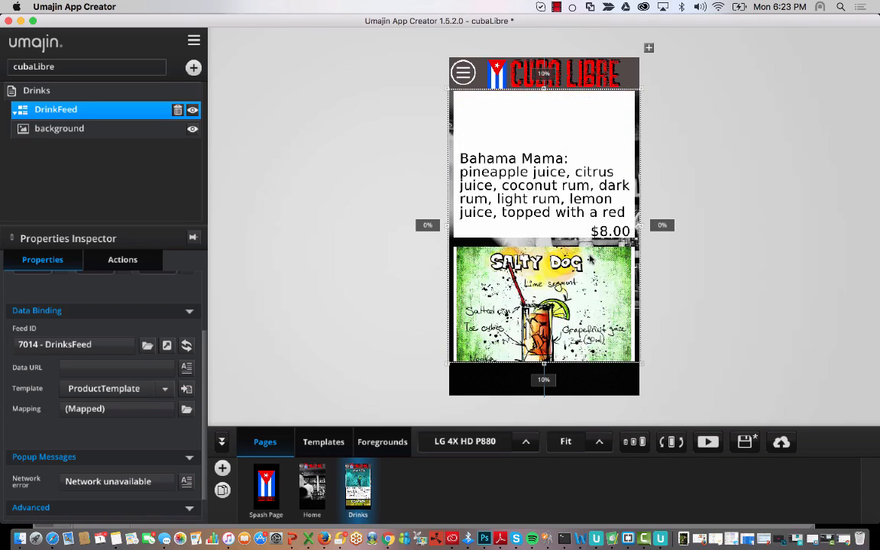
scroll(590, 260, up, 8)
scroll(590, 260, down, 3)
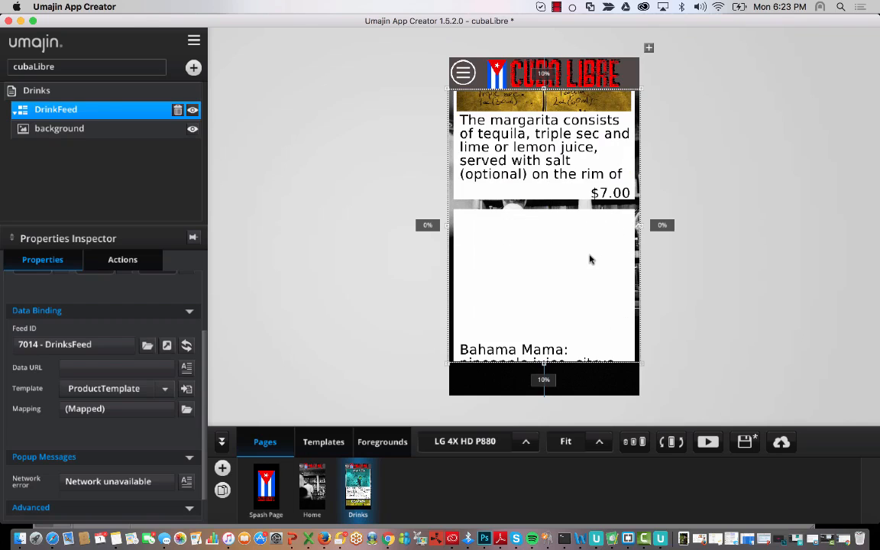
click(590, 260)
click(590, 260)
scroll(589, 260, down, 5)
scroll(590, 260, down, 8)
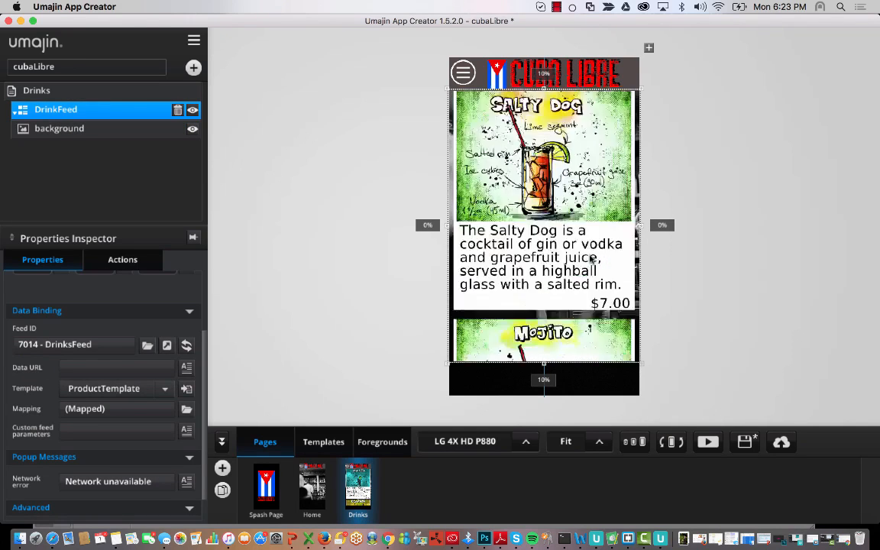
scroll(590, 259, up, 10)
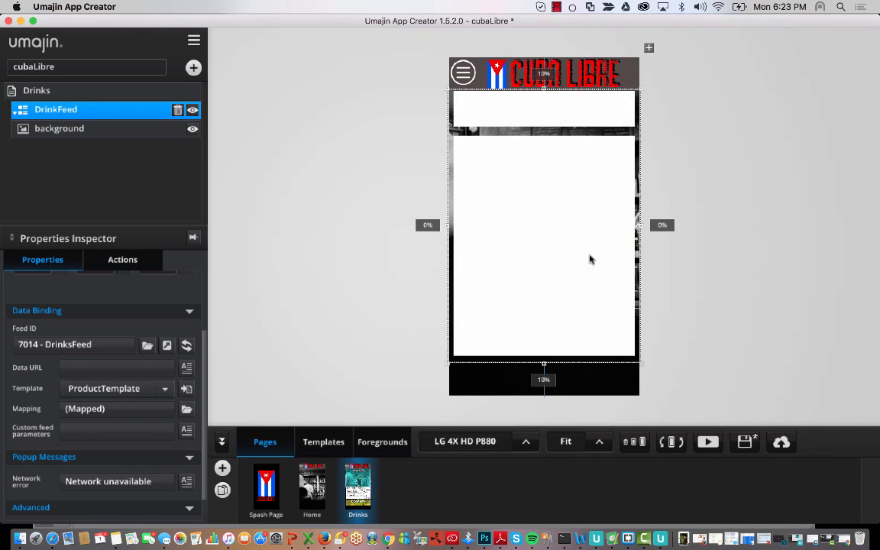
scroll(590, 260, up, 2)
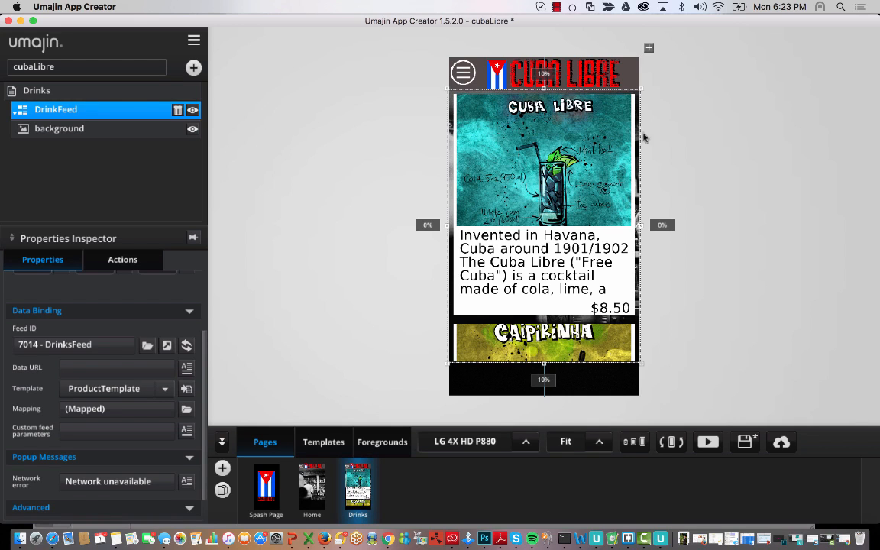
scroll(561, 309, down, 10)
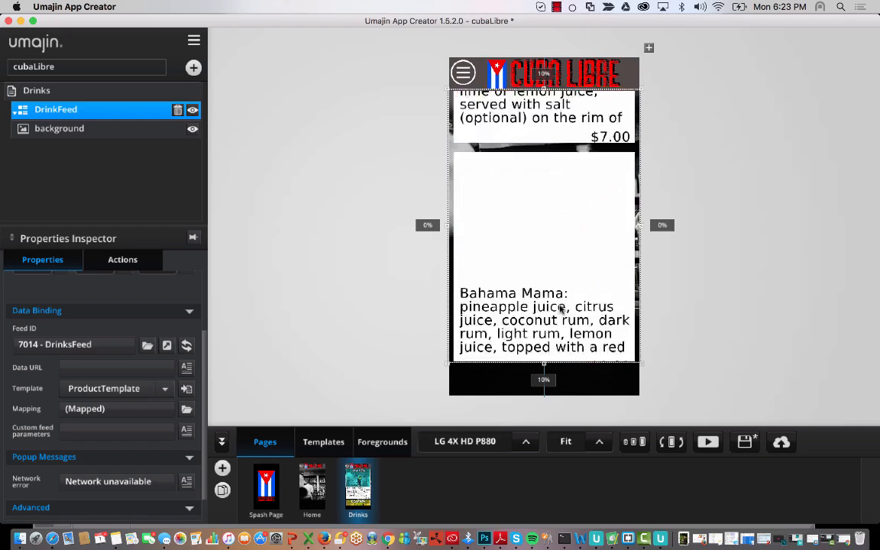
scroll(560, 309, up, 10)
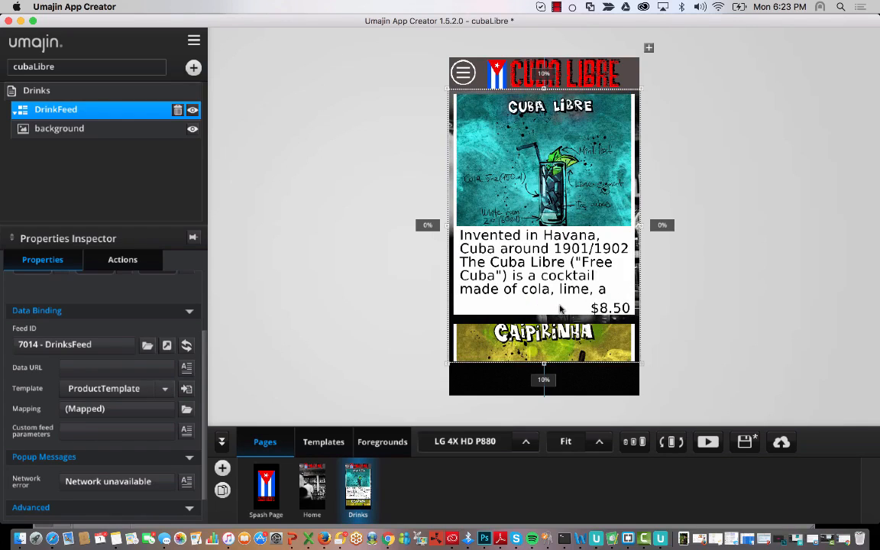
scroll(560, 308, down, 5)
scroll(560, 309, up, 5)
scroll(560, 307, down, 2)
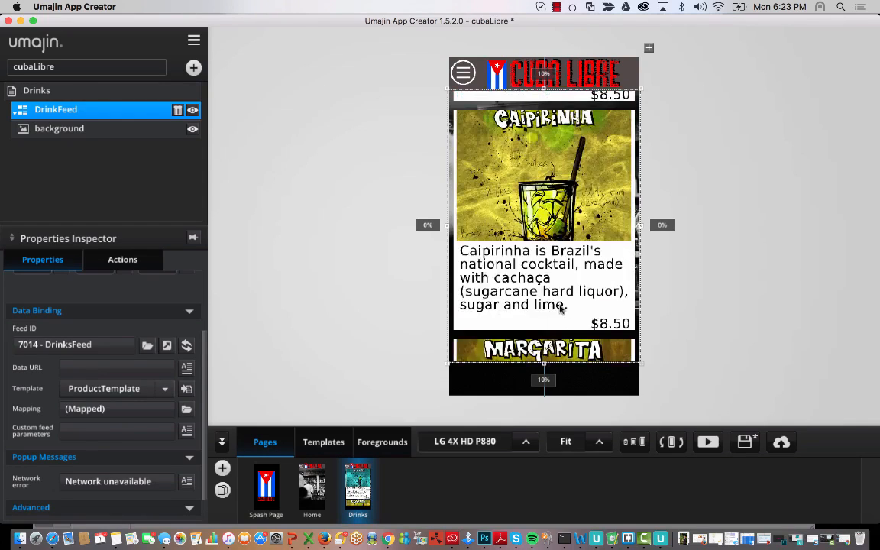
scroll(560, 308, up, 2)
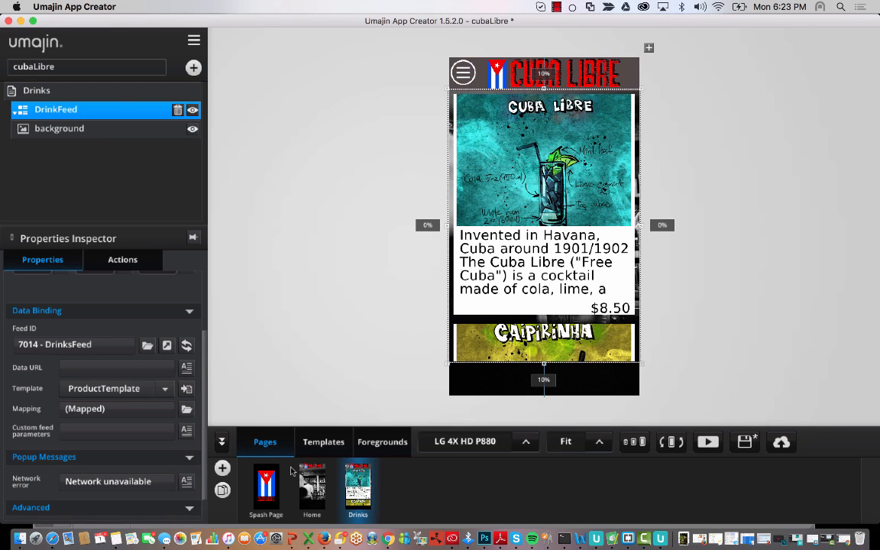
- In the ProductTemplate, nudge the drink image and Description text box slightly down
click(324, 443)
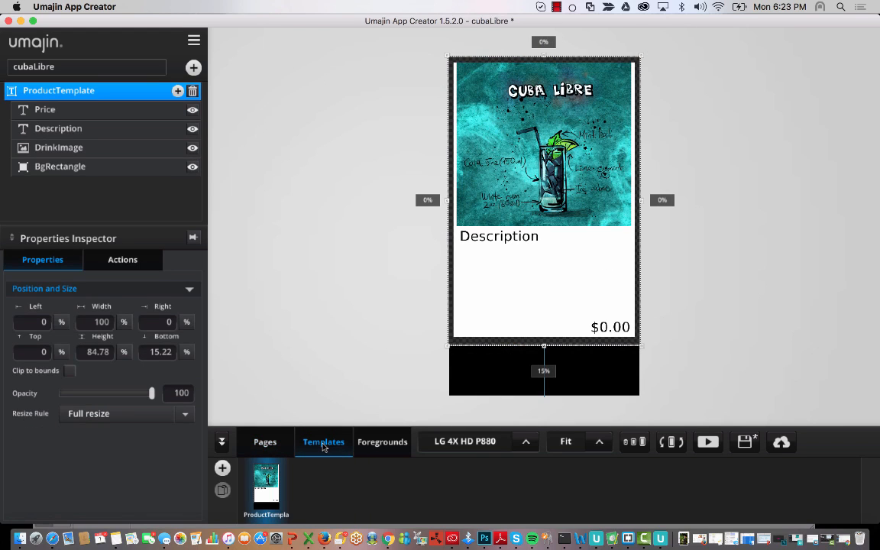
click(520, 217)
drag(520, 214, 519, 218)
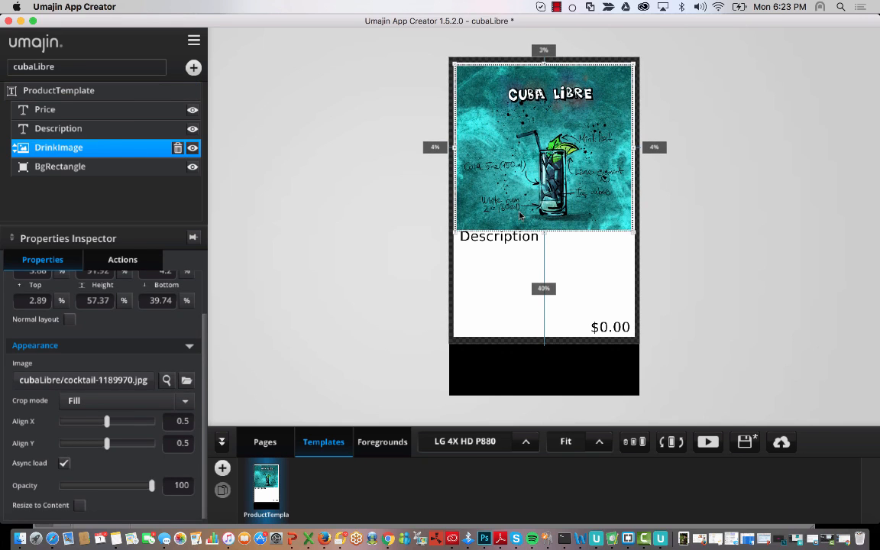
click(364, 147)
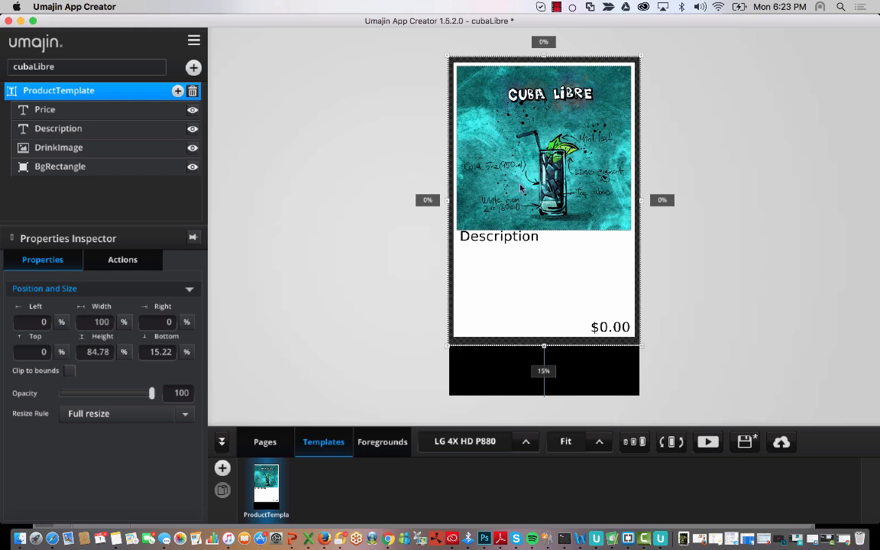
click(506, 239)
drag(507, 240, 507, 241)
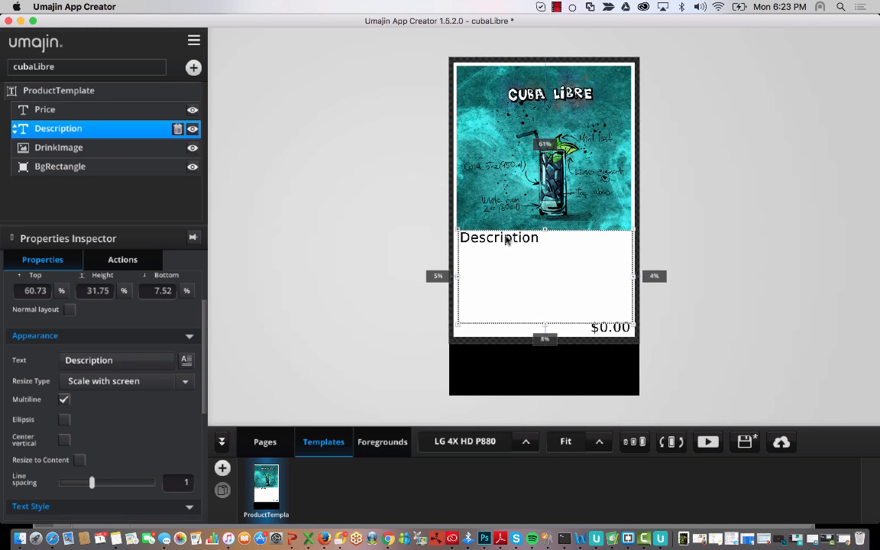
click(395, 221)
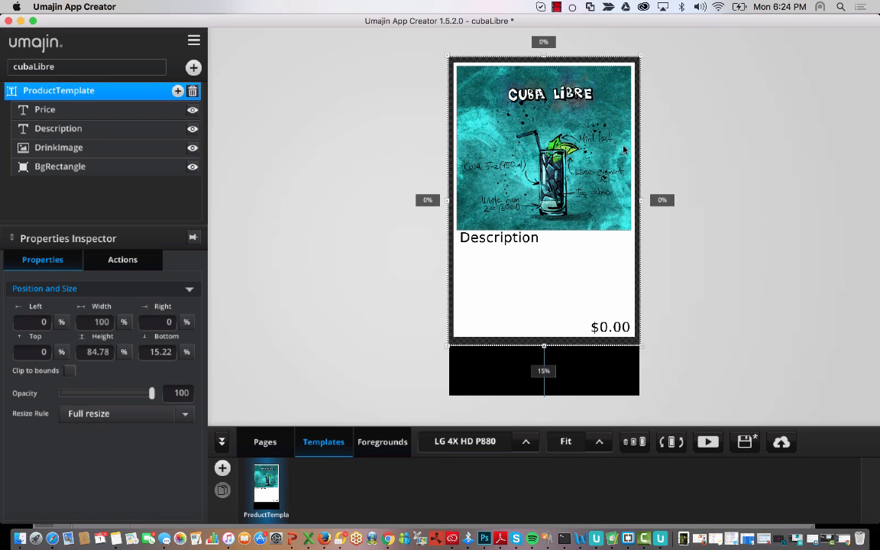
- Make the card's background rectangle semi-transparent and preview the result on the Drinks page
click(60, 169)
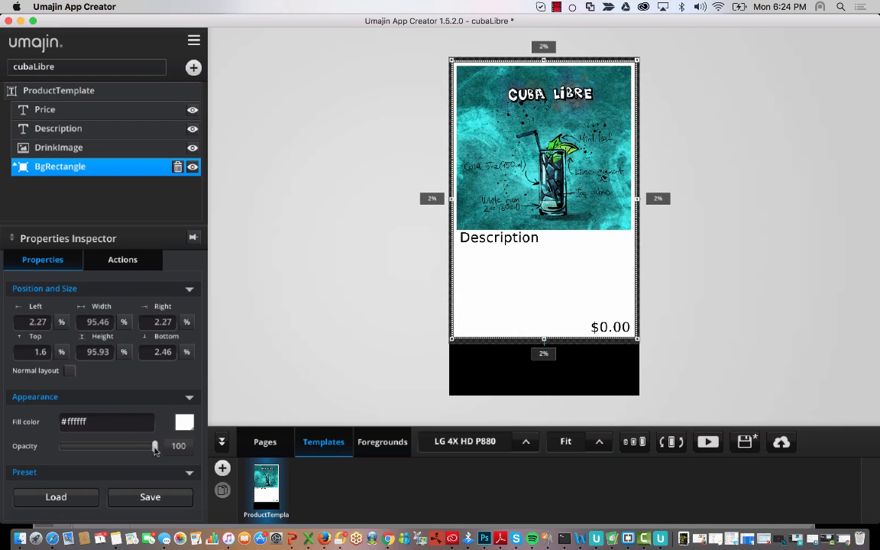
drag(153, 449, 117, 446)
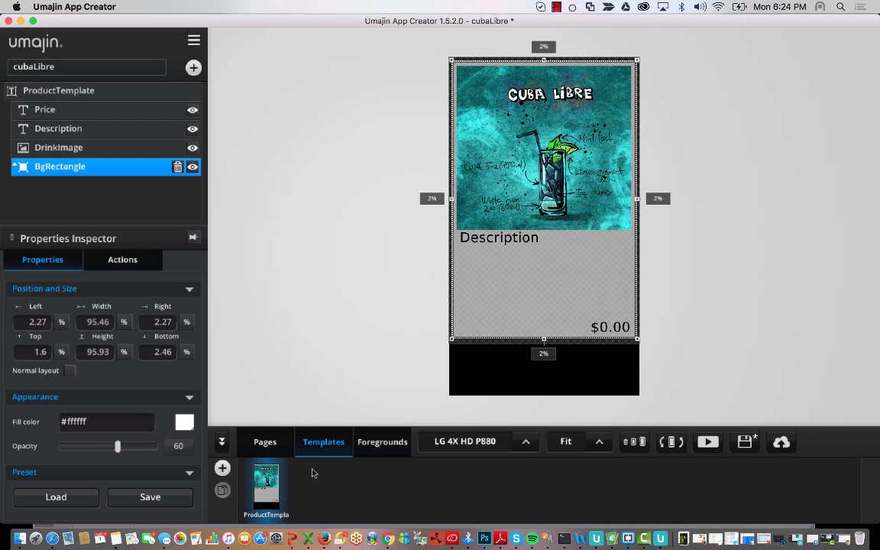
click(265, 445)
scroll(526, 246, down, 3)
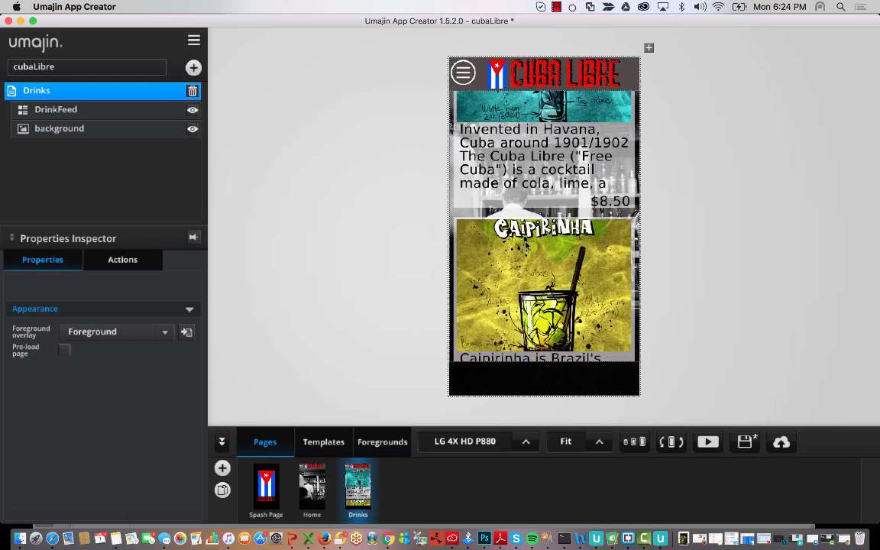
scroll(486, 181, up, 5)
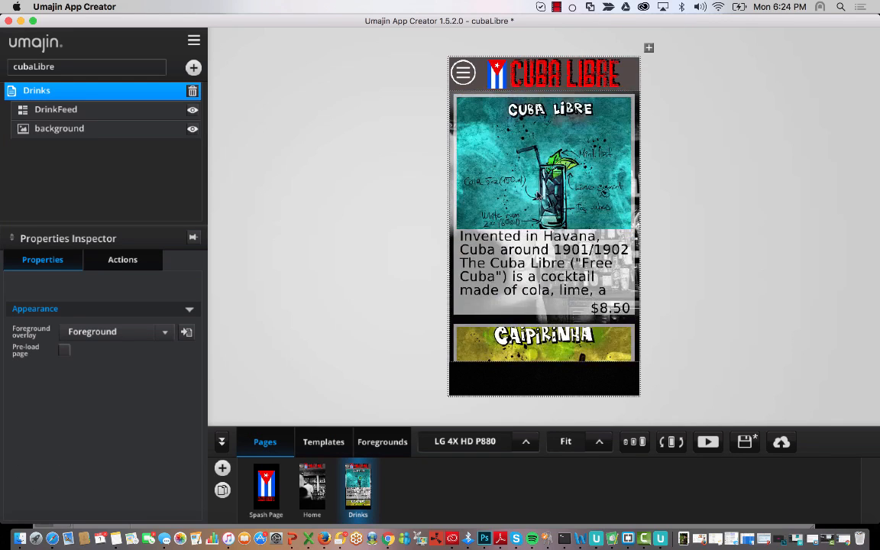
scroll(537, 195, down, 6)
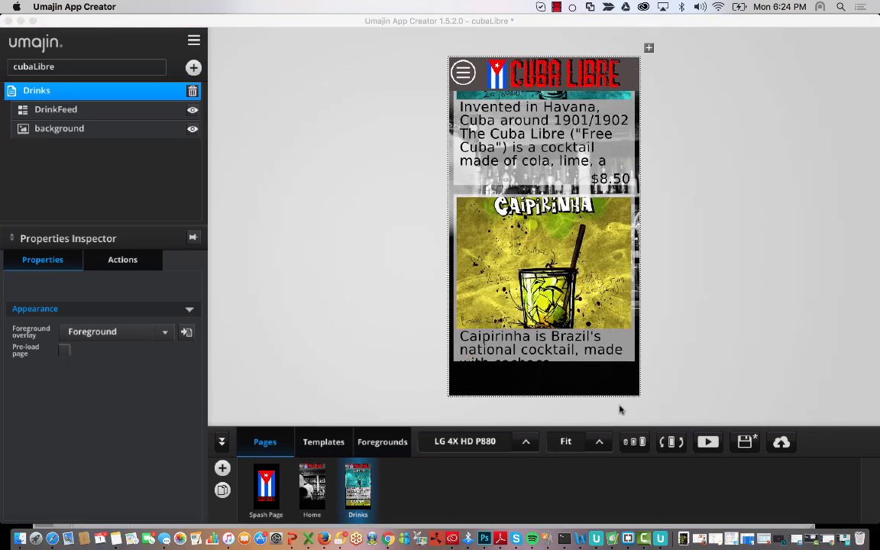
- Lower the background rectangle's opacity further, then return to the Drinks page
click(323, 442)
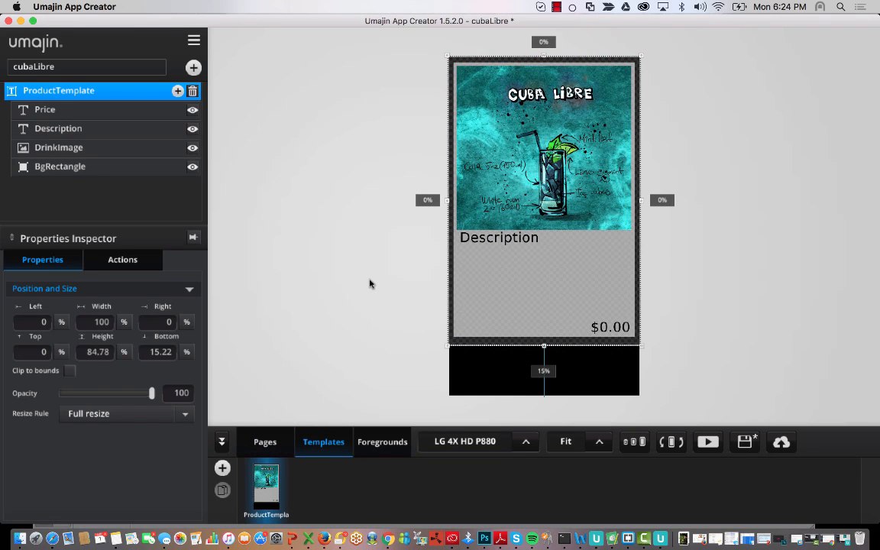
click(65, 165)
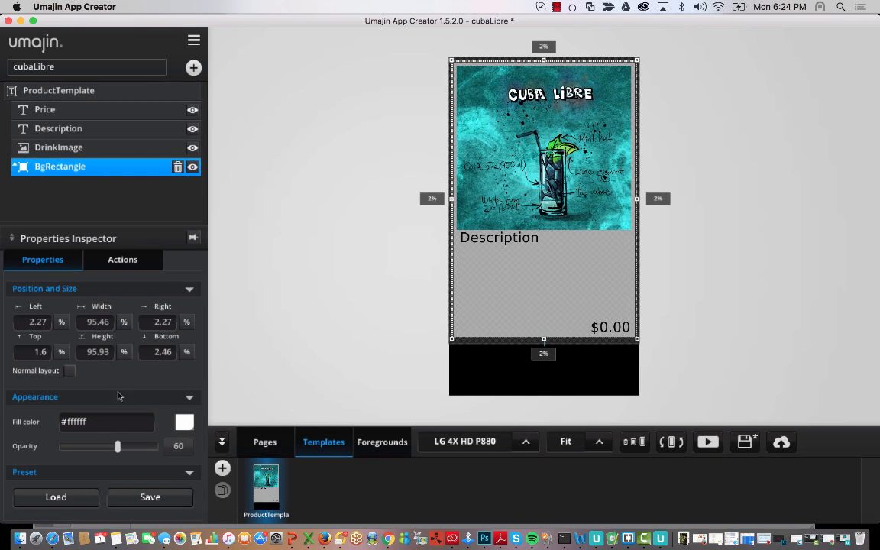
drag(119, 446, 107, 449)
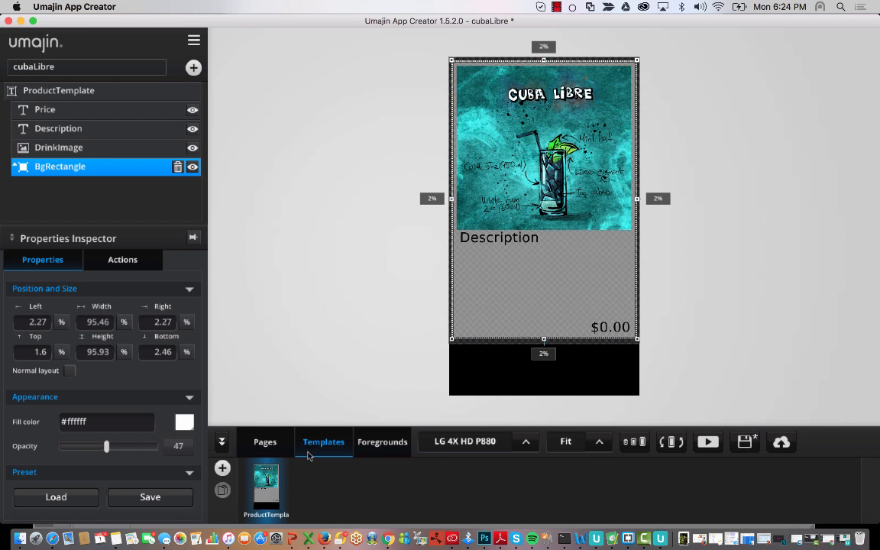
click(266, 442)
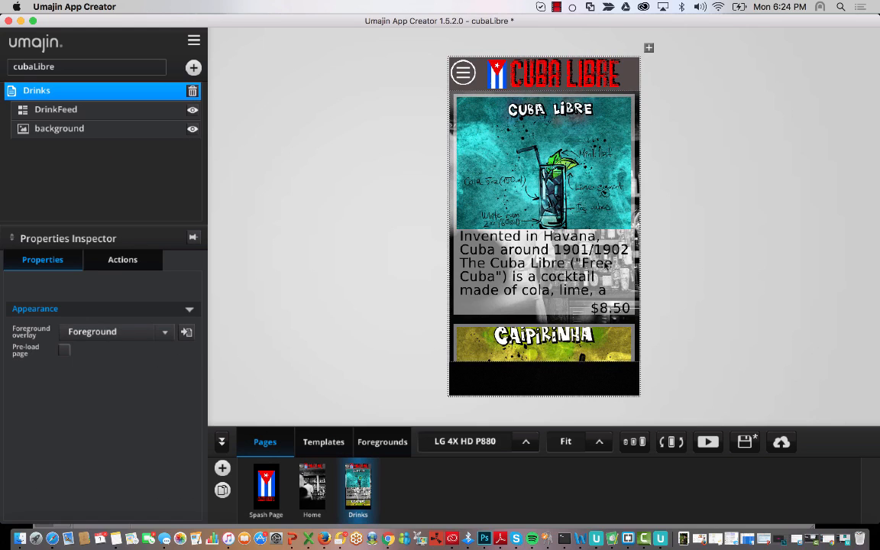
- Scroll through the drink cards on the Drinks page and set the zoom to Fit
scroll(606, 266, down, 5)
scroll(606, 266, up, 5)
scroll(606, 266, down, 8)
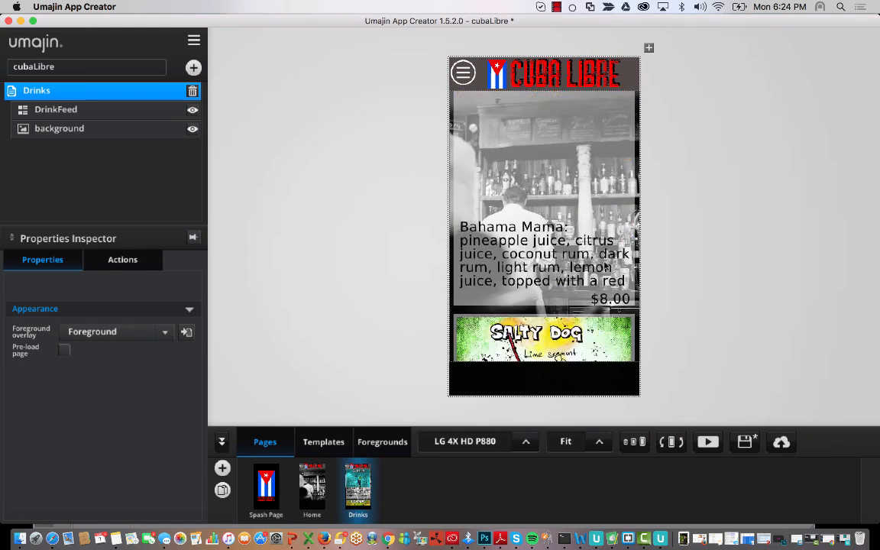
scroll(606, 266, down, 6)
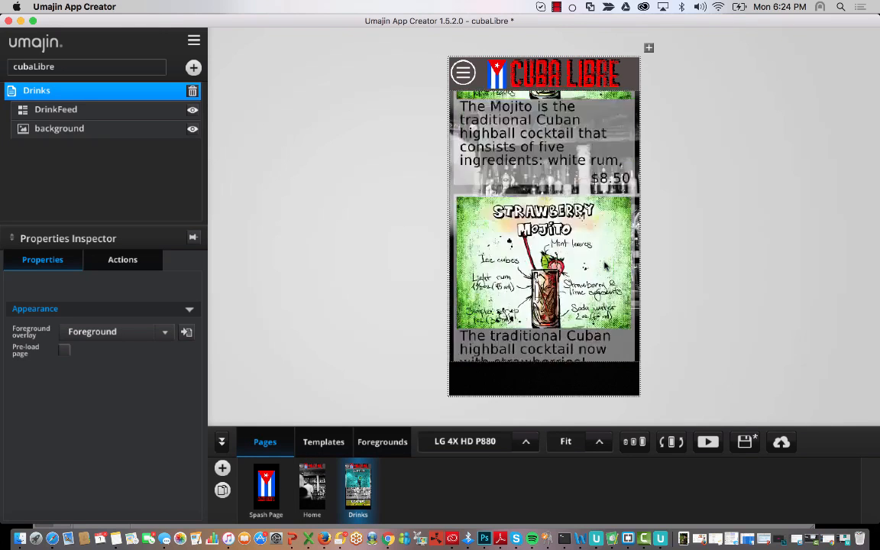
scroll(606, 266, down, 2)
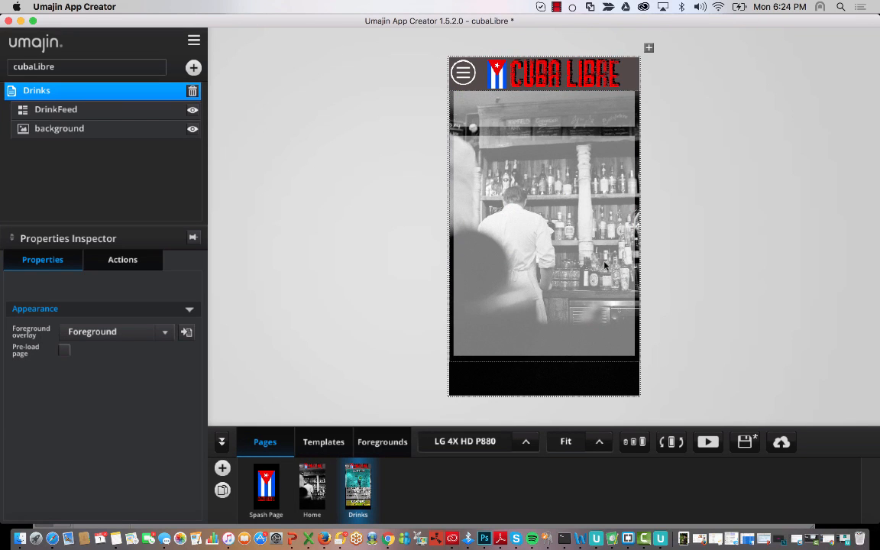
scroll(579, 269, up, 5)
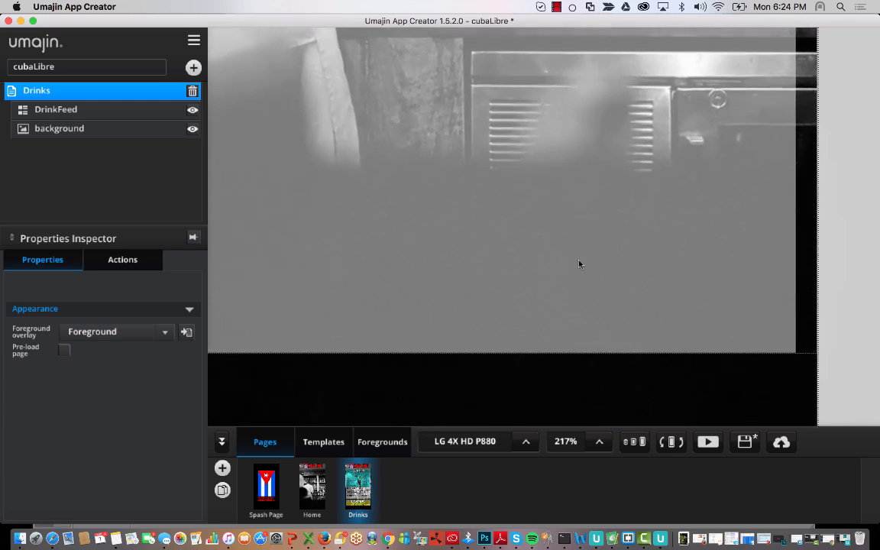
click(600, 442)
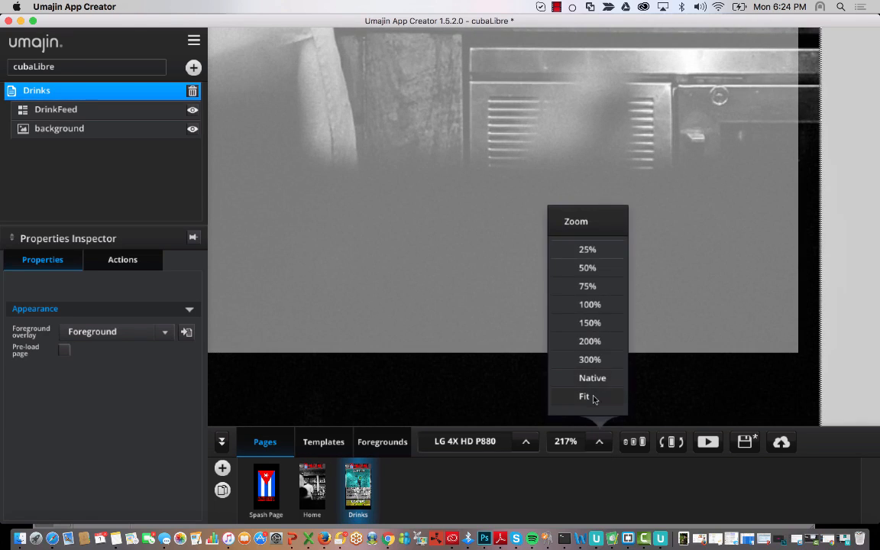
click(593, 399)
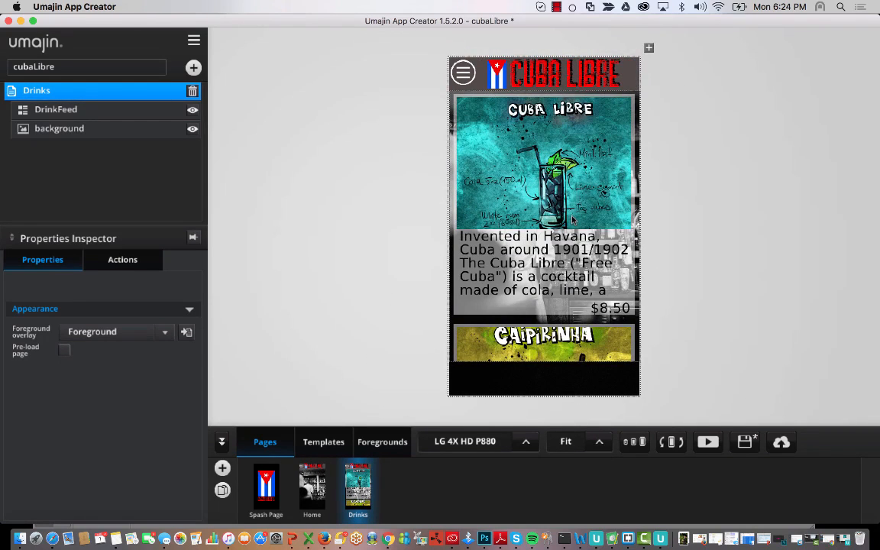
- Review the Mojito, Caipirinha and Margarita cards, then reopen the ProductTemplate
scroll(574, 220, down, 5)
scroll(574, 220, up, 5)
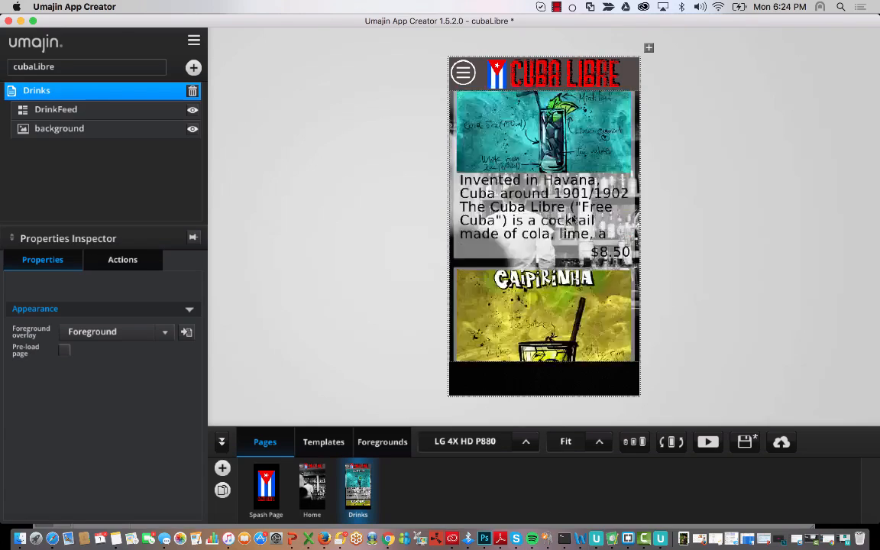
scroll(535, 267, down, 15)
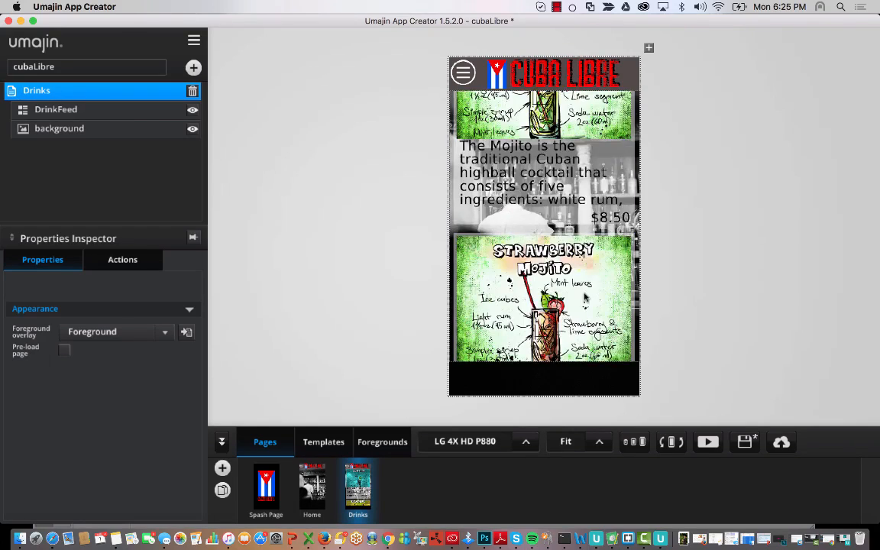
scroll(585, 298, up, 3)
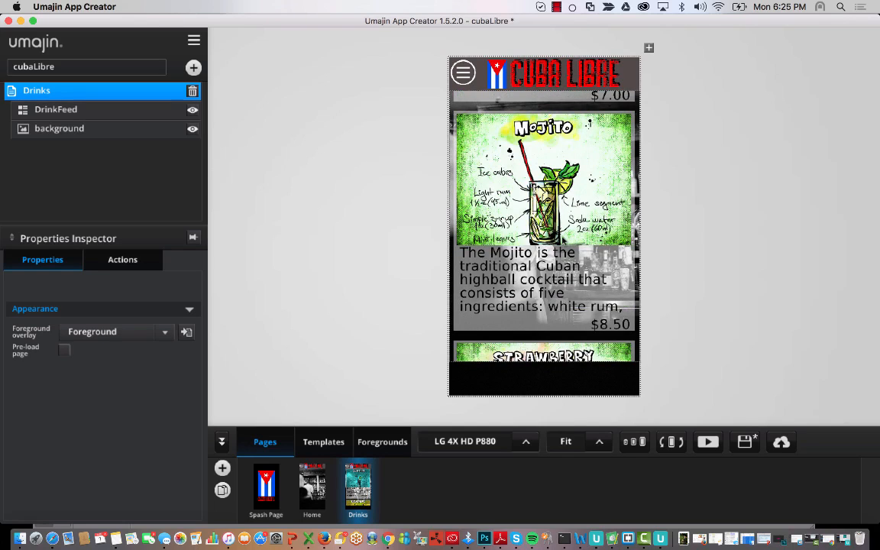
scroll(585, 298, up, 10)
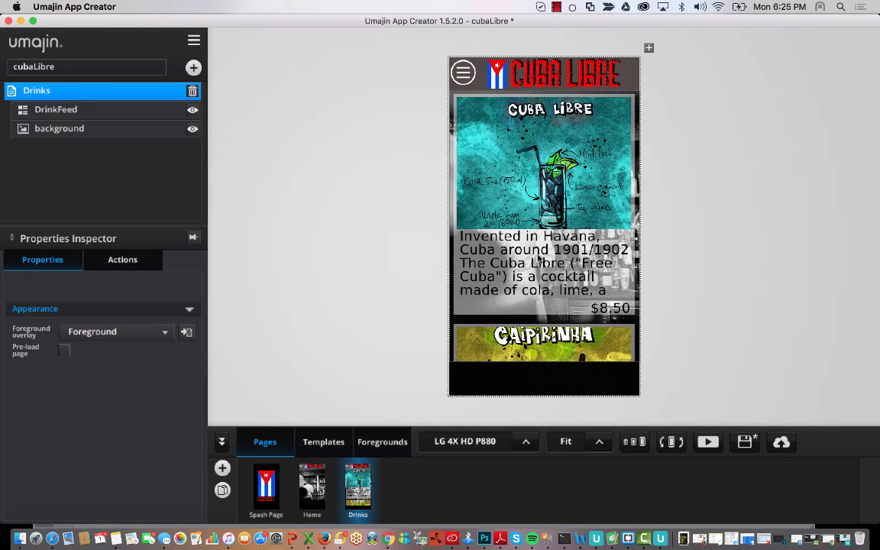
scroll(590, 277, down, 3)
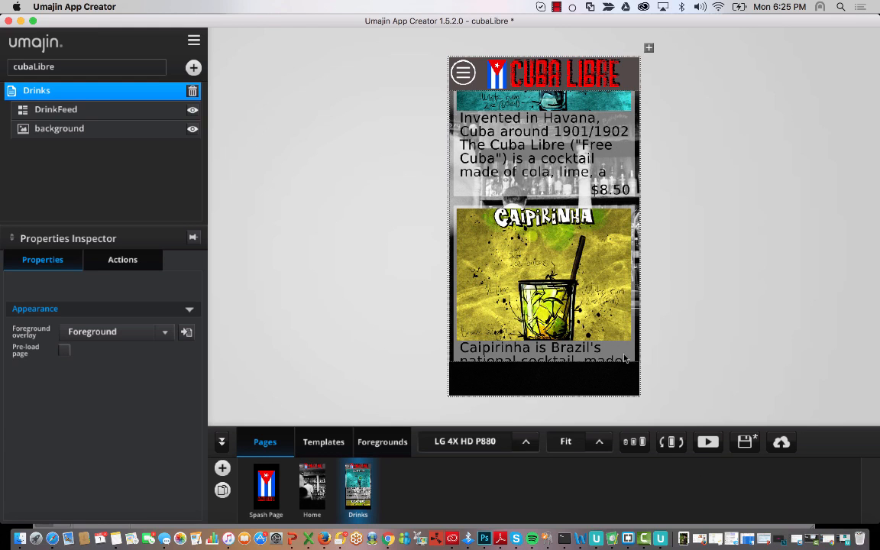
scroll(625, 358, down, 5)
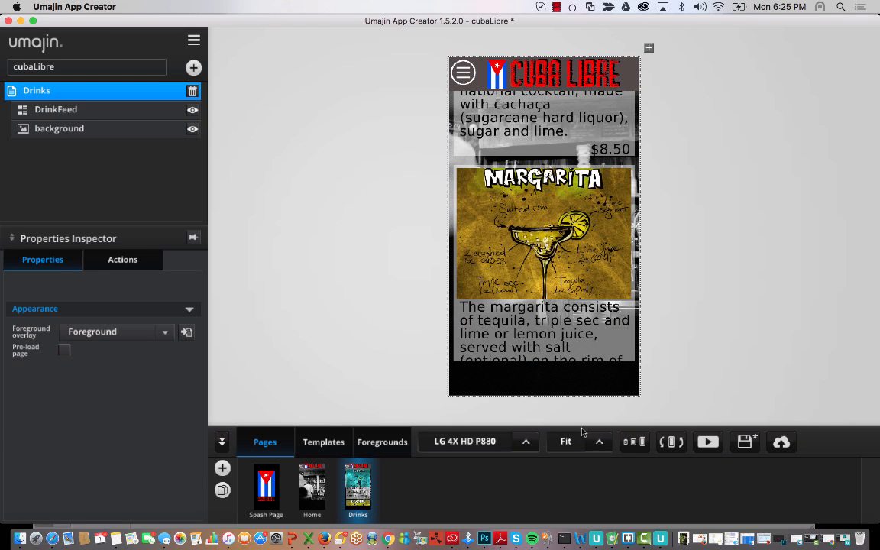
click(327, 442)
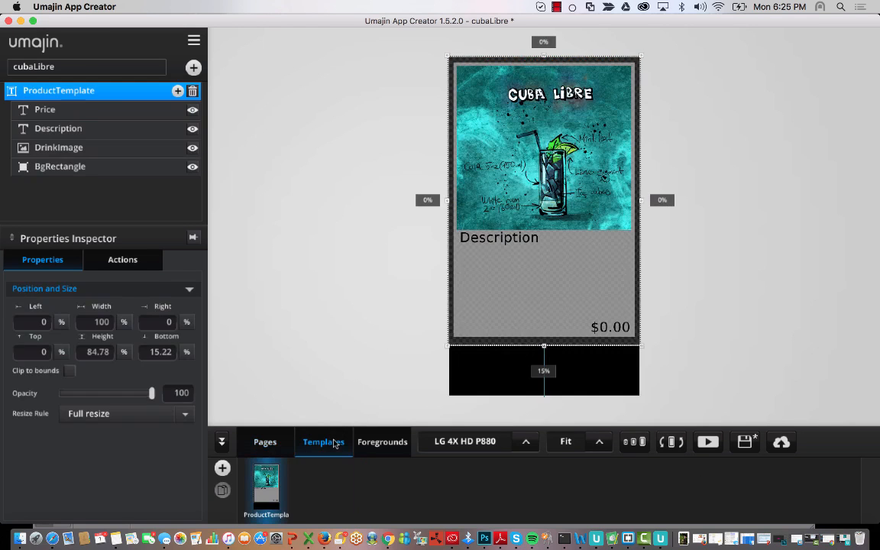
- Reduce the template's Description text font size from 12 to 9
click(497, 270)
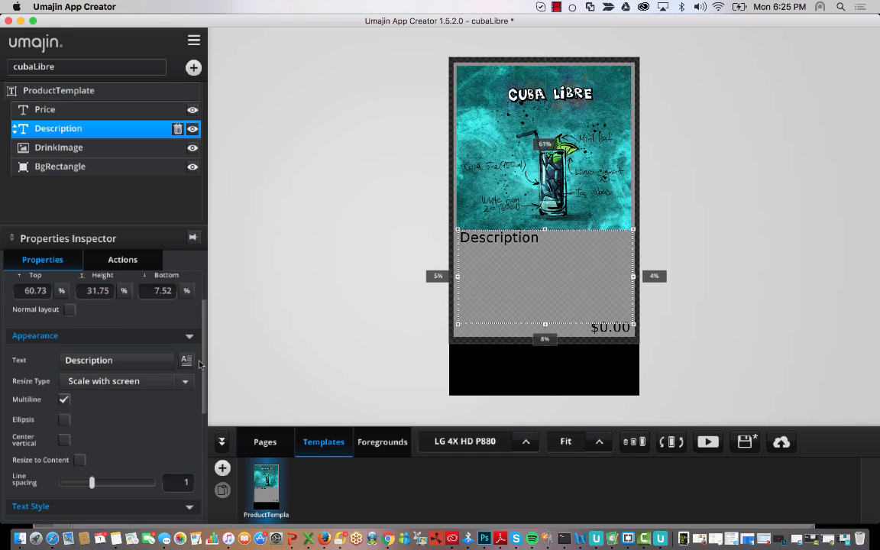
scroll(199, 364, up, 3)
scroll(198, 365, down, 8)
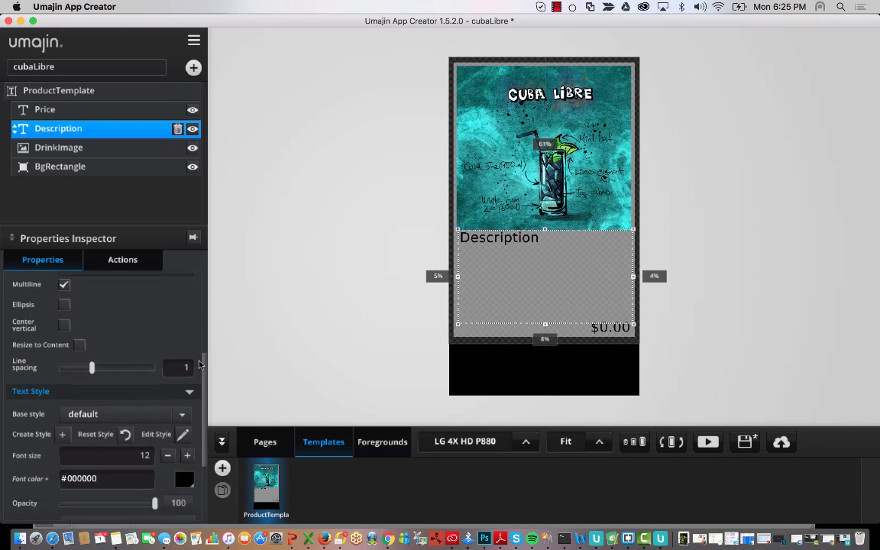
click(167, 456)
click(167, 455)
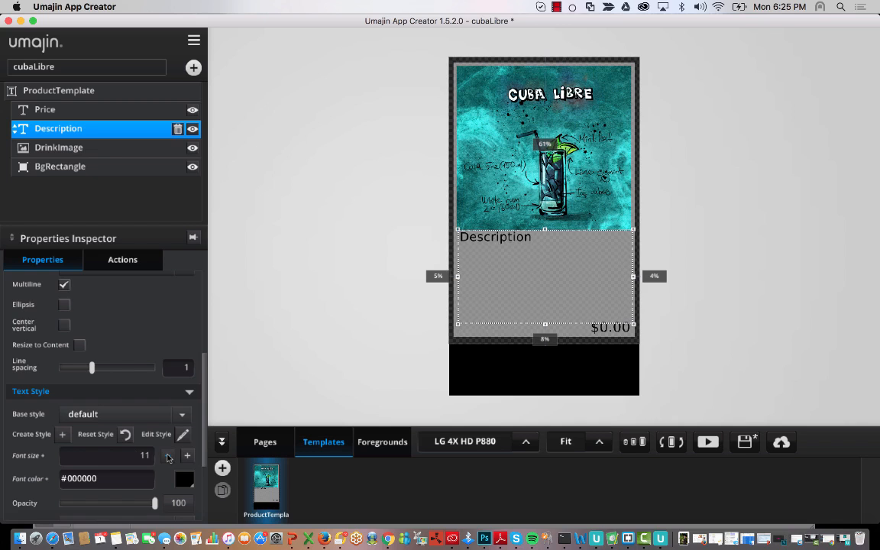
click(167, 455)
click(168, 455)
click(168, 456)
click(167, 456)
click(168, 455)
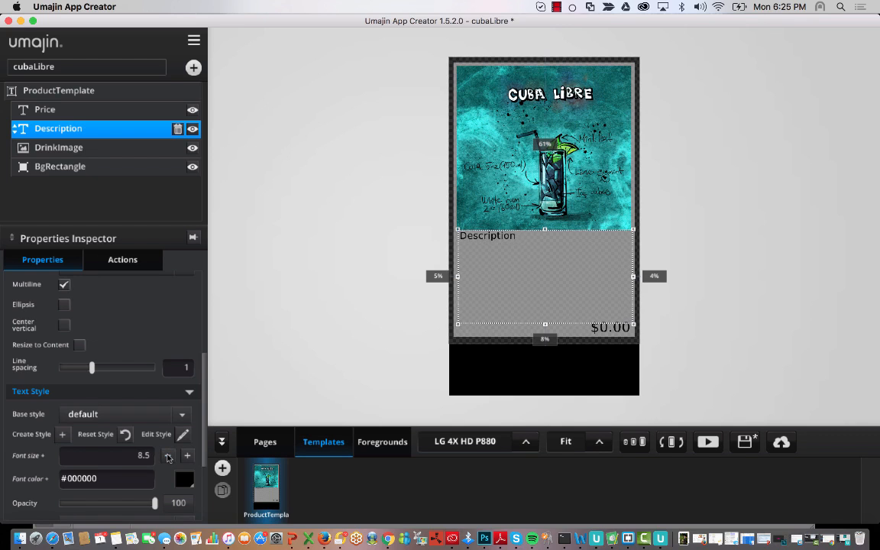
click(168, 455)
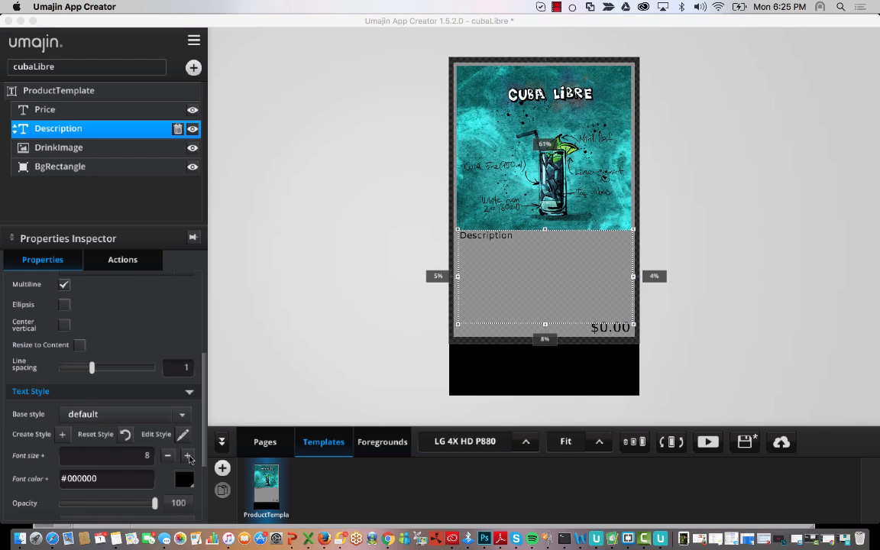
click(188, 456)
click(188, 456)
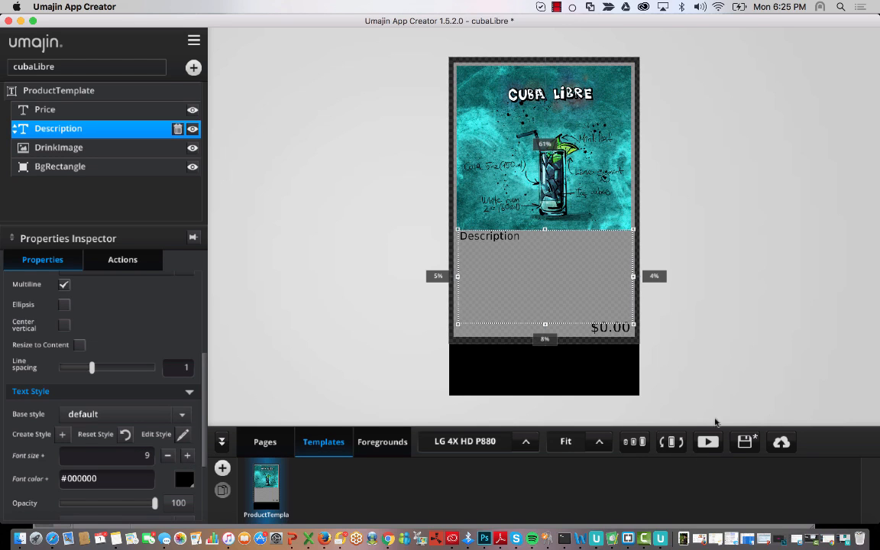
click(266, 442)
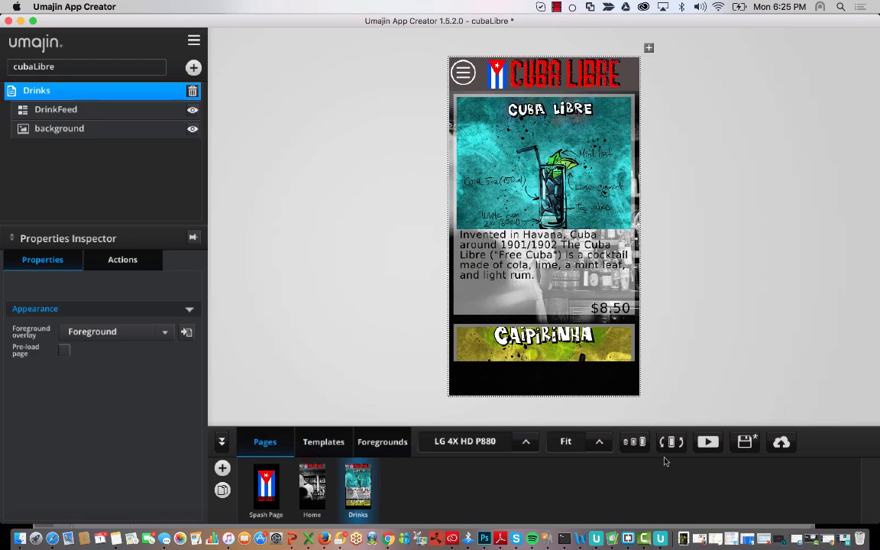
scroll(539, 309, down, 3)
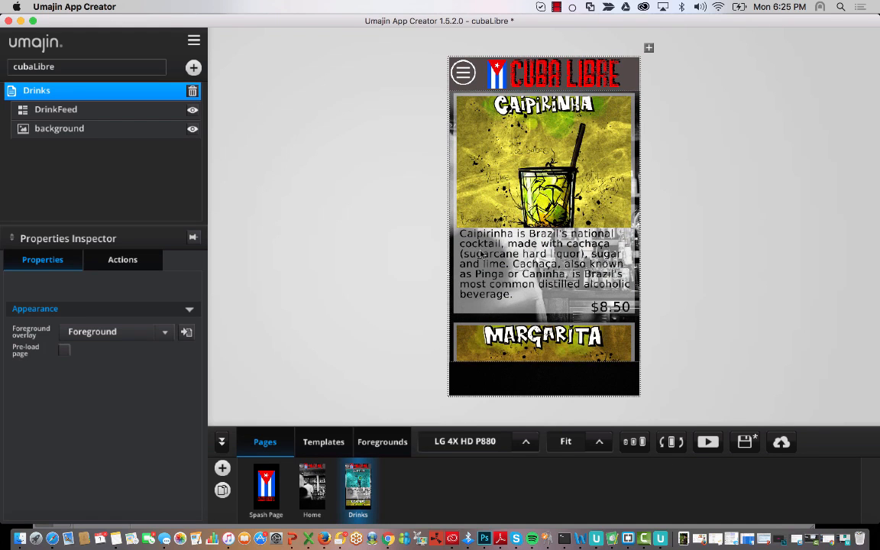
scroll(520, 278, down, 5)
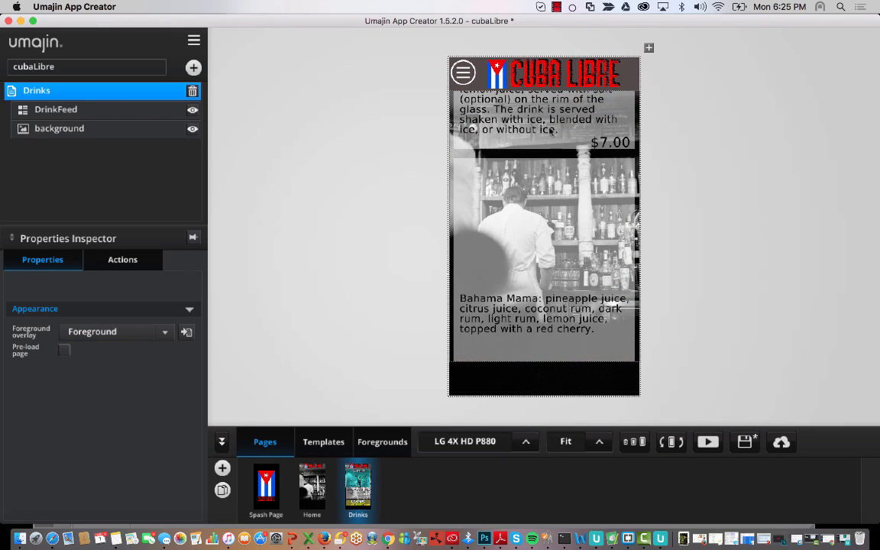
scroll(548, 311, down, 10)
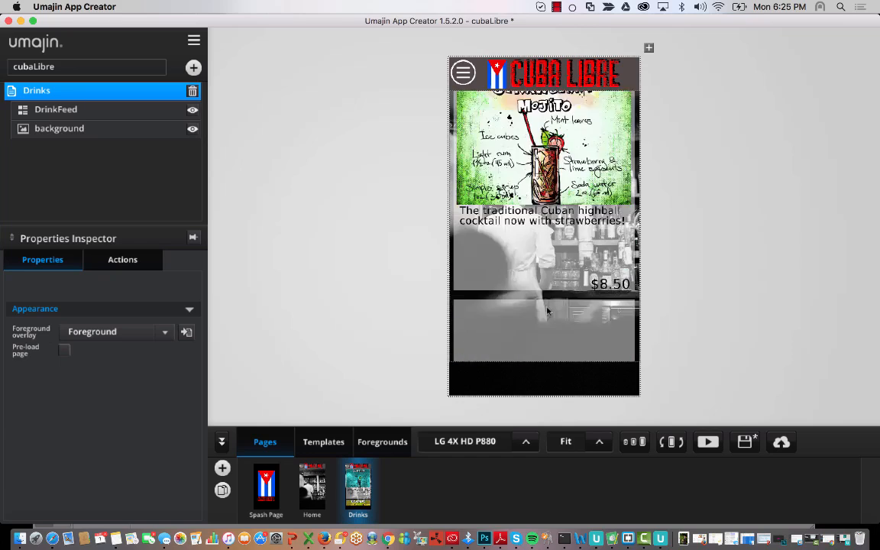
scroll(548, 311, up, 10)
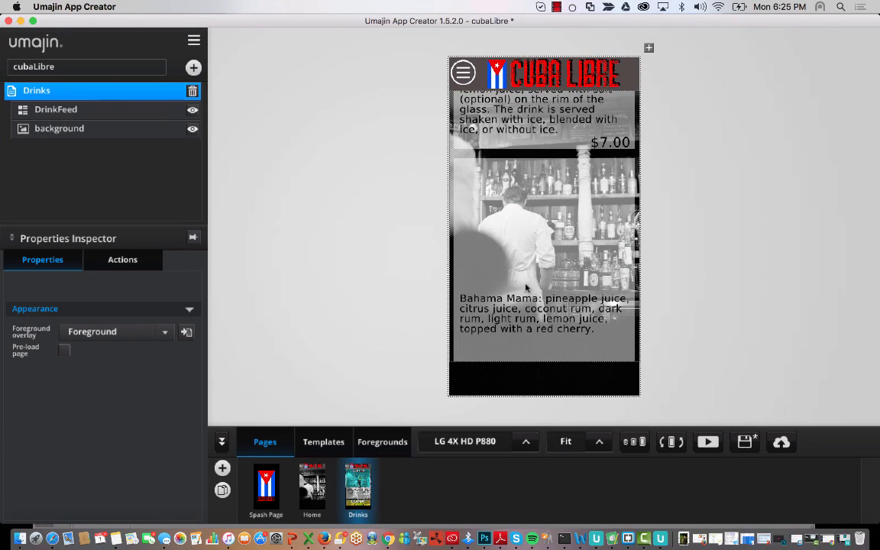
scroll(577, 307, up, 5)
scroll(579, 308, down, 10)
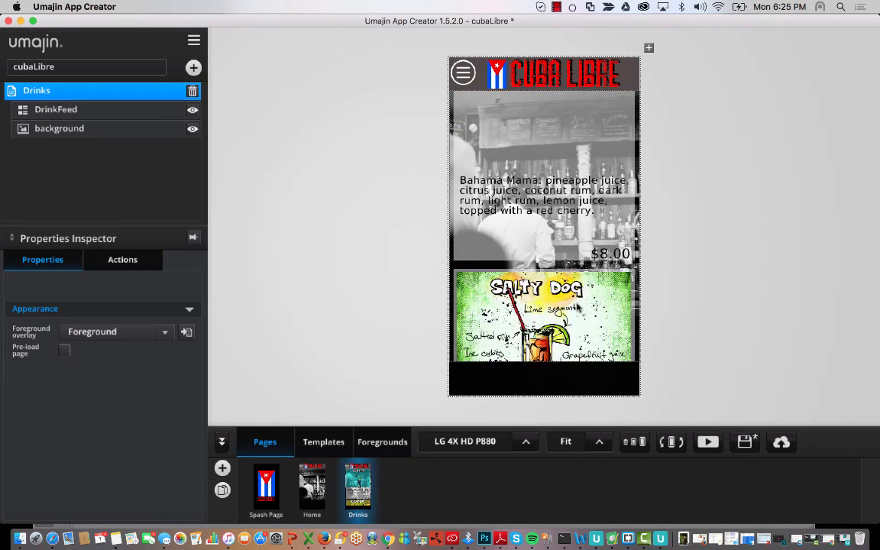
scroll(578, 307, up, 3)
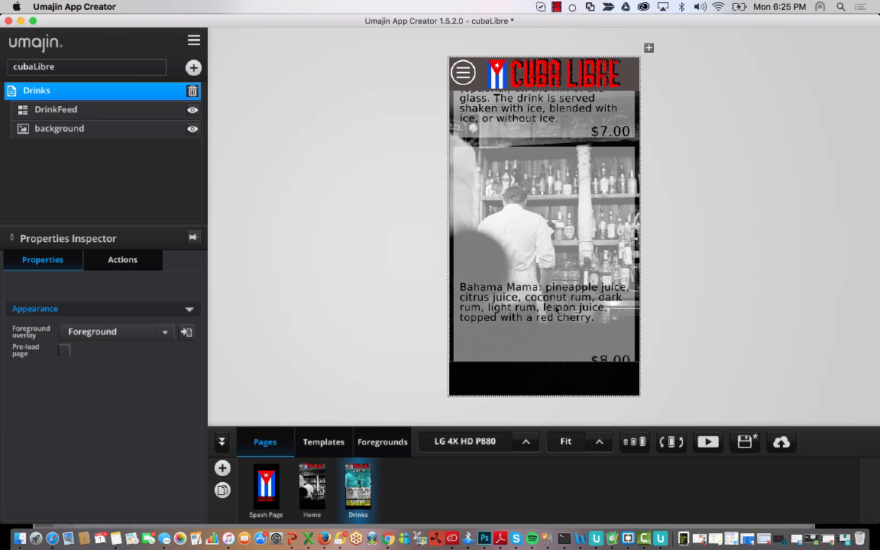
- Remove the stray 's' from the Bahama Mama image path in D5 and save the DrinksFeed
click(389, 540)
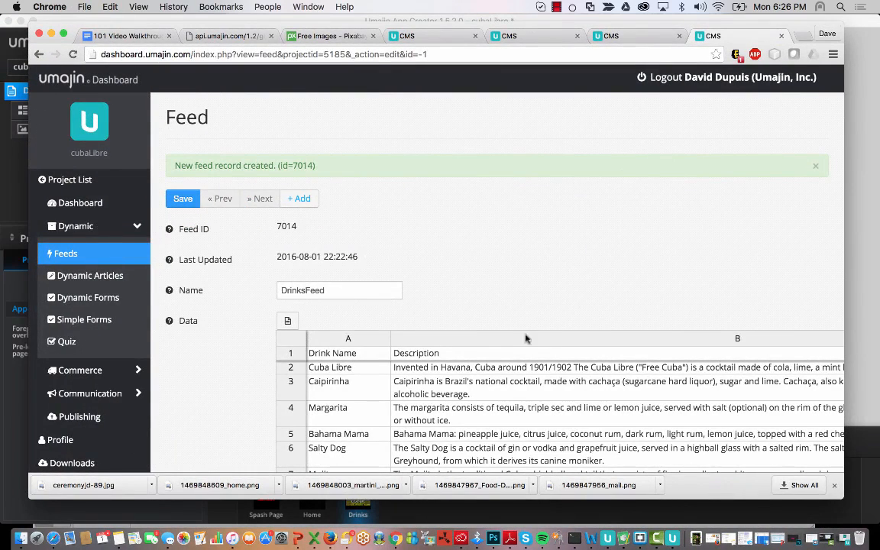
scroll(546, 404, down, 2)
click(344, 360)
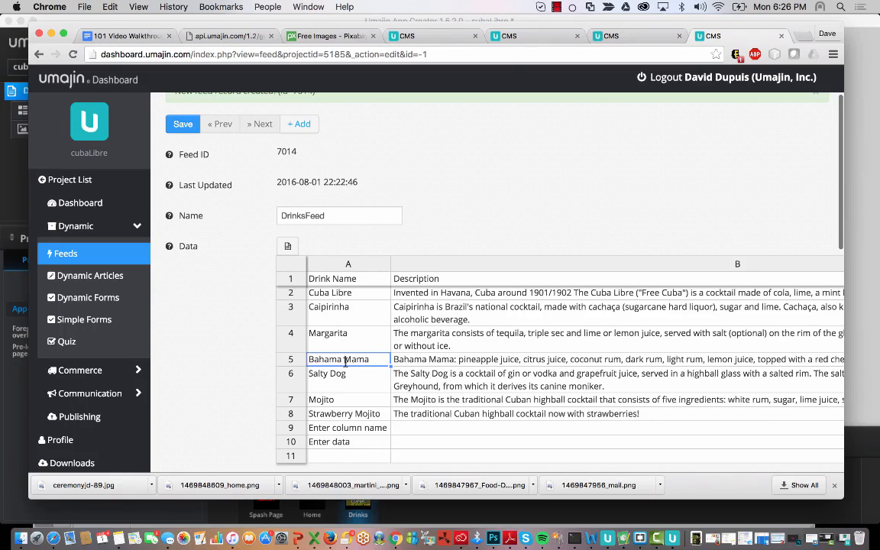
scroll(466, 370, right, 5)
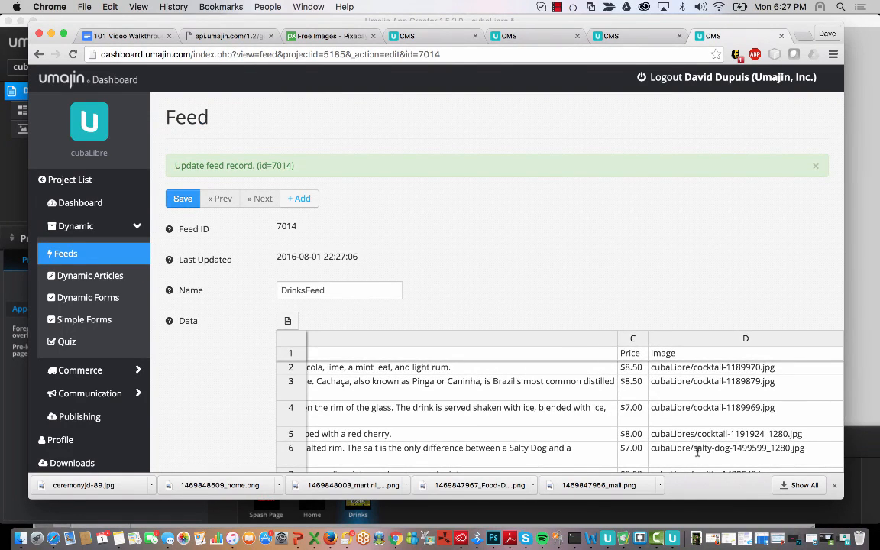
scroll(685, 433, left, 10)
scroll(685, 433, right, 5)
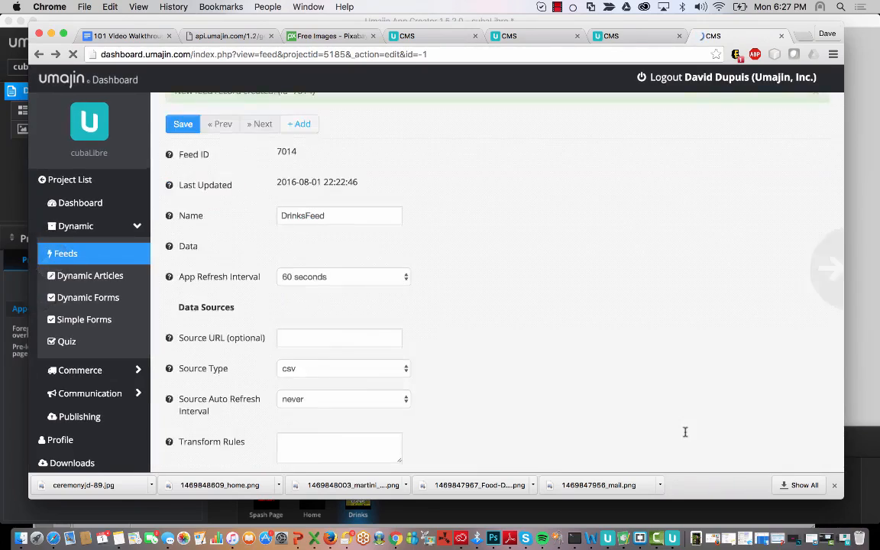
scroll(686, 432, right, 5)
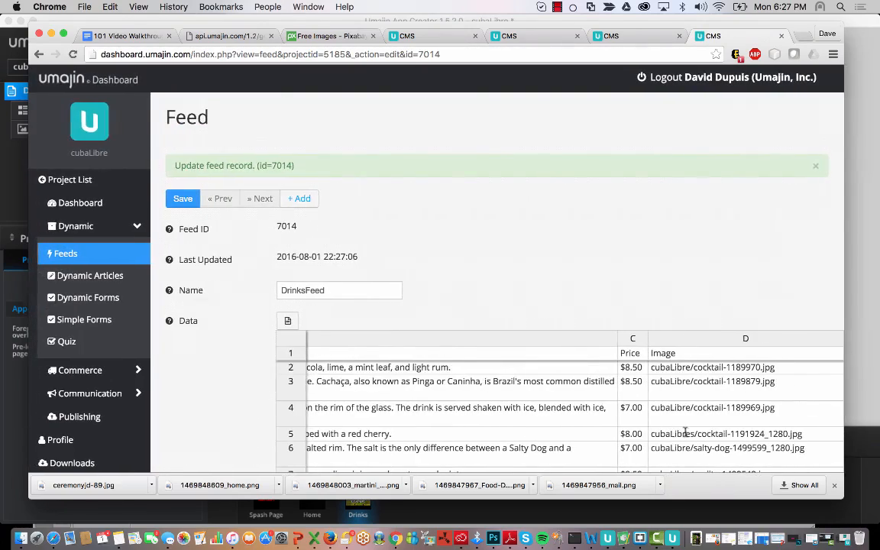
click(703, 434)
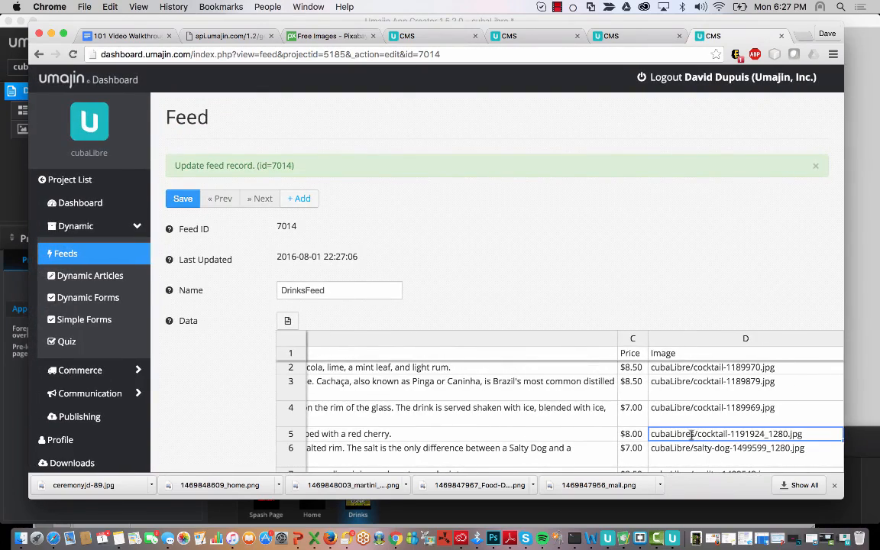
double_click(692, 434)
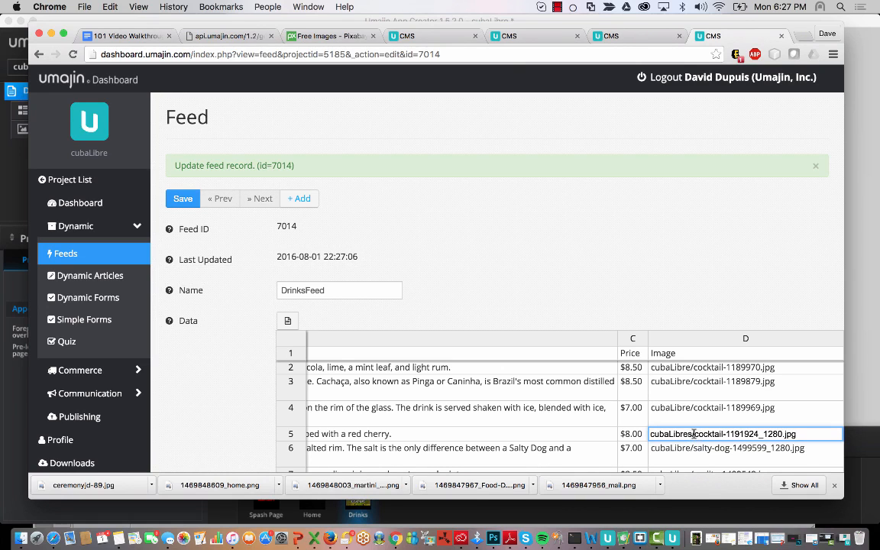
key(BackSpace)
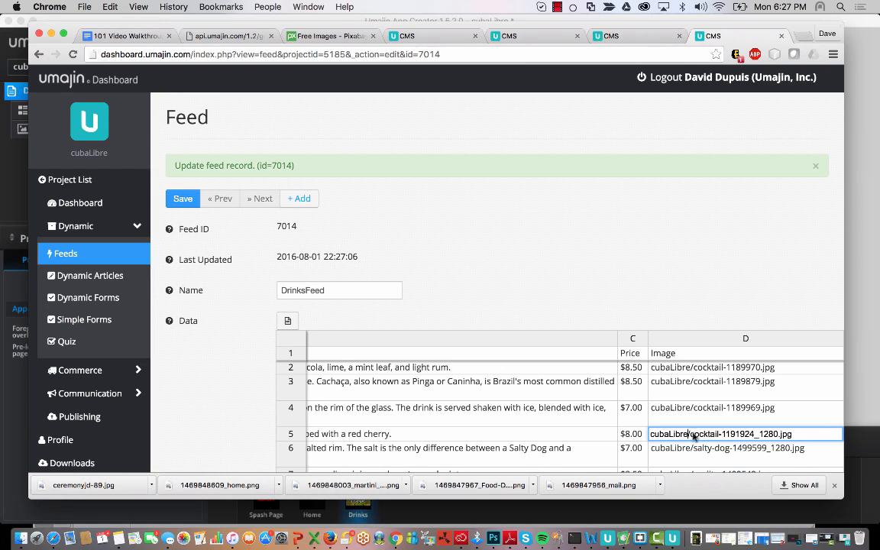
click(182, 199)
click(12, 164)
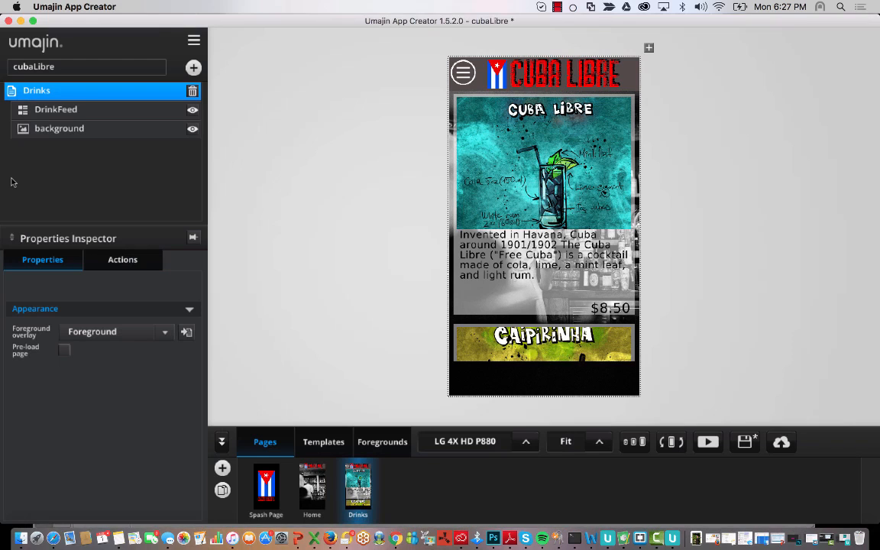
scroll(586, 222, down, 15)
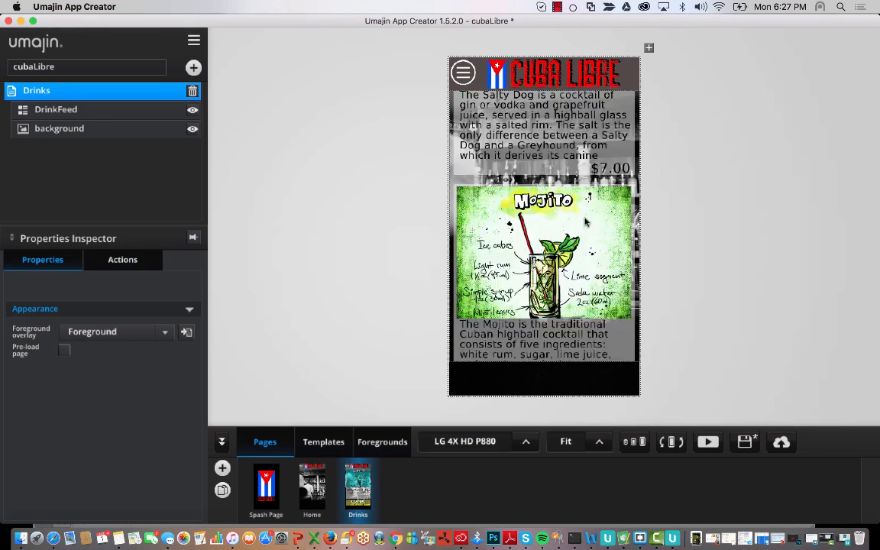
scroll(586, 222, up, 8)
scroll(586, 222, up, 3)
scroll(586, 221, down, 2)
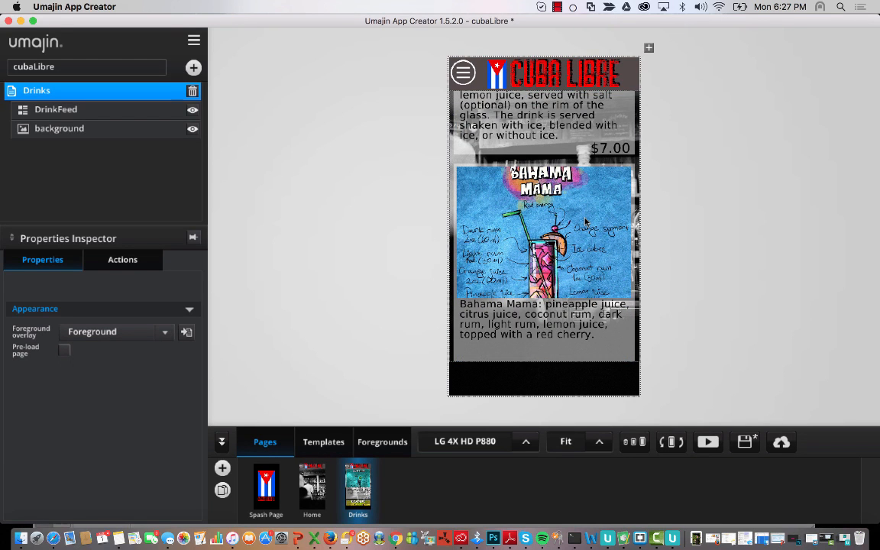
scroll(586, 222, up, 3)
scroll(586, 221, down, 5)
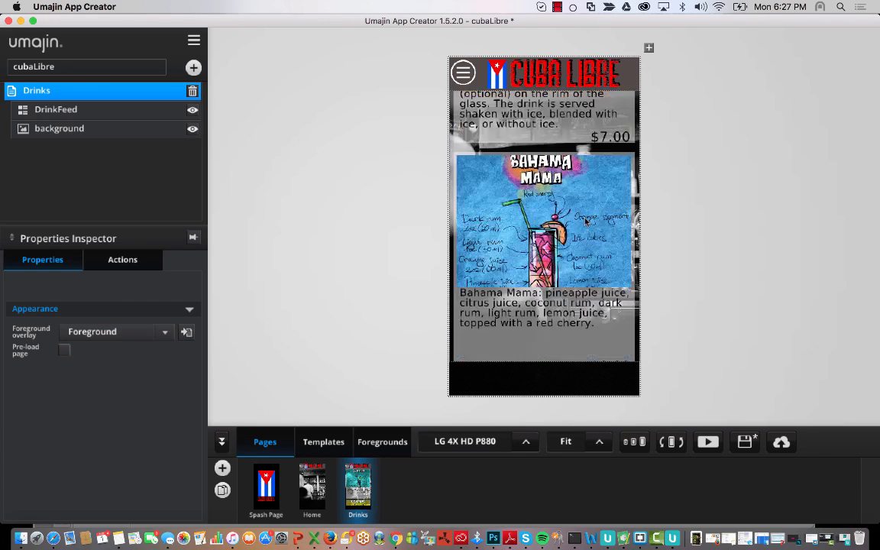
scroll(586, 221, down, 10)
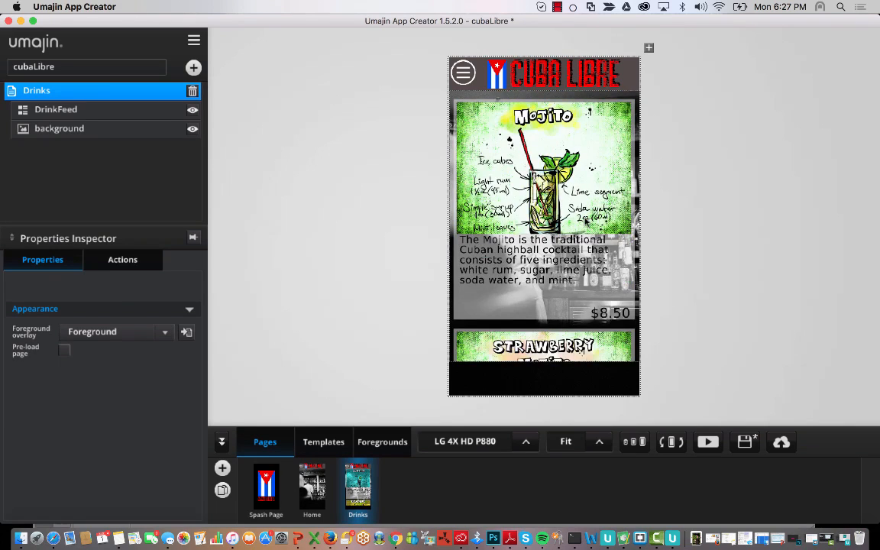
scroll(586, 221, up, 10)
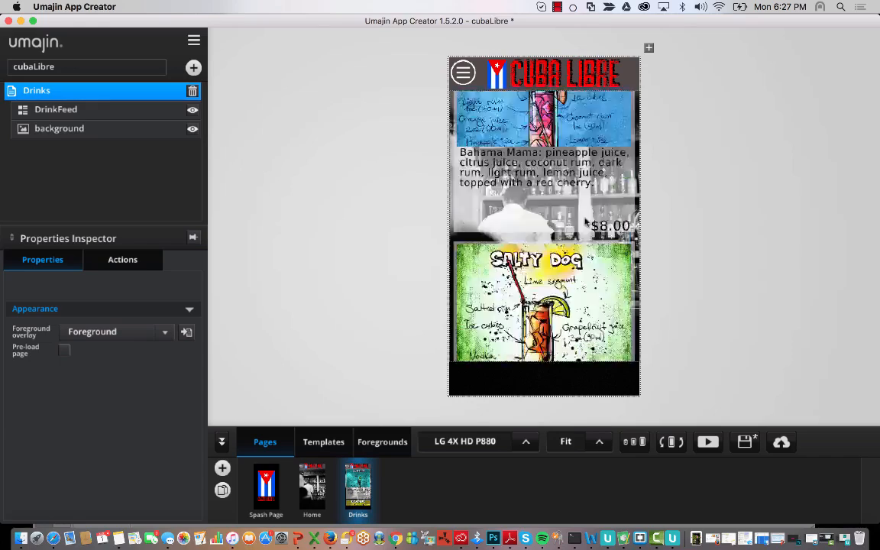
- Delete placeholder rows 9 and 10 from the DrinksFeed grid, save, and return to App Creator
click(396, 539)
scroll(486, 324, down, 3)
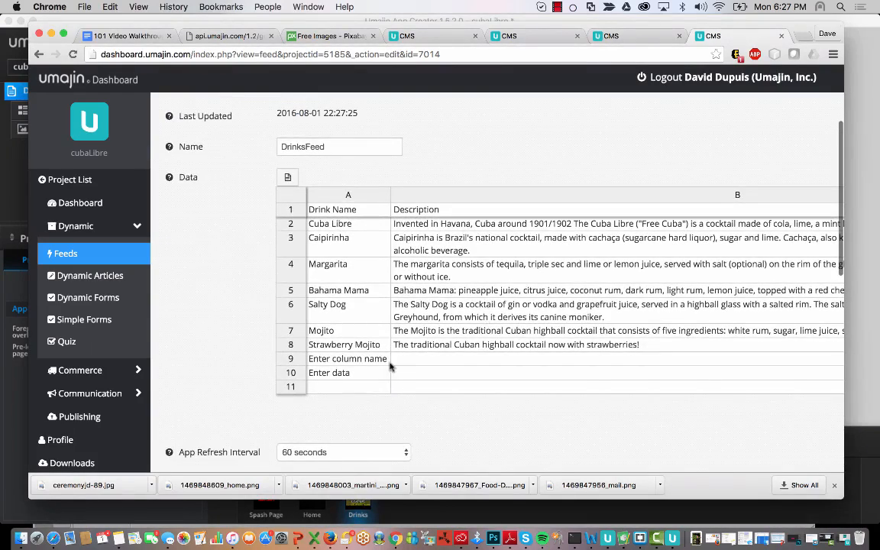
click(374, 373)
click(375, 359)
drag(376, 359, 377, 374)
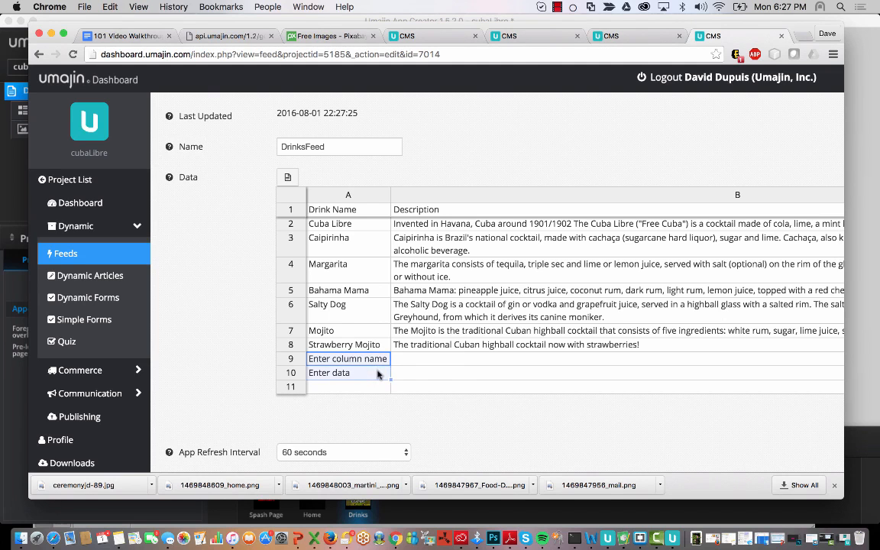
right_click(377, 374)
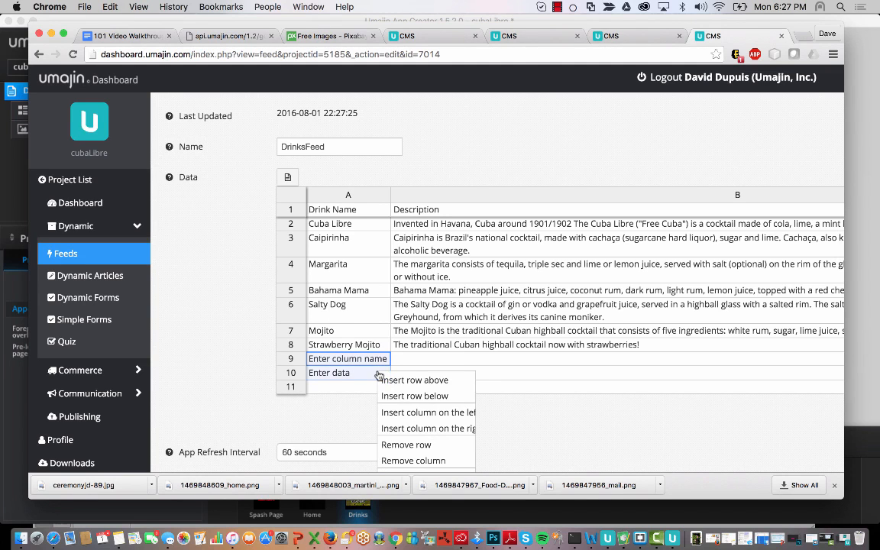
click(408, 445)
scroll(272, 217, up, 5)
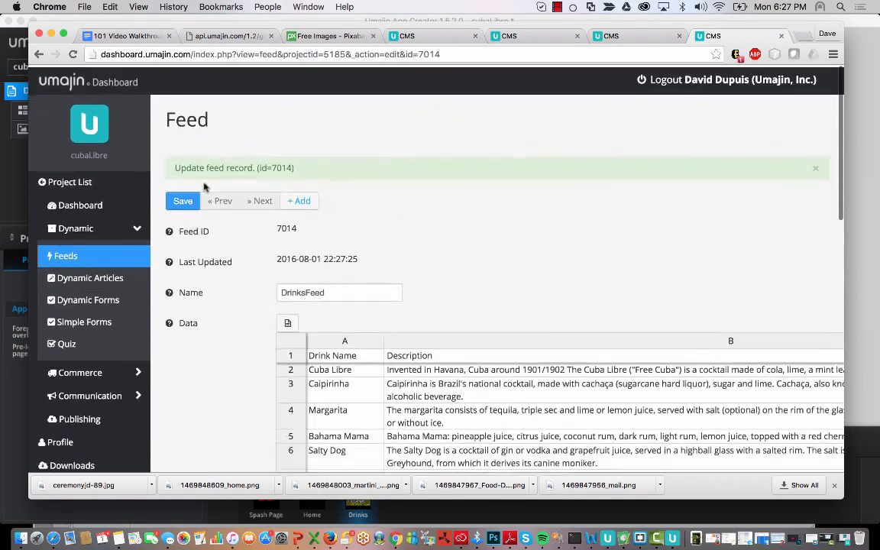
click(184, 200)
click(7, 169)
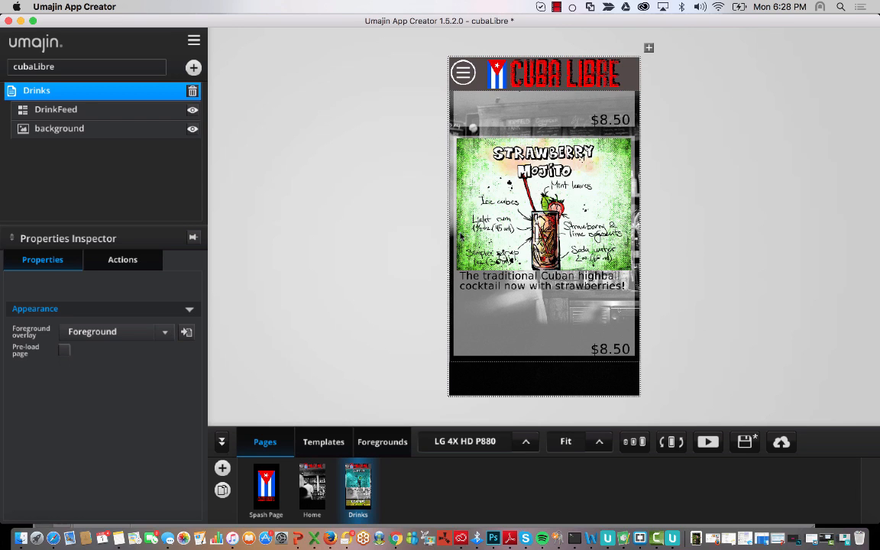
scroll(525, 335, up, 10)
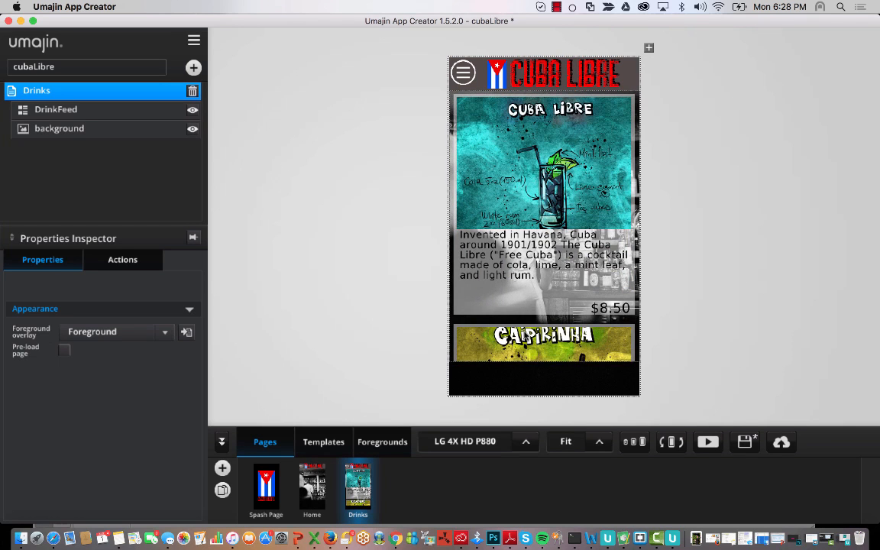
scroll(546, 236, down, 10)
scroll(545, 236, up, 10)
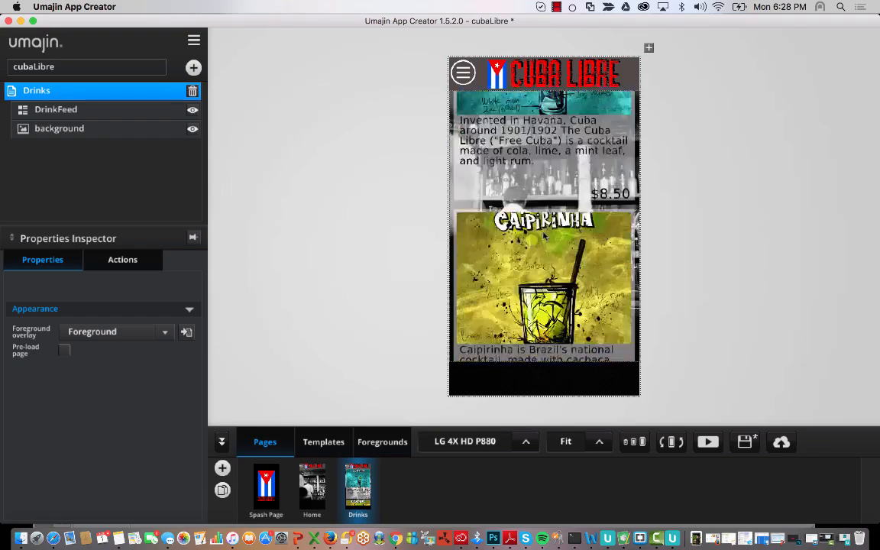
scroll(546, 236, down, 10)
scroll(546, 236, up, 10)
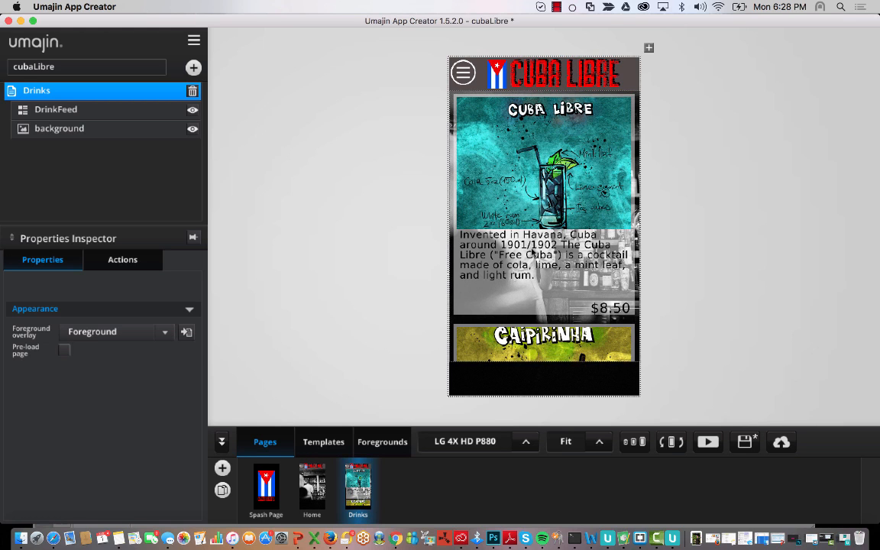
scroll(532, 253, down, 10)
scroll(532, 253, up, 10)
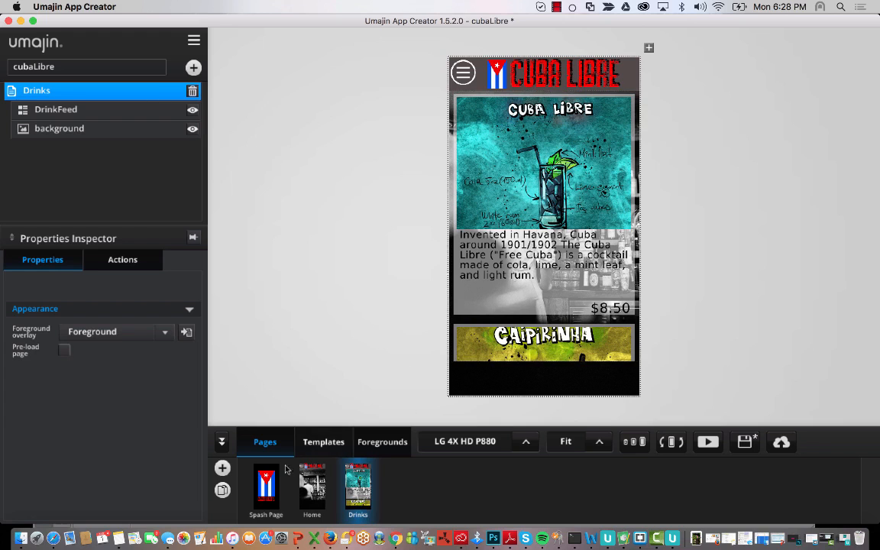
- Open the Spash Page, run a full-screen preview, then stop it
click(271, 489)
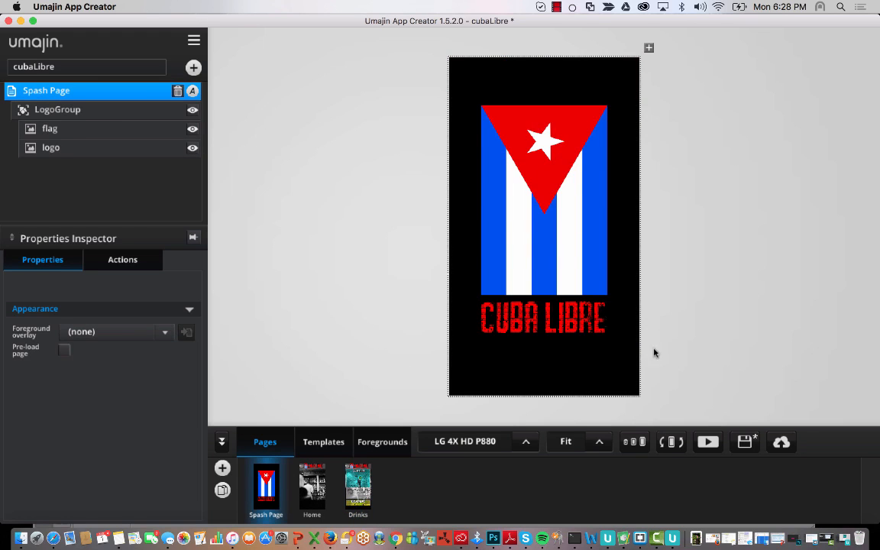
click(709, 444)
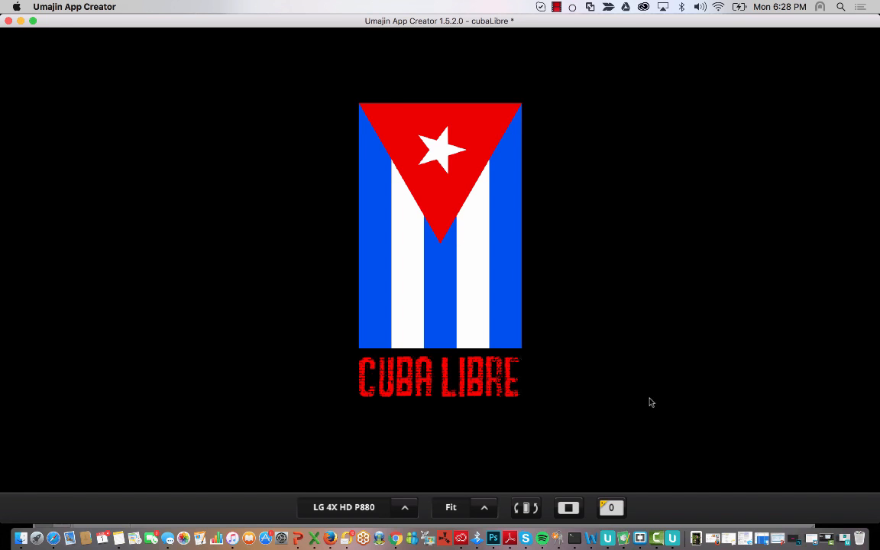
click(572, 509)
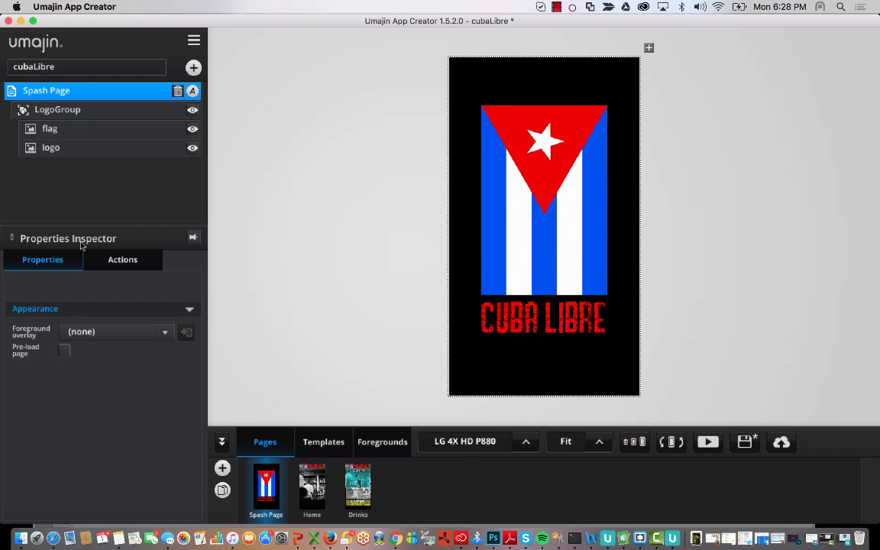
- Insert a Simple > Show Page action under the Spash Page's After Page Loads event
click(115, 260)
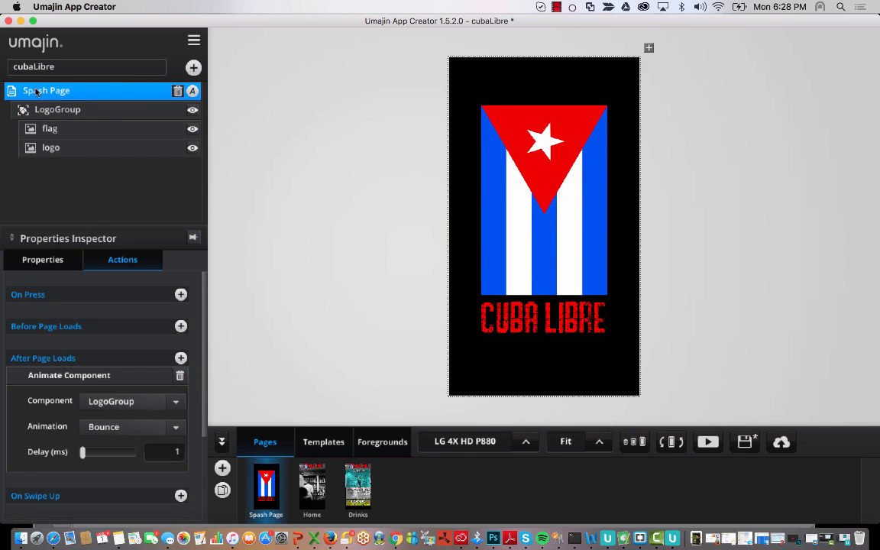
click(181, 359)
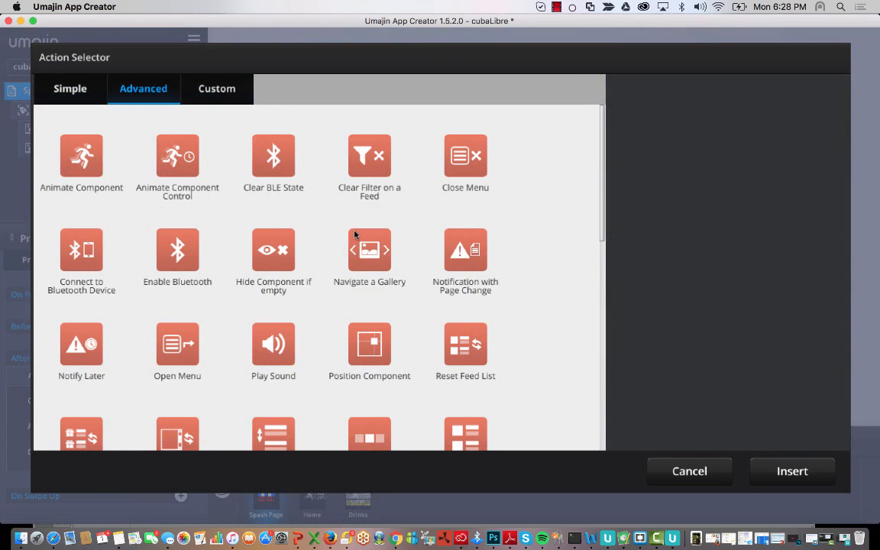
scroll(296, 262, down, 15)
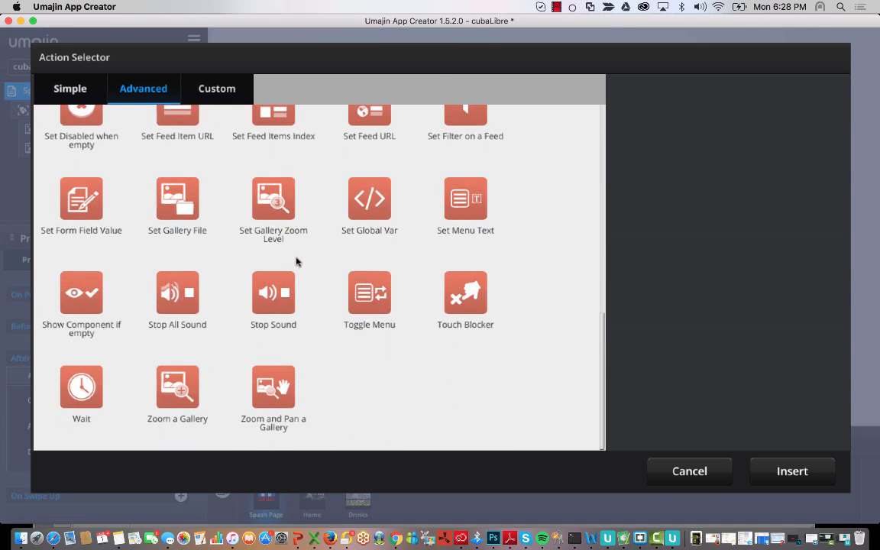
scroll(296, 260, up, 15)
click(90, 88)
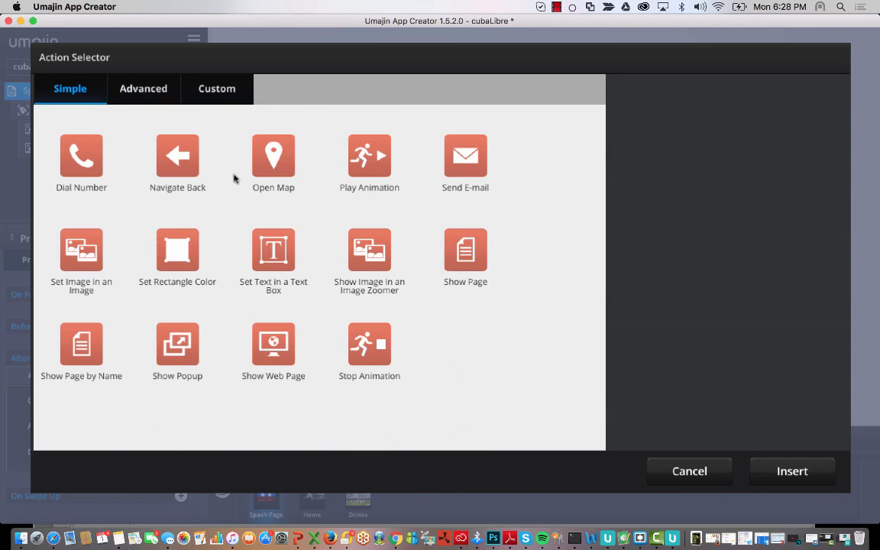
click(470, 251)
click(795, 469)
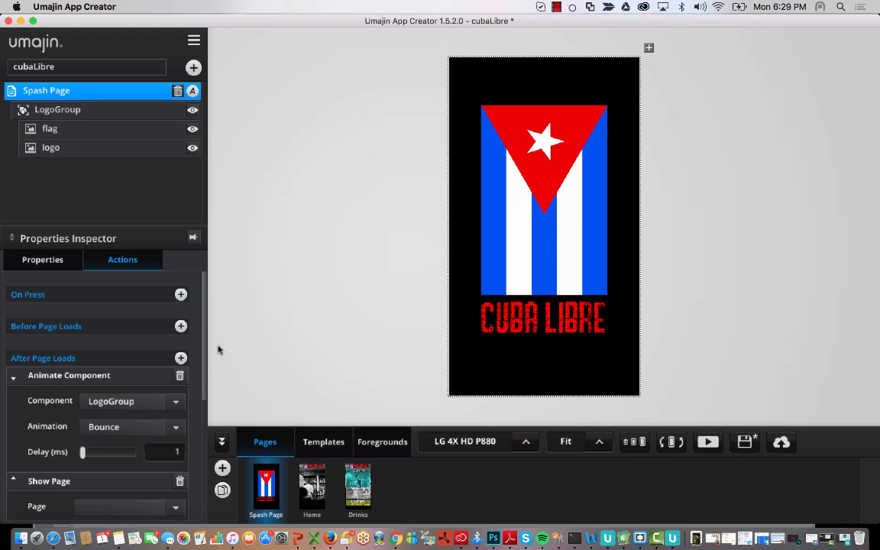
- Set the Show Page action to open Home with a Fade transition and Auto direction
scroll(156, 438, down, 2)
click(134, 454)
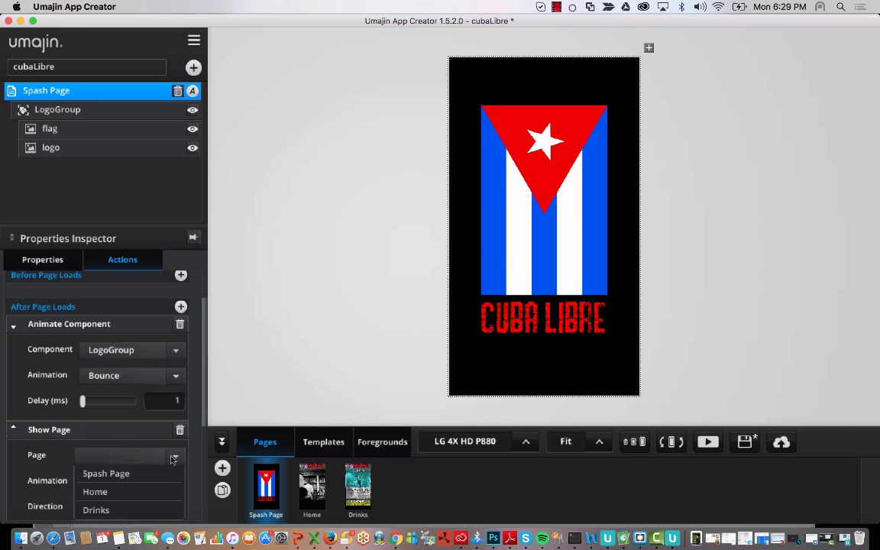
click(141, 492)
scroll(273, 347, down, 2)
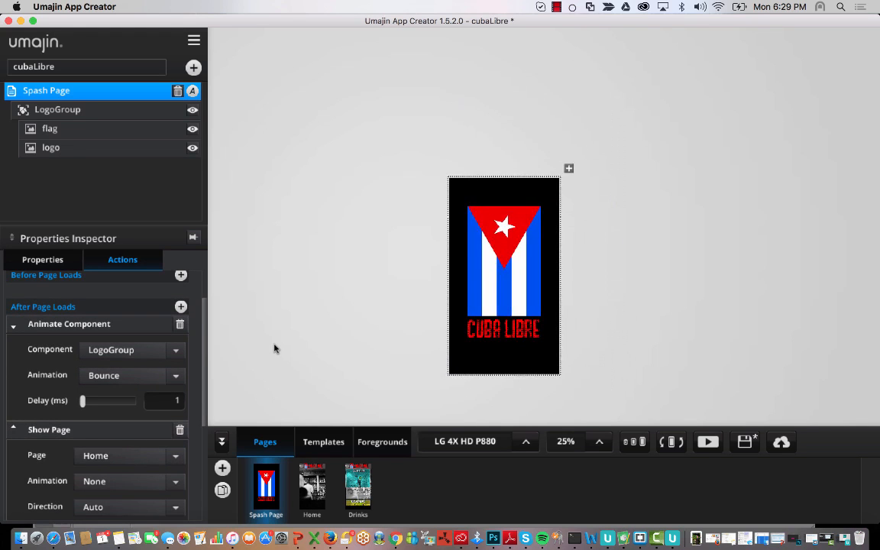
scroll(274, 348, up, 2)
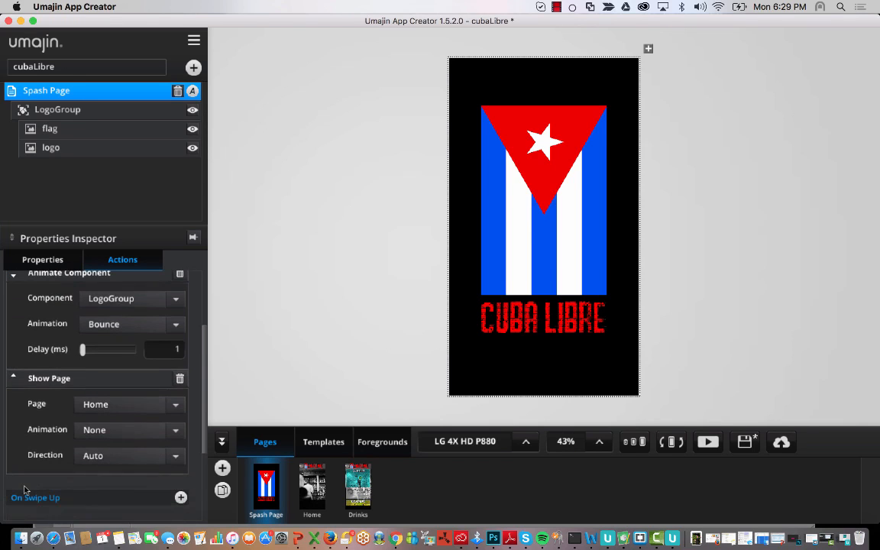
scroll(30, 443, down, 3)
click(122, 430)
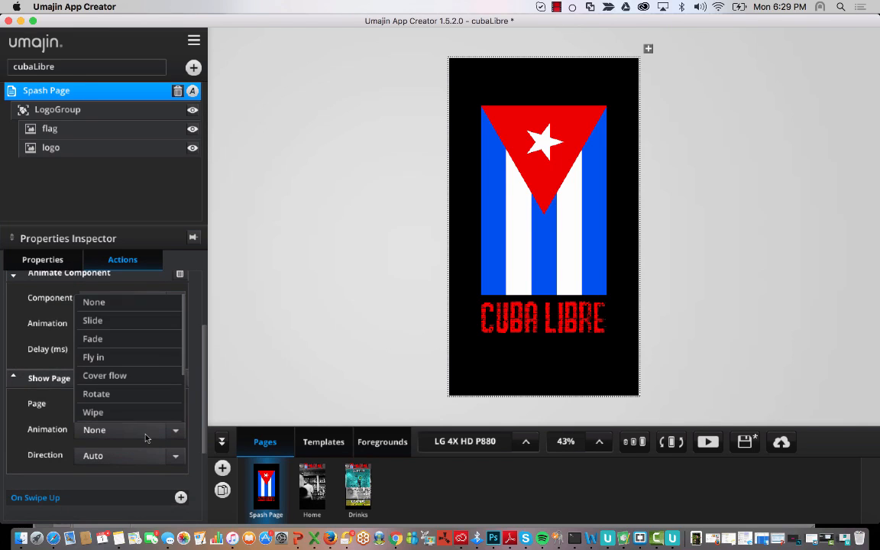
click(124, 339)
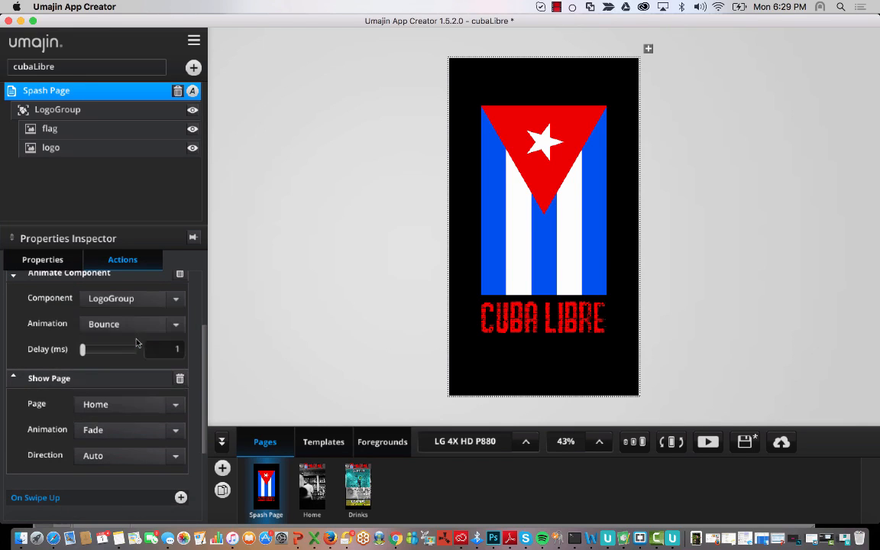
click(179, 456)
click(15, 430)
- Keep the LogoGroup animation as Bounce and preview the app full-window
click(172, 430)
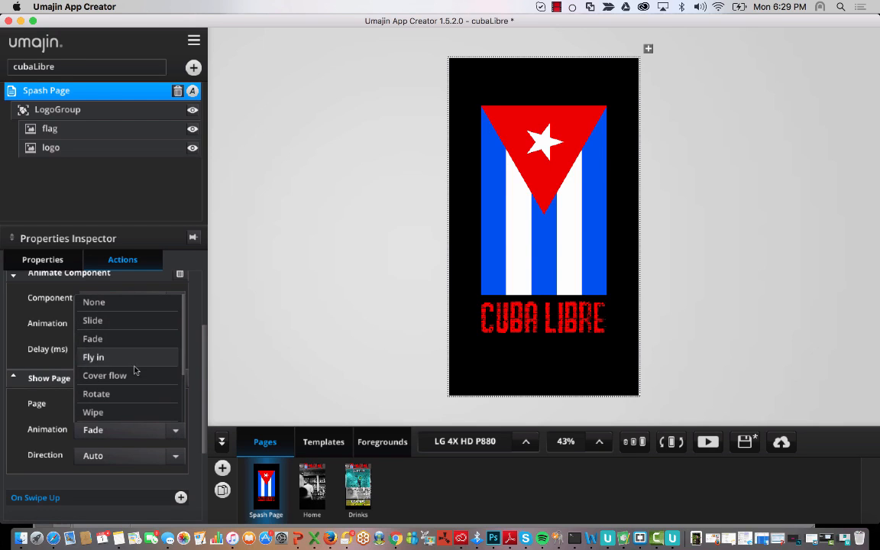
scroll(135, 367, down, 3)
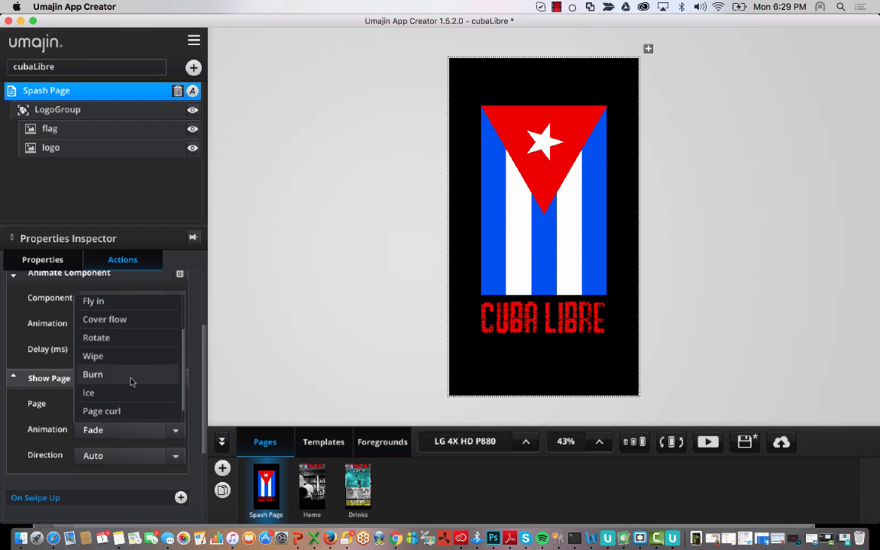
scroll(133, 392, down, 1)
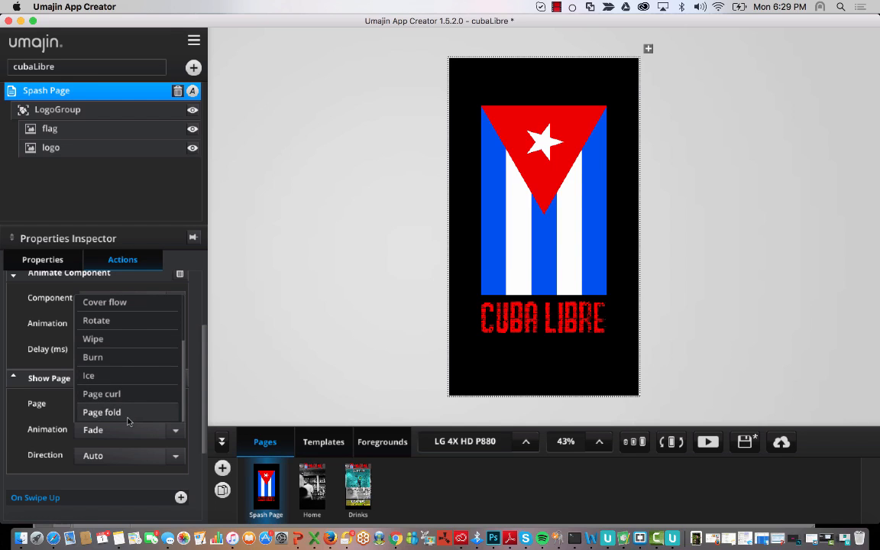
click(11, 384)
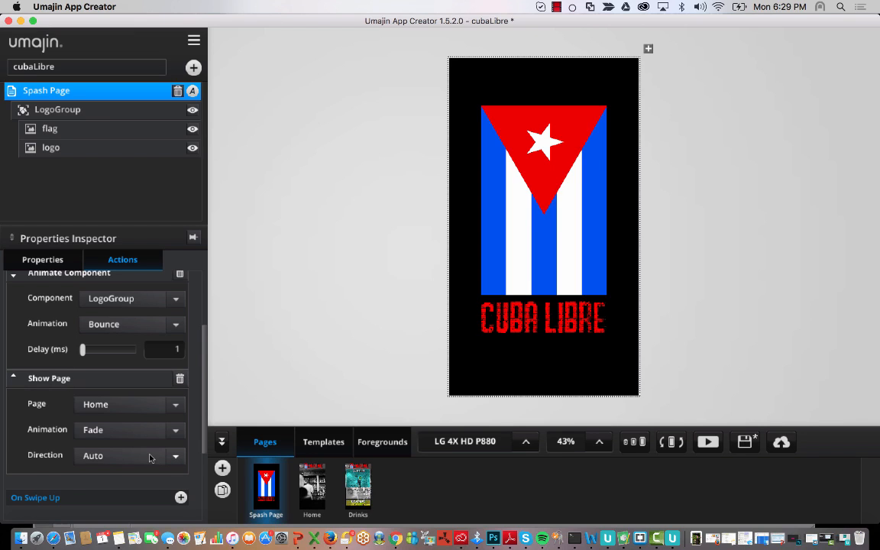
scroll(149, 458, up, 1)
scroll(150, 458, down, 2)
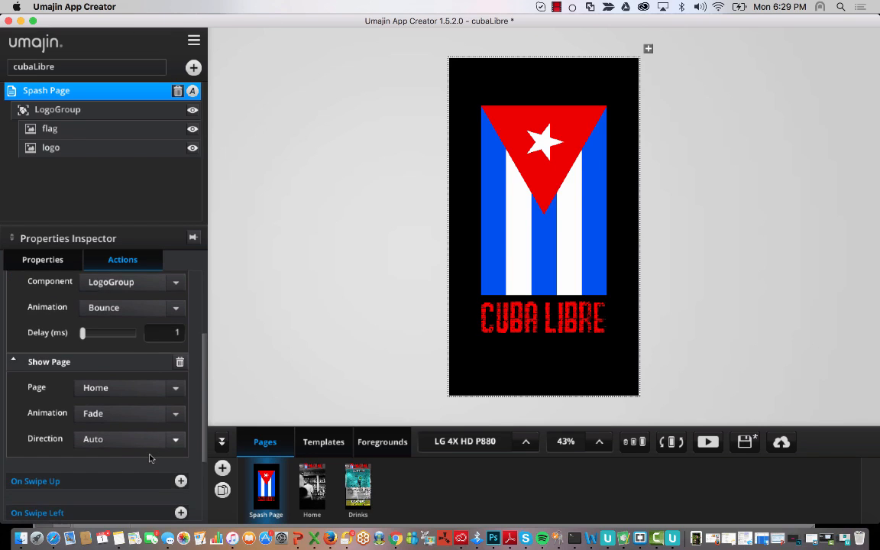
scroll(150, 458, up, 2)
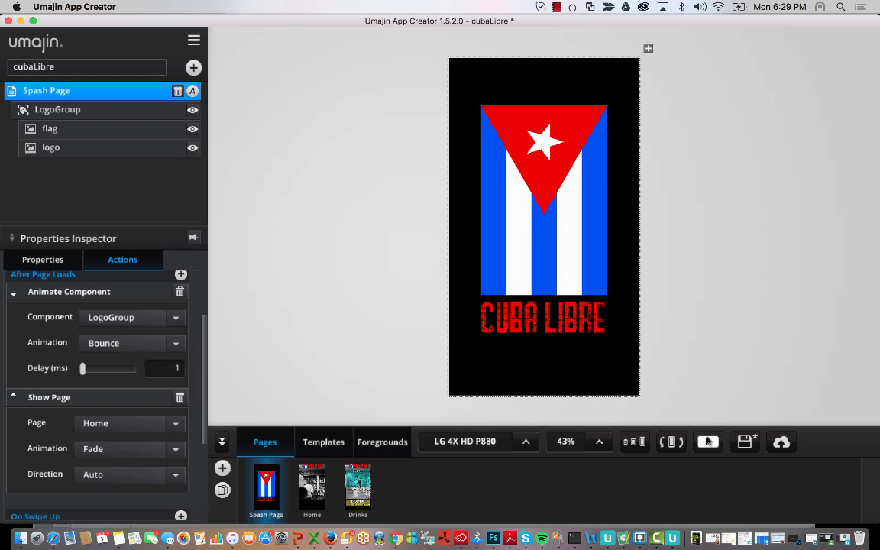
click(707, 441)
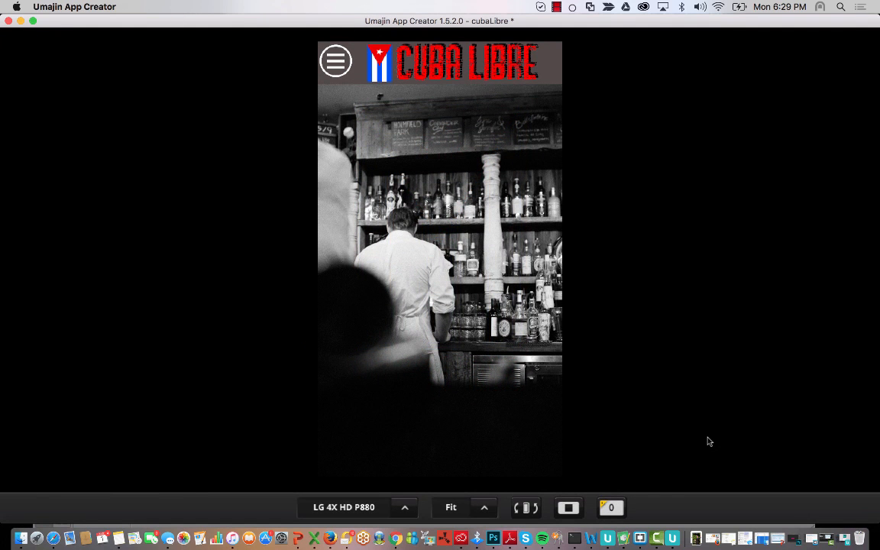
- Stop the preview and review the Spash Page's after-load actions: Bounce, then Show Page Home
click(568, 508)
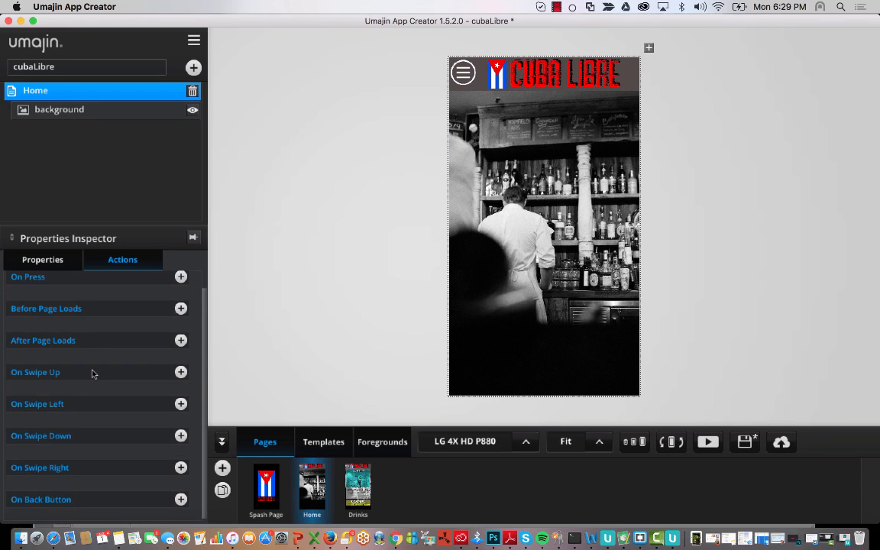
scroll(92, 373, up, 1)
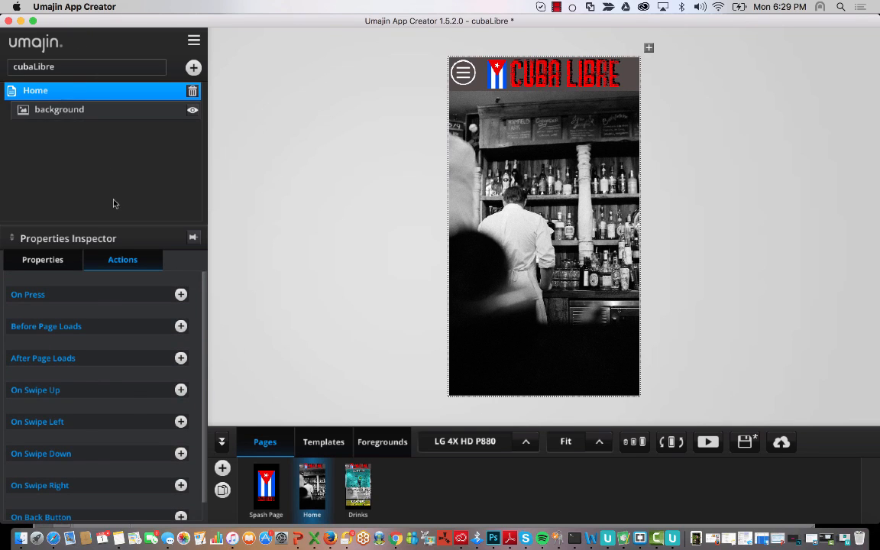
click(272, 506)
scroll(71, 367, down, 3)
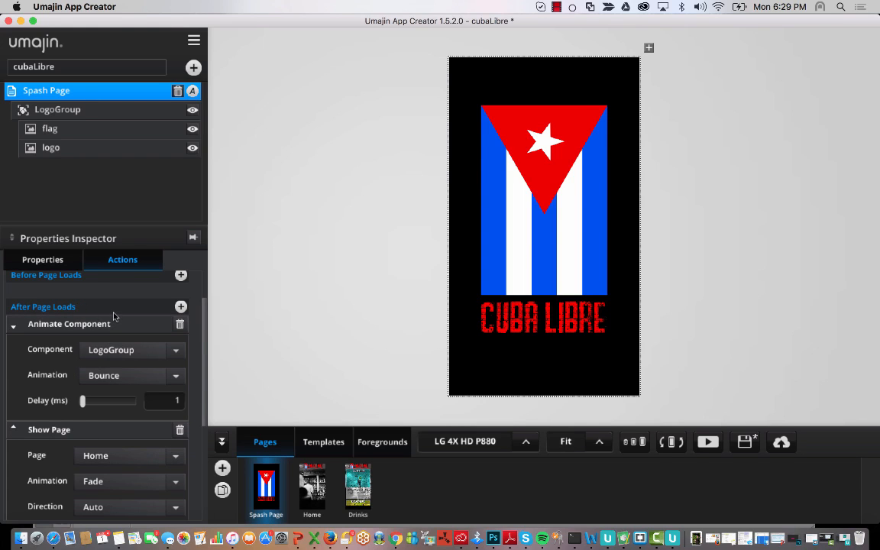
scroll(112, 449, down, 5)
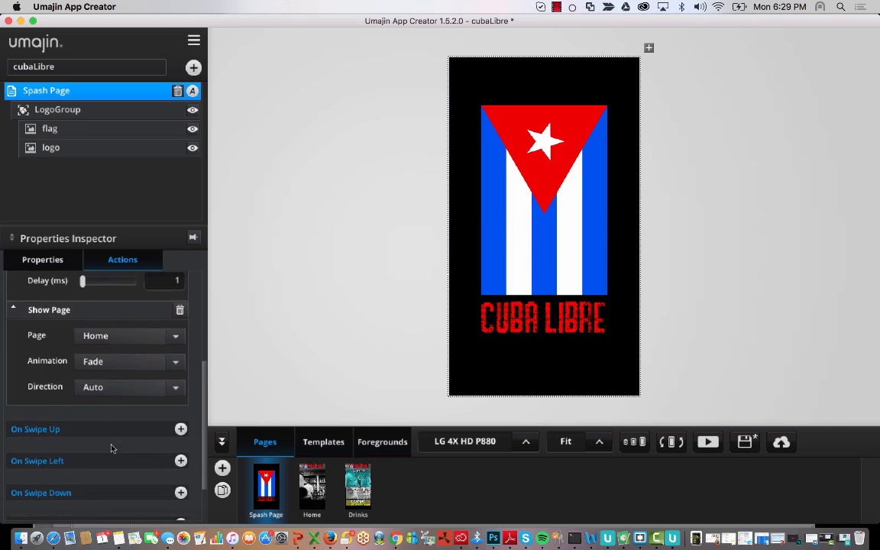
scroll(111, 450, up, 2)
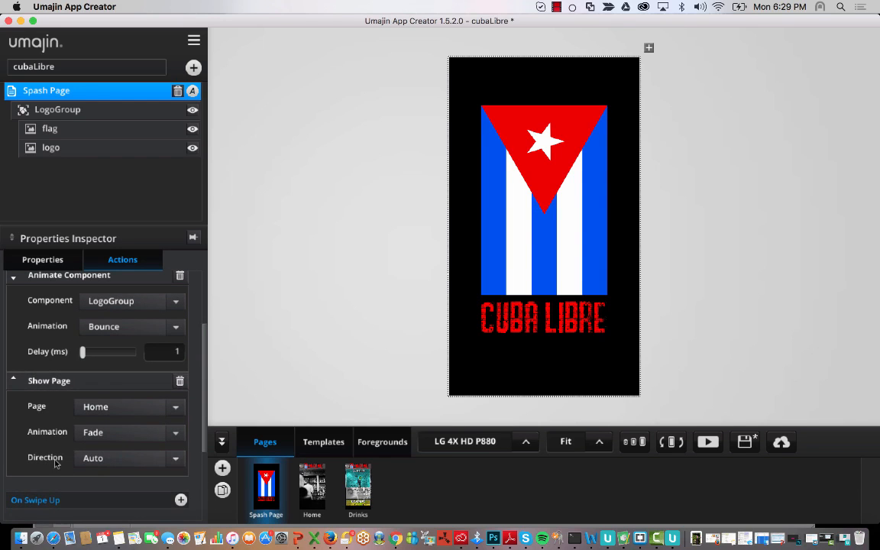
scroll(80, 352, up, 1)
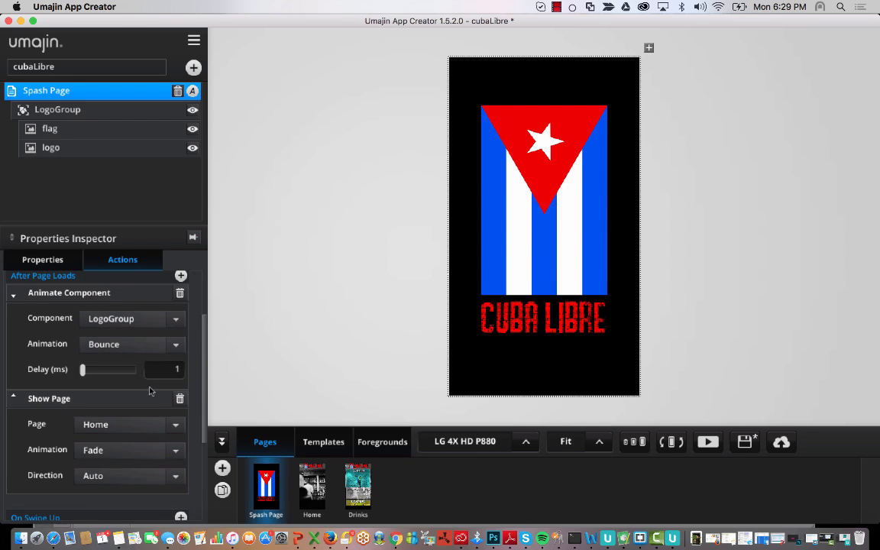
- Swap the after-load Show Page action for a 1000 ms Wait action
click(179, 398)
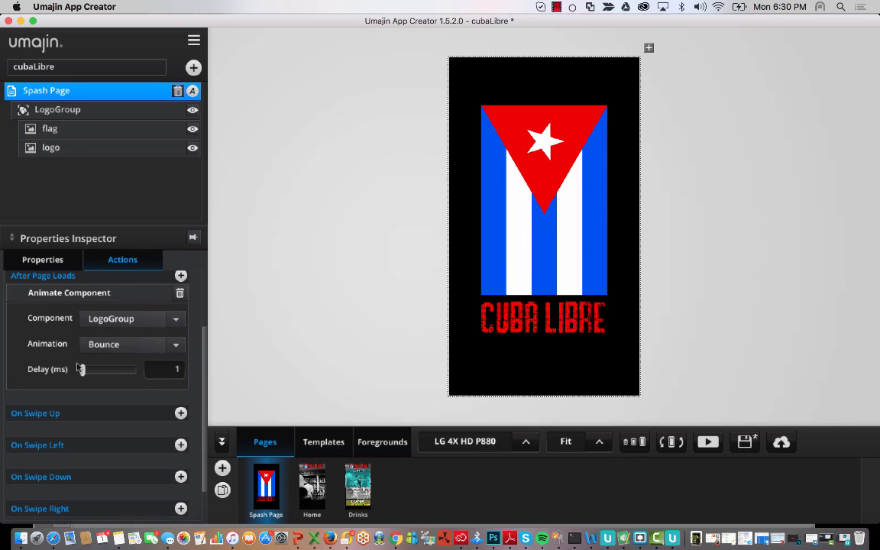
scroll(164, 275, up, 1)
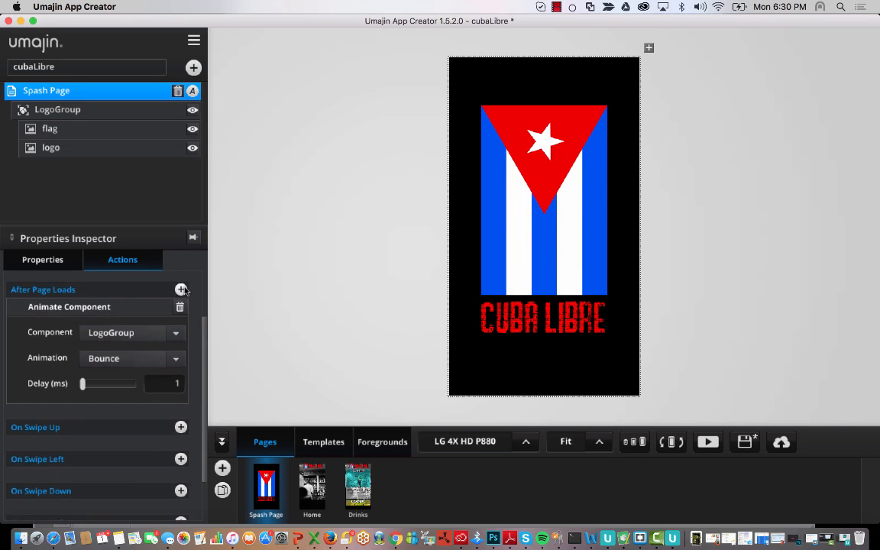
click(182, 289)
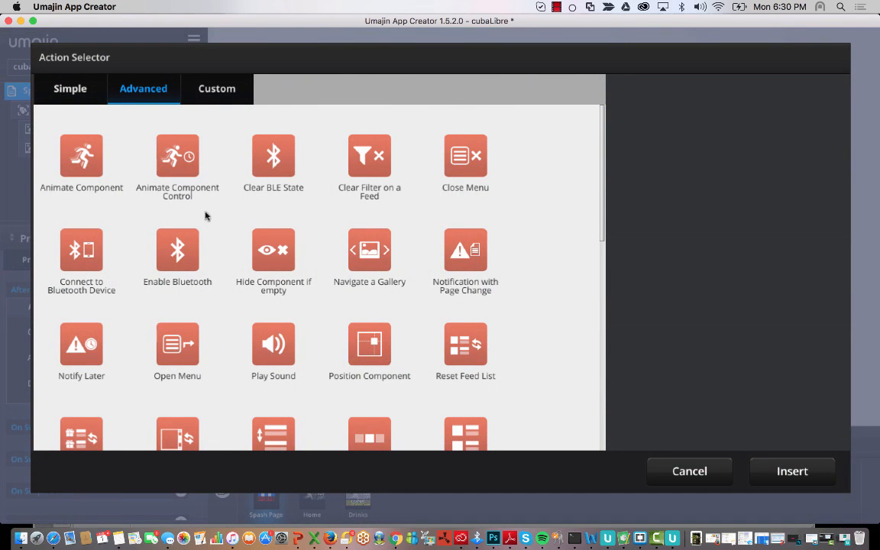
scroll(196, 275, down, 10)
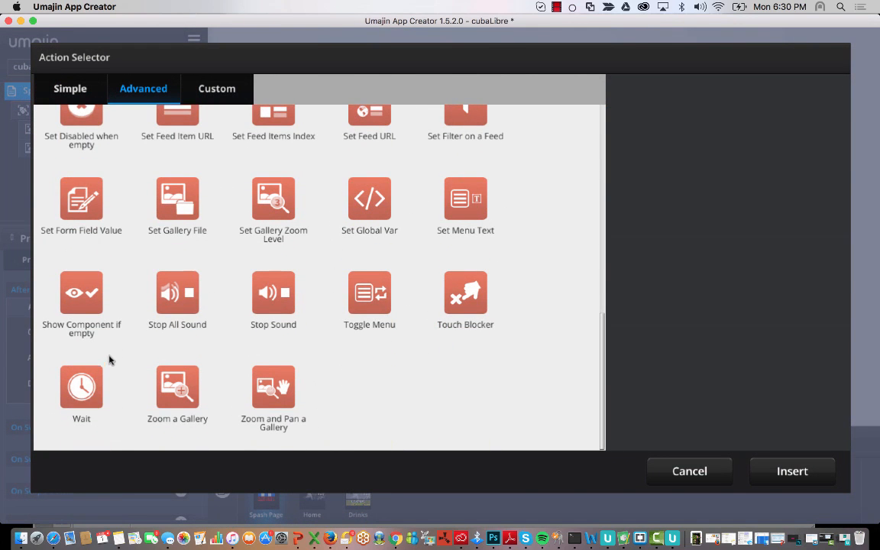
click(81, 343)
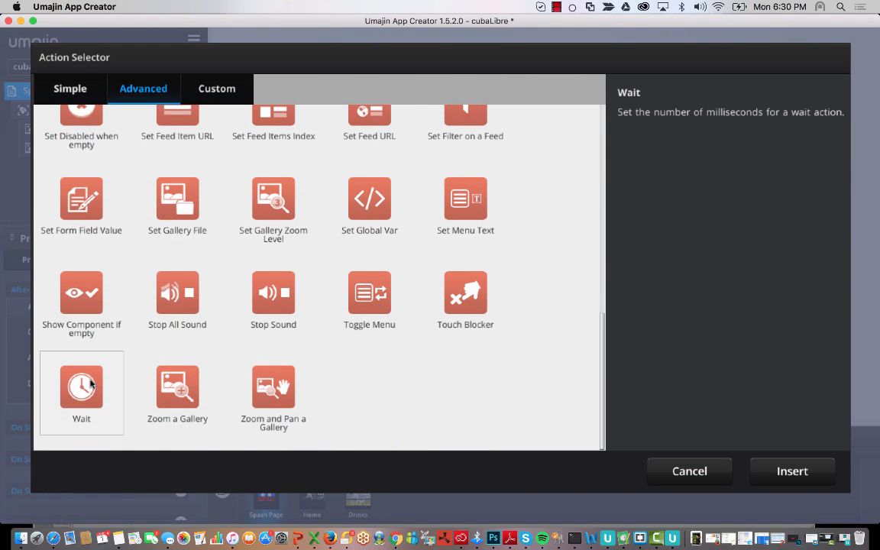
click(807, 469)
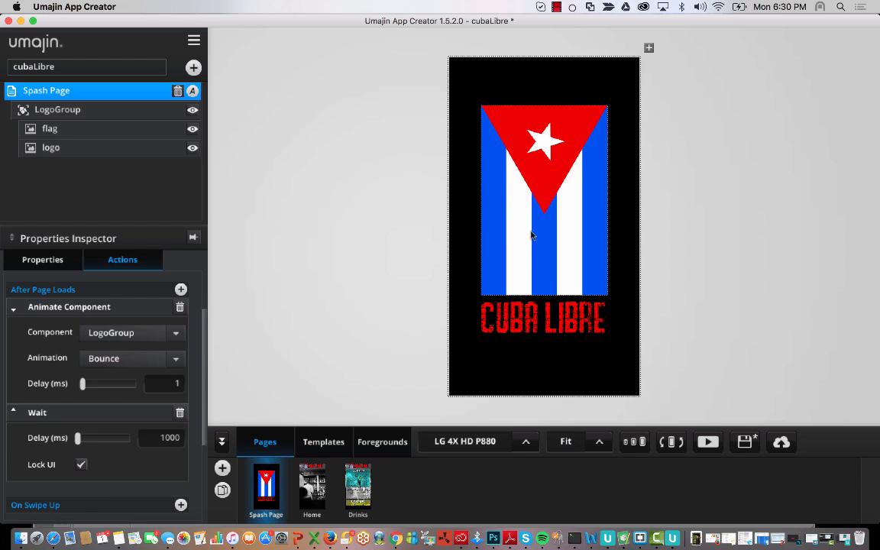
- Add a new Simple Show Page action after the Wait
click(183, 290)
scroll(288, 141, up, 3)
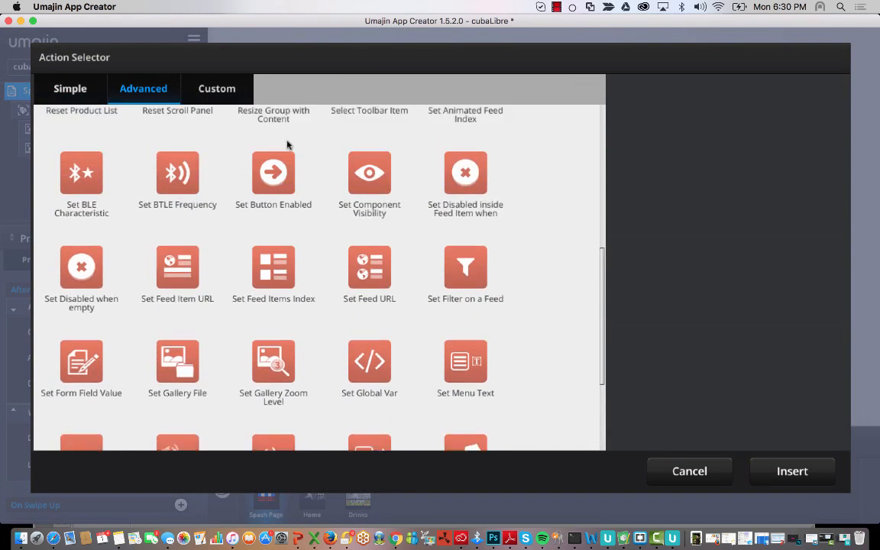
scroll(287, 144, up, 5)
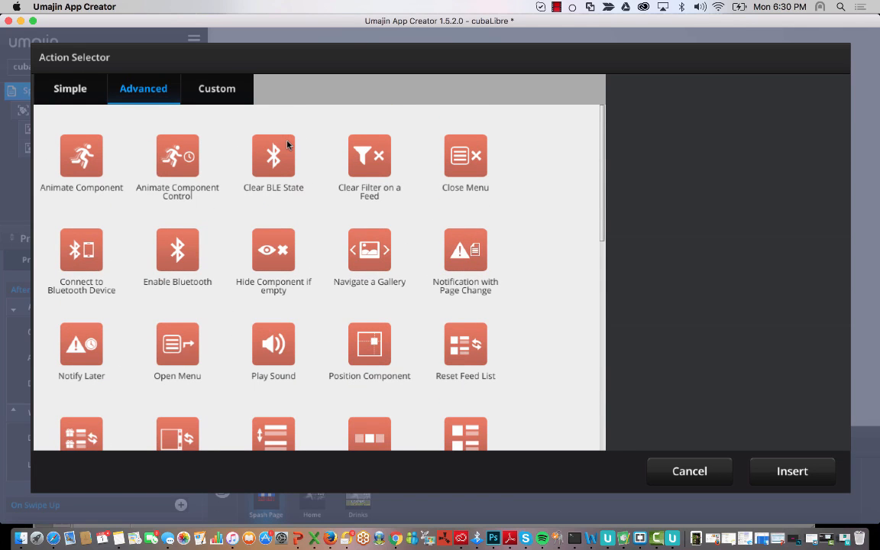
click(79, 86)
click(466, 255)
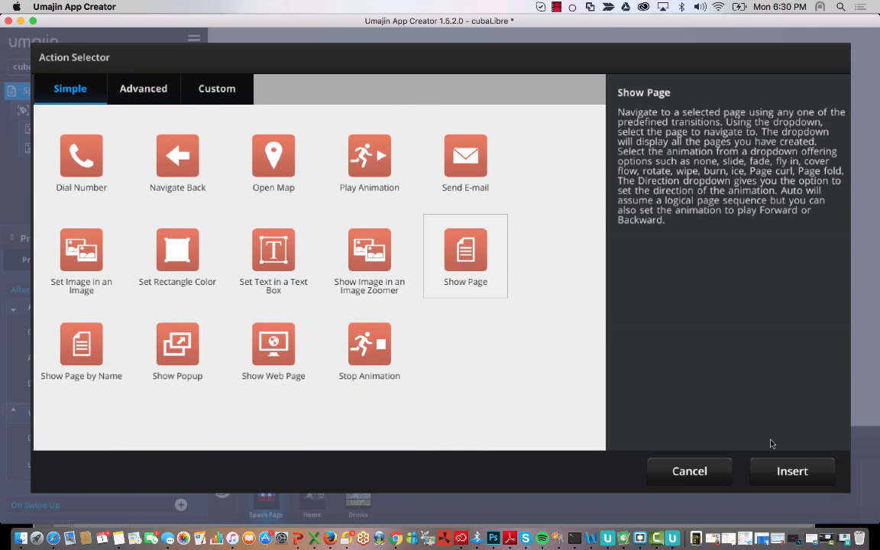
click(787, 471)
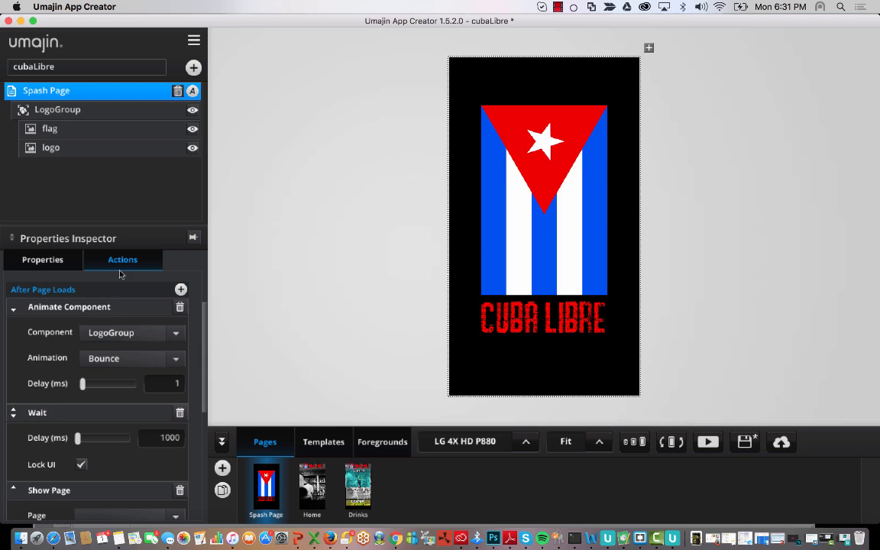
- Point the new Show Page action at the Home page with a Fade transition
scroll(122, 492, down, 3)
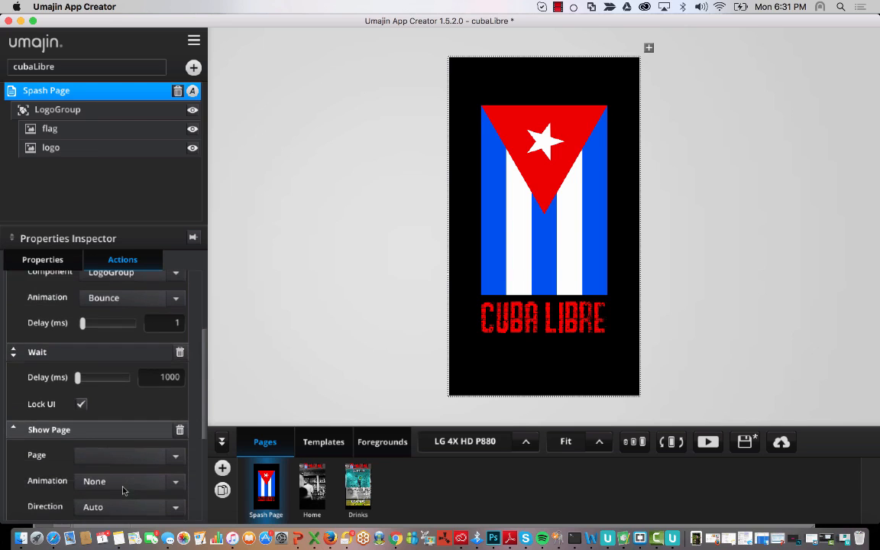
scroll(124, 491, up, 5)
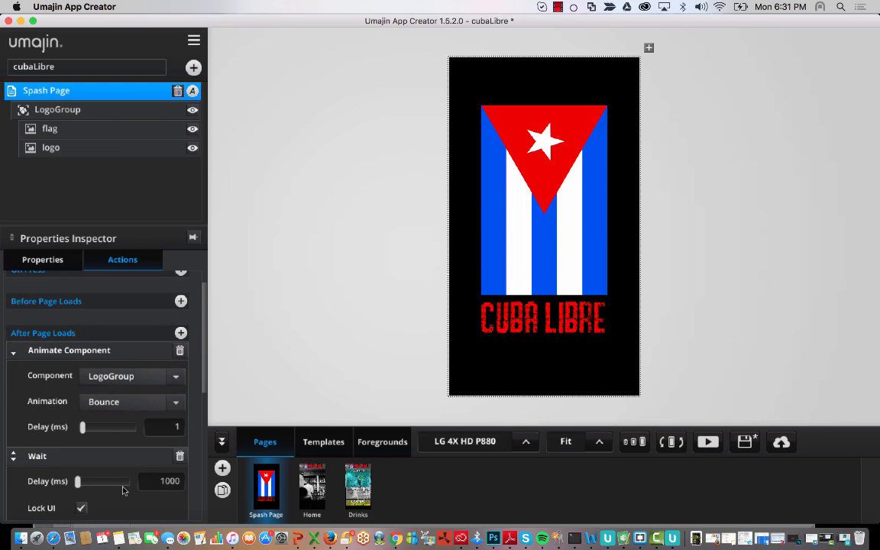
scroll(122, 491, down, 2)
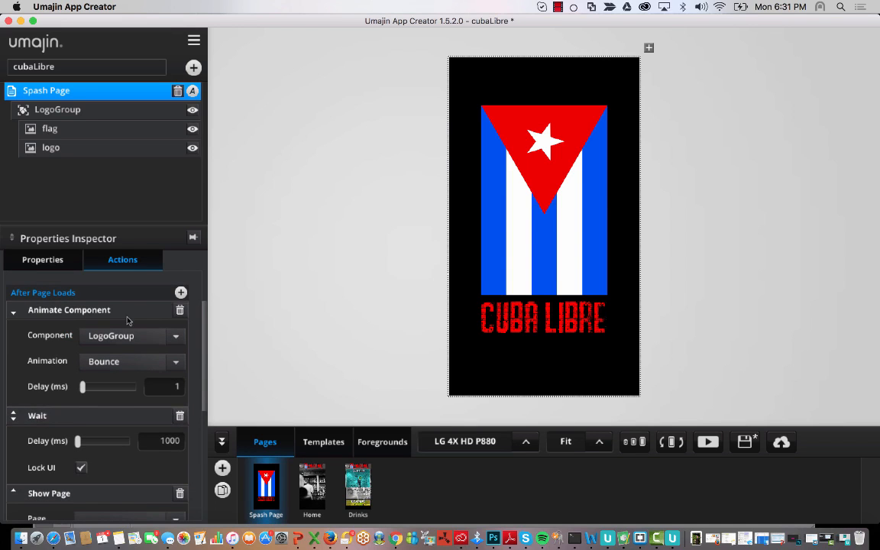
scroll(127, 428, down, 3)
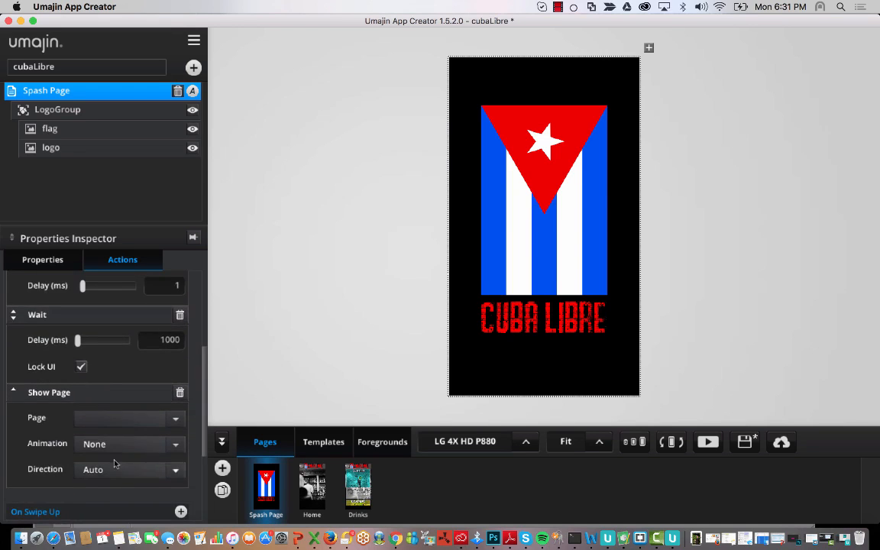
scroll(108, 374, up, 5)
scroll(108, 374, down, 4)
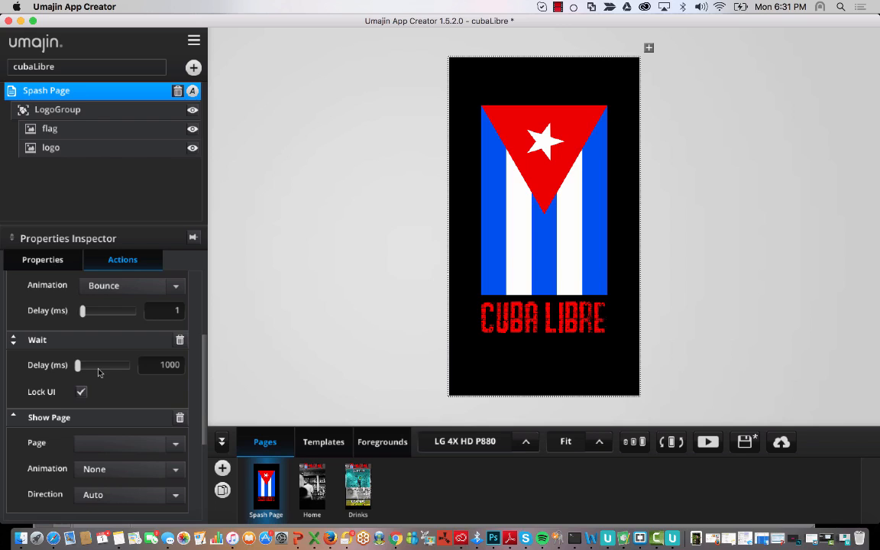
click(128, 442)
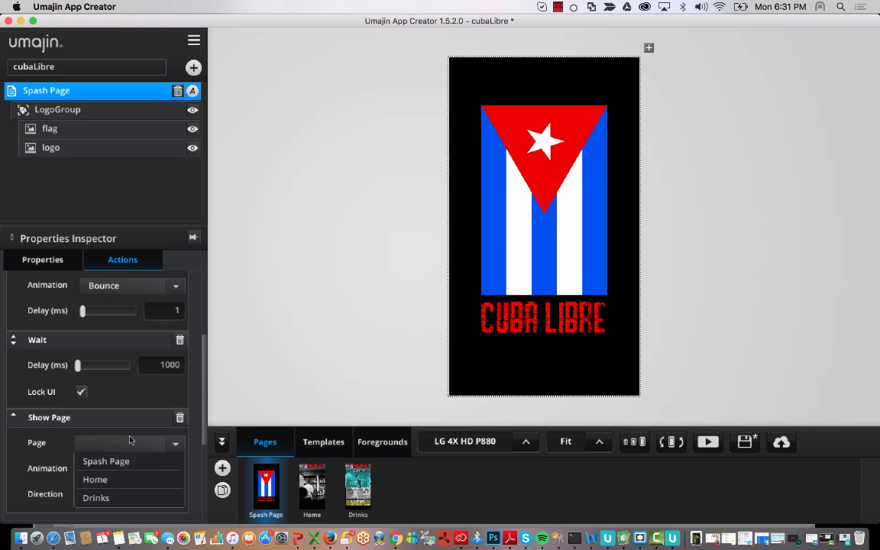
click(138, 478)
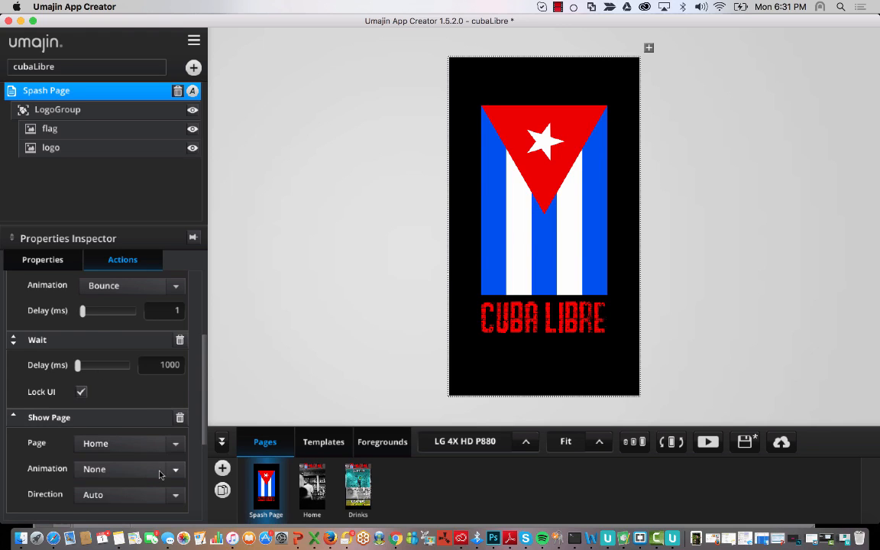
click(159, 474)
click(144, 380)
- Preview the splash sequence and navigation menu, then open the Foregrounds tab holding the hamburger menu
click(707, 441)
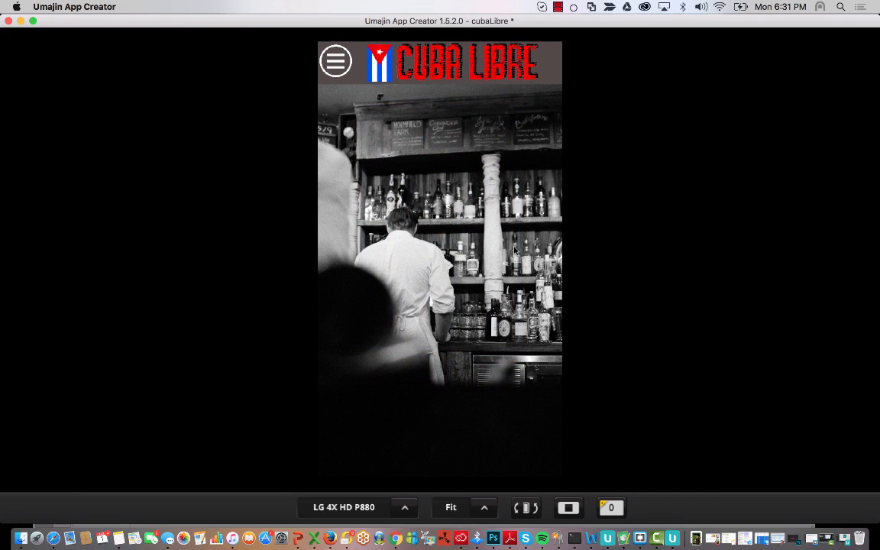
click(350, 63)
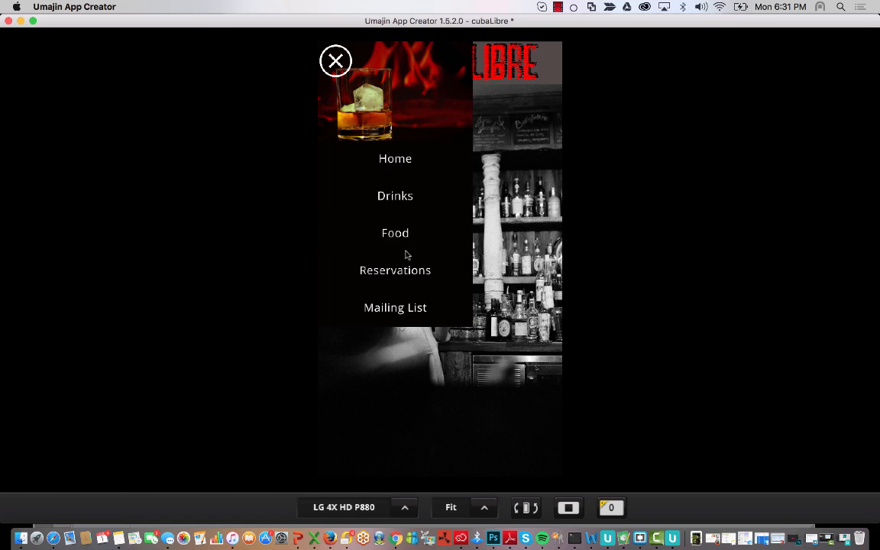
click(569, 508)
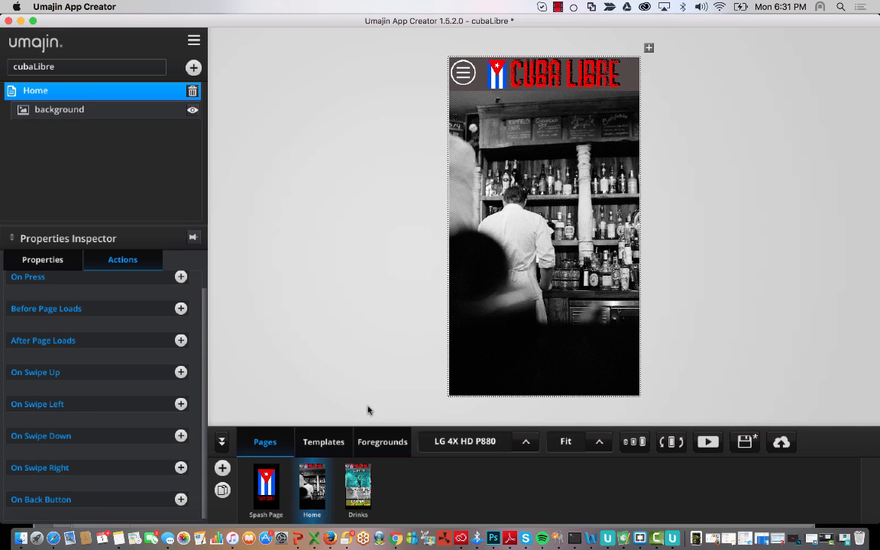
click(380, 444)
- Open the hamburger menu and rename the Drinks and Home button layers to DrinksBtn and HomeBtn
click(461, 73)
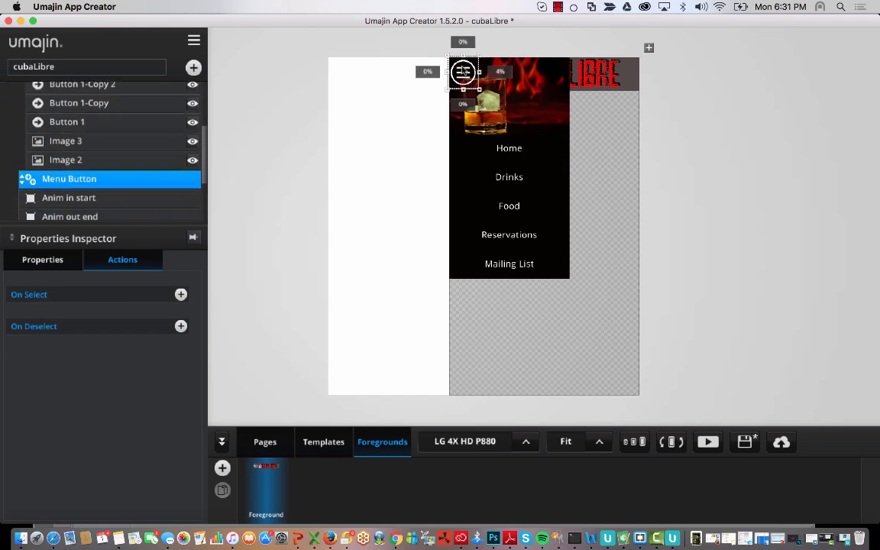
click(513, 178)
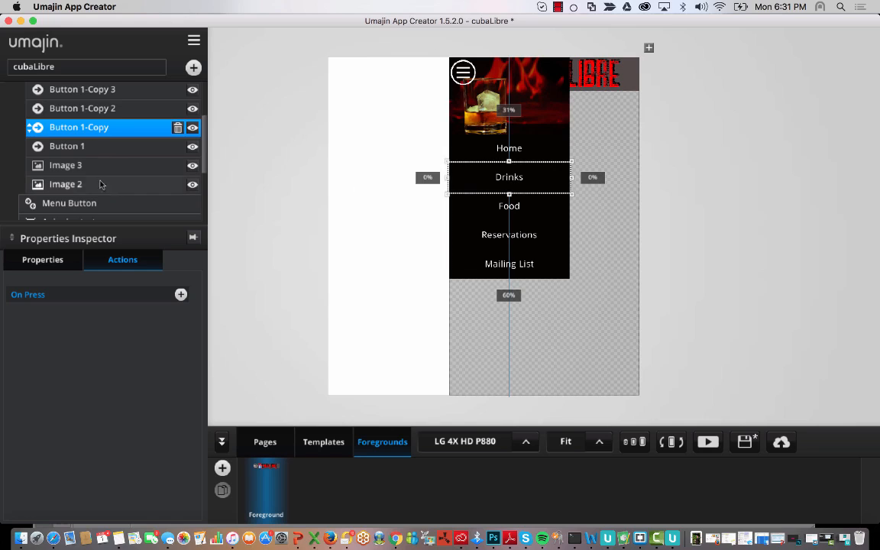
scroll(86, 149, up, 1)
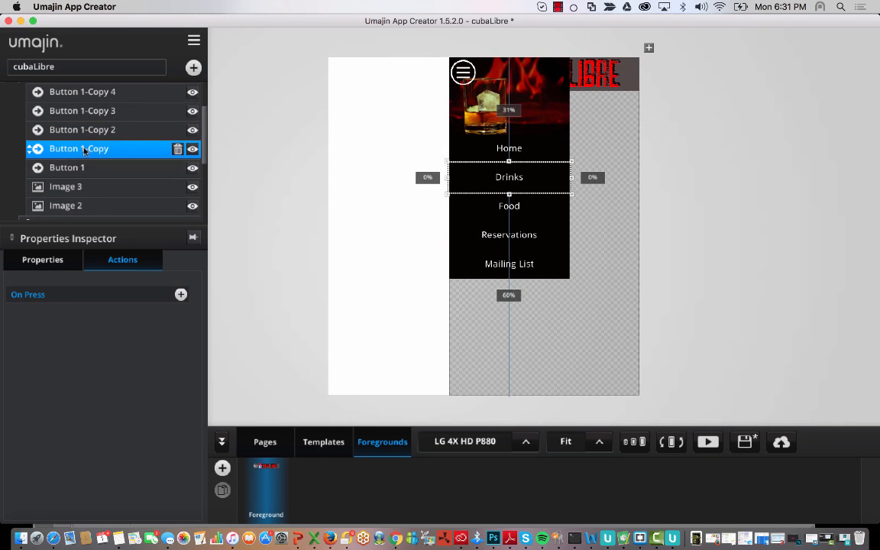
double_click(110, 154)
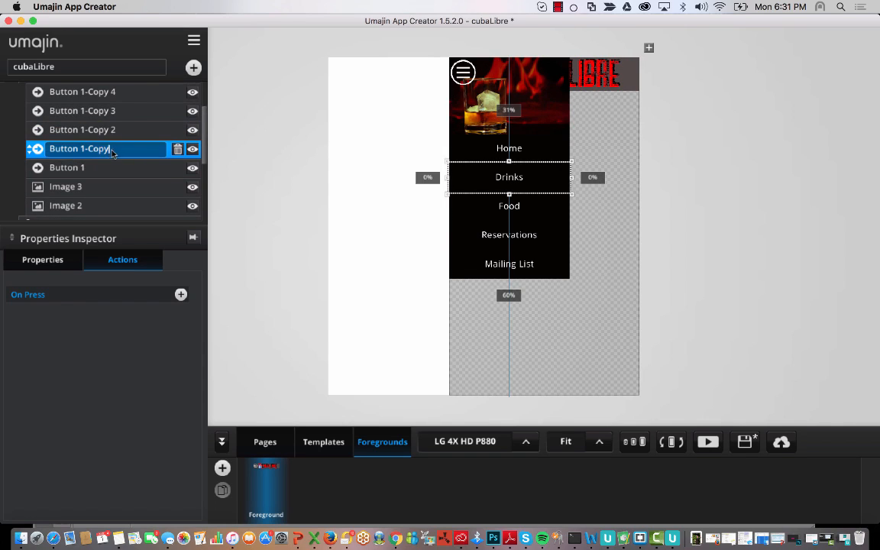
drag(111, 152, 39, 150)
key(BackSpace)
text(DrinksBtn)
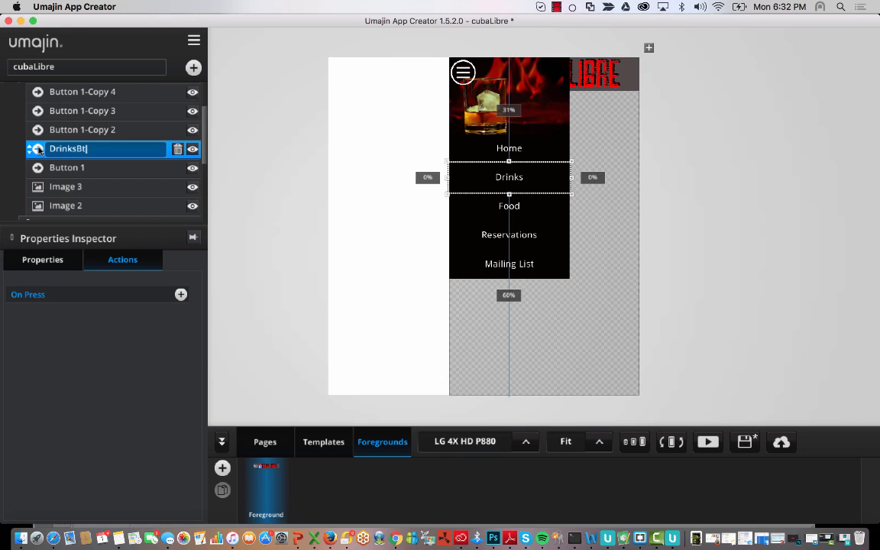
click(97, 170)
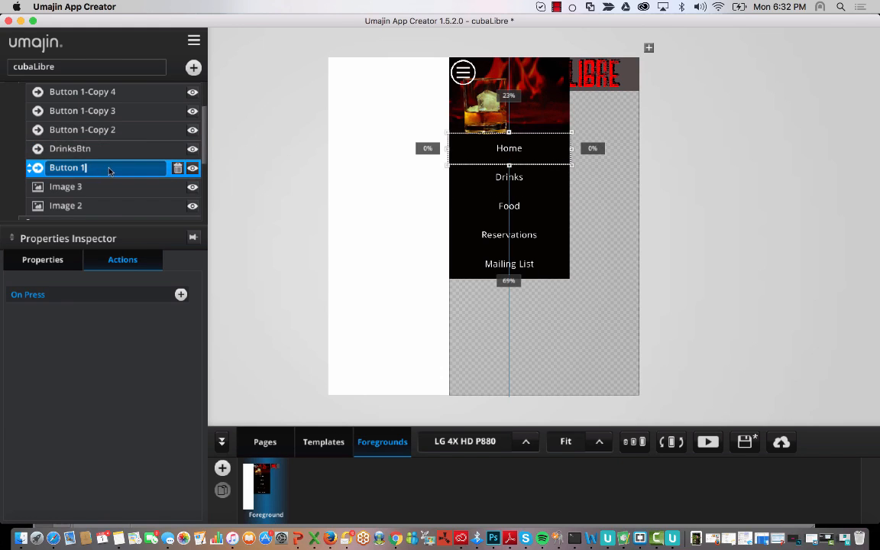
double_click(99, 168)
text(HomeBtn)
- Rename the Food, Reservations and Mailing List layers to FoodBtn, ResBtn and MailBtn
click(112, 133)
double_click(126, 134)
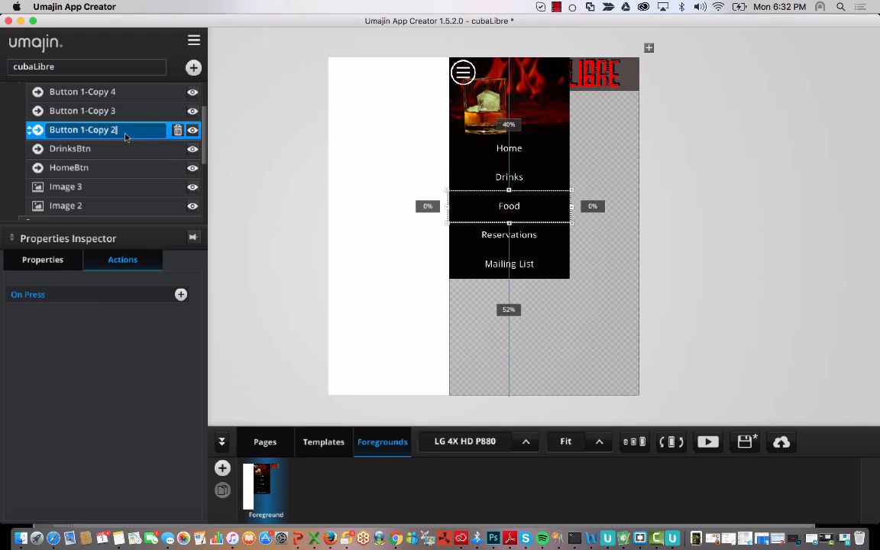
text(FoodBtn)
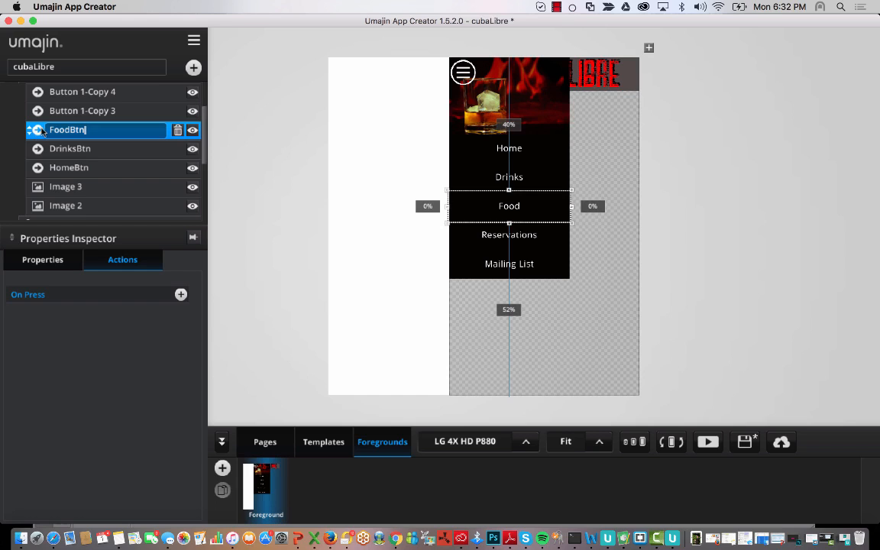
click(100, 112)
double_click(107, 111)
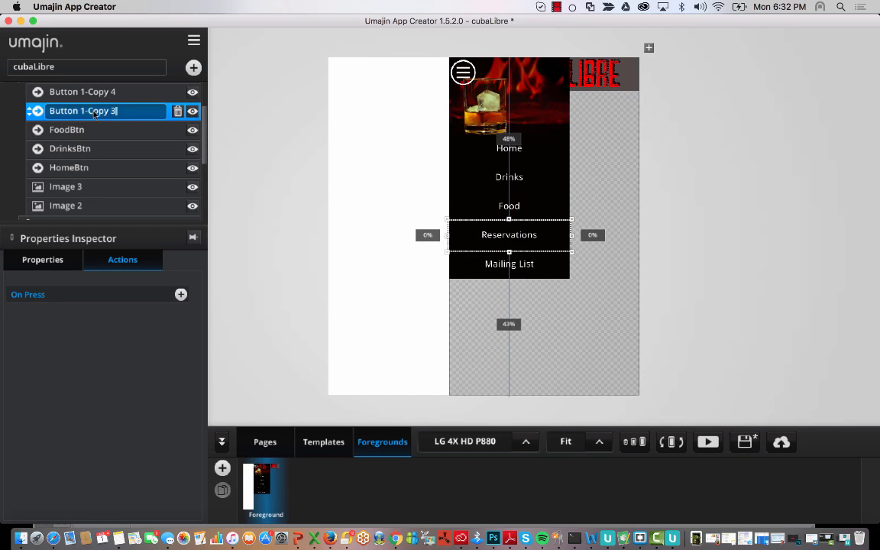
text(ResBtn)
click(123, 93)
scroll(120, 115, up, 2)
double_click(121, 128)
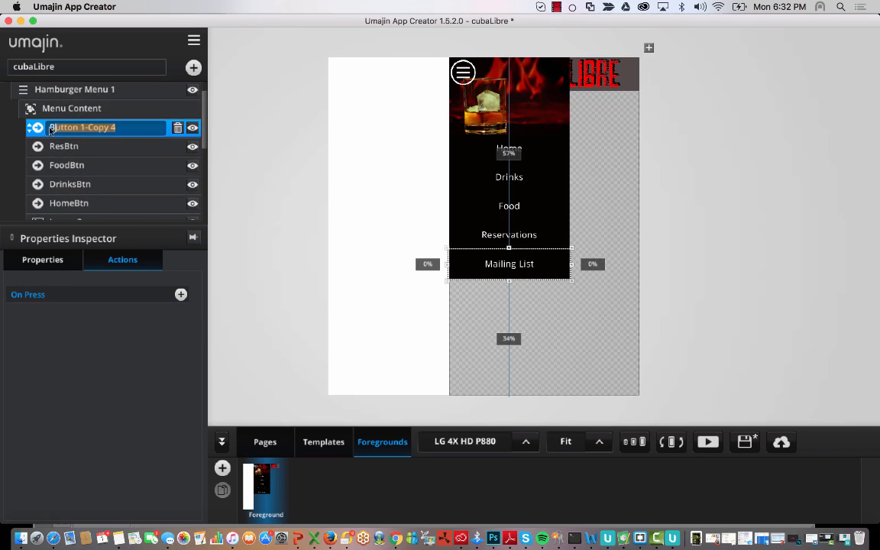
text(Ma)
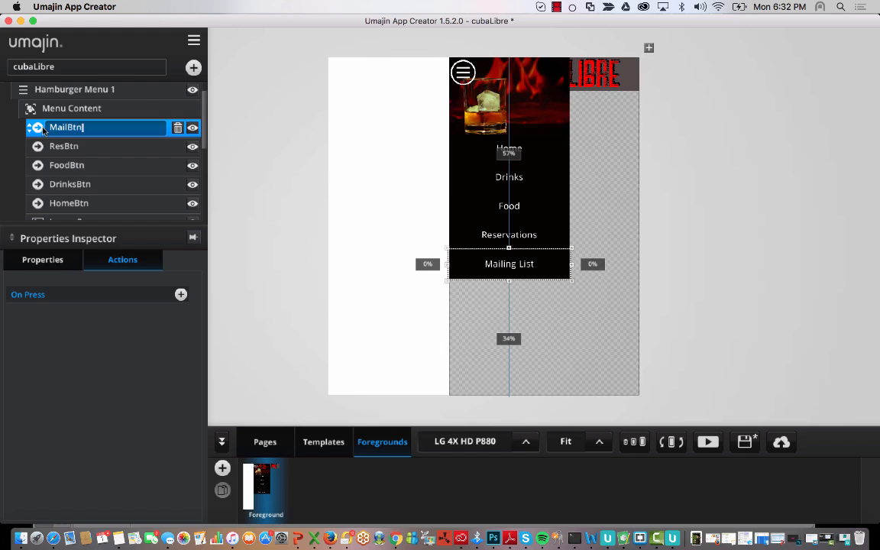
text(ilBtn)
click(89, 166)
scroll(92, 168, down, 2)
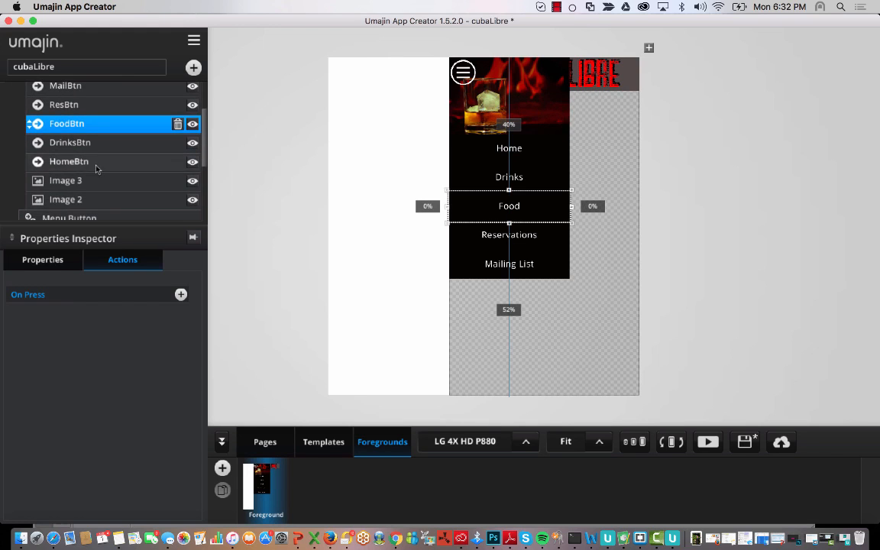
- Give DrinksBtn an On Press Show Page action opening Drinks with a Fade transition
click(100, 163)
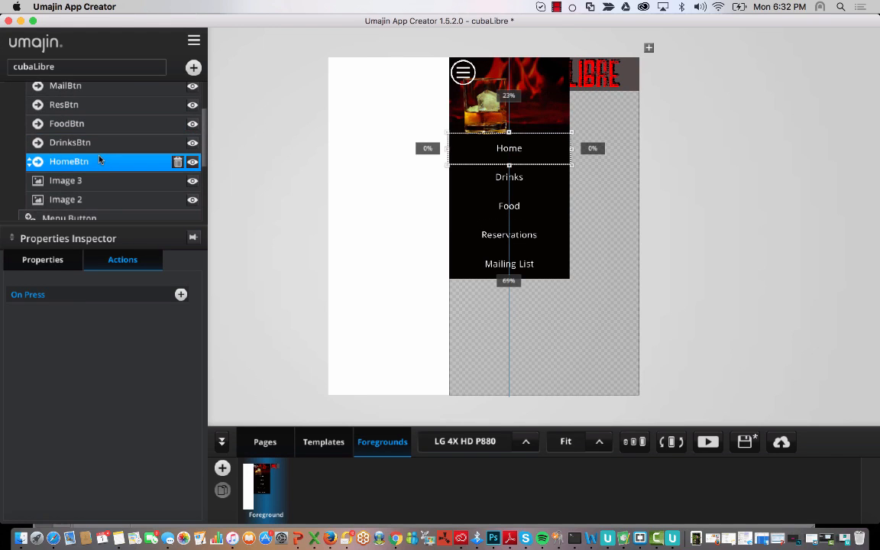
click(108, 146)
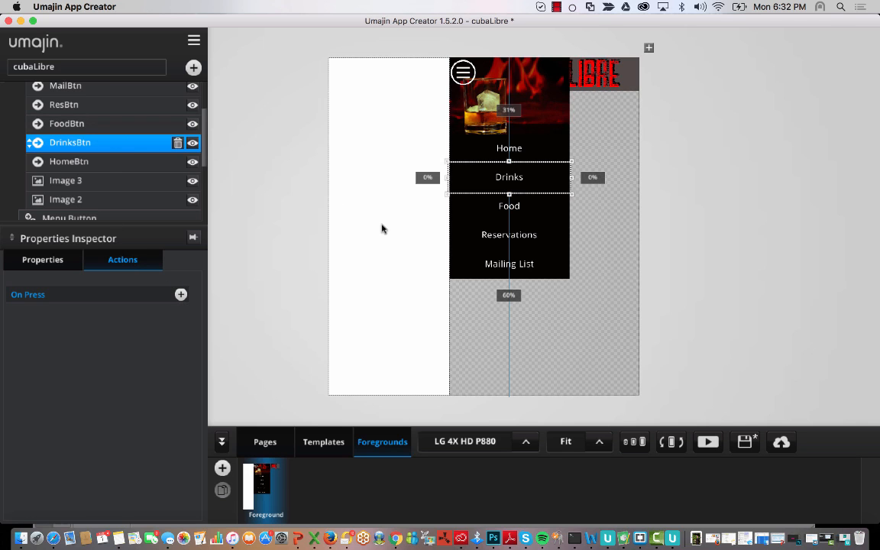
click(181, 294)
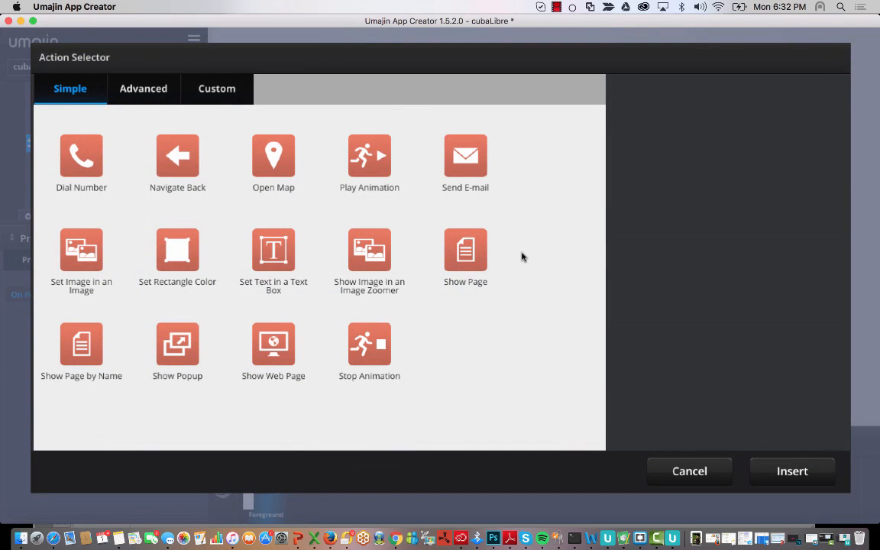
click(451, 252)
click(787, 470)
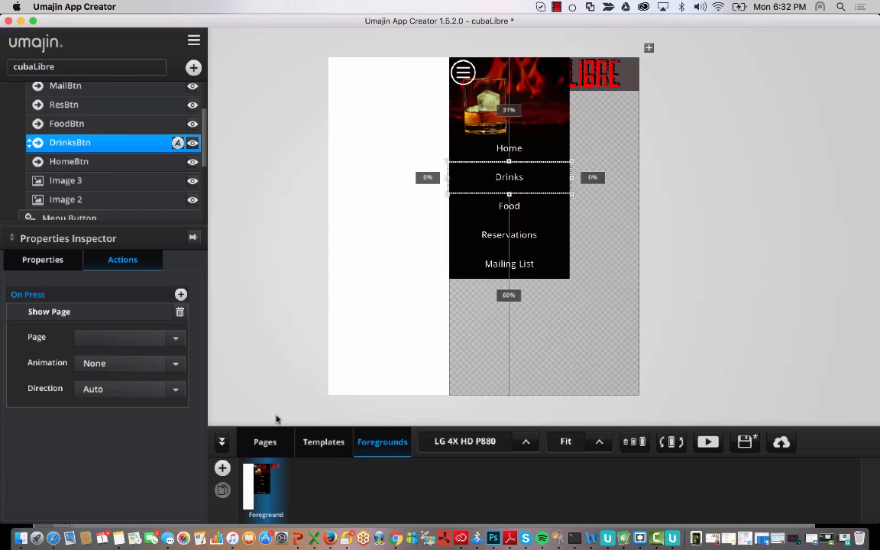
click(171, 338)
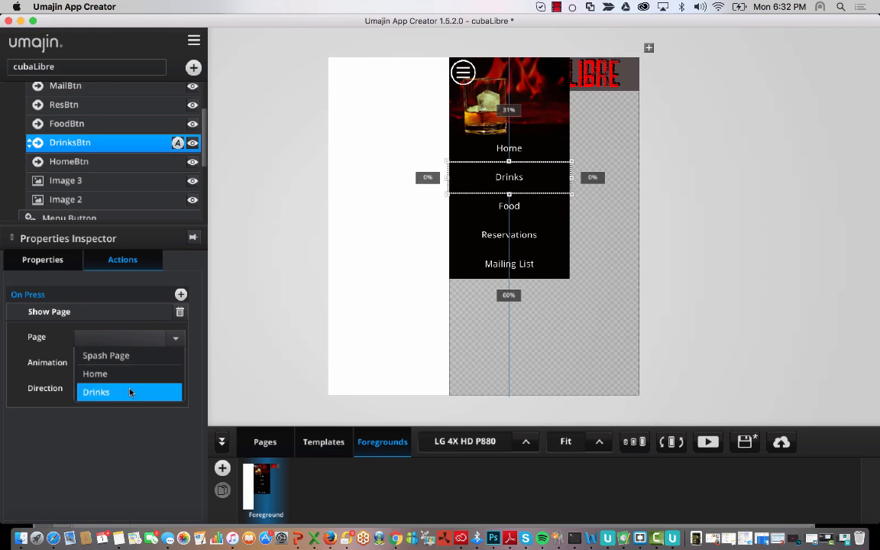
click(132, 391)
click(175, 364)
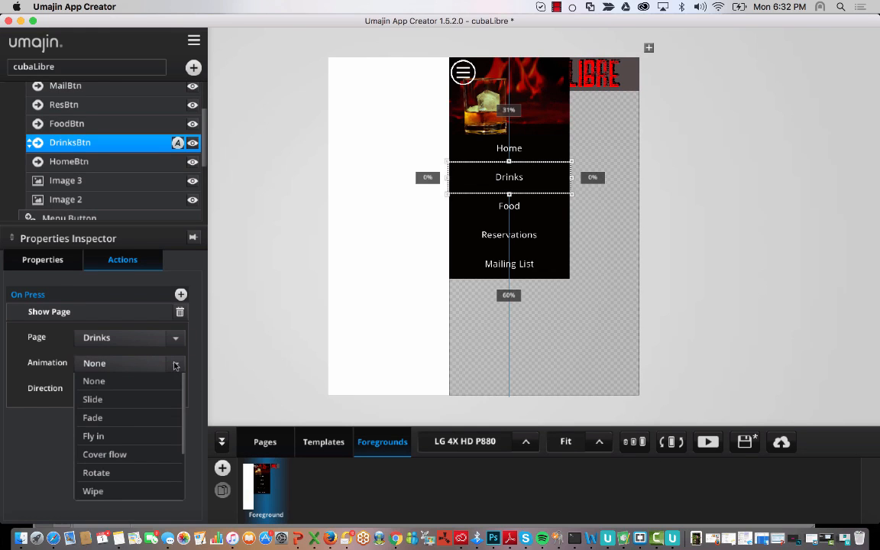
click(157, 417)
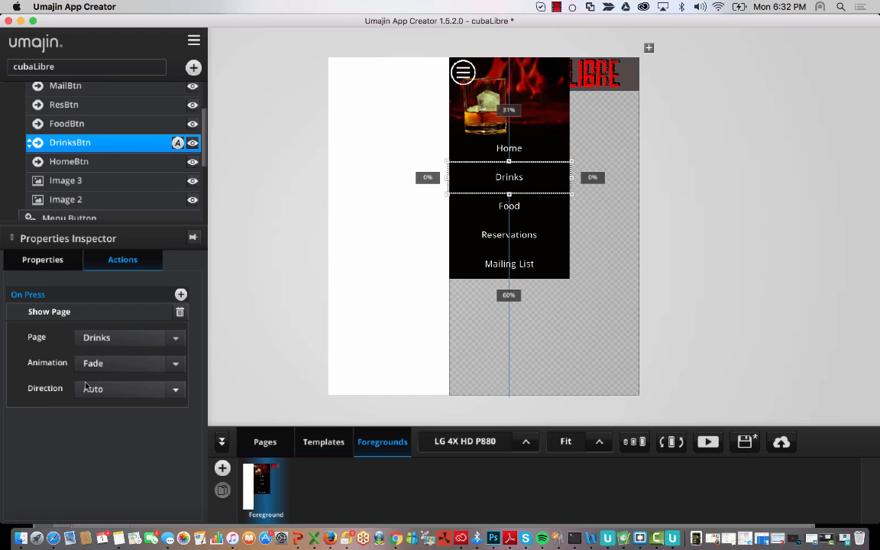
- Give HomeBtn an On Press Show Page action opening Home with a Fade transition
click(93, 161)
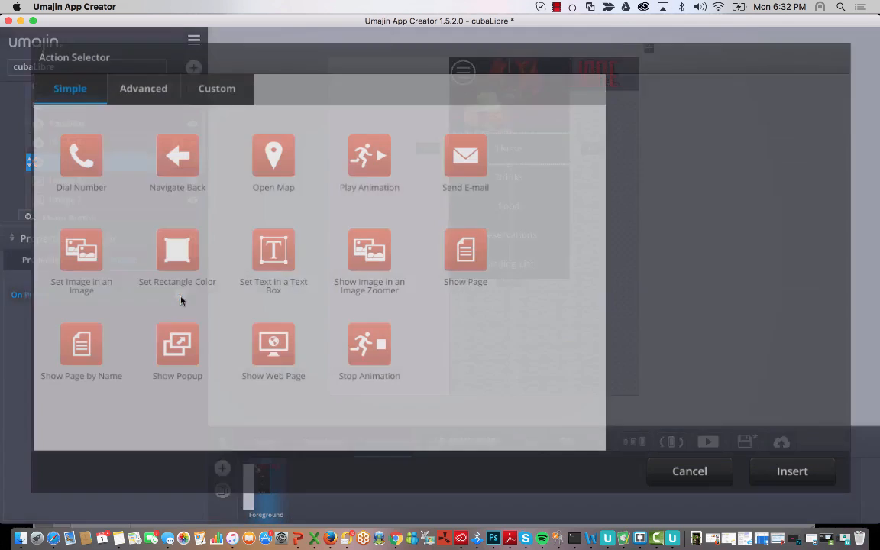
click(181, 295)
click(483, 239)
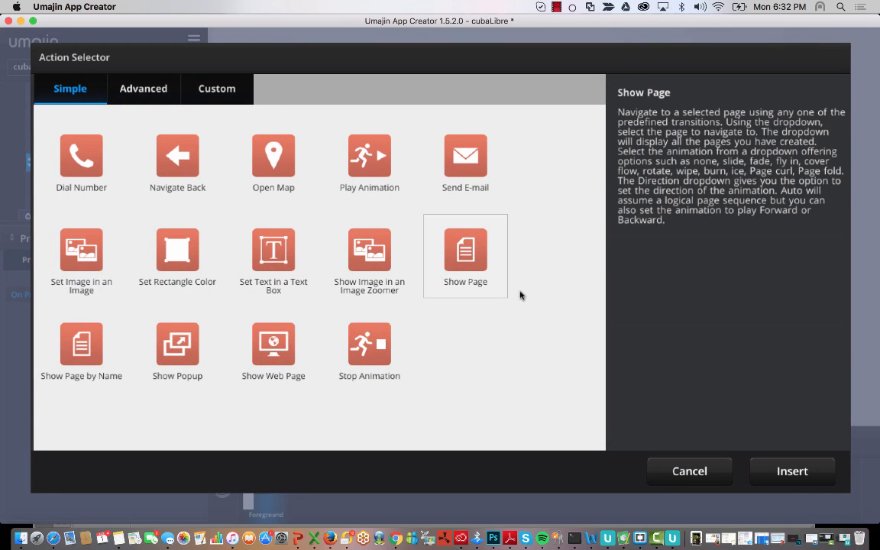
click(792, 472)
click(130, 337)
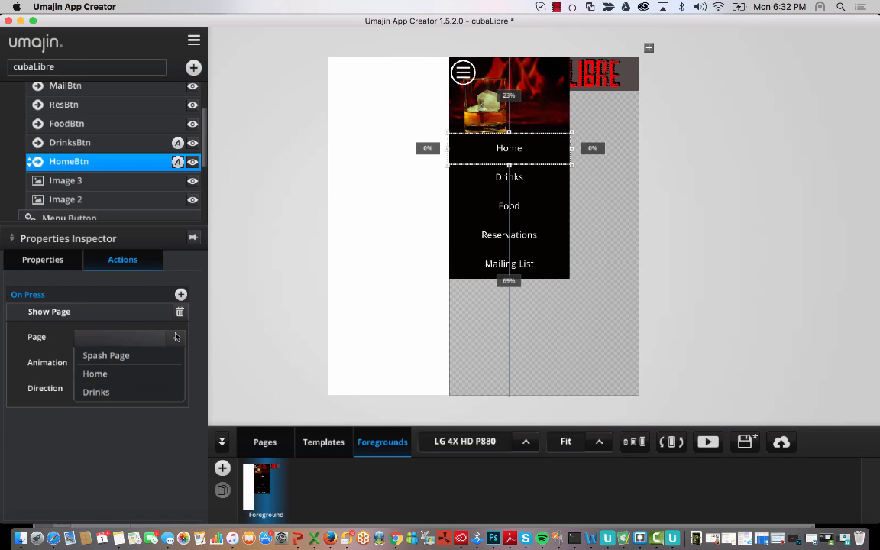
click(115, 373)
click(158, 369)
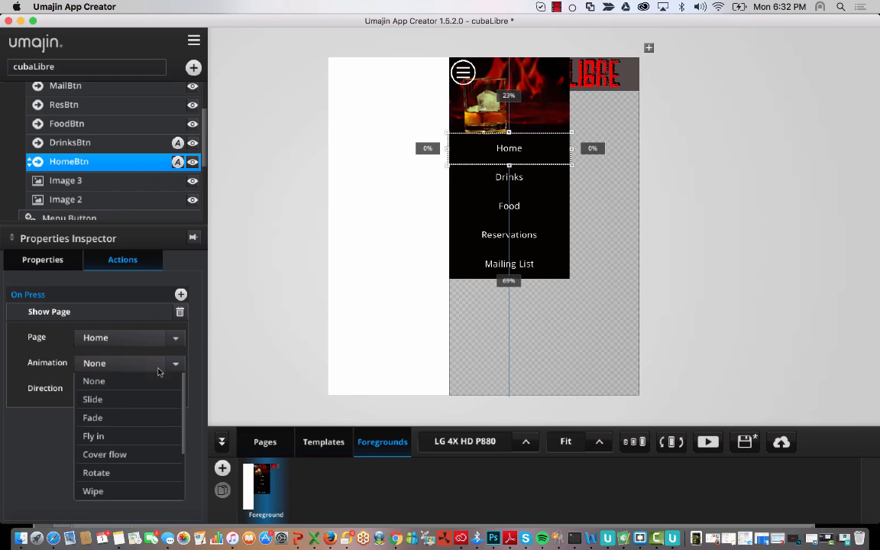
click(117, 422)
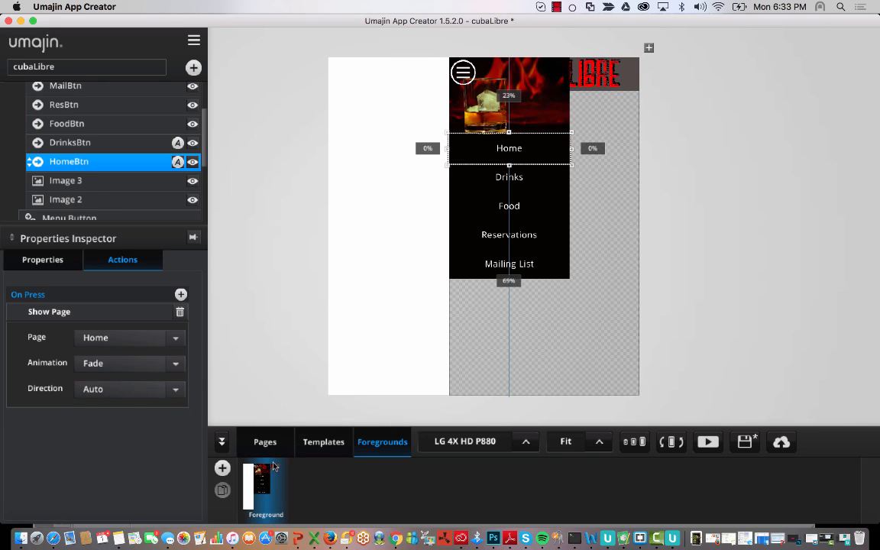
click(281, 361)
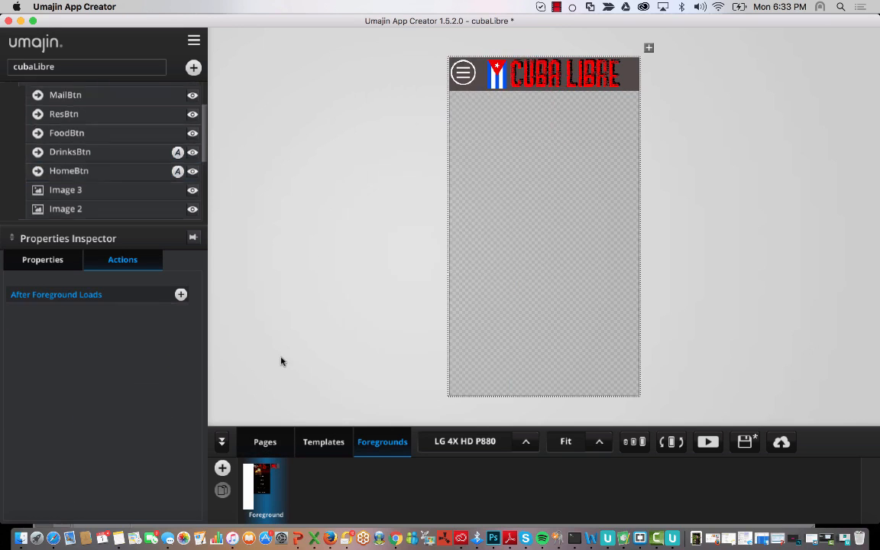
- Preview the app from the Spash Page and reach Drinks via the side menu, scrolling its list
click(265, 441)
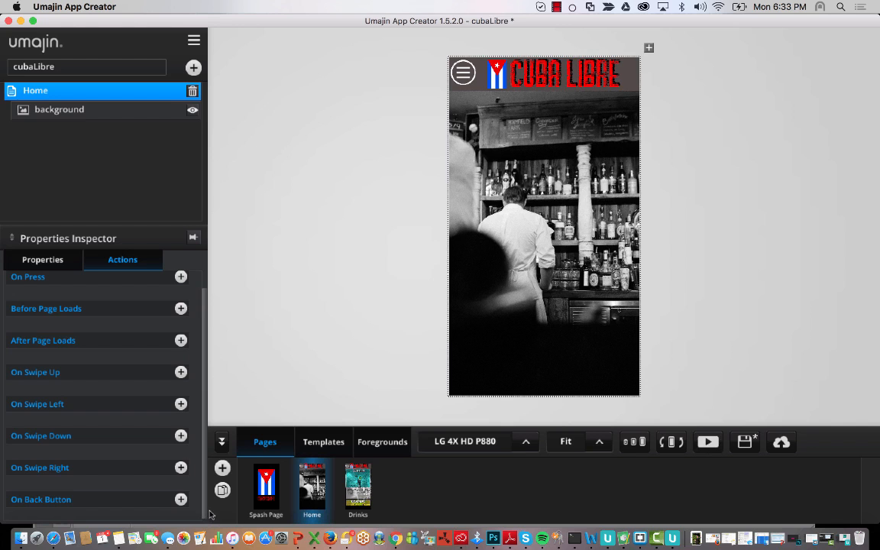
click(269, 493)
click(708, 442)
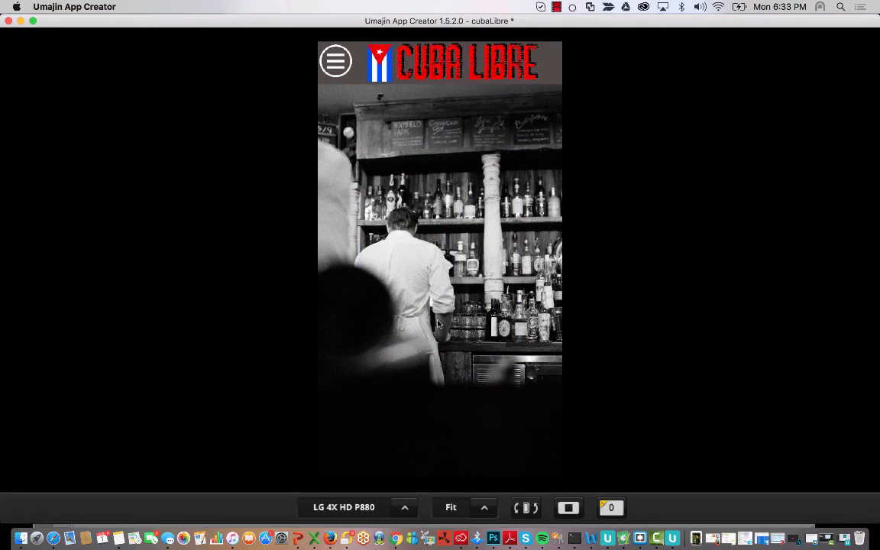
click(335, 64)
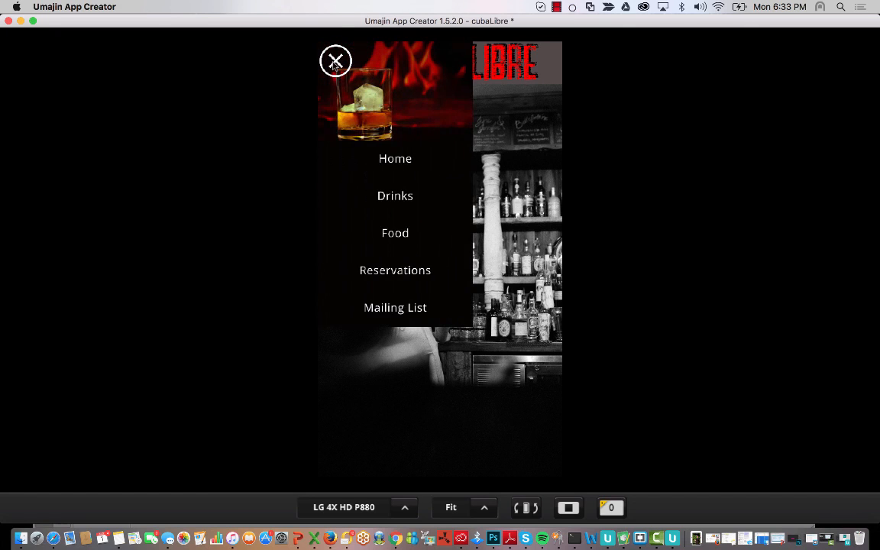
click(395, 196)
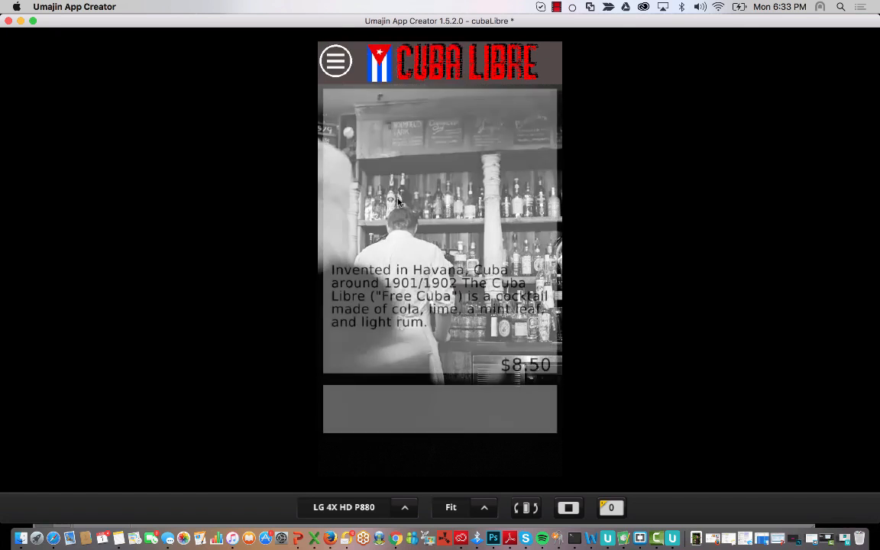
scroll(450, 307, down, 3)
scroll(451, 307, down, 5)
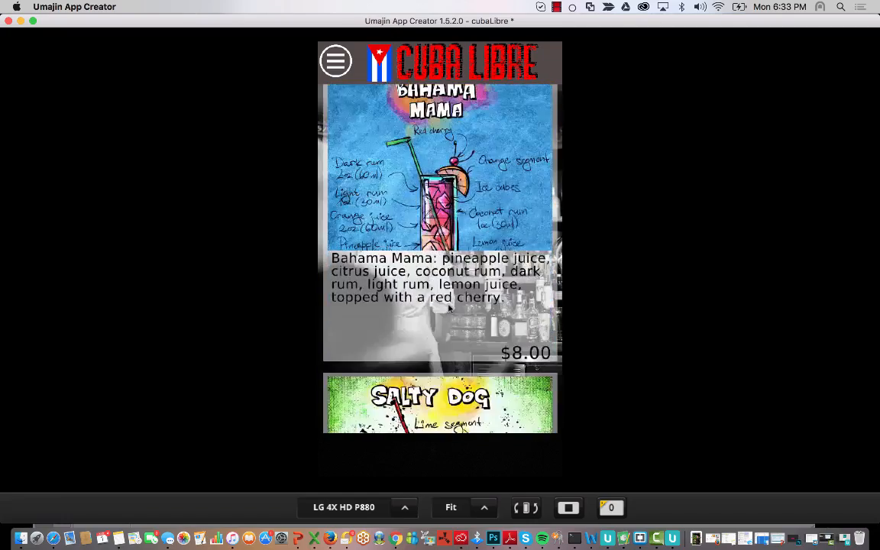
scroll(449, 308, down, 5)
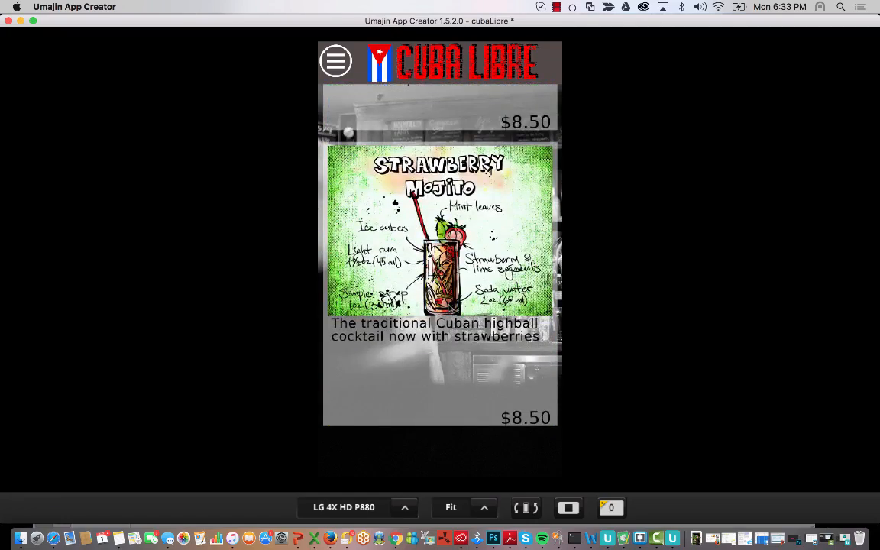
scroll(440, 260, up, 10)
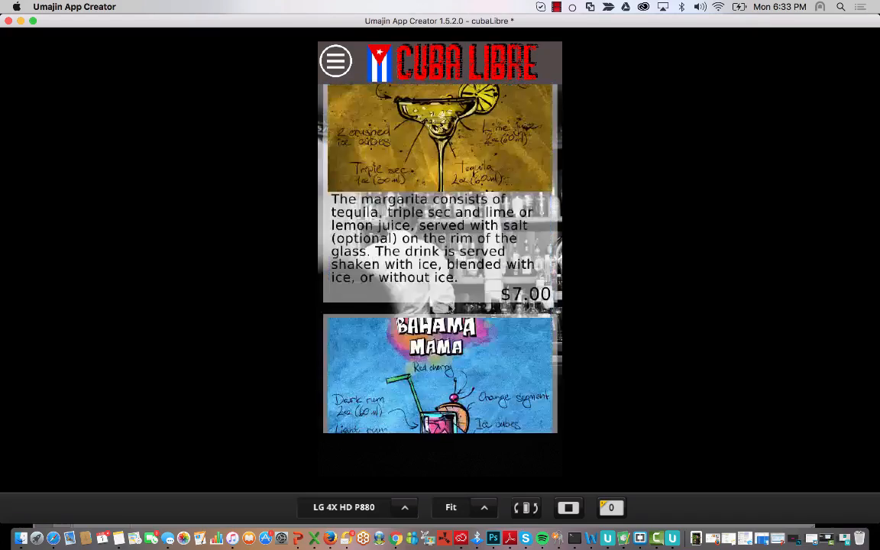
scroll(450, 308, up, 10)
scroll(450, 309, down, 3)
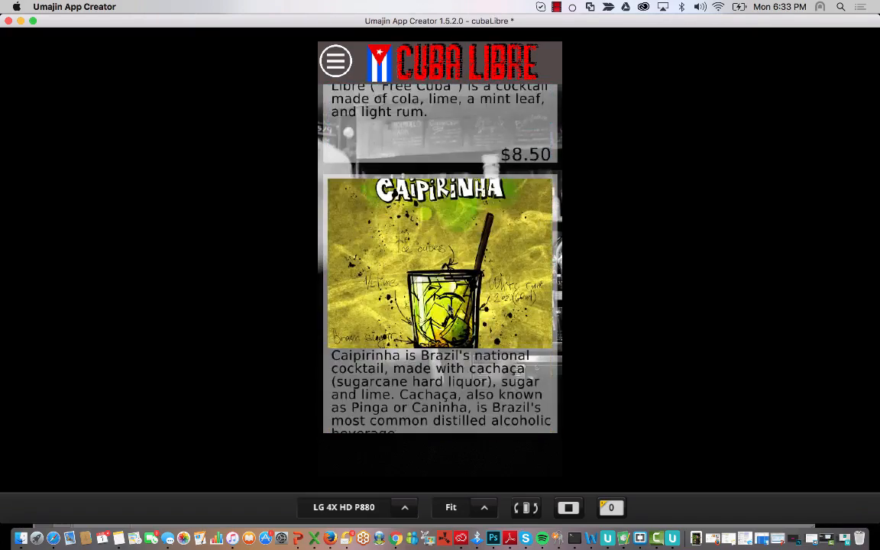
scroll(450, 309, up, 3)
- Use the side menu to jump to Home, then back to Drinks, and reopen it
click(341, 70)
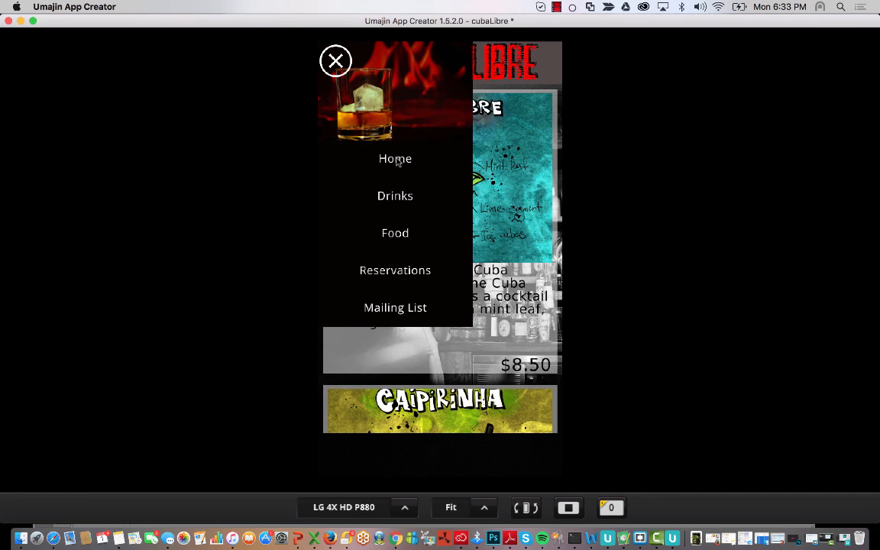
click(428, 160)
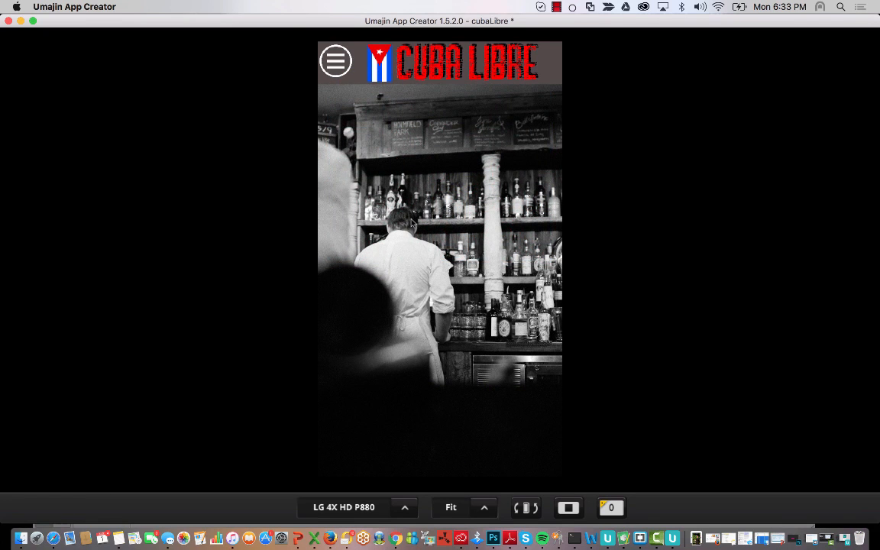
click(337, 61)
click(352, 177)
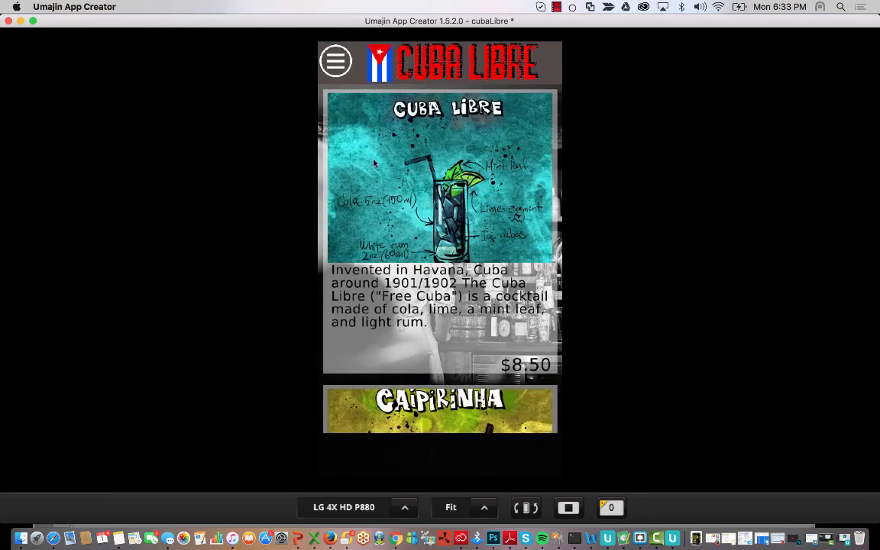
click(333, 63)
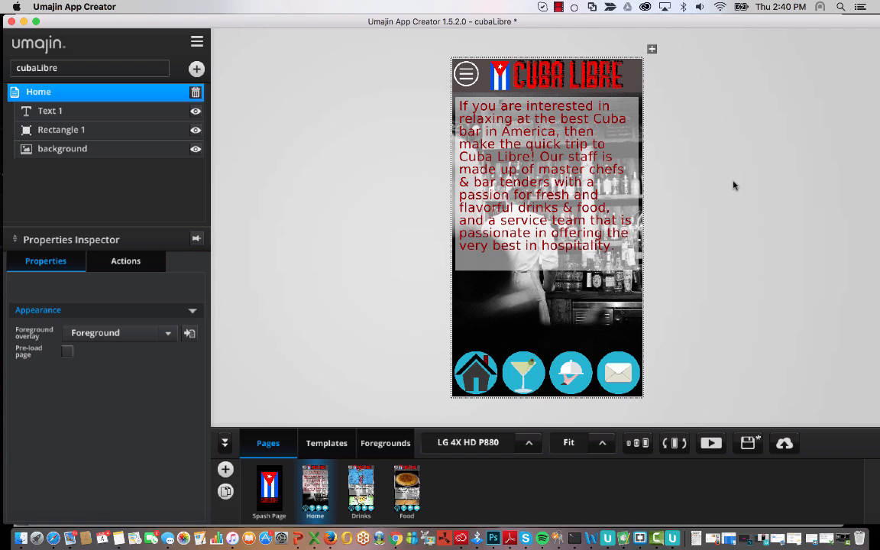
- Click through the Drinks, Food, Home and Spash page thumbnails, ending on Food
click(361, 489)
click(406, 489)
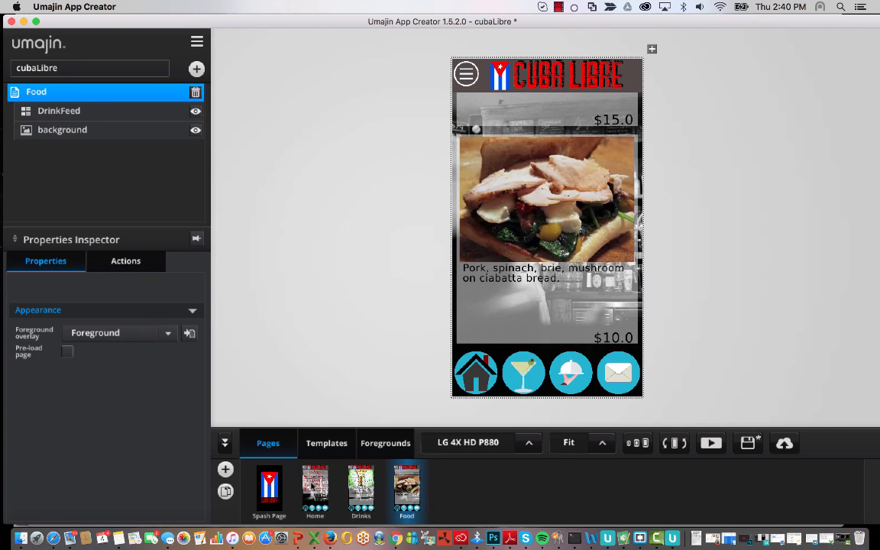
click(315, 489)
click(269, 489)
click(360, 489)
click(406, 490)
- Inspect the foreground's Menu Button slide-out menu, then return to the Food page
click(385, 443)
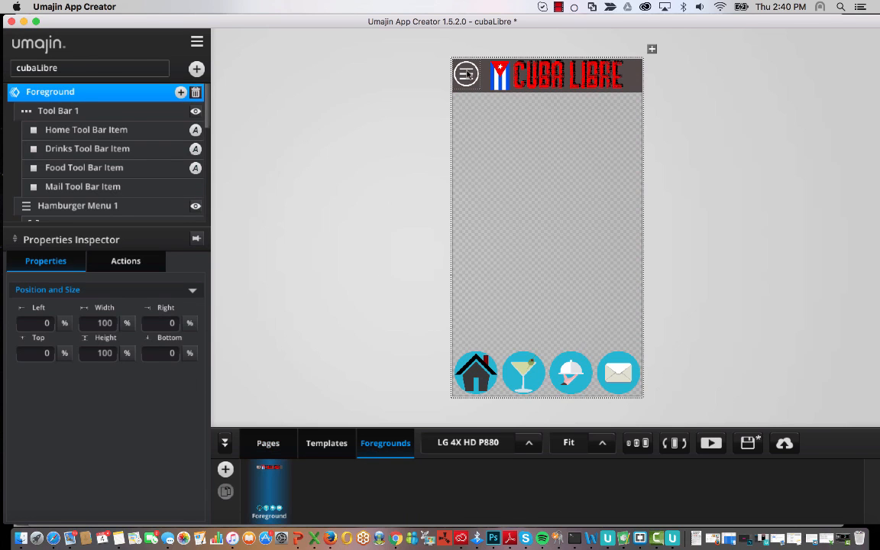
click(466, 74)
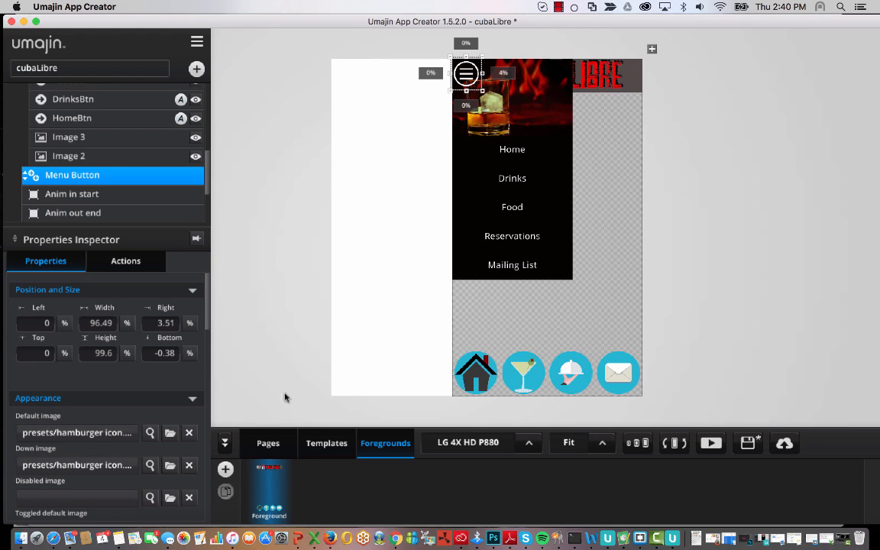
click(281, 443)
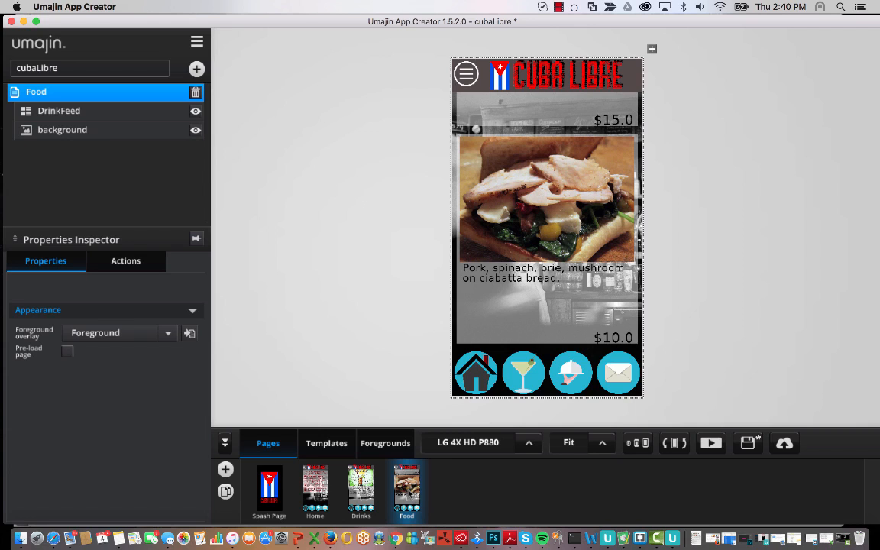
- Duplicate the Food page, delete its feed, and rename the copy Reservation
click(226, 492)
click(560, 181)
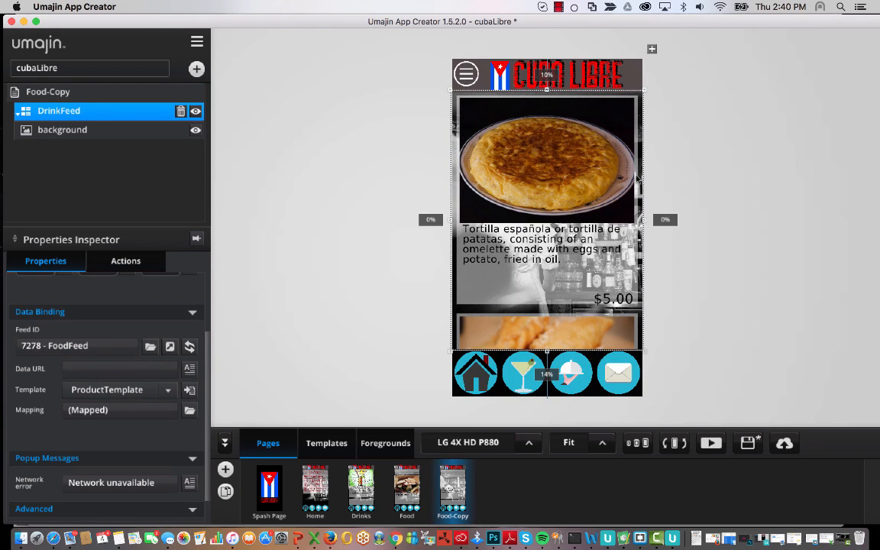
key(Delete)
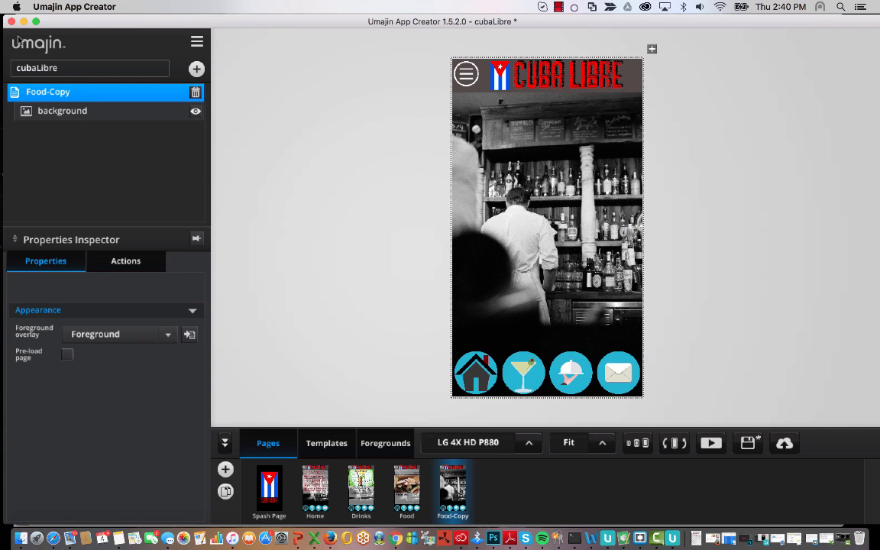
double_click(74, 94)
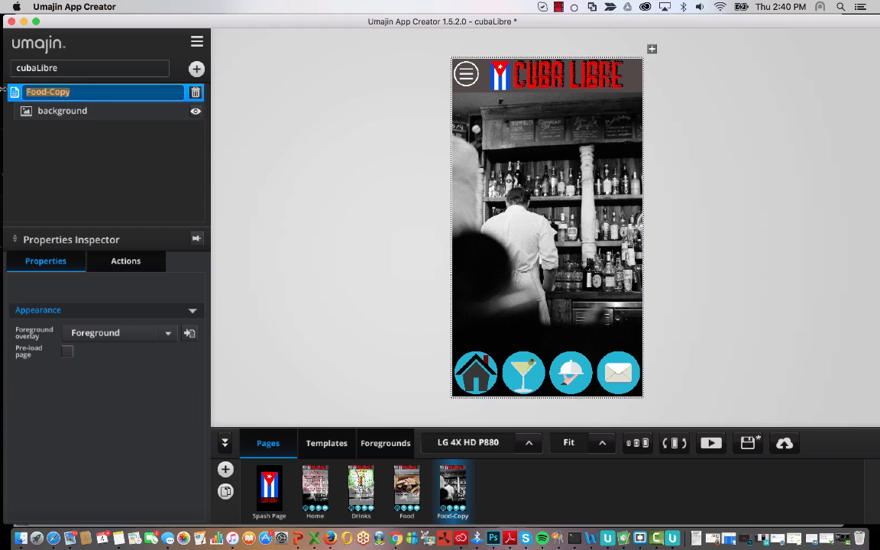
key(BackSpace)
key(Return)
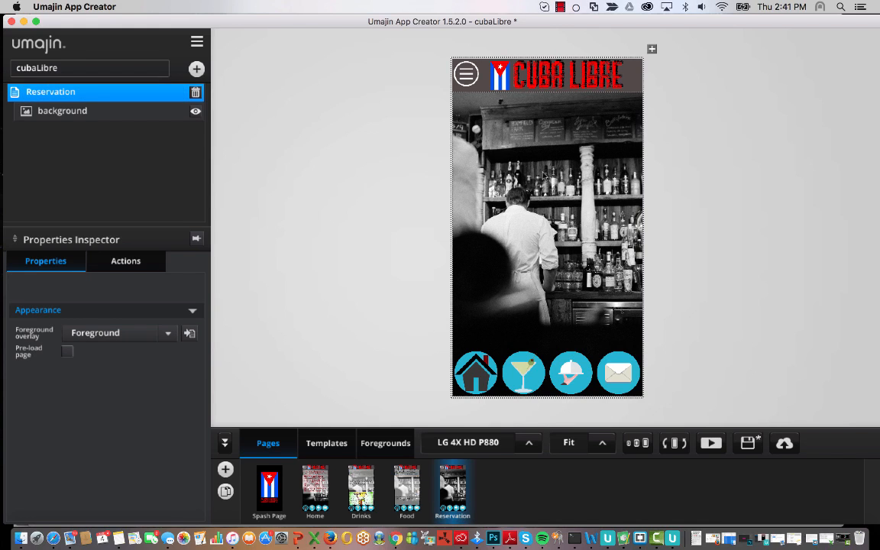
- Pick Dynamic Form from the Dynamic components in the Component Selector
click(196, 68)
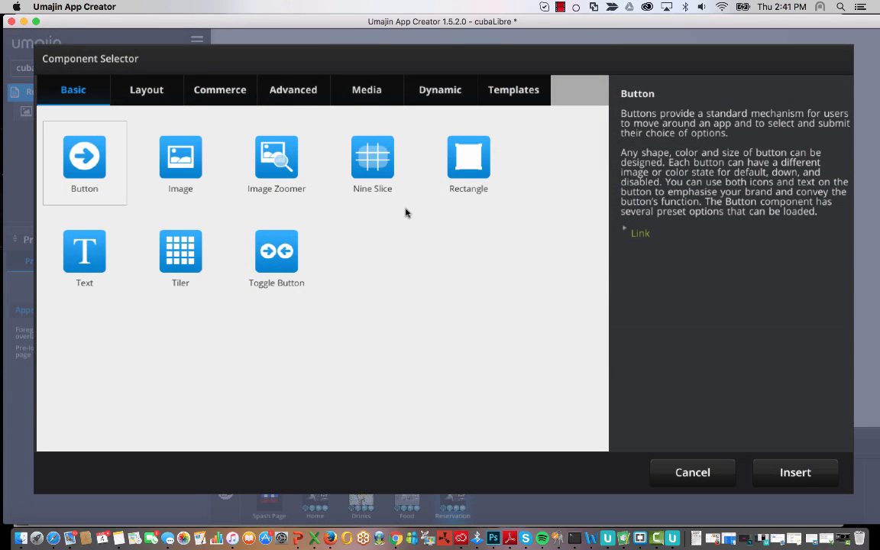
click(436, 90)
click(181, 161)
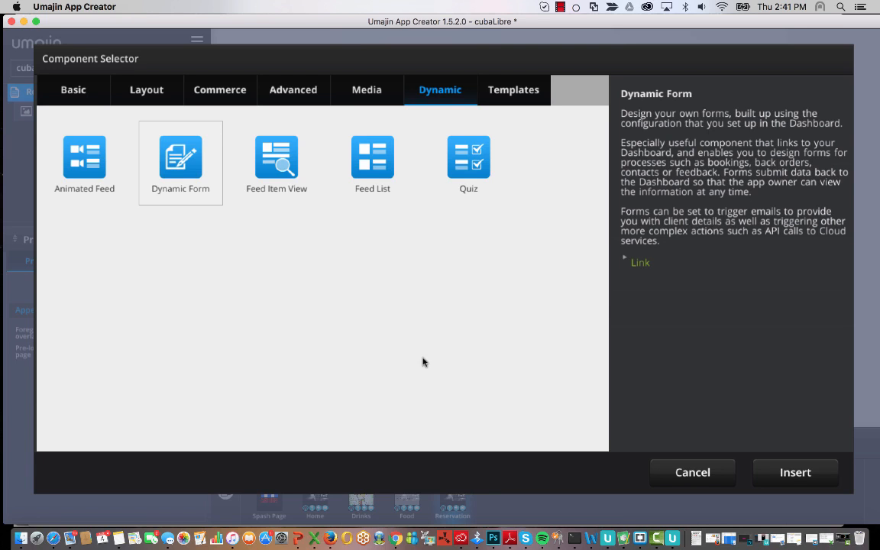
- Insert Dynamic Form 1 and resize it to fit between the header and the icon row
click(829, 479)
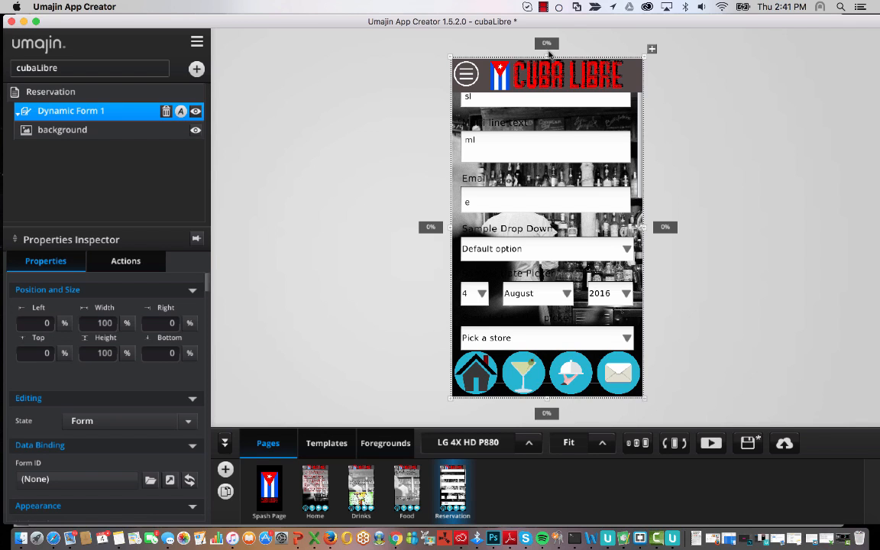
drag(547, 61, 541, 96)
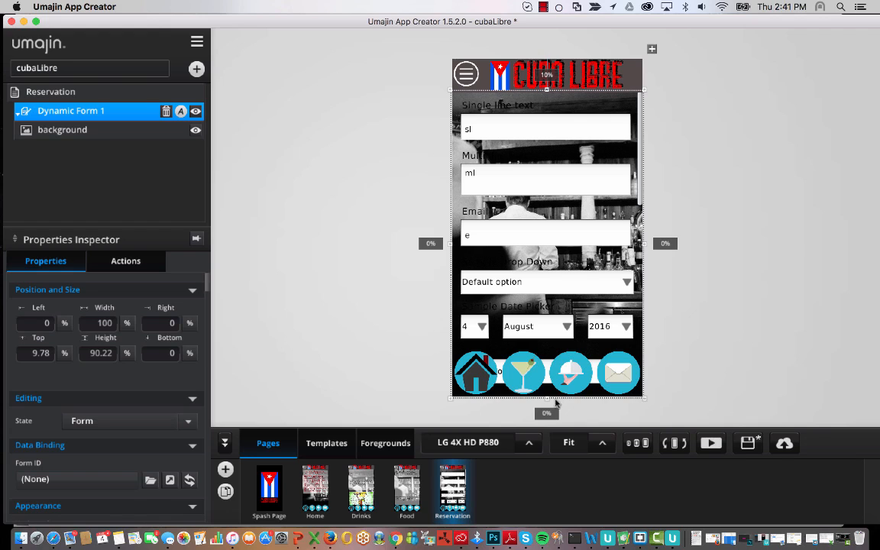
drag(547, 397, 550, 354)
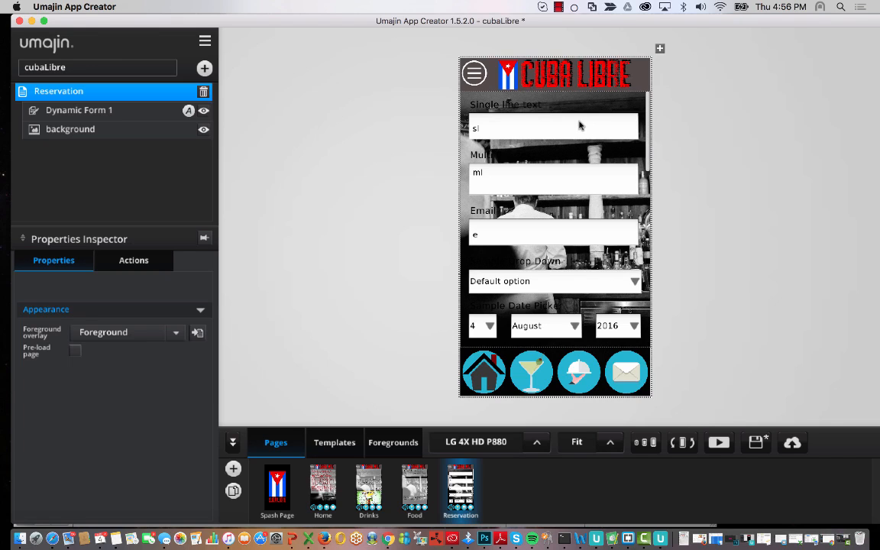
click(580, 126)
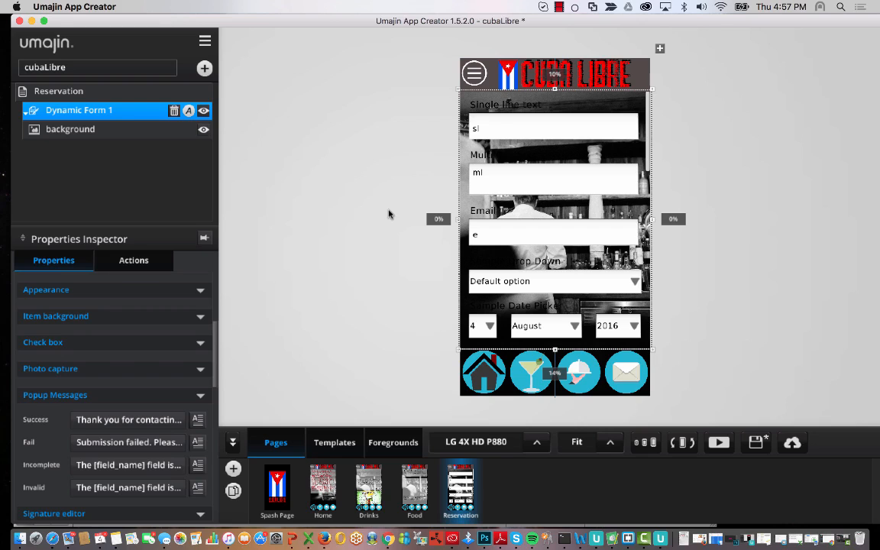
- Rename the dynamic form layer to Reservation Form
double_click(112, 112)
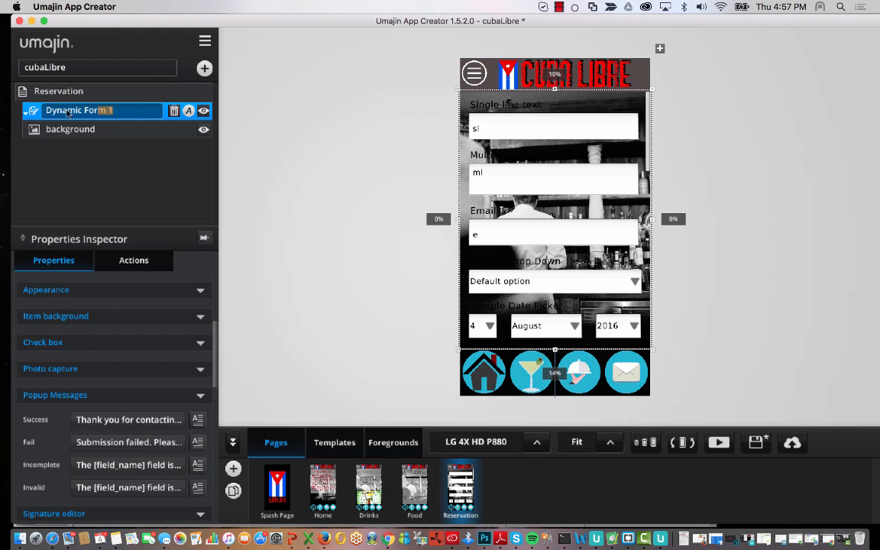
drag(79, 109, 27, 113)
text(Reserva)
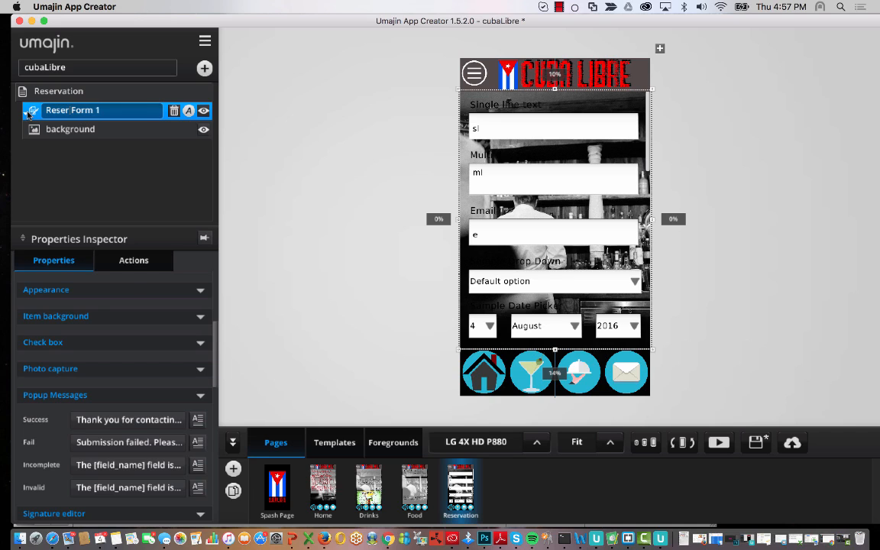
text(tion)
click(136, 114)
key(Return)
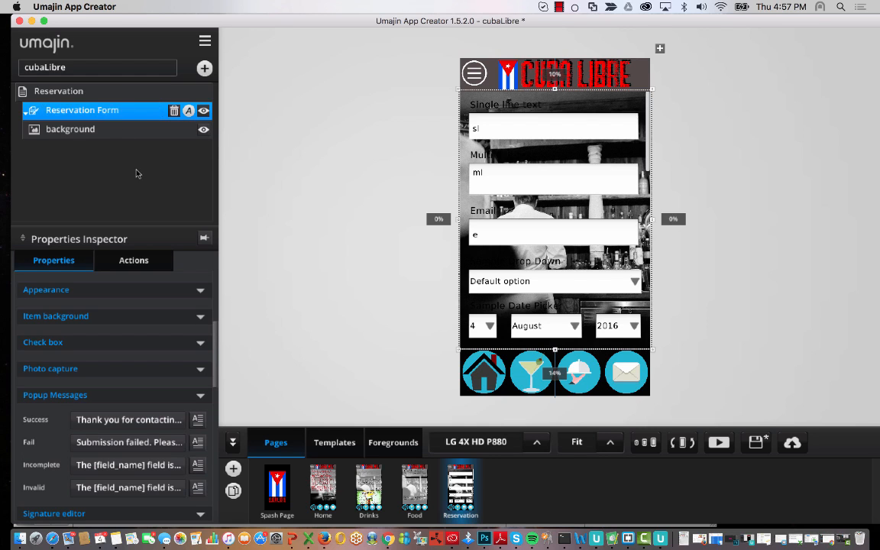
- Open the Data Binding Form ID picker, confirm no forms exist yet, and close it
scroll(138, 367, up, 5)
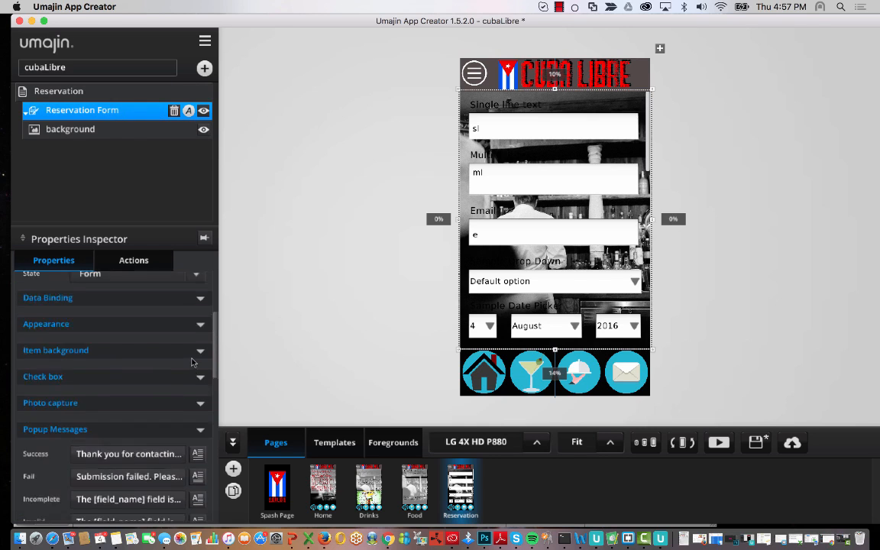
scroll(193, 362, down, 4)
scroll(192, 362, up, 4)
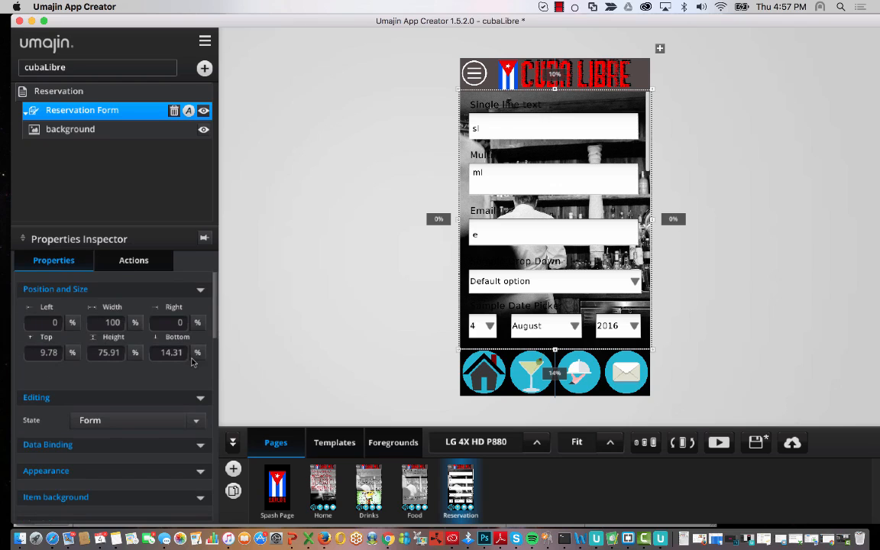
click(200, 445)
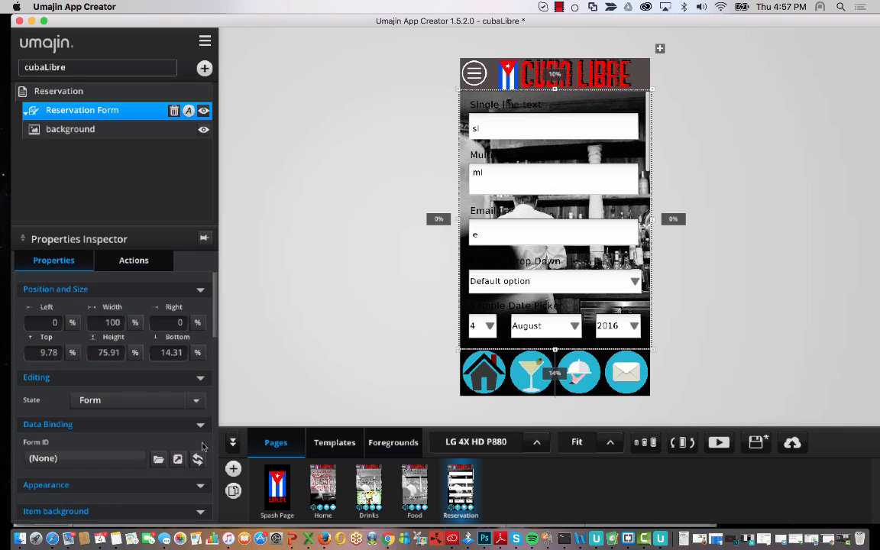
drag(217, 322, 216, 366)
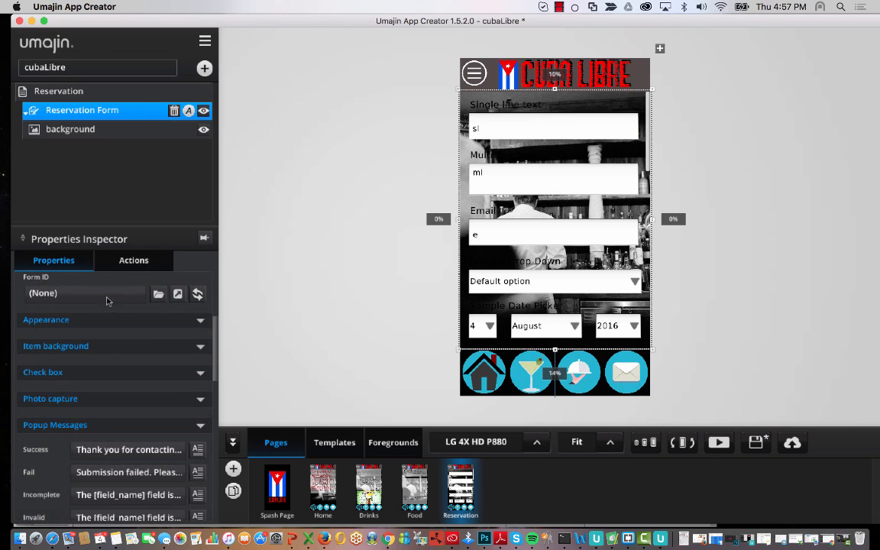
scroll(153, 382, up, 3)
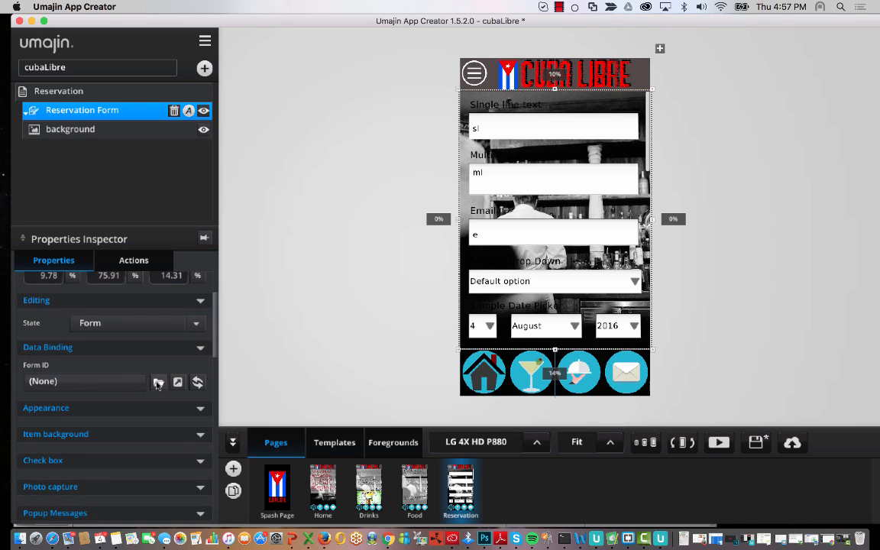
click(146, 383)
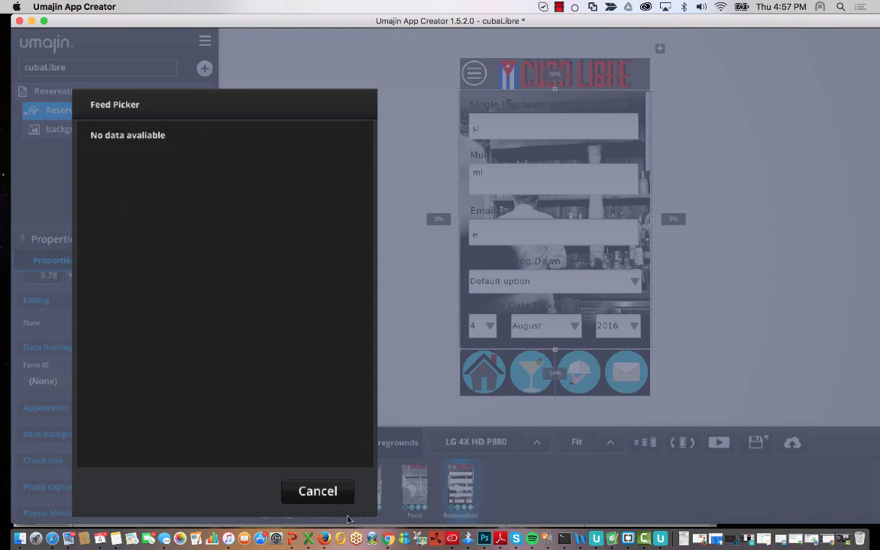
click(317, 491)
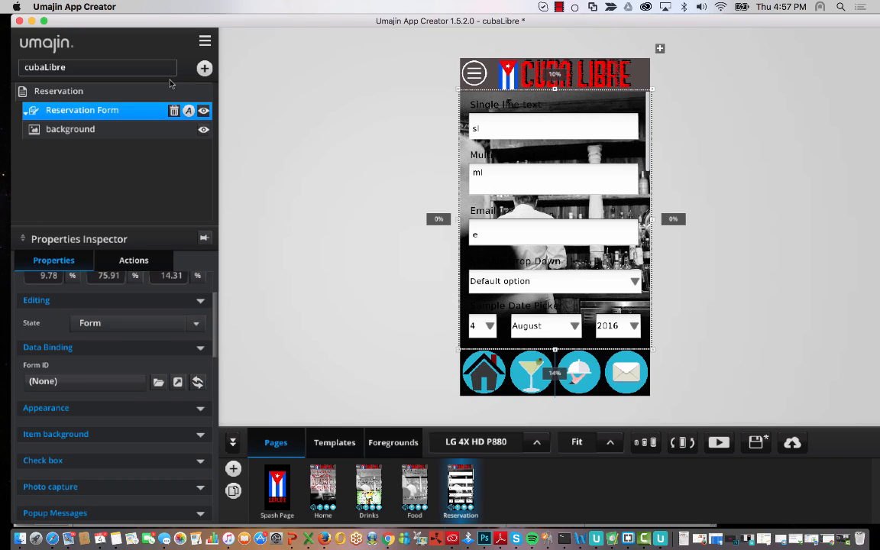
click(204, 46)
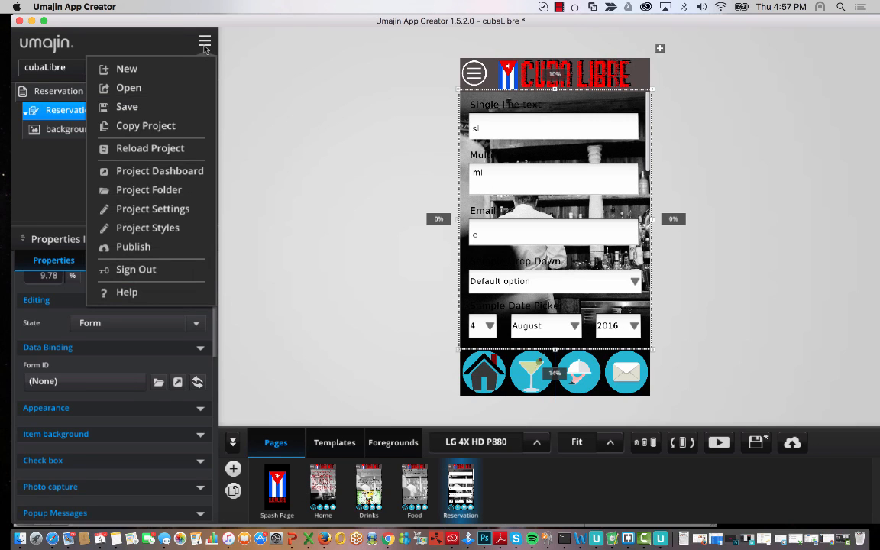
- Open the Dynamic Forms list in the project's Umajin Dashboard and start a new form
click(157, 171)
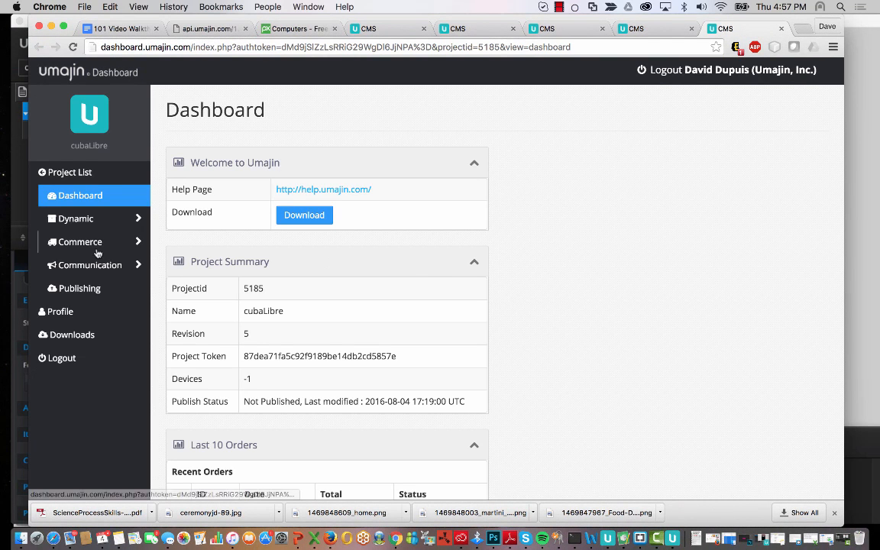
click(77, 218)
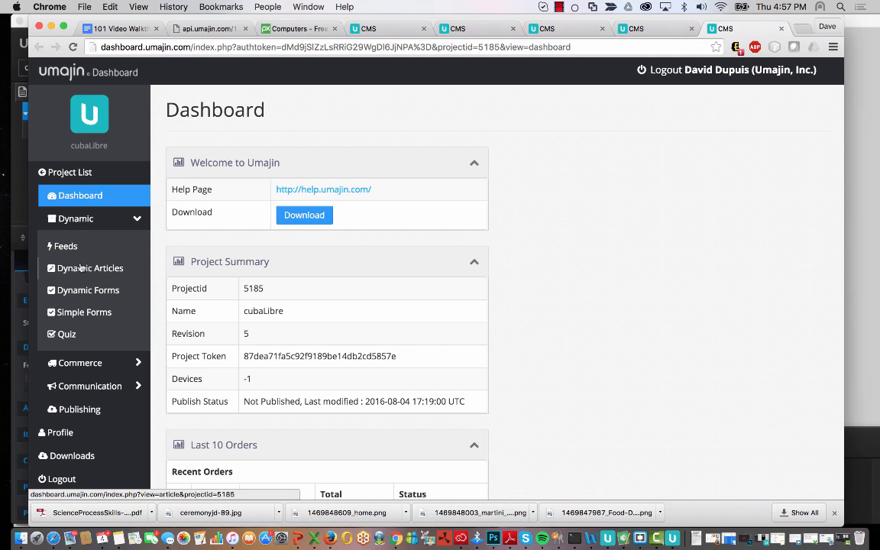
click(100, 293)
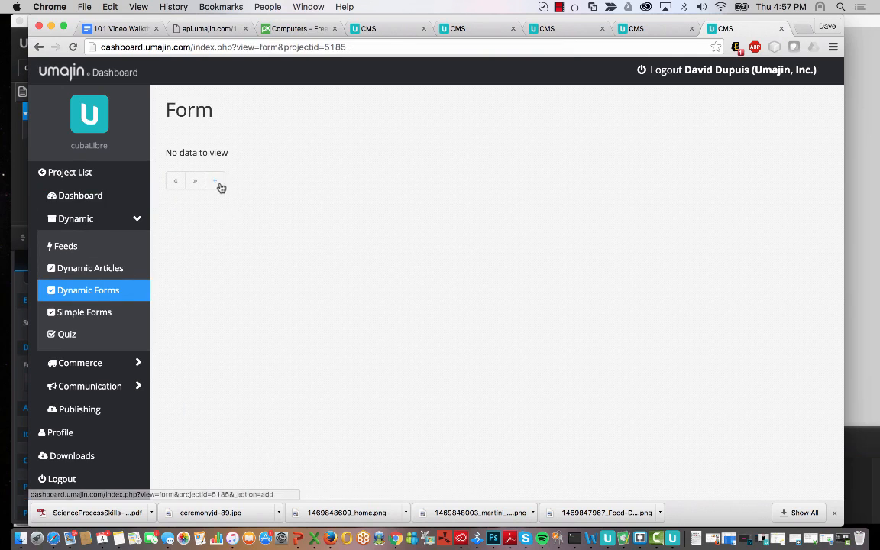
click(216, 182)
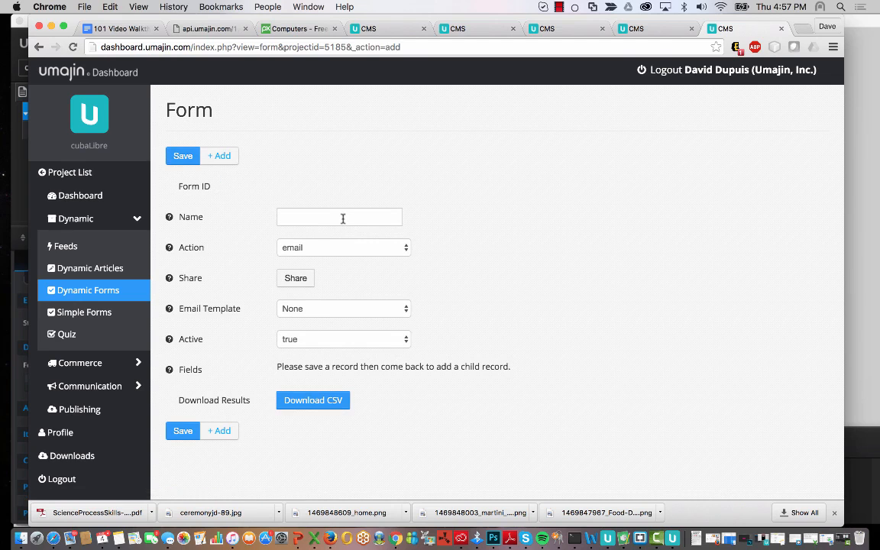
- Name the form Reservations, keep email action, no template and active true, then save it
click(343, 219)
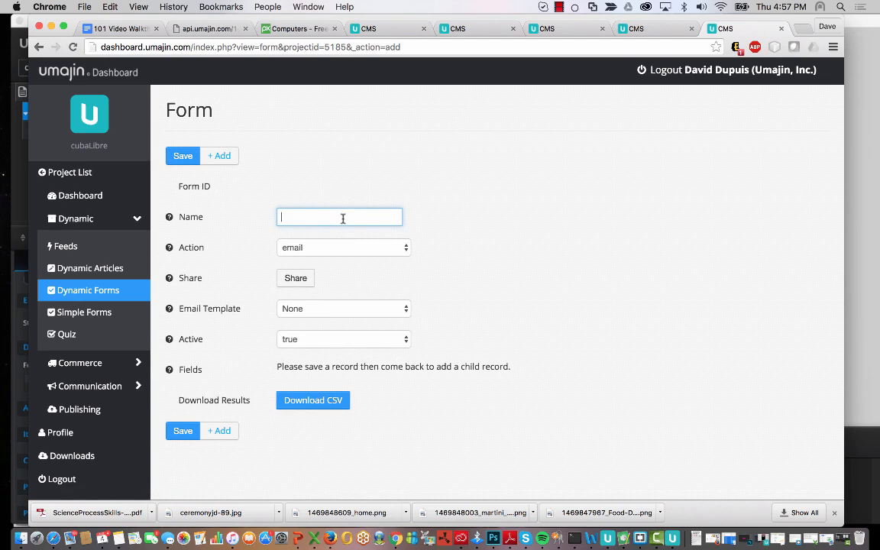
text(Reser)
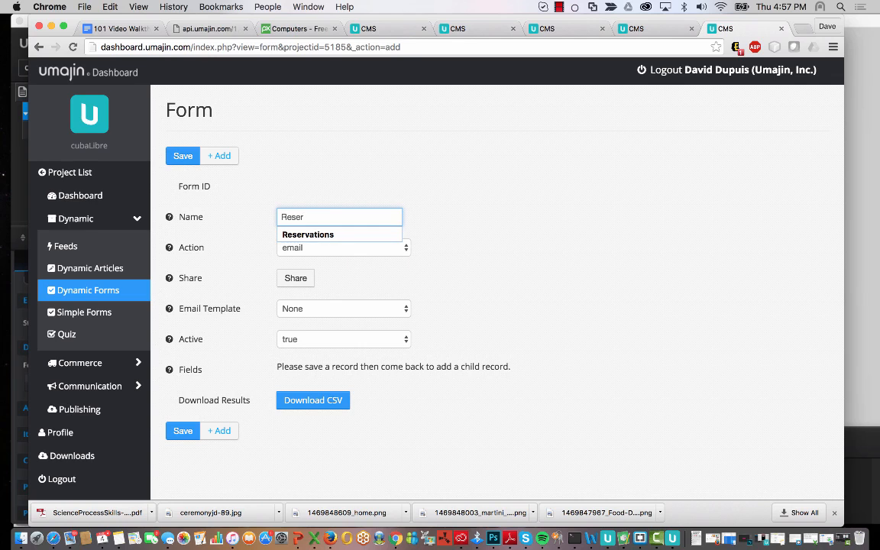
click(341, 237)
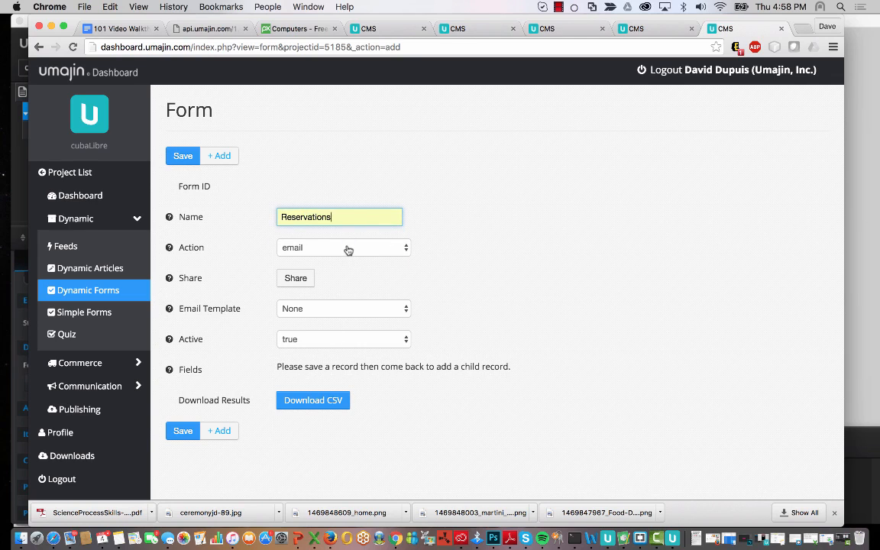
click(347, 250)
click(348, 248)
click(358, 312)
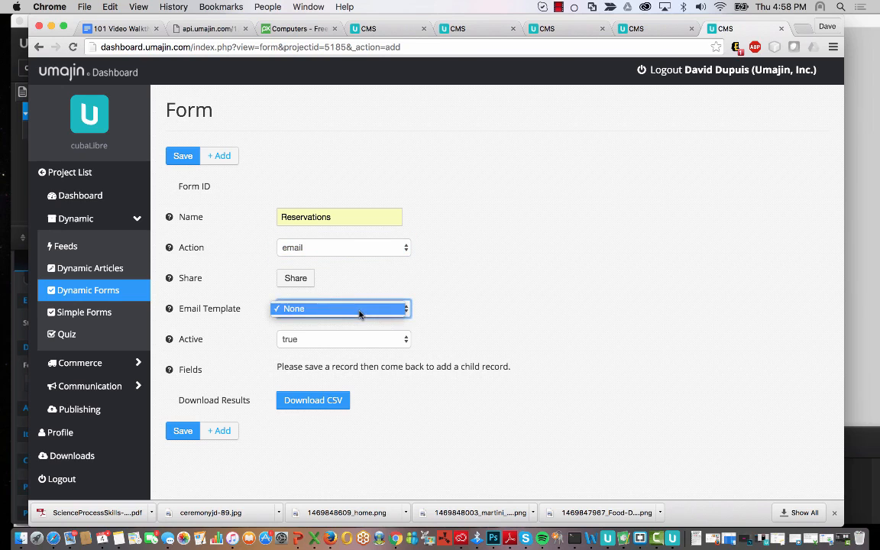
click(359, 310)
click(336, 340)
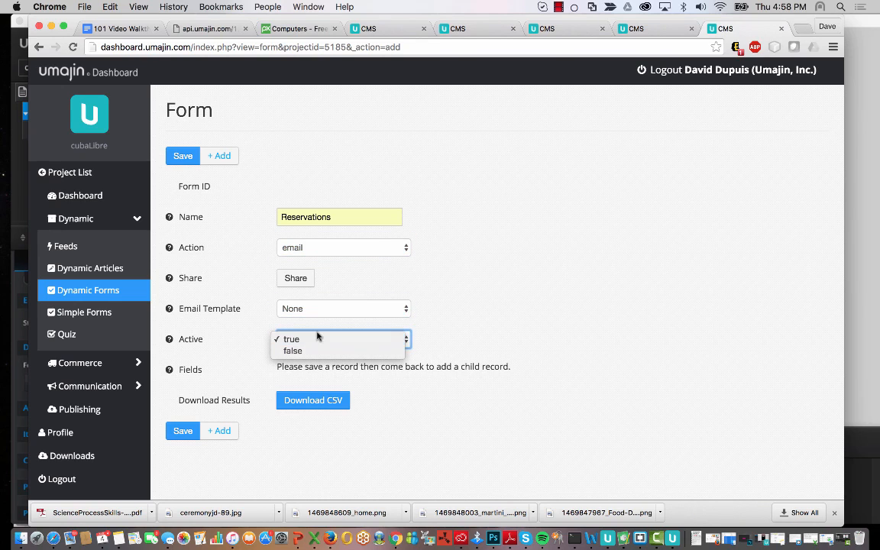
click(467, 338)
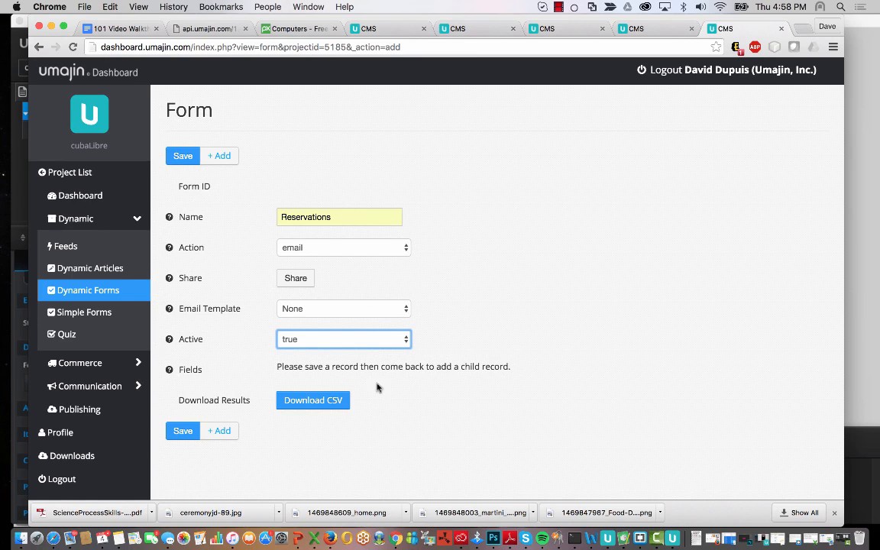
click(183, 431)
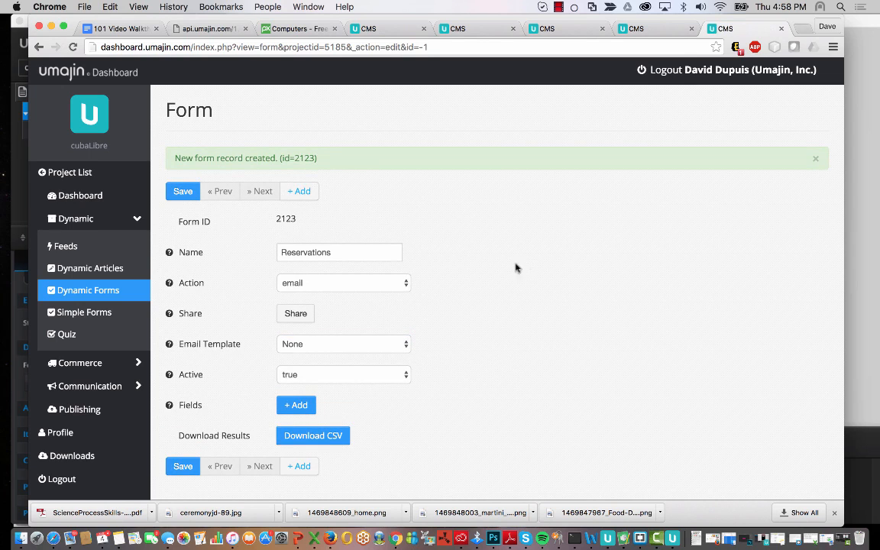
- Add a new field named First Name to the Reservations form
scroll(458, 403, down, 1)
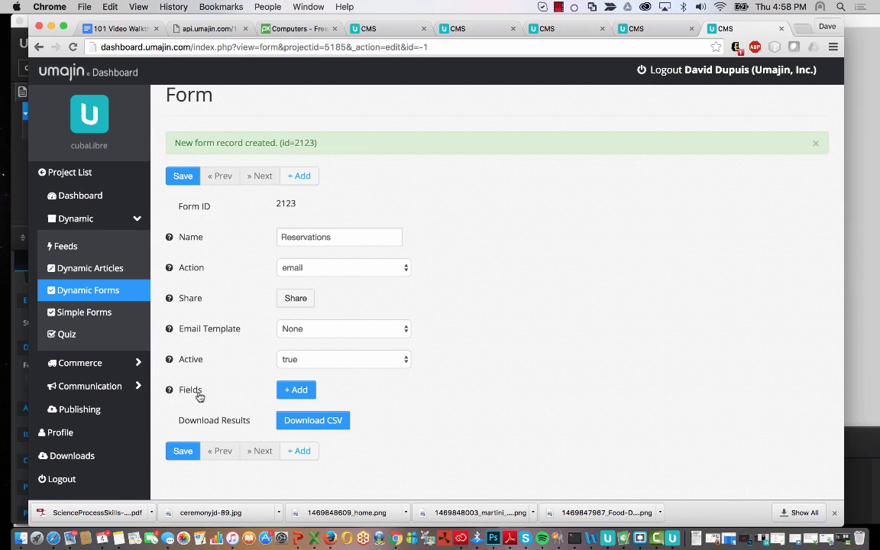
click(300, 391)
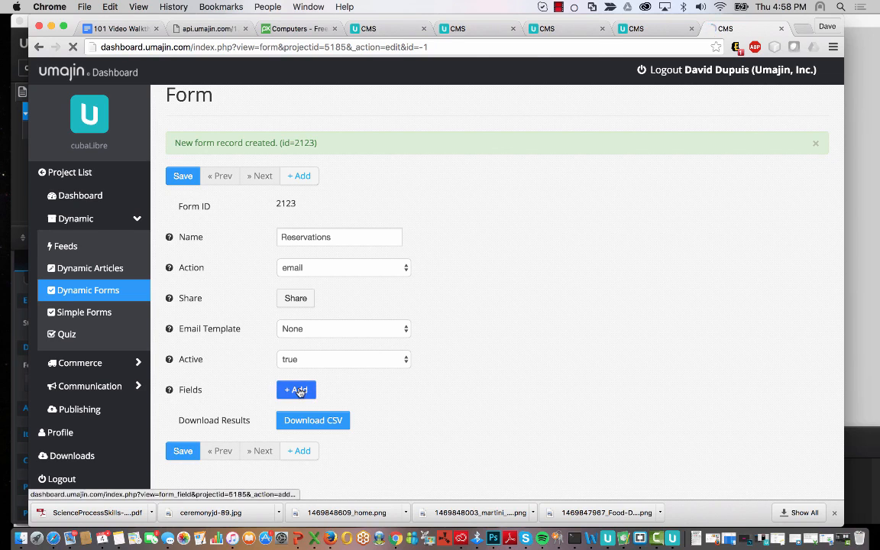
click(335, 246)
text(F)
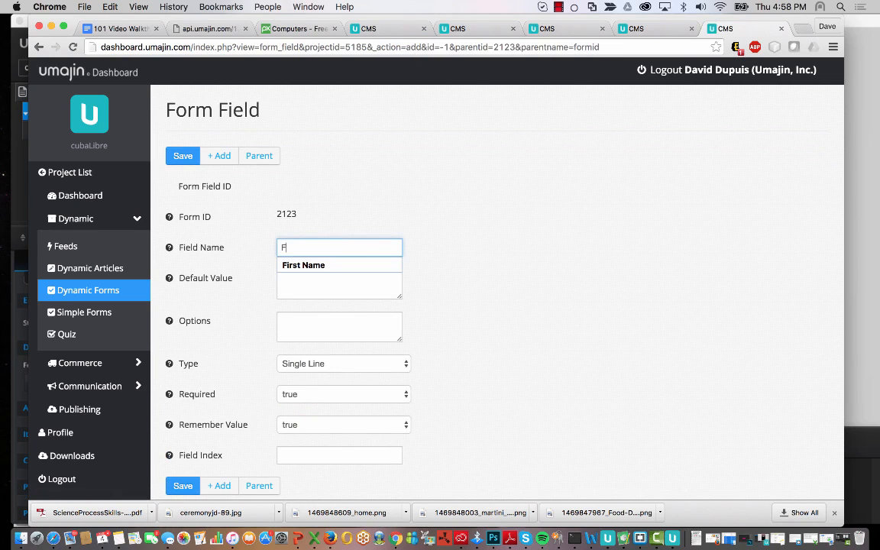
text(irst)
click(307, 265)
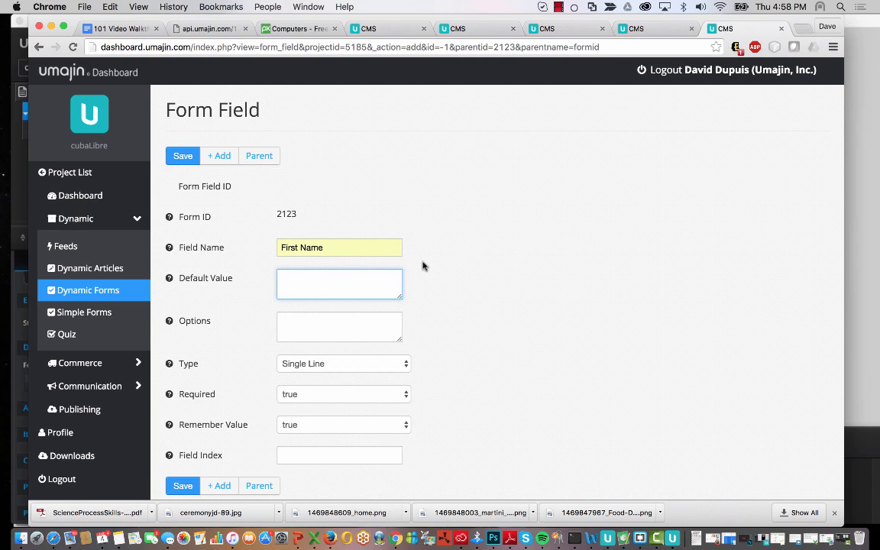
- Keep the First Name field's type as Single Line
click(283, 325)
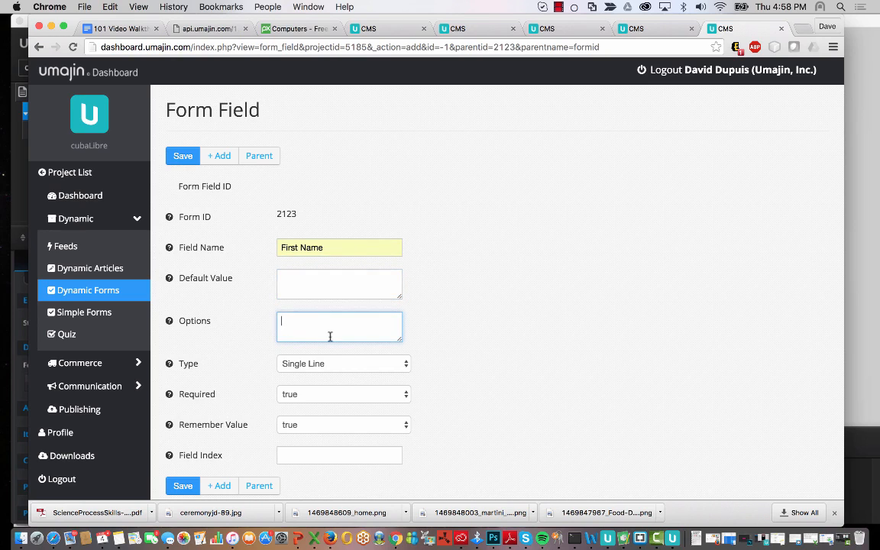
mouse_move(169, 322)
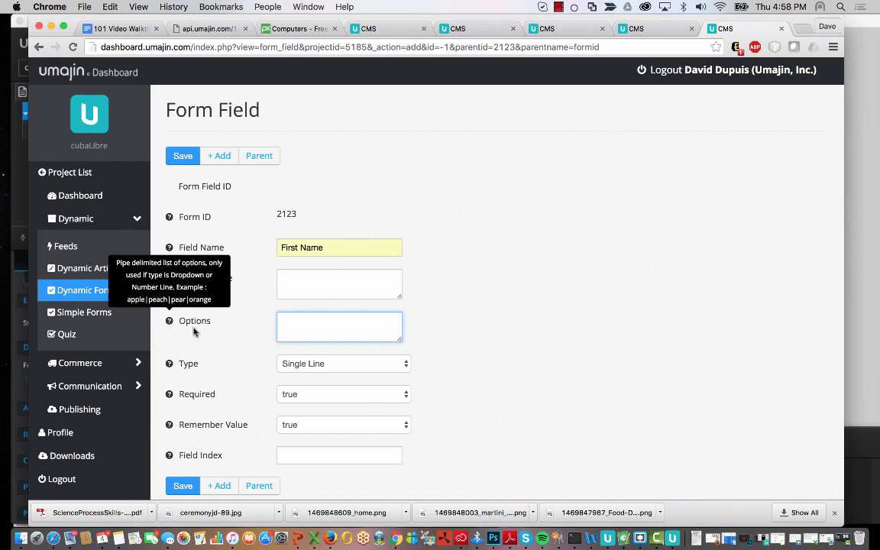
scroll(533, 313, down, 1)
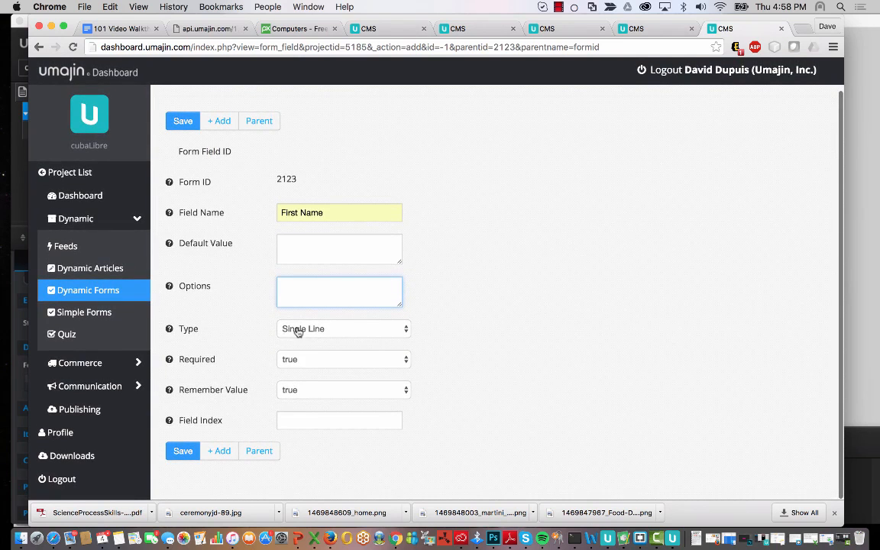
click(409, 329)
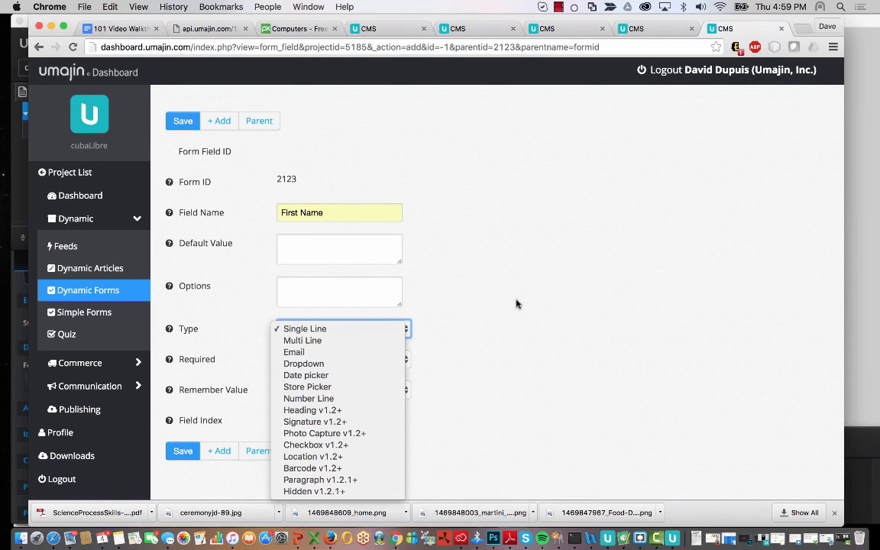
click(491, 256)
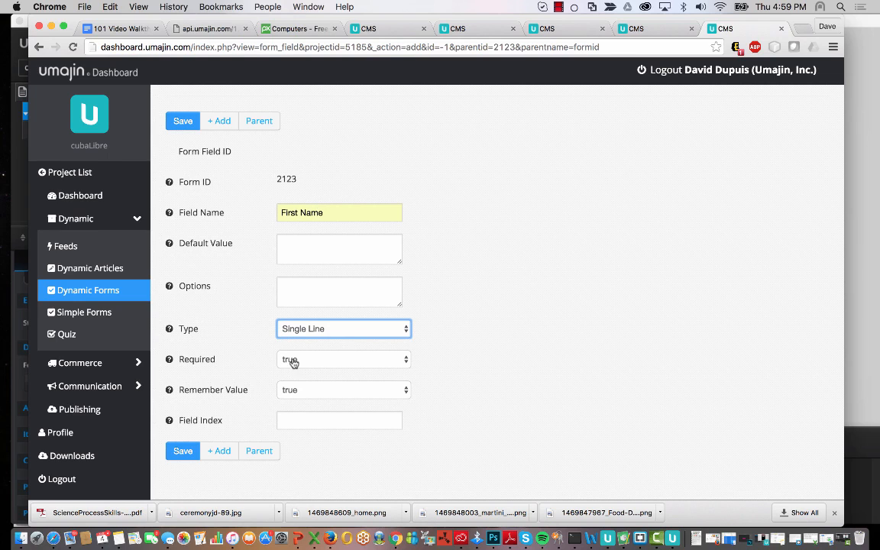
- Keep First Name required with value remembered, and set its Field Index to 0
scroll(366, 389, down, 1)
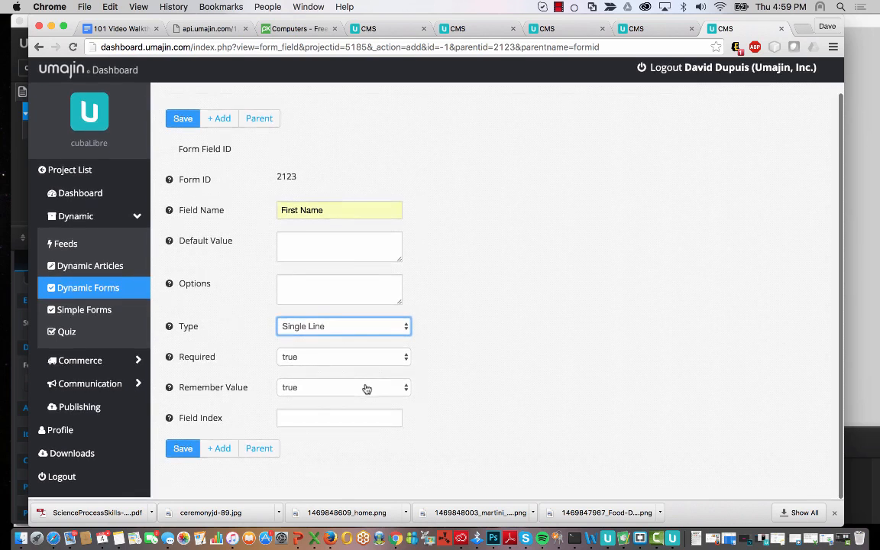
click(285, 356)
click(544, 306)
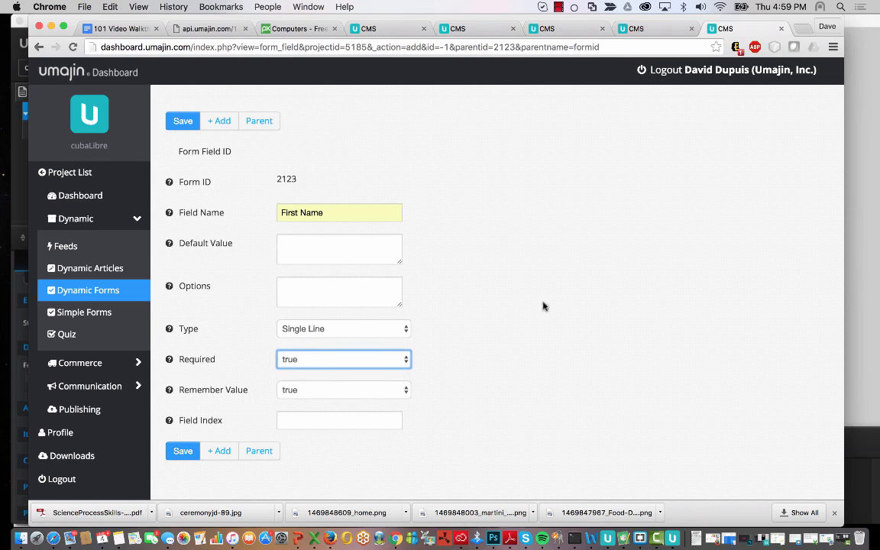
click(384, 391)
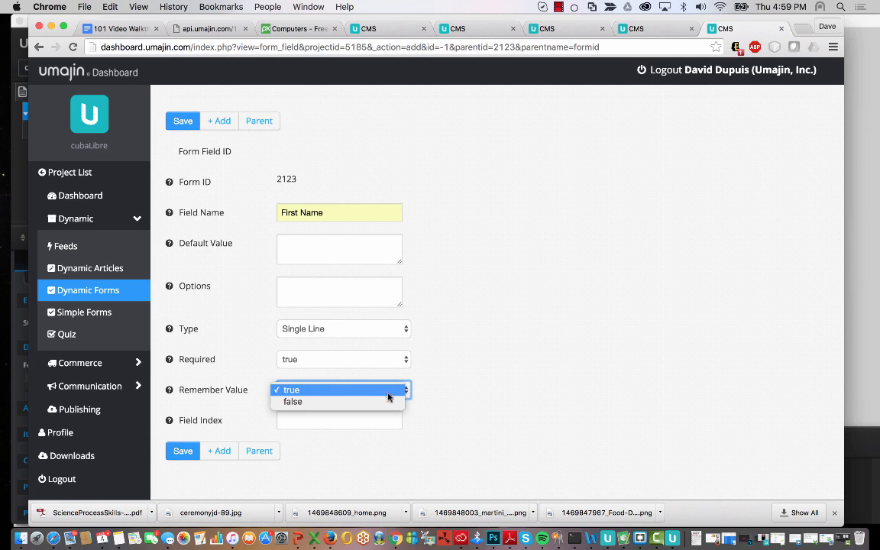
click(470, 372)
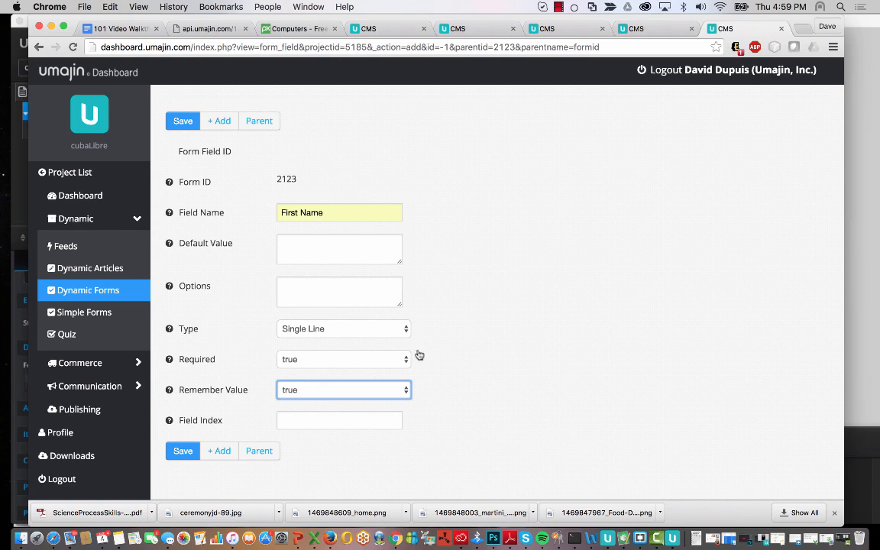
click(354, 422)
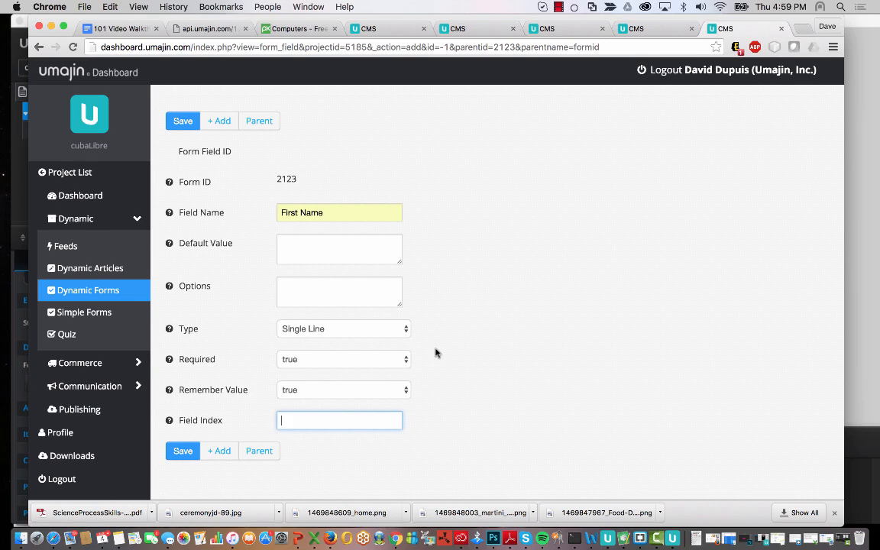
text(0)
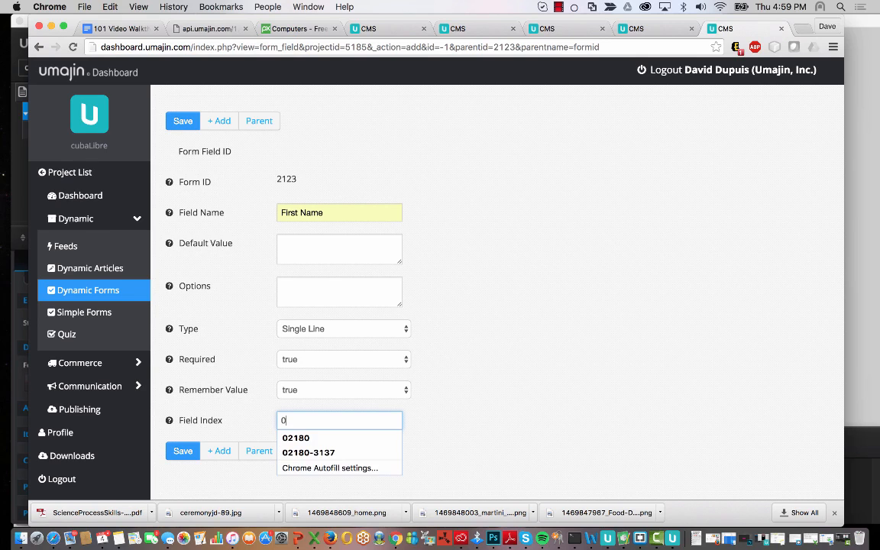
click(452, 293)
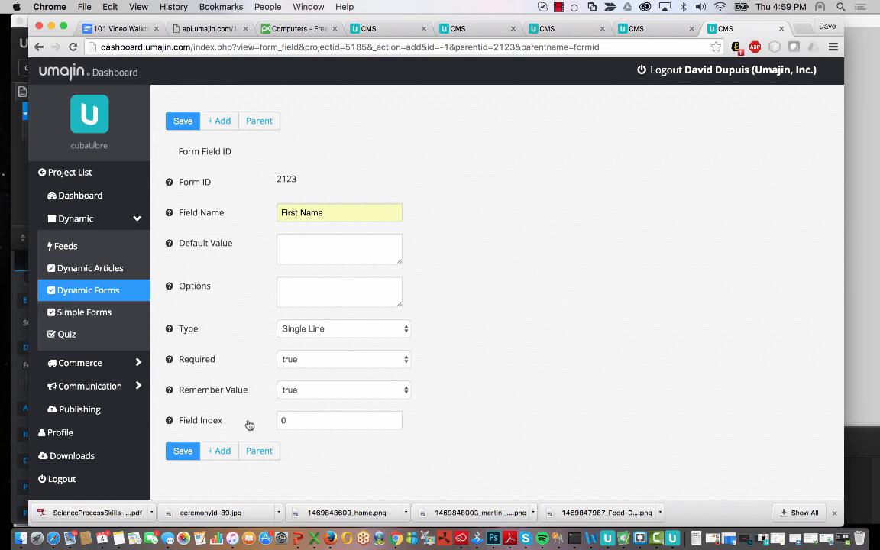
- Save the First Name field, then add a Last name field with field index 1
click(183, 452)
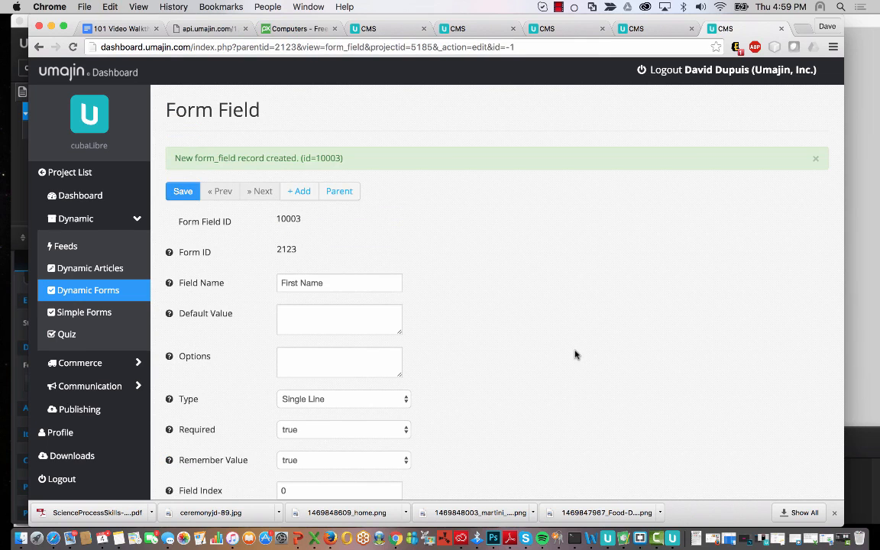
scroll(575, 355, down, 2)
click(304, 450)
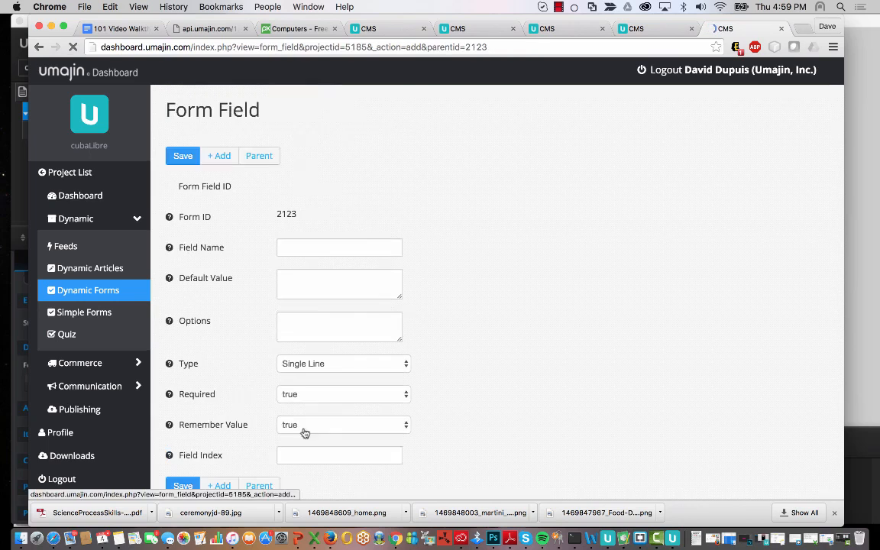
click(294, 247)
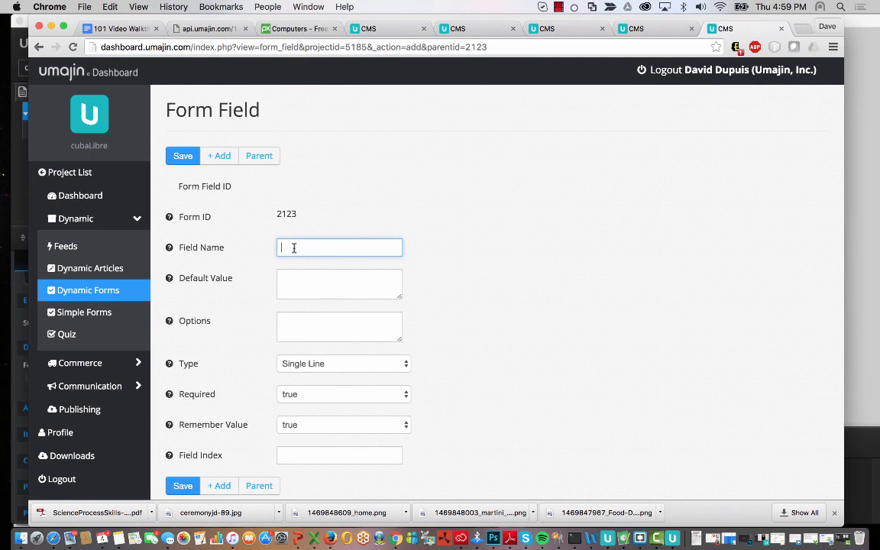
text(L)
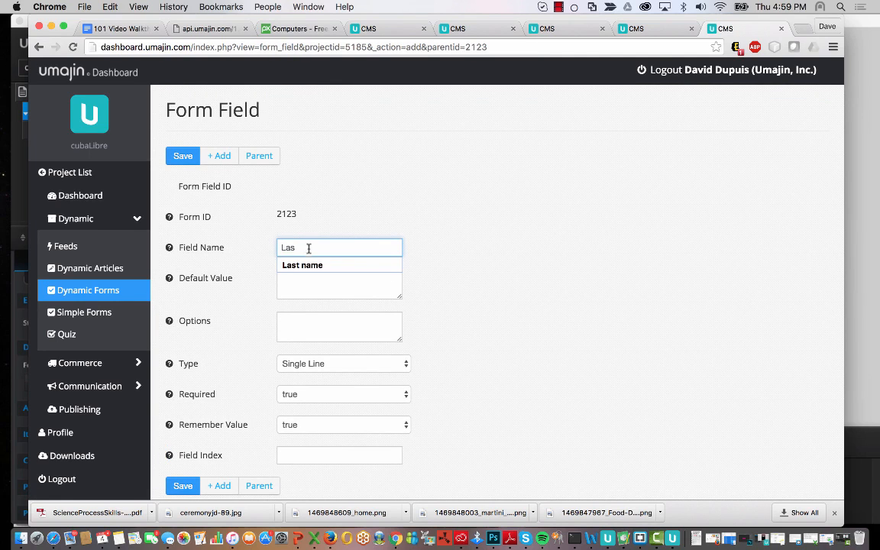
text(as)
click(305, 265)
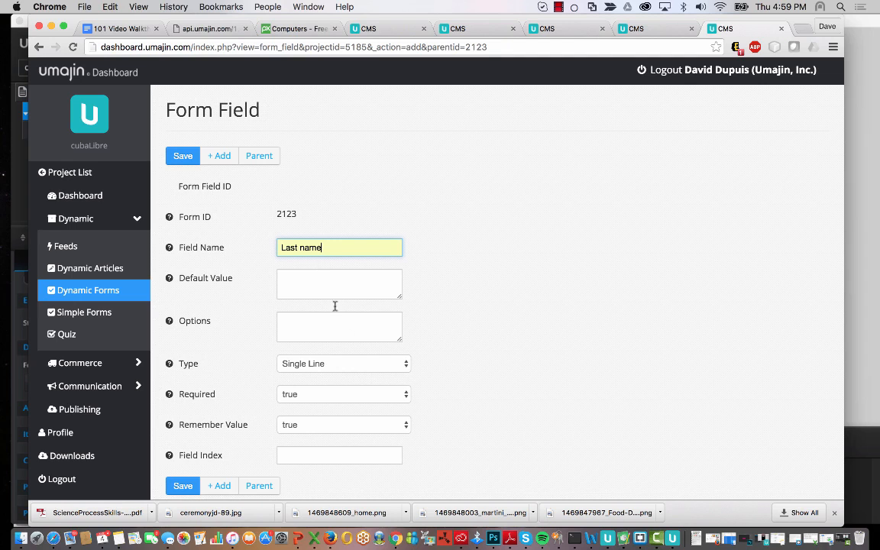
click(318, 456)
text(1)
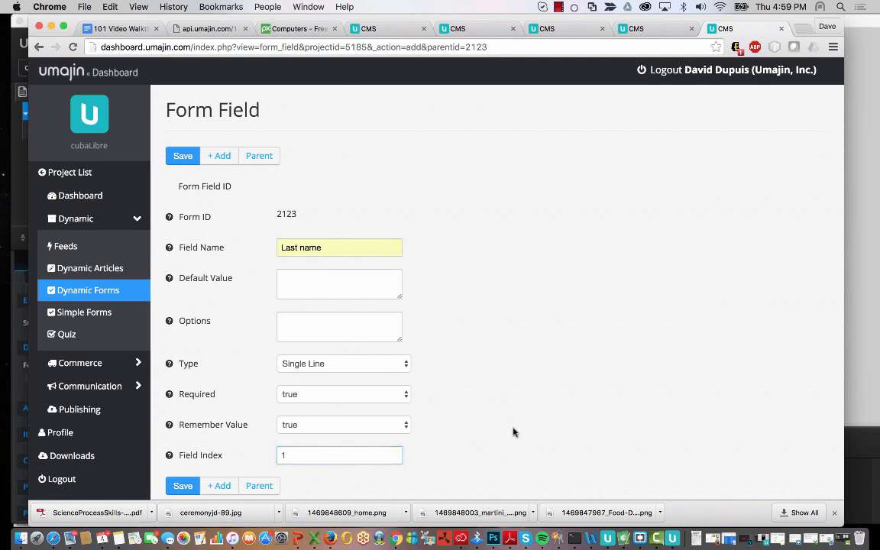
scroll(513, 432, down, 1)
click(183, 451)
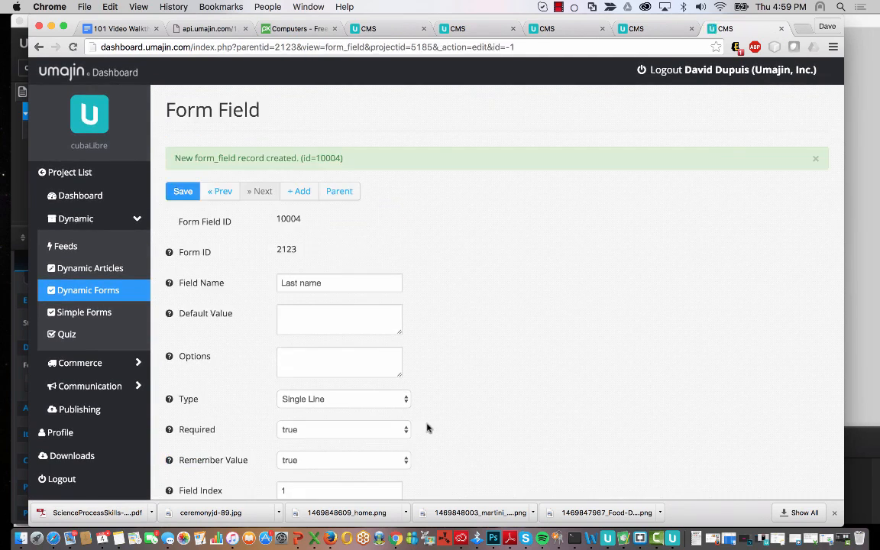
- Add and save a Phone number field on form 2123
scroll(427, 428, down, 2)
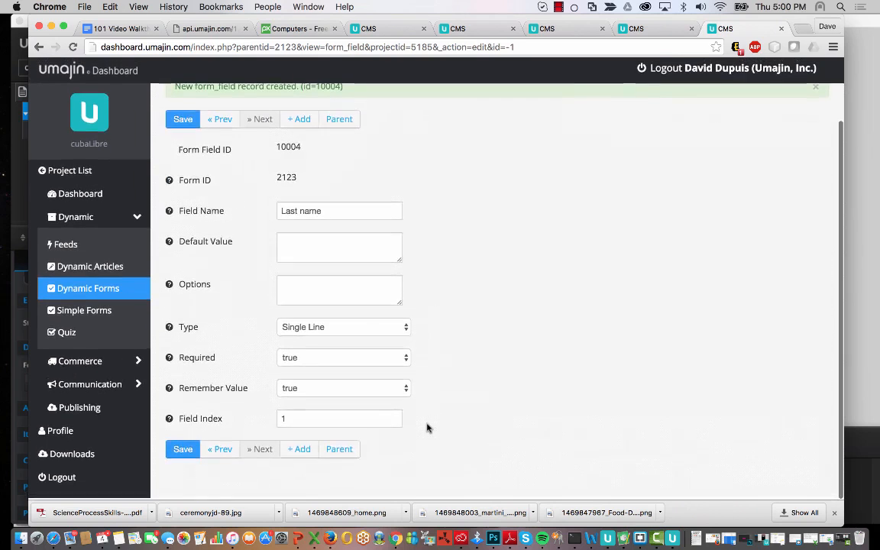
click(299, 450)
click(313, 243)
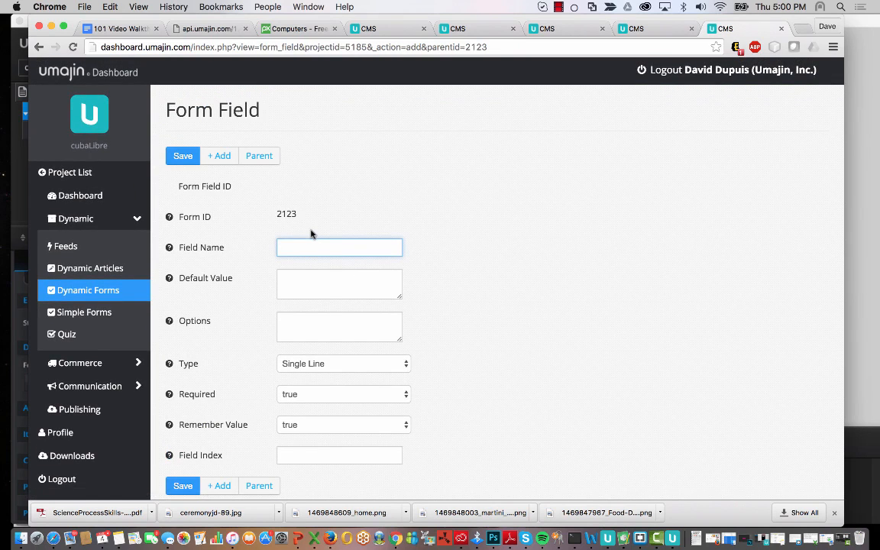
text(phon)
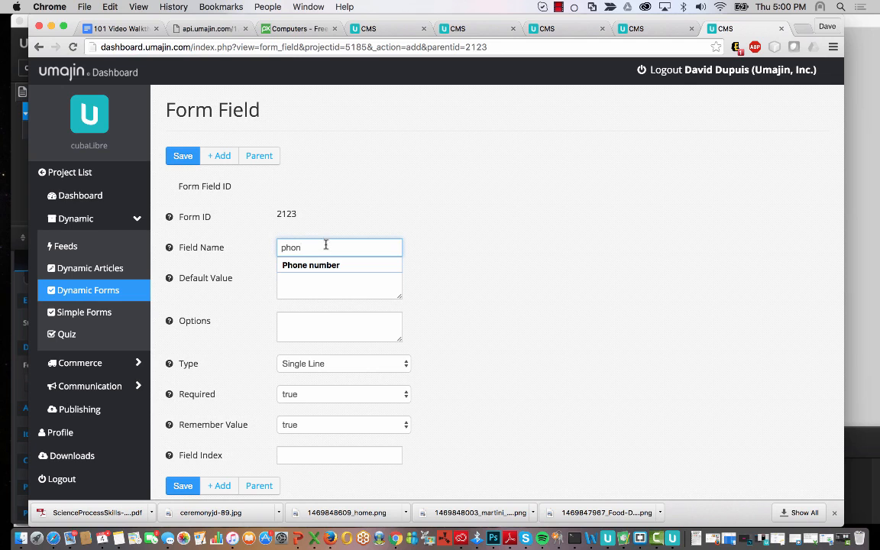
click(325, 266)
scroll(415, 370, down, 1)
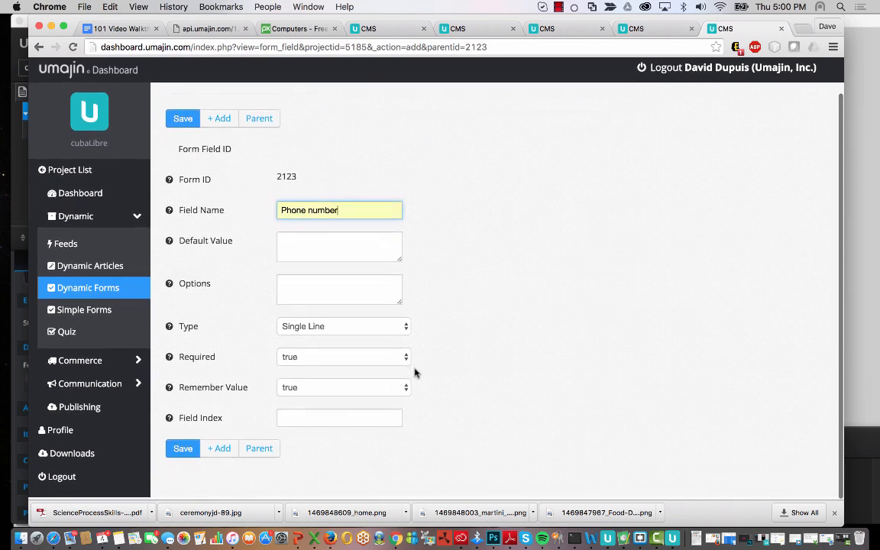
click(183, 449)
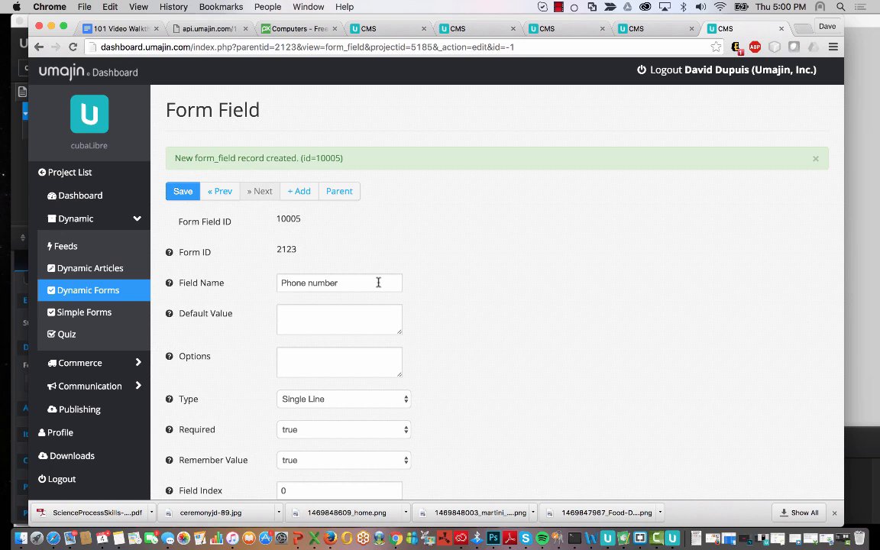
scroll(378, 283, down, 2)
- Add an Email field of type Email with field index 3
click(305, 453)
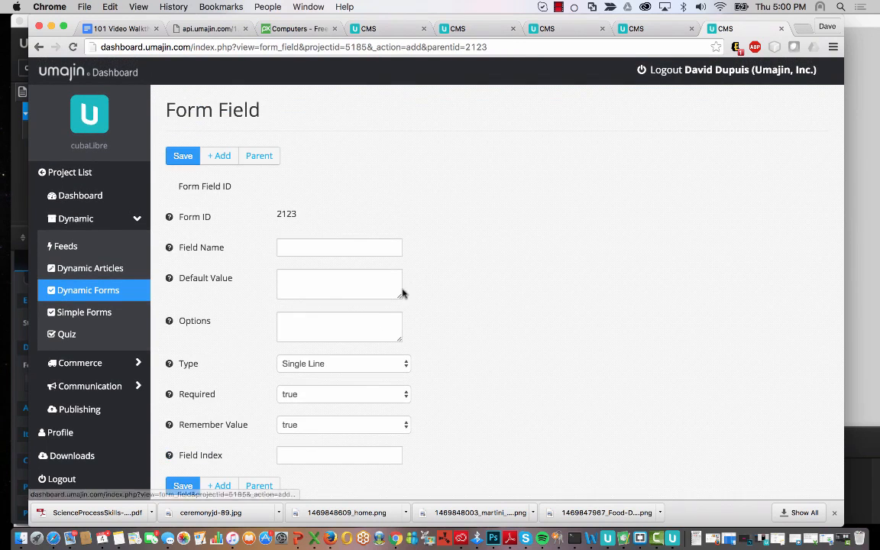
click(358, 249)
text(EM)
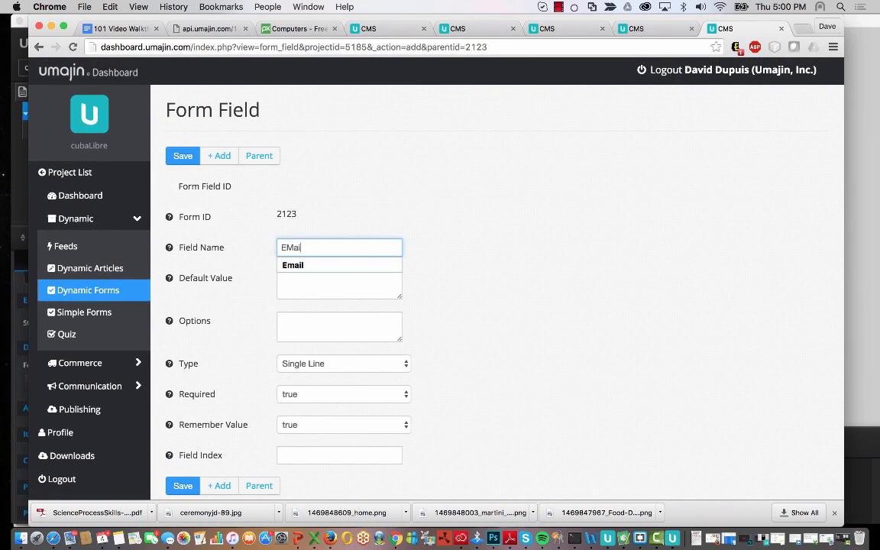
text(ai)
click(340, 267)
scroll(423, 397, down, 1)
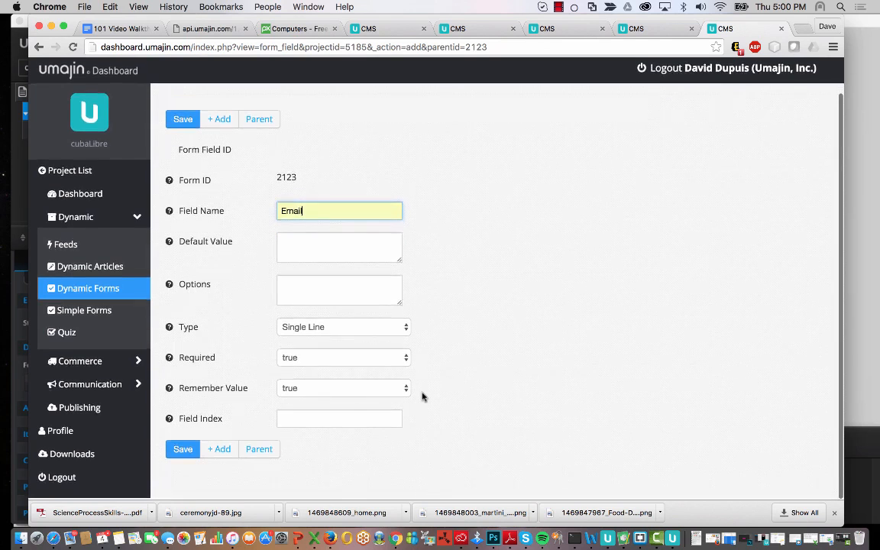
click(369, 330)
click(323, 352)
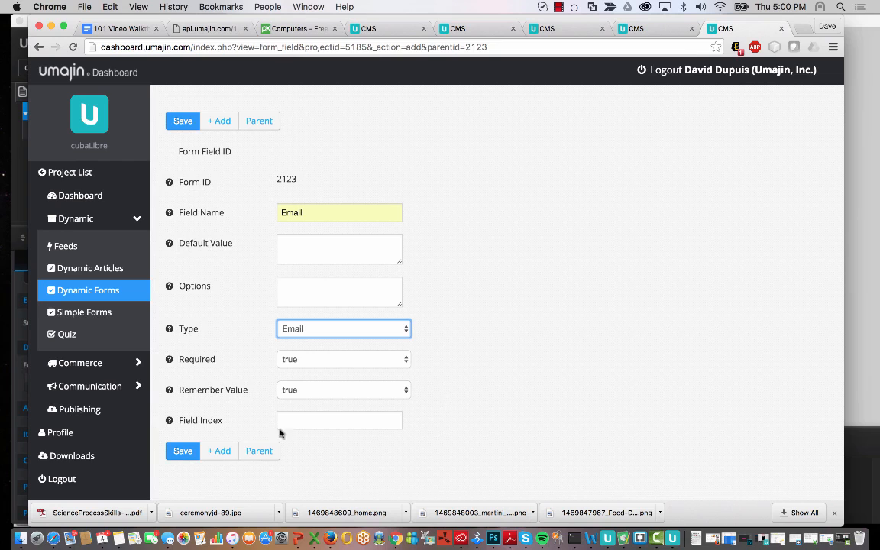
click(334, 421)
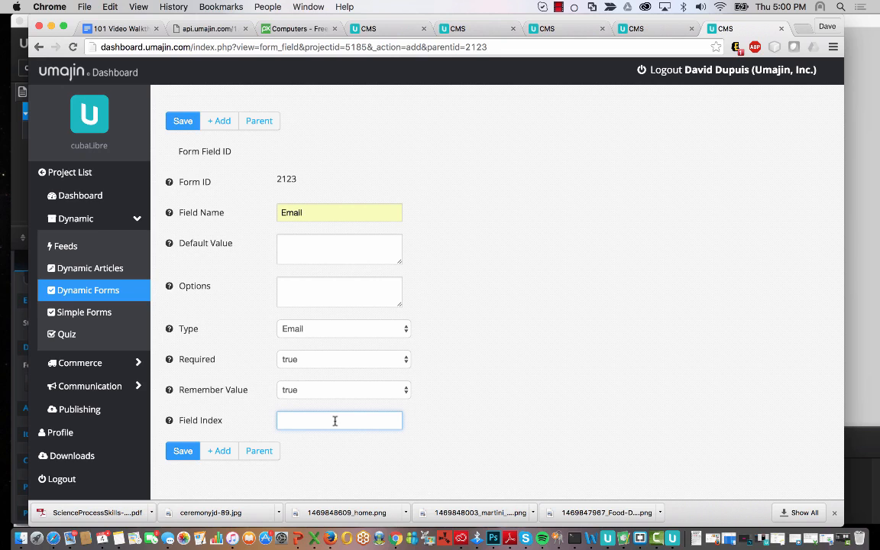
text(3)
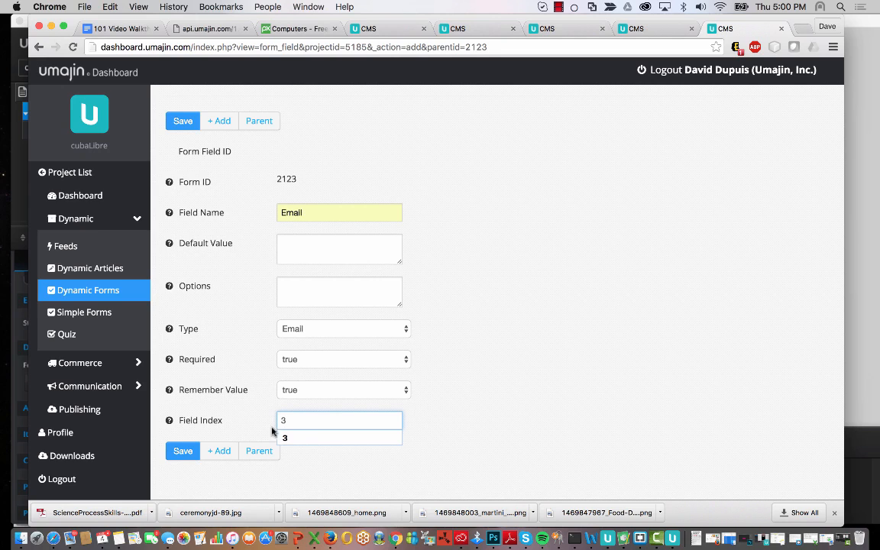
click(182, 451)
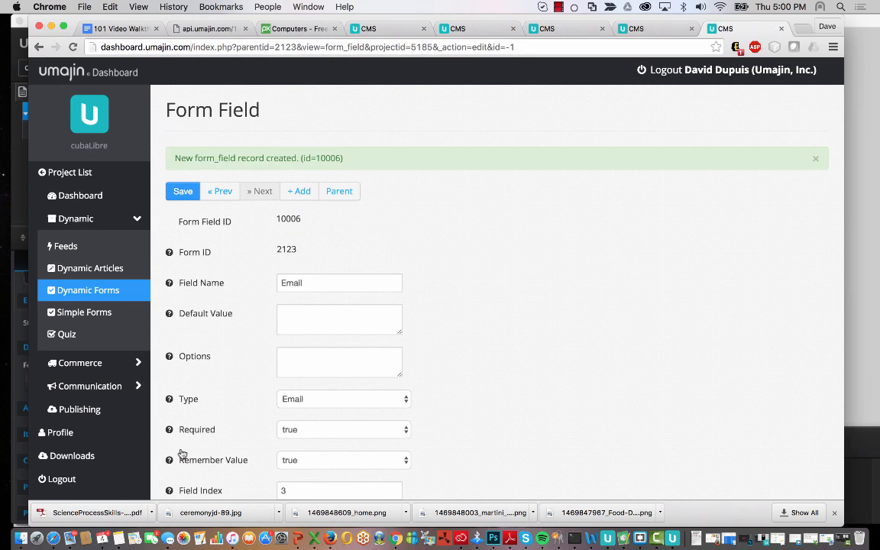
scroll(182, 454, down, 2)
- Add a Date date-picker field, not remembering its value, with field index 4
click(304, 452)
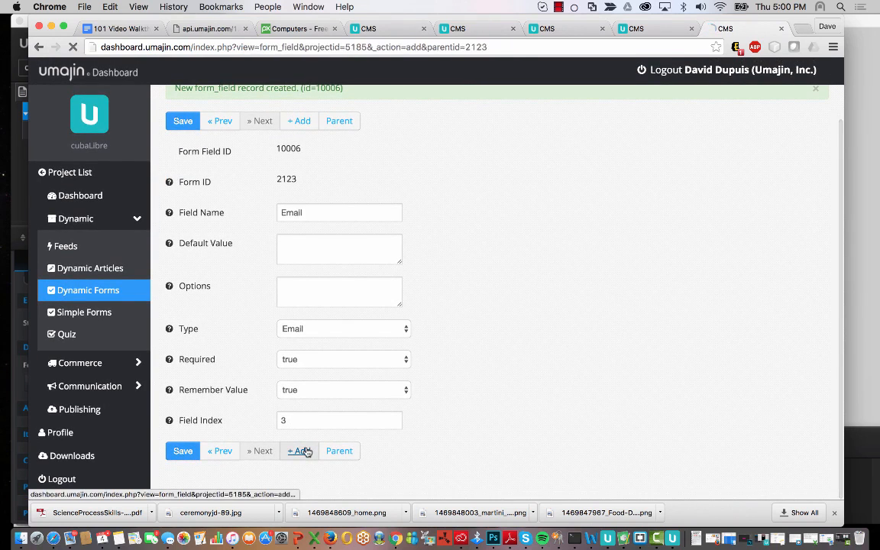
click(339, 248)
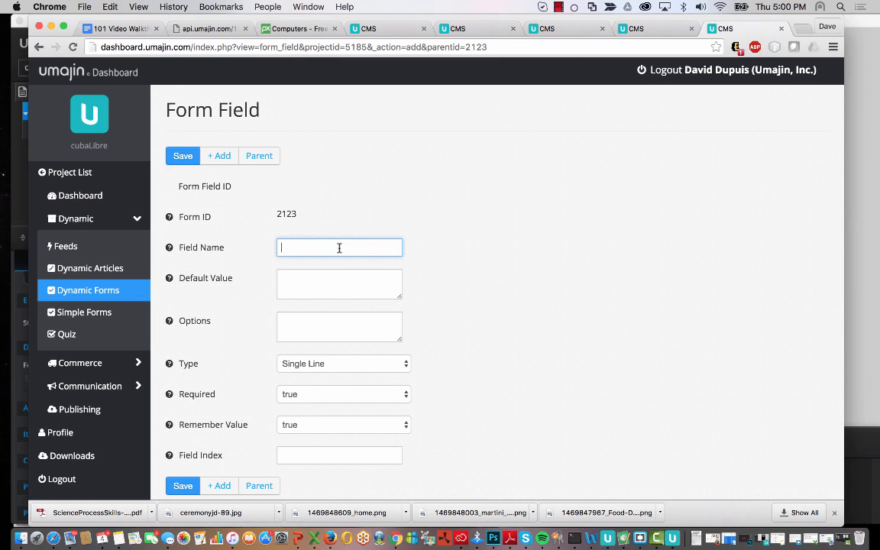
text(Date)
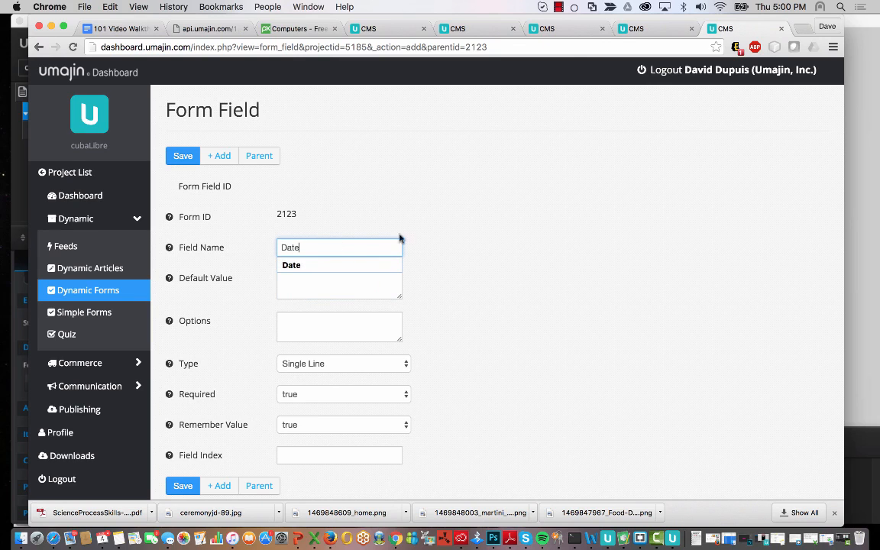
click(488, 265)
click(363, 368)
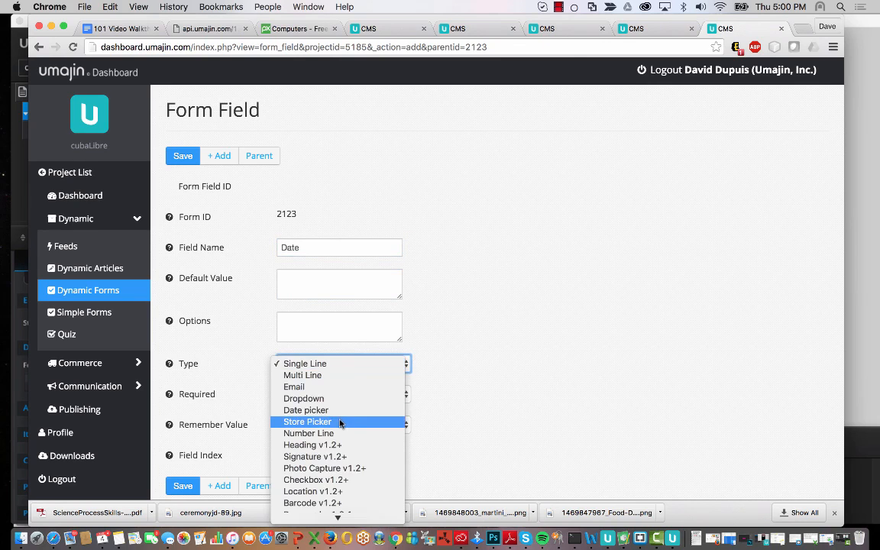
click(346, 412)
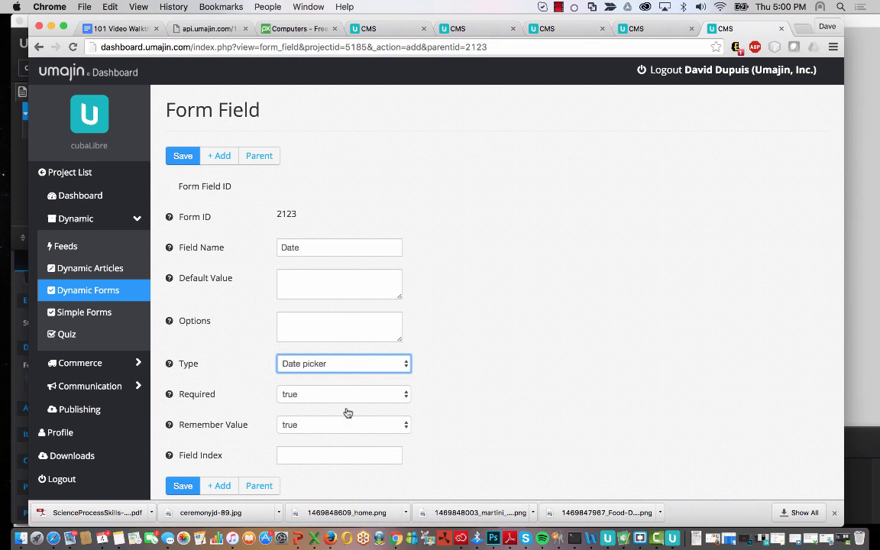
scroll(452, 424, down, 1)
click(399, 390)
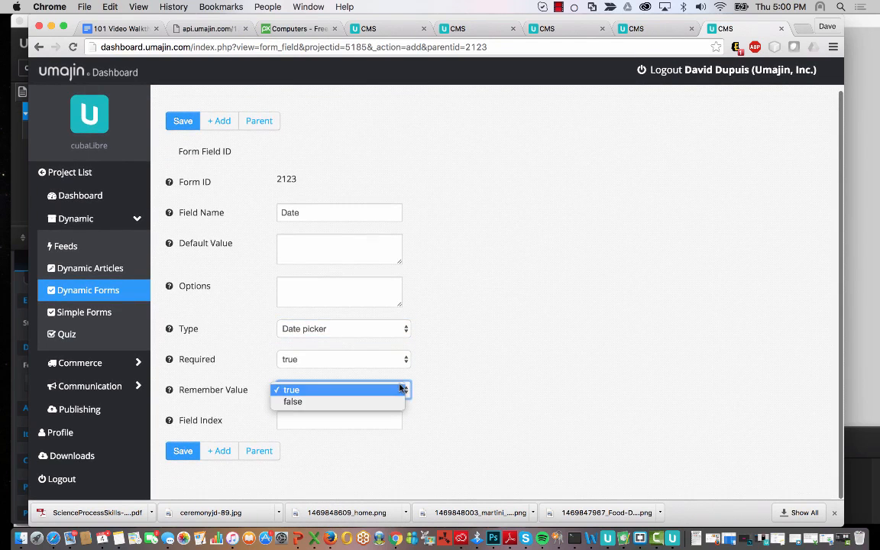
click(340, 404)
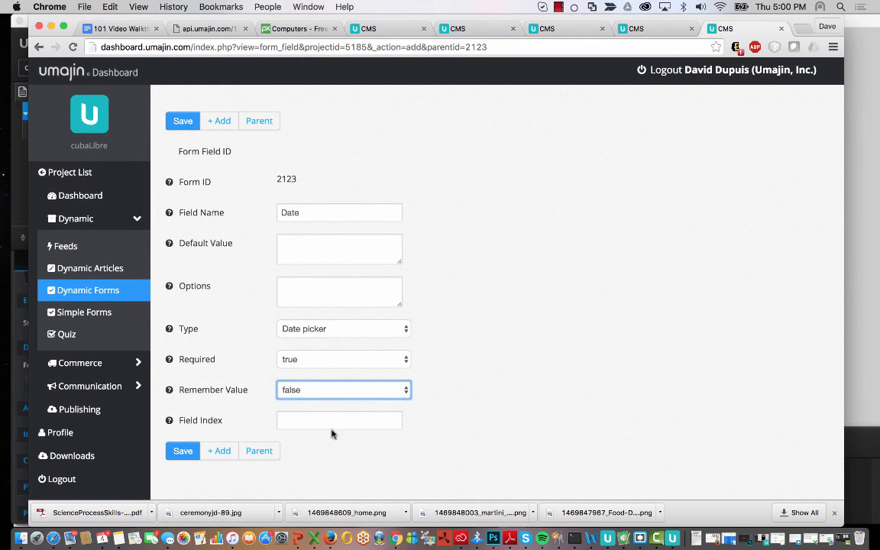
click(322, 417)
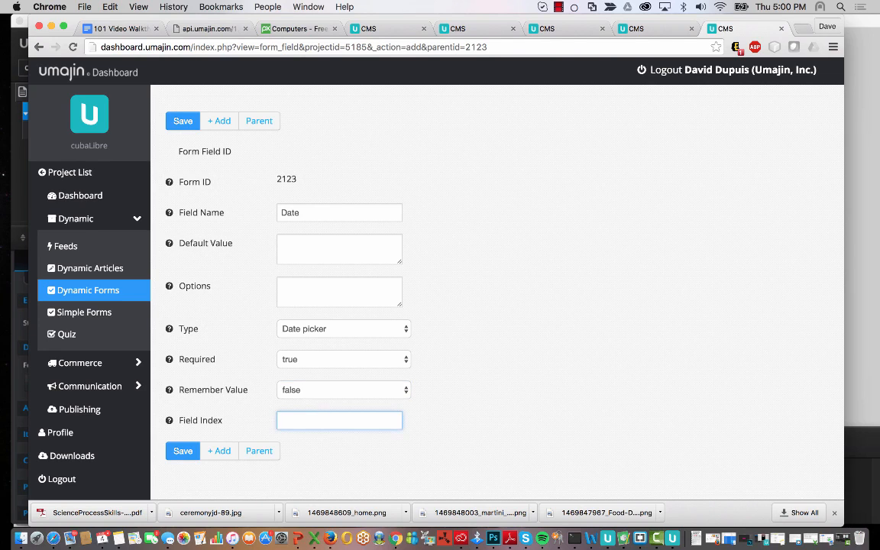
text(4)
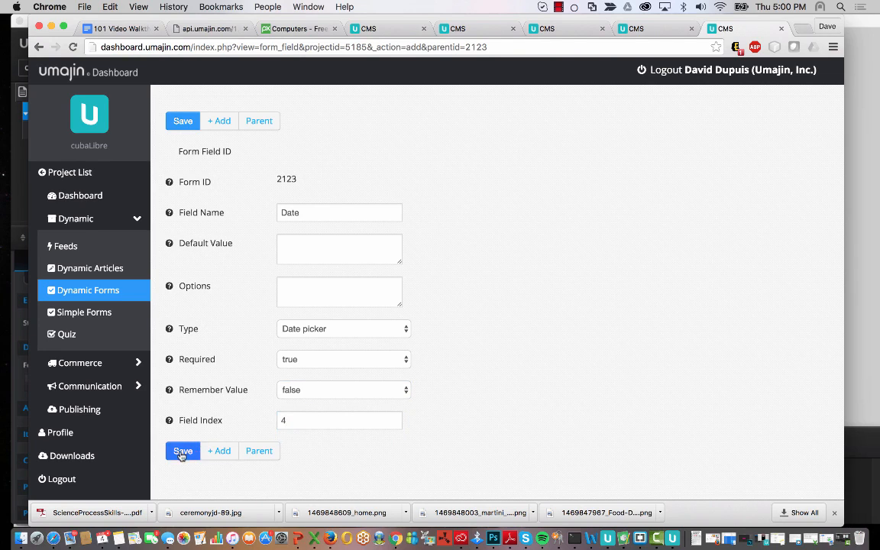
right_click(181, 454)
click(176, 454)
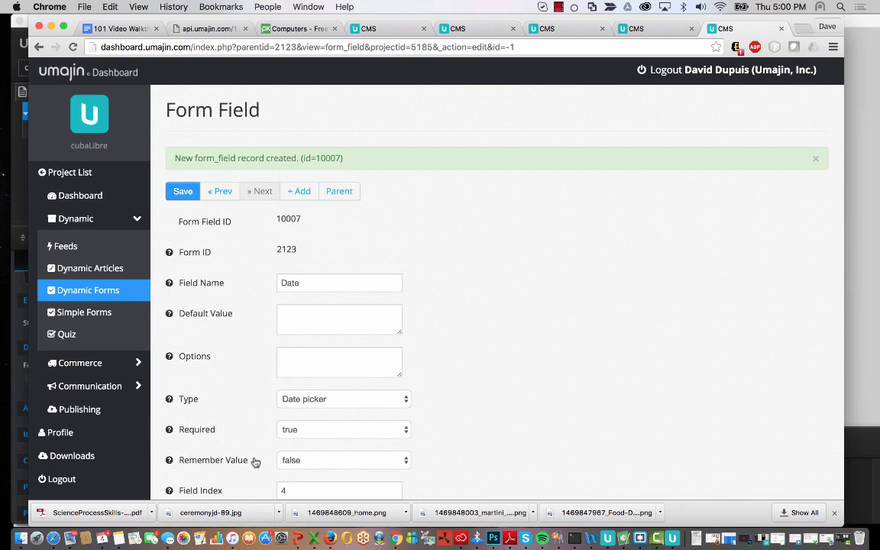
scroll(252, 464, down, 3)
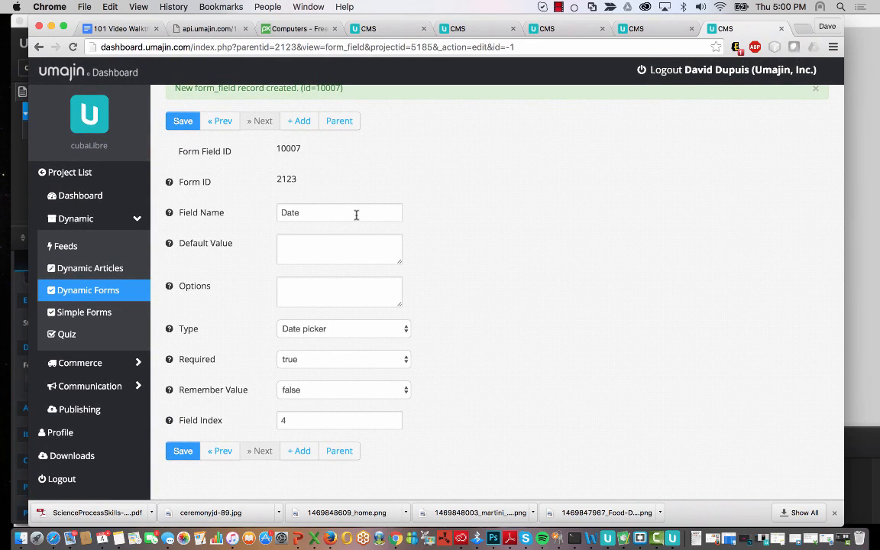
click(299, 452)
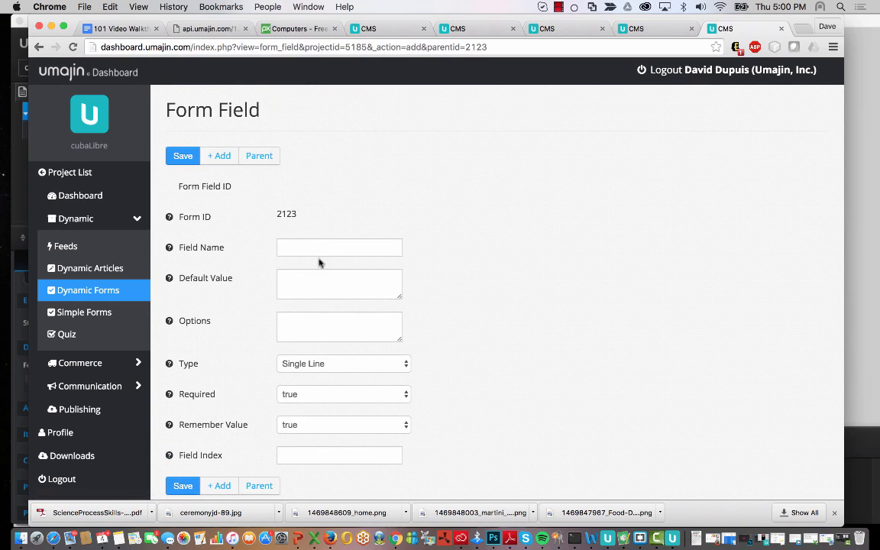
- Add a Time field with remember value false and field index 5
click(309, 250)
text(Time)
click(535, 298)
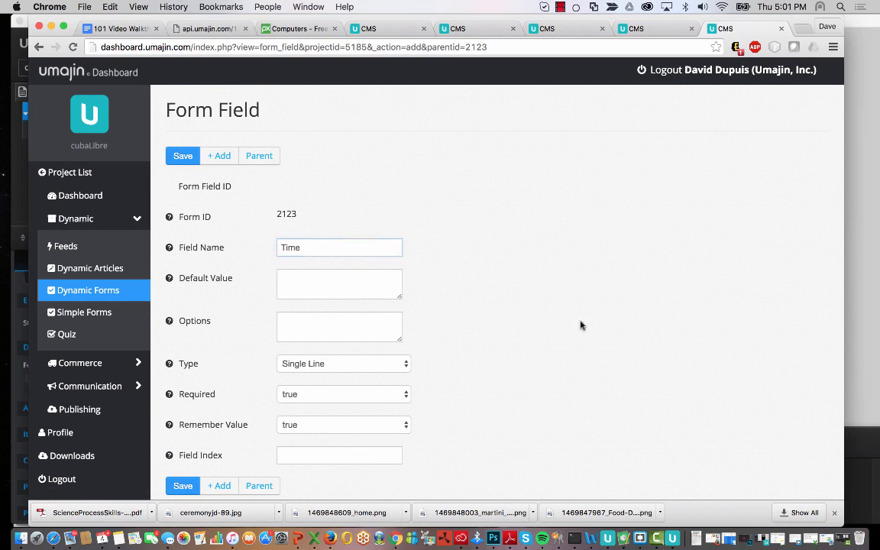
click(334, 425)
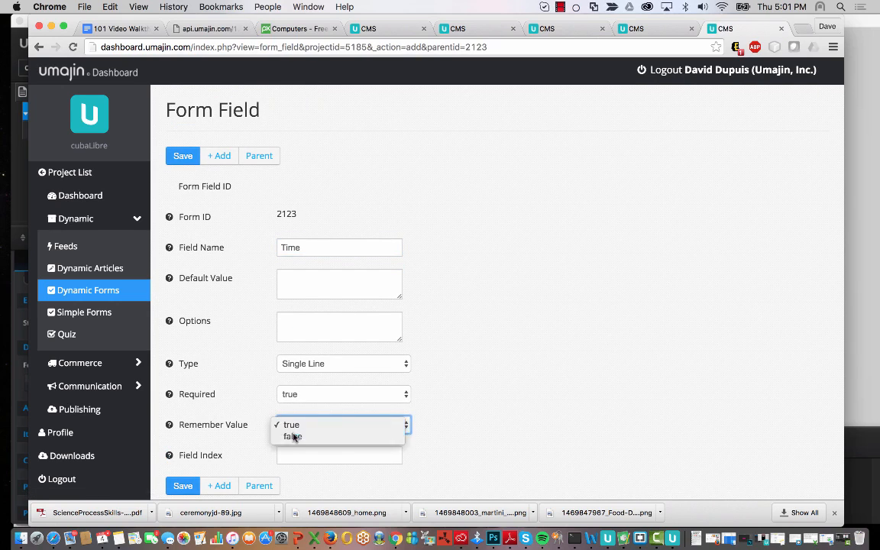
click(305, 435)
click(303, 455)
text(5)
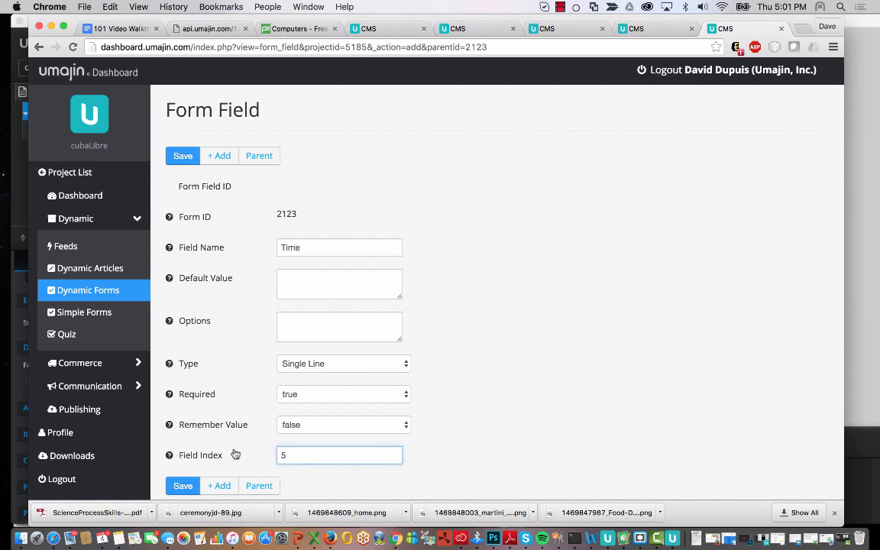
click(177, 488)
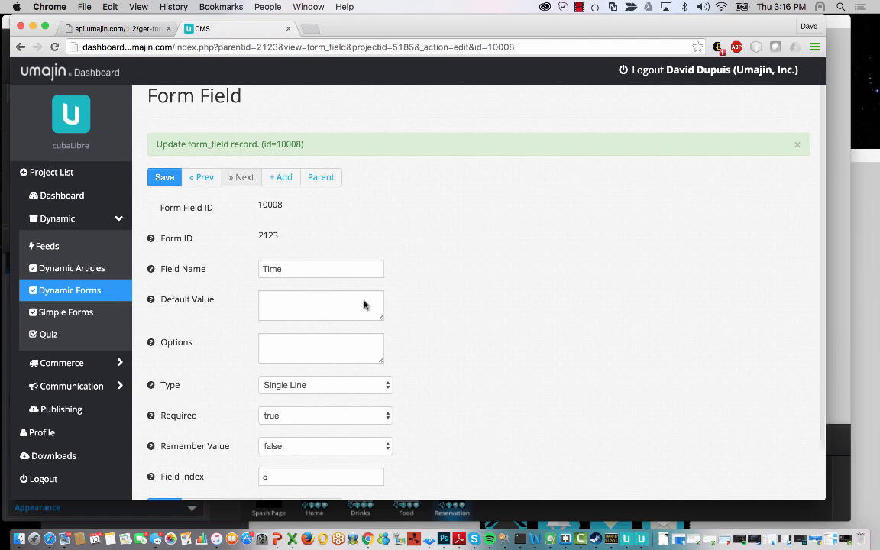
- Add a Number of guests field with remember value false and index 6, then return to Dynamic Forms
click(286, 177)
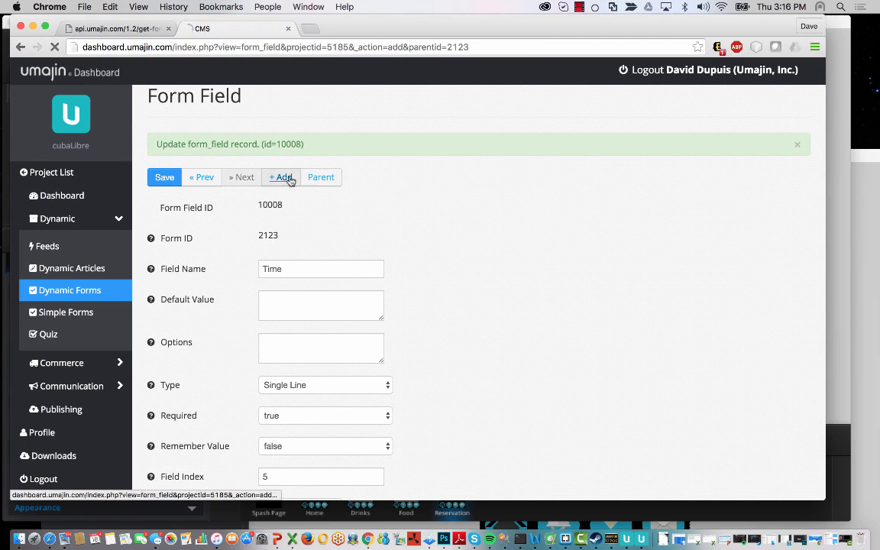
click(319, 249)
text(Number of guests)
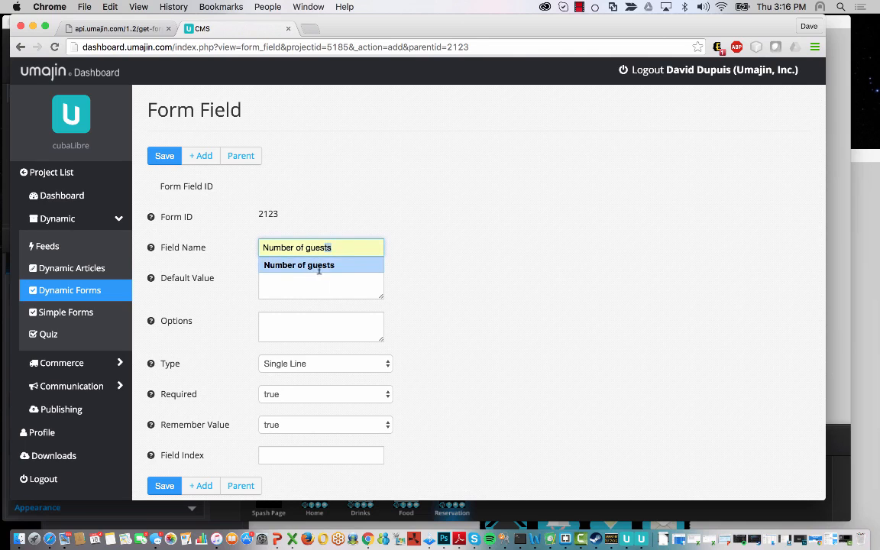
click(319, 266)
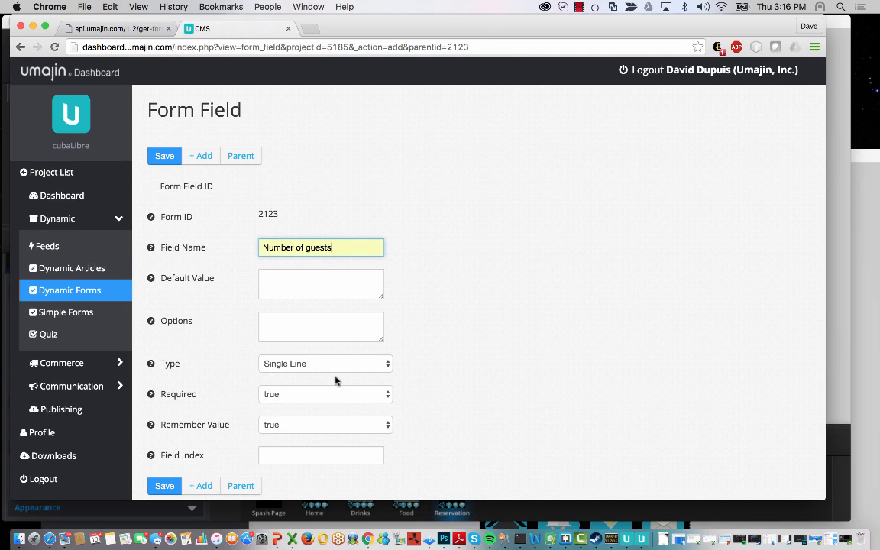
click(348, 430)
click(327, 440)
click(322, 456)
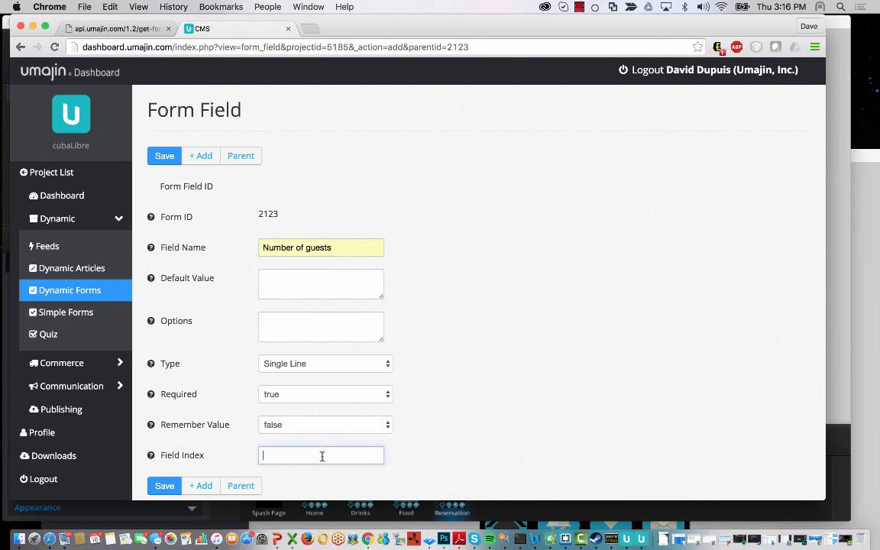
text(6)
scroll(428, 390, down, 2)
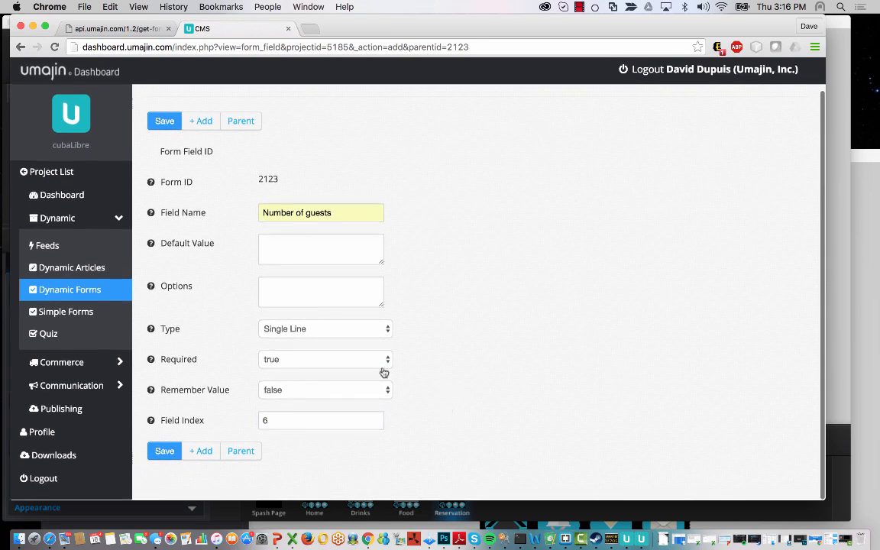
click(165, 450)
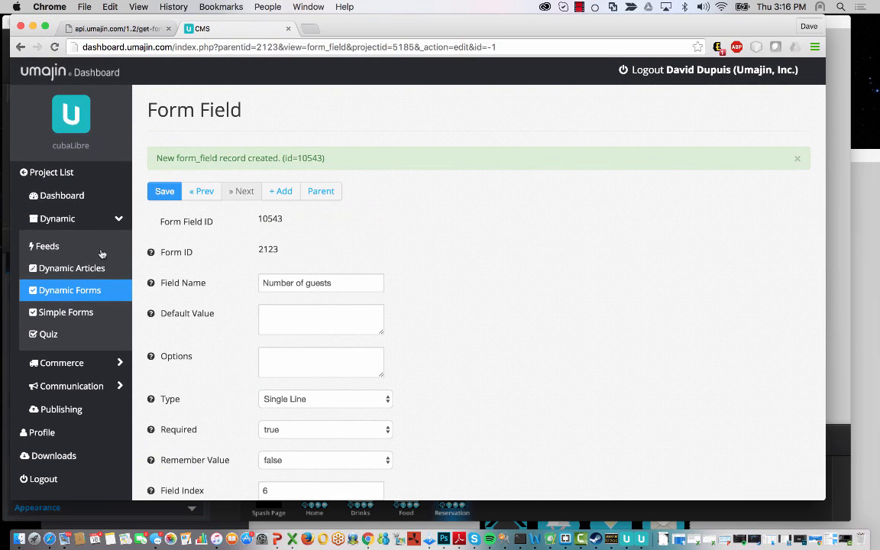
click(76, 290)
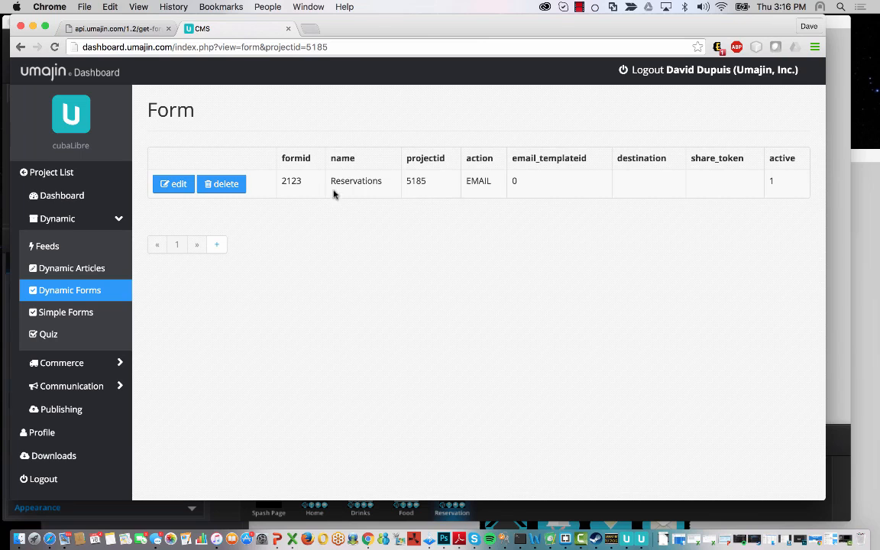
- Change the Reservations form's Phone number field index from 0 to 2 and save
drag(333, 194, 435, 188)
click(177, 187)
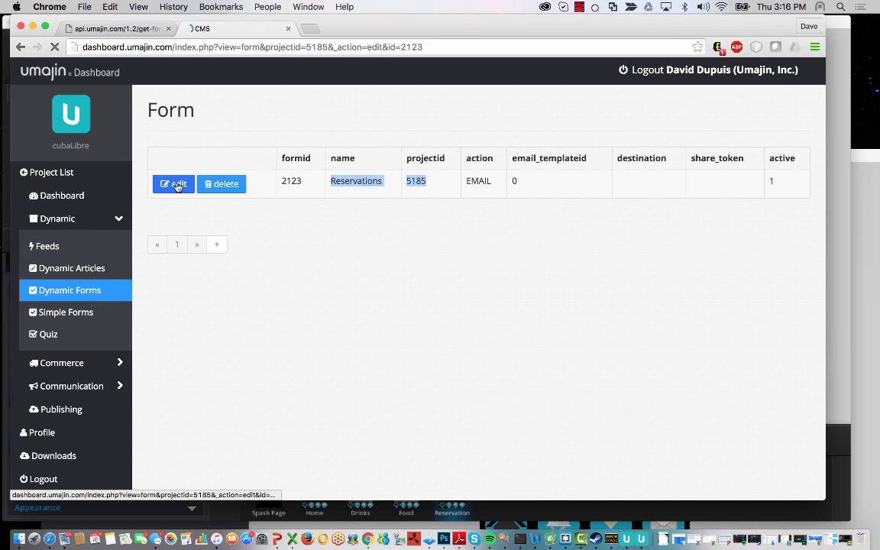
scroll(503, 287, down, 5)
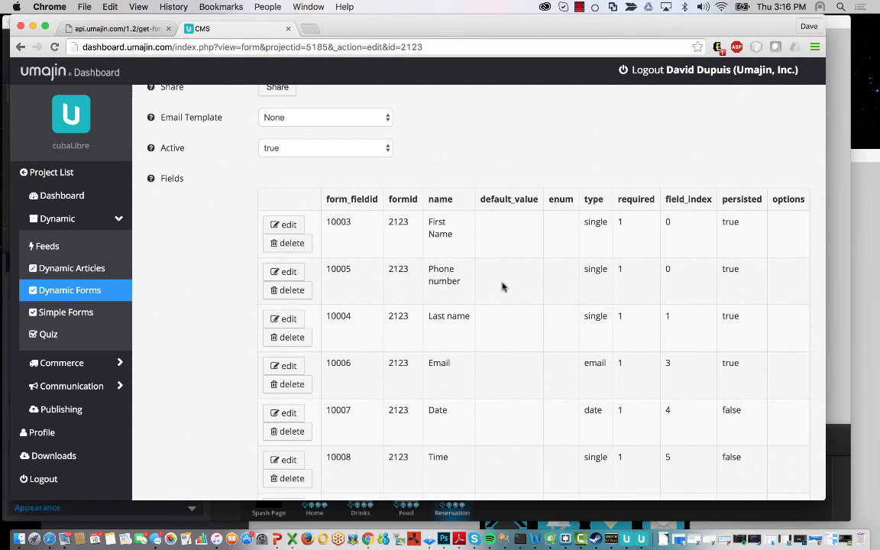
drag(682, 290, 421, 269)
click(702, 281)
click(285, 273)
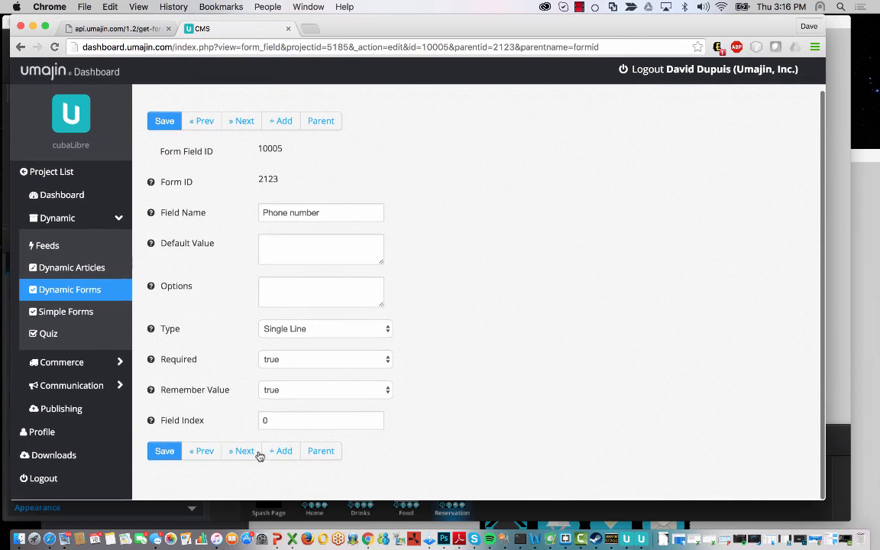
click(266, 424)
key(BackSpace)
text(2)
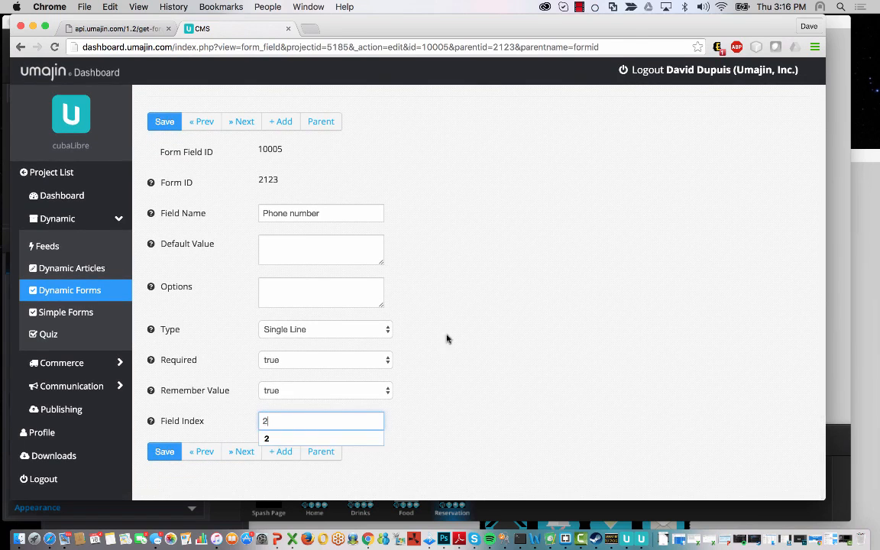
click(161, 452)
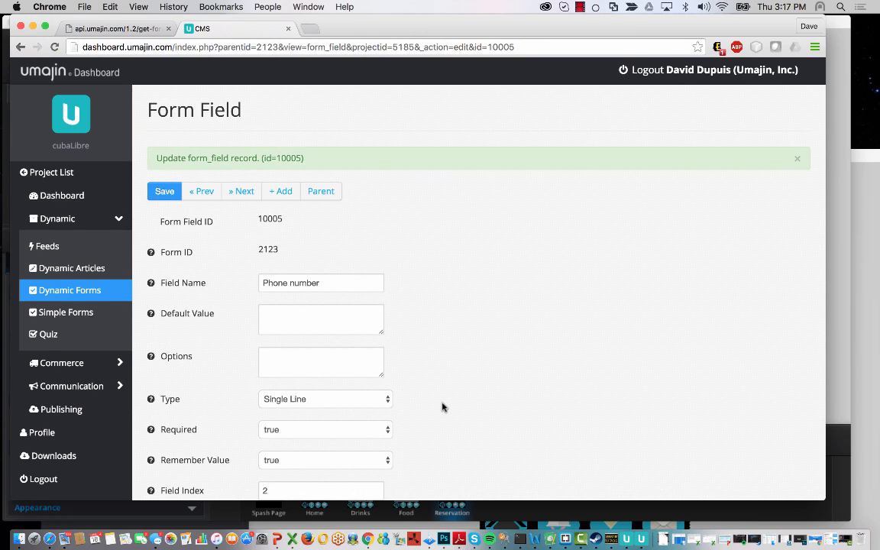
scroll(442, 408, down, 2)
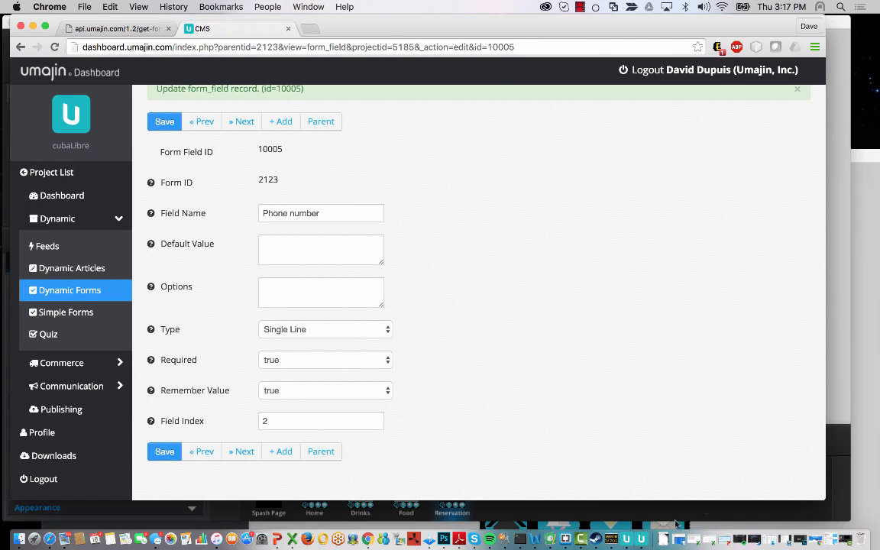
- In App Creator, bind the Reservations form to the Reservation Form layer
click(842, 237)
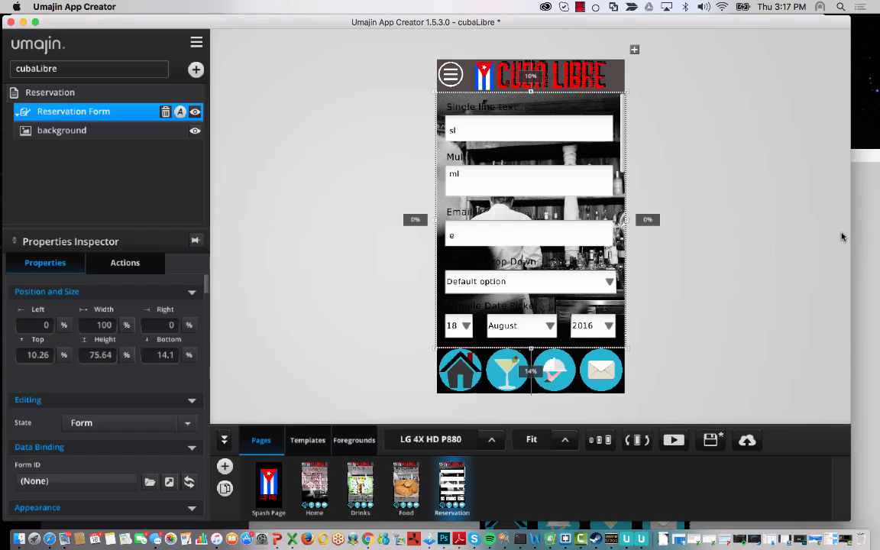
click(459, 233)
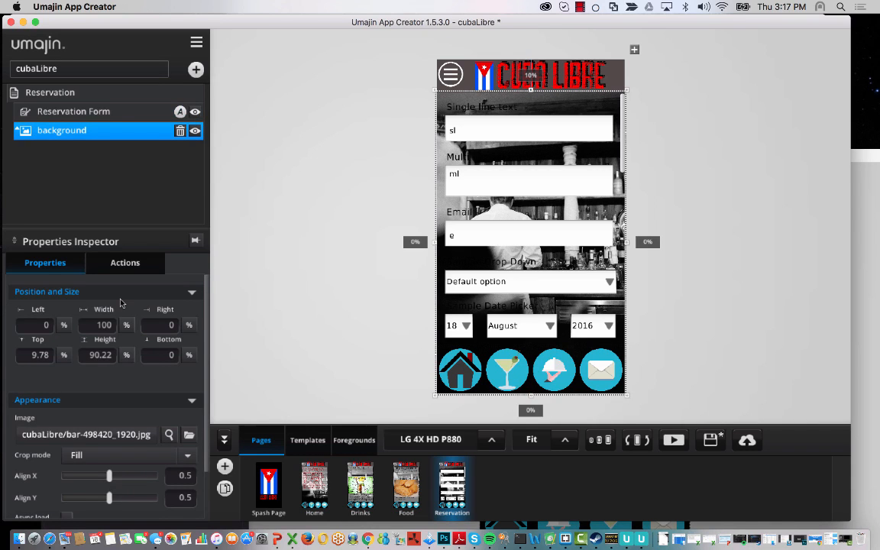
click(111, 111)
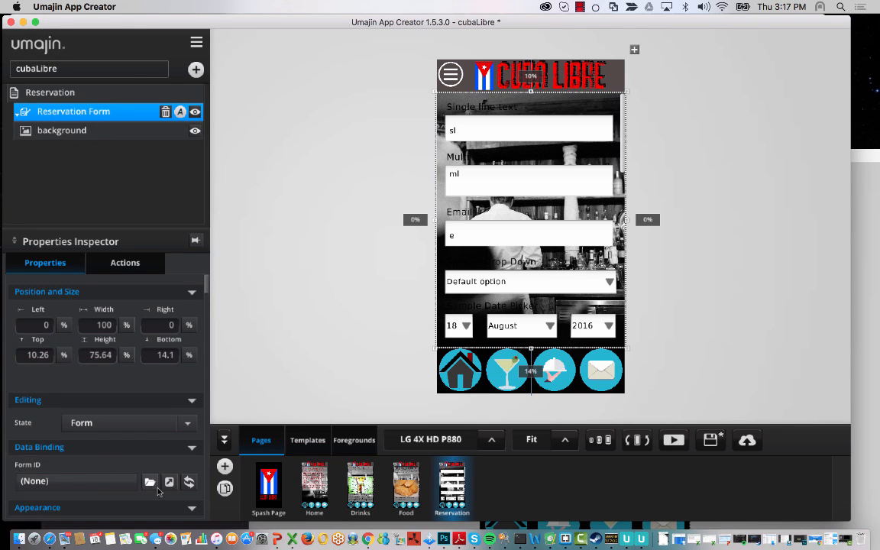
click(151, 482)
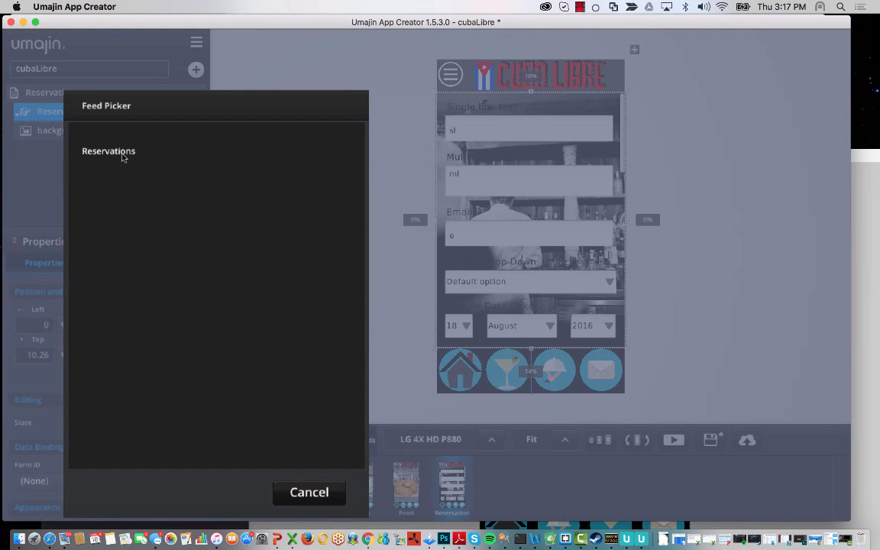
click(109, 151)
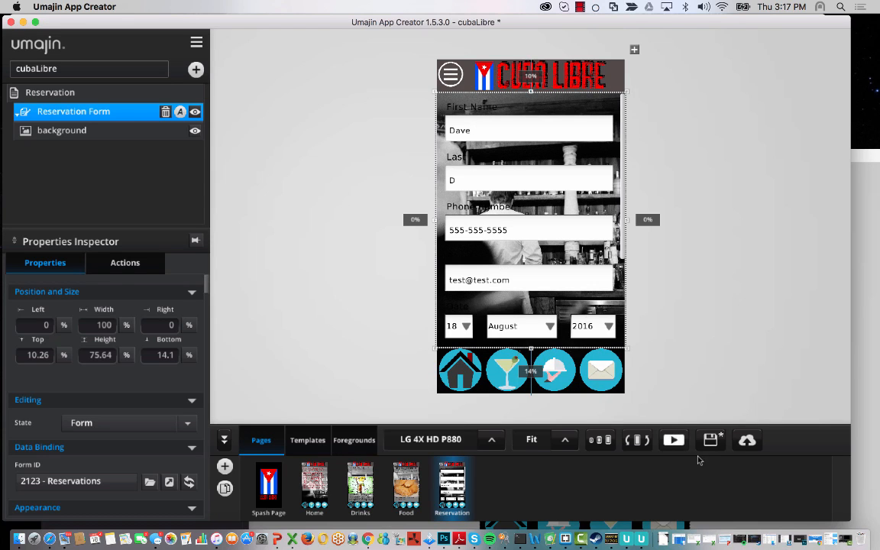
- Preview the app, scroll through the Reservation form, then exit the preview
click(674, 440)
scroll(487, 346, down, 5)
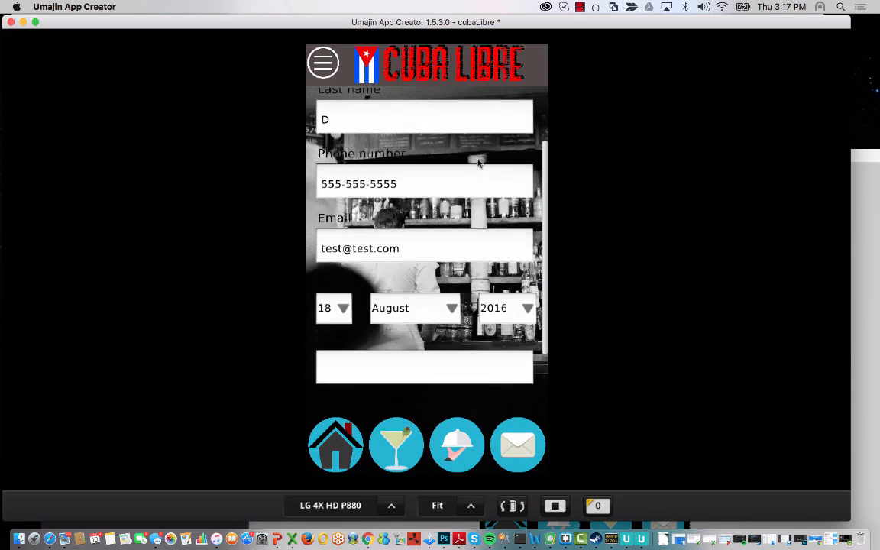
scroll(487, 347, up, 5)
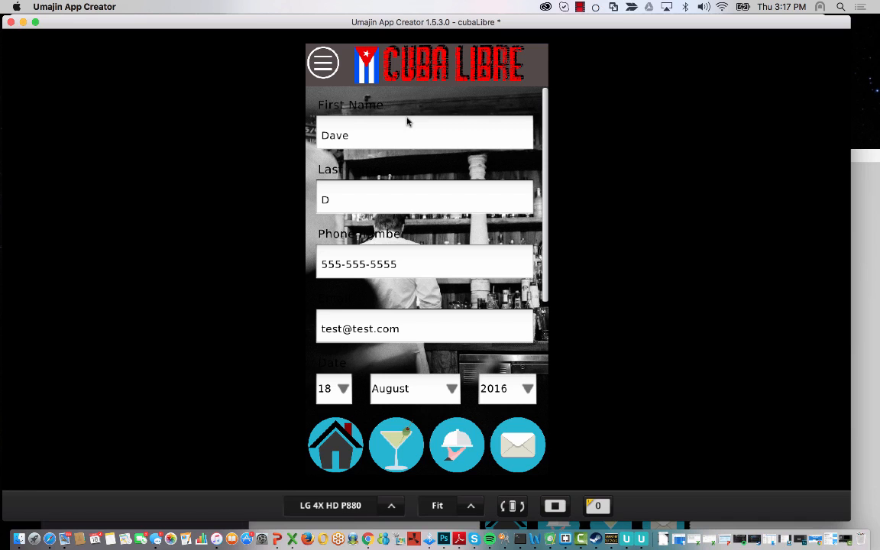
scroll(396, 163, down, 2)
scroll(403, 204, up, 2)
key(Escape)
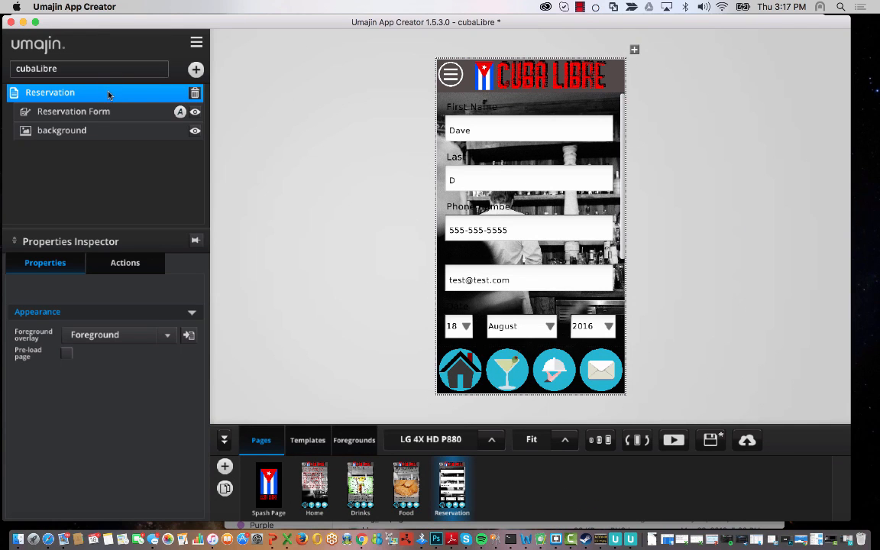
- Insert a rectangle and stretch it over the form area between header and icon bar
click(196, 69)
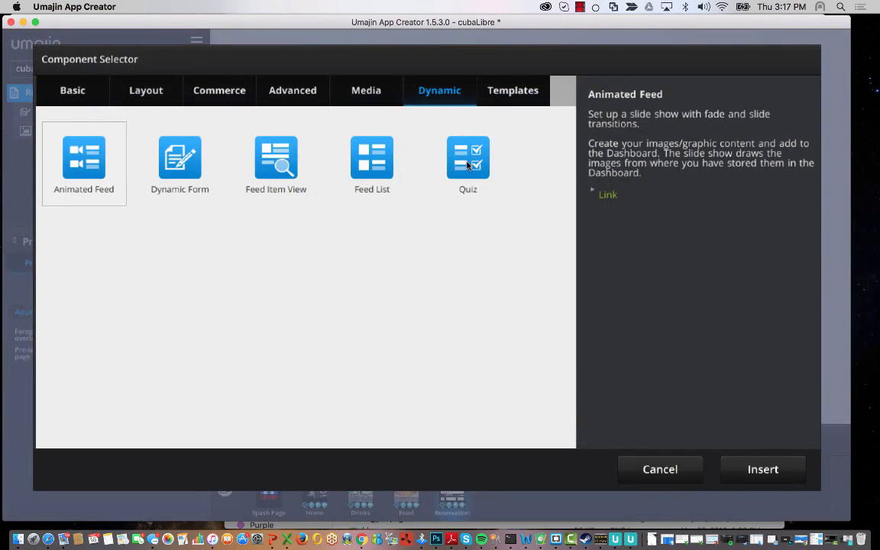
click(86, 85)
click(426, 150)
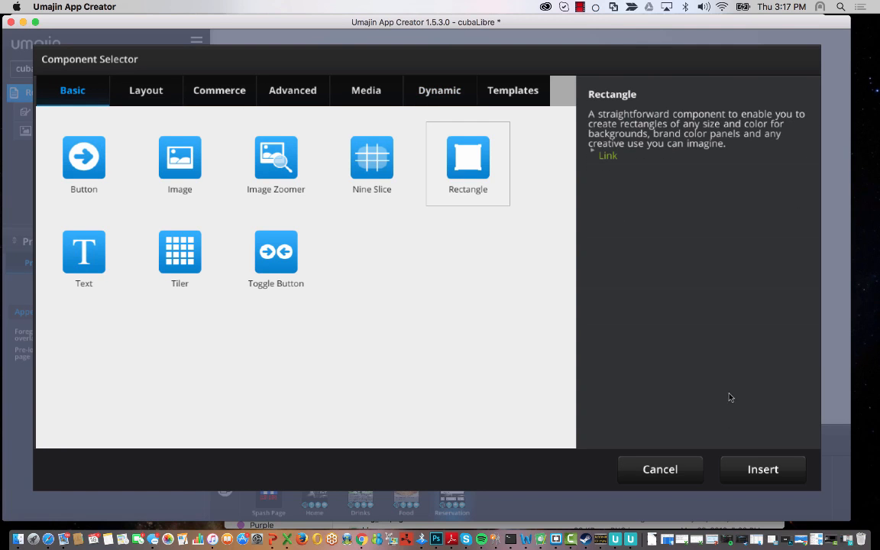
click(761, 469)
drag(532, 192, 523, 91)
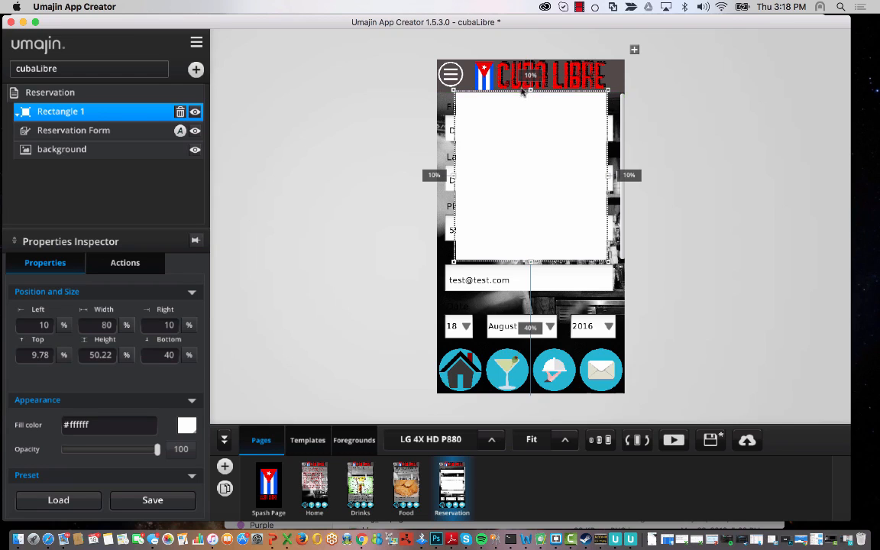
mouse_move(455, 175)
mouse_down()
mouse_move(434, 177)
mouse_move(440, 175)
mouse_up()
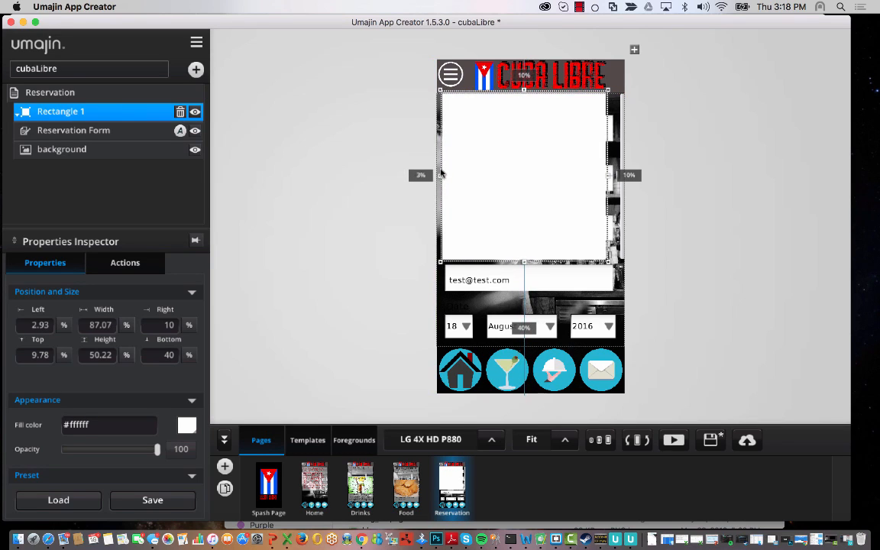
drag(610, 177, 618, 179)
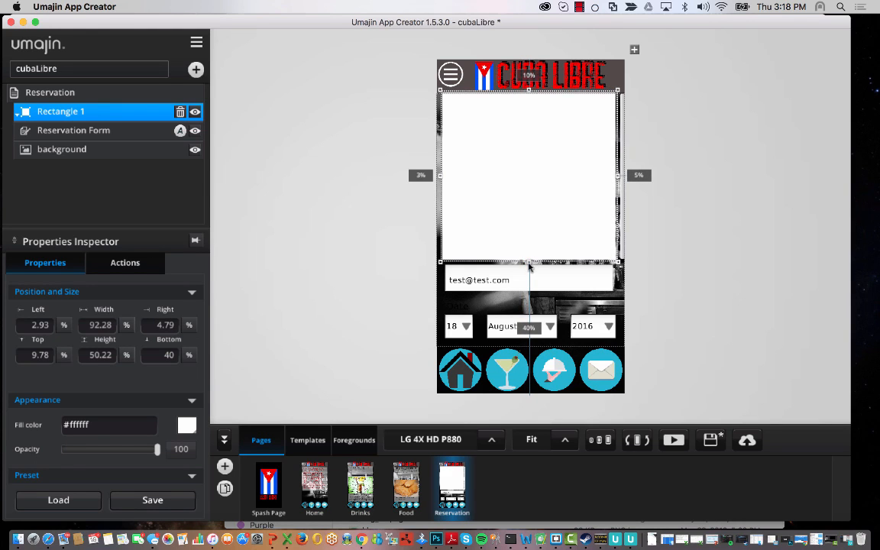
drag(529, 260, 533, 348)
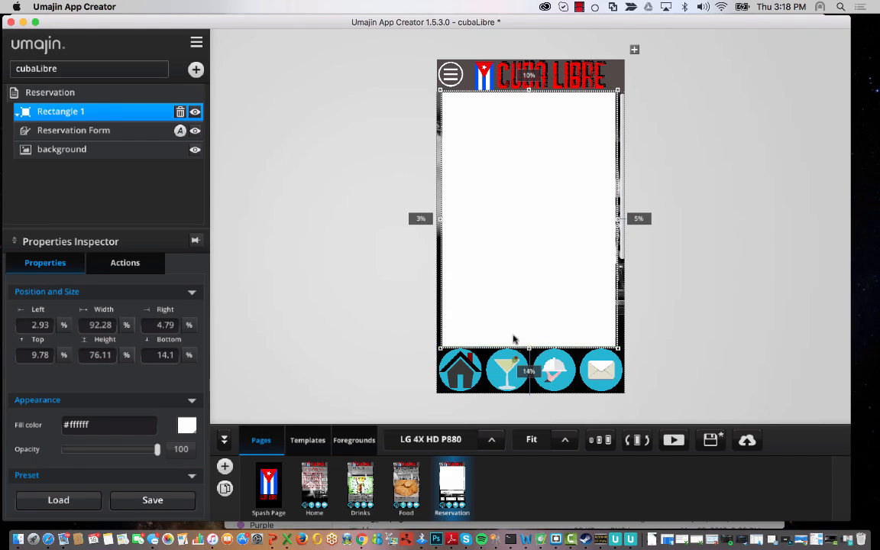
- Move the rectangle behind the Reservation Form and lower its opacity to about 48
click(17, 115)
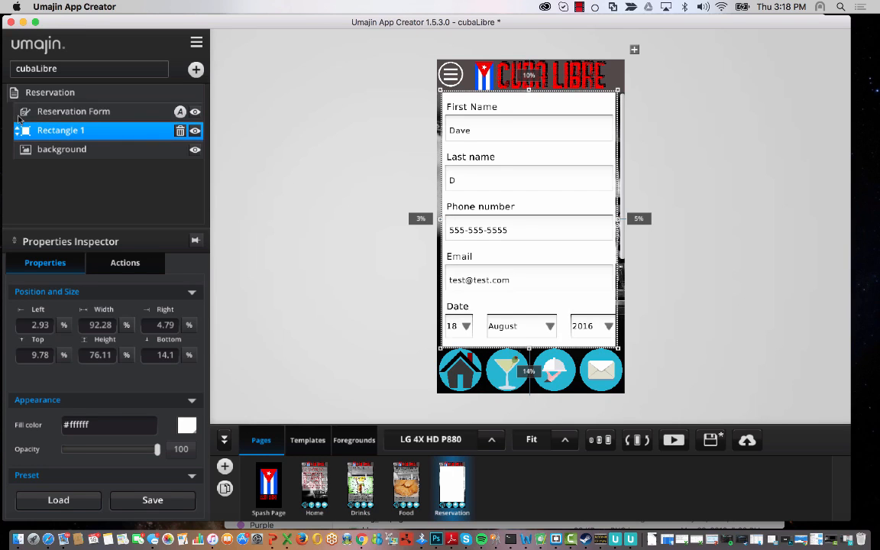
drag(158, 451, 118, 450)
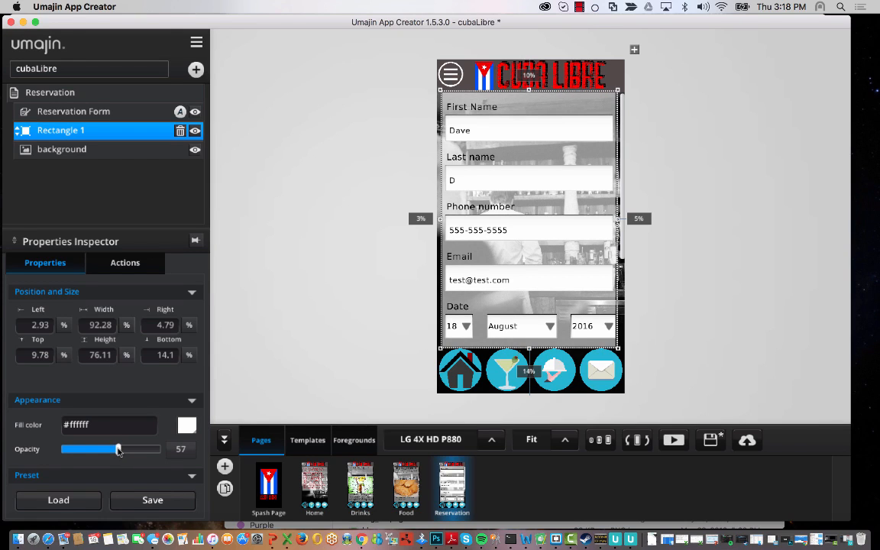
drag(118, 451, 110, 450)
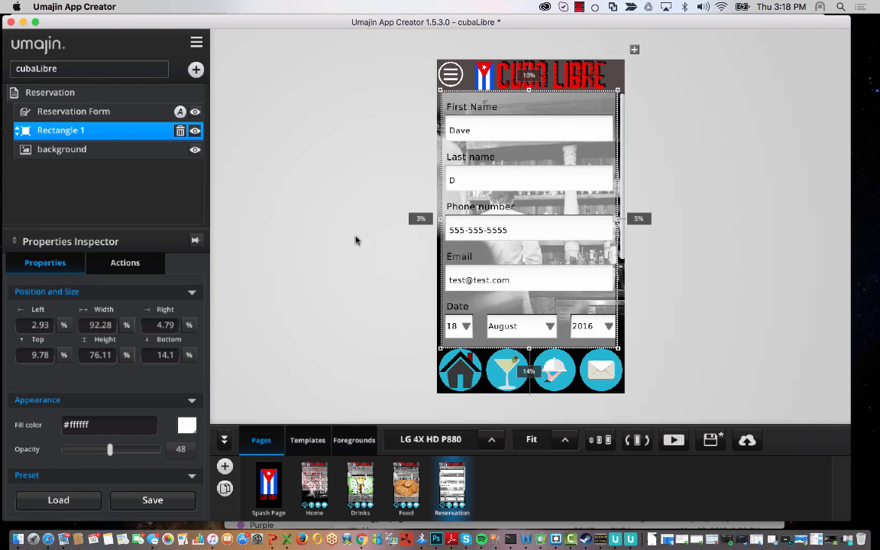
- Preview the app and fill in the reservation time and 20 guests
click(675, 441)
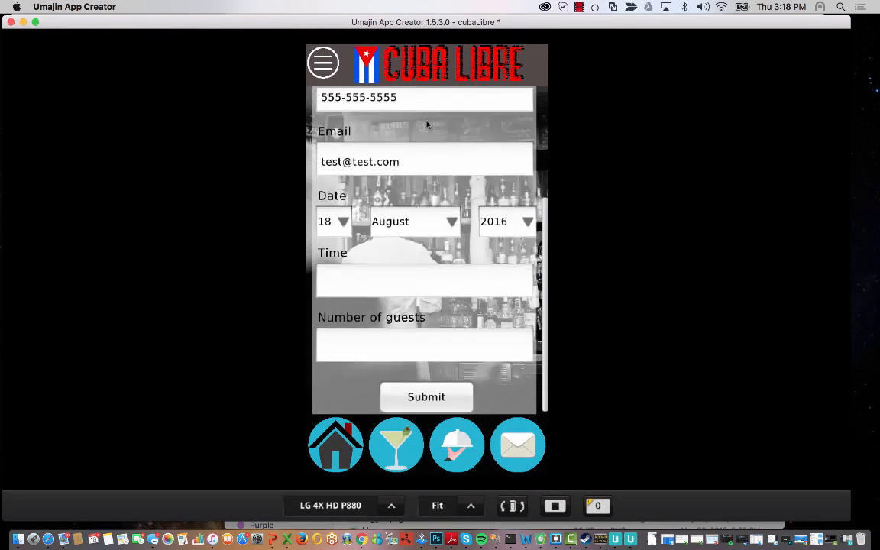
mouse_move(437, 343)
mouse_down()
mouse_move(424, 163)
mouse_move(429, 330)
mouse_up()
click(374, 139)
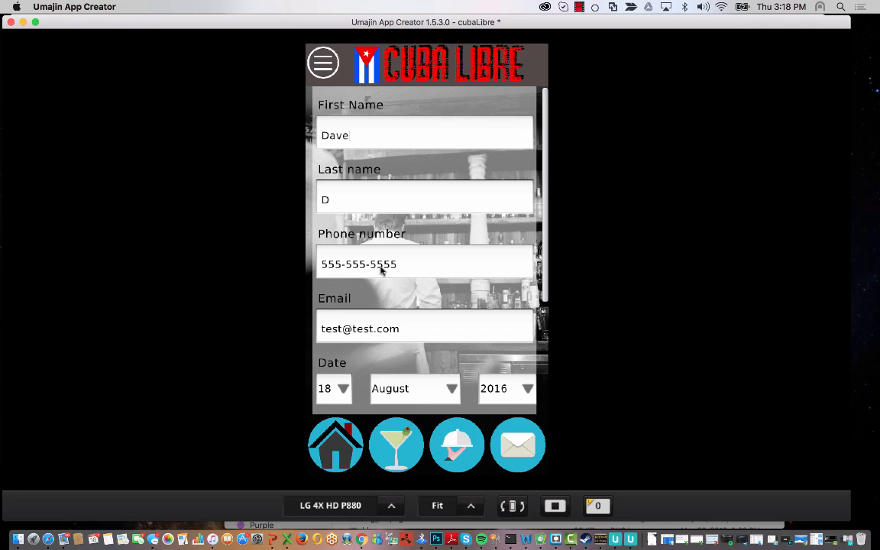
drag(421, 264, 403, 392)
drag(434, 309, 436, 203)
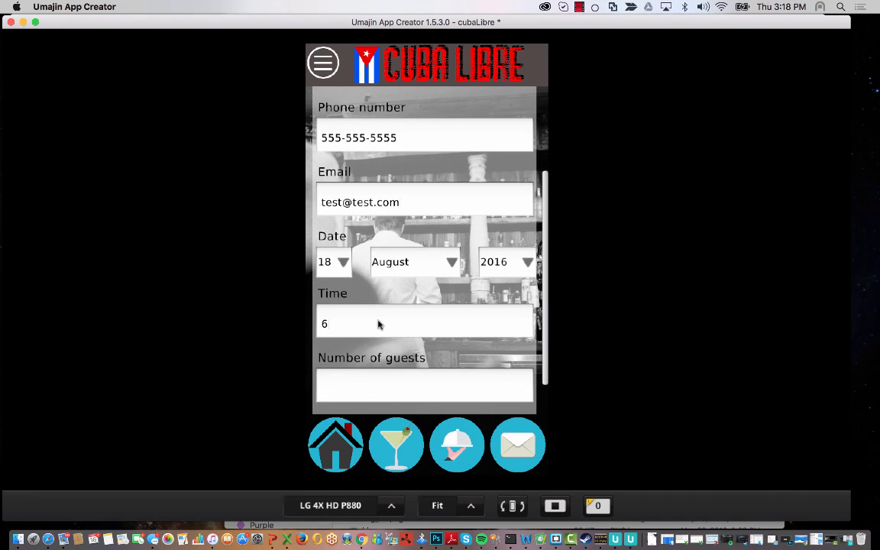
click(378, 384)
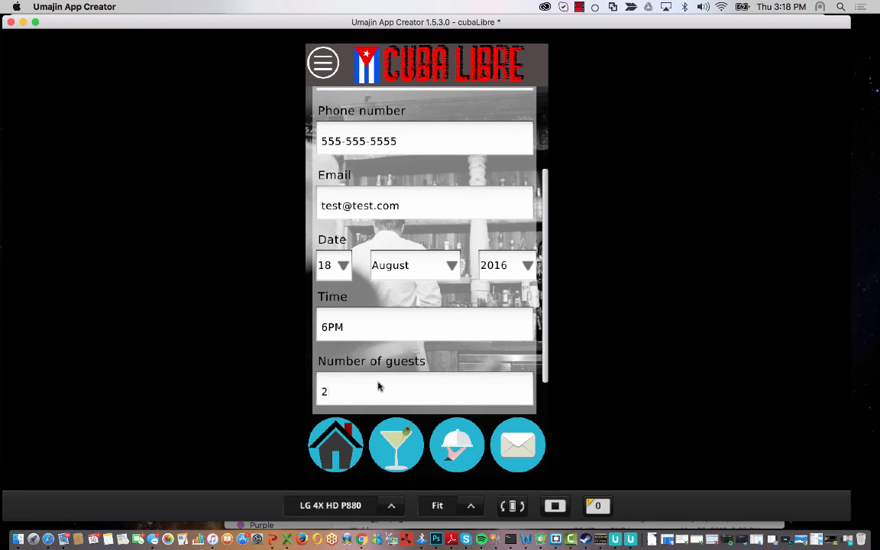
text(20)
- Submit the test reservation, dismiss the thank-you message, and switch to the Chrome Dashboard
scroll(378, 388, down, 2)
click(424, 391)
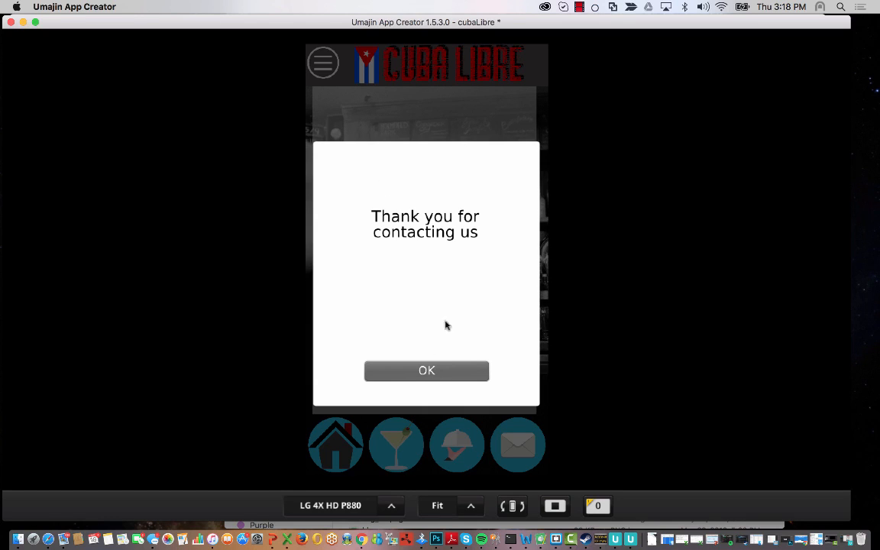
click(452, 370)
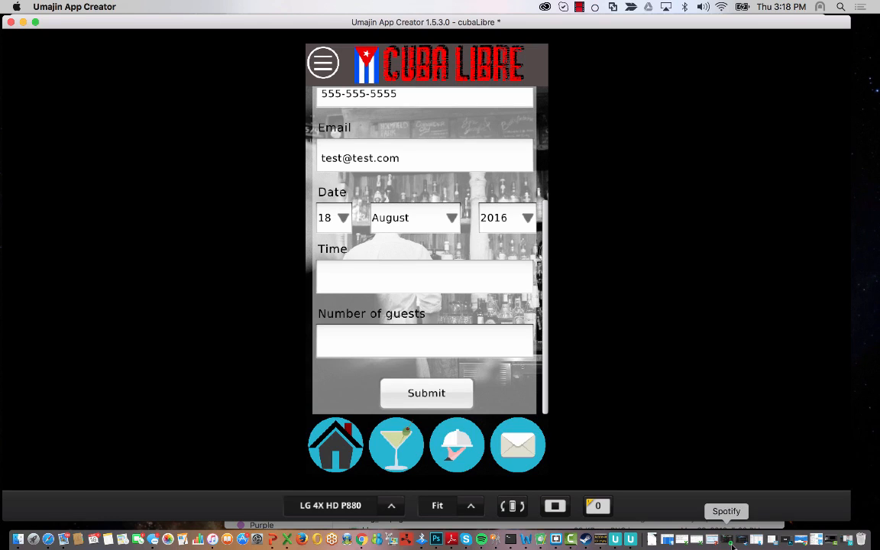
click(361, 540)
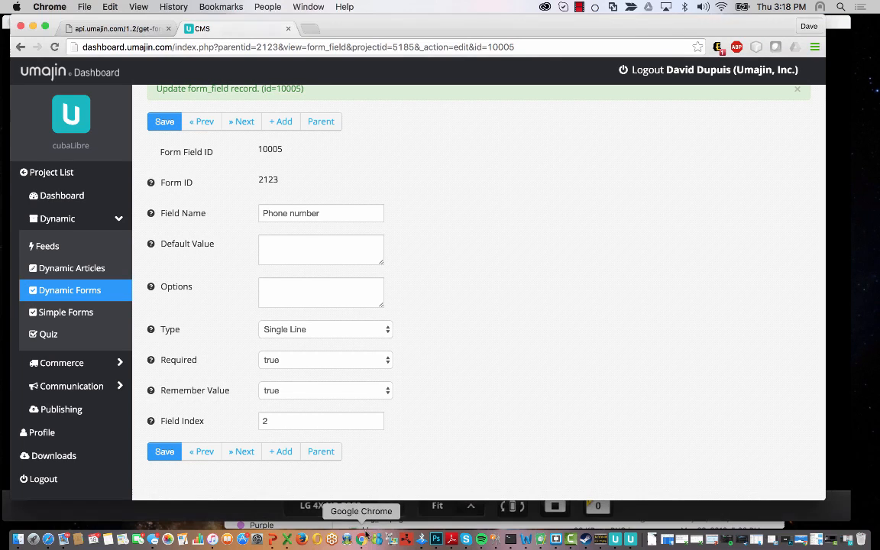
- Check the test Reservations entry (20 guests at 6PM) under Last 10 Form Submissions
click(61, 195)
scroll(435, 324, down, 8)
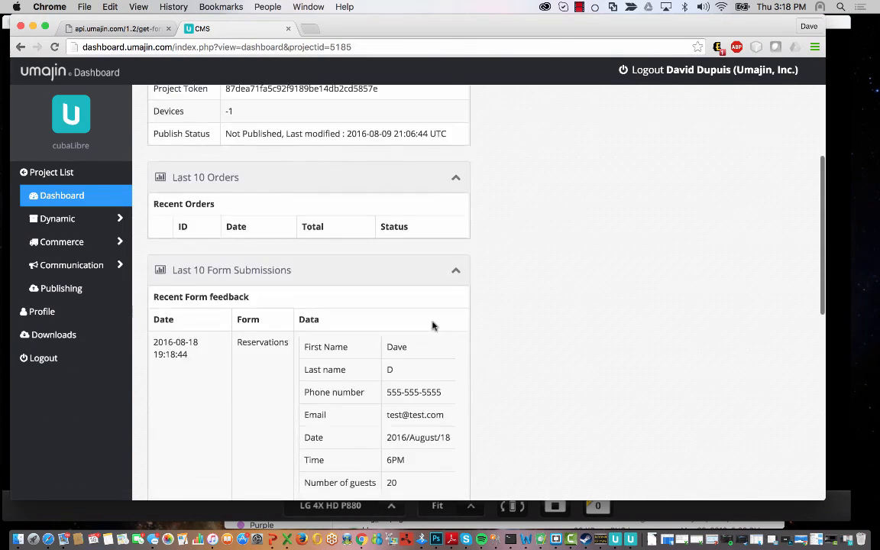
drag(160, 307, 438, 456)
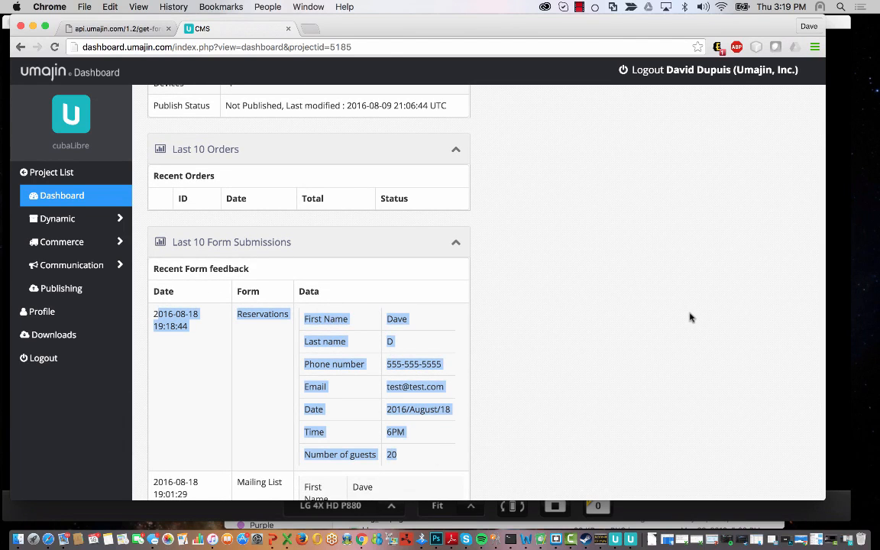
scroll(690, 317, up, 1)
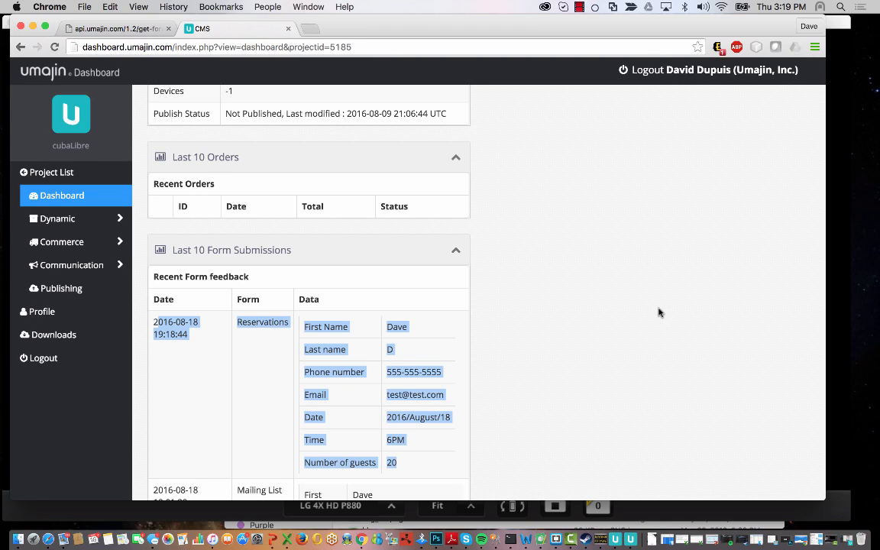
click(603, 287)
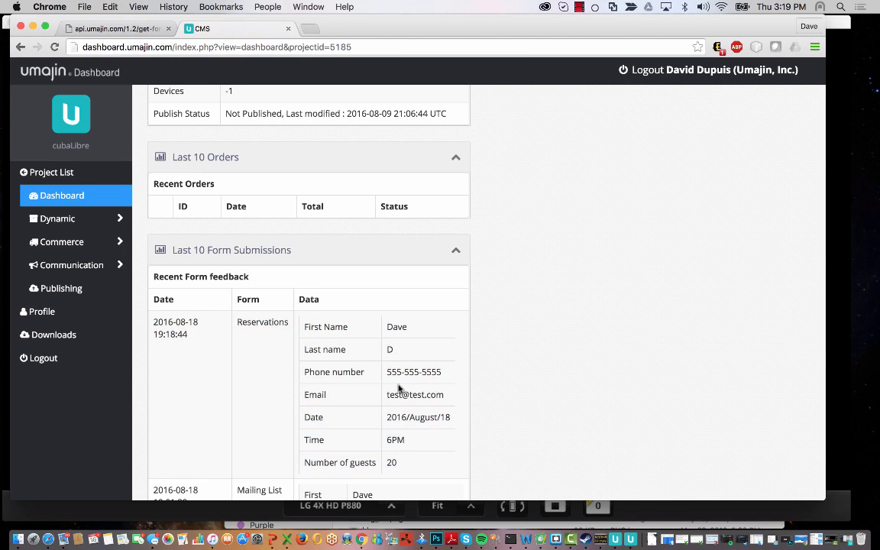
scroll(398, 390, up, 5)
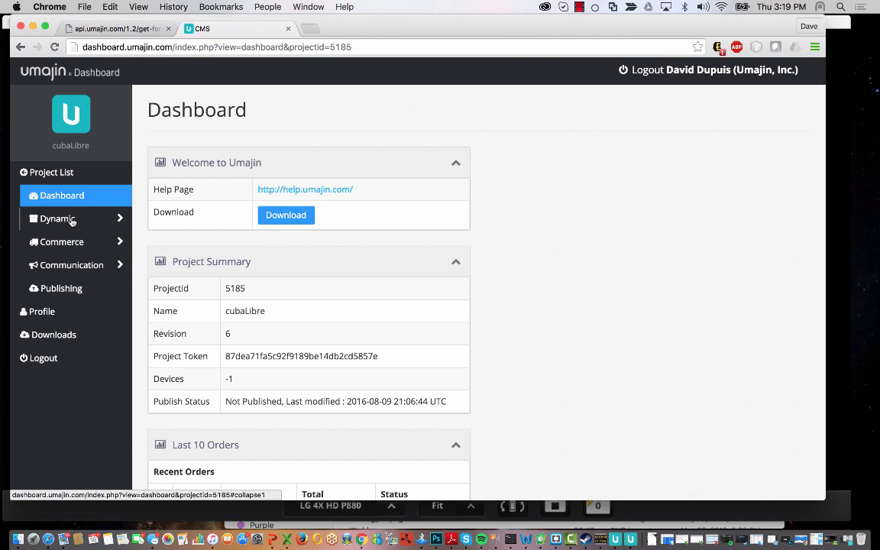
- Open Reservations form 2123 from Dynamic Forms and scroll down its field list
click(71, 221)
click(86, 297)
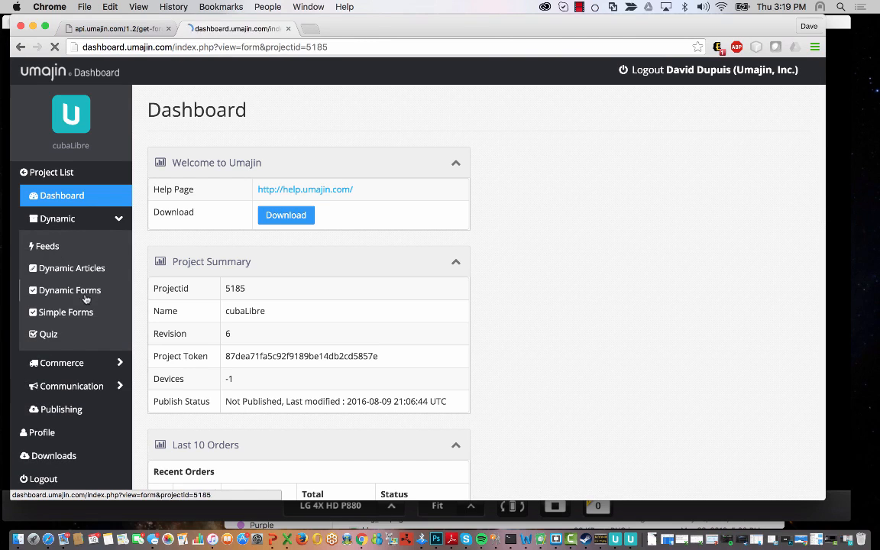
click(173, 183)
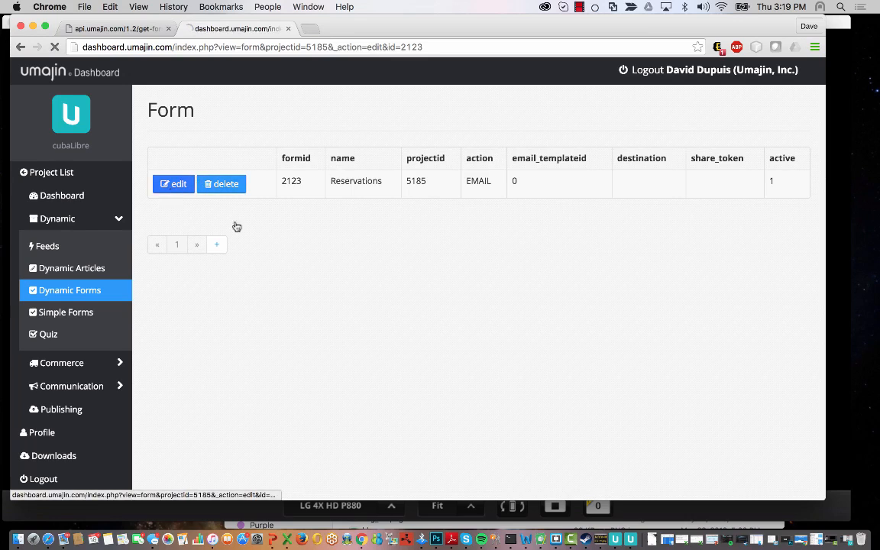
scroll(338, 379, down, 10)
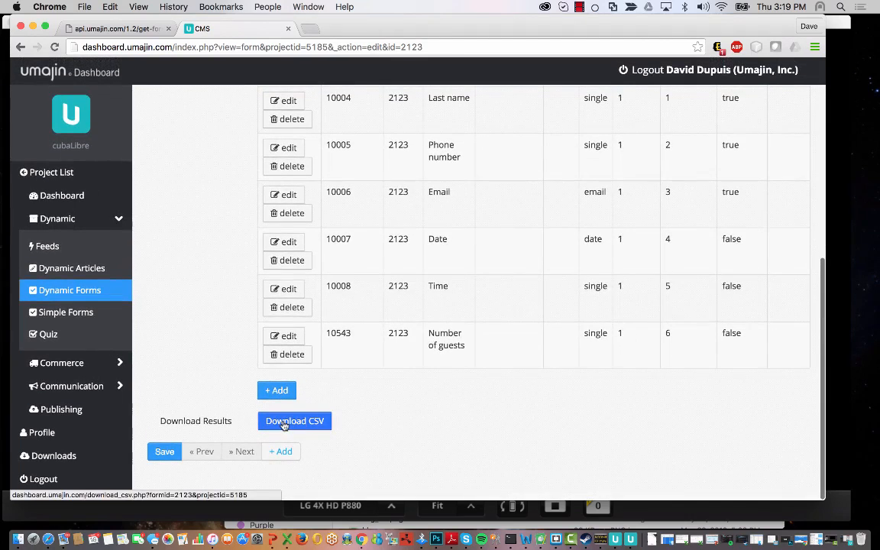
- Download the results as form (3).csv, review the two entries in Excel, then minimize Excel
click(285, 425)
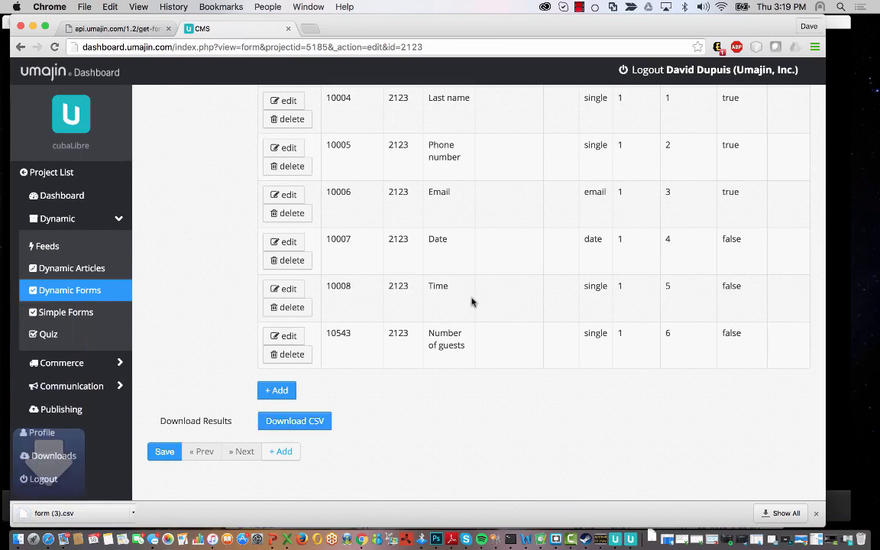
click(55, 510)
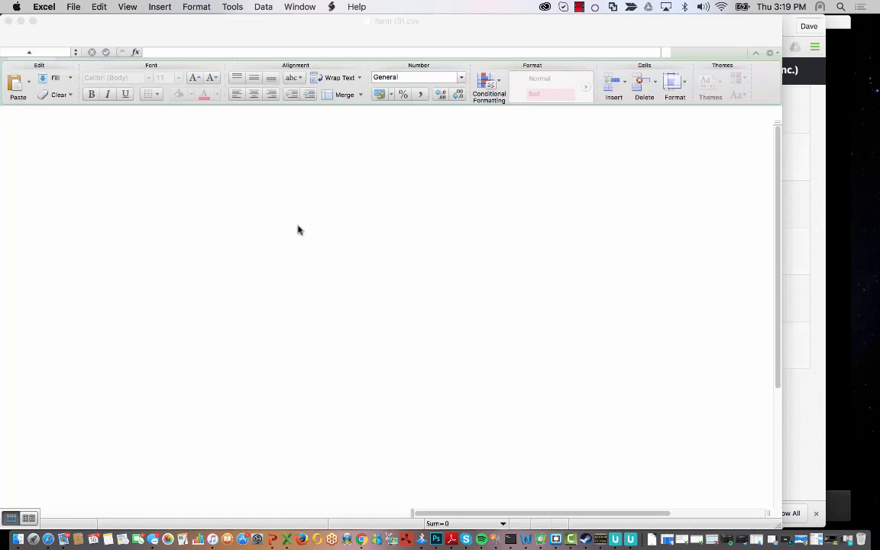
mouse_move(146, 149)
mouse_down()
mouse_move(229, 149)
mouse_move(305, 163)
mouse_move(262, 129)
mouse_move(39, 128)
mouse_up()
click(305, 164)
click(168, 212)
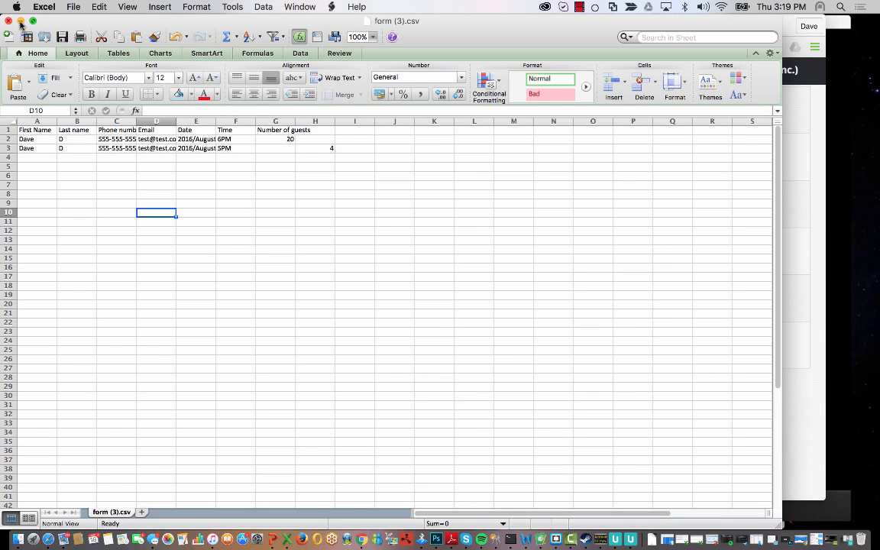
click(21, 22)
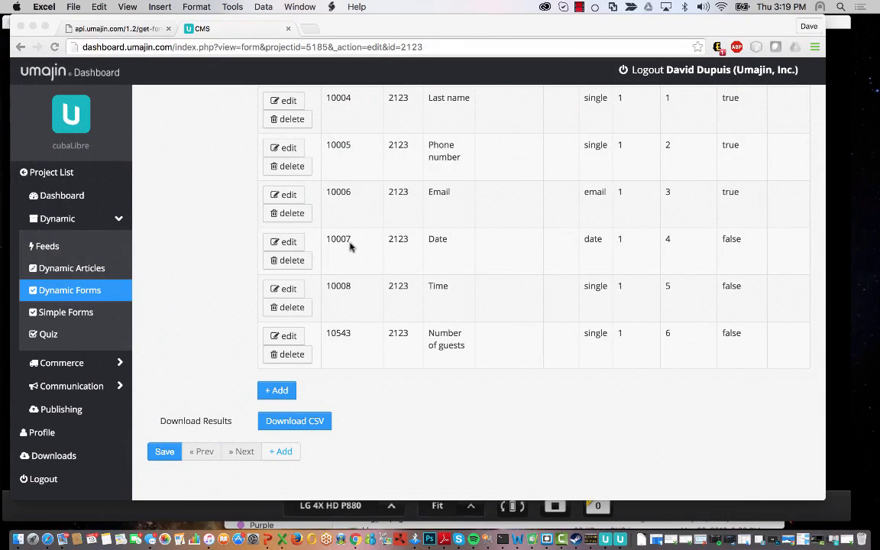
- Bring the Umajin Dashboard in Chrome forward and return to the Dynamic Forms list
click(475, 409)
scroll(181, 208, up, 5)
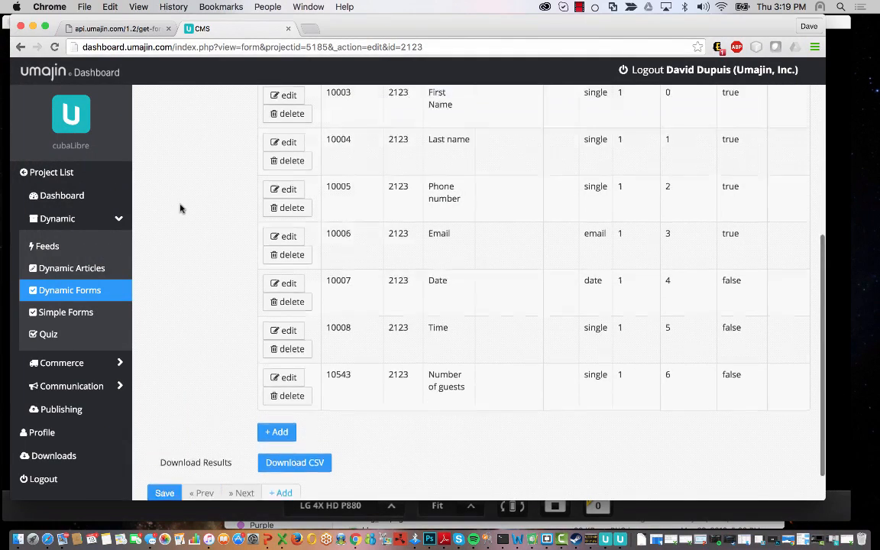
scroll(182, 208, up, 1)
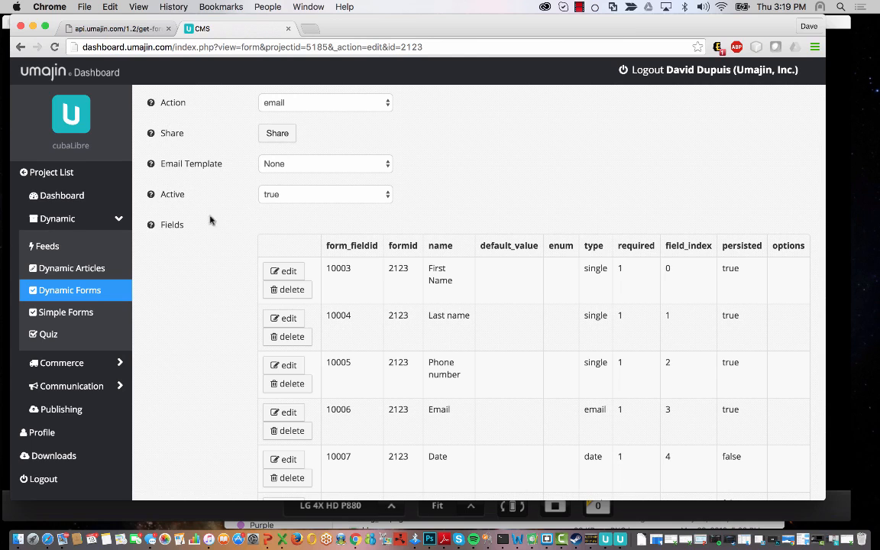
click(97, 291)
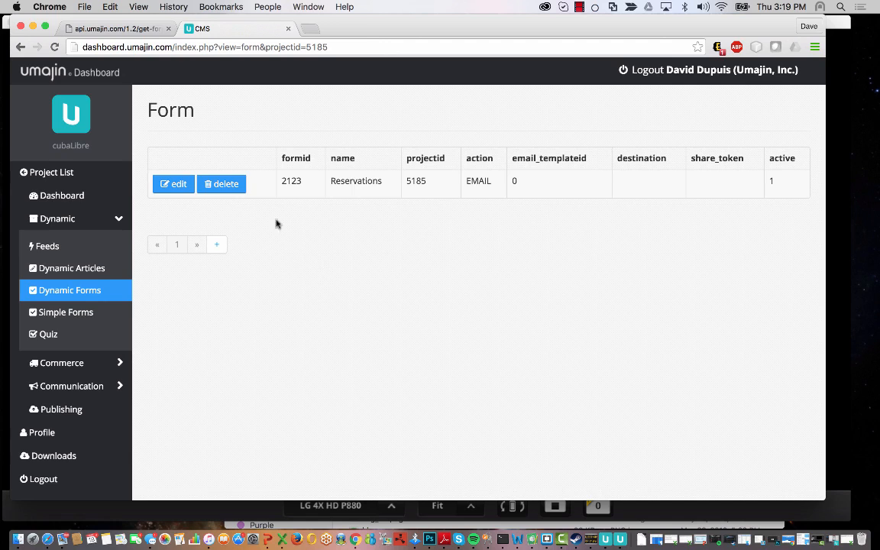
- Create and save a new dynamic form named 'Mailing List', then add a field to it
click(219, 247)
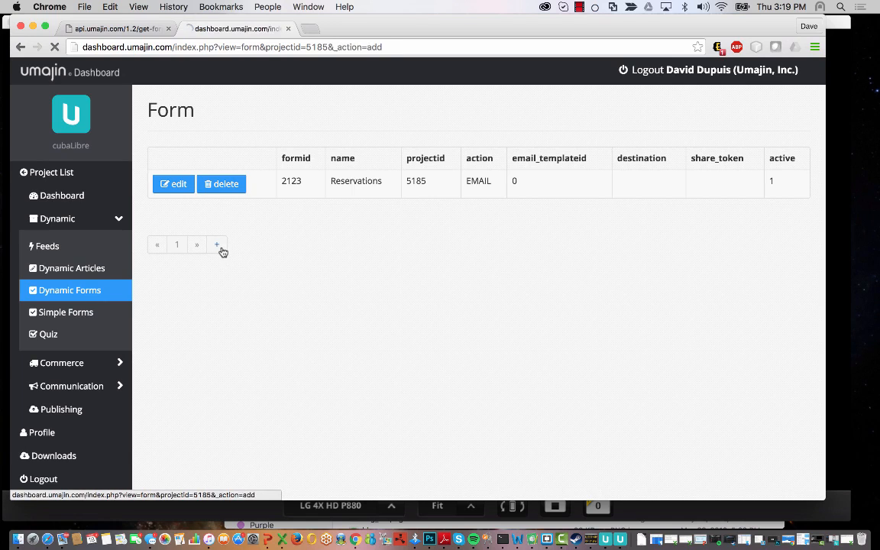
click(309, 214)
text(Mailing List)
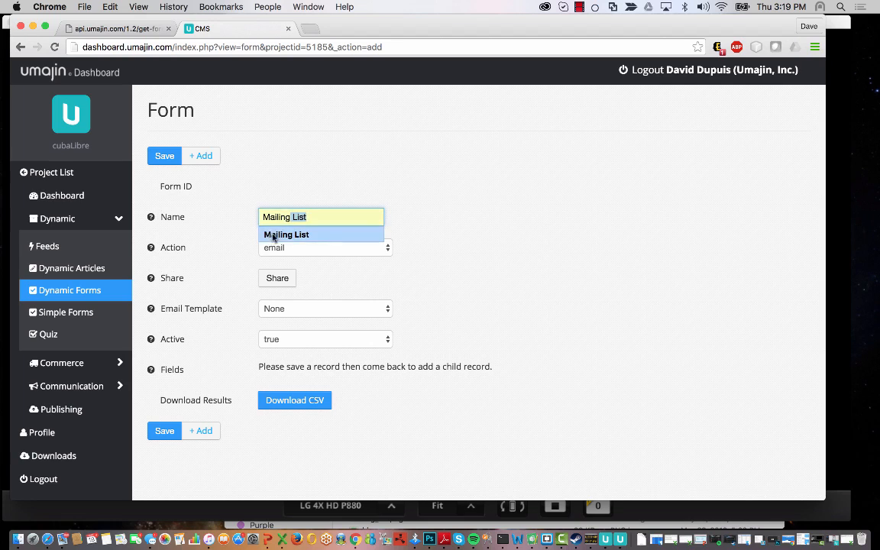
click(269, 234)
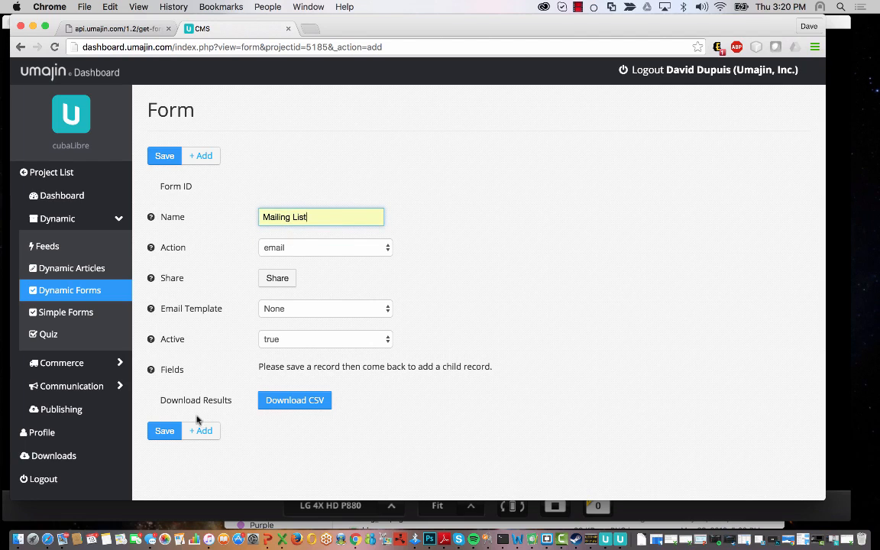
click(164, 434)
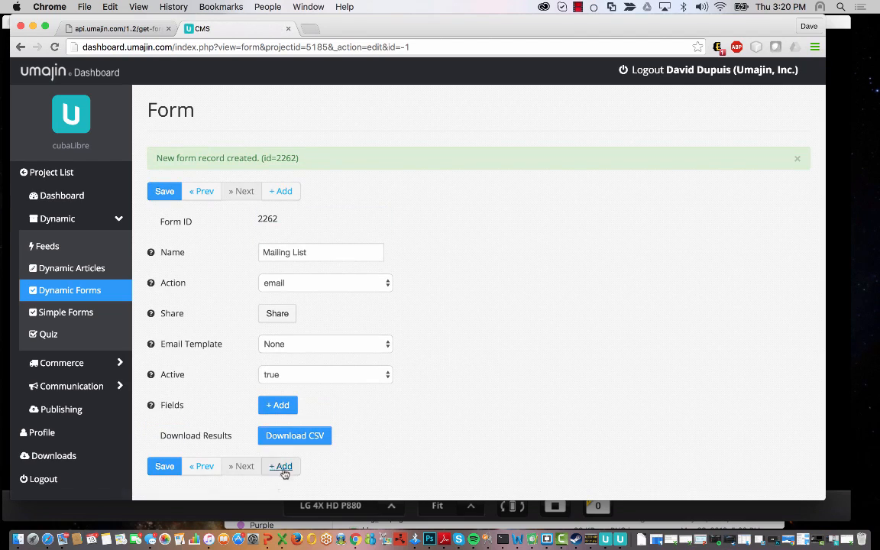
click(293, 409)
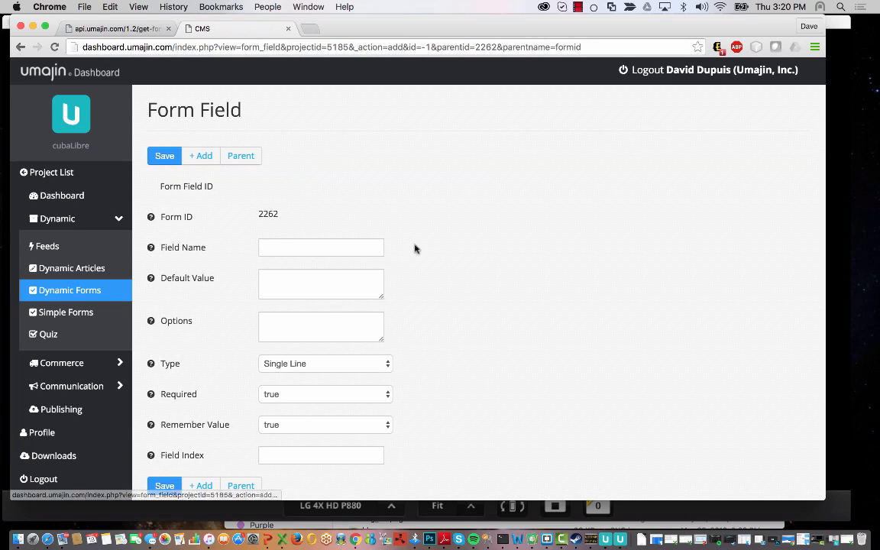
- Add a 'First Name' field with Field Index 0 and save it
click(285, 247)
text(First Name)
click(278, 268)
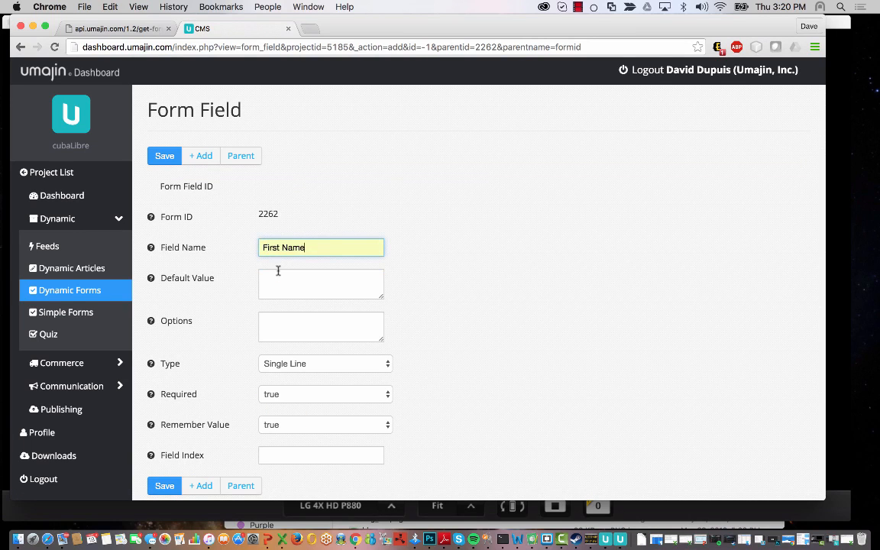
scroll(299, 459, down, 1)
click(291, 445)
text(0)
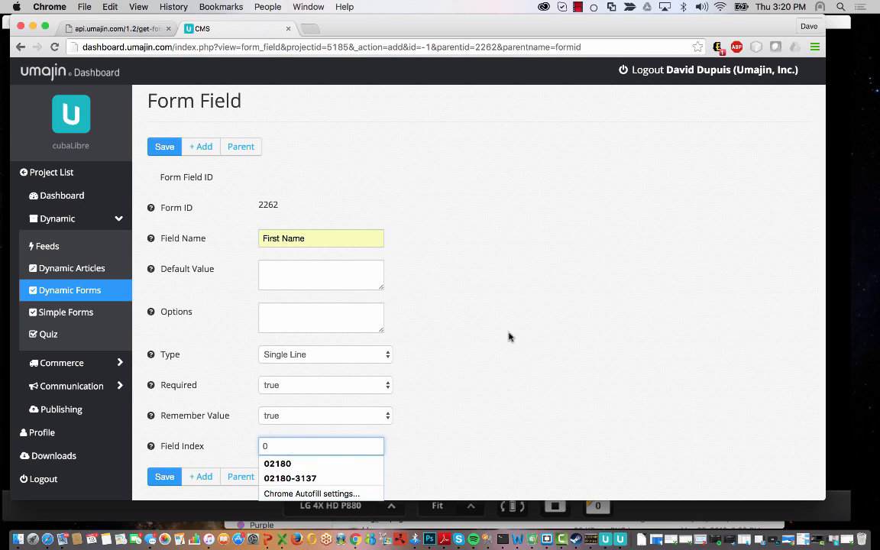
click(533, 330)
scroll(532, 330, down, 3)
click(165, 451)
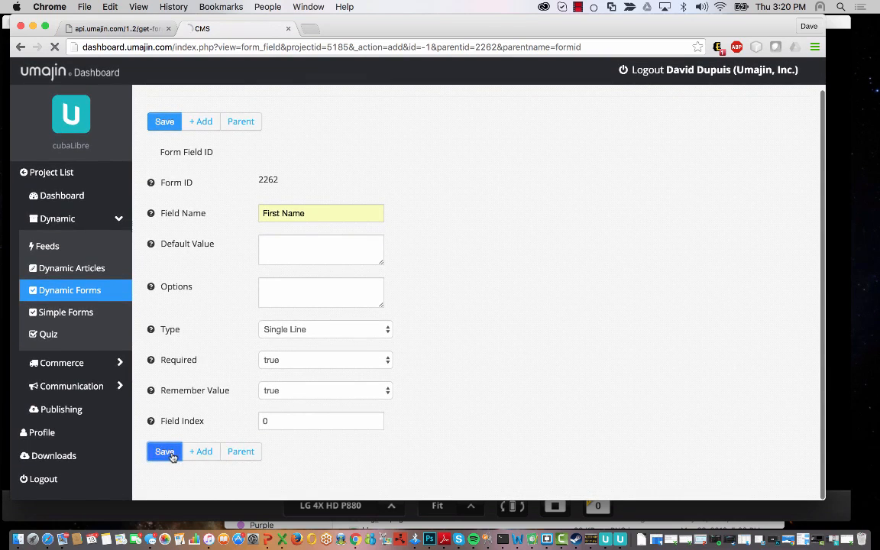
- Change that field to 'Last name' with Field Index 1 and save it
drag(324, 284, 138, 262)
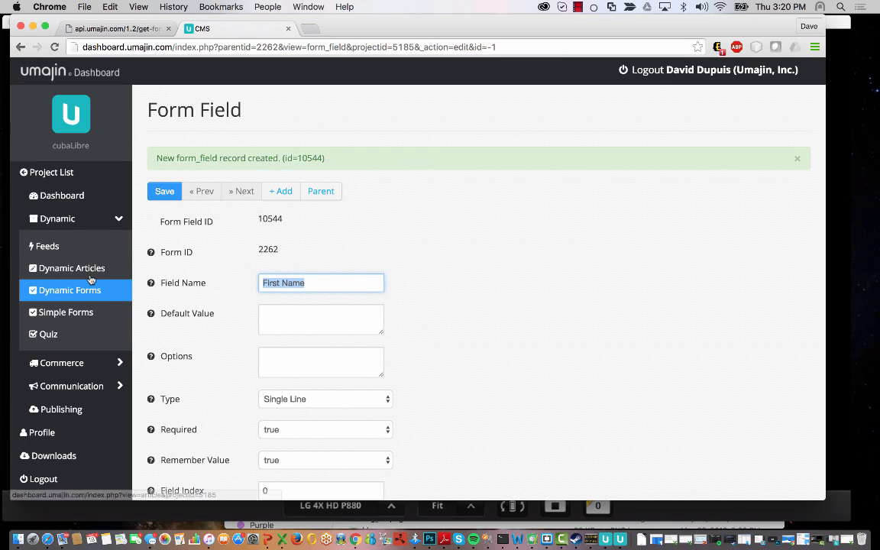
text(Las)
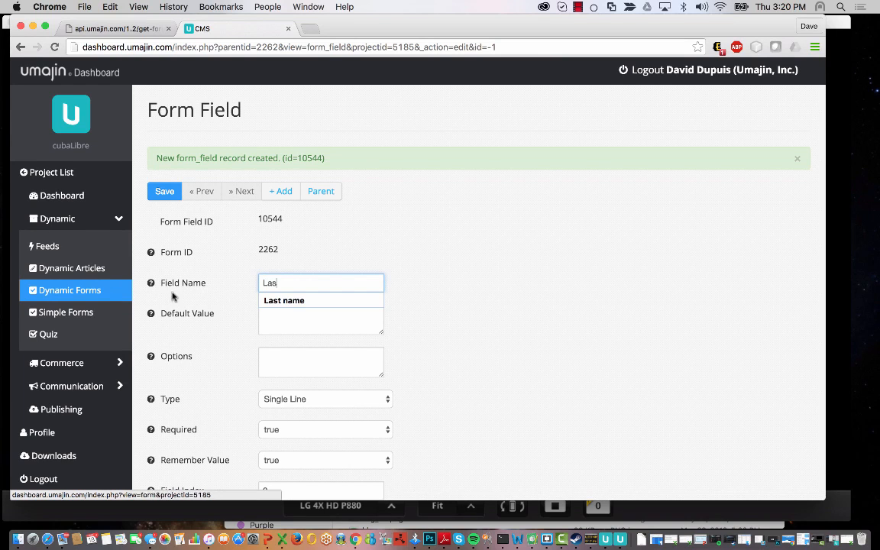
click(276, 300)
scroll(476, 355, down, 1)
scroll(476, 355, down, 3)
double_click(272, 424)
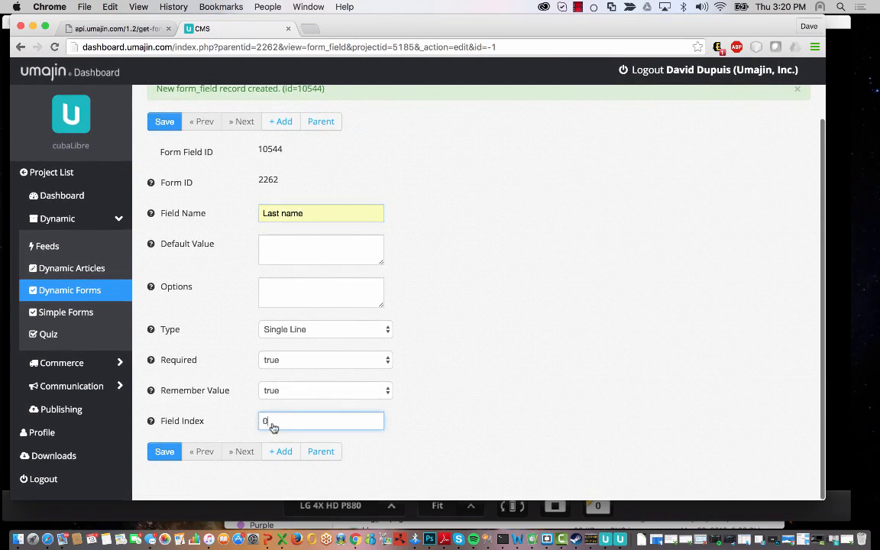
text(1)
click(170, 452)
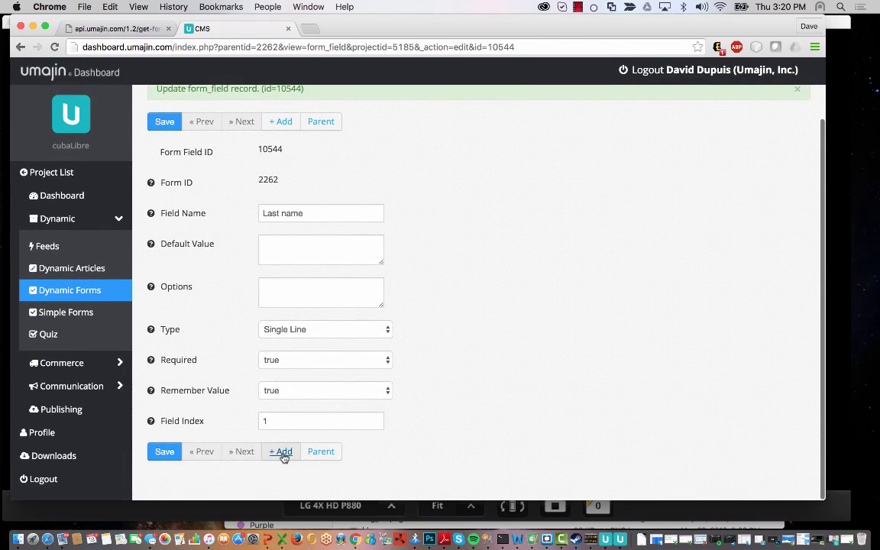
- Add an 'Email' field with Field Index 2, save it, and return to the forms list
click(280, 450)
click(335, 244)
text(Email)
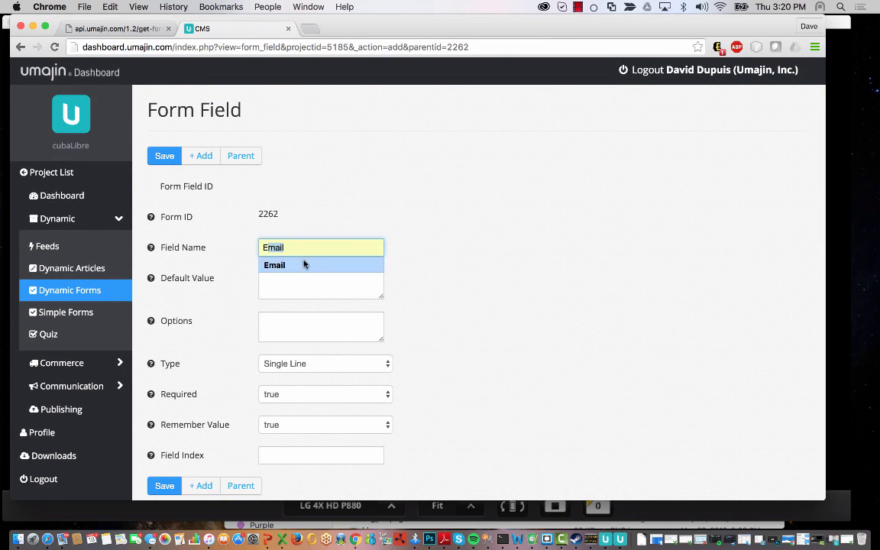
click(304, 265)
scroll(359, 401, down, 1)
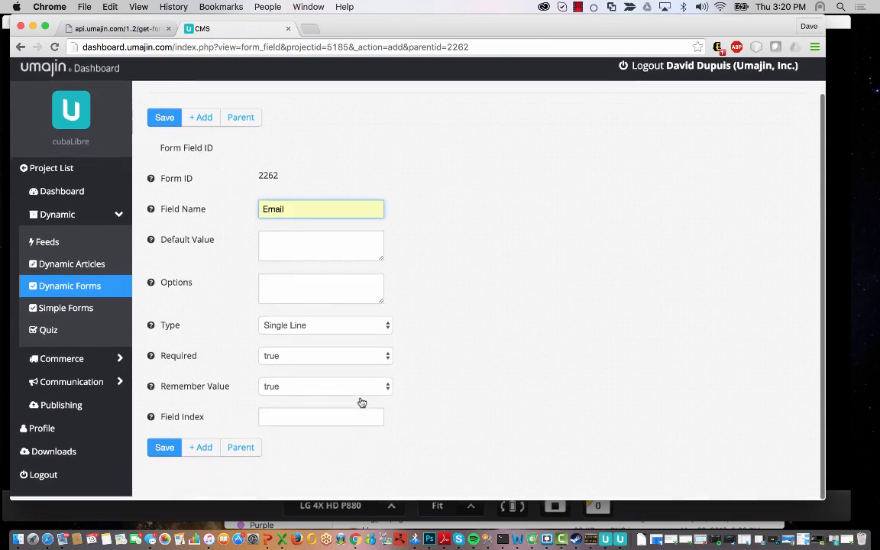
click(322, 420)
text(2)
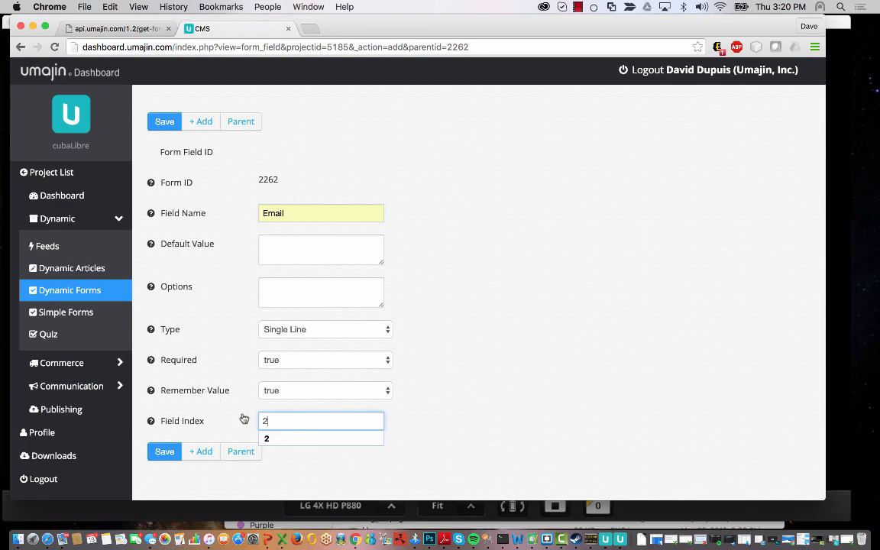
click(193, 377)
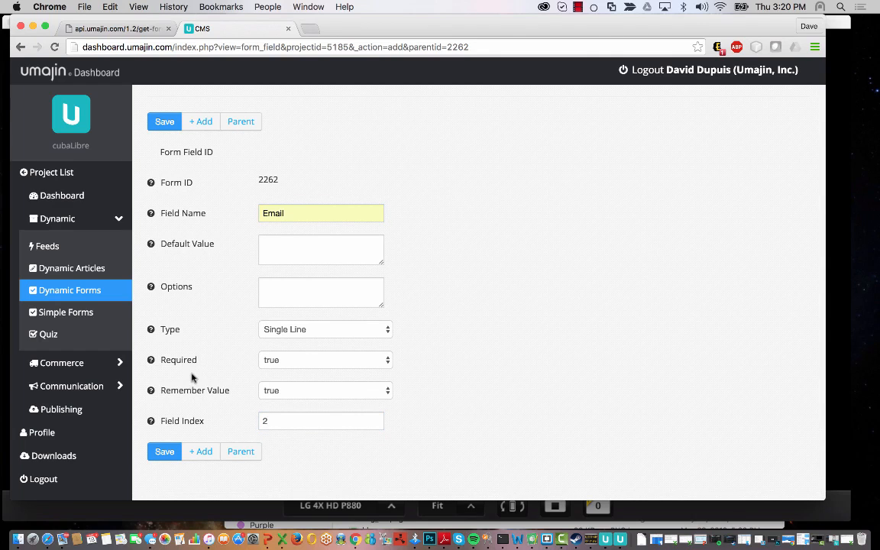
click(167, 456)
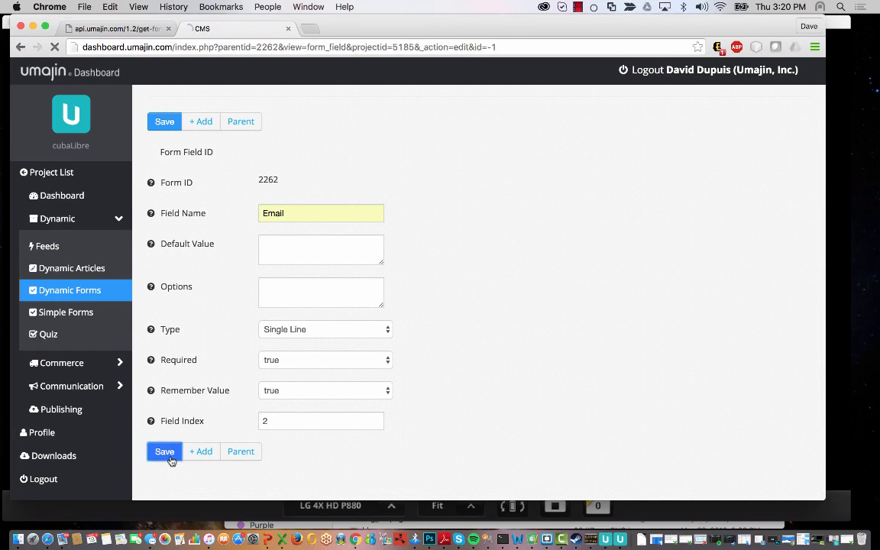
click(112, 290)
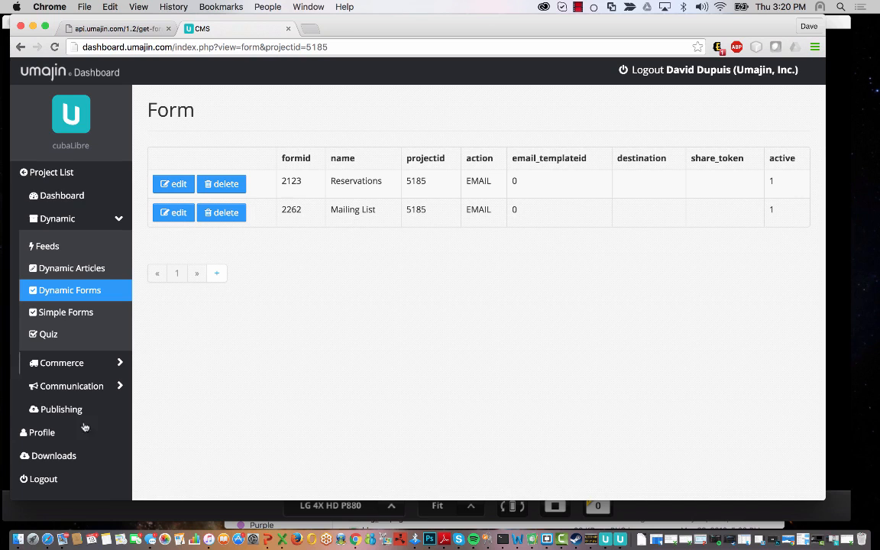
- Exit the app preview in App Creator and duplicate the Reservation page
click(845, 147)
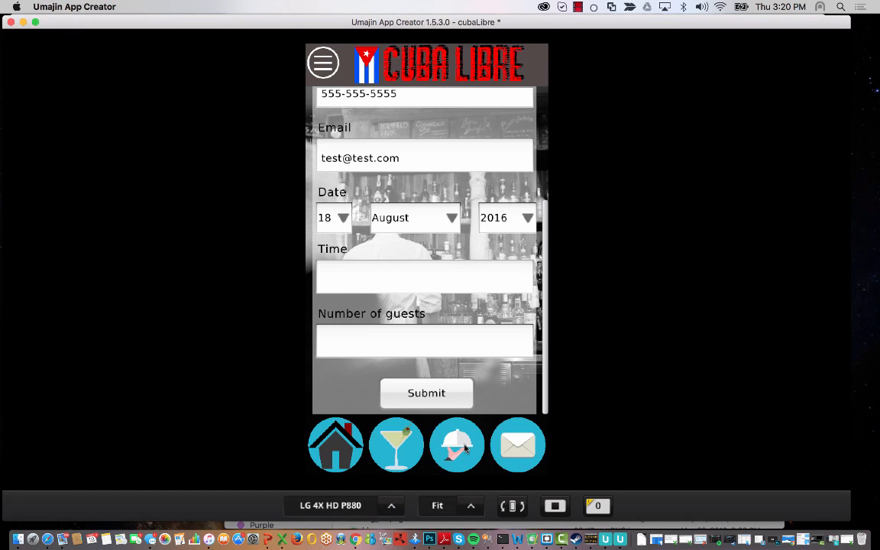
click(556, 506)
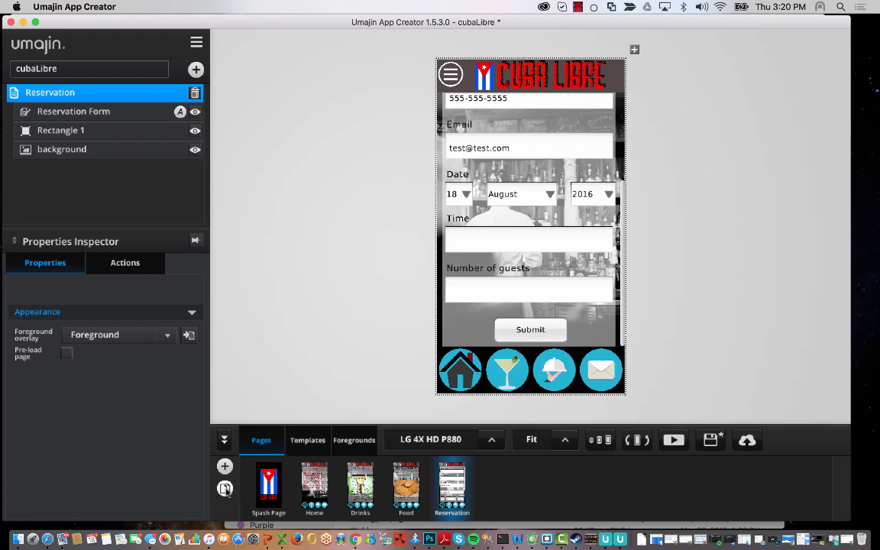
click(224, 489)
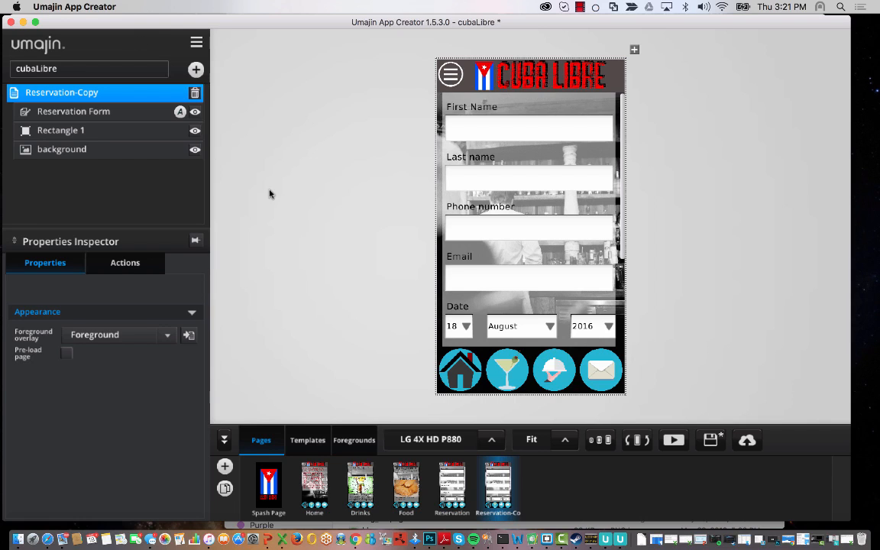
- Rename the copied page to 'Mailing List' and its form layer to 'Mailing List Form'
double_click(126, 93)
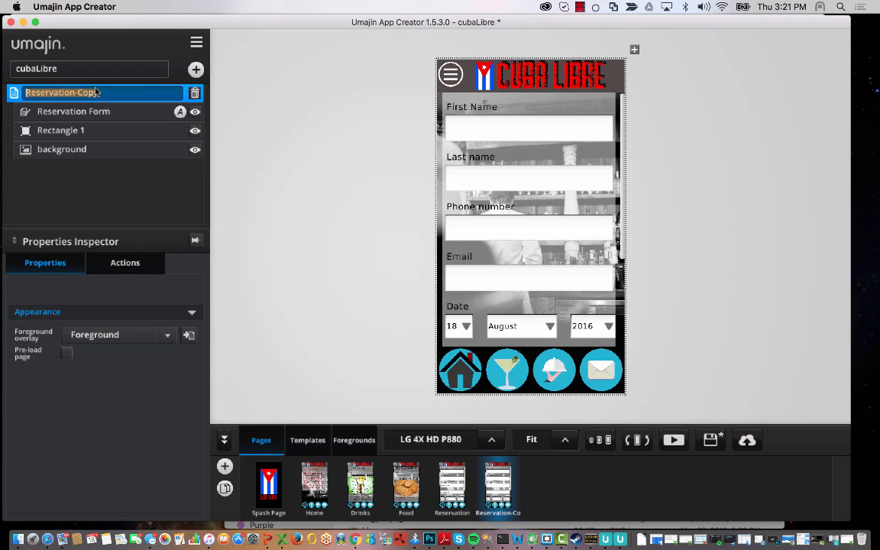
text(Mailing List)
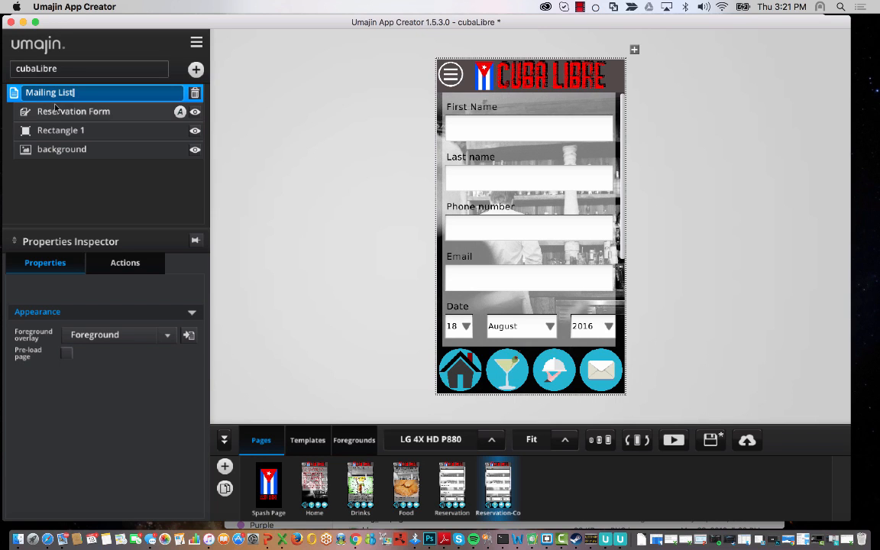
click(87, 113)
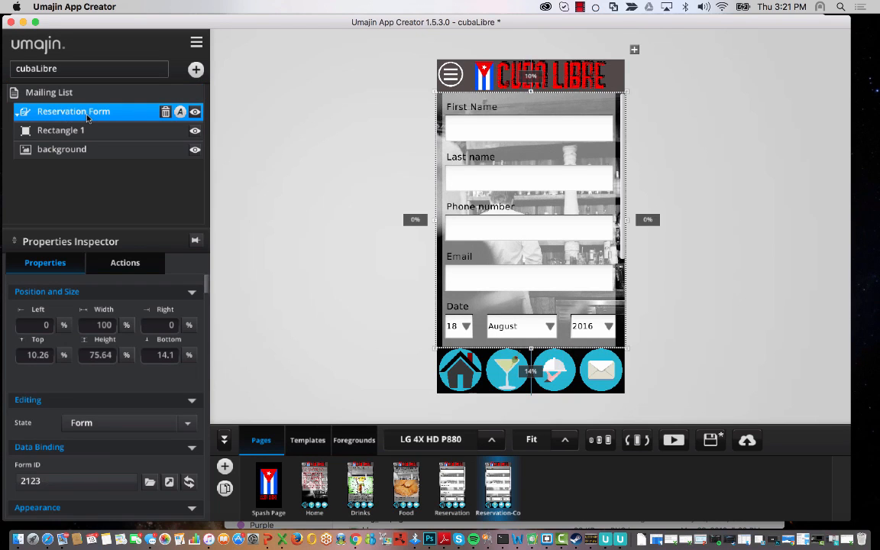
double_click(87, 115)
drag(87, 113, 2, 109)
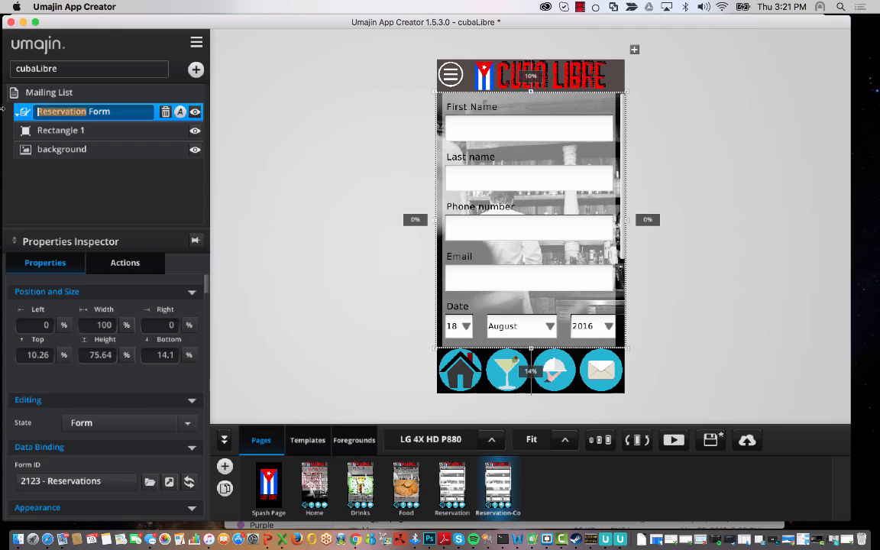
text(Mailing List)
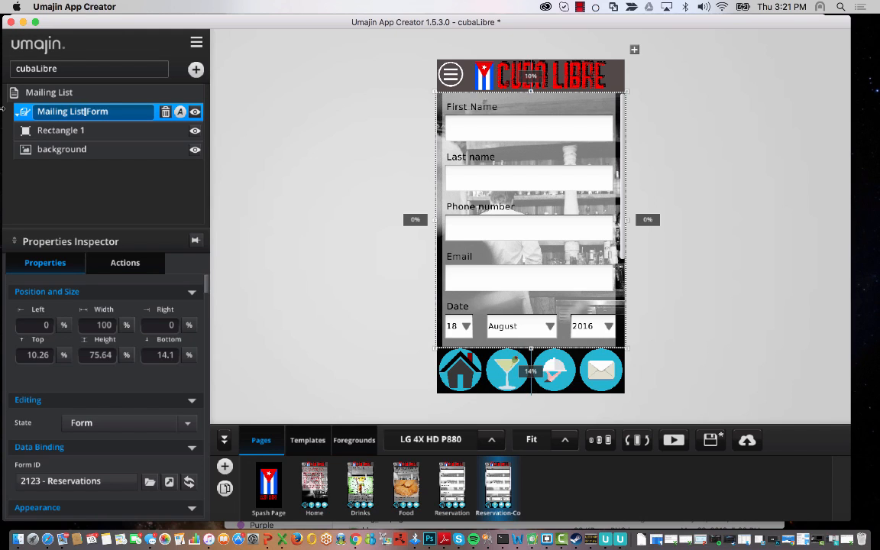
key(Return)
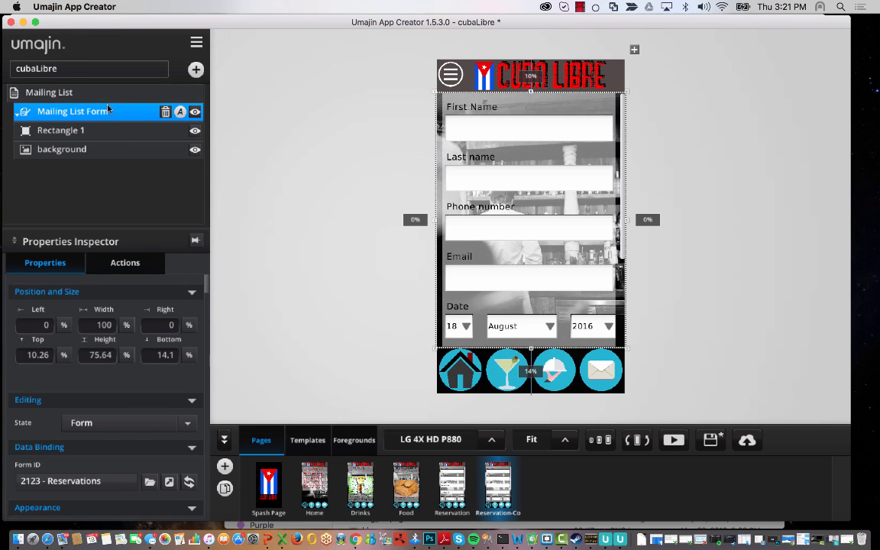
scroll(122, 390, down, 5)
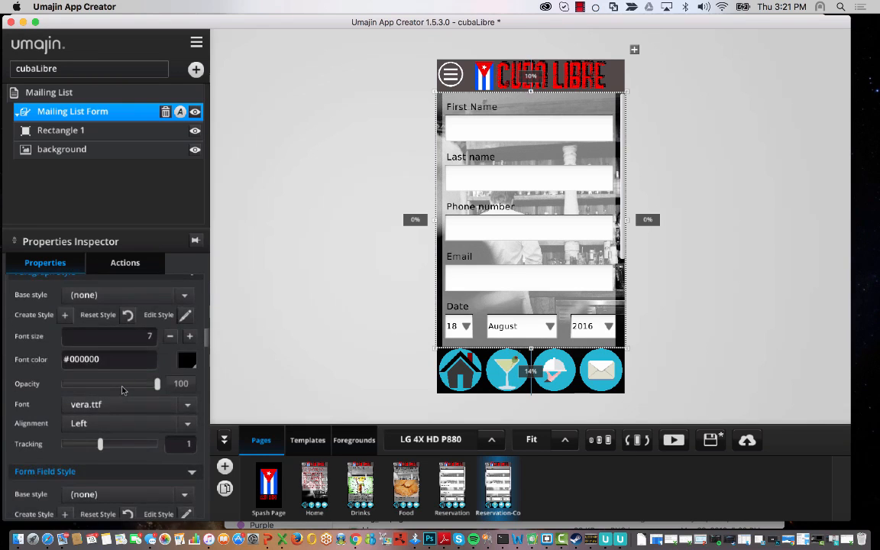
scroll(122, 390, up, 5)
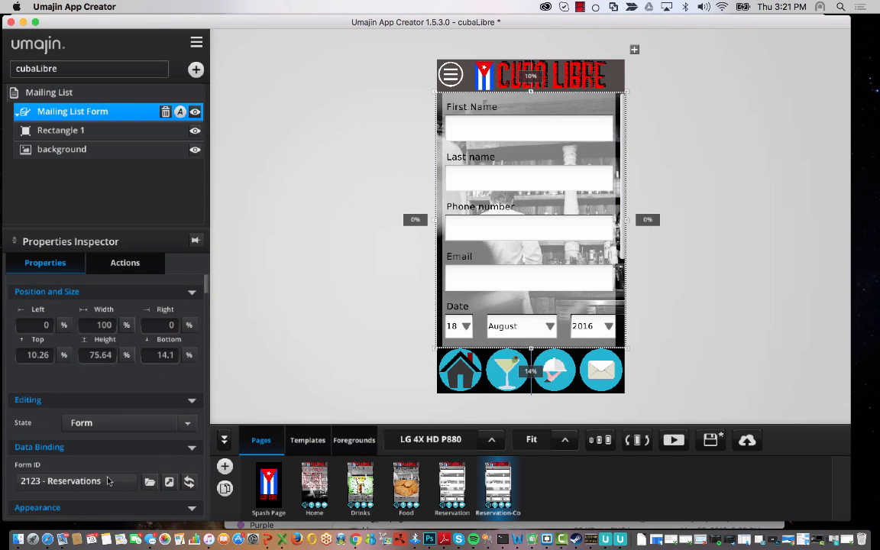
- Set the form's Form ID to the Mailing List form in the Feed Picker
click(149, 481)
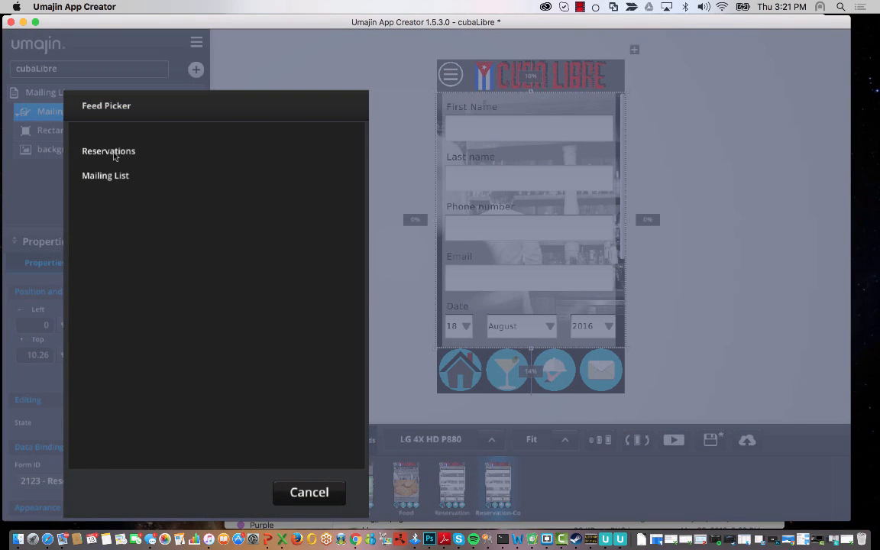
click(120, 178)
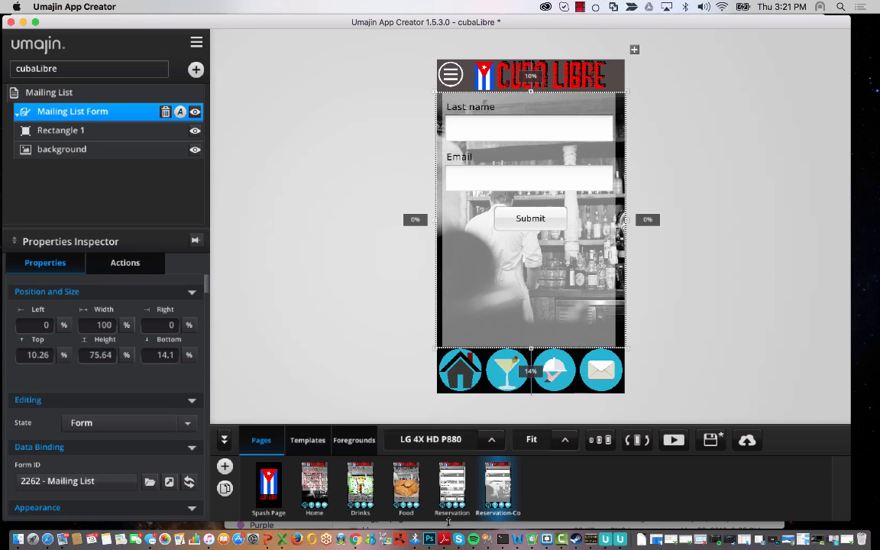
click(355, 539)
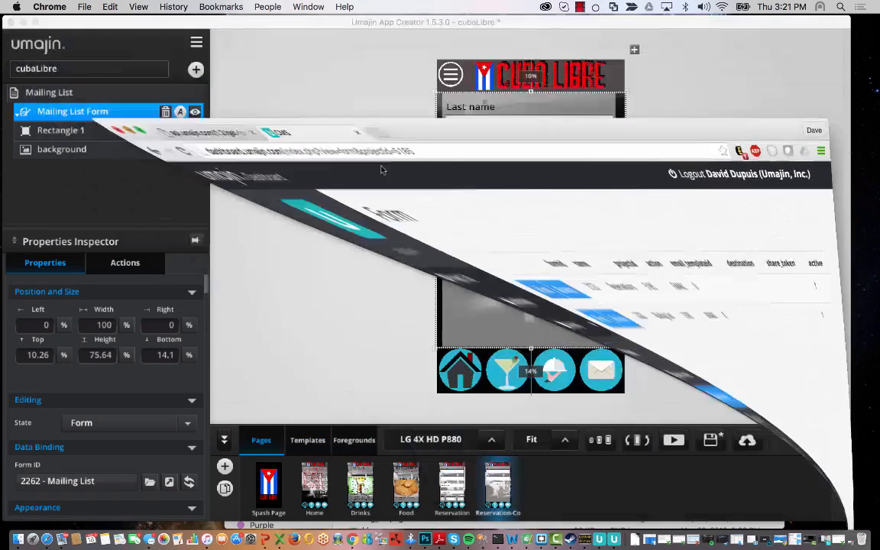
click(679, 449)
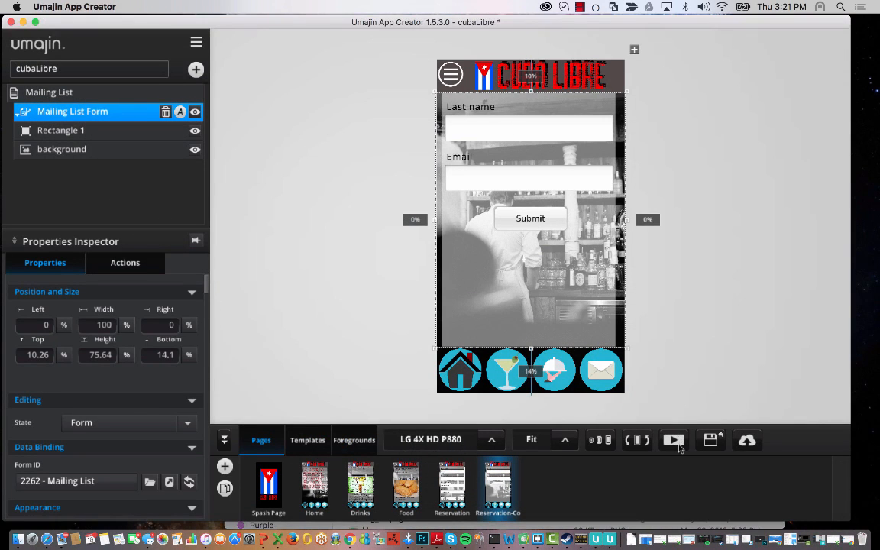
- Preview the page, try the Last name field, and exit the preview
click(674, 442)
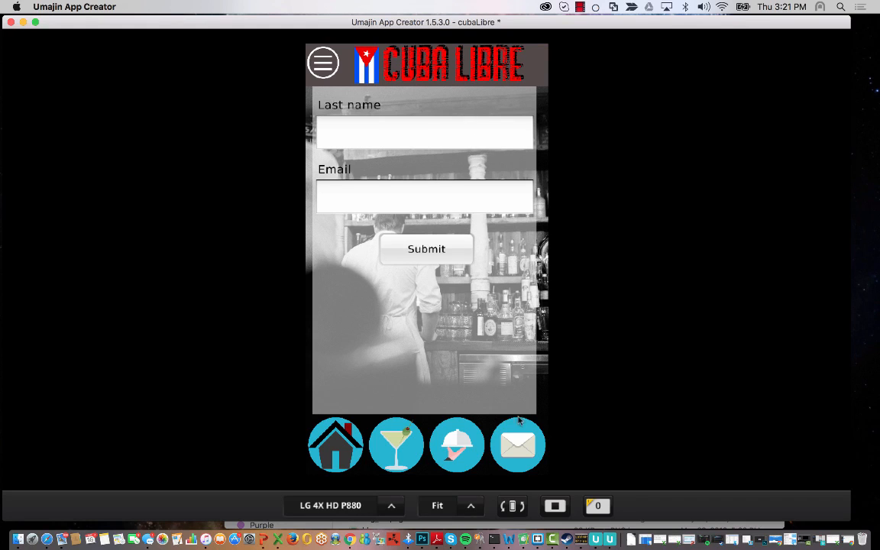
click(354, 136)
click(556, 506)
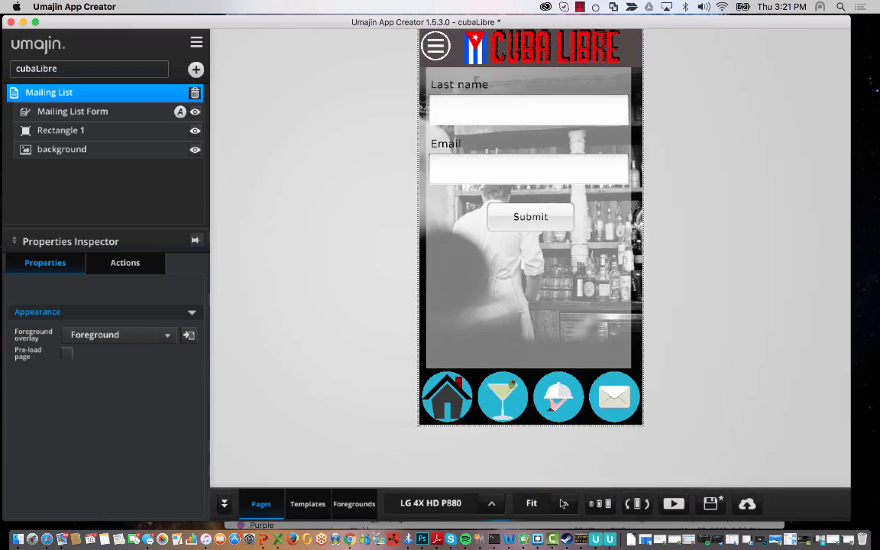
- Open the Mailing List form for editing in the Dashboard
click(351, 539)
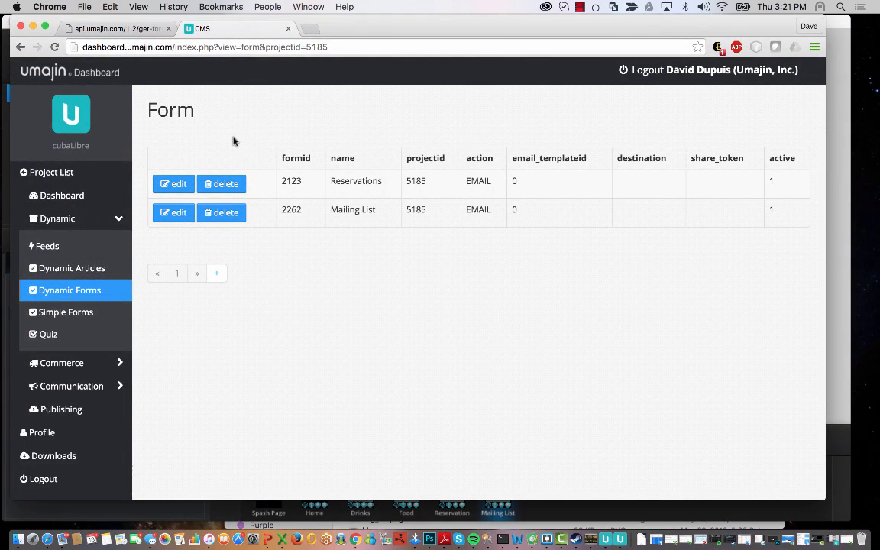
drag(329, 211, 408, 206)
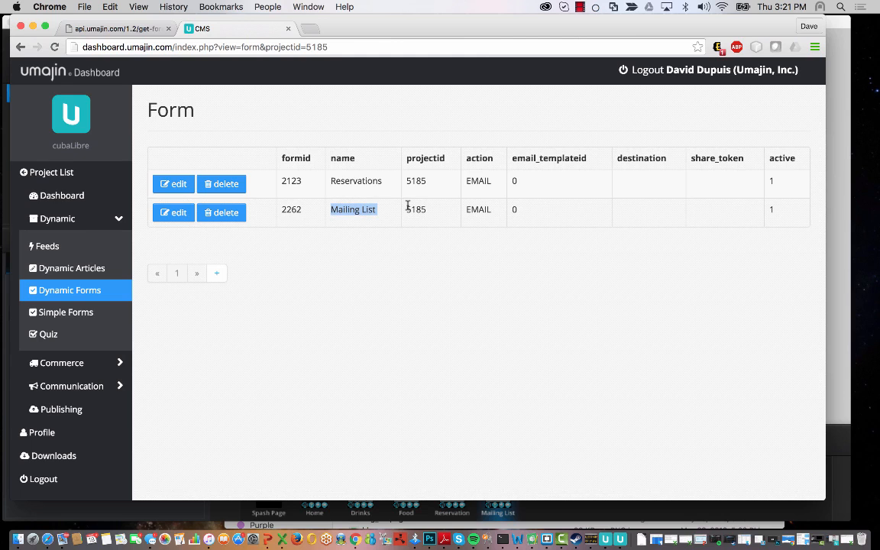
click(178, 214)
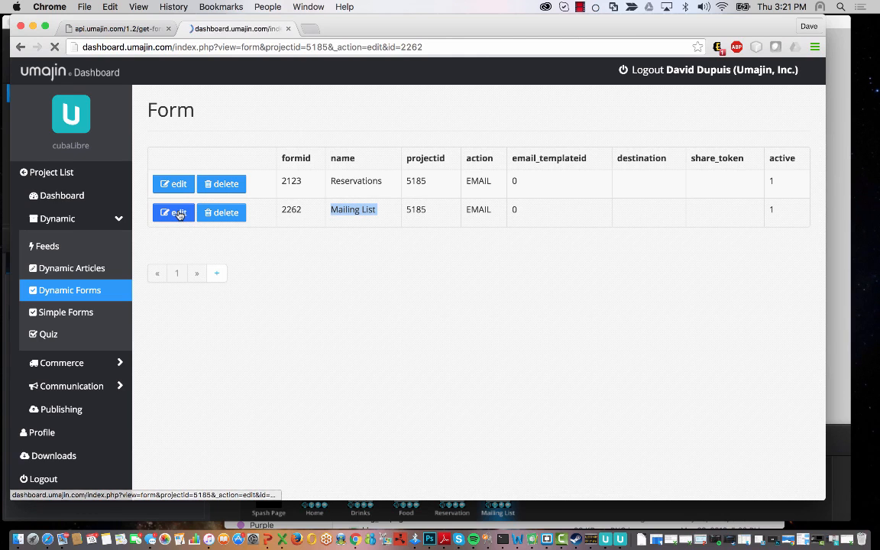
scroll(489, 337, down, 2)
scroll(502, 345, down, 1)
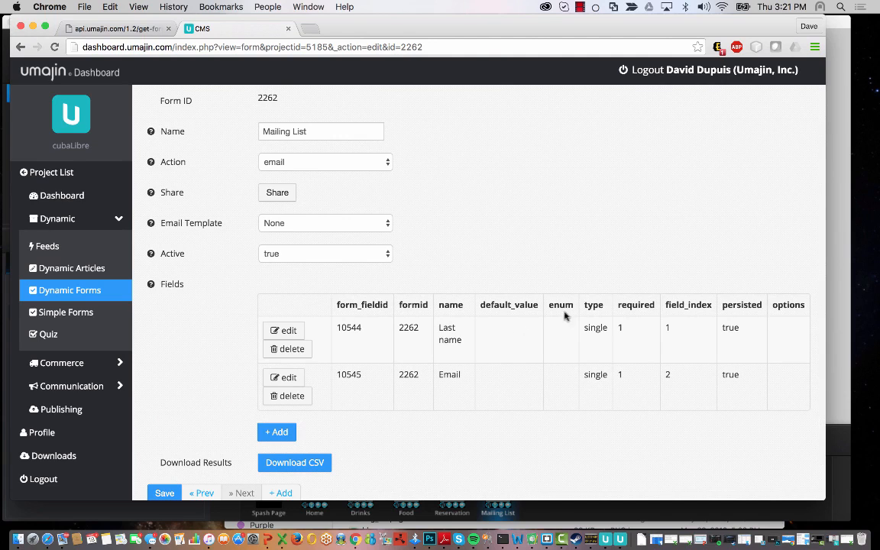
- Add a 'First Name' field at Field Index 0 and save it
click(286, 435)
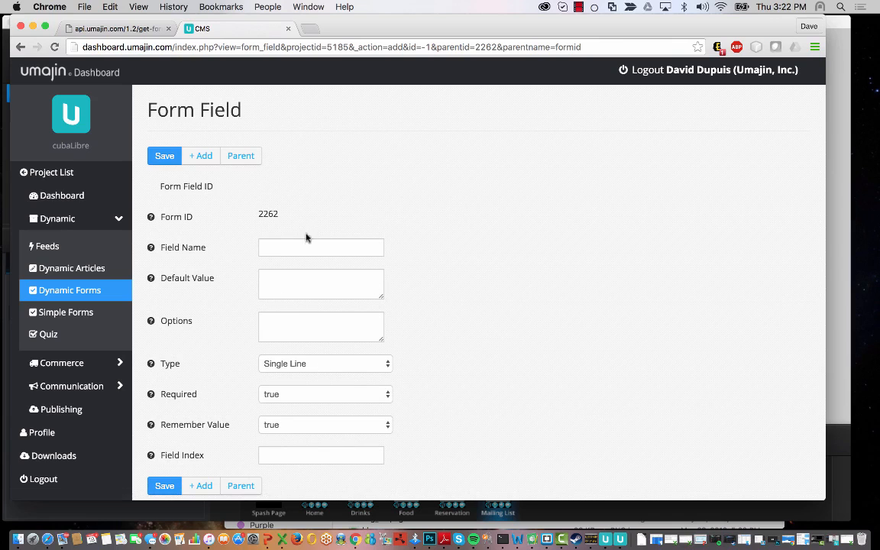
text(Firs)
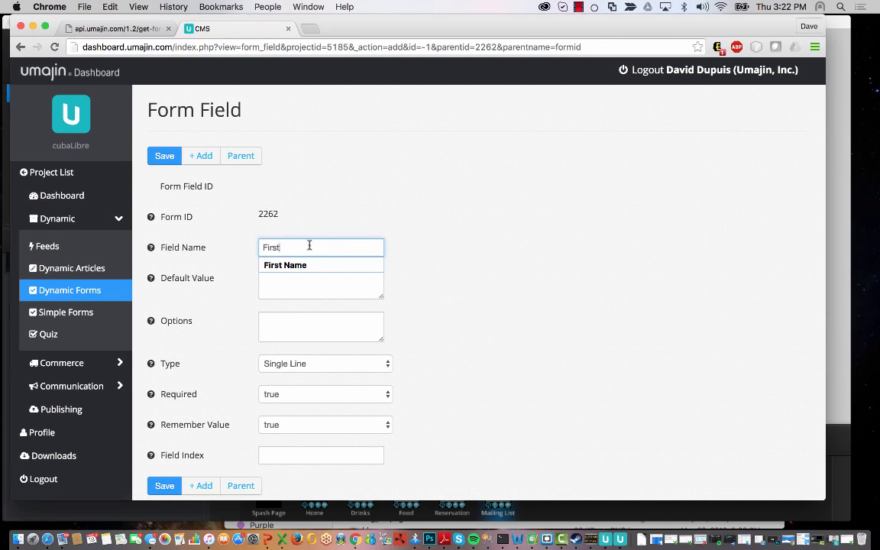
text(t)
key(Down)
key(Return)
click(296, 457)
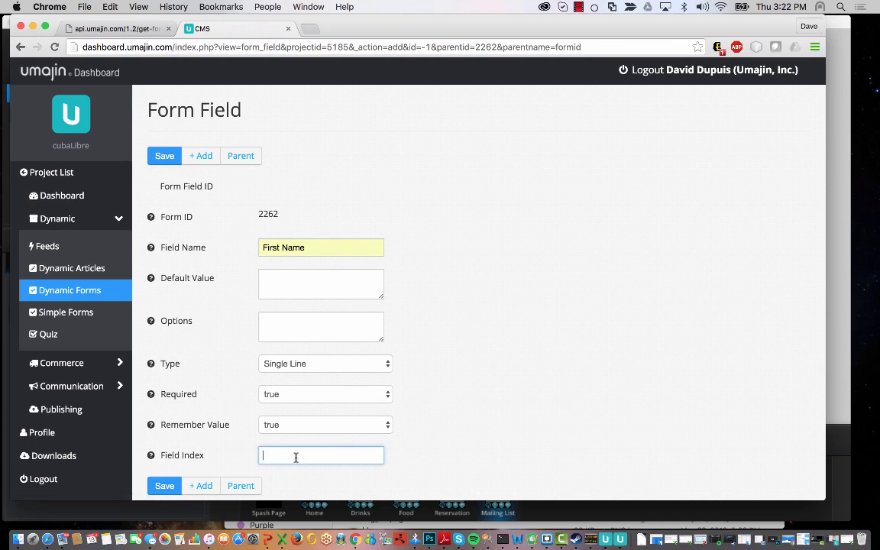
key(Down)
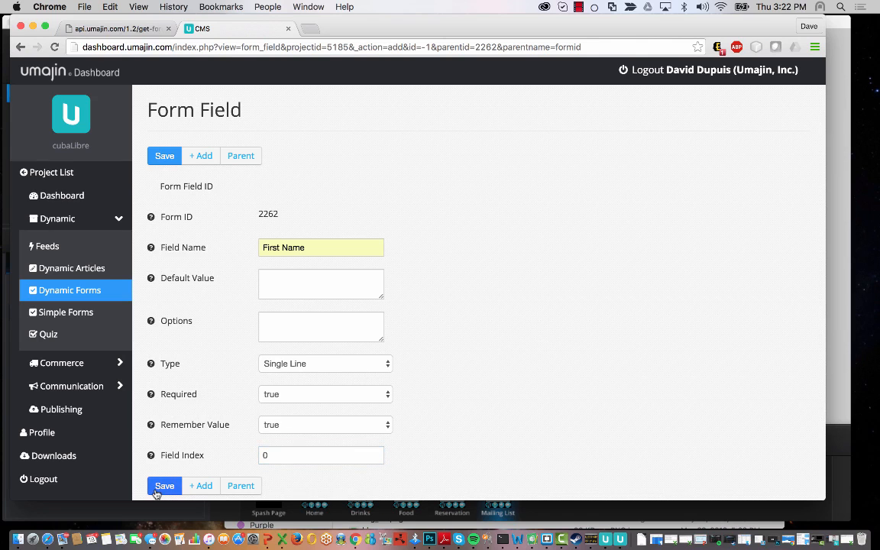
click(162, 486)
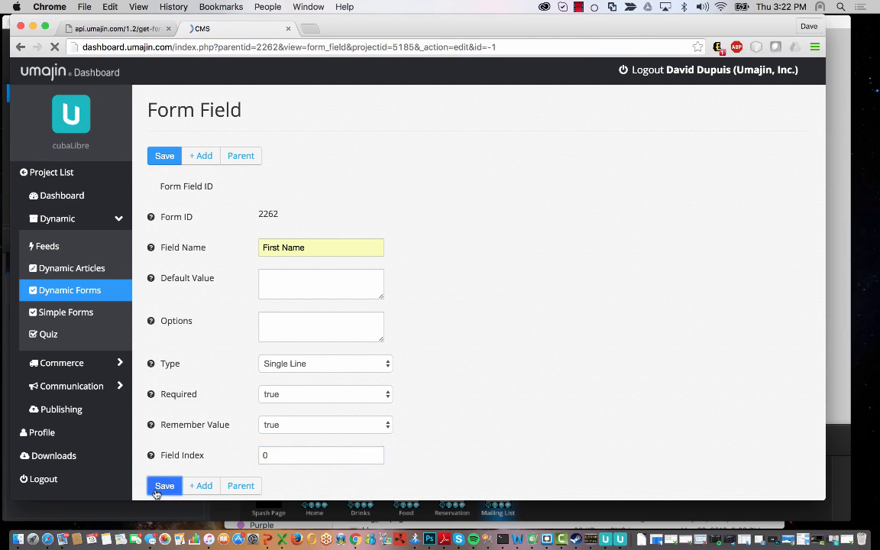
- Reopen the Mailing List form to check its fields
click(39, 291)
click(162, 212)
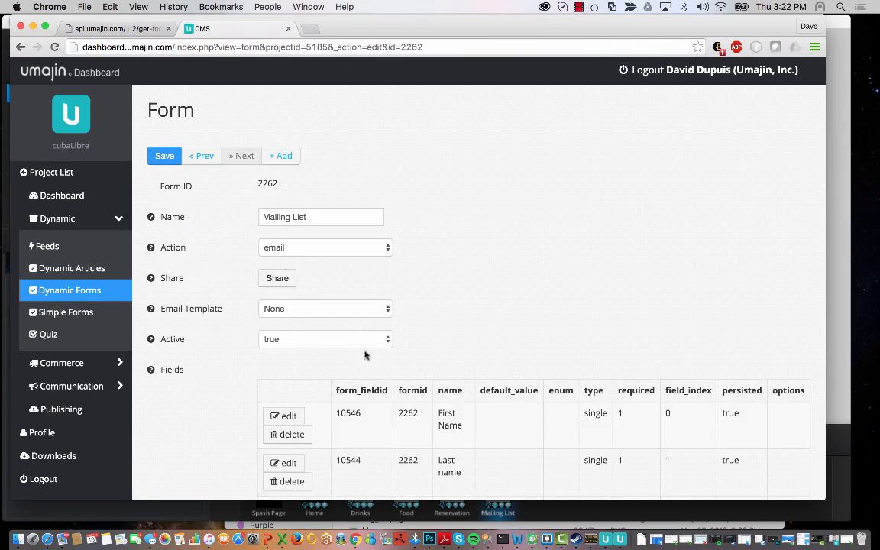
scroll(567, 249, down, 5)
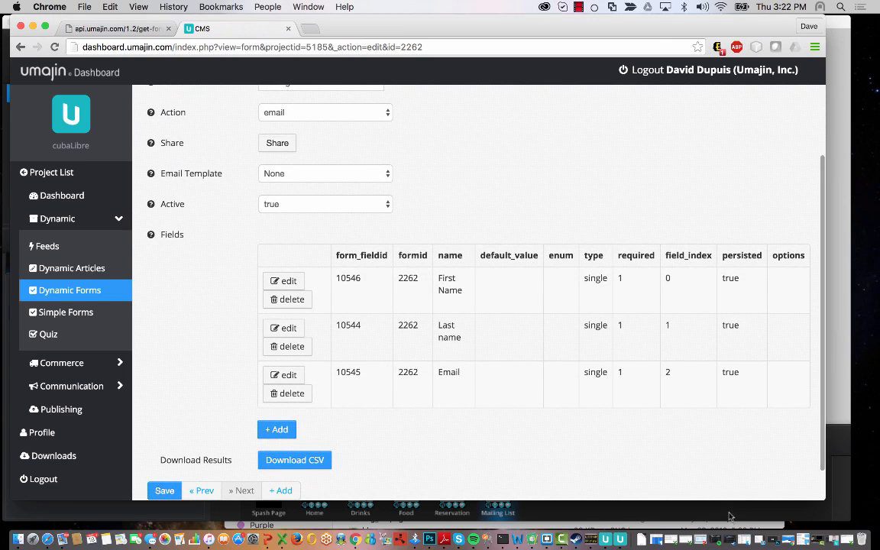
- Select the Mailing List Form in App Creator and start the full-screen preview
click(841, 145)
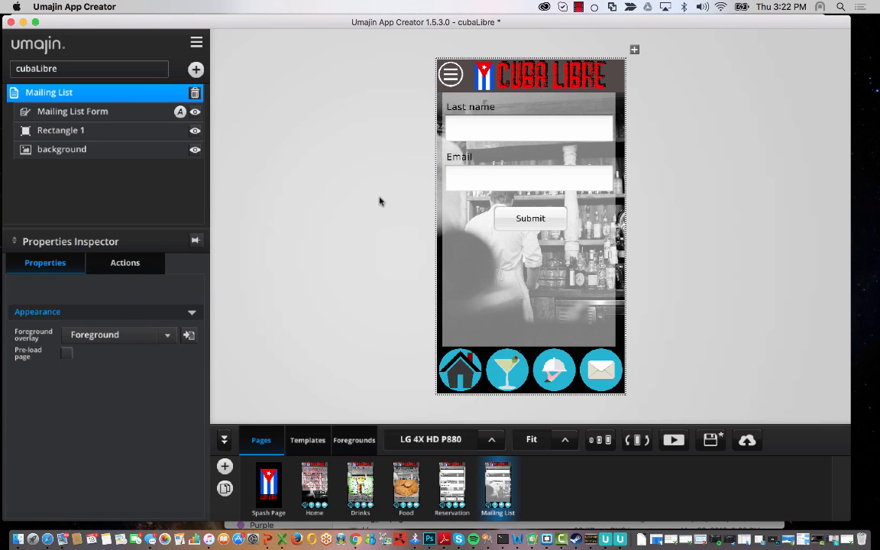
click(470, 180)
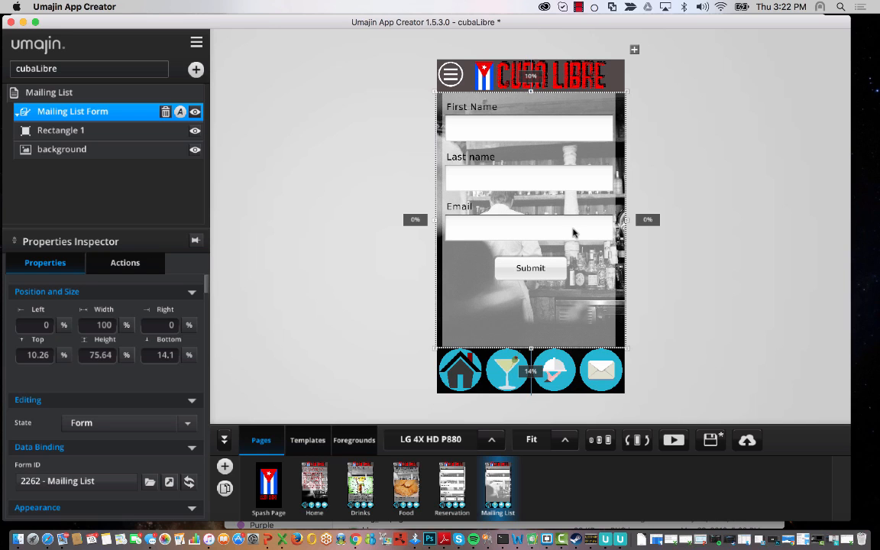
click(673, 440)
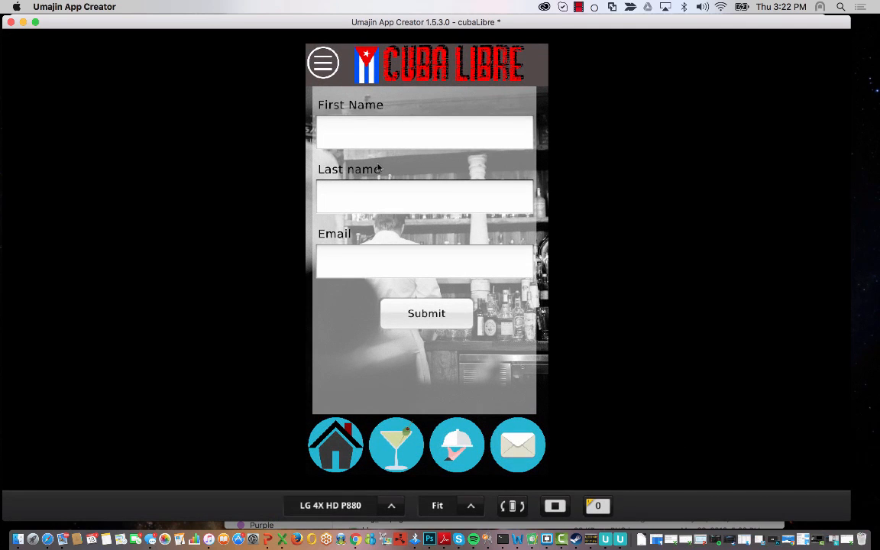
- Fill in a test last name and e-mail address, submit, and dismiss the thank-you message
click(390, 139)
click(361, 200)
text(D)
click(355, 260)
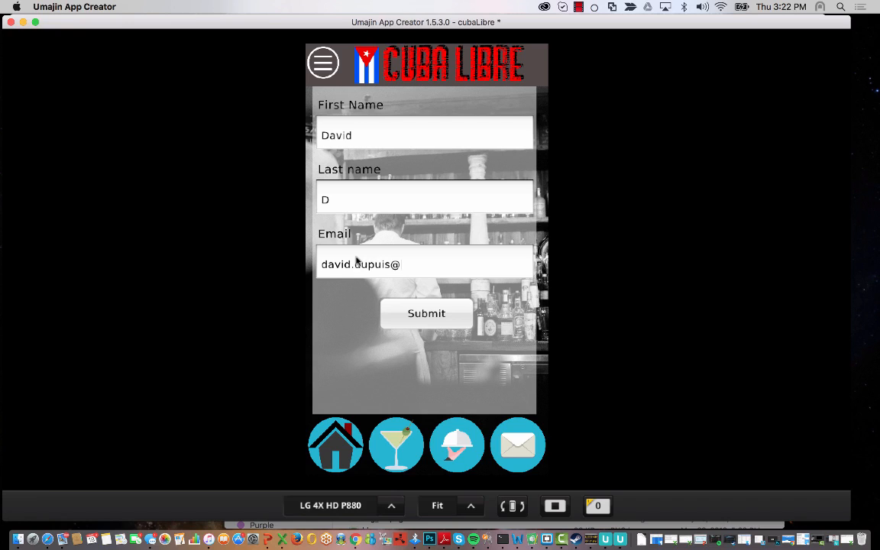
click(441, 319)
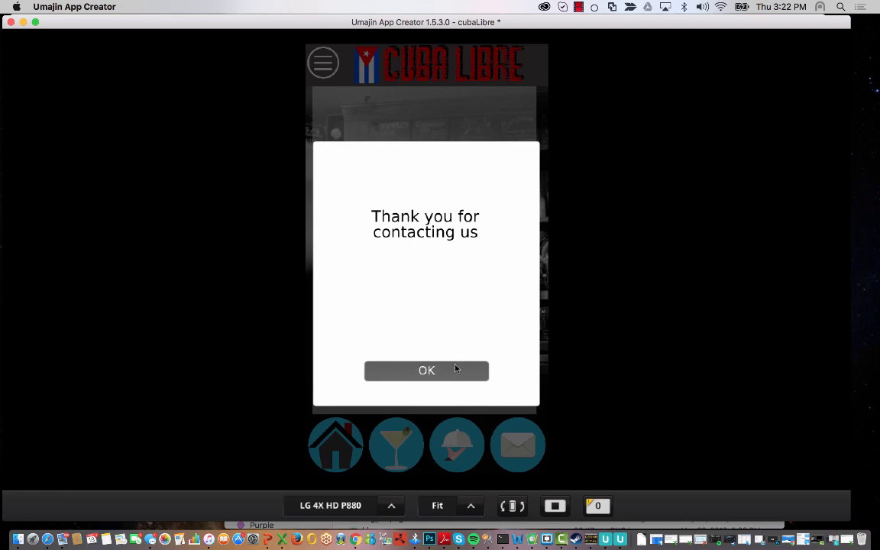
click(456, 369)
- Open the project Dashboard and highlight the Mailing List entry under Last 10 Form Submissions
click(355, 539)
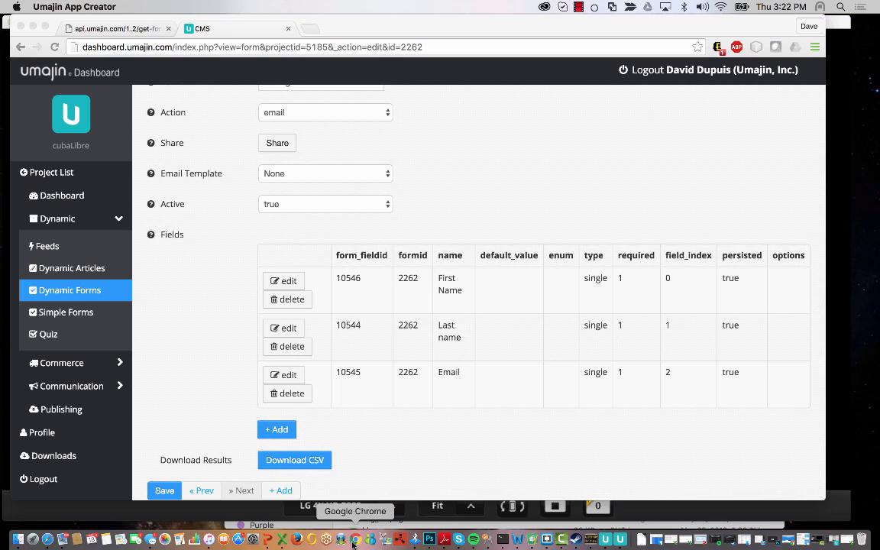
click(65, 196)
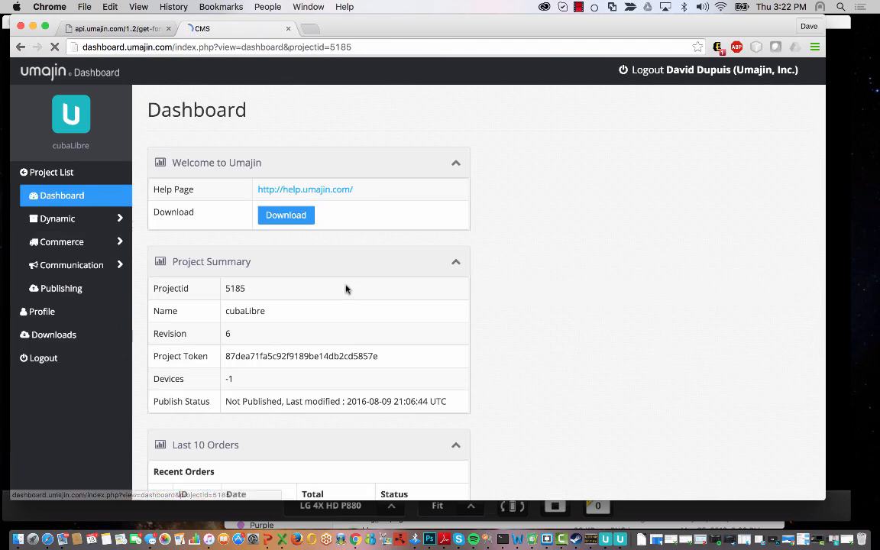
scroll(404, 348, down, 3)
scroll(405, 348, down, 3)
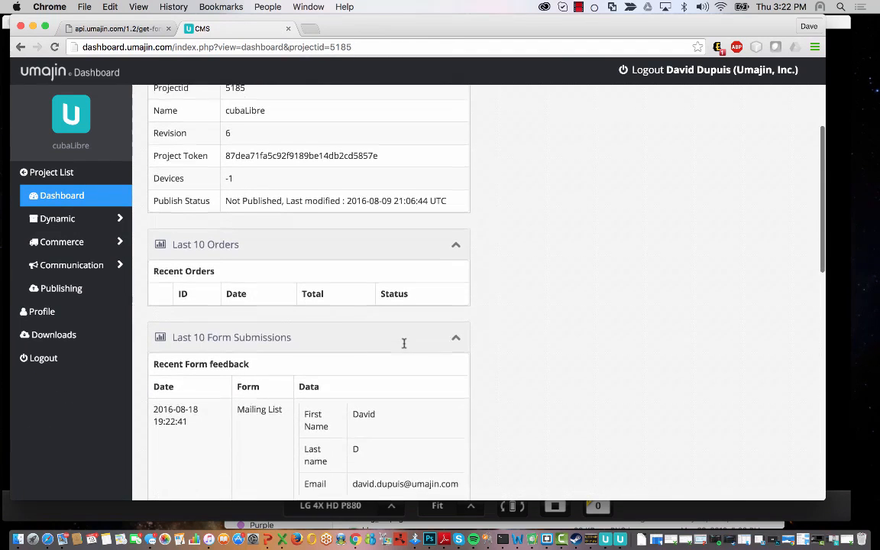
drag(456, 463, 150, 382)
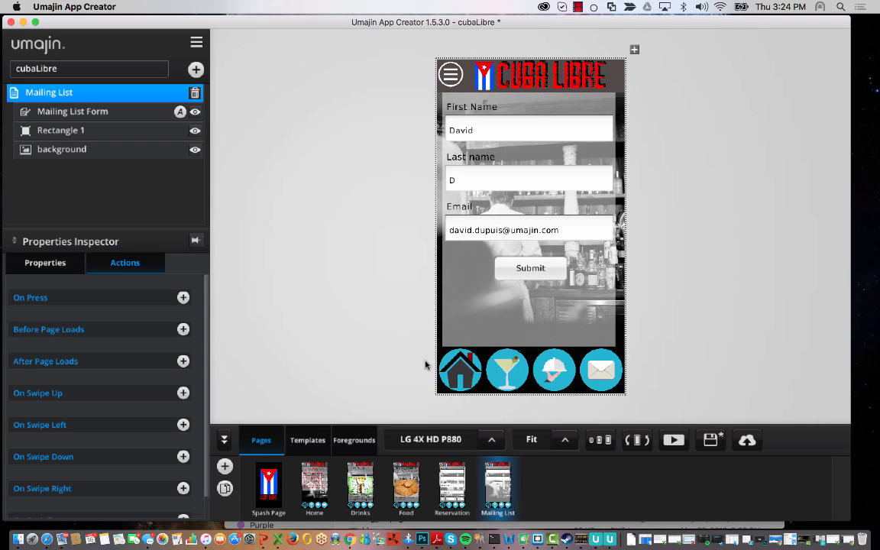
- Select the Mail item in the shared Foreground toolbar
click(355, 440)
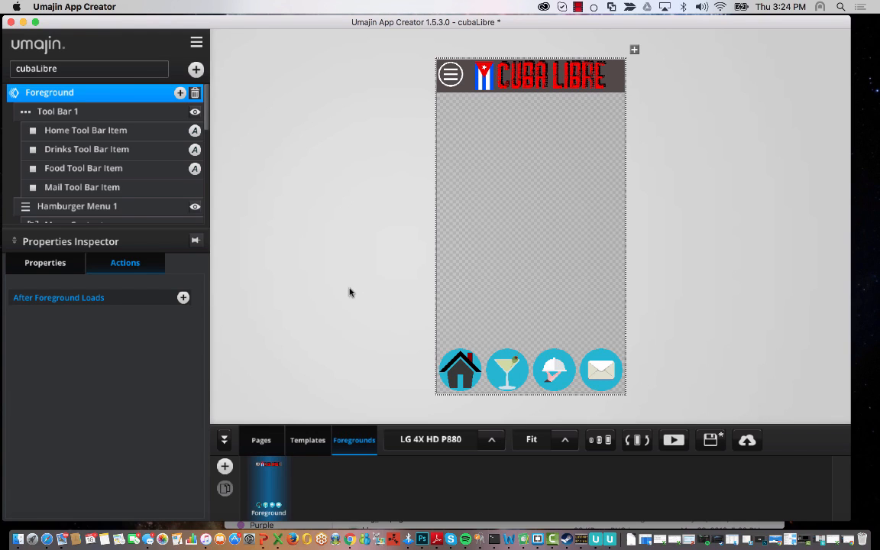
click(99, 191)
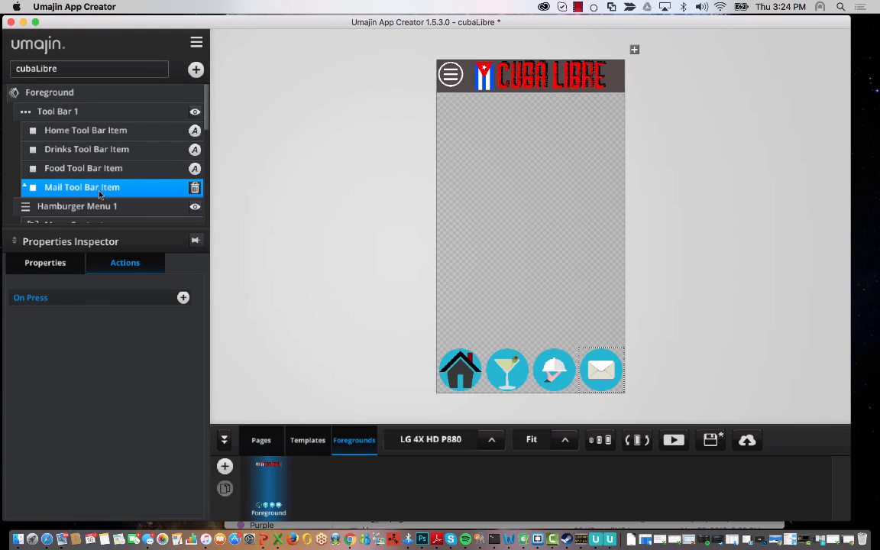
click(60, 111)
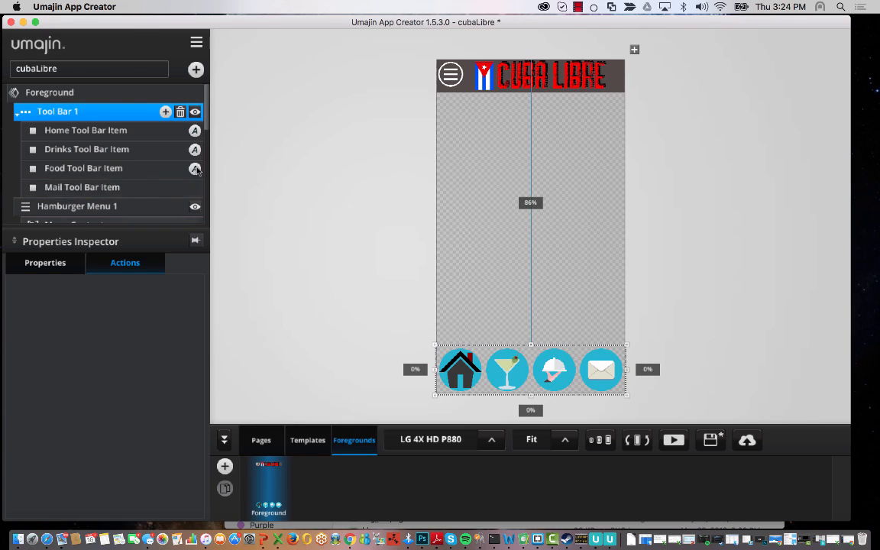
click(353, 447)
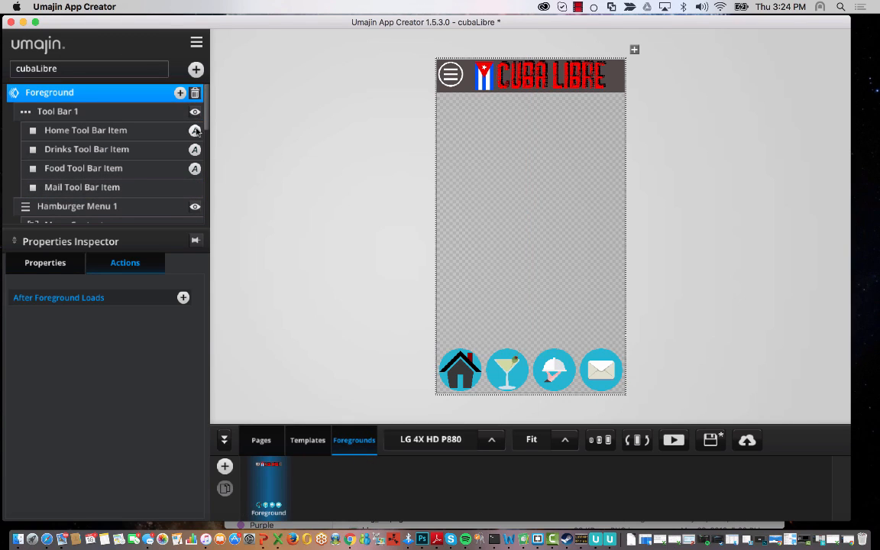
click(172, 191)
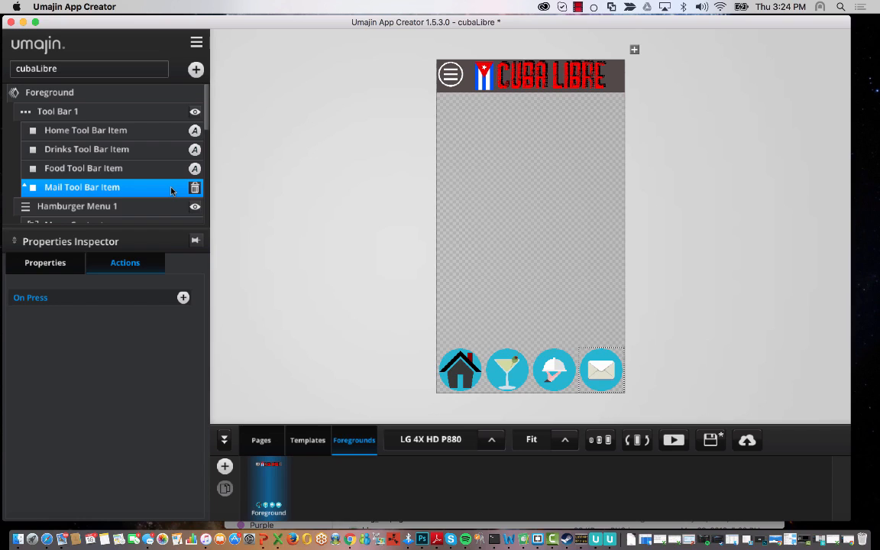
click(46, 263)
click(122, 263)
- Give the Mail item an on-press Show Page action to Mailing List with Fade
click(183, 298)
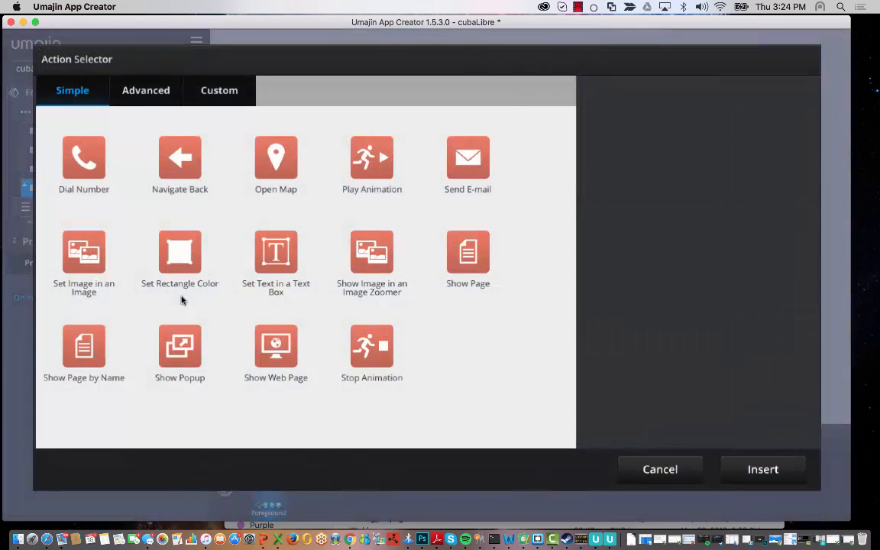
click(481, 253)
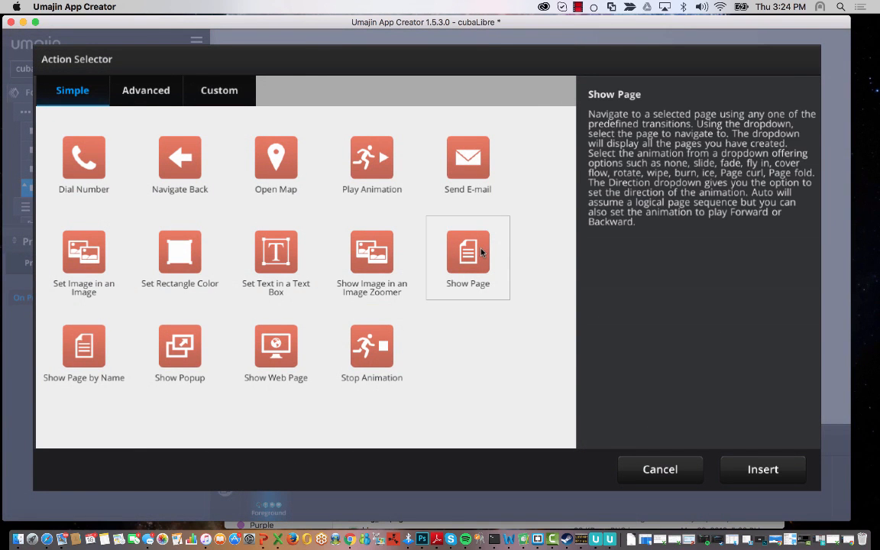
click(762, 480)
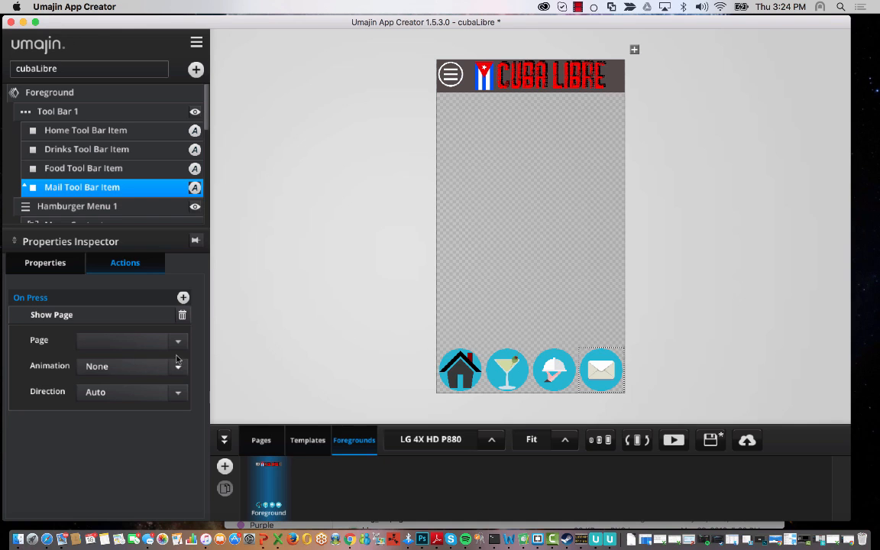
click(178, 341)
click(109, 450)
click(141, 366)
click(96, 421)
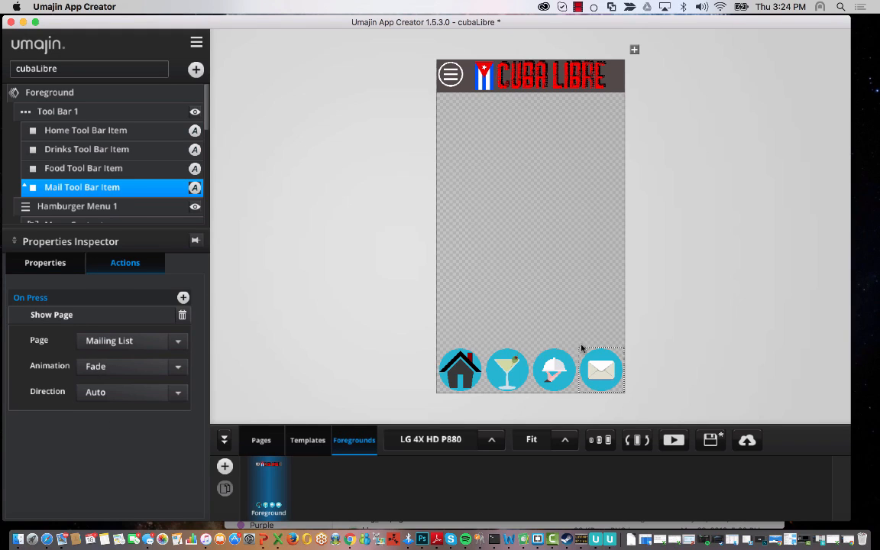
- Open the hamburger menu and select its Food entry
click(450, 75)
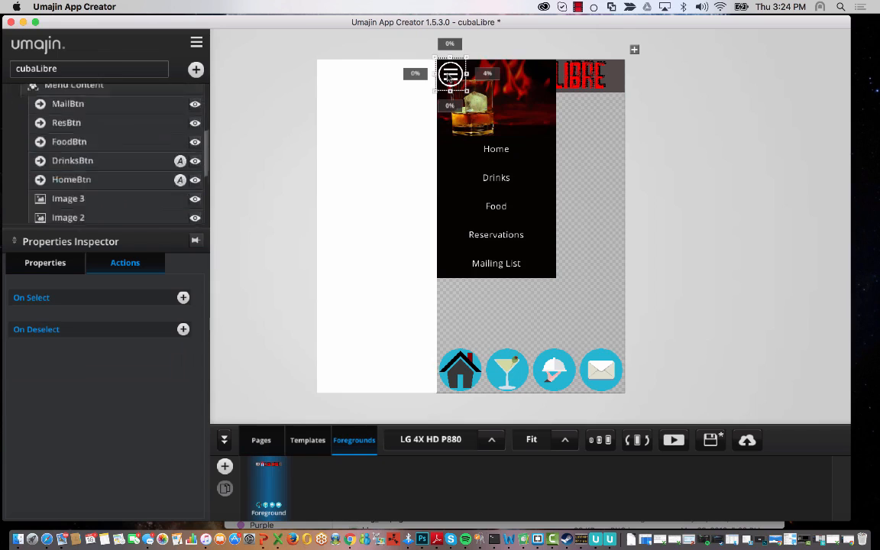
click(497, 205)
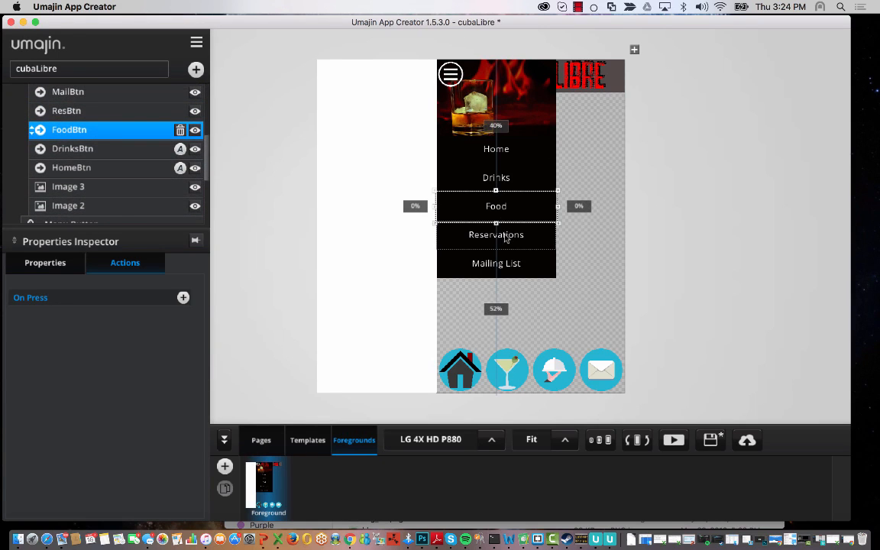
click(505, 237)
click(511, 262)
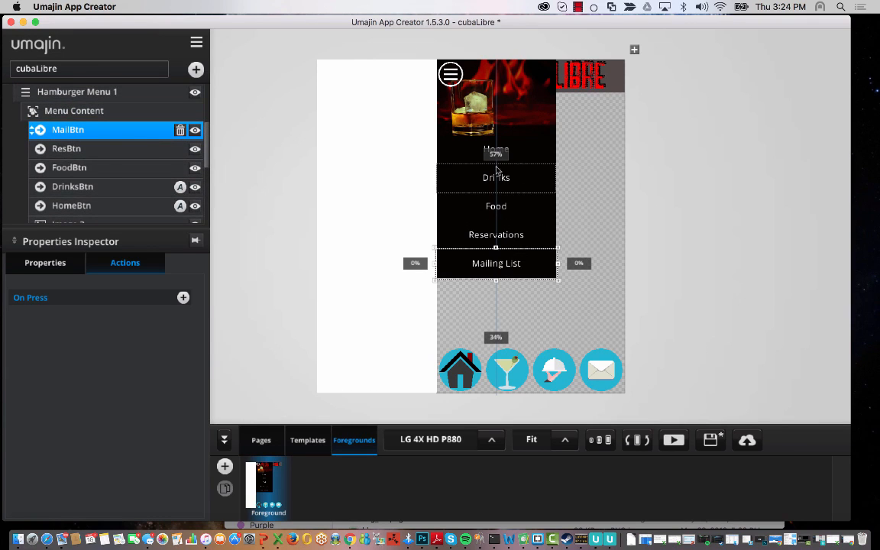
click(511, 205)
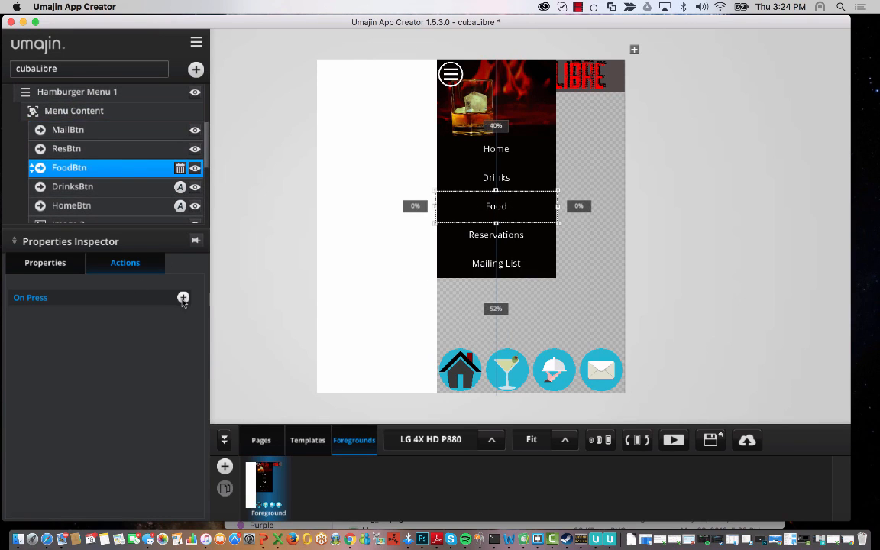
- Make the Food menu entry show the Food page with a Fade transition
click(183, 297)
click(466, 264)
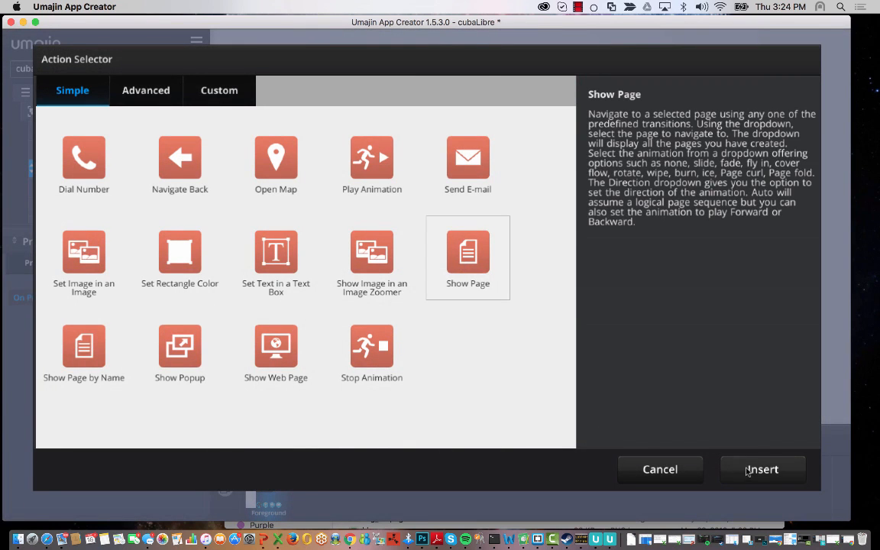
click(722, 469)
click(157, 340)
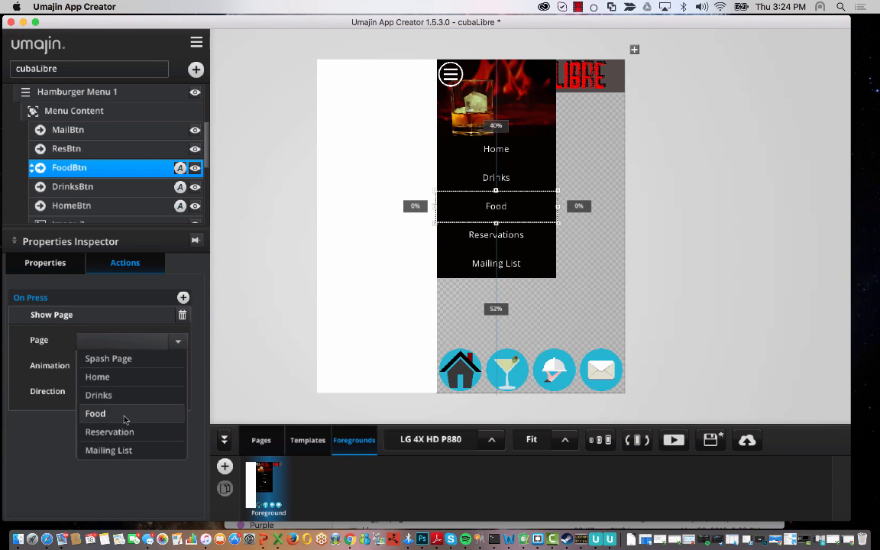
click(100, 413)
click(157, 366)
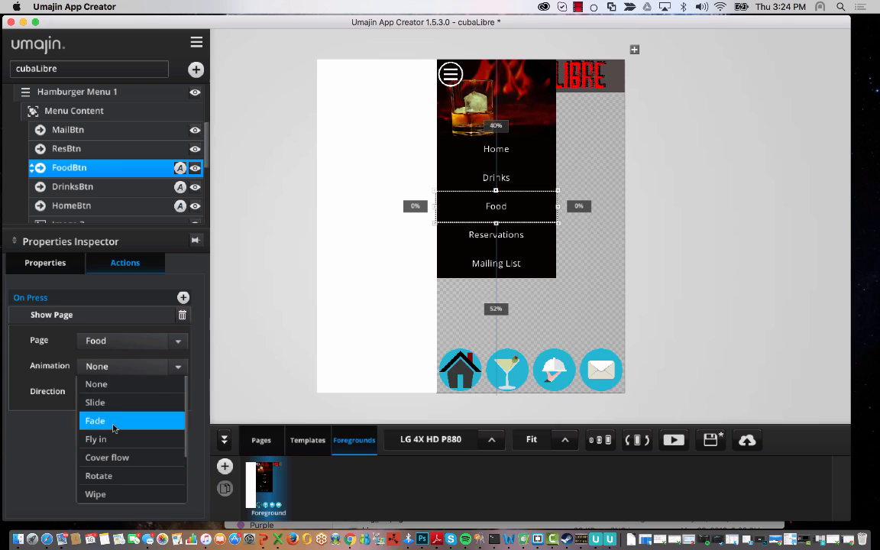
click(115, 421)
- Make the Reservations menu entry show the Reservation page with a Fade transition
click(519, 244)
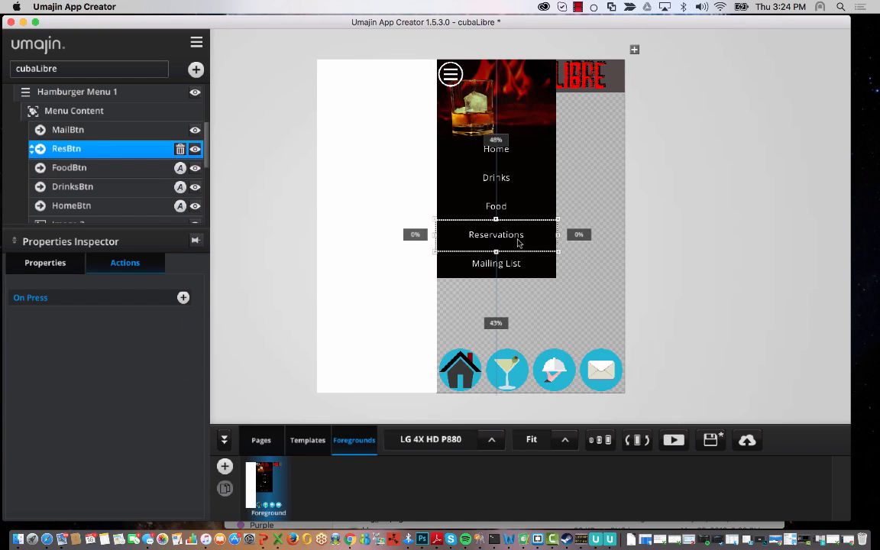
click(184, 298)
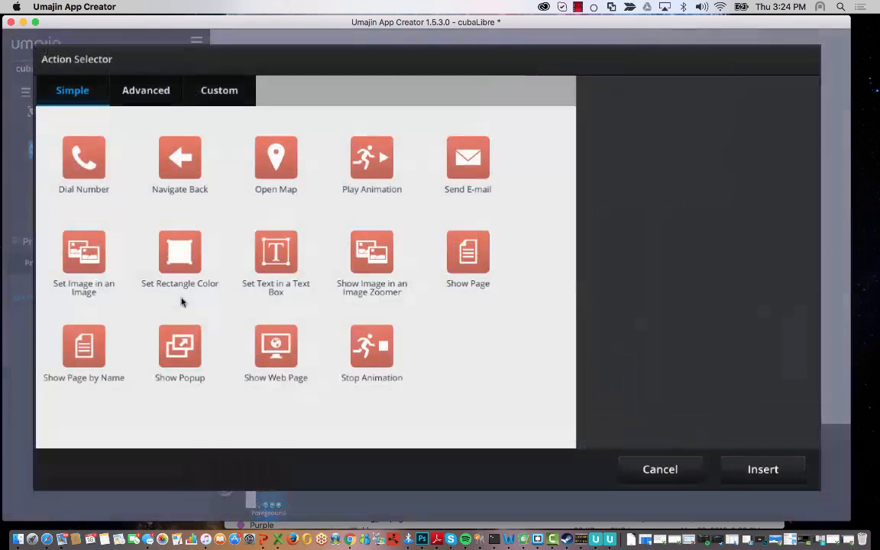
click(493, 252)
click(752, 469)
click(150, 342)
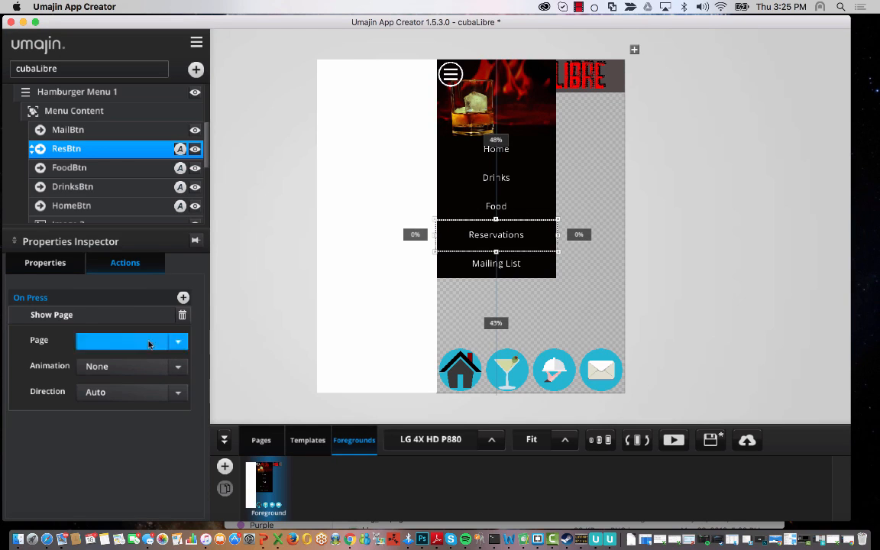
click(130, 433)
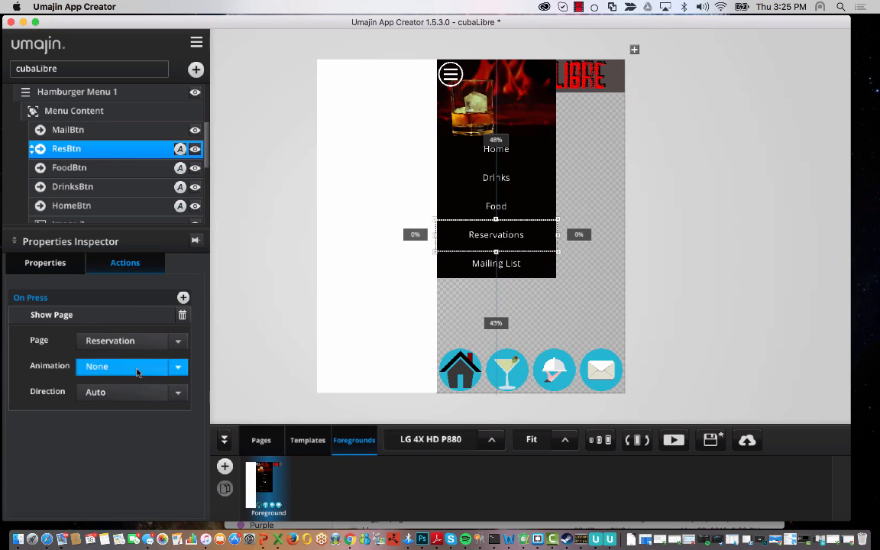
click(136, 368)
click(123, 421)
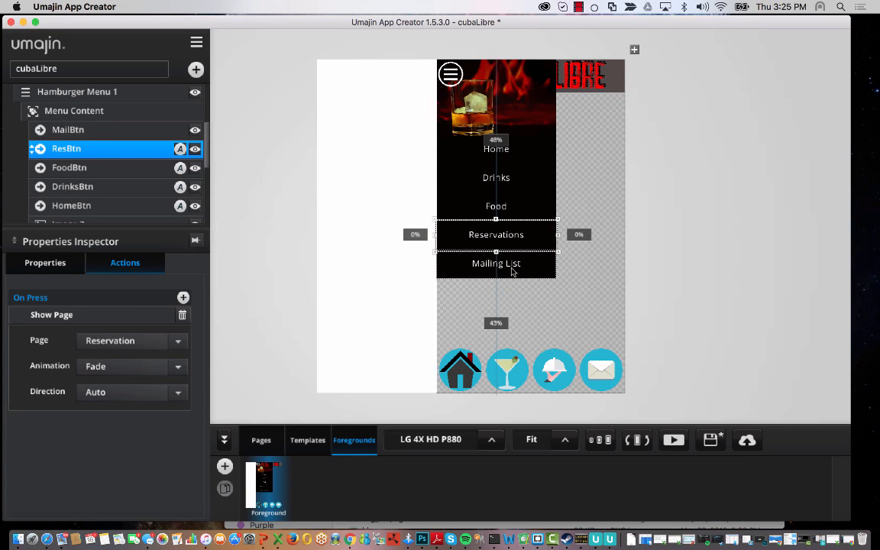
- Make the Mailing List menu entry show the Mailing List page with a Fade transition
click(513, 270)
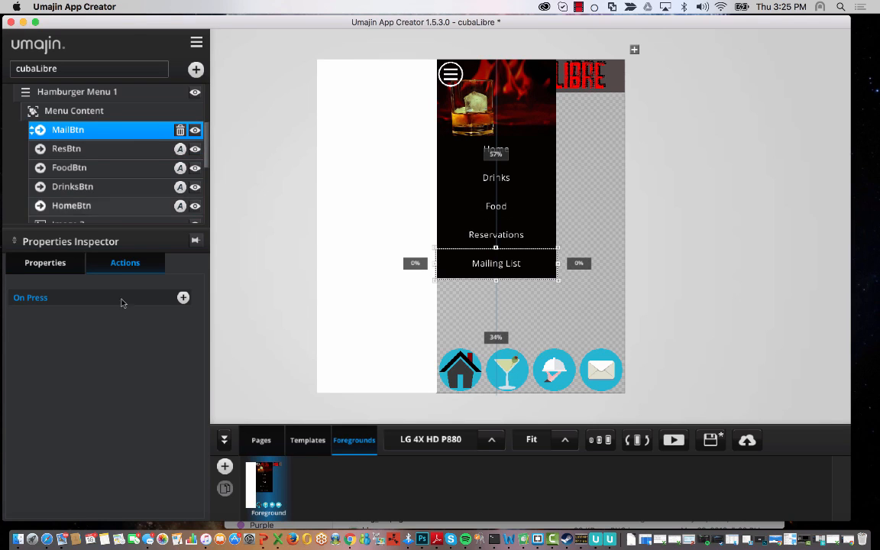
click(184, 297)
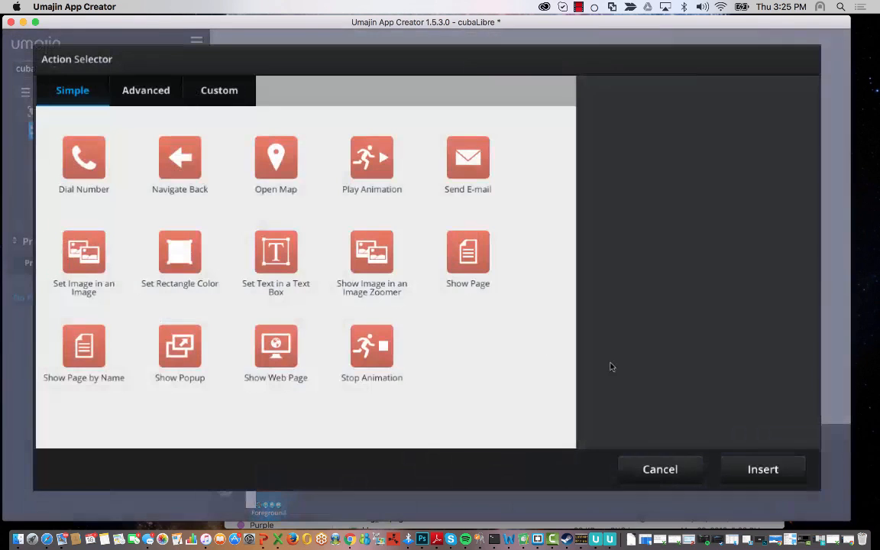
click(468, 256)
click(725, 463)
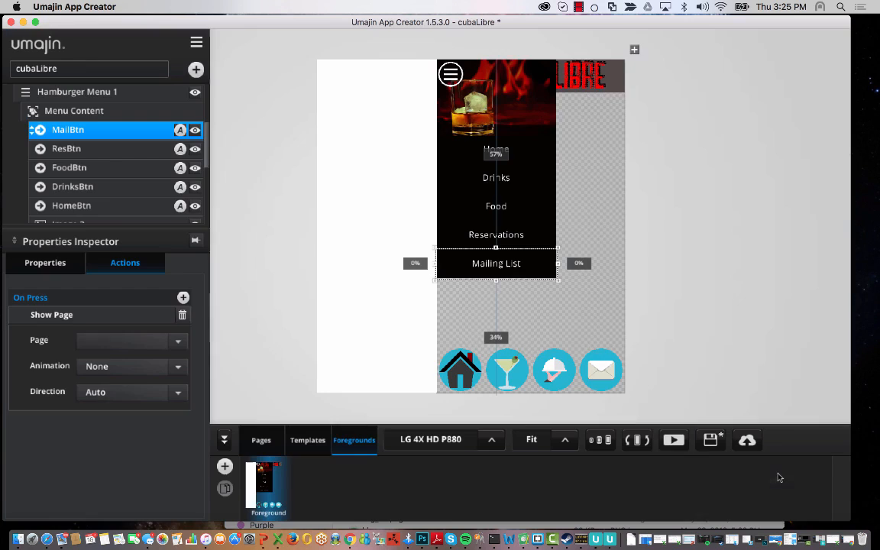
click(175, 340)
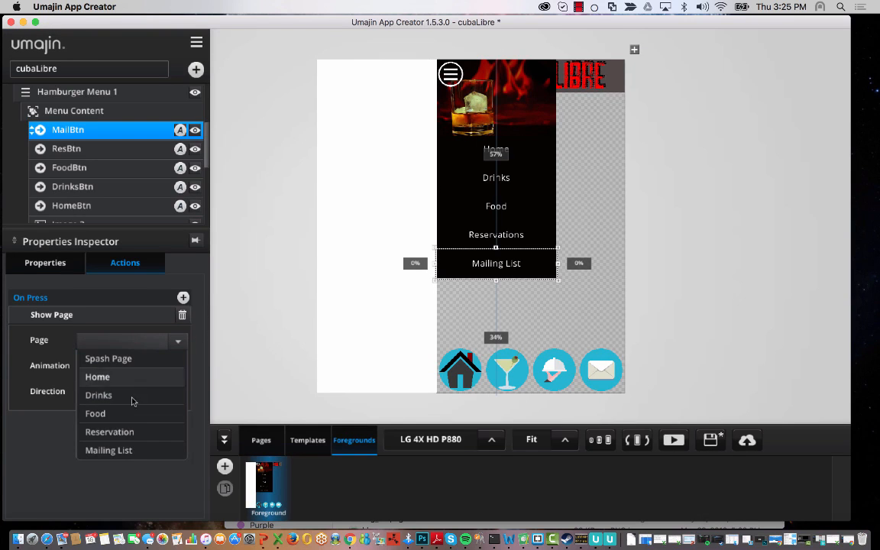
click(140, 453)
click(172, 357)
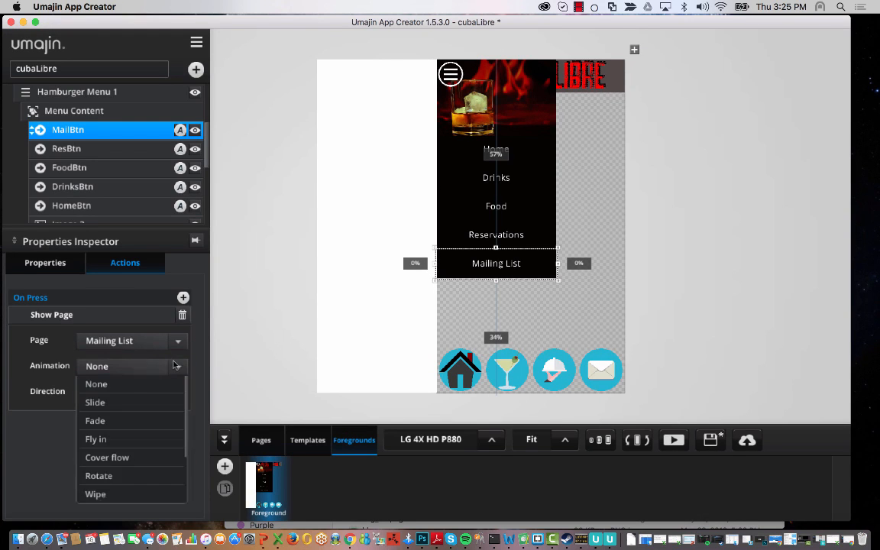
click(129, 419)
click(334, 365)
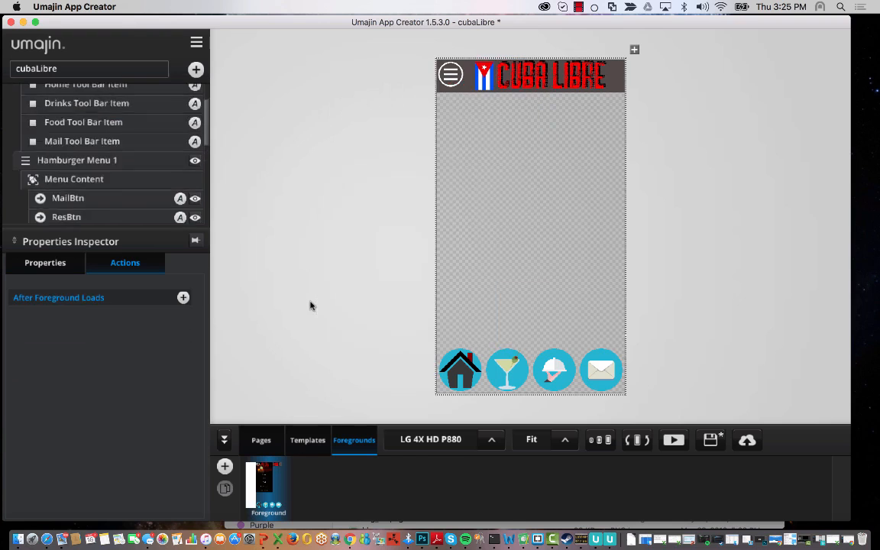
click(261, 440)
- Preview the app from the Spash Page and scroll through the drinks page via its toolbar icon
click(268, 471)
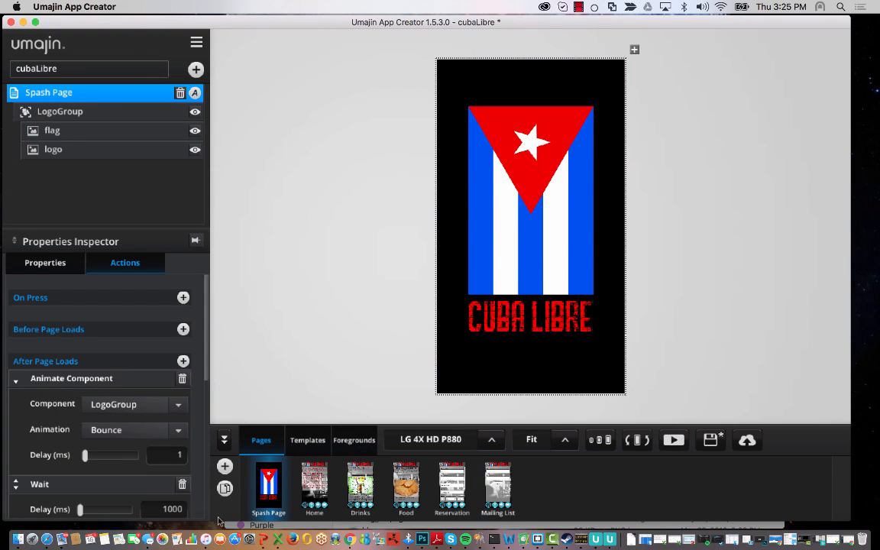
click(673, 441)
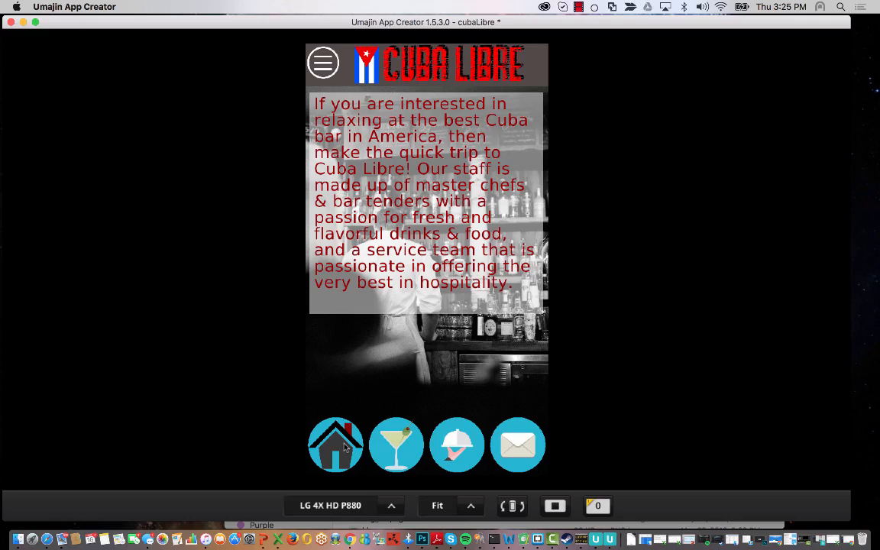
click(387, 441)
drag(441, 310, 433, 164)
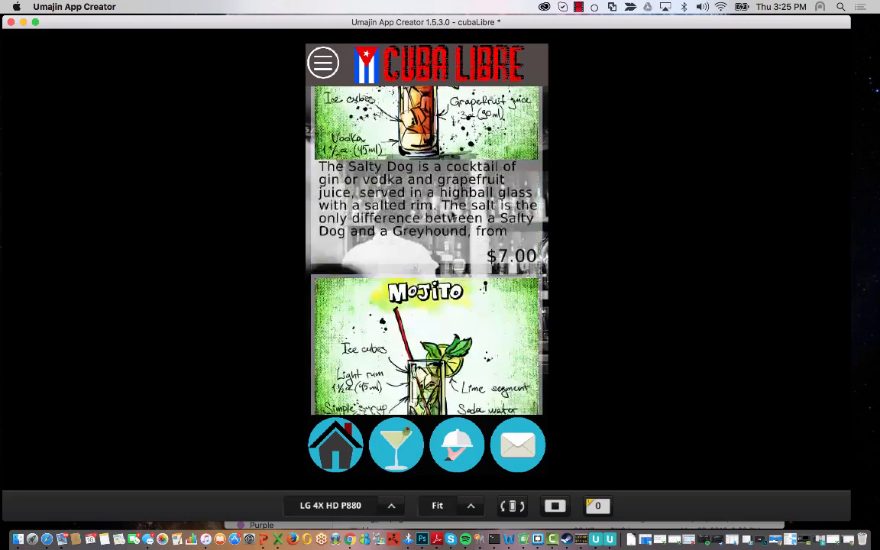
drag(429, 321, 425, 222)
drag(425, 170, 417, 289)
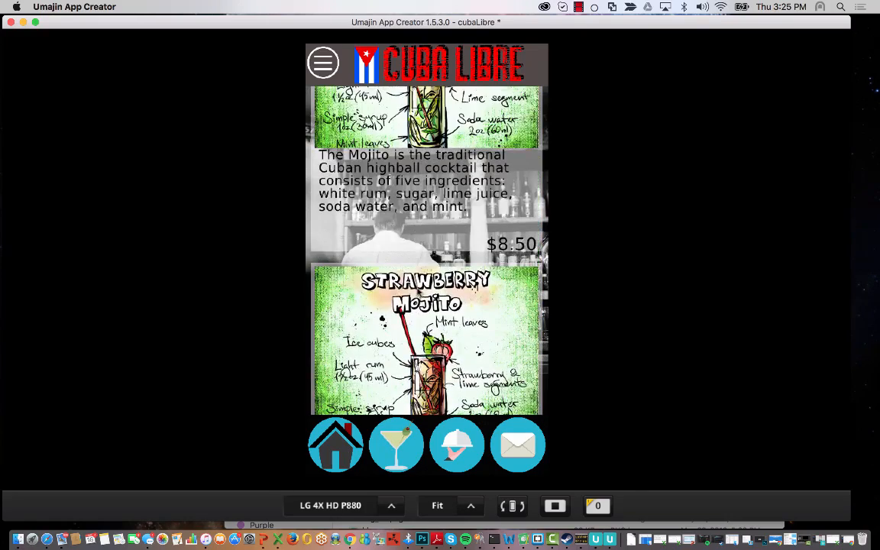
- Check the food page and Mailing List form from the toolbar, then return to Home
click(459, 434)
mouse_move(446, 377)
mouse_down()
mouse_move(465, 214)
mouse_move(453, 393)
mouse_up()
drag(445, 291, 454, 151)
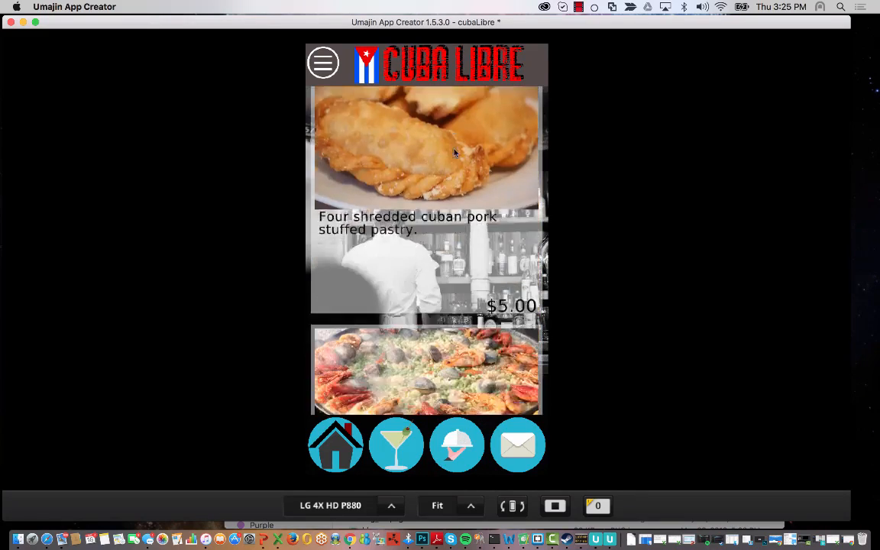
drag(450, 200, 502, 423)
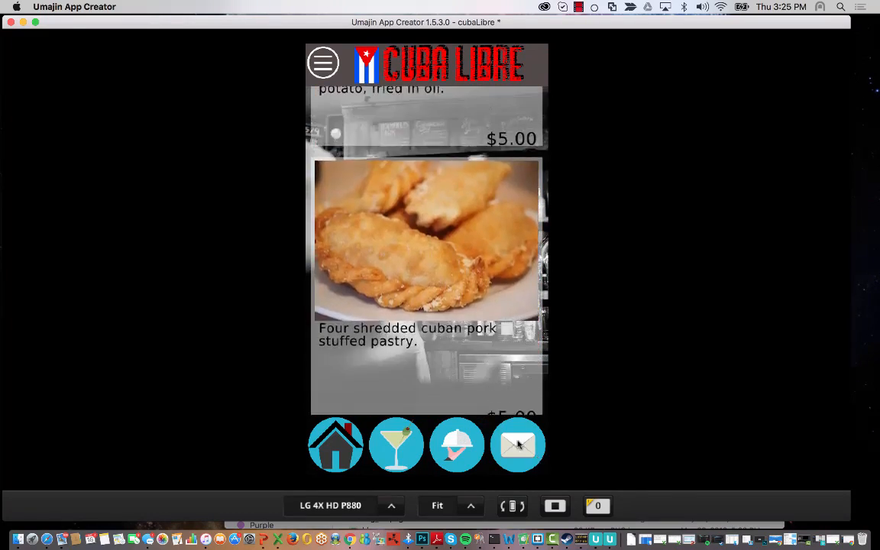
click(506, 432)
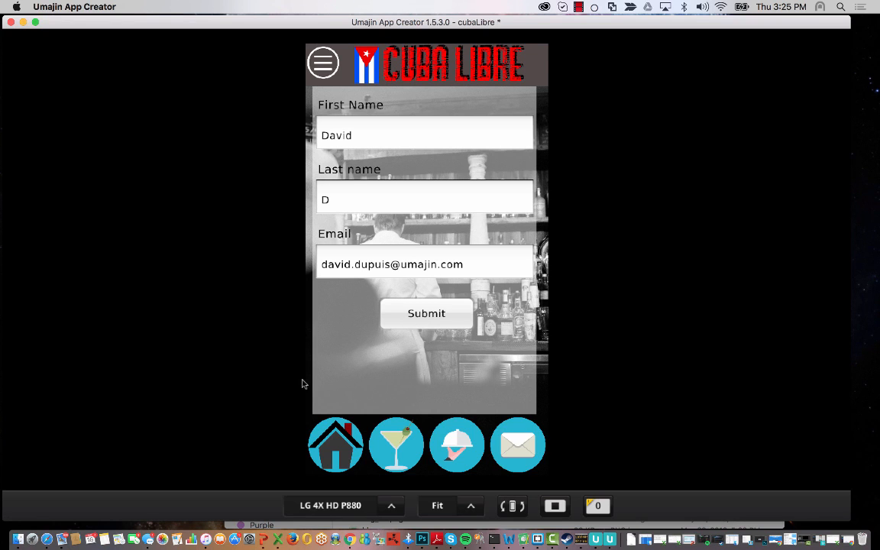
click(333, 437)
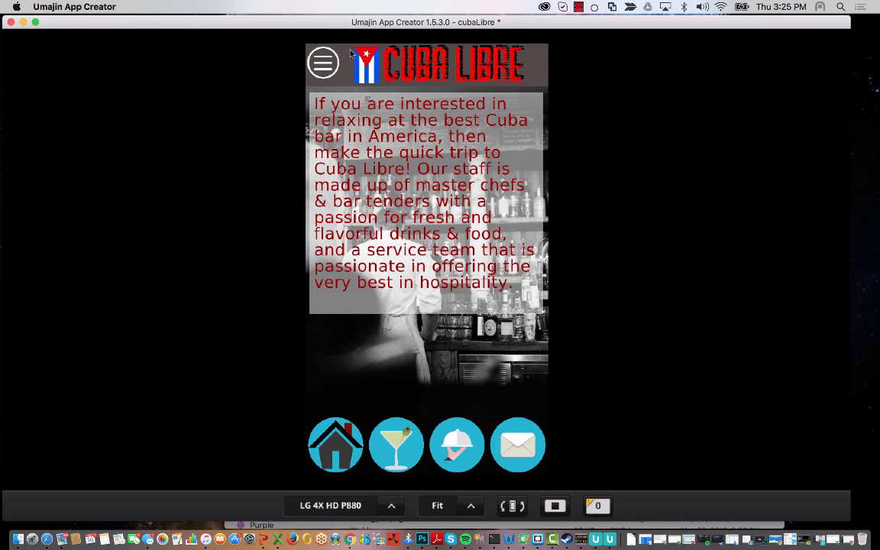
- Reach the Drinks and Food pages from the hamburger side menu
click(328, 62)
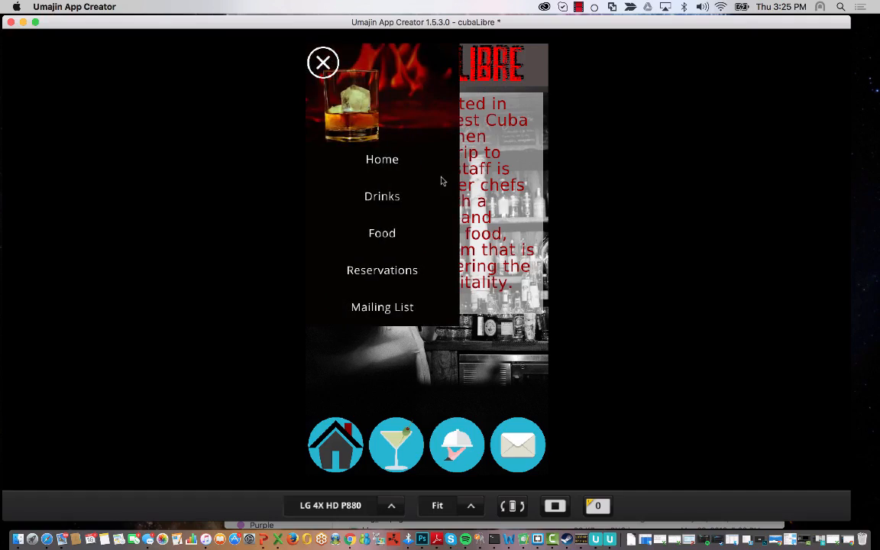
click(382, 196)
scroll(364, 126, up, 5)
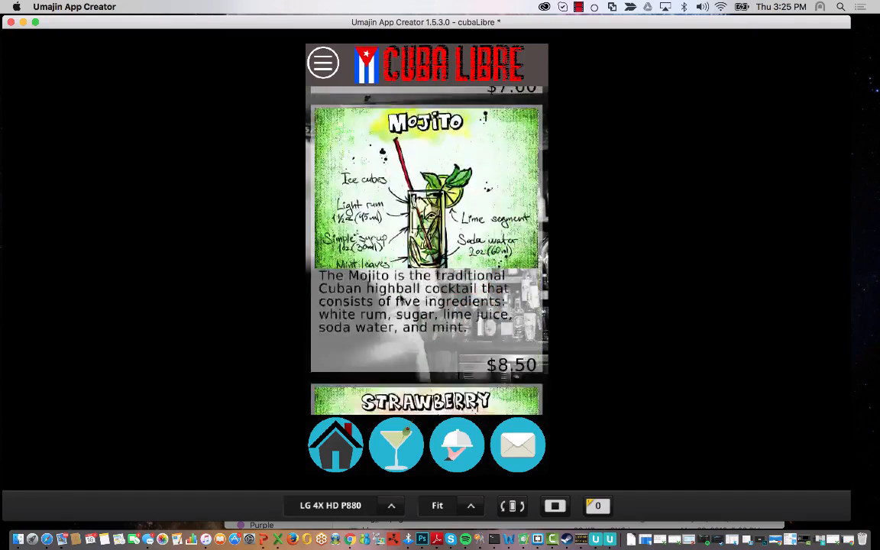
click(324, 71)
click(380, 238)
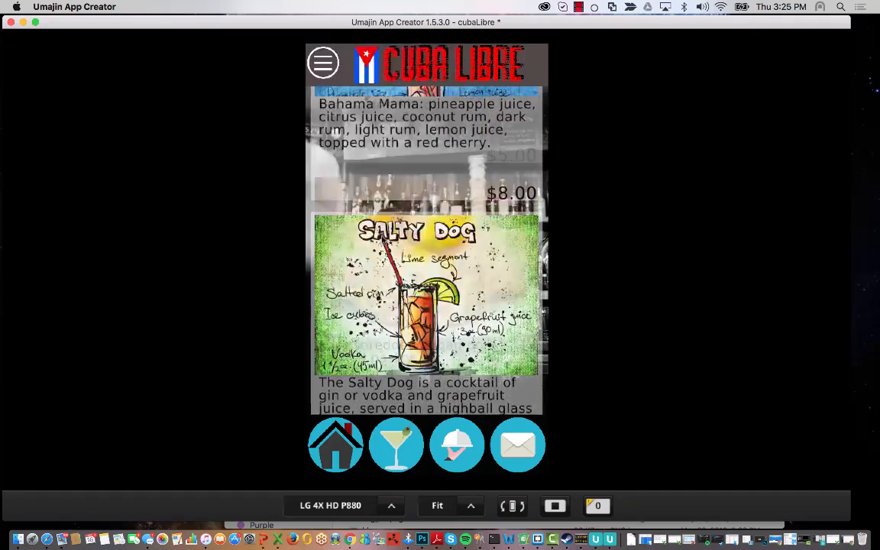
drag(388, 266, 401, 169)
- Open Reservations from the side menu and try its Number of guests field
click(327, 64)
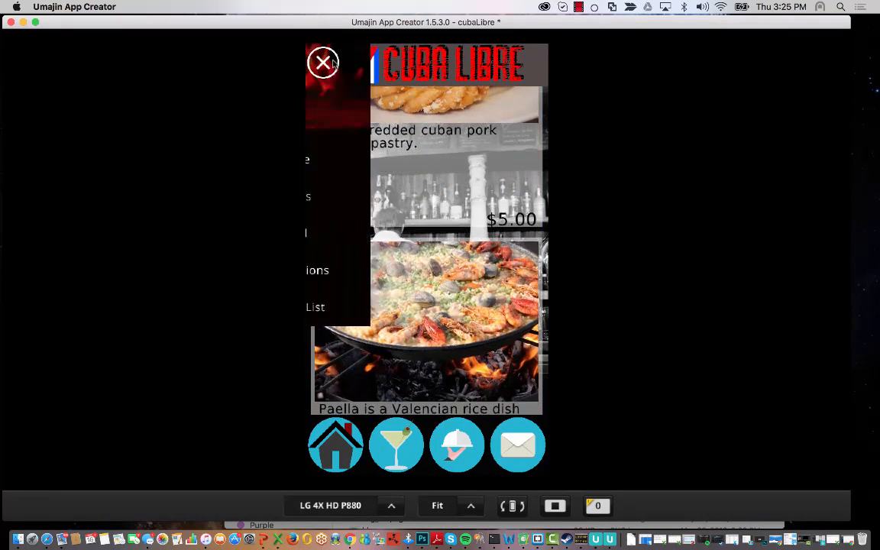
click(397, 275)
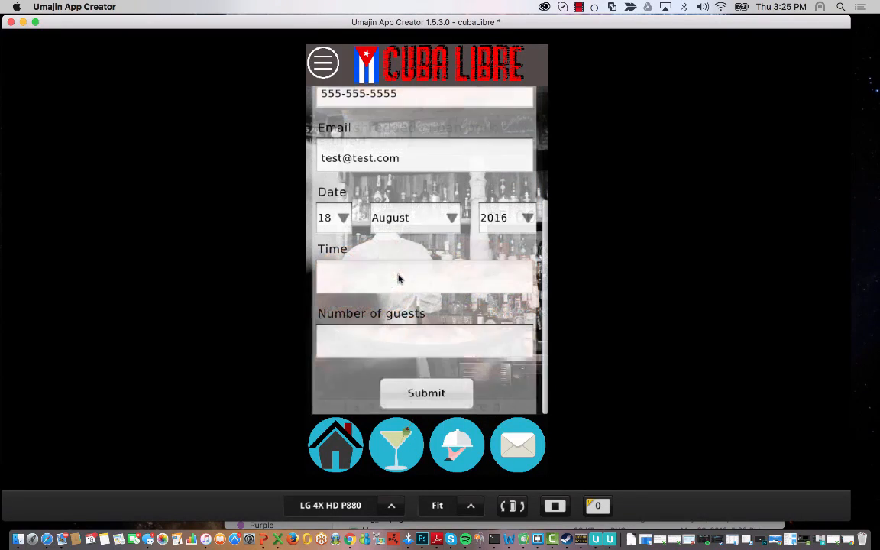
click(403, 344)
drag(419, 100, 417, 328)
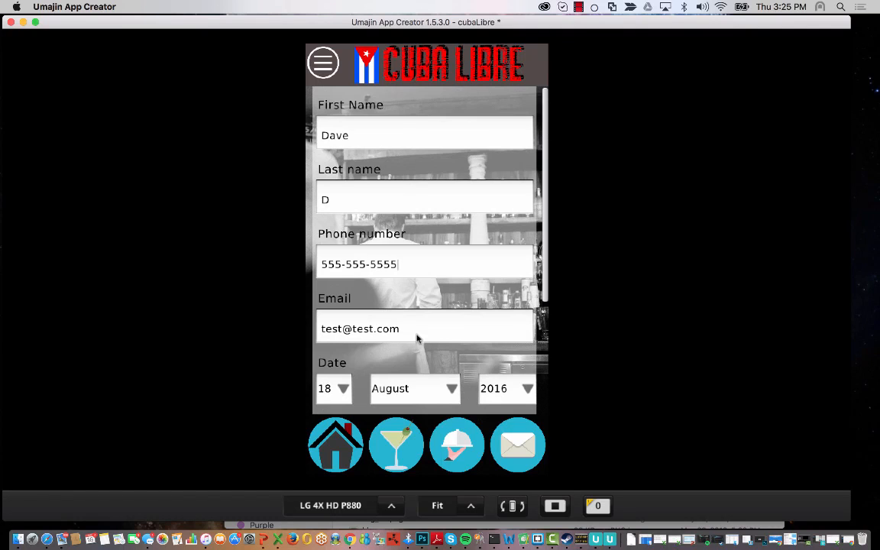
drag(424, 289, 458, 196)
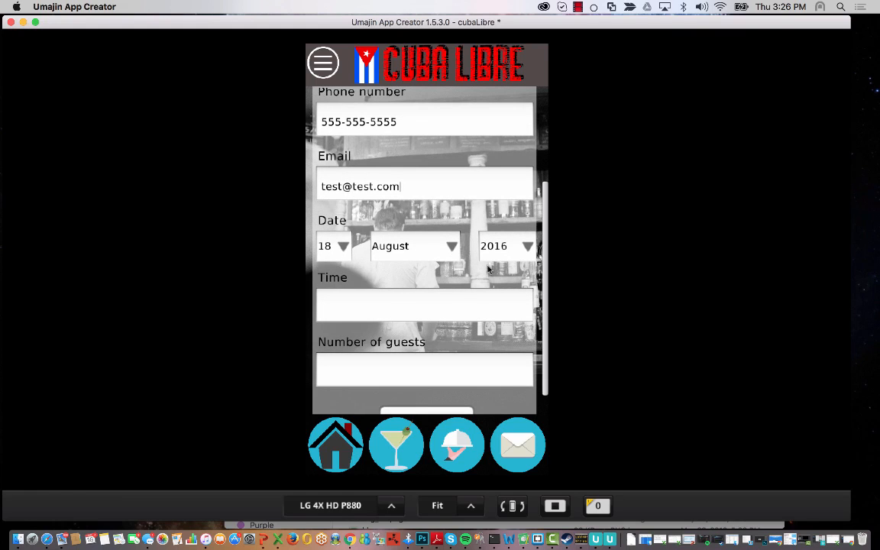
drag(397, 298, 437, 359)
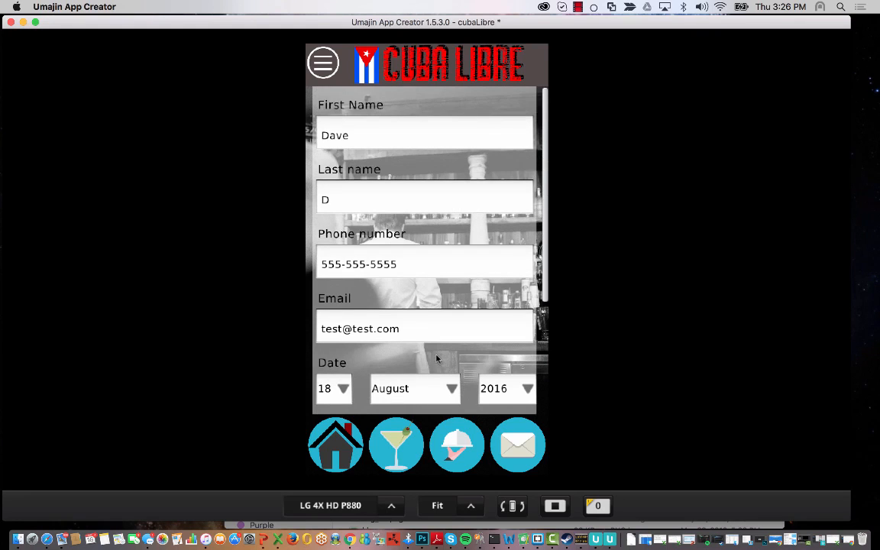
- Open the Mailing List form from the side menu, then return to the Home page
click(324, 62)
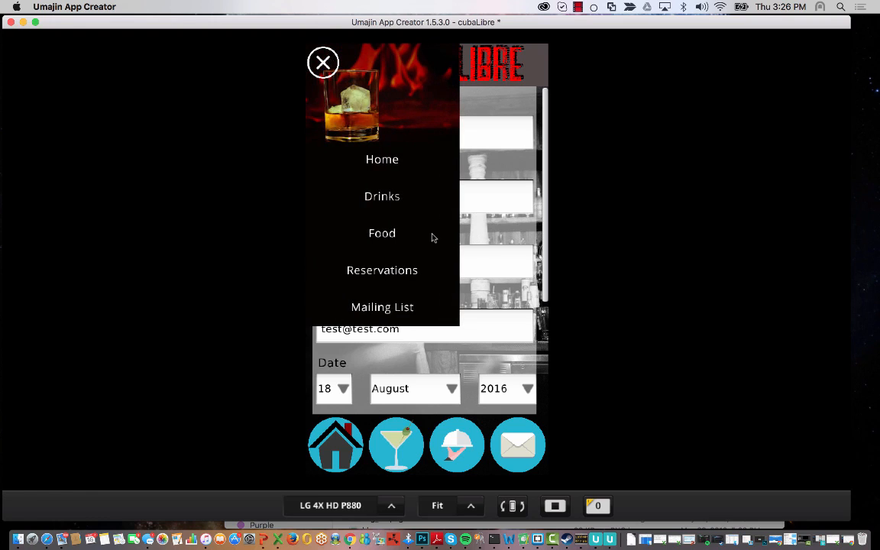
click(405, 307)
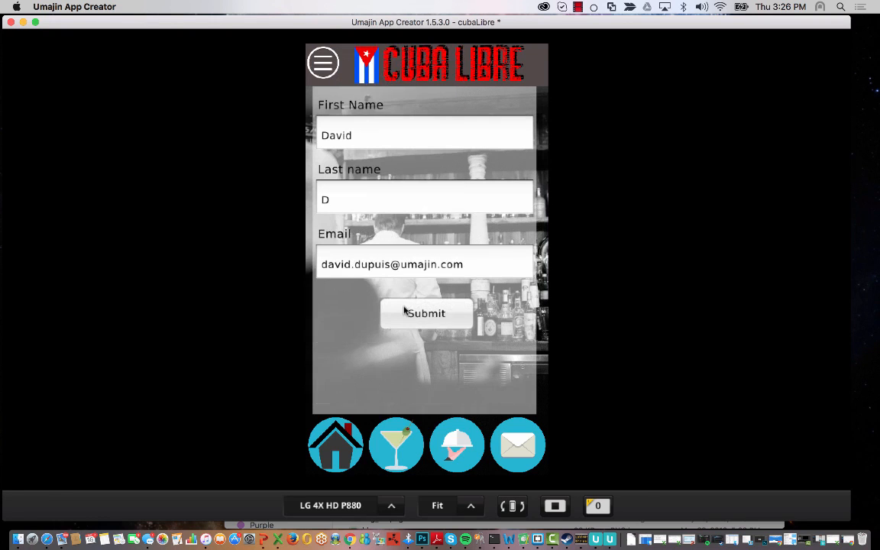
click(344, 437)
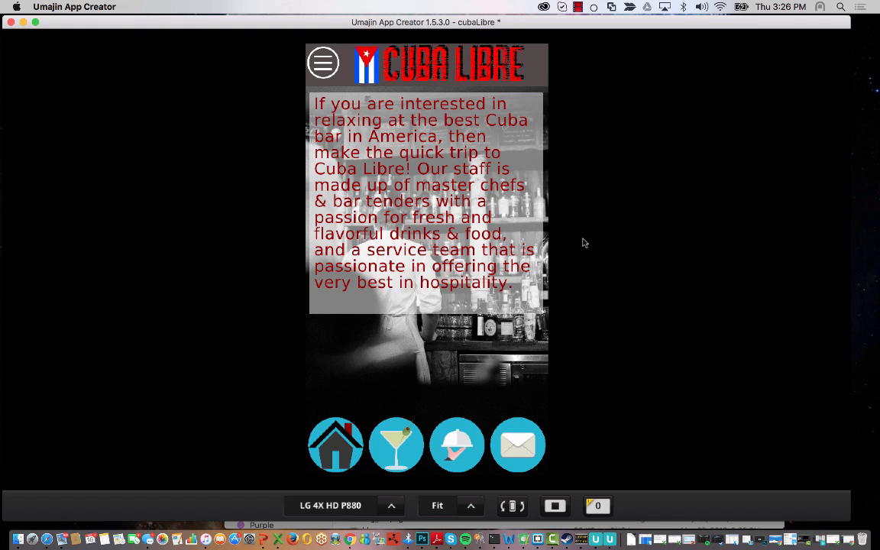
- Exit the preview, dismiss the project menu, and open the Spash Page thumbnail for editing
click(555, 506)
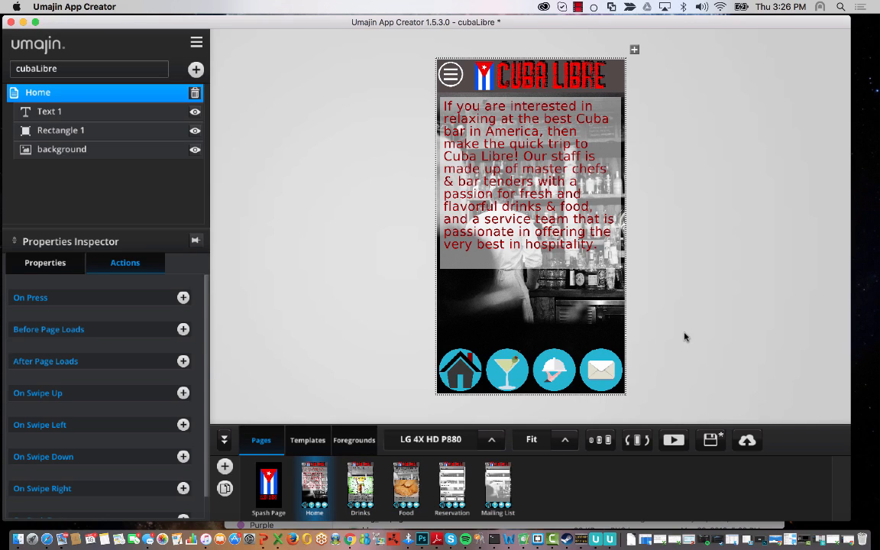
click(196, 42)
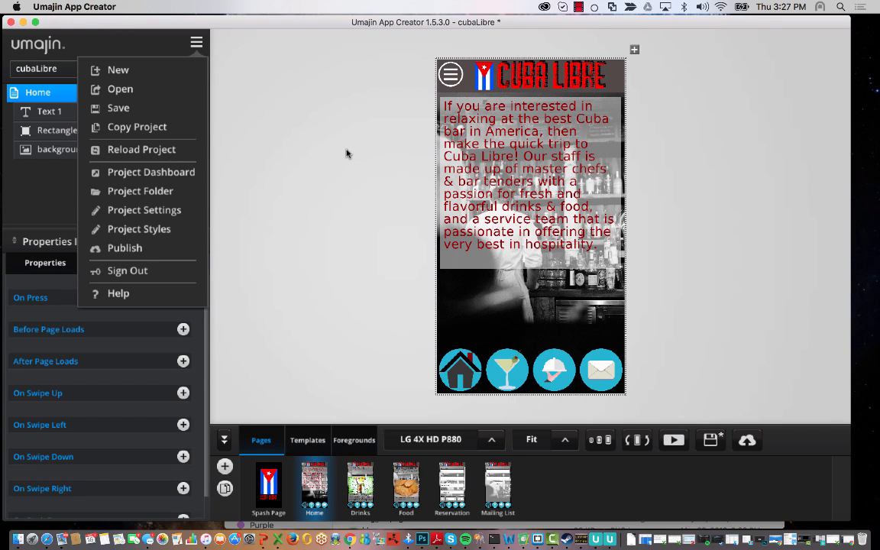
click(383, 299)
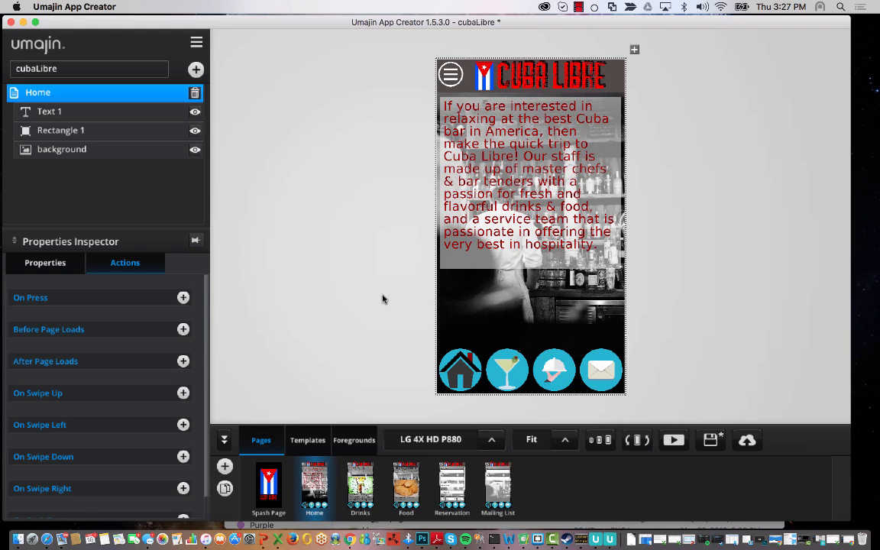
click(280, 486)
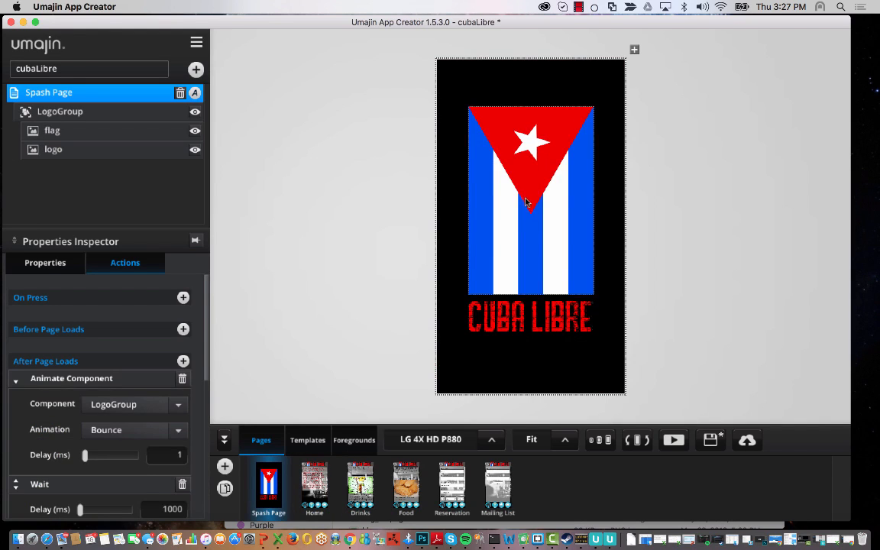